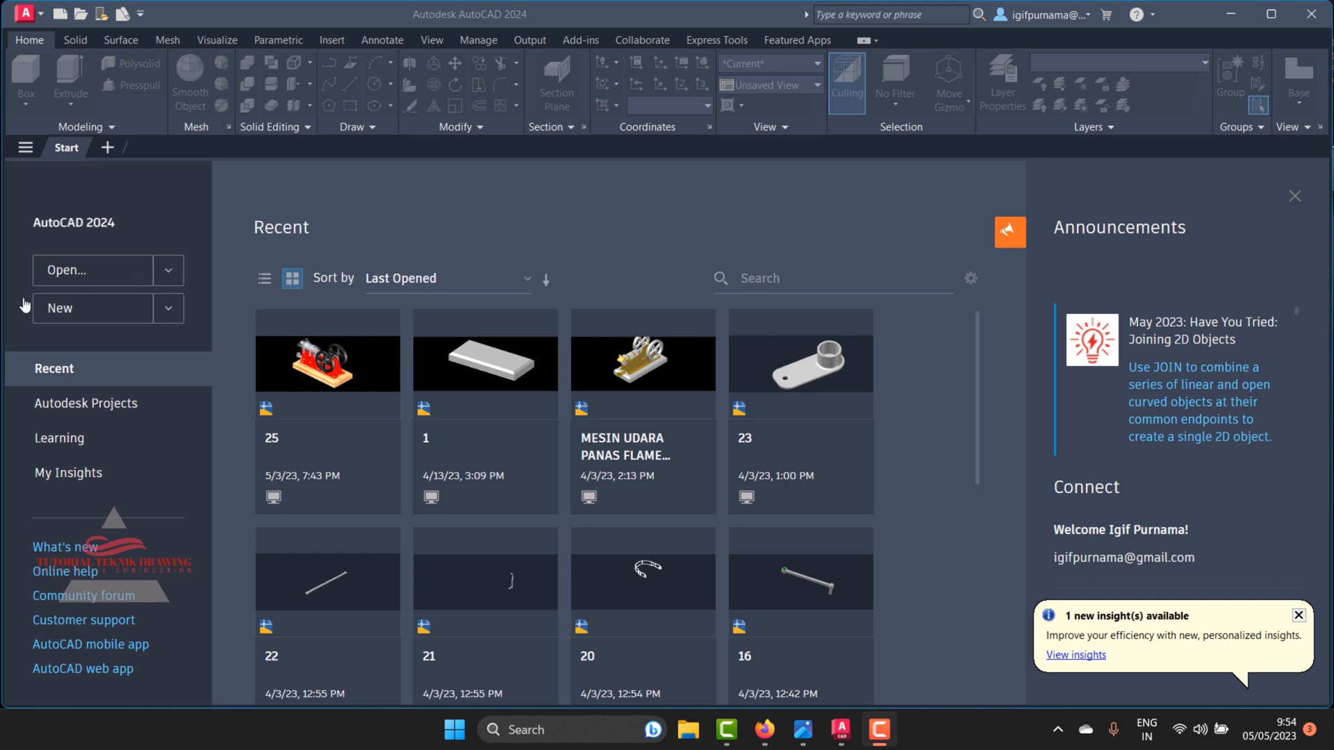
Step: Create a new drawing and bring up the reference image to examine the part's dimensions
click(76, 319)
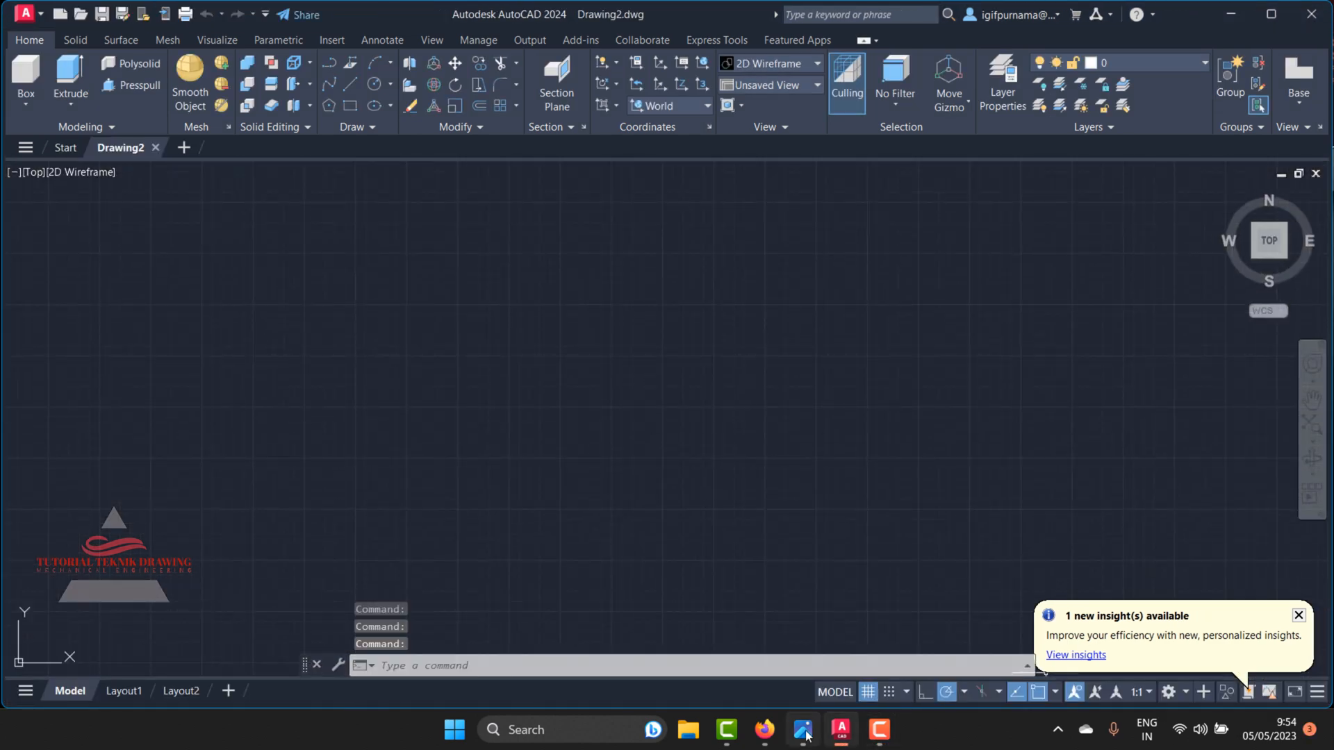
click(879, 730)
scroll(1107, 308, up, 3)
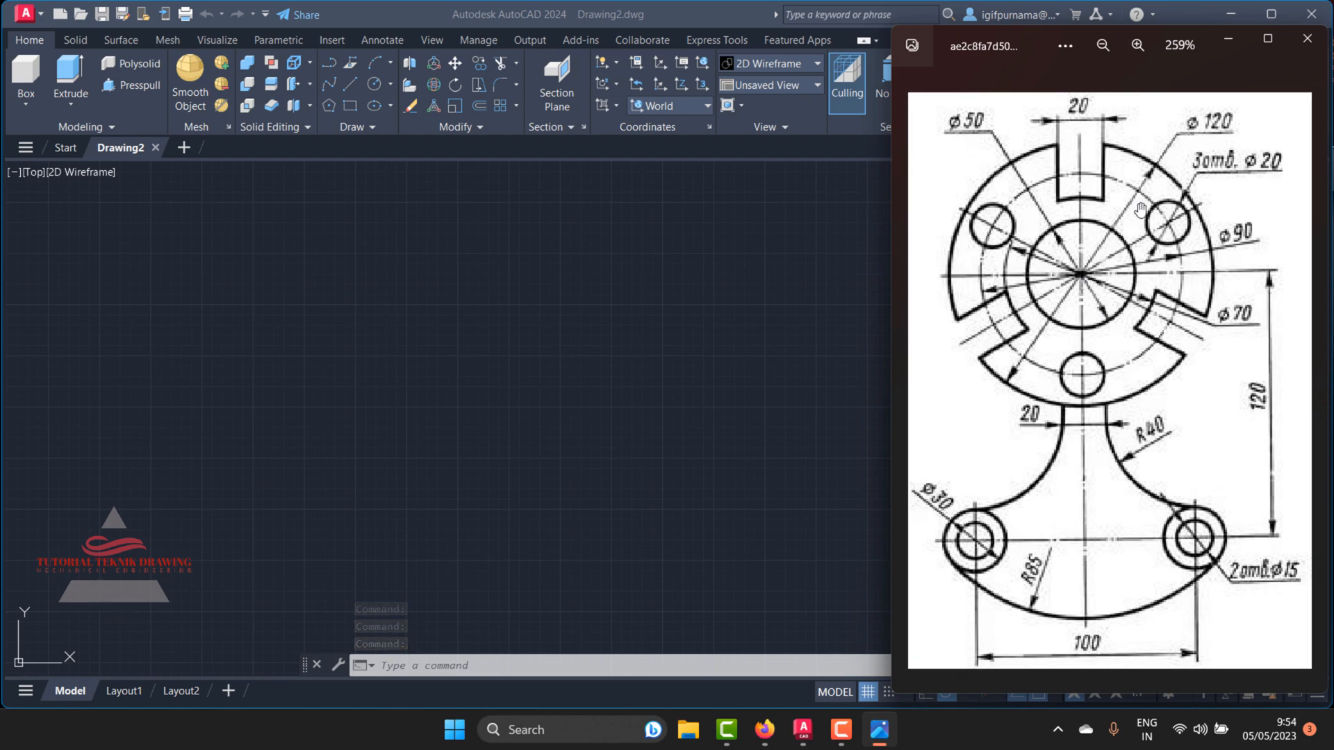
scroll(1077, 297, up, 2)
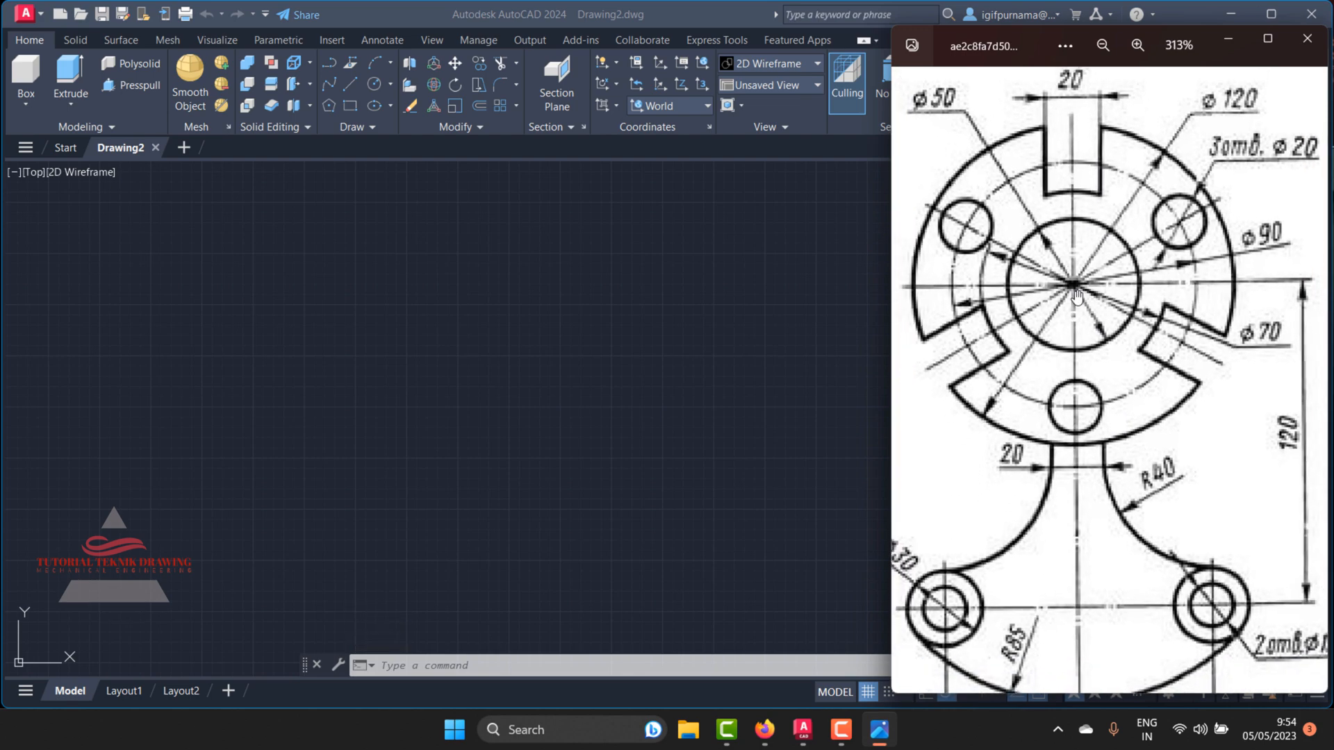
scroll(1077, 297, down, 2)
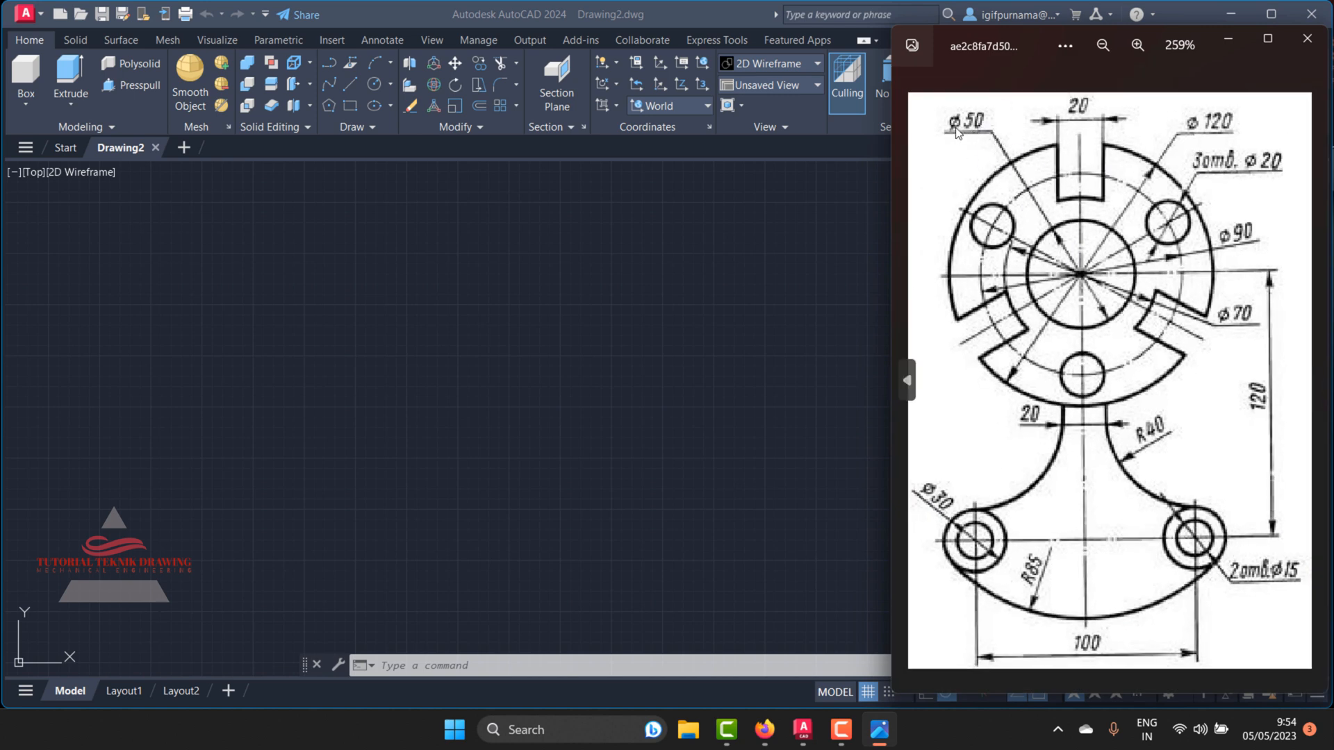
scroll(995, 139, up, 1)
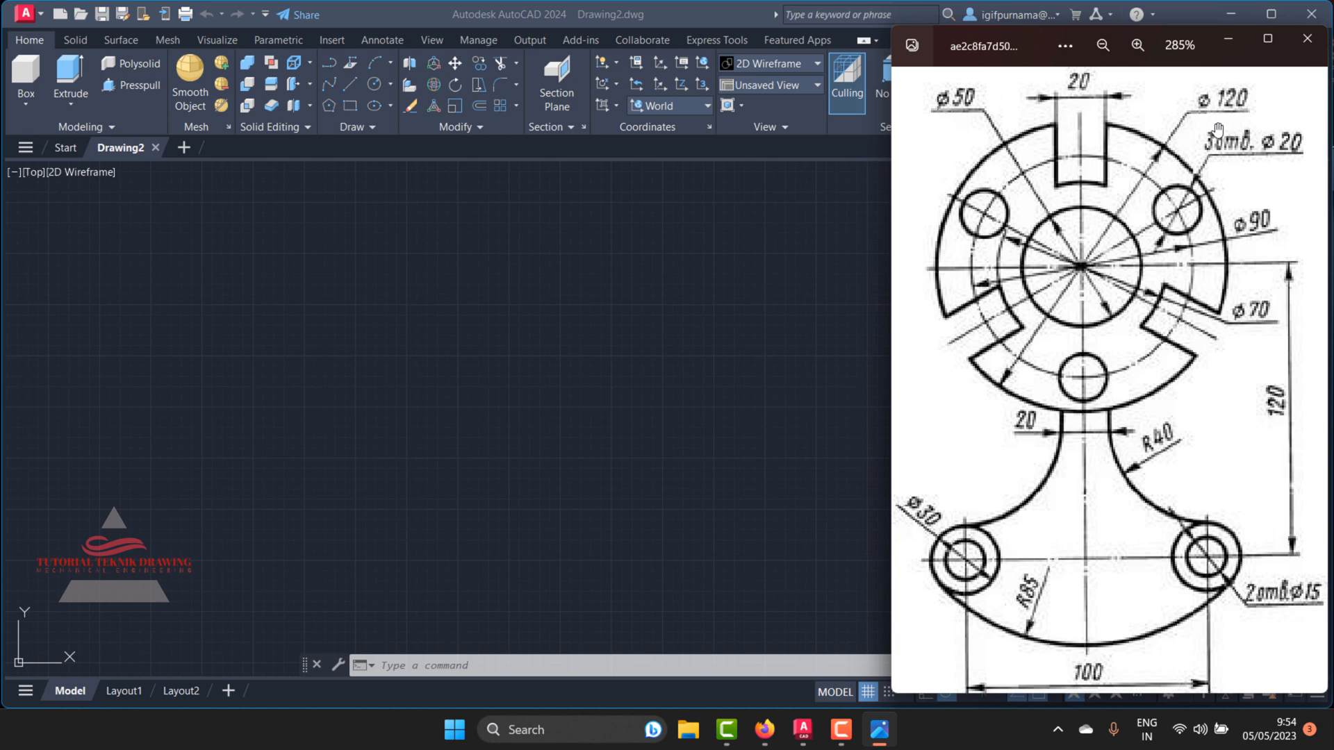
Step: Draw the central circle with a radius of 25 in the empty drawing area
click(563, 262)
click(374, 84)
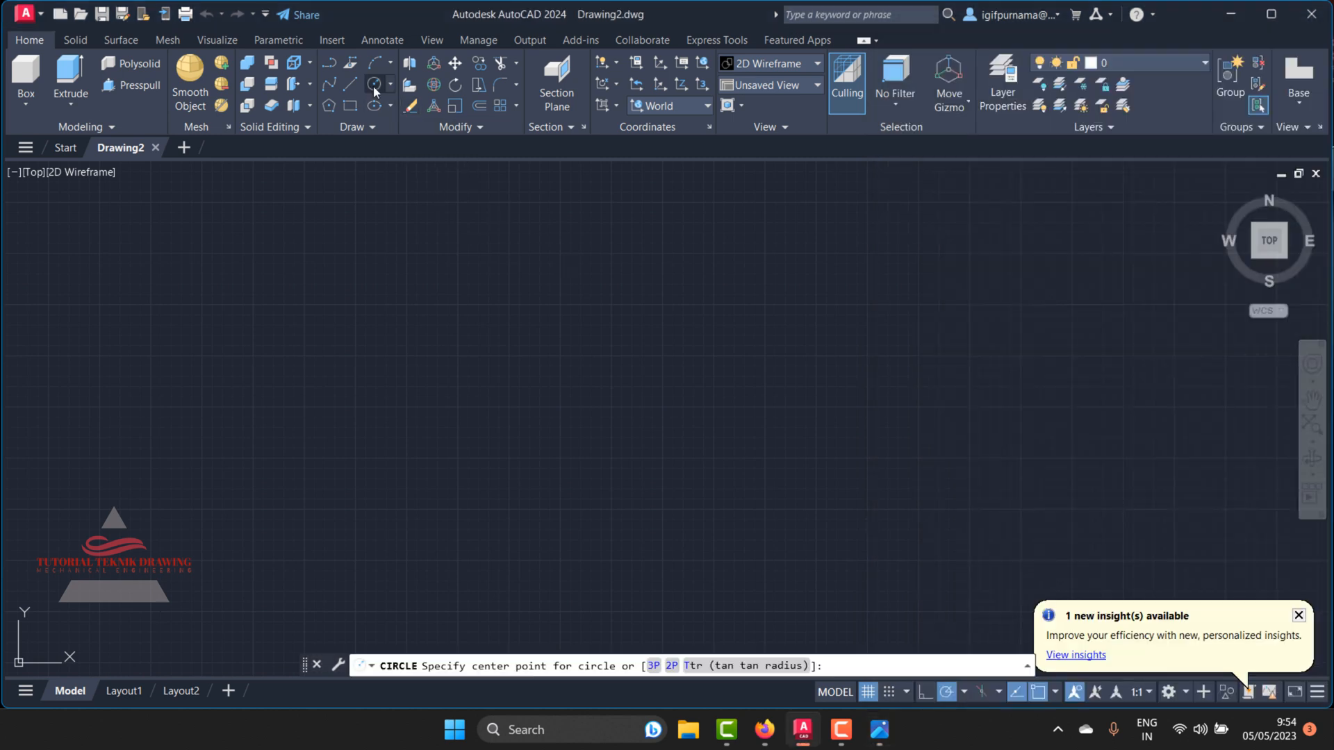
click(571, 334)
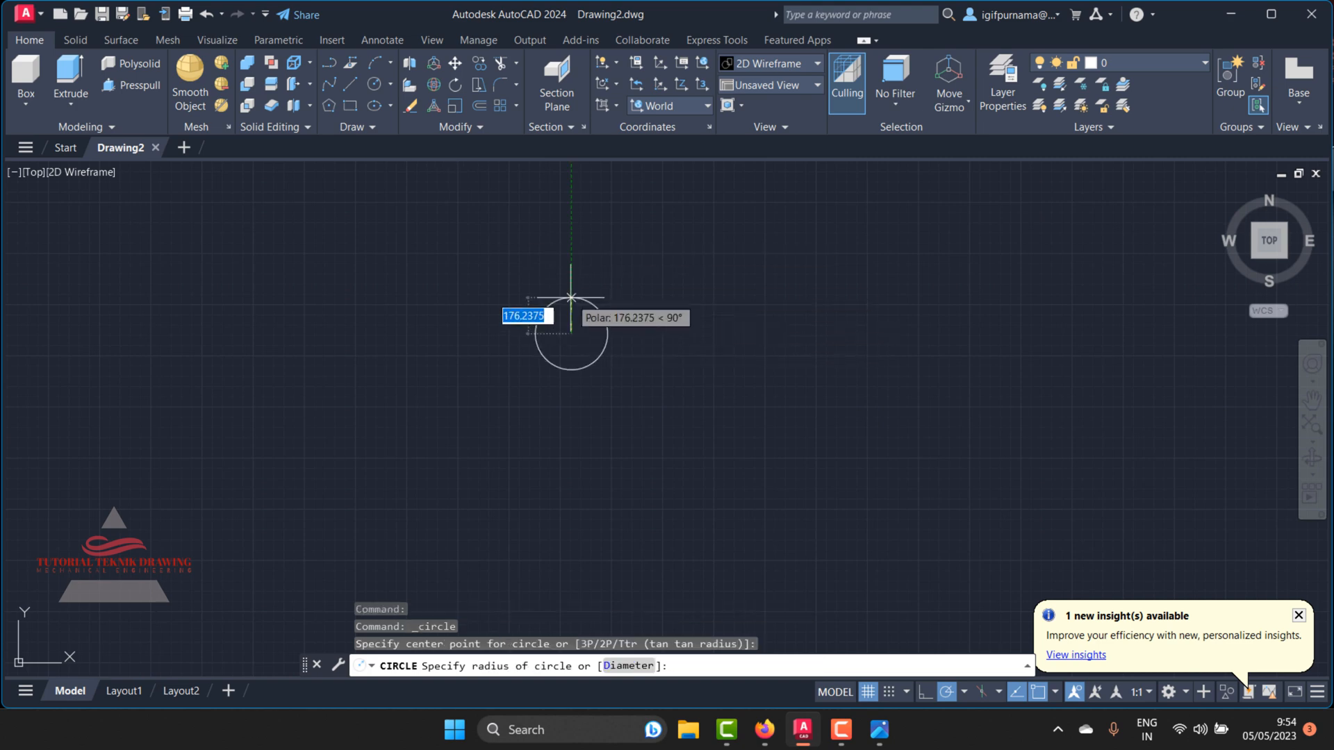
text(25)
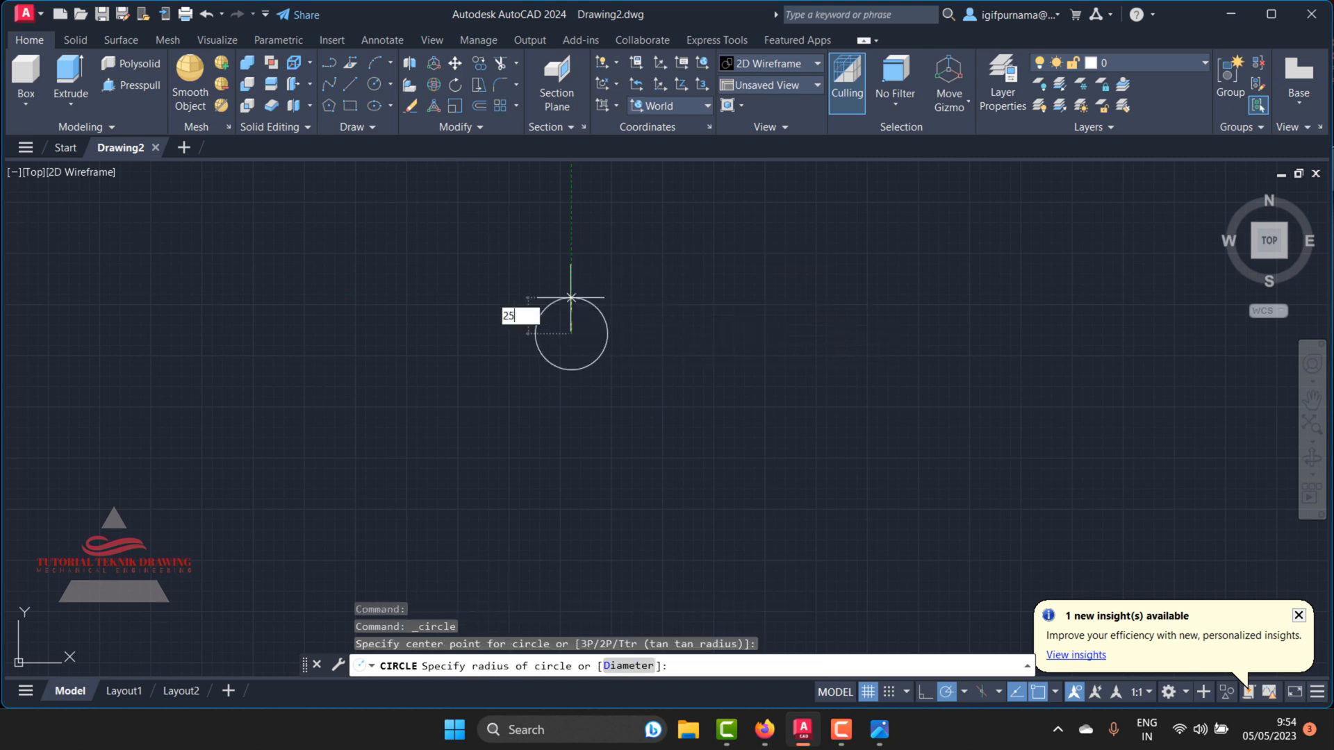
key(Return)
scroll(570, 296, down, 5)
scroll(567, 314, up, 7)
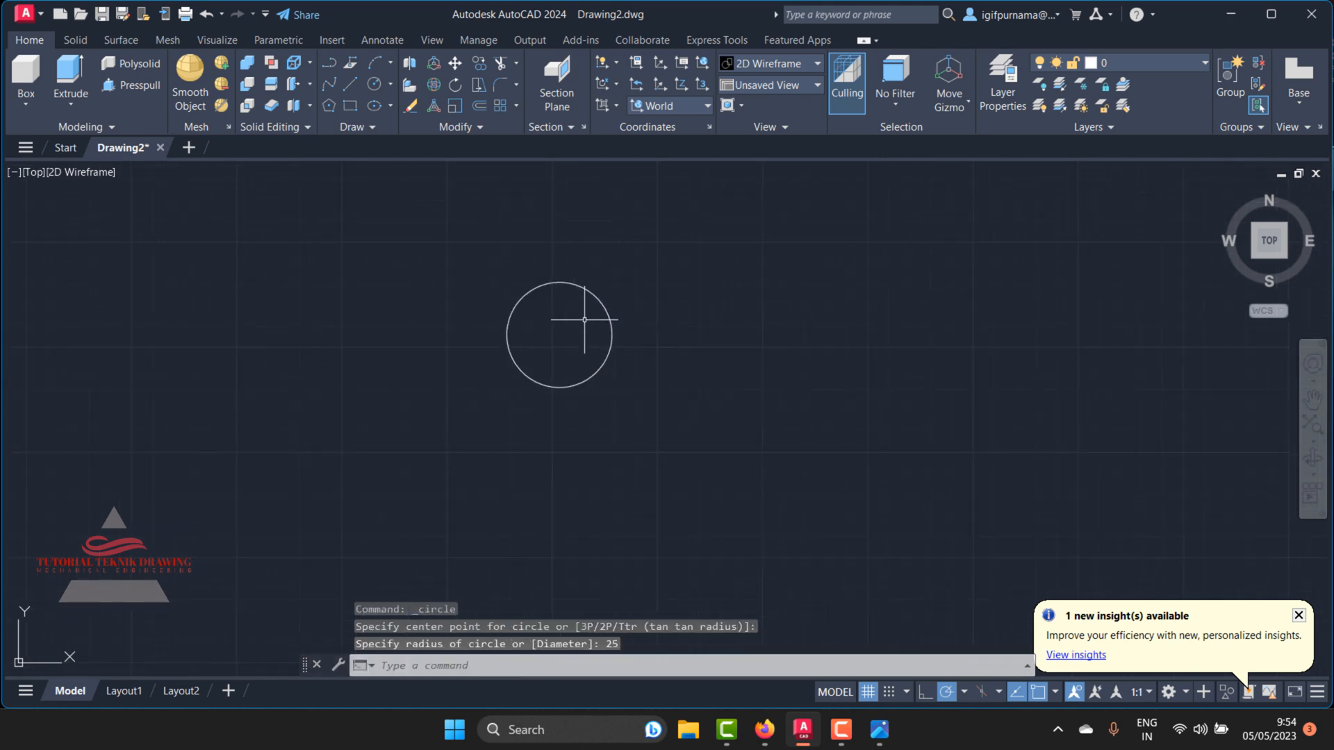
Step: Draw a circle with a radius of 65 concentric with the central circle
click(878, 729)
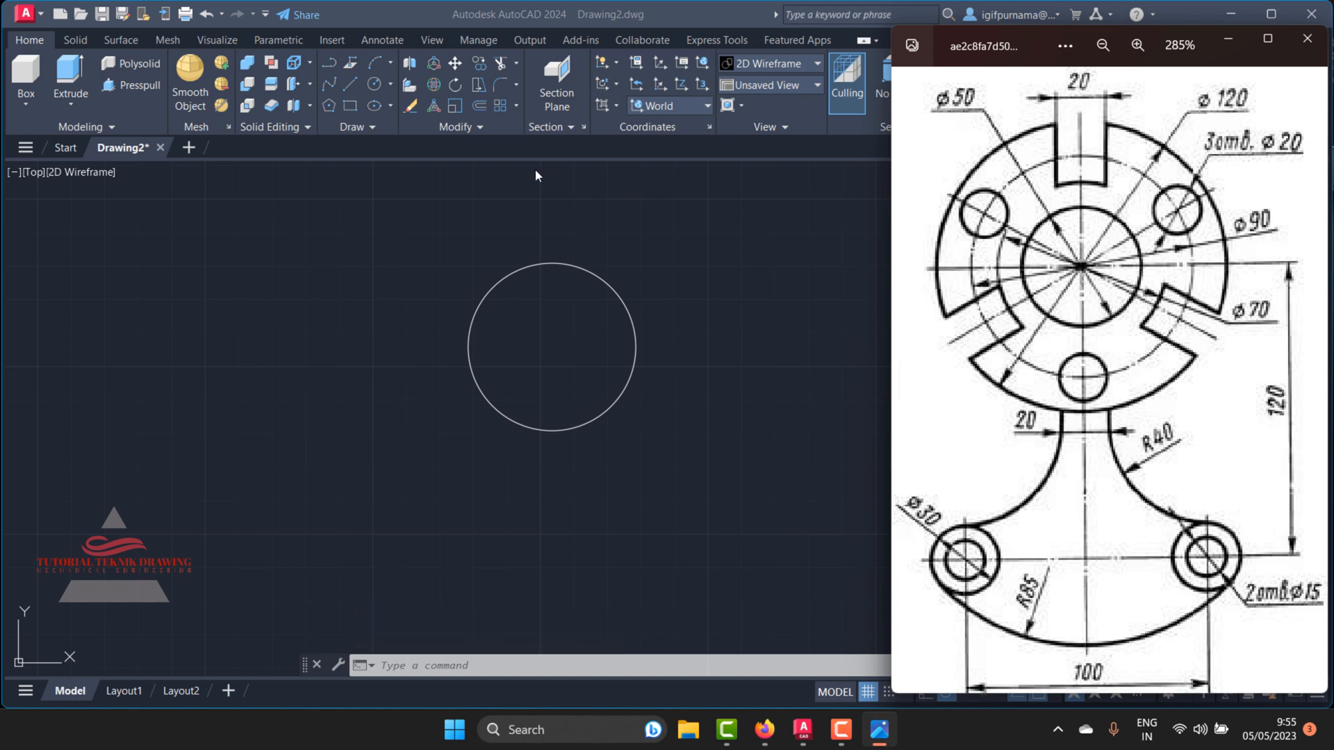
click(372, 82)
click(378, 86)
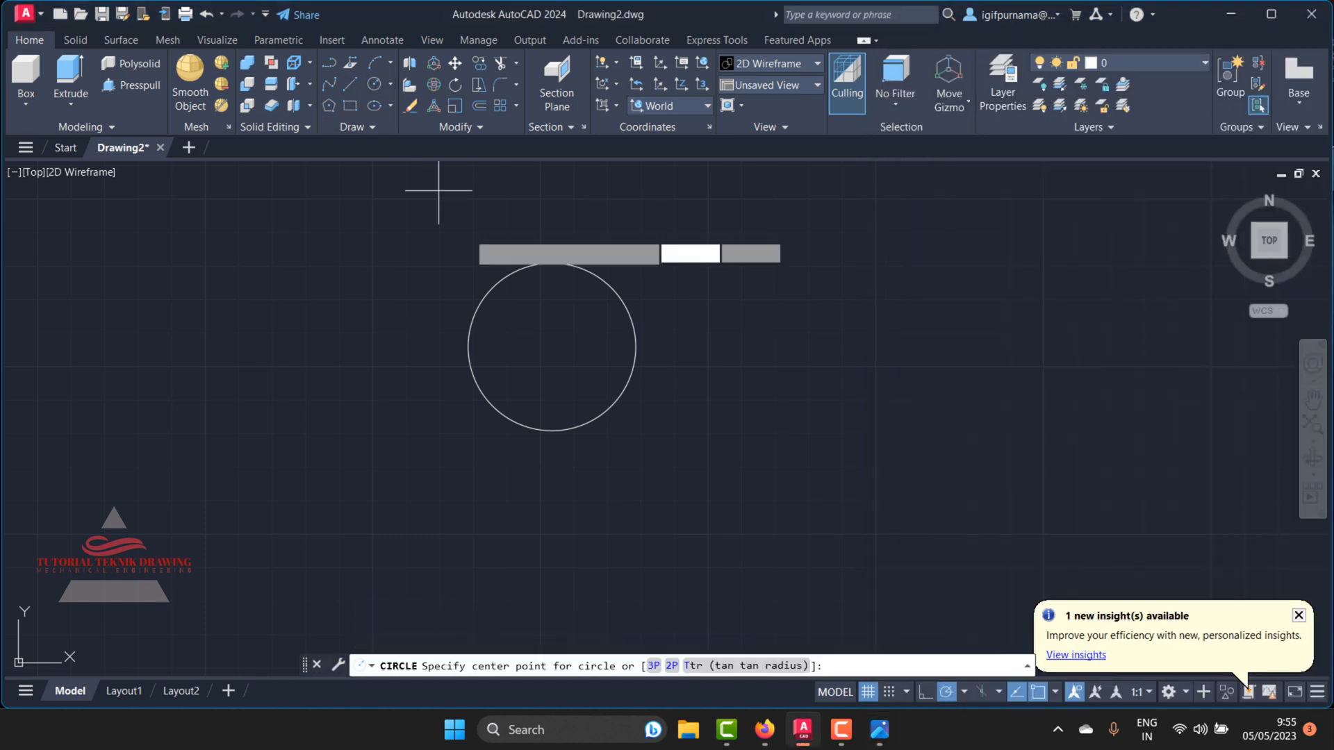
click(552, 347)
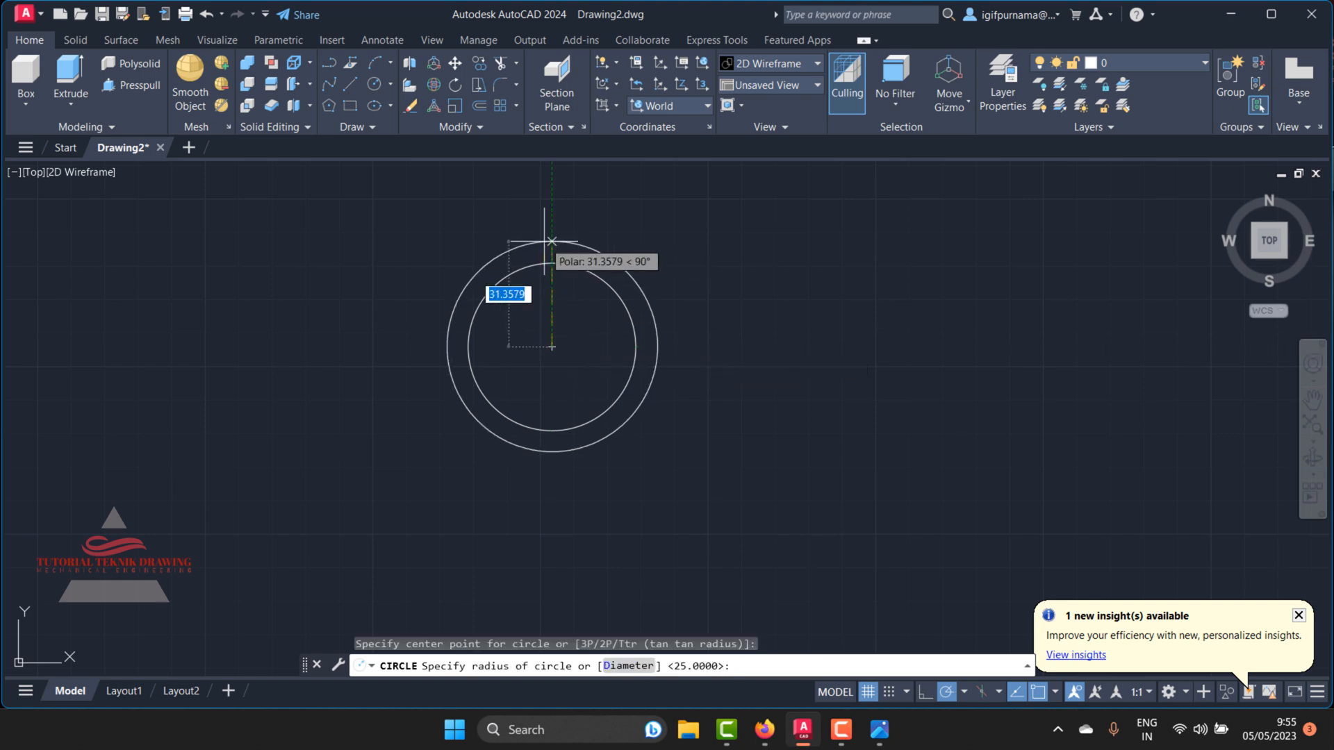
text(65)
key(Return)
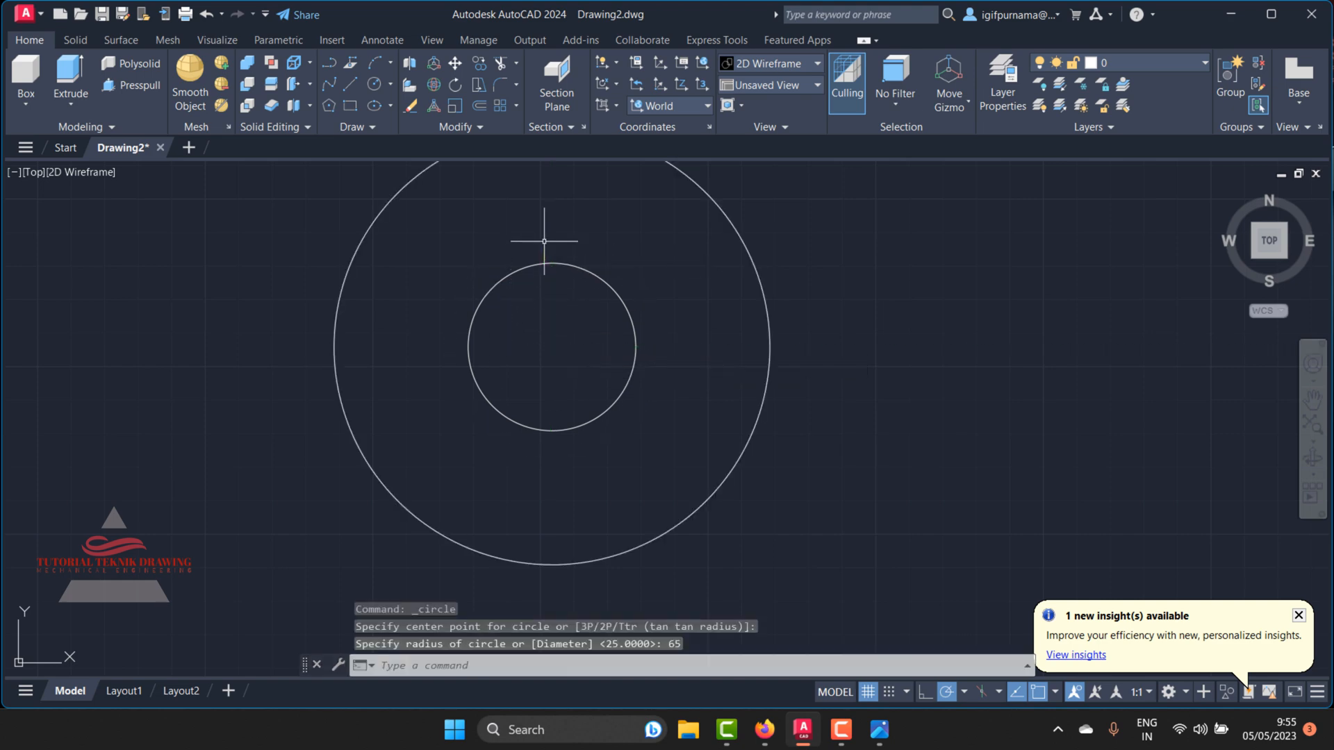
Step: Check the outer circle against the reference image by adding a diameter dimension to it
click(880, 729)
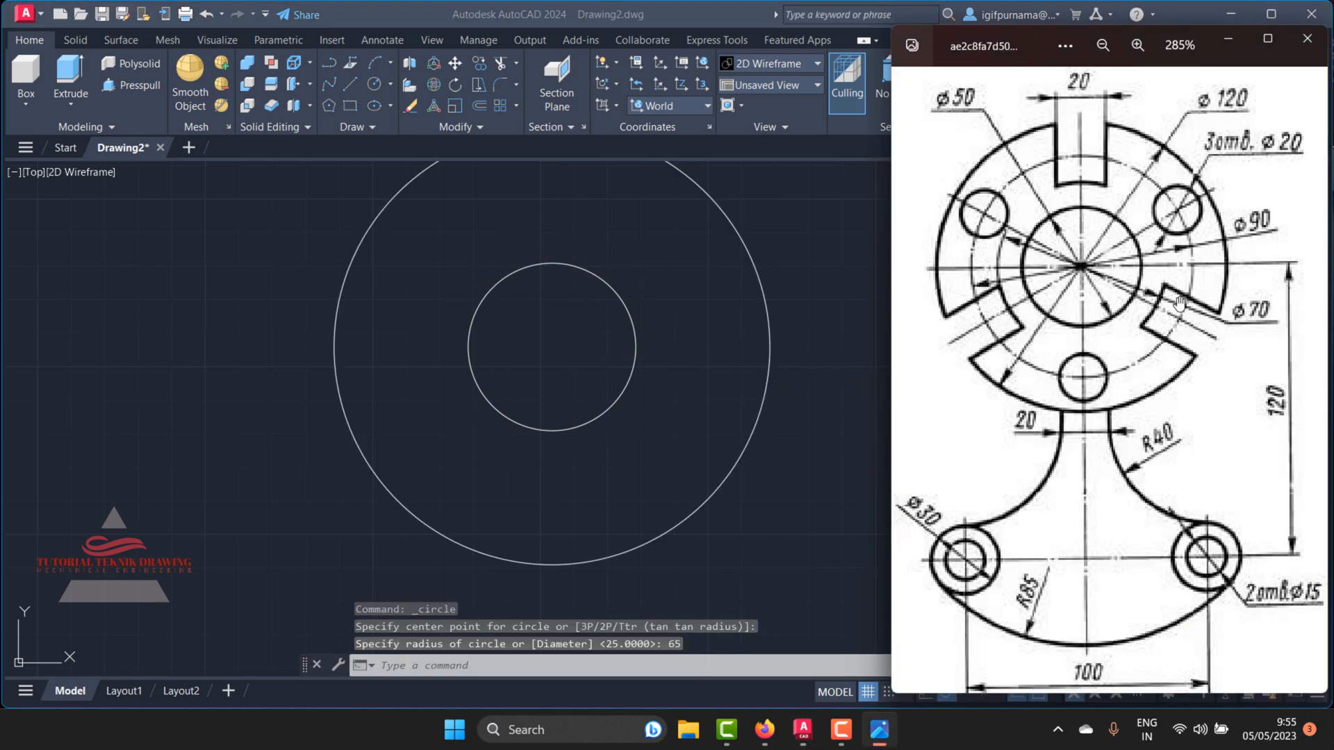
scroll(1165, 311, up, 2)
click(804, 223)
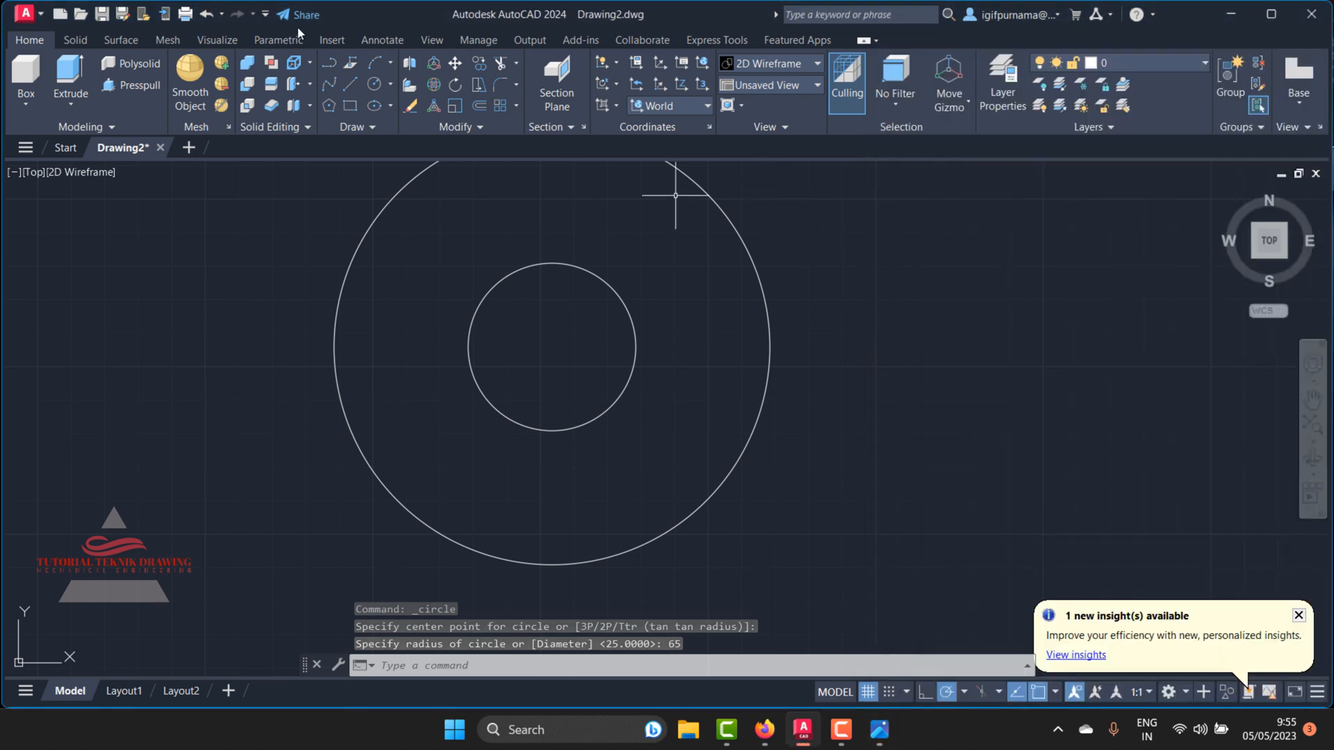
click(385, 41)
click(380, 107)
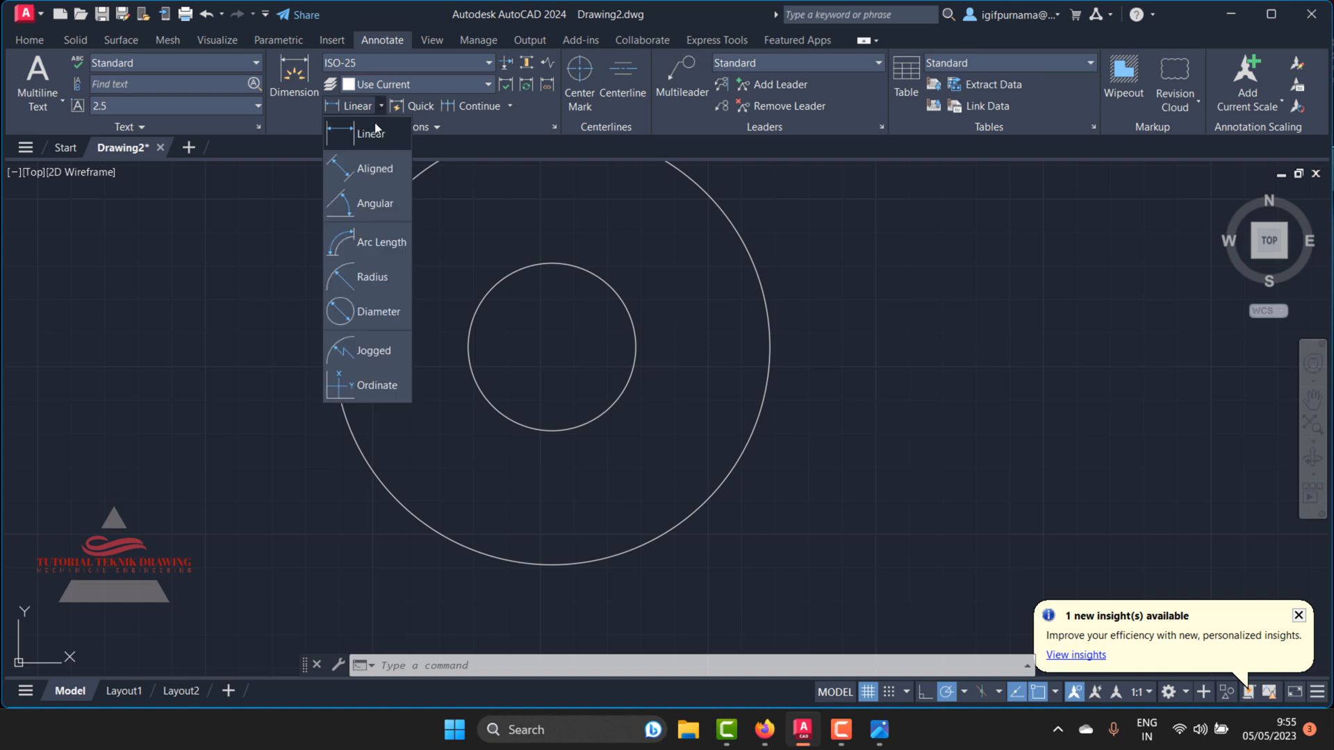
click(375, 312)
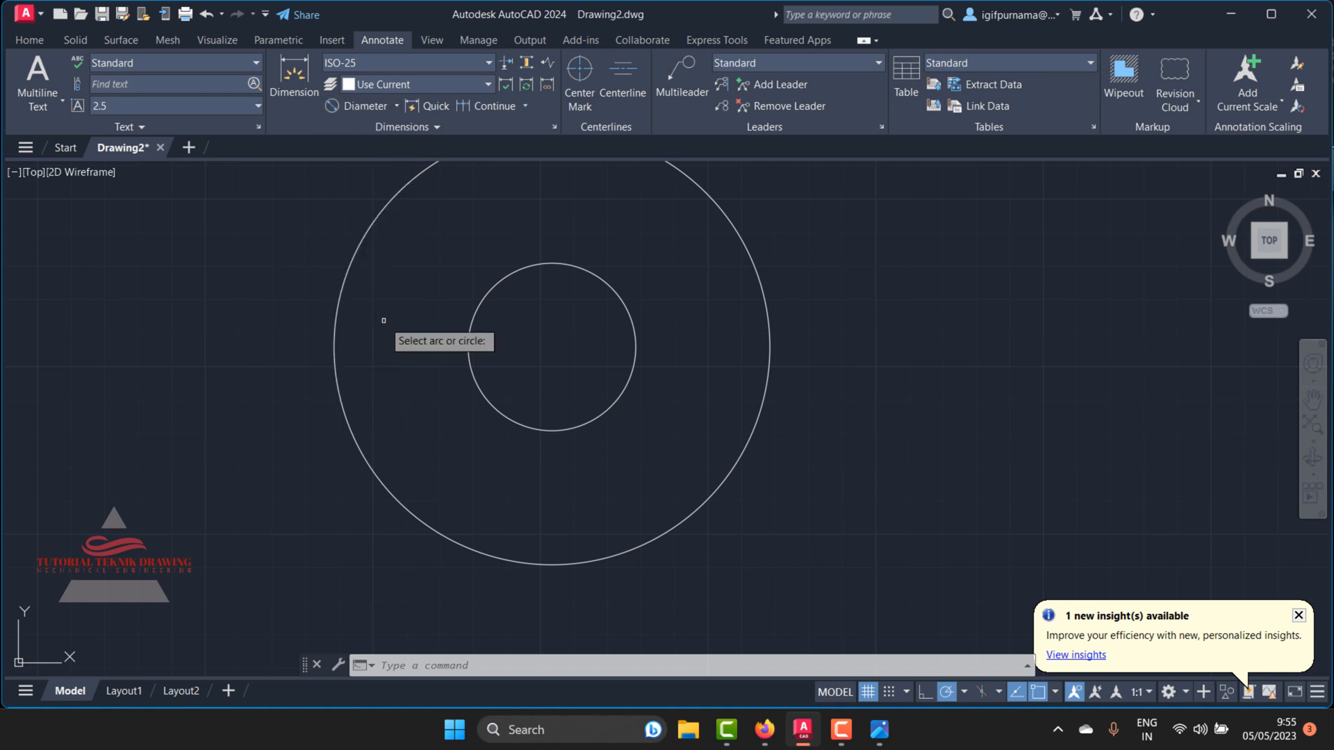
click(332, 329)
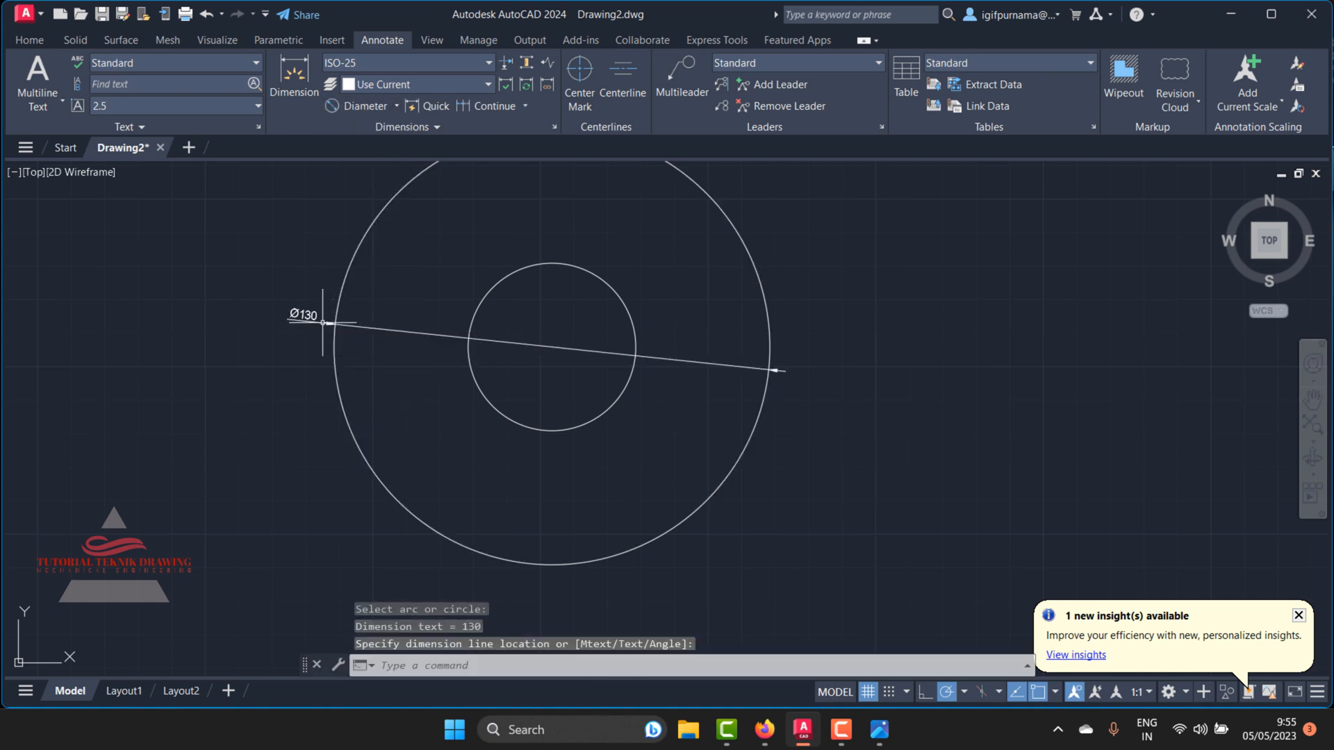
scroll(303, 310, up, 4)
Step: Compare the outer circle with the reference image, then erase it together with its diameter dimension
click(877, 739)
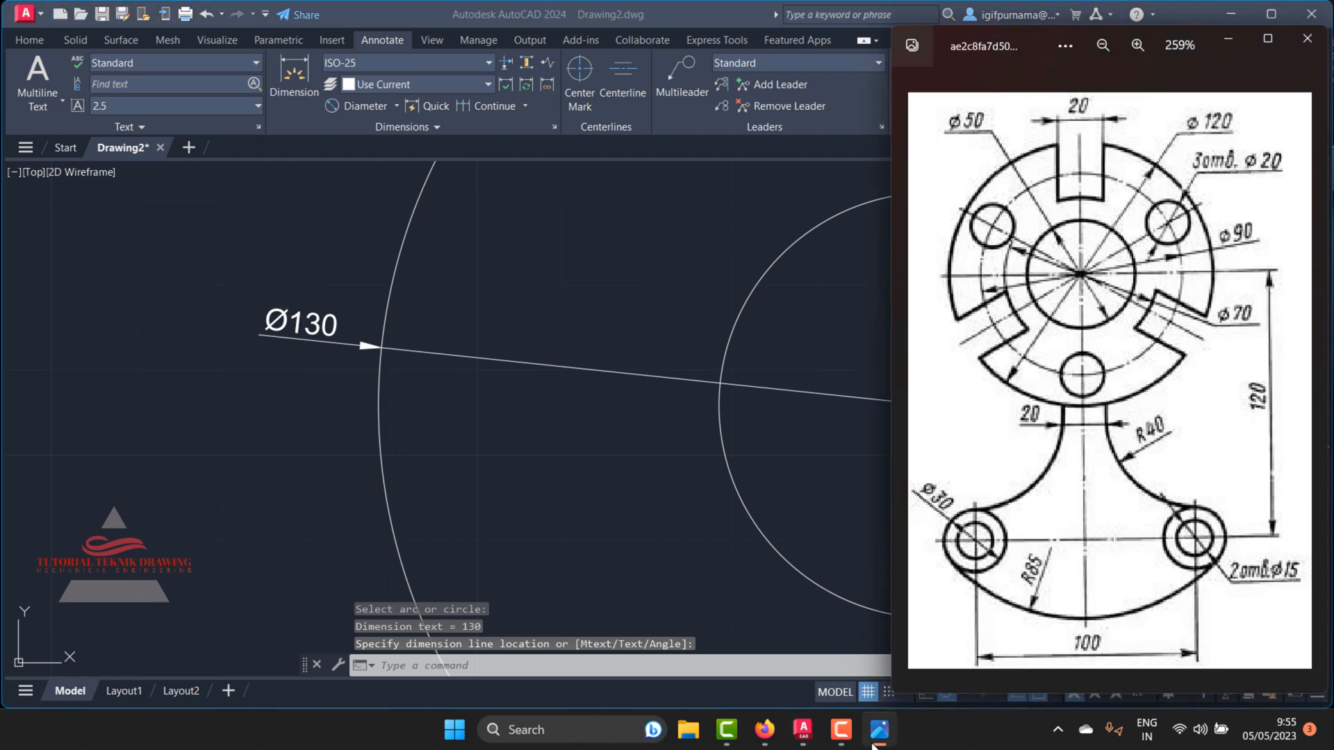
click(1231, 43)
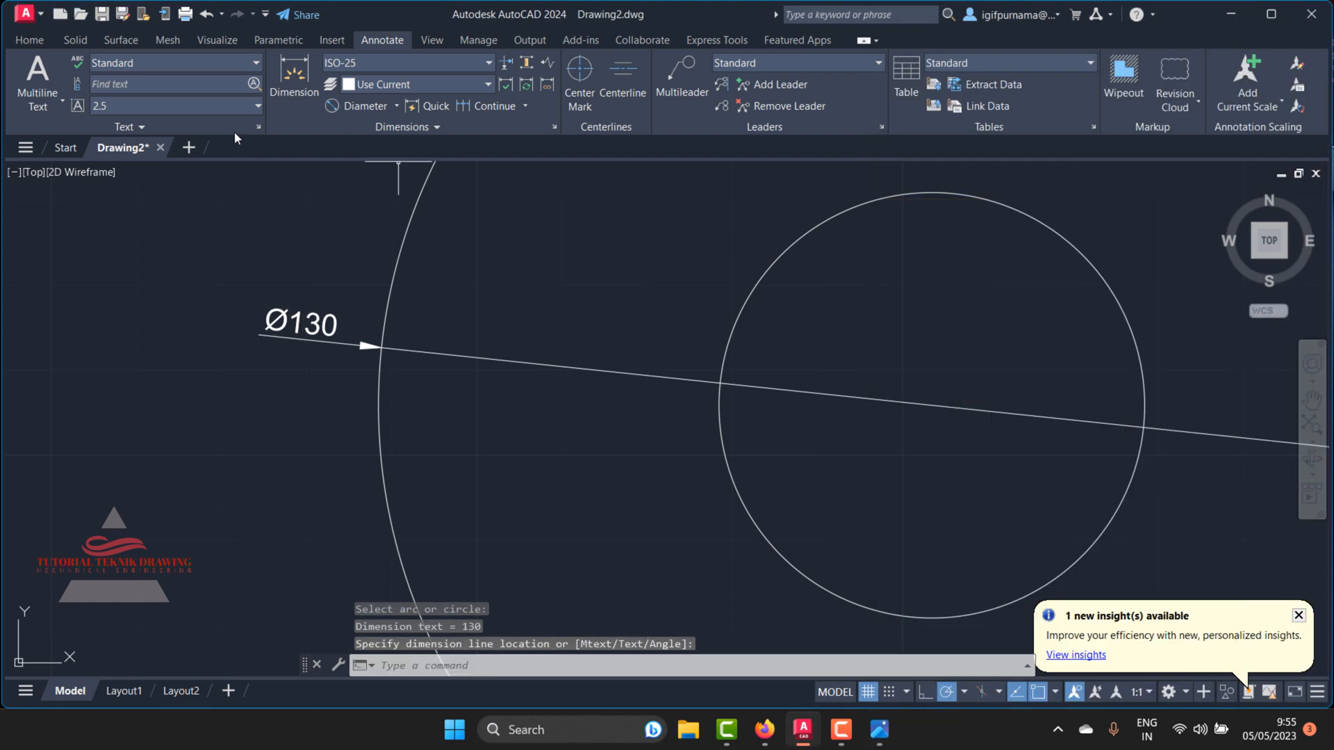
click(30, 40)
click(410, 106)
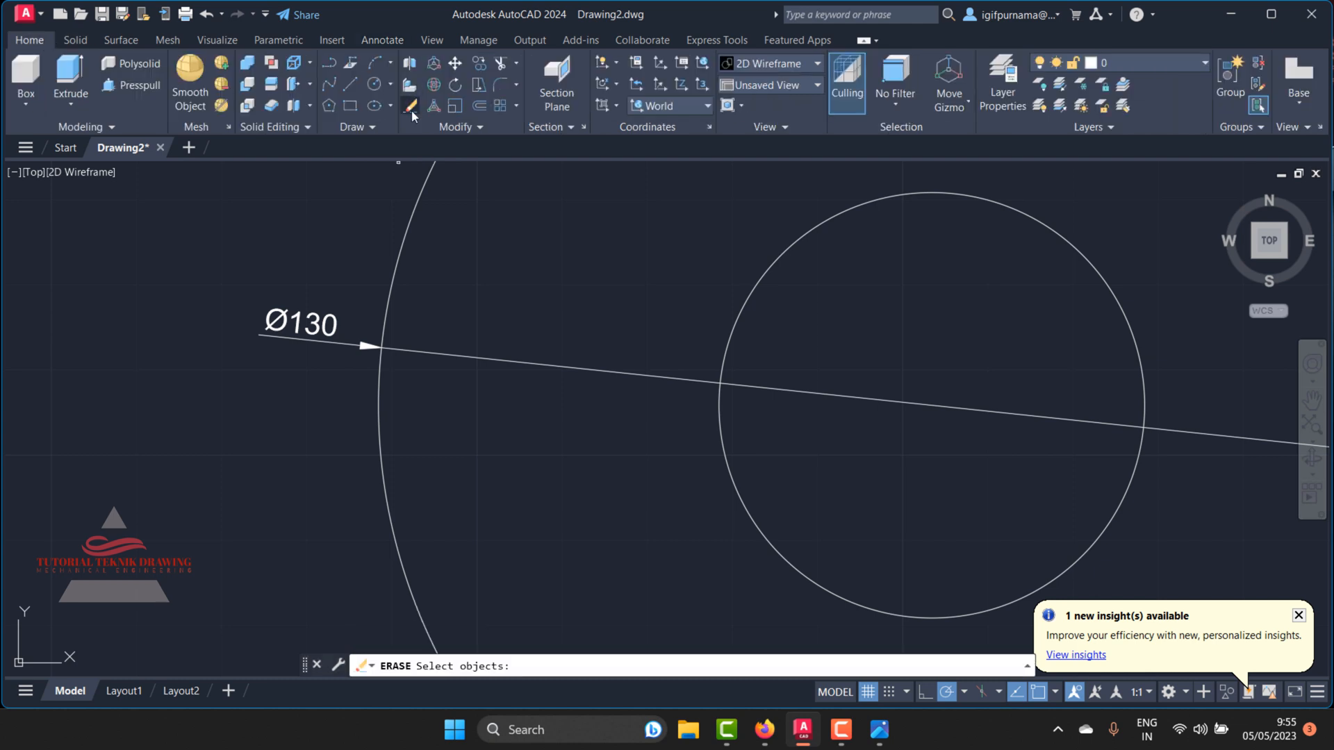
click(493, 487)
click(319, 259)
key(Return)
scroll(319, 259, down, 4)
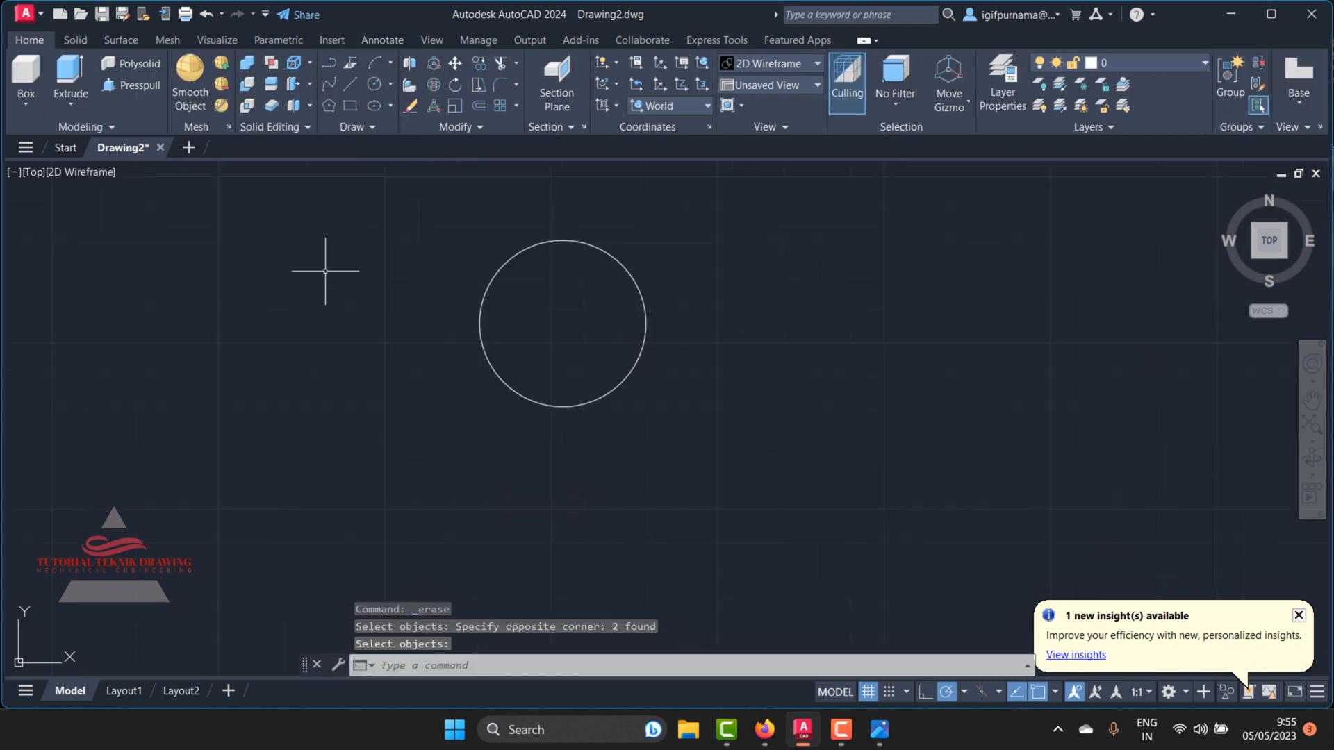
Step: Draw the outer circle with a radius of 60, concentric with the central circle
click(374, 84)
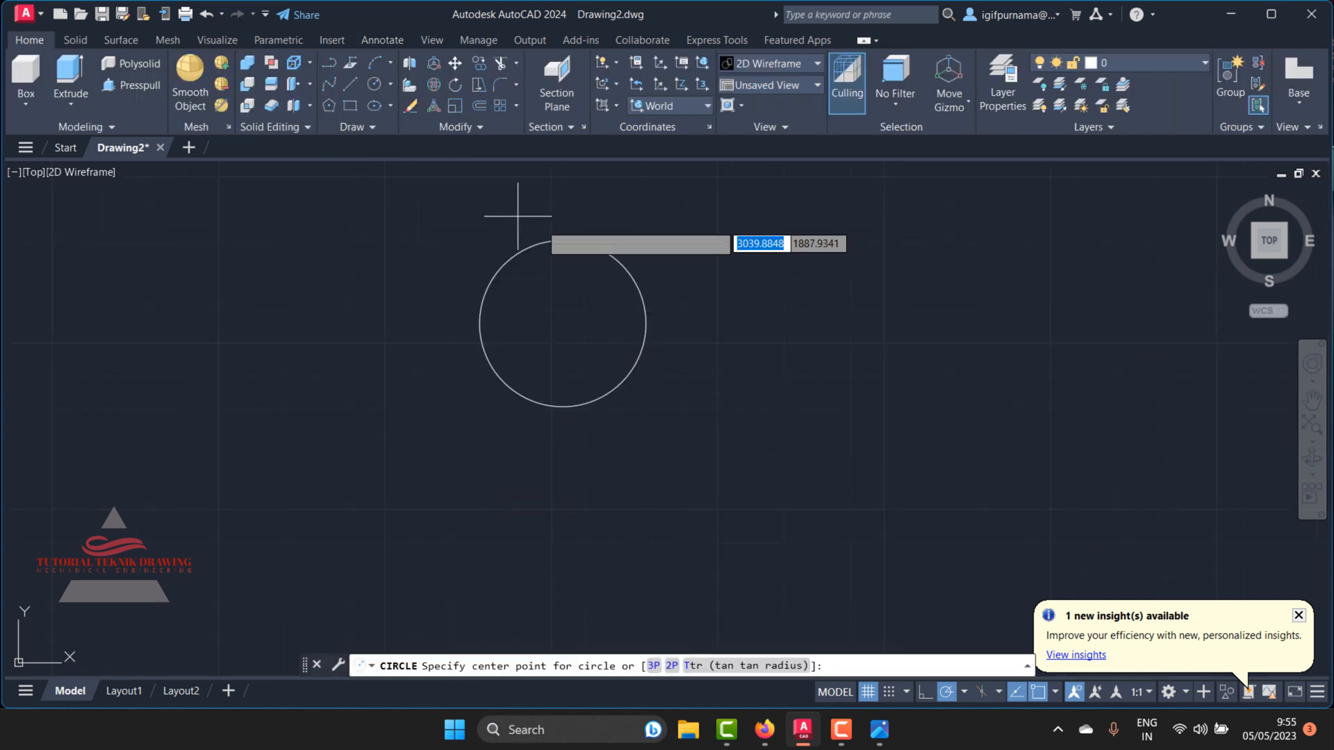
click(563, 323)
text(60)
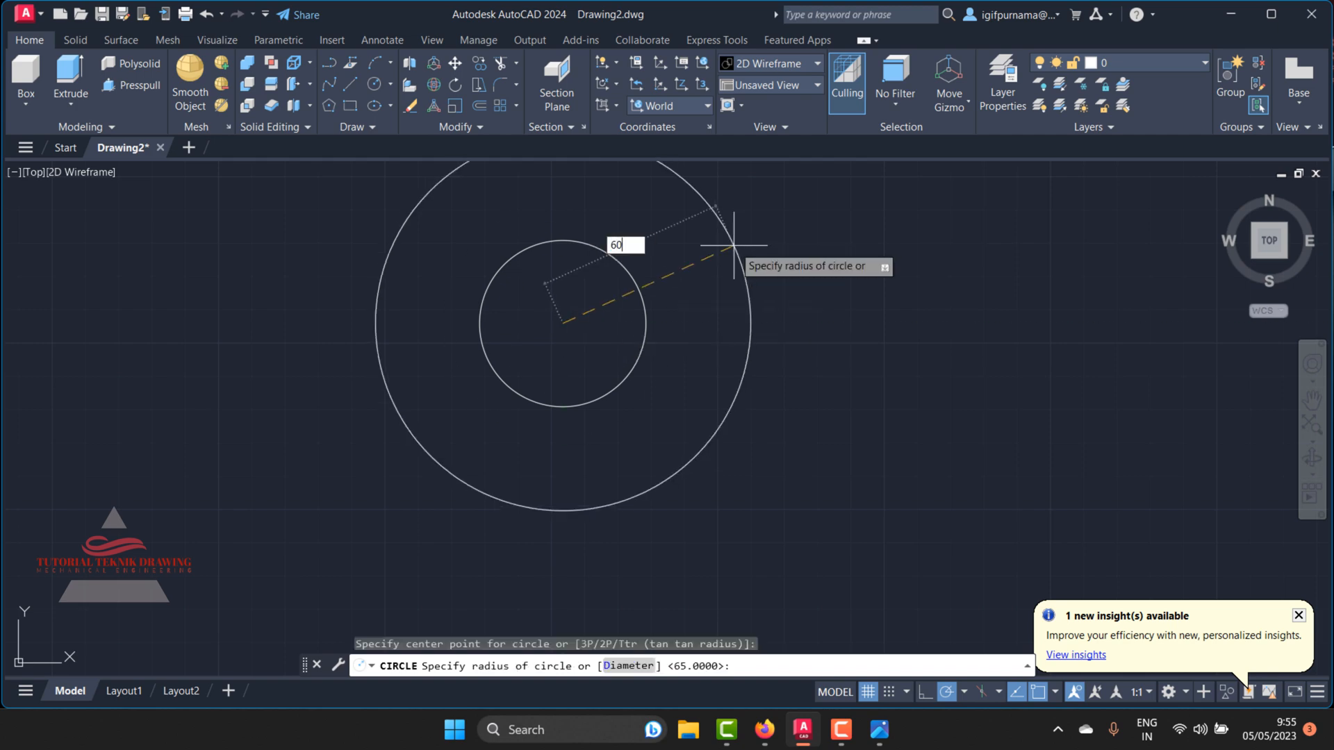
key(Return)
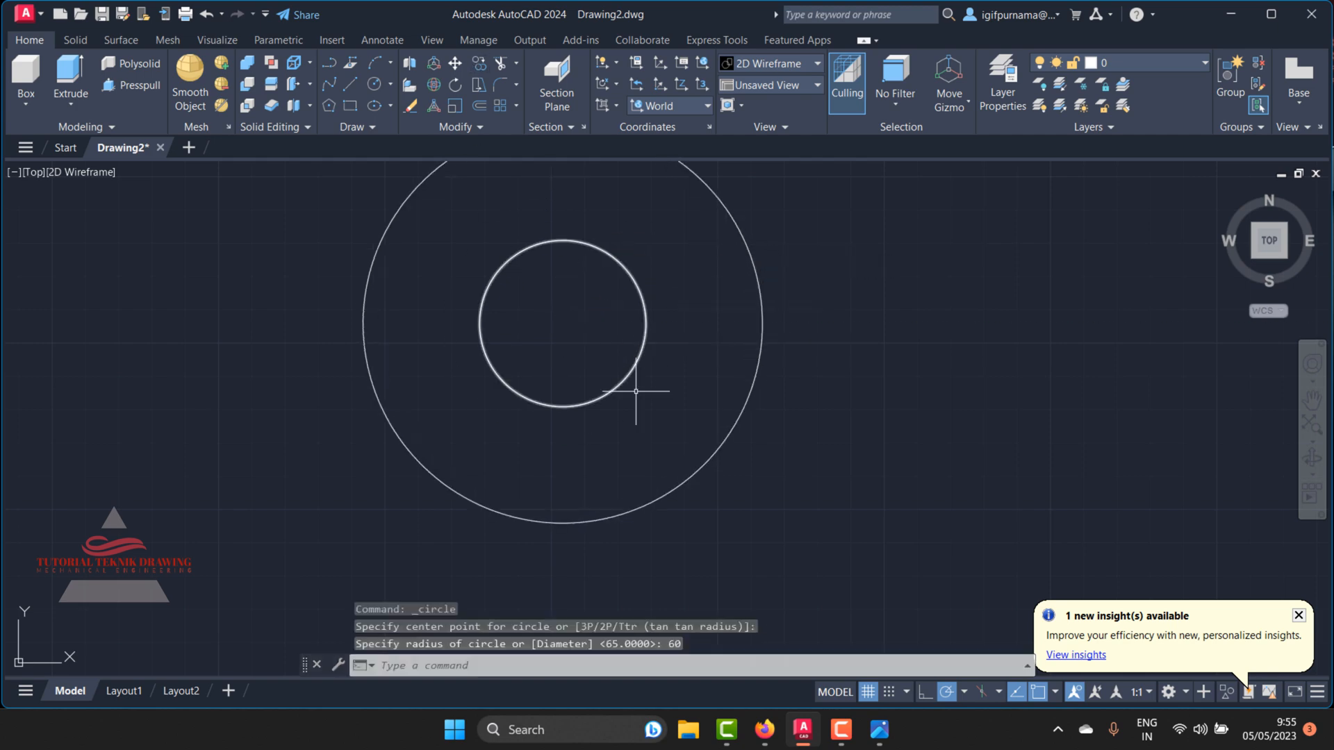
Step: Review the upper disc in the reference image and add two new layers to the drawing
click(879, 729)
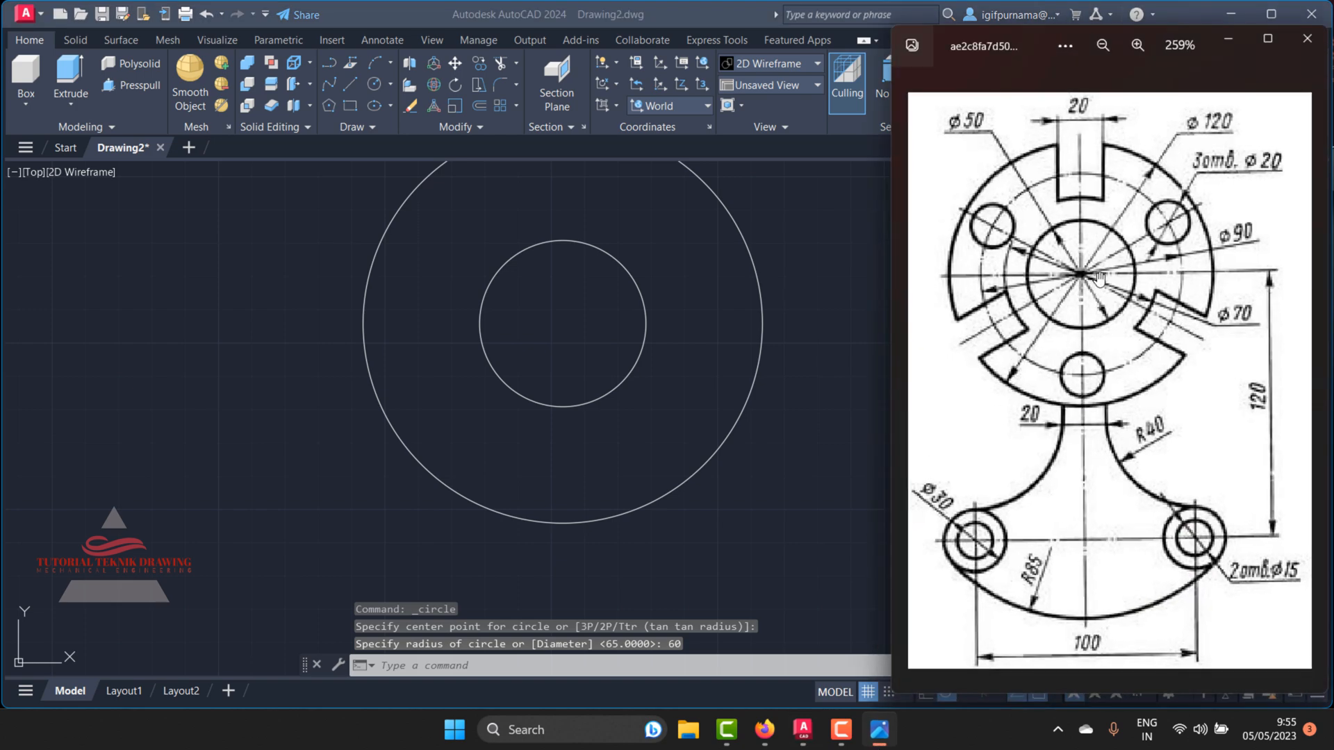
scroll(1111, 243, up, 2)
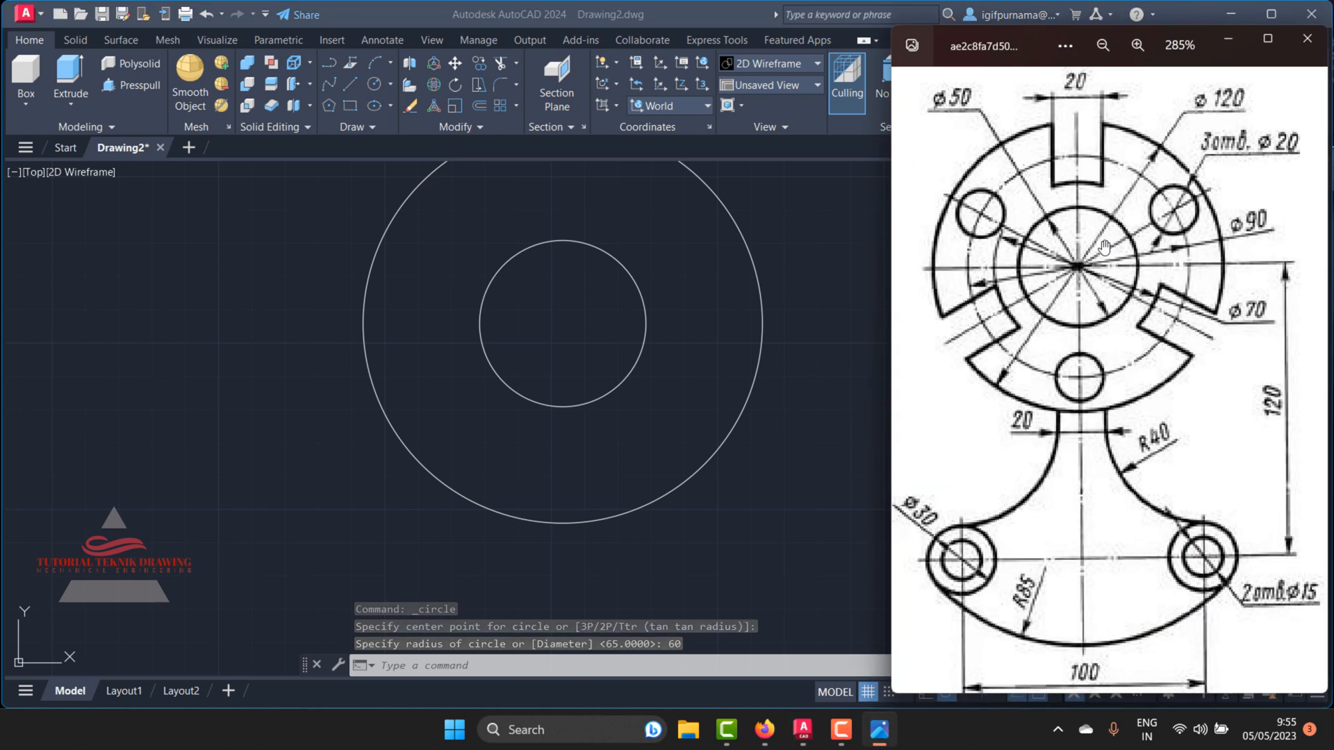
scroll(1092, 136, up, 1)
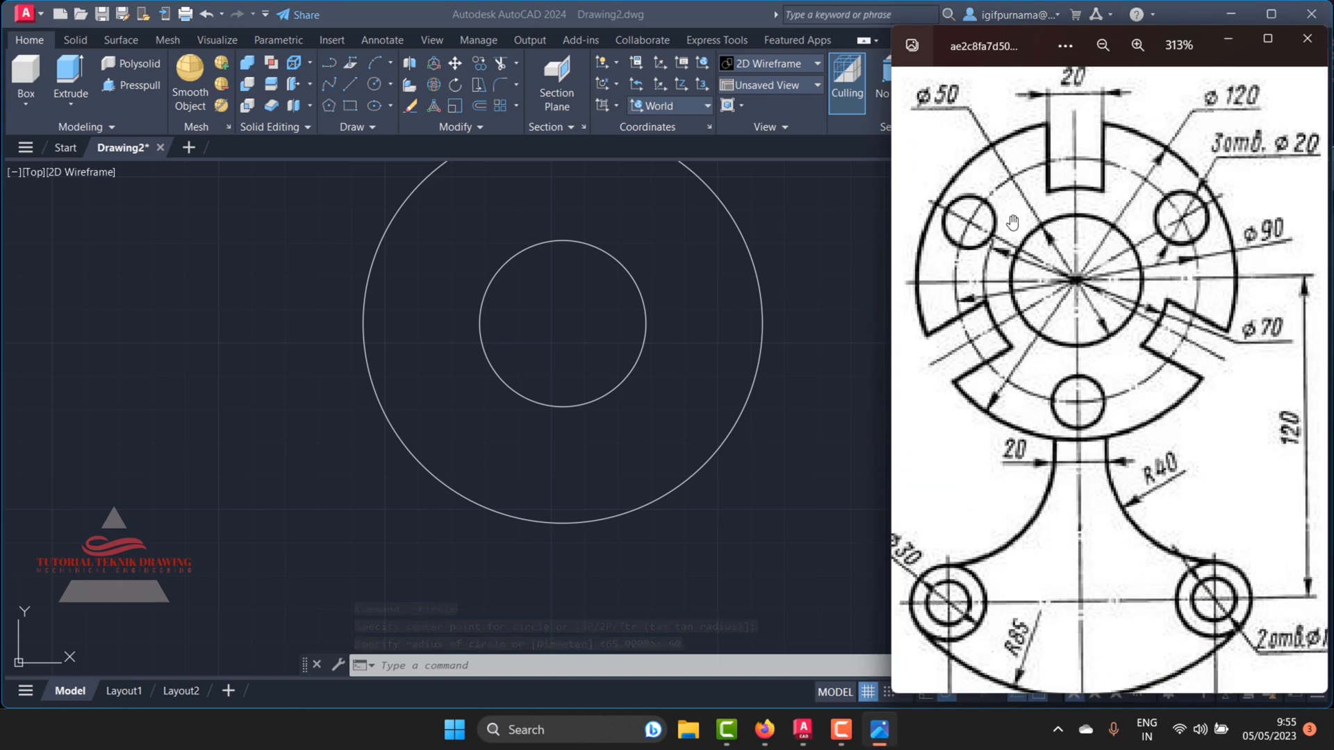
click(847, 201)
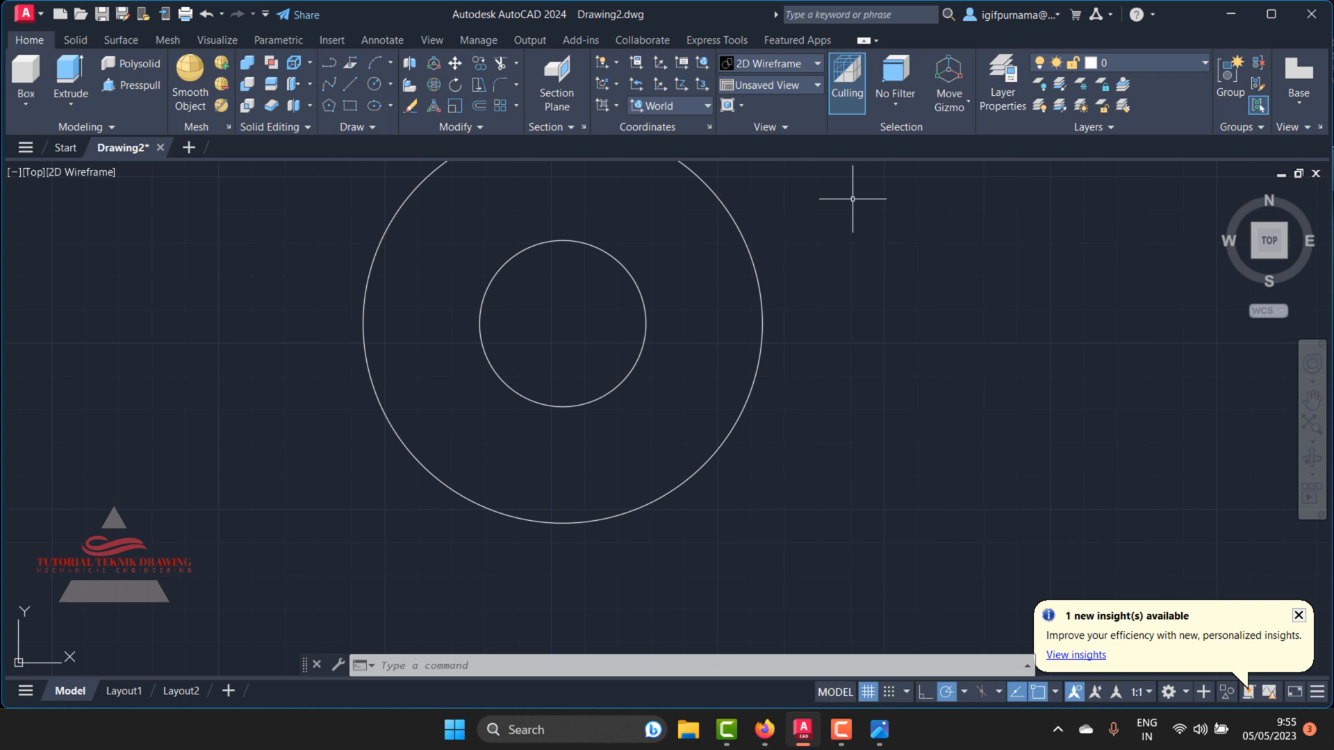
click(1001, 109)
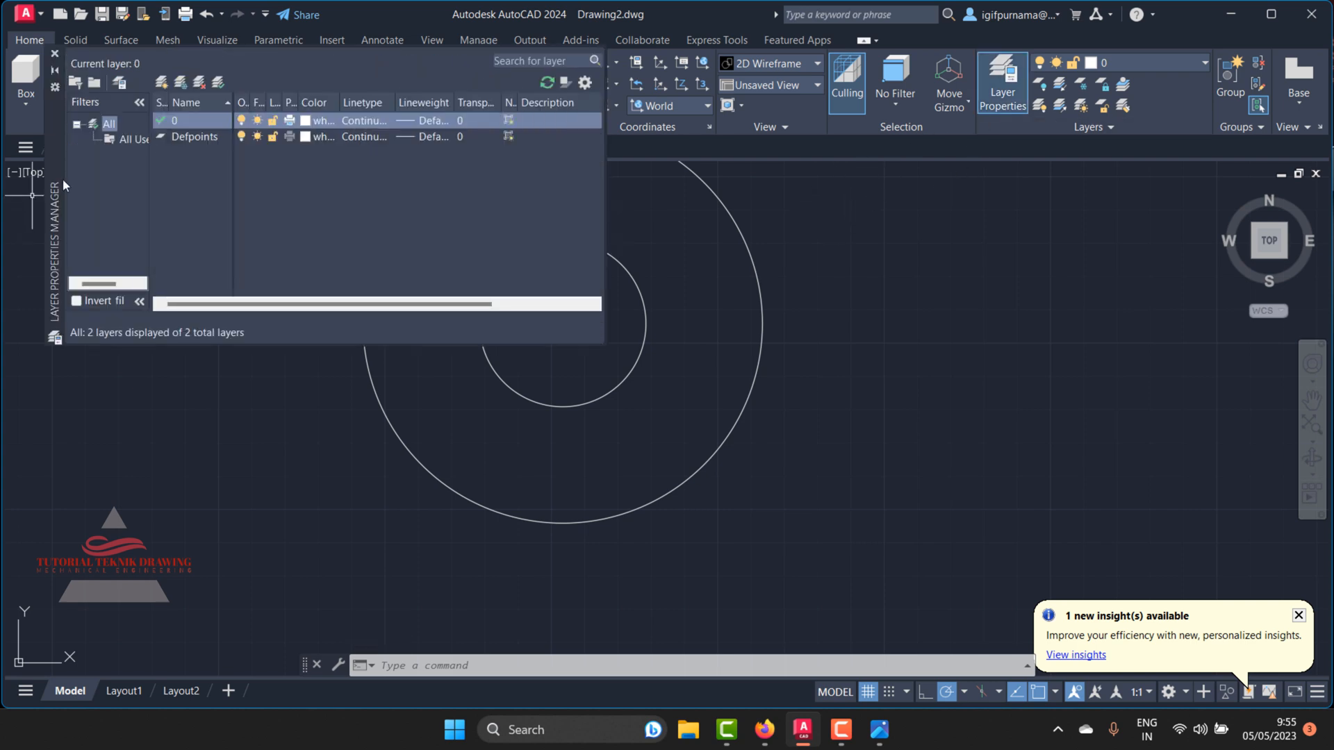
click(164, 81)
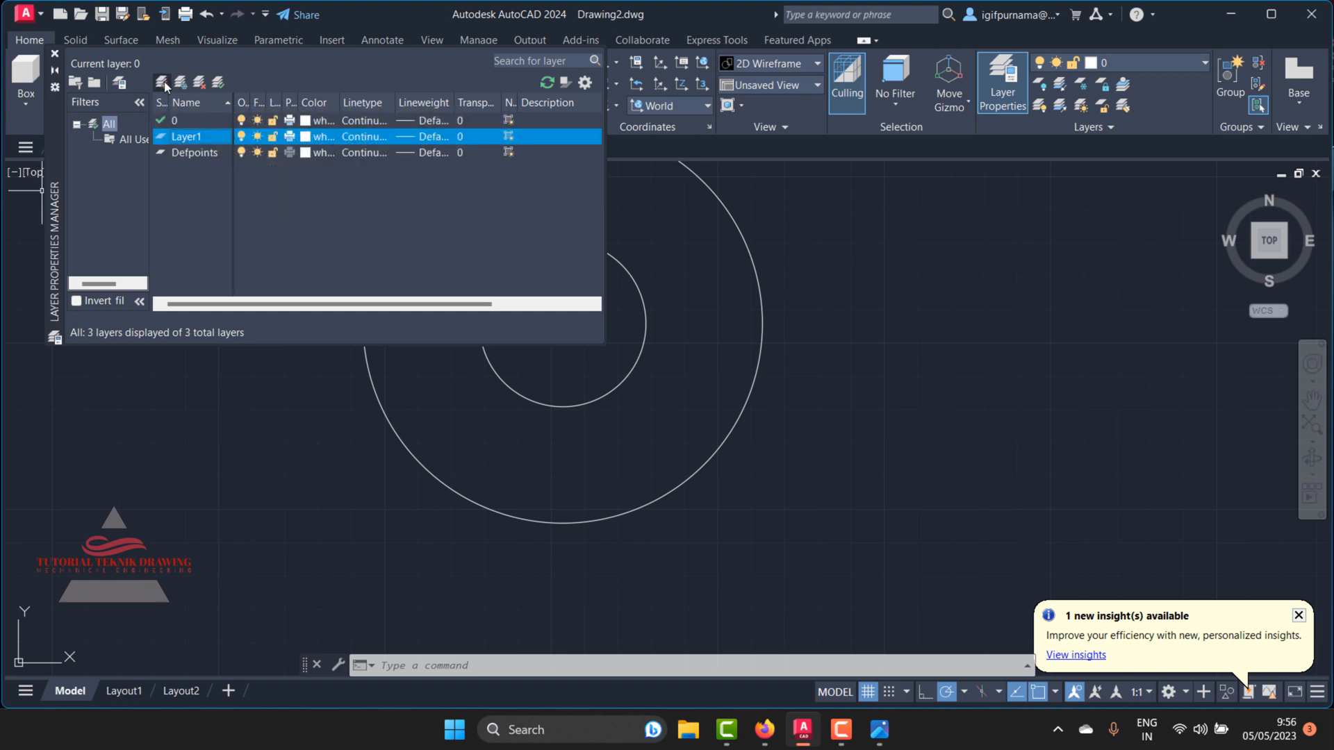
click(164, 81)
Step: Set the colour of Layer2 to magenta and the colour of Layer1 to red
click(307, 154)
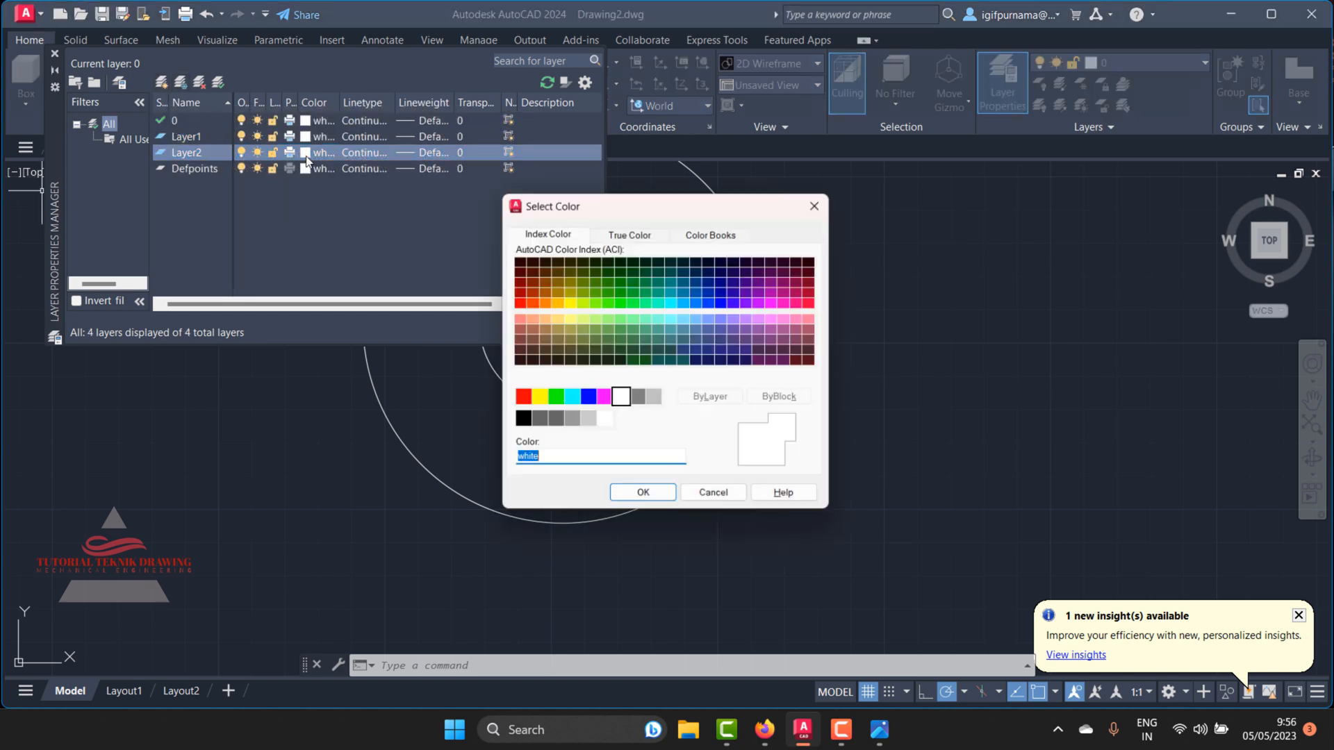
click(604, 398)
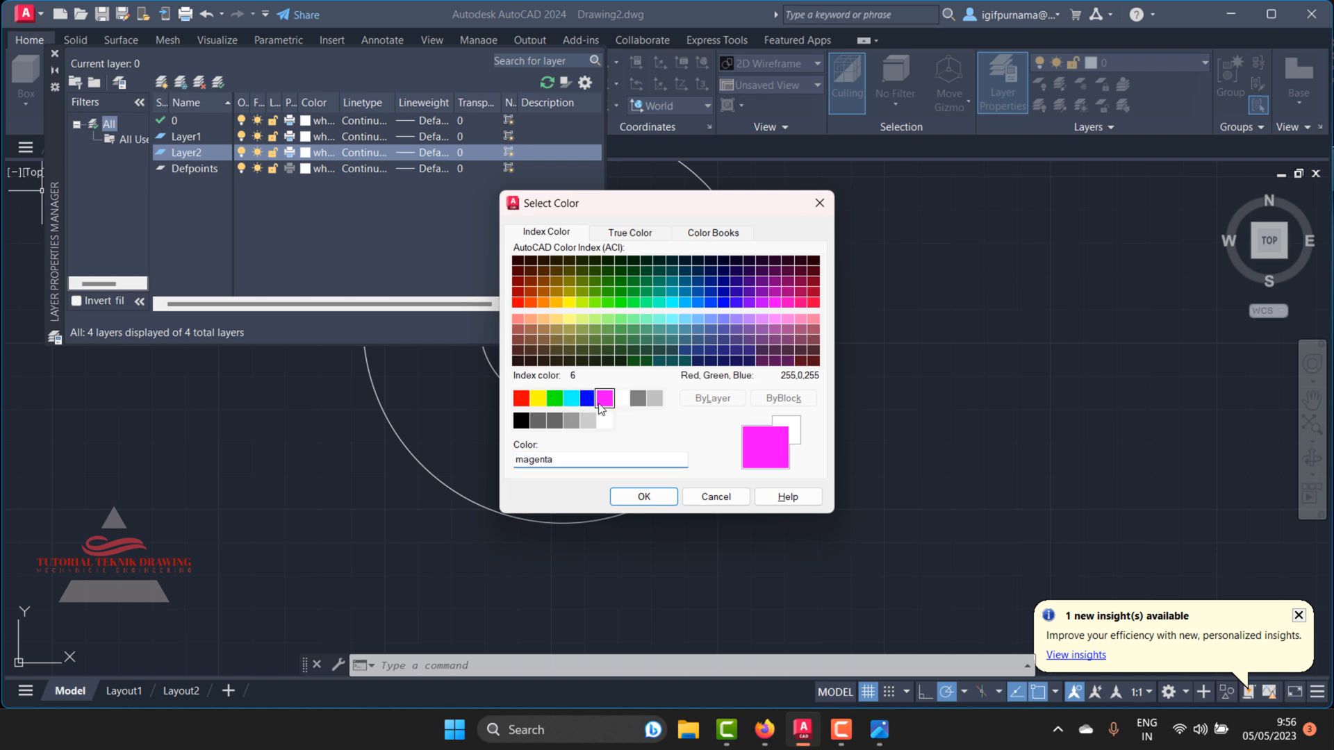
click(656, 498)
click(306, 138)
click(306, 137)
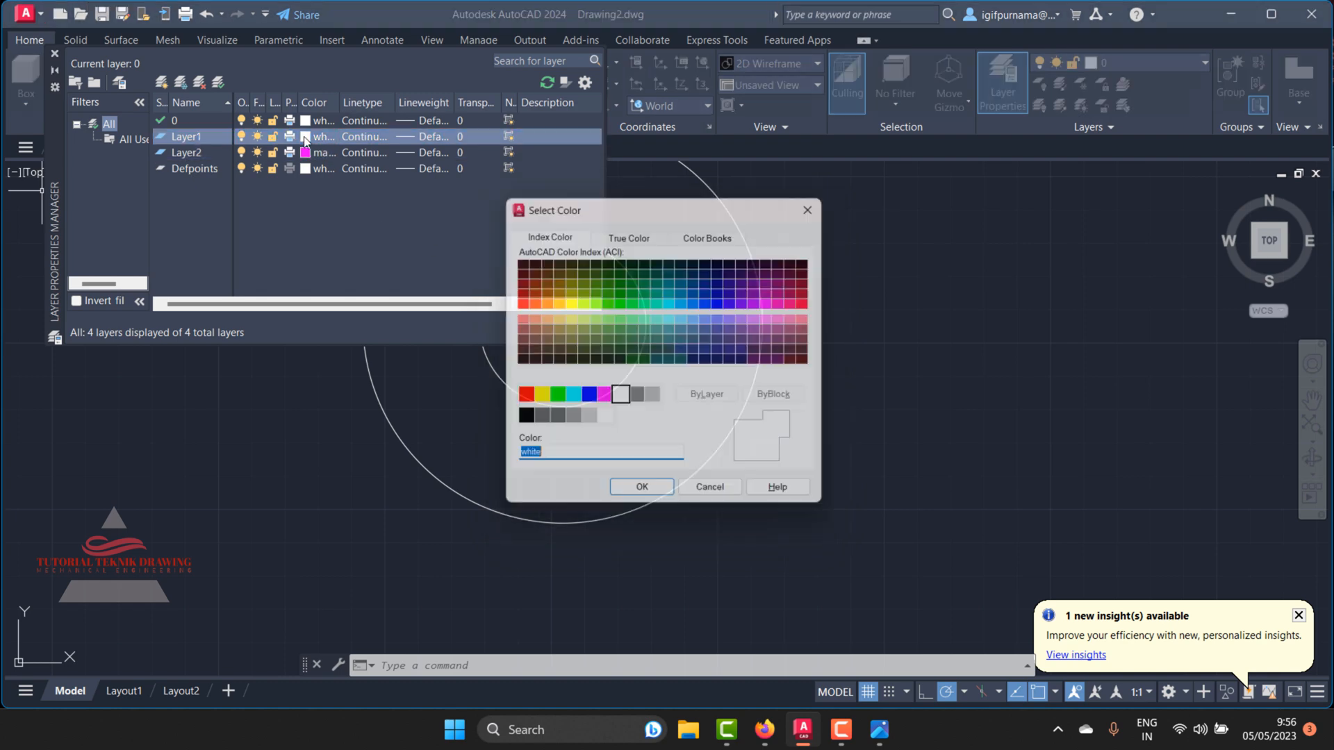
click(521, 398)
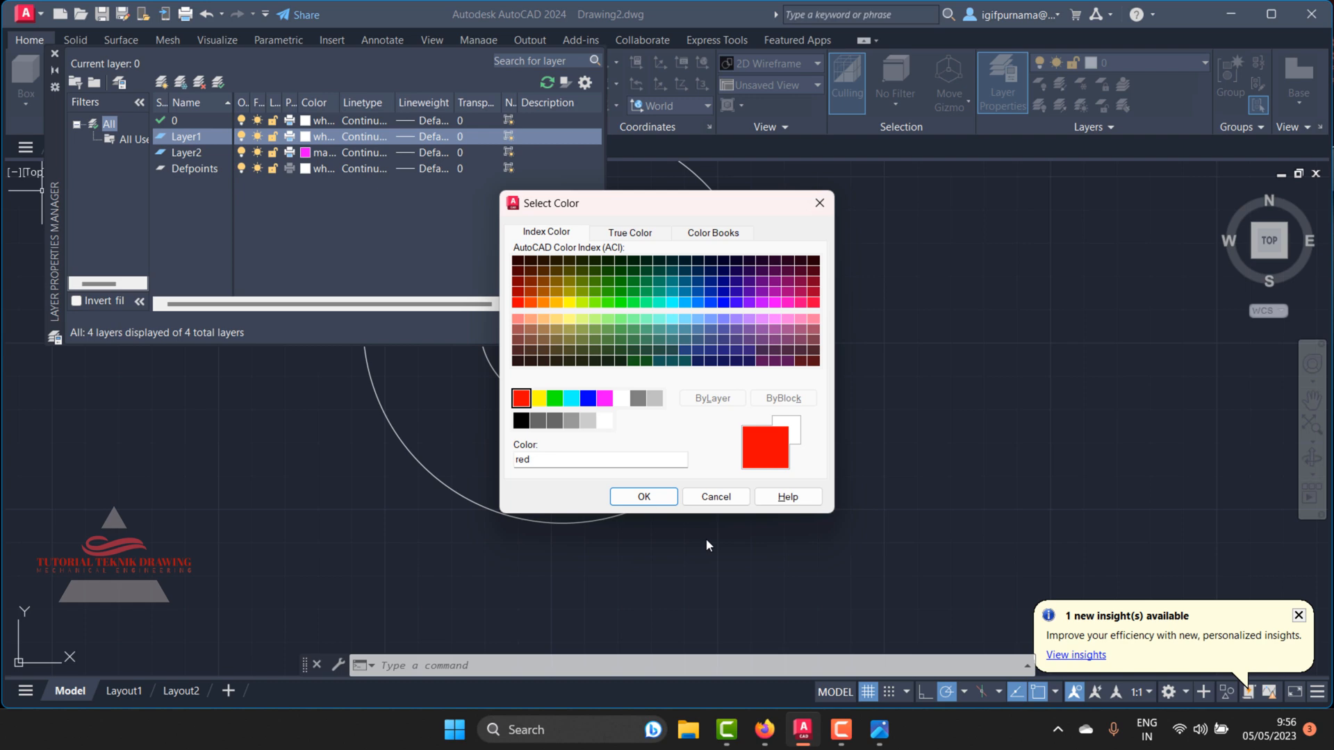
click(661, 496)
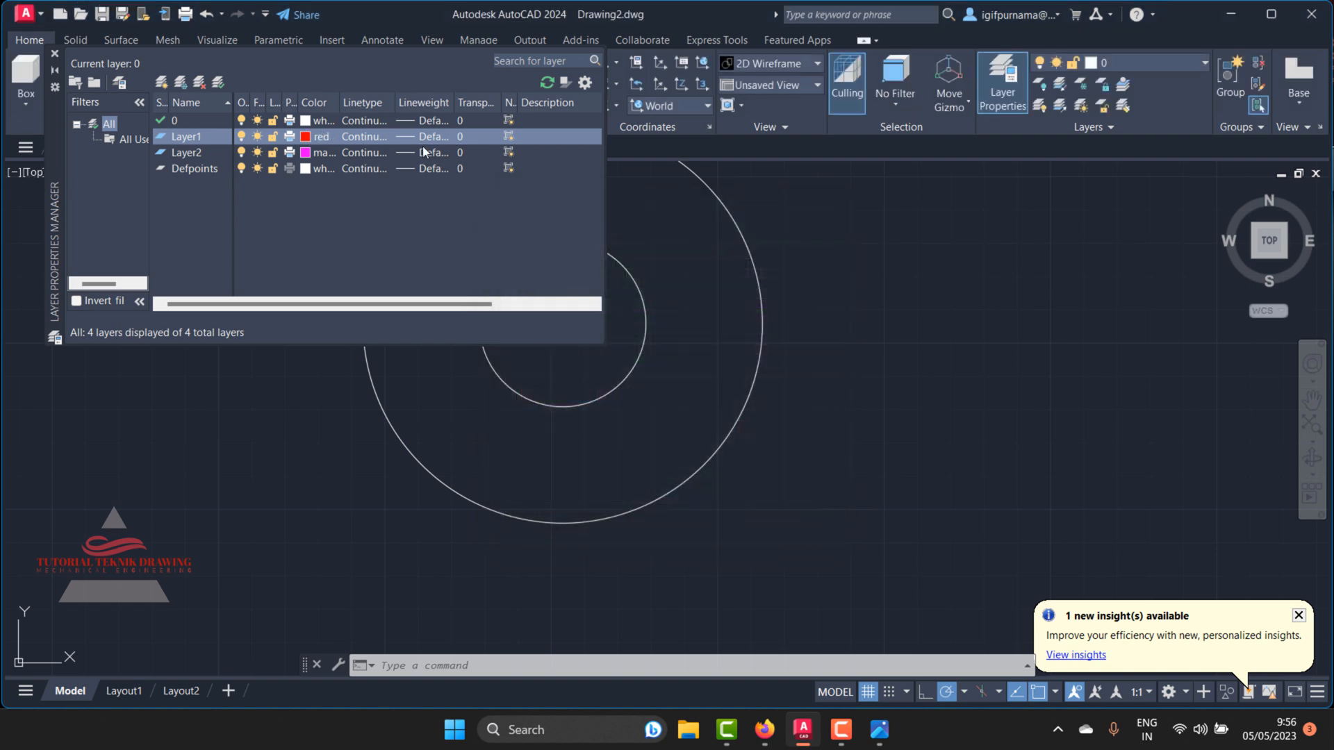
Step: Load the ACAD_ISO04W100 long-dash dot linetype, assign it to Layer1, and close the layer properties
click(371, 137)
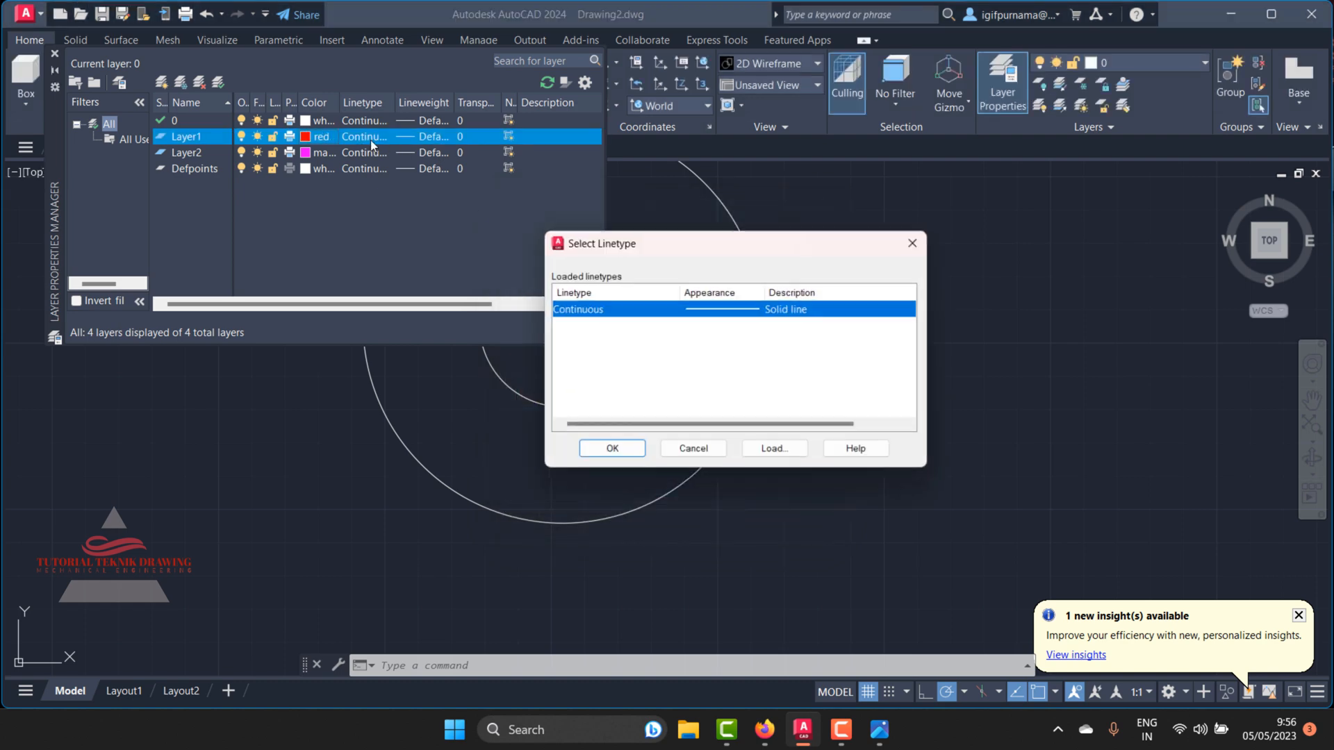
click(775, 452)
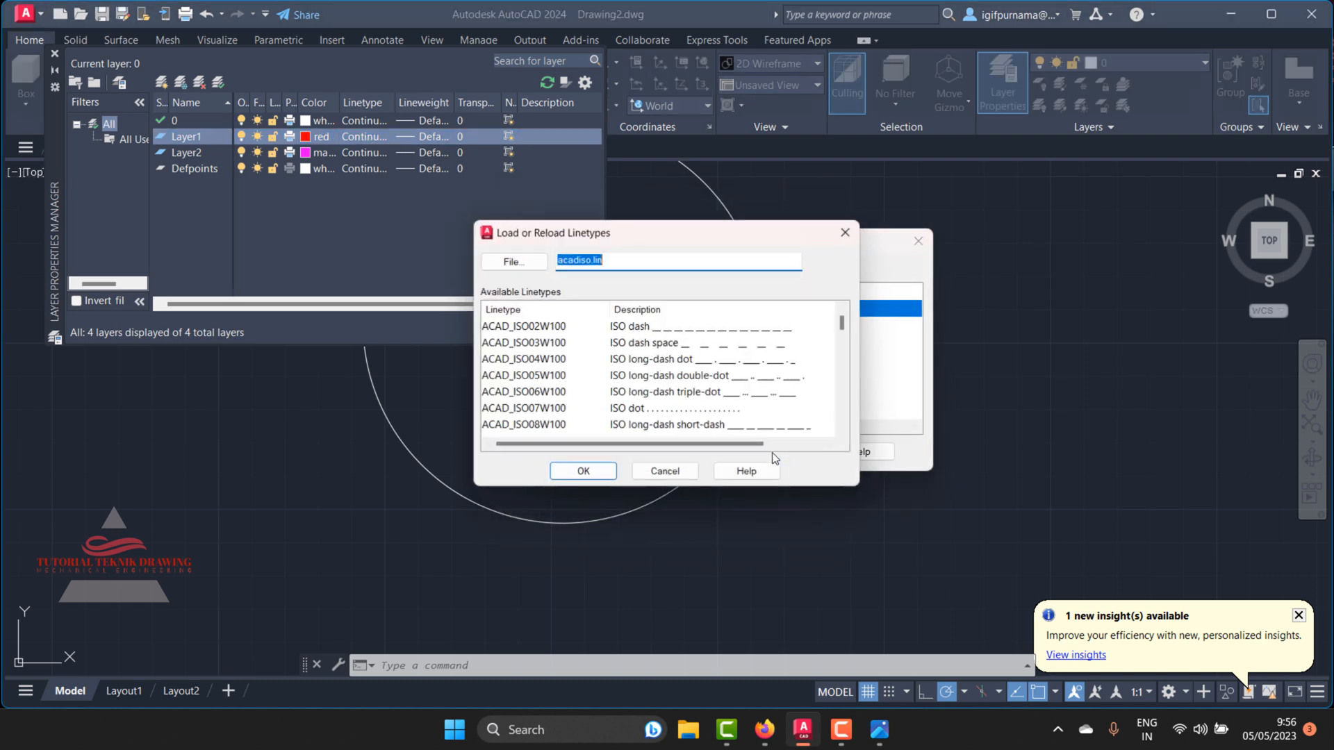
click(542, 364)
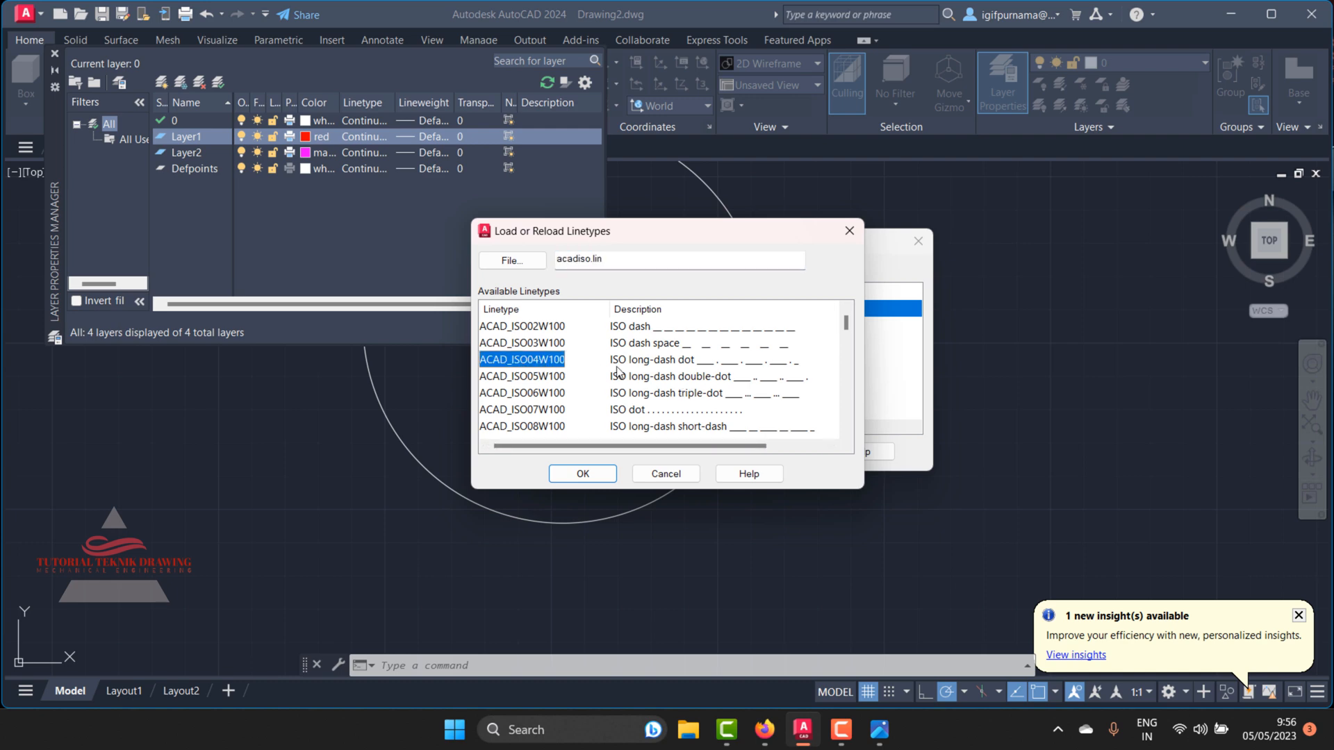
click(591, 475)
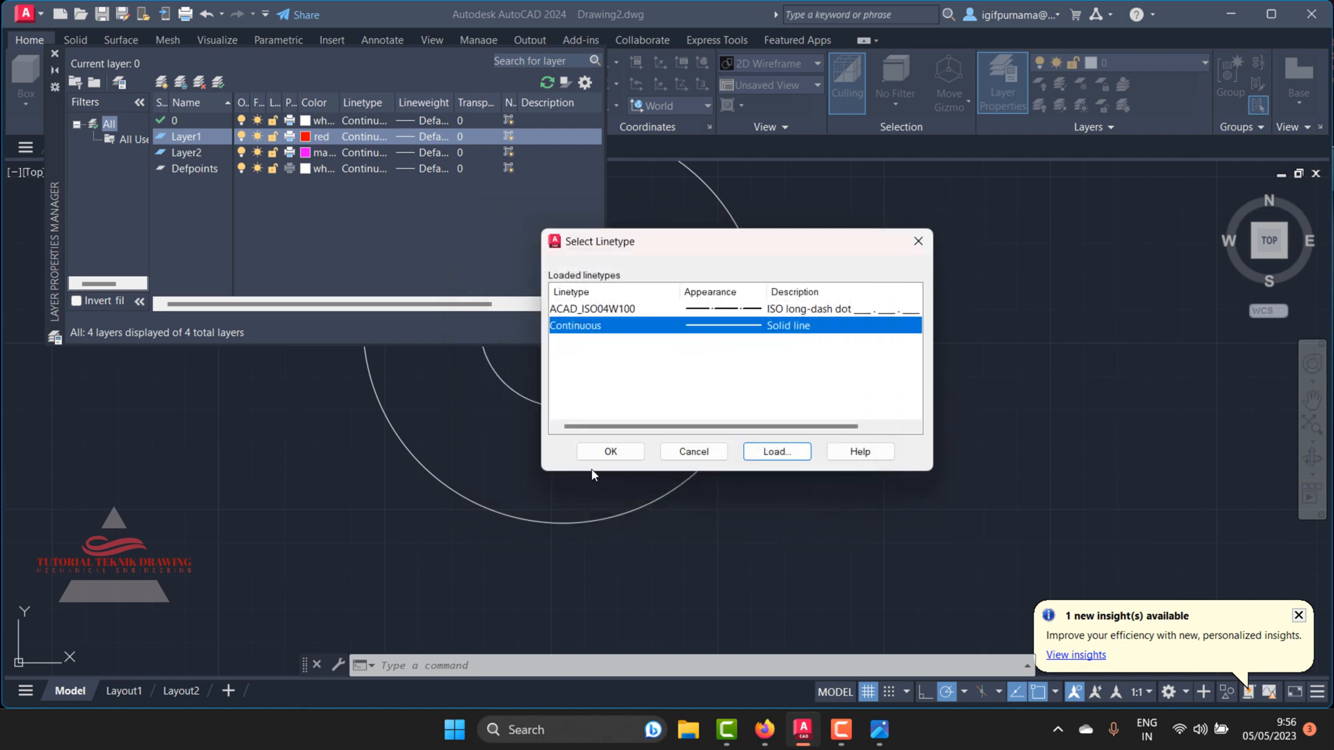
click(582, 313)
click(599, 449)
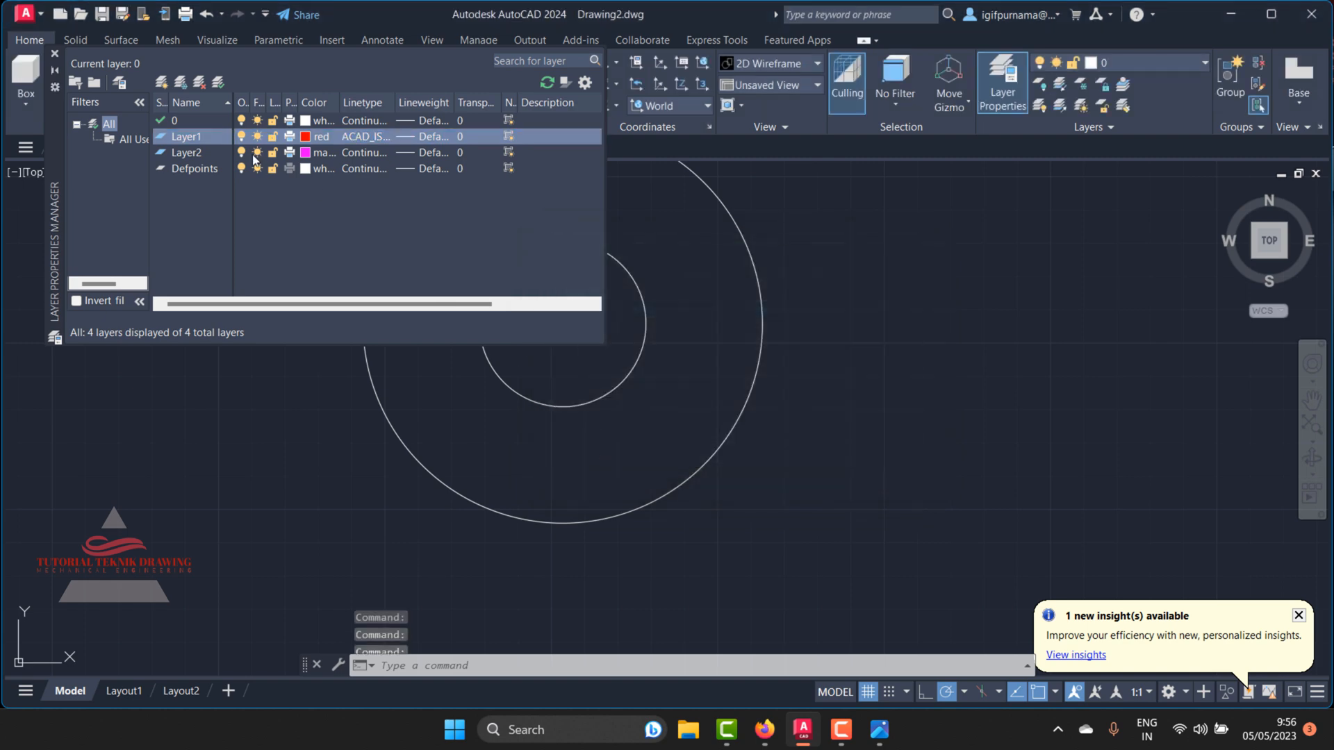
click(55, 54)
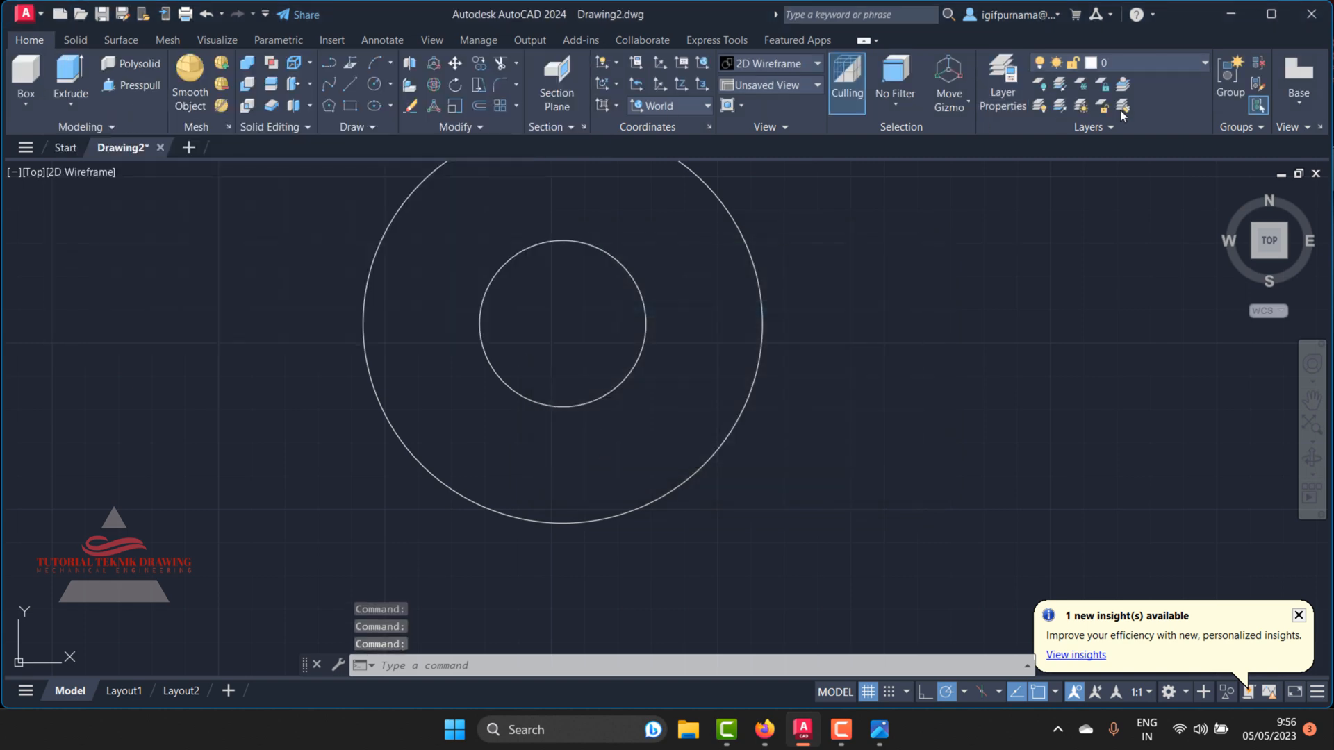
Step: Make Layer1 current and draw a vertical centre line through both circles, extending above and well below the outer circle
click(1126, 62)
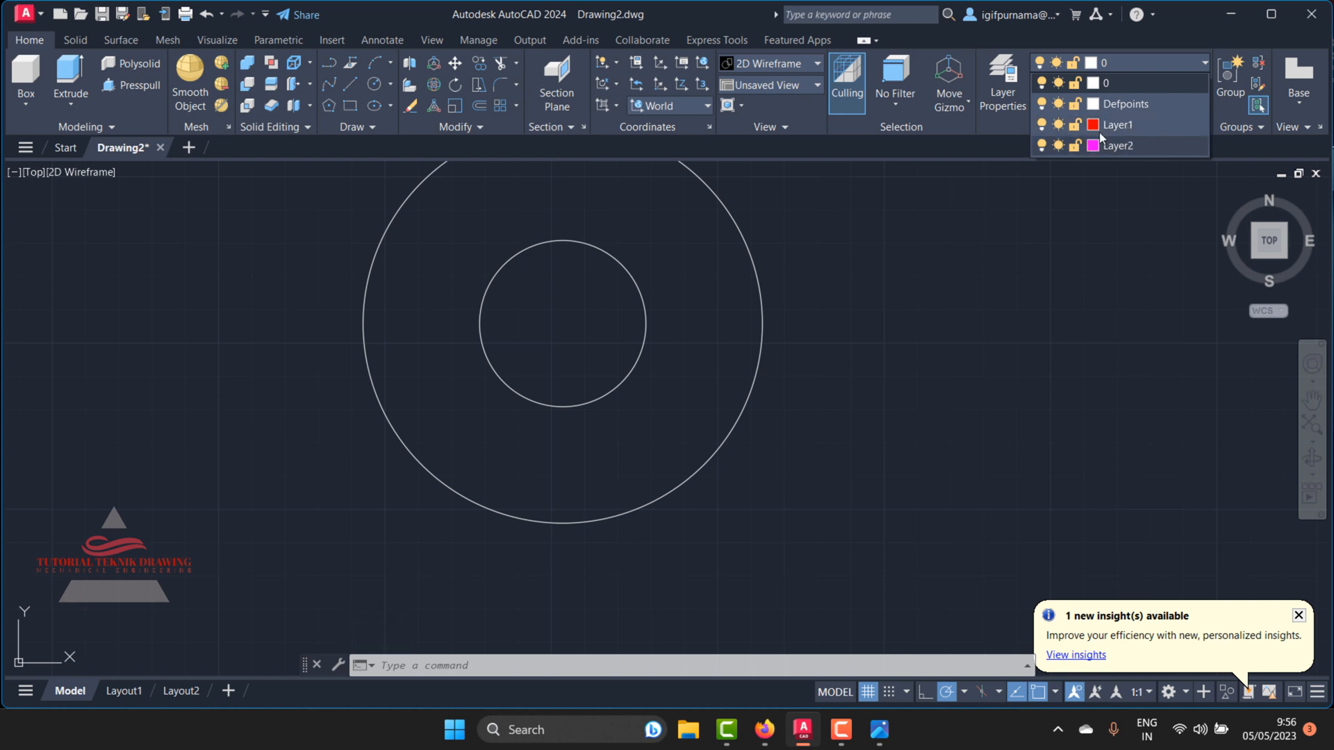
click(1131, 126)
click(348, 84)
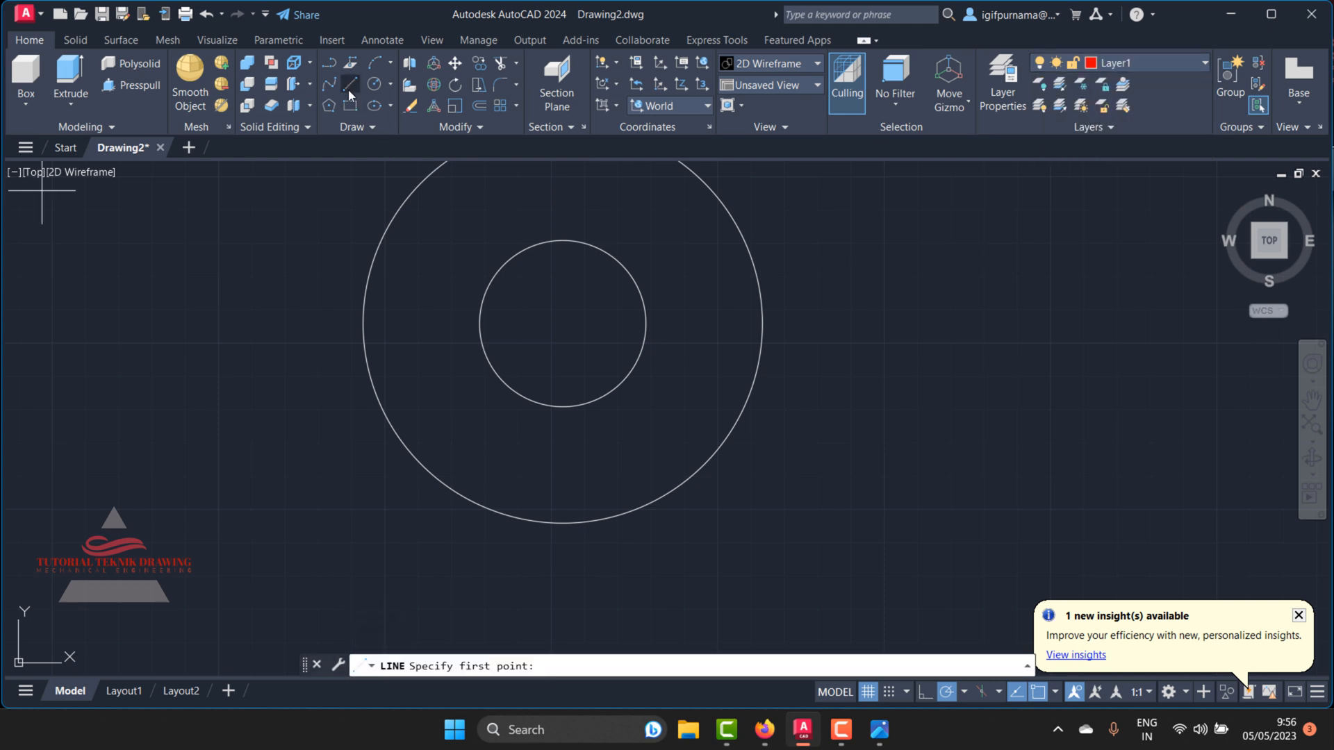
click(348, 90)
scroll(671, 310, down, 4)
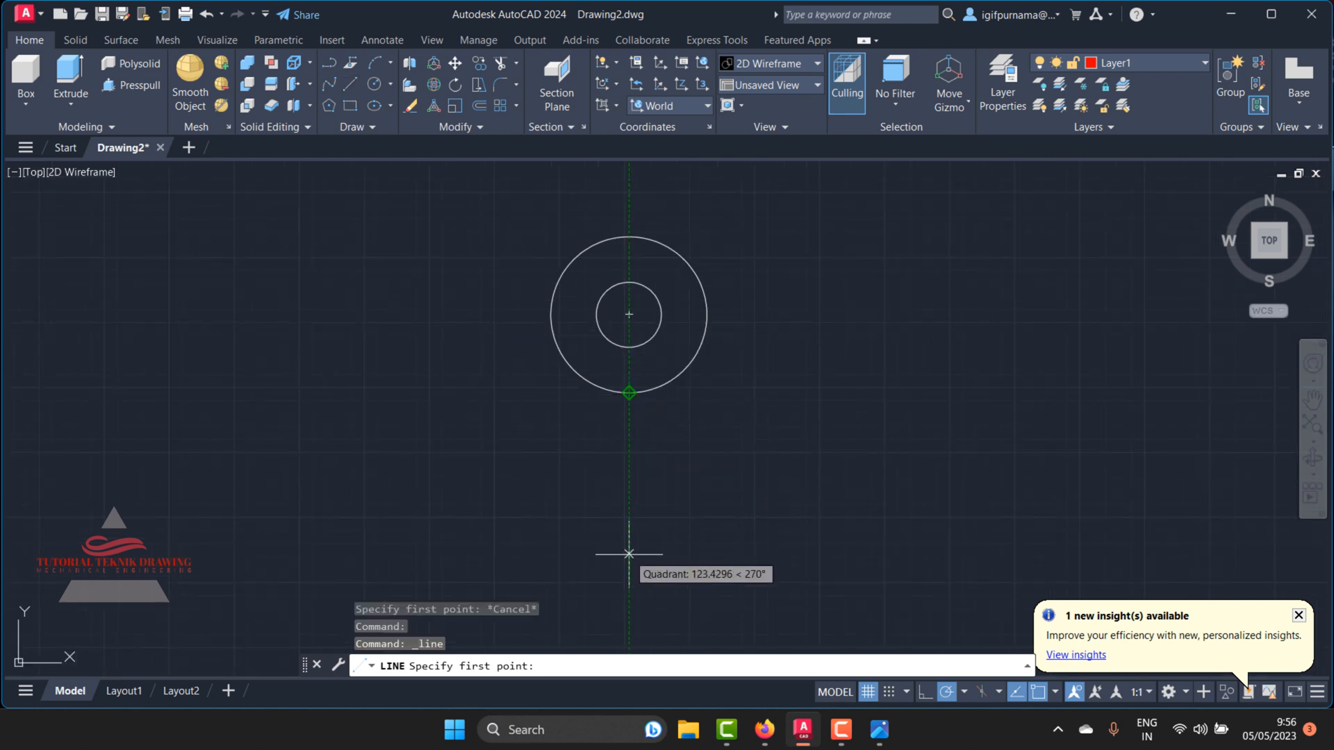
click(630, 562)
click(629, 163)
right_click(625, 193)
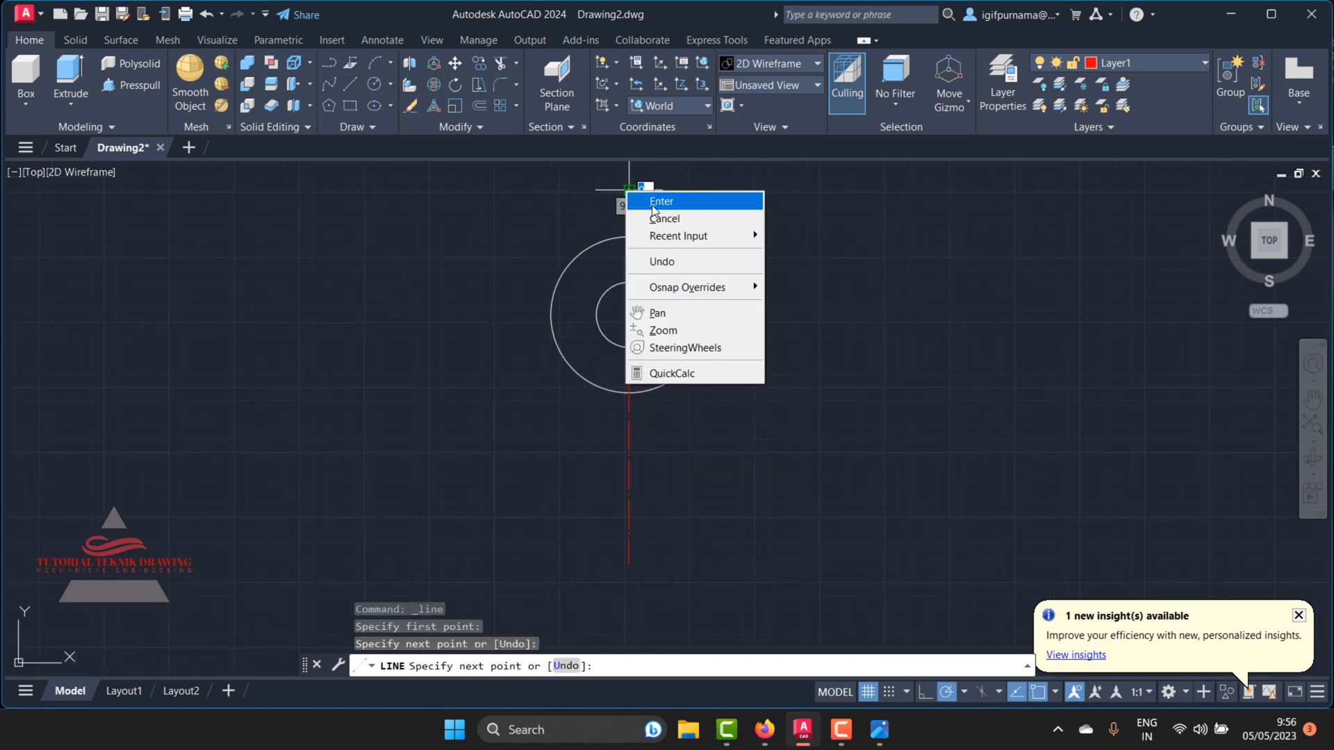
click(650, 203)
Step: Draw a horizontal centre line through the circles' centre, extending past both sides of the outer circle
click(348, 89)
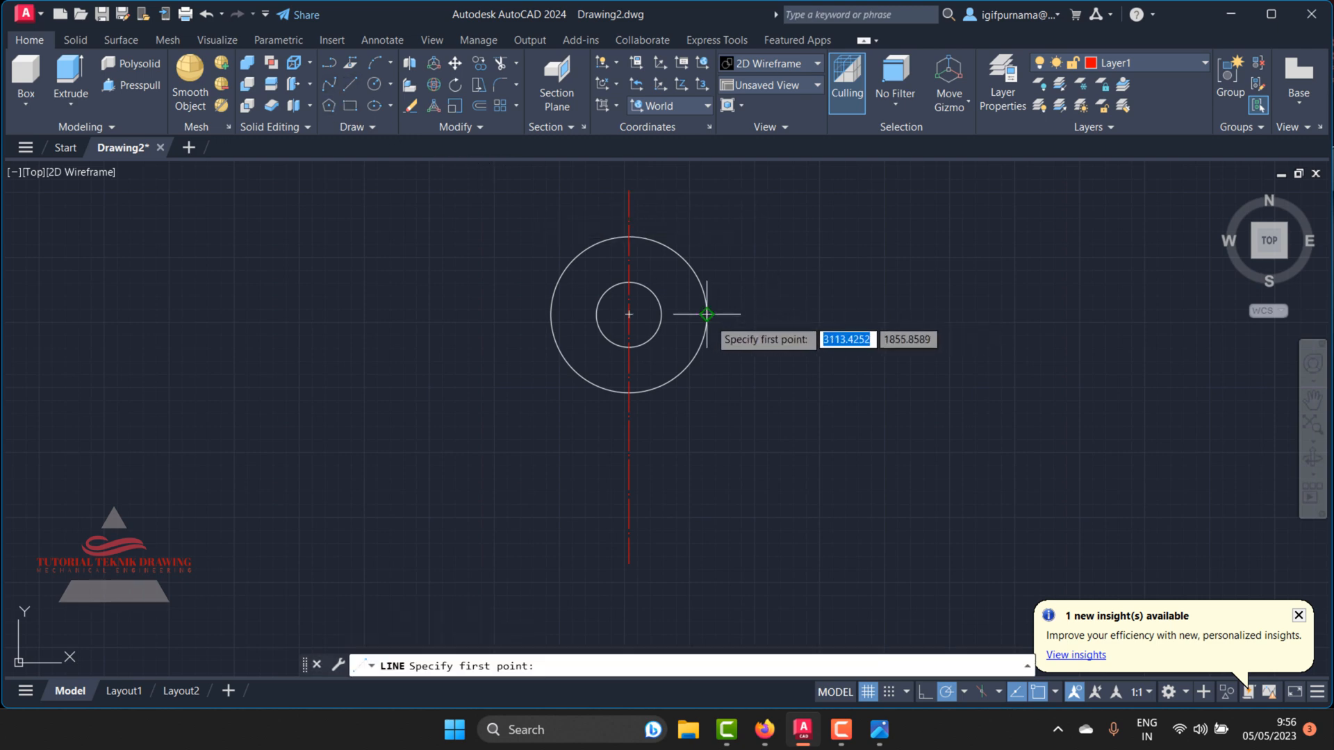
click(834, 315)
click(419, 315)
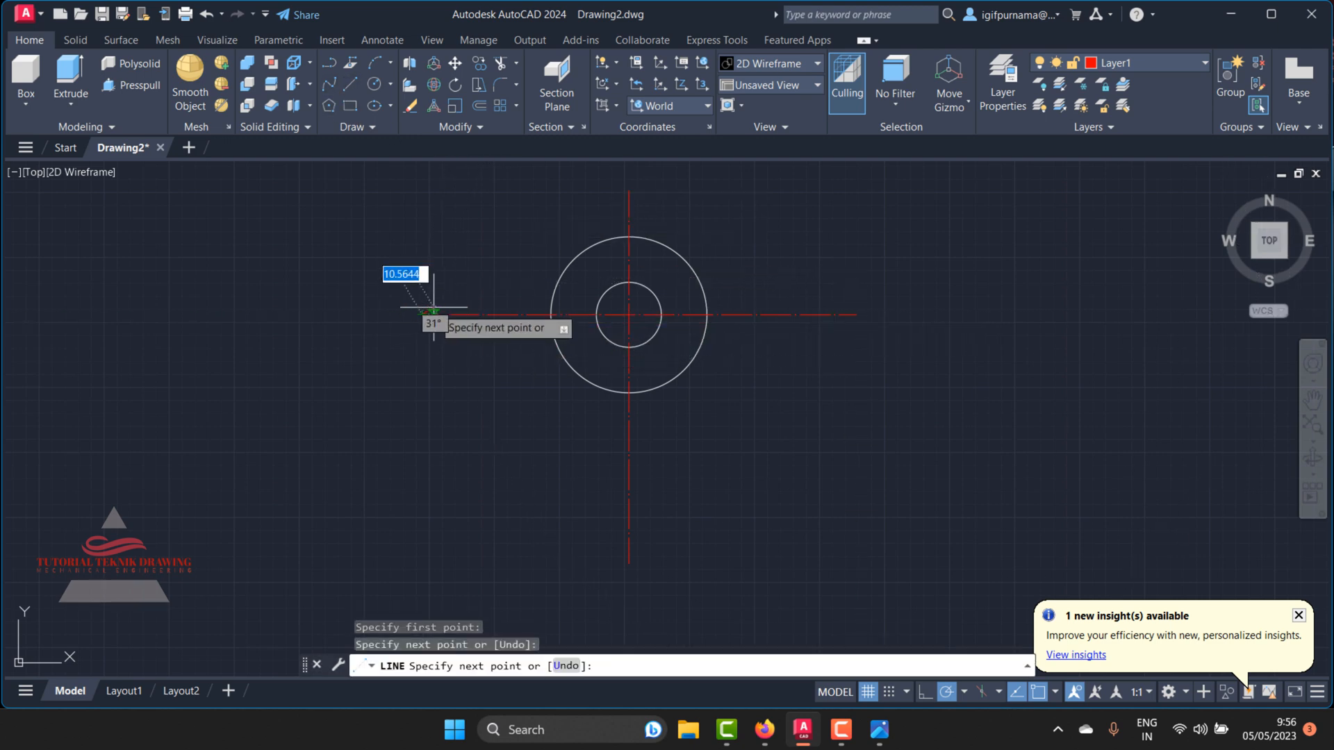
key(Return)
scroll(677, 282, up, 4)
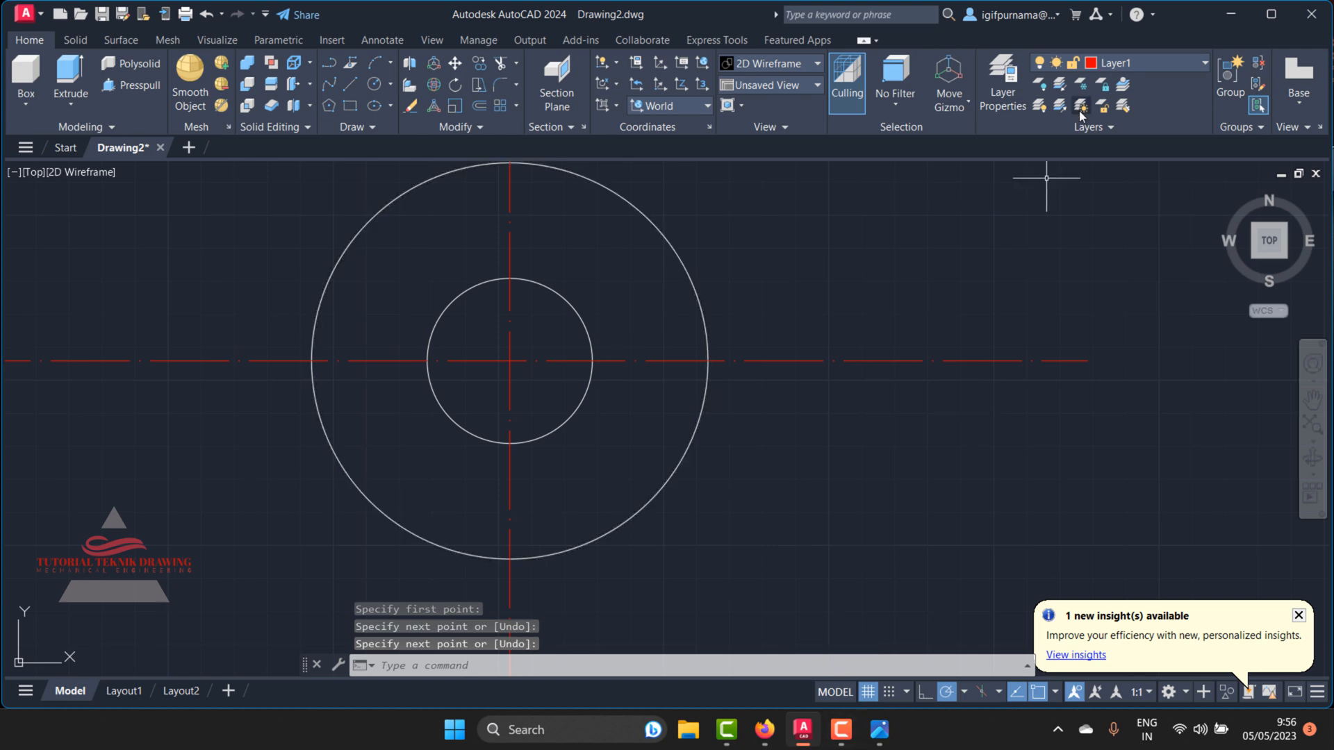
Step: Make layer 0 current and check the disc's holes and pitch circle in the reference image
click(1127, 61)
click(1121, 81)
click(878, 729)
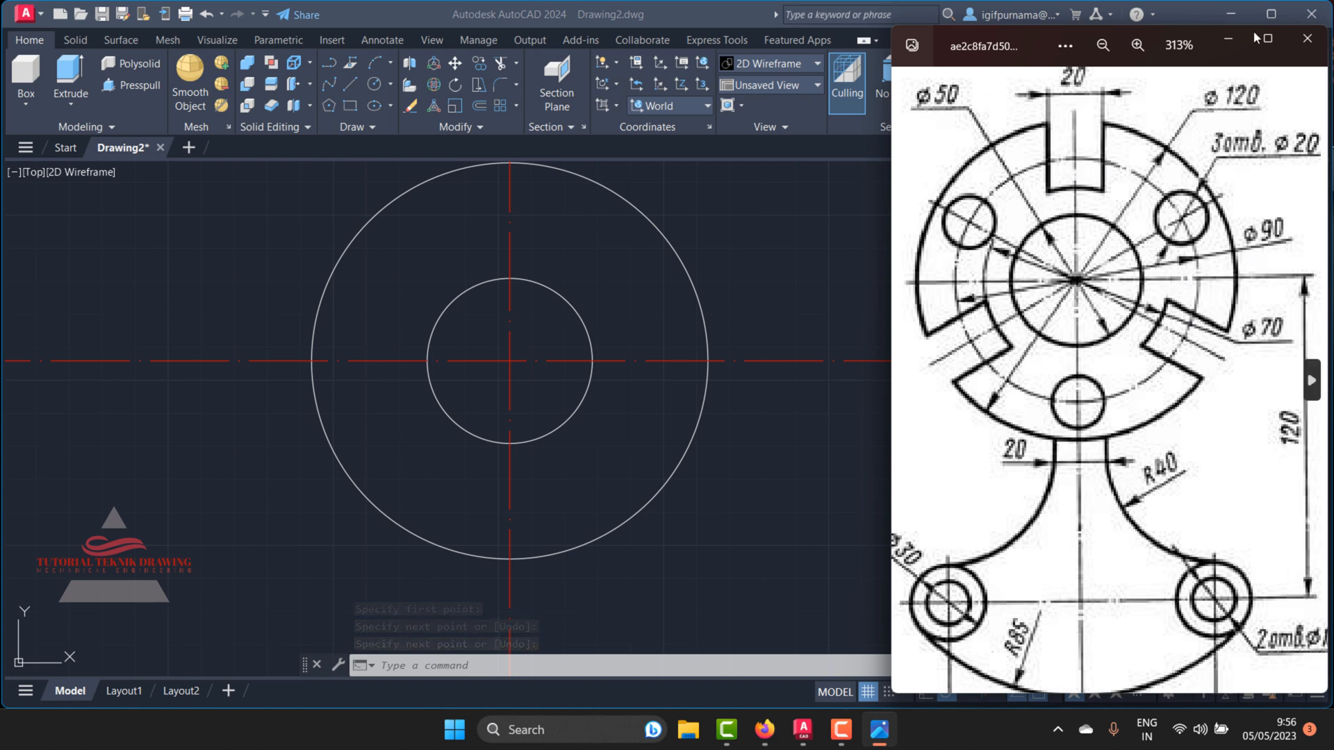
scroll(993, 205, up, 3)
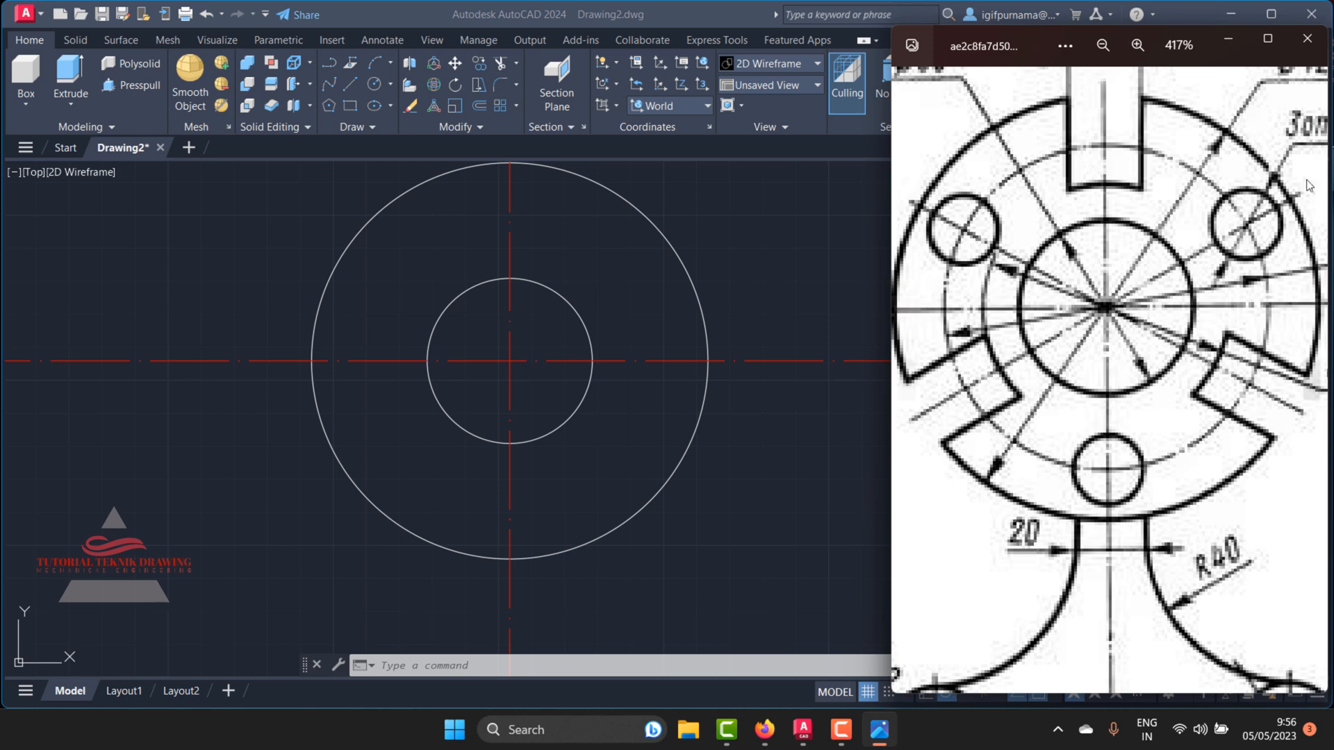
click(1228, 38)
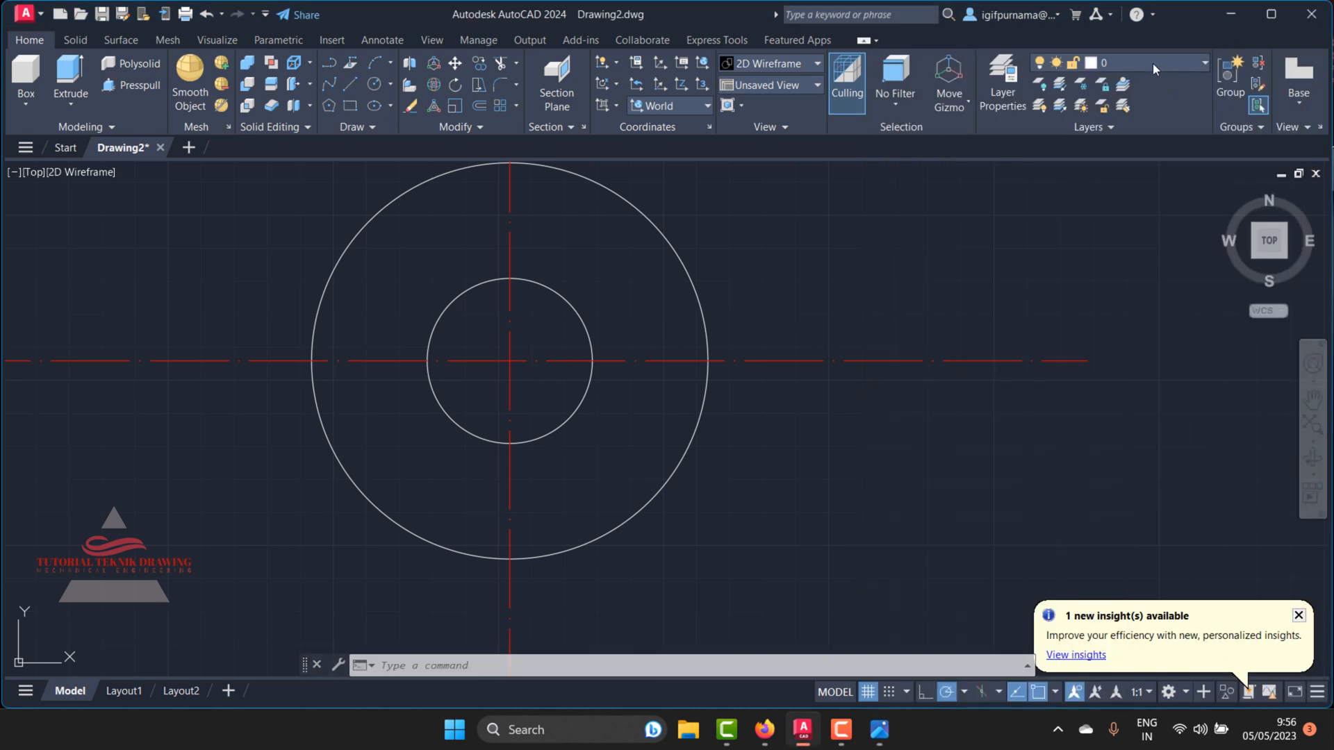
Step: Make Layer1 current and draw a pitch circle with a radius of 45, centred on the centre lines' intersection
click(1149, 61)
click(1111, 131)
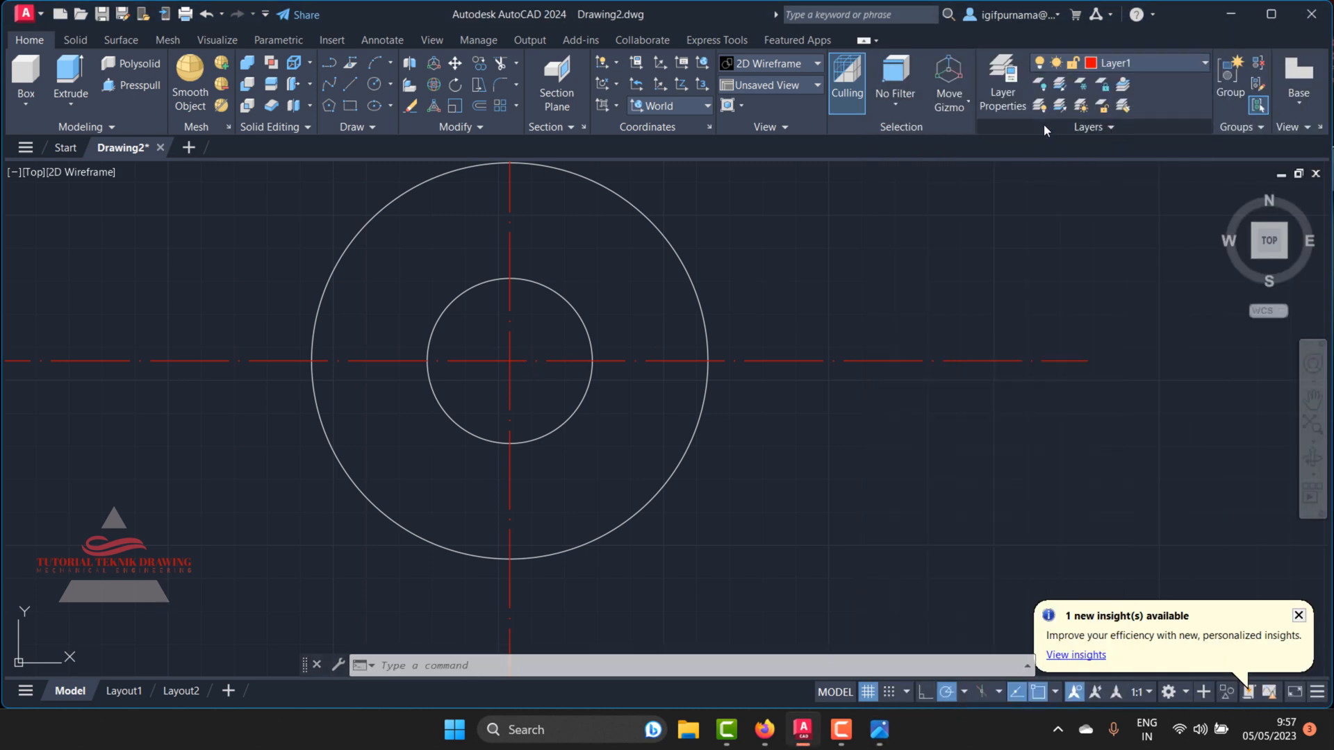
click(374, 84)
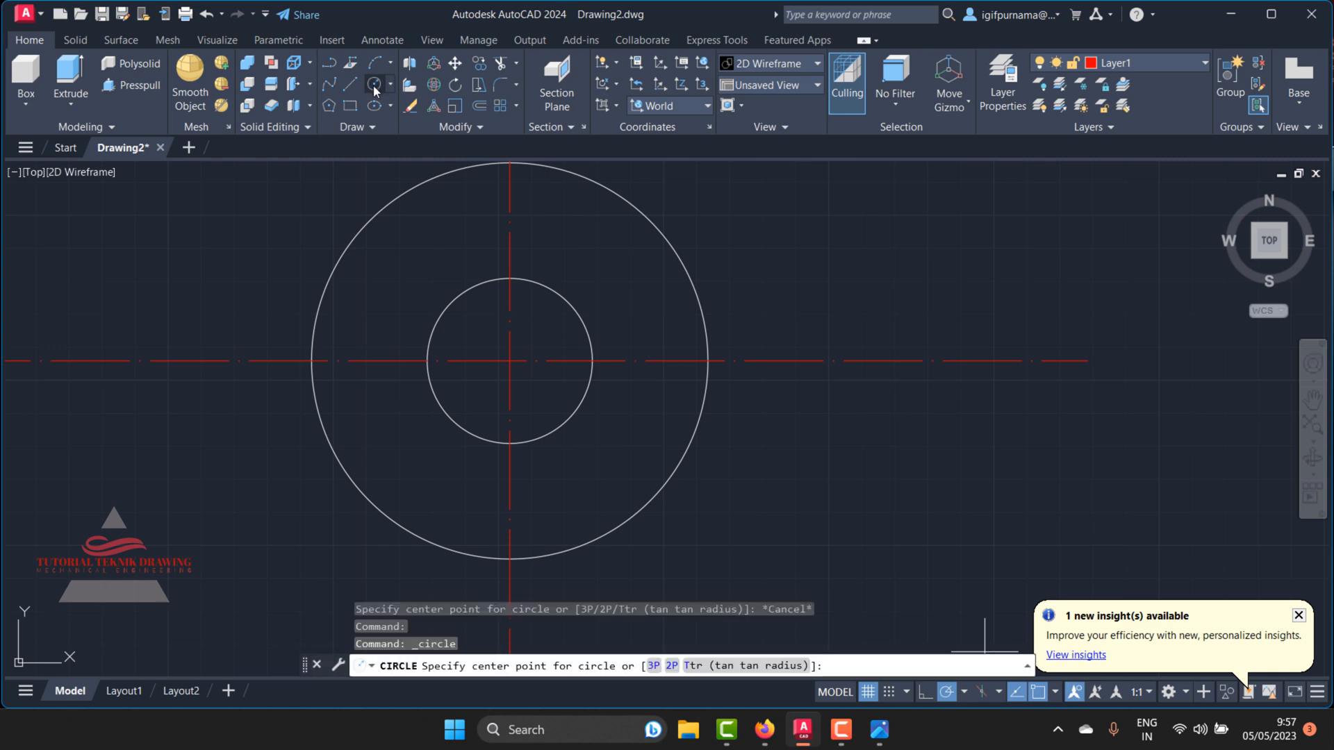
click(510, 360)
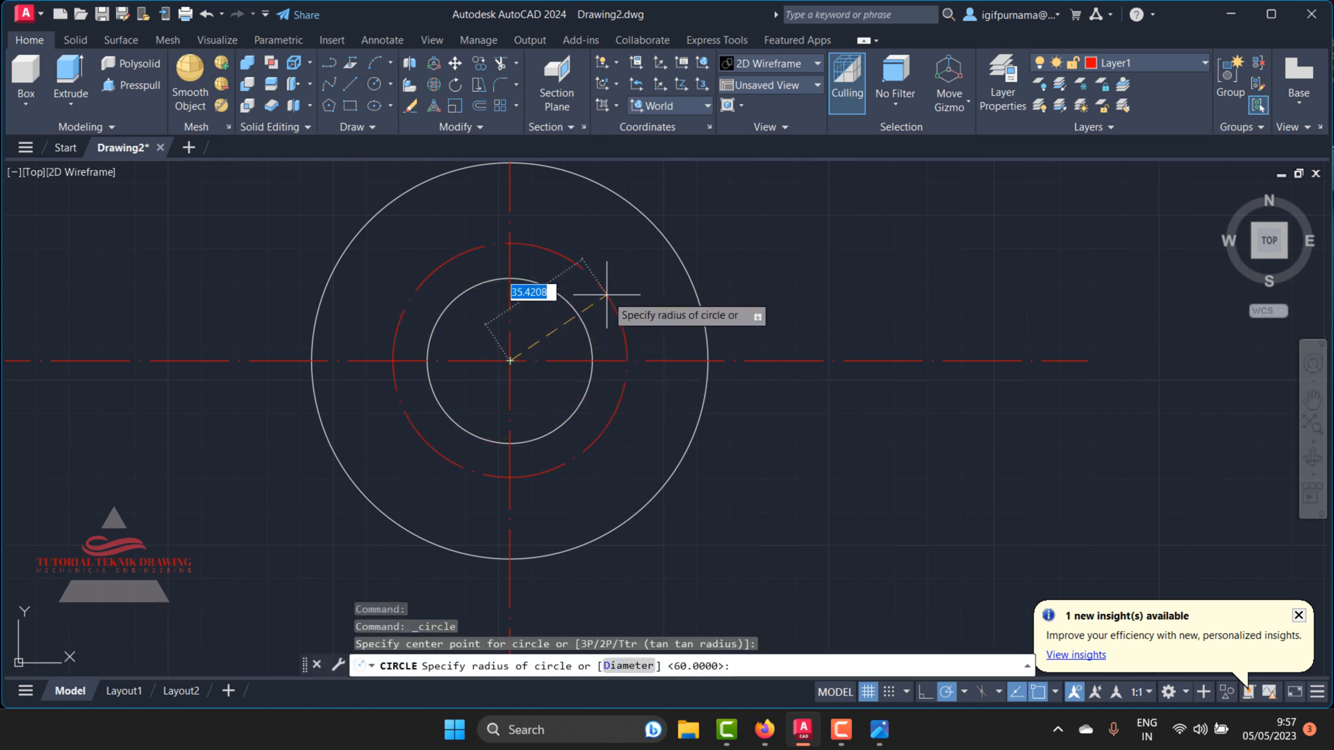
text(45)
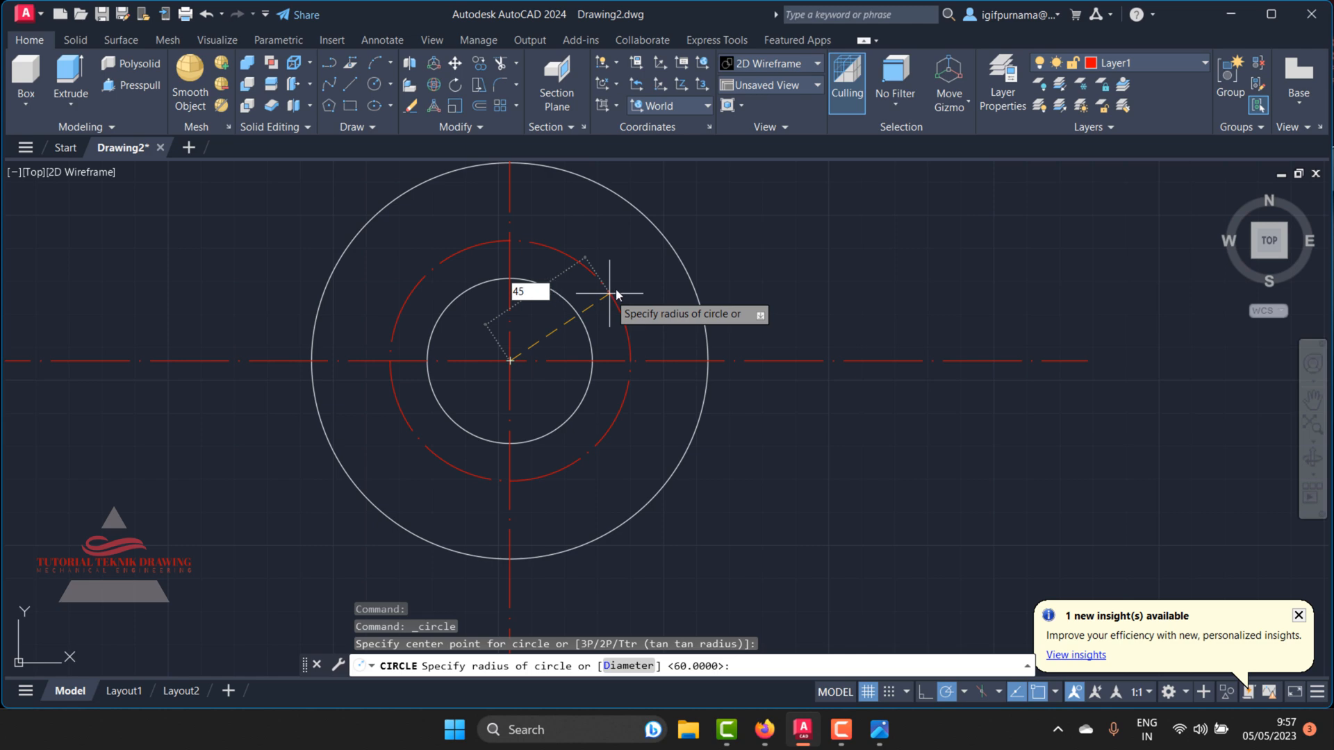
key(Return)
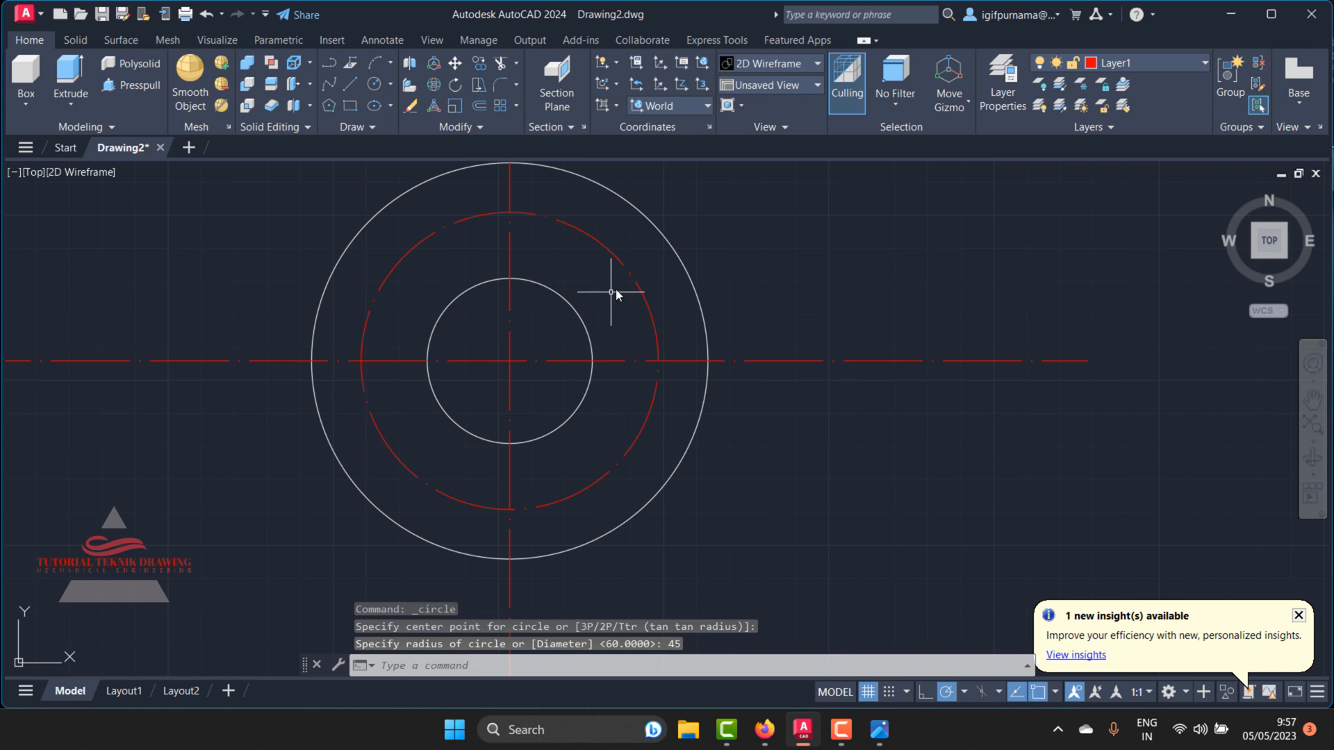
Step: Examine the reference image for the size and placement of the three small holes on the pitch circle
click(877, 730)
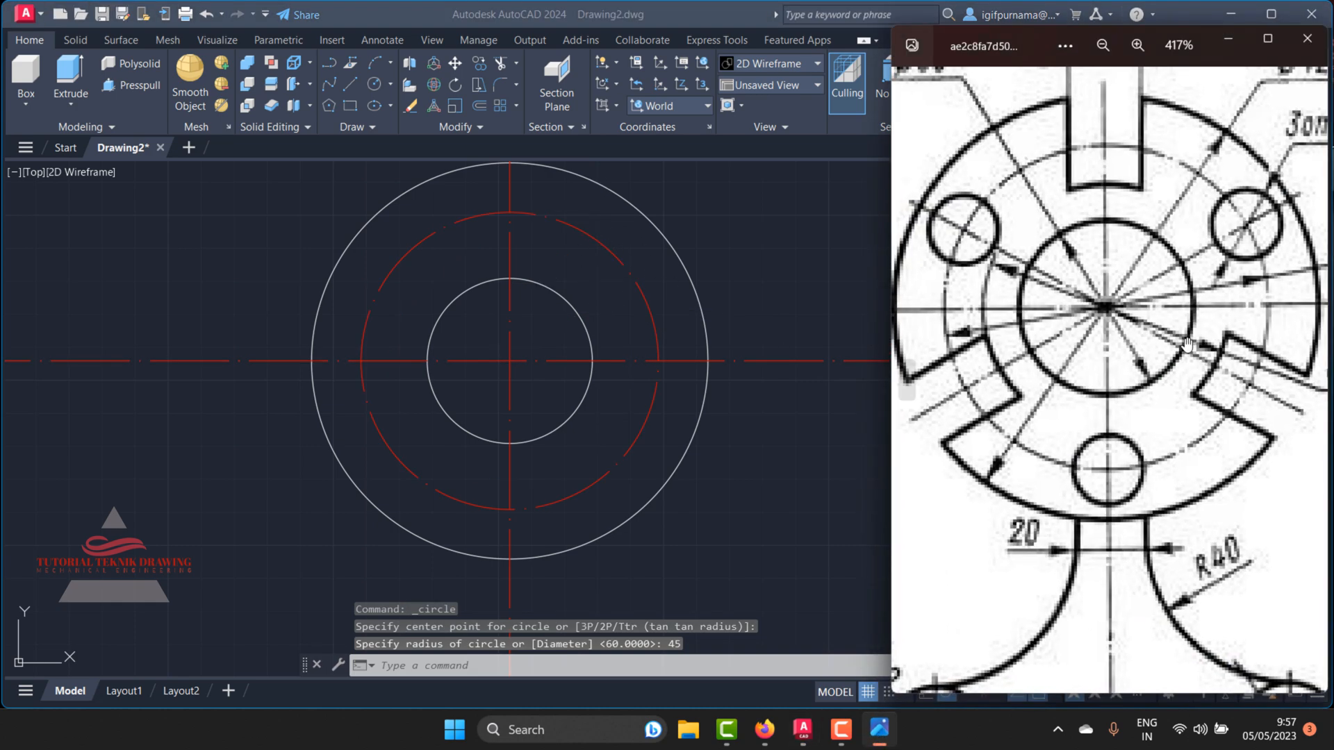
scroll(1097, 251, down, 3)
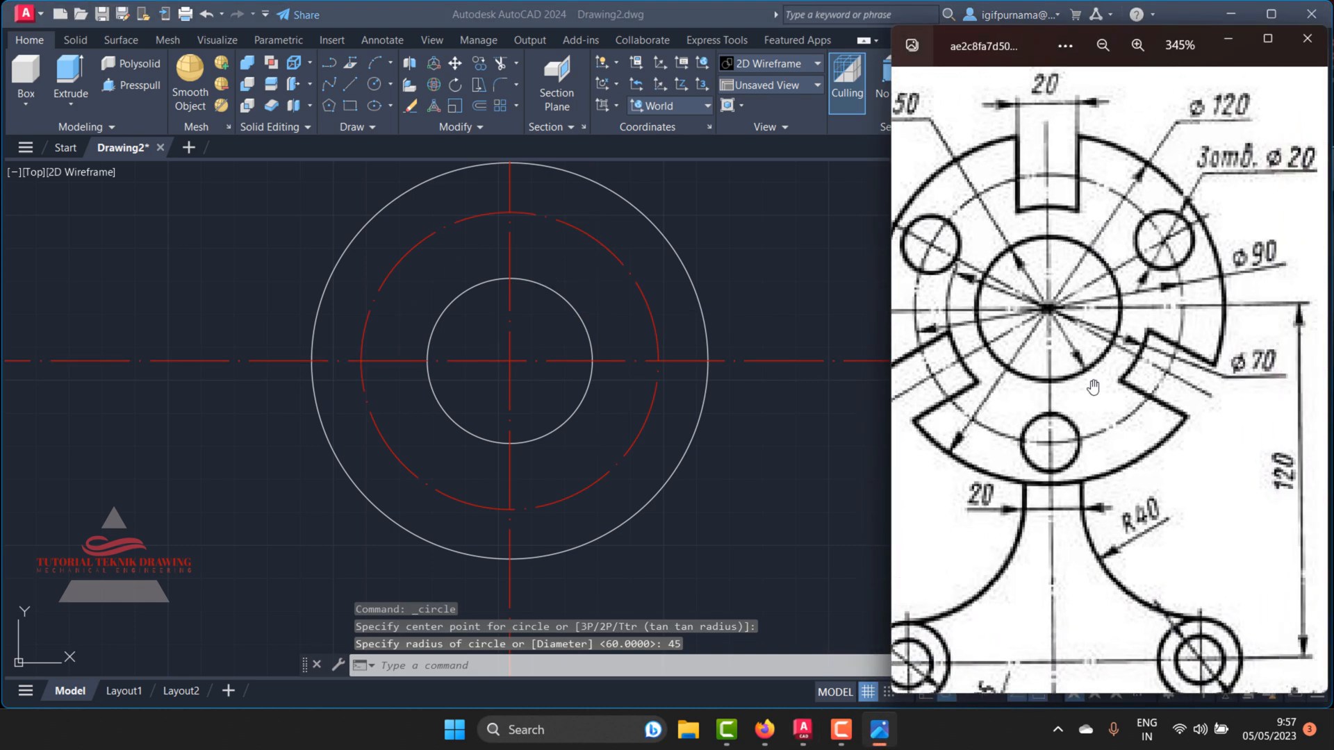
drag(1204, 148, 1176, 146)
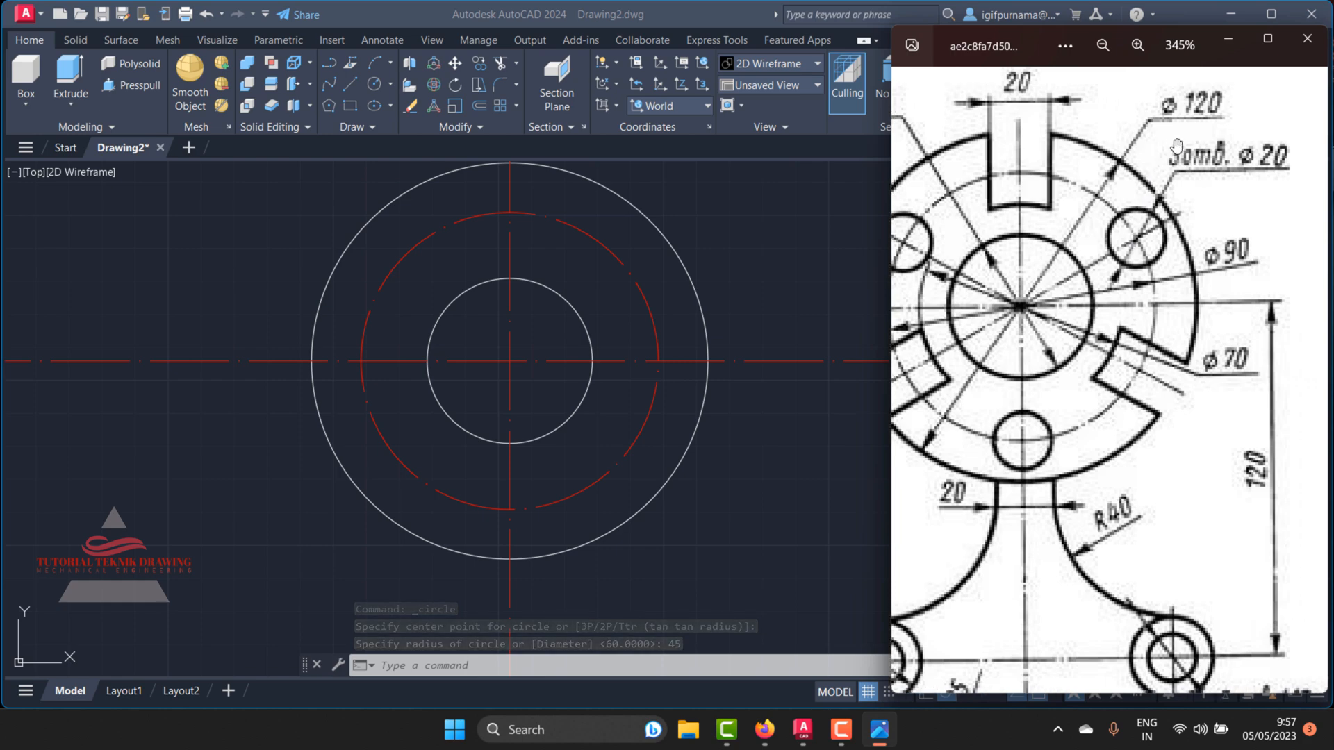
scroll(1176, 146, up, 5)
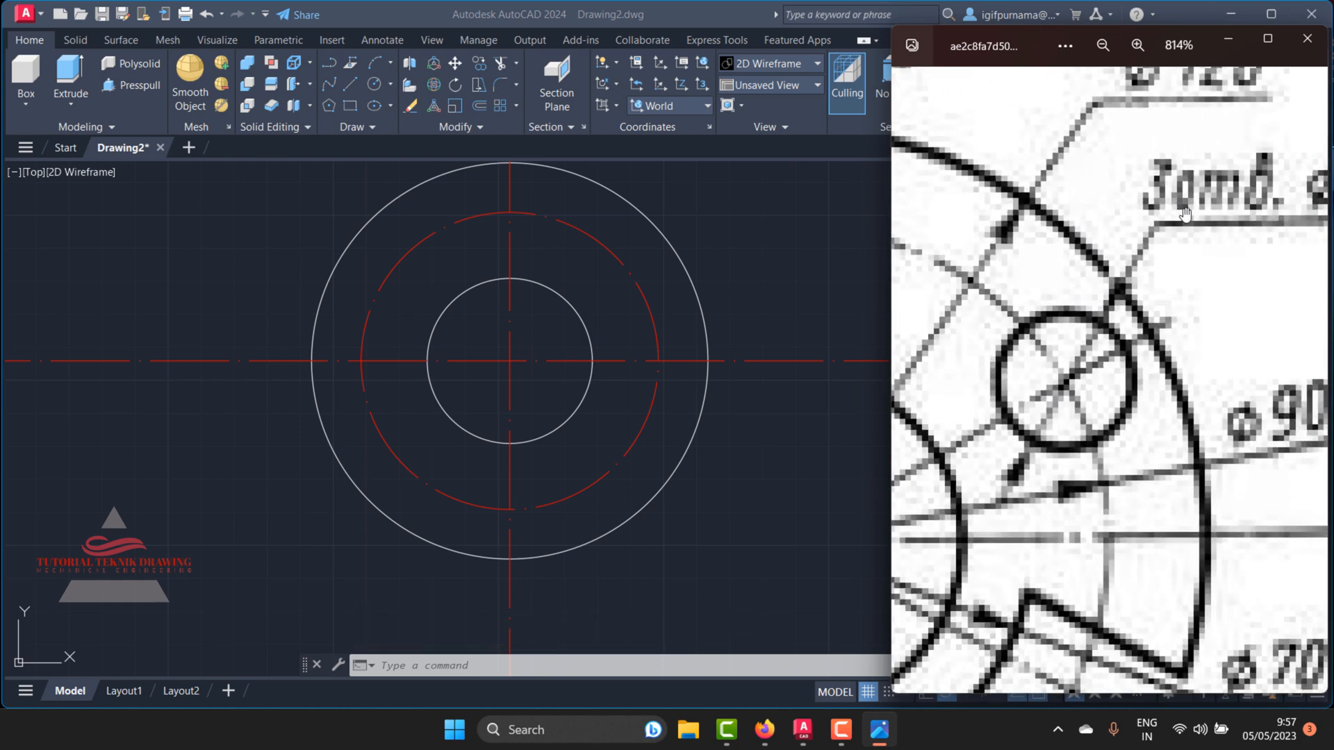
scroll(1169, 269, down, 1)
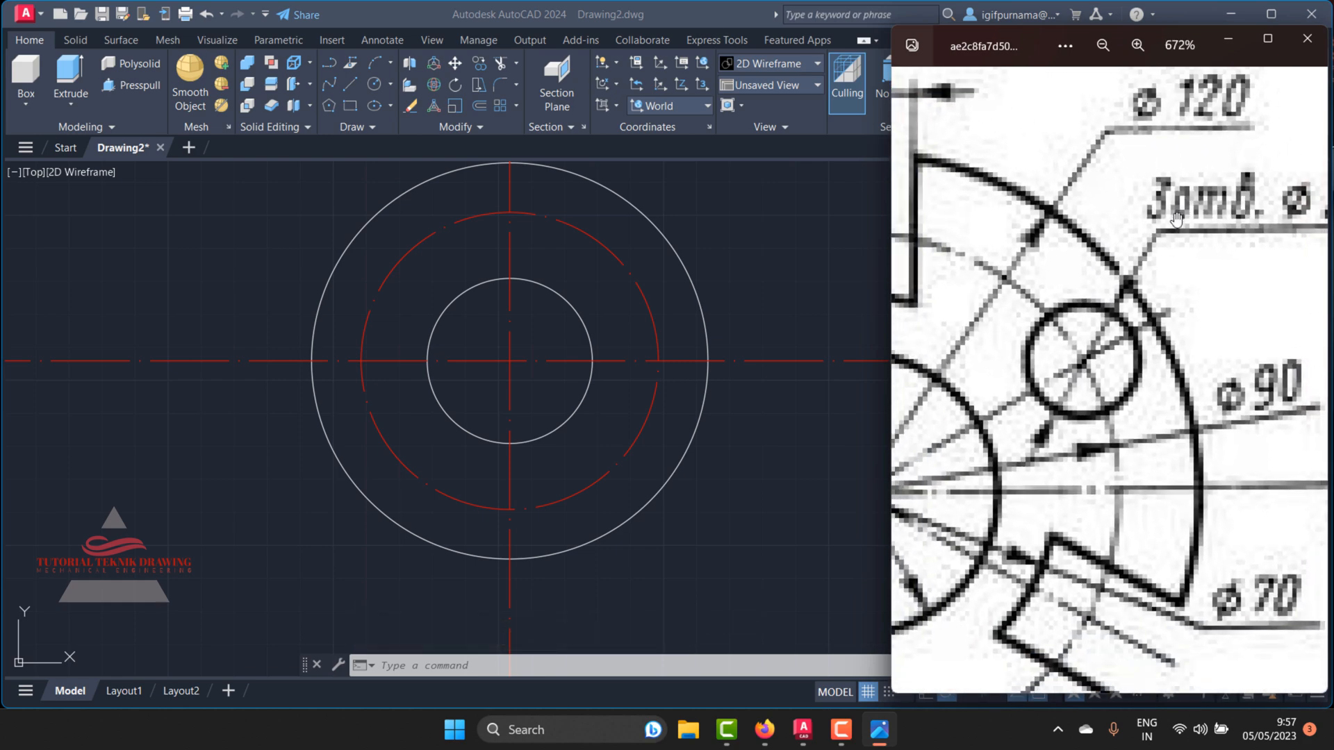
drag(1227, 227, 1125, 241)
scroll(1145, 217, down, 3)
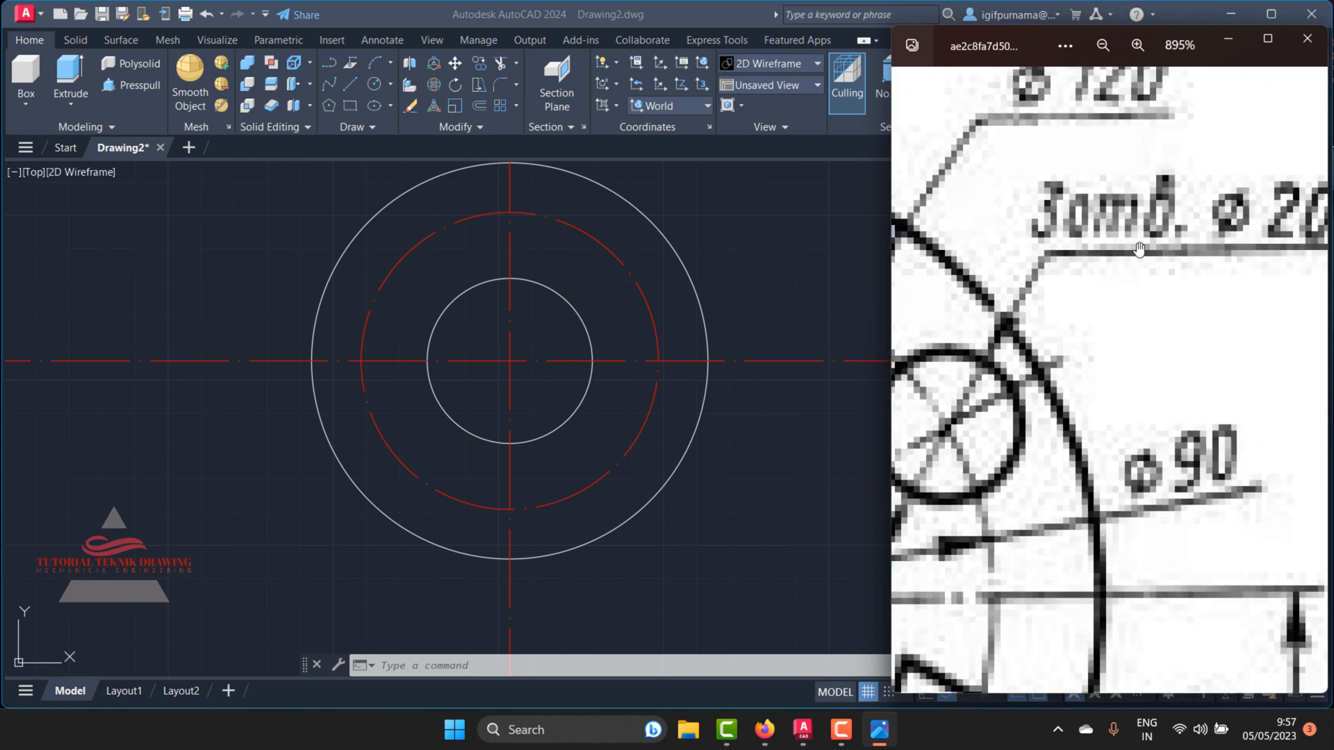
scroll(1156, 203, down, 2)
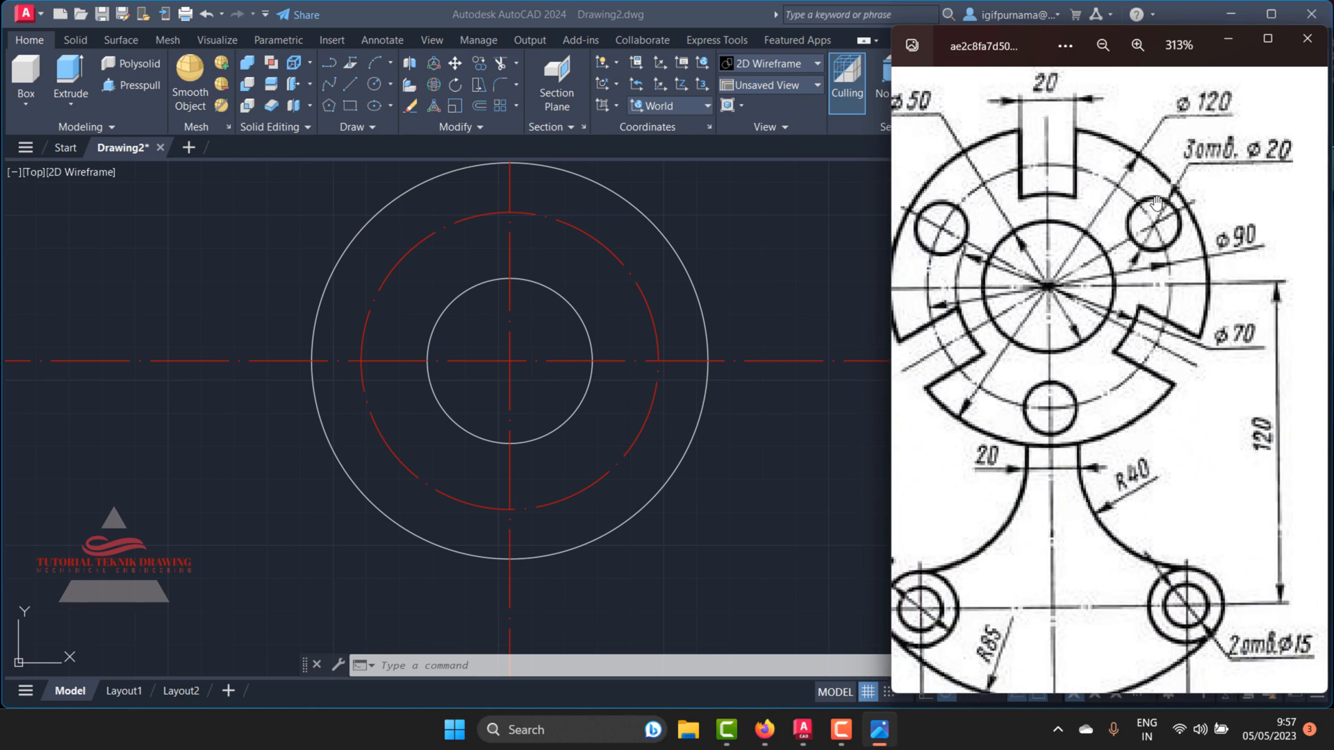
scroll(1242, 136, up, 2)
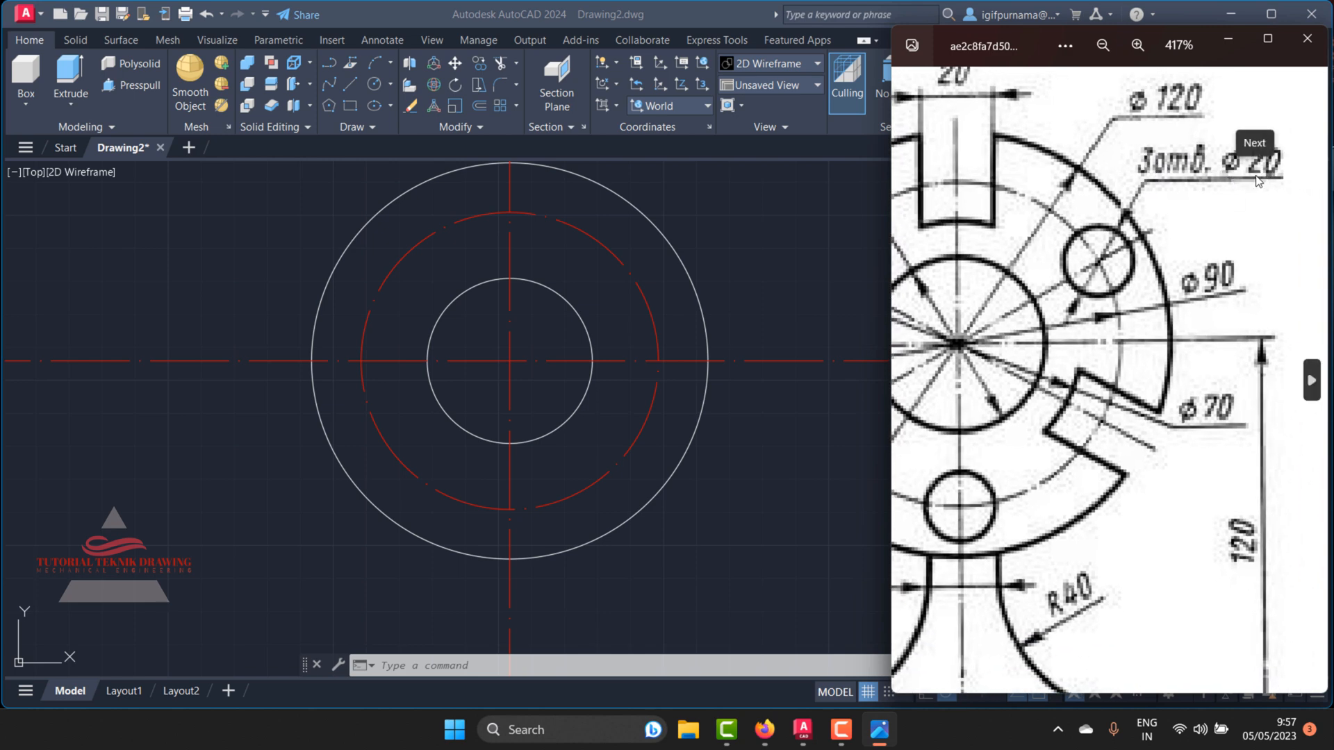
scroll(1208, 217, down, 1)
scroll(1146, 292, down, 1)
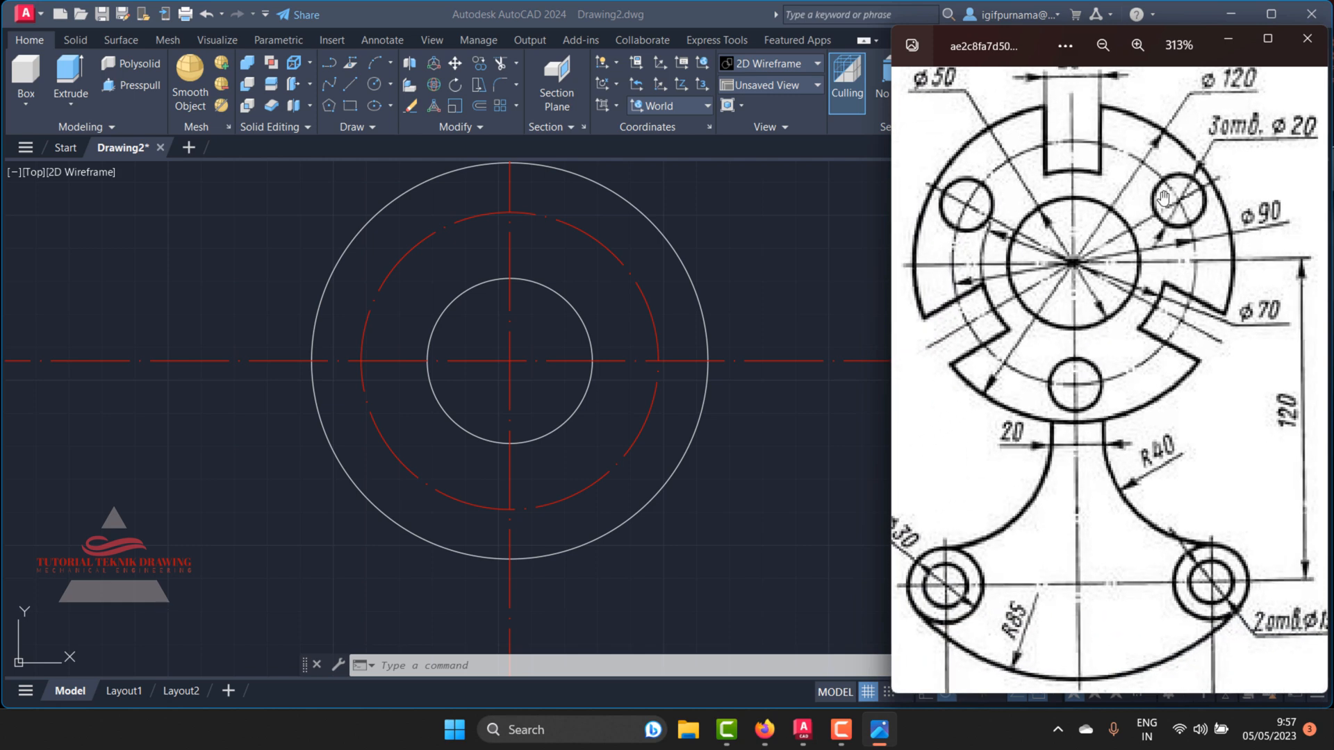
Step: Make layer 0 current and draw a circle with a radius of 10 where the pitch circle crosses the vertical centre line below the centre
drag(1164, 199, 1140, 207)
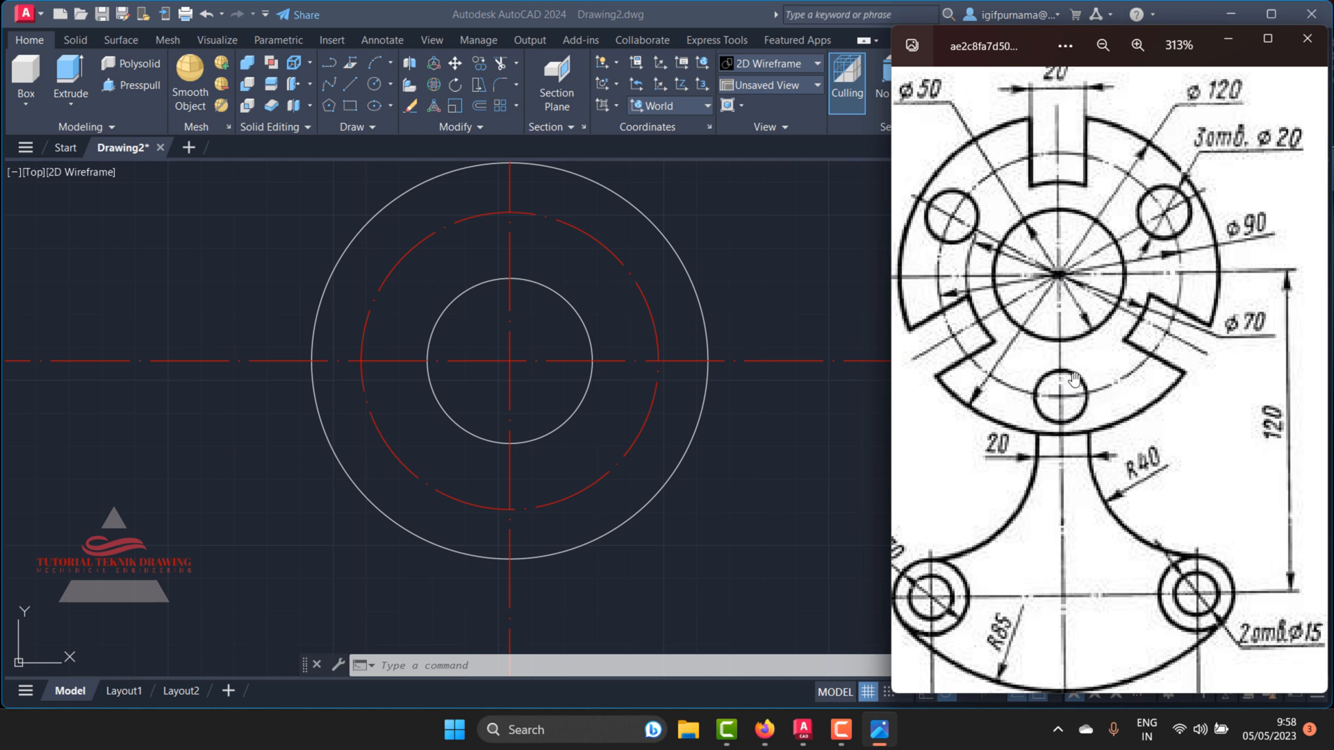
click(740, 195)
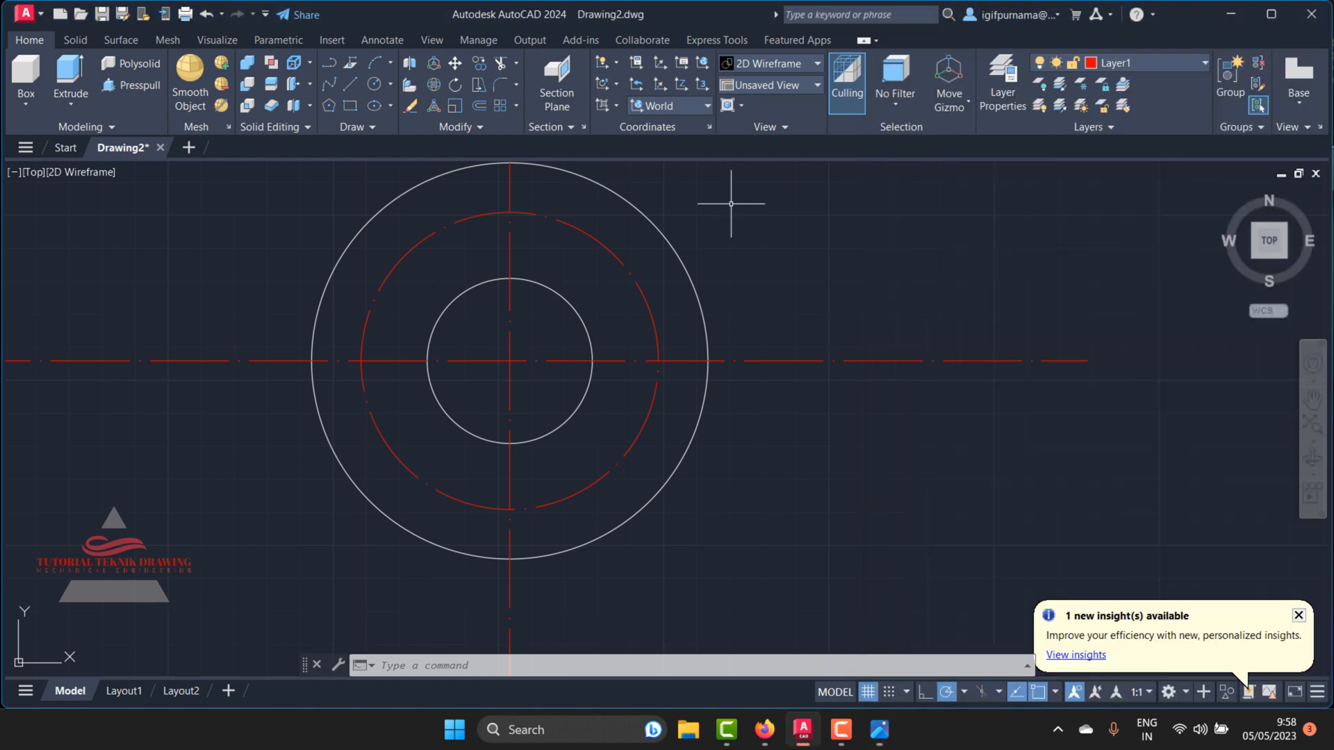
click(375, 84)
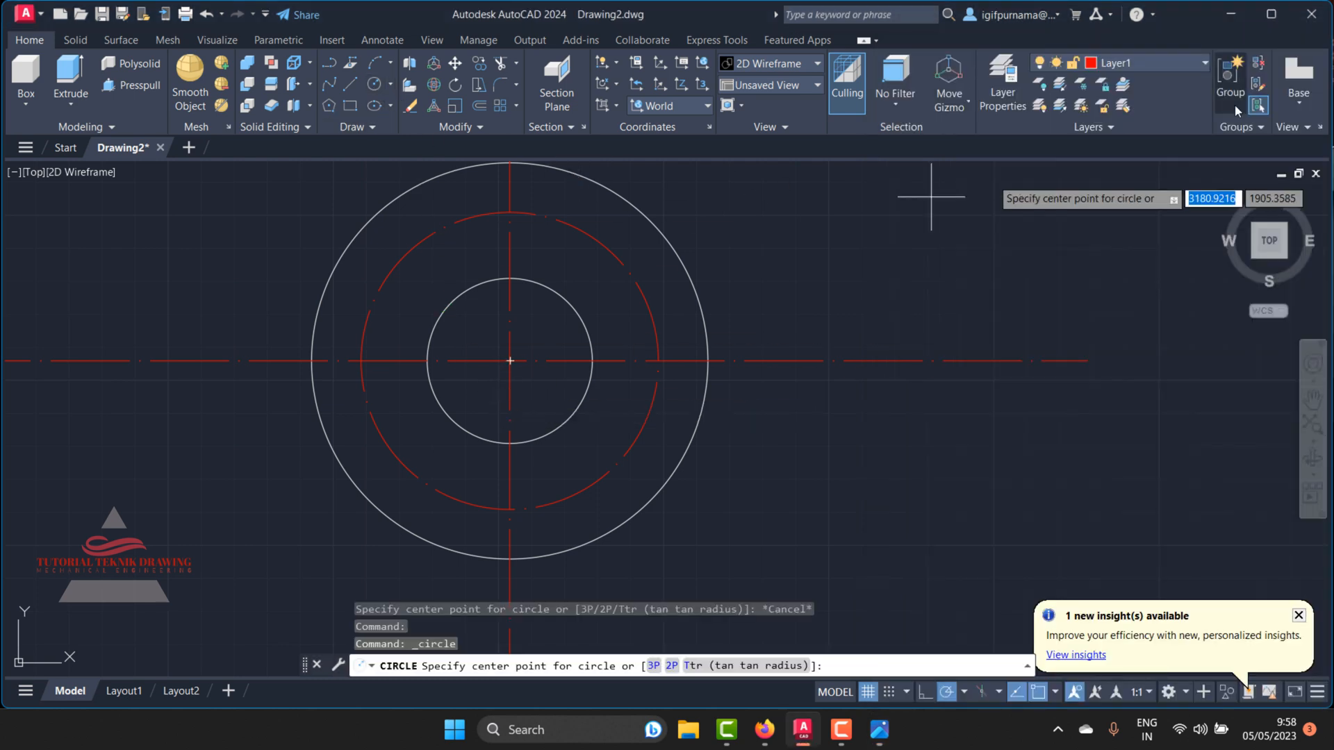
click(1132, 64)
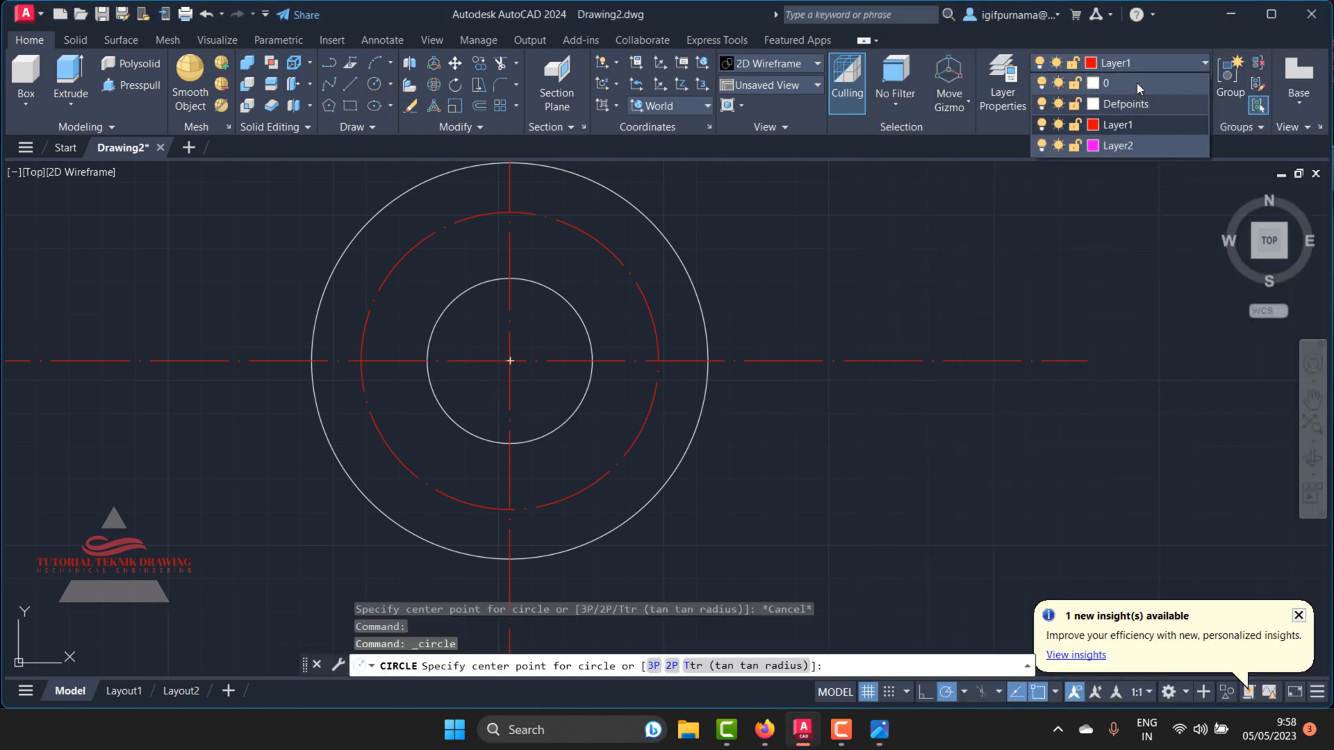
click(1137, 82)
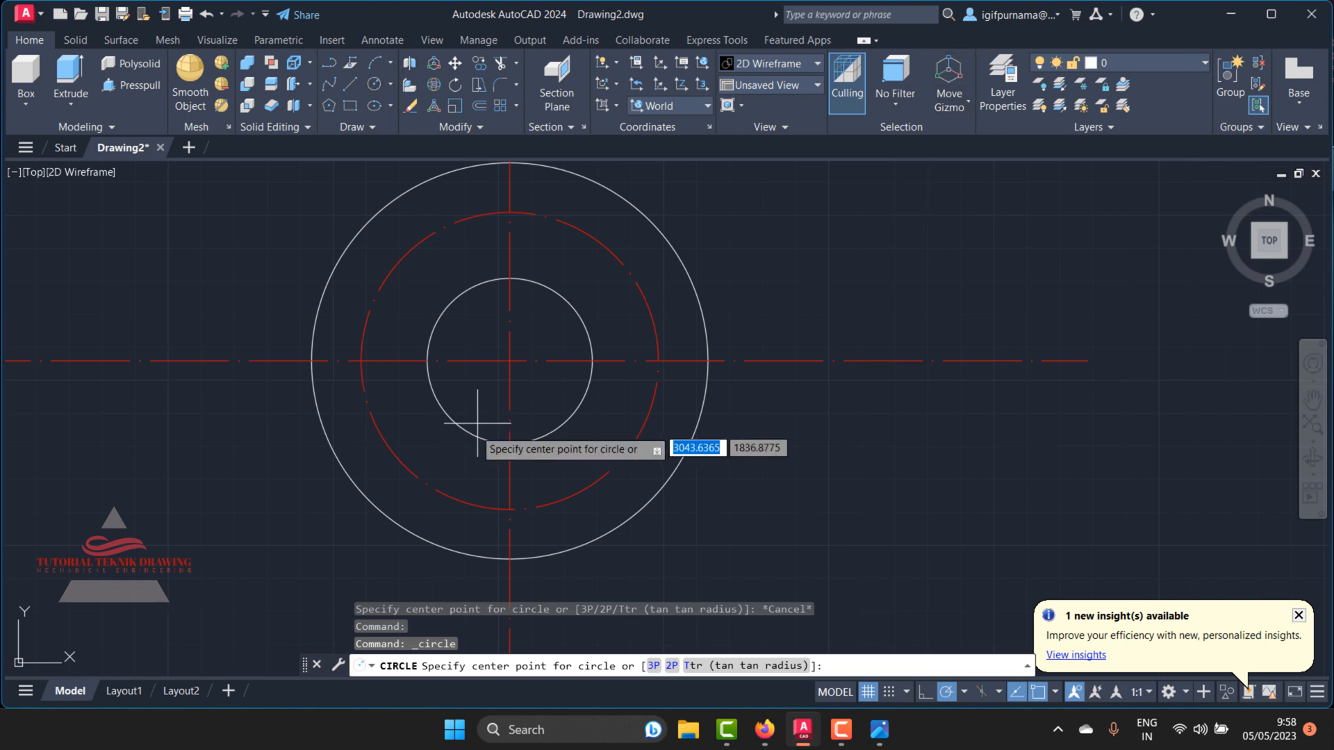
click(510, 509)
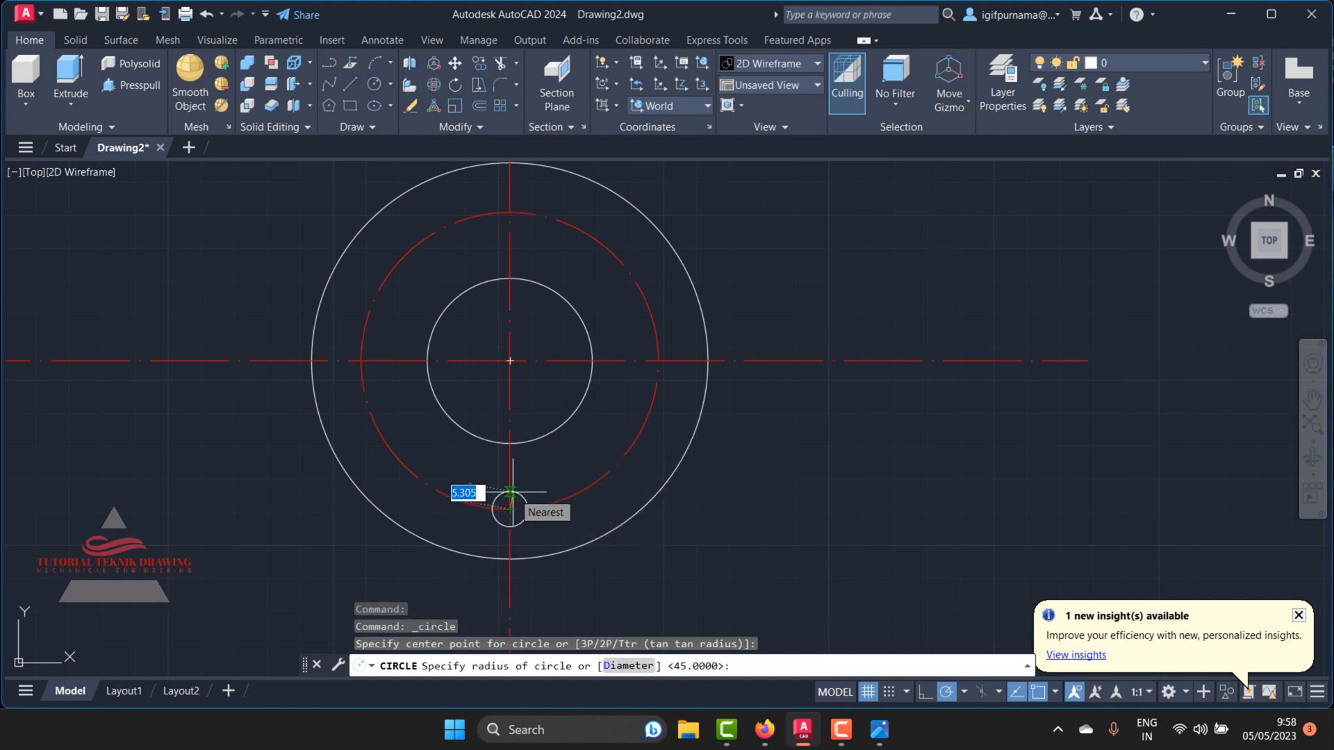
text(10)
key(Return)
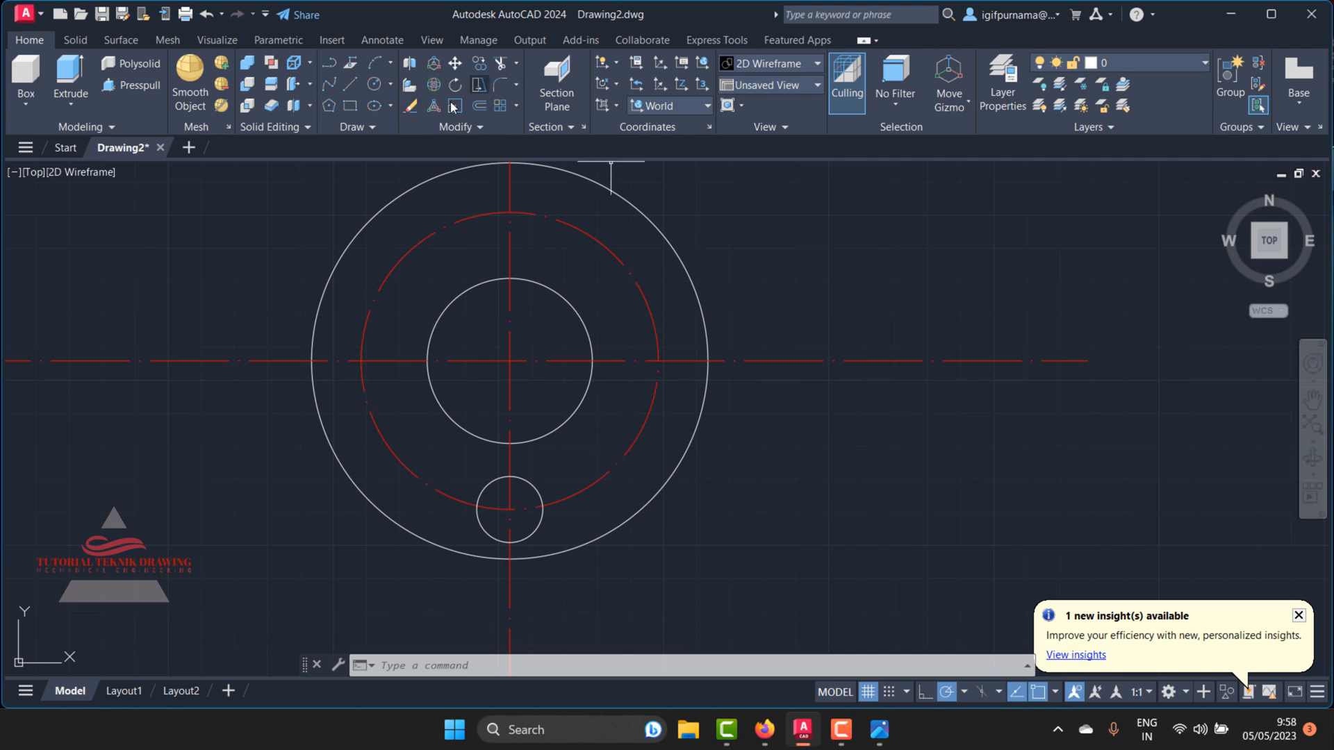
Step: Create a polar array of the small hole about the centre lines' intersection with 3 items
click(467, 132)
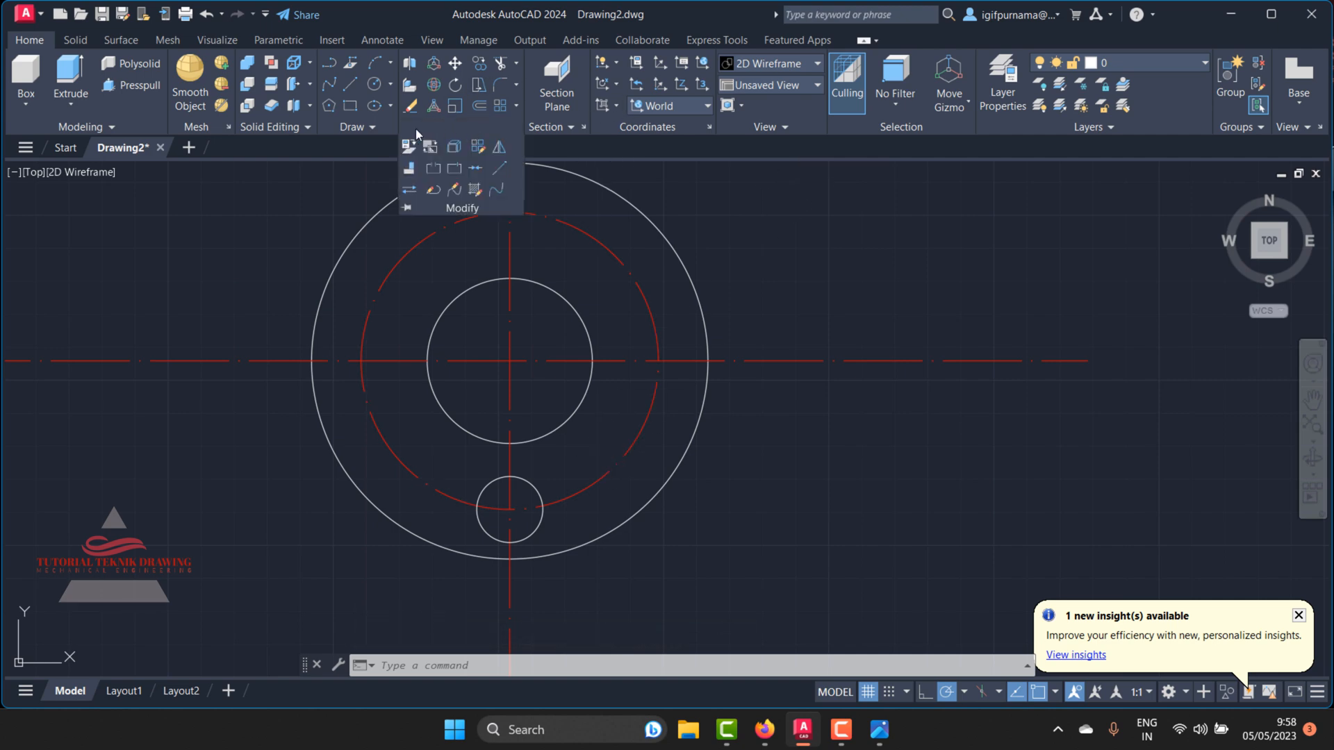
click(378, 131)
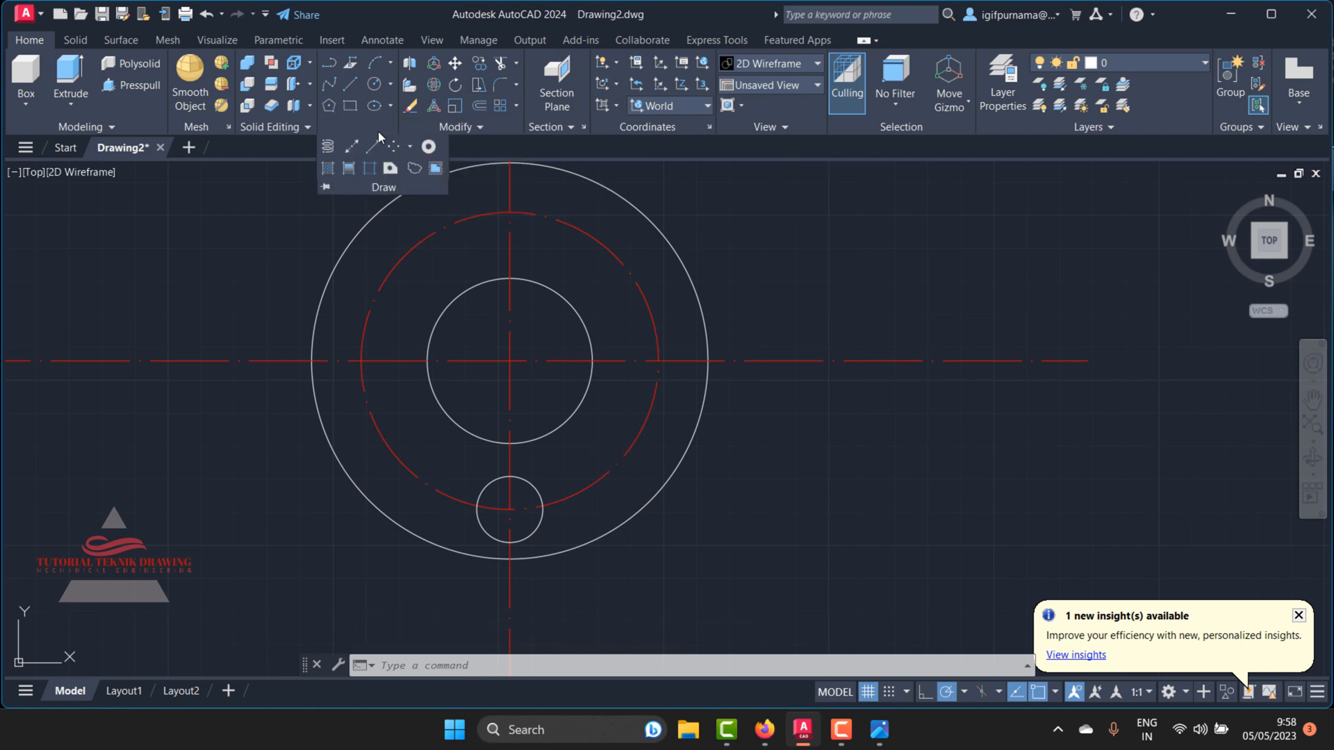
click(481, 130)
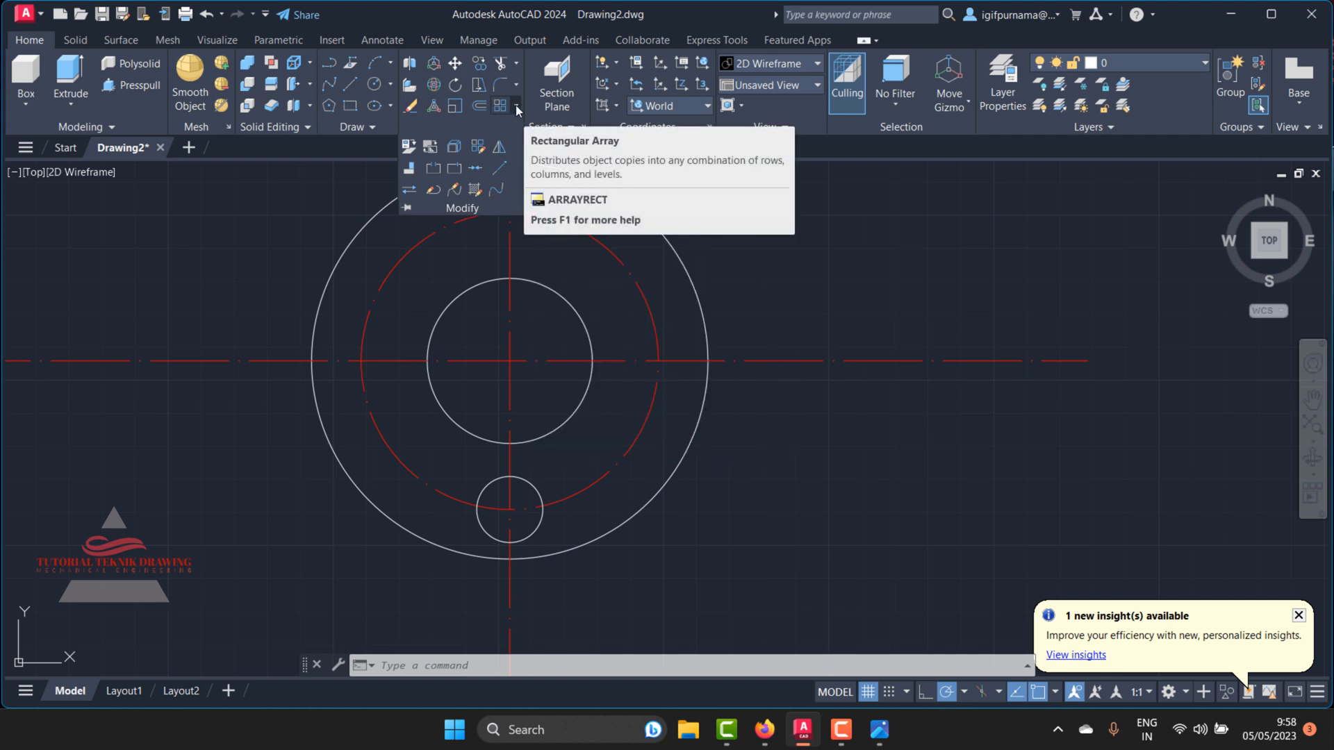
click(516, 108)
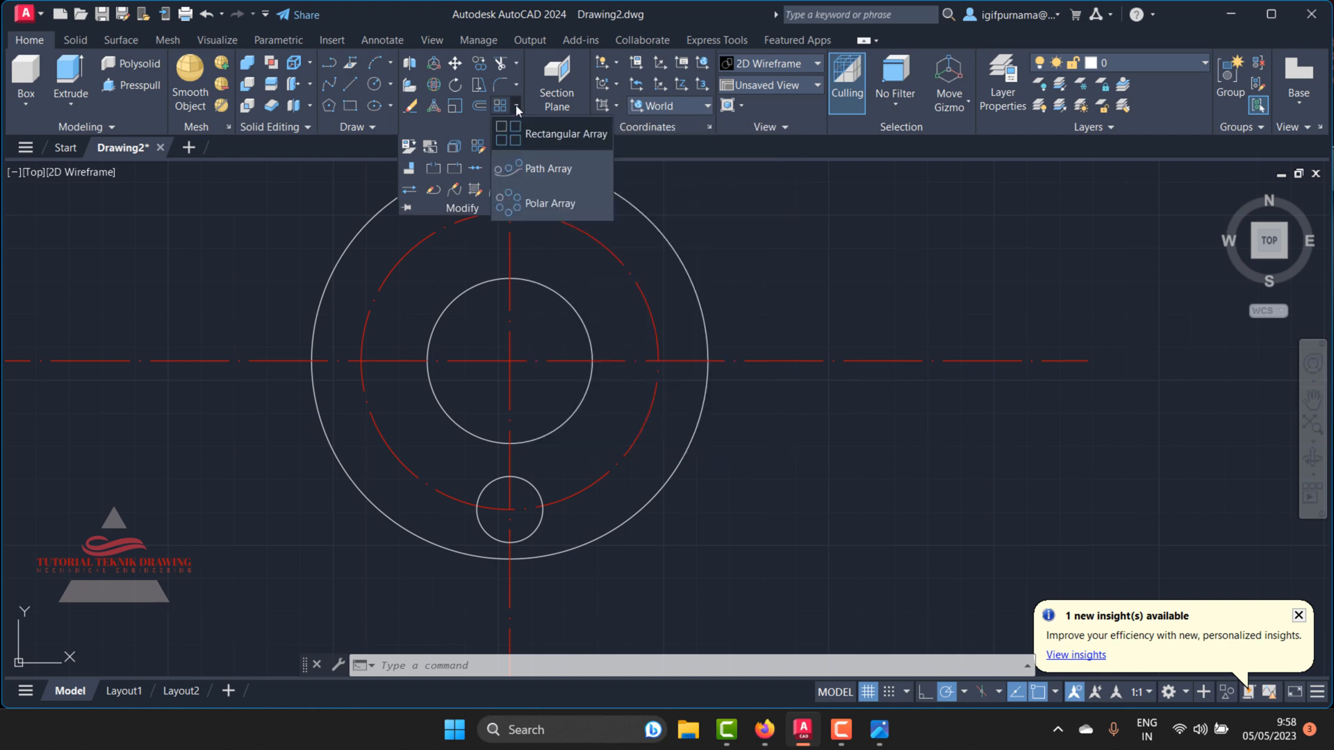
click(576, 207)
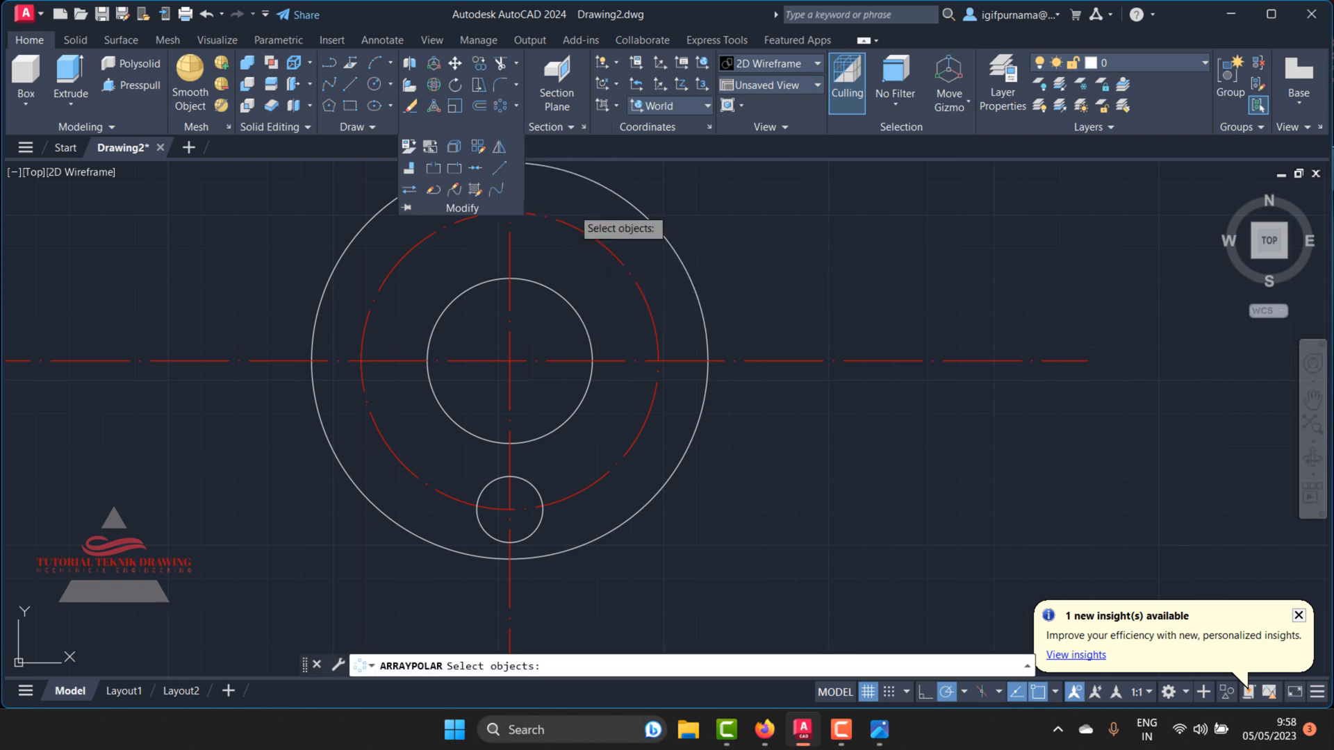
click(534, 488)
key(Return)
click(510, 360)
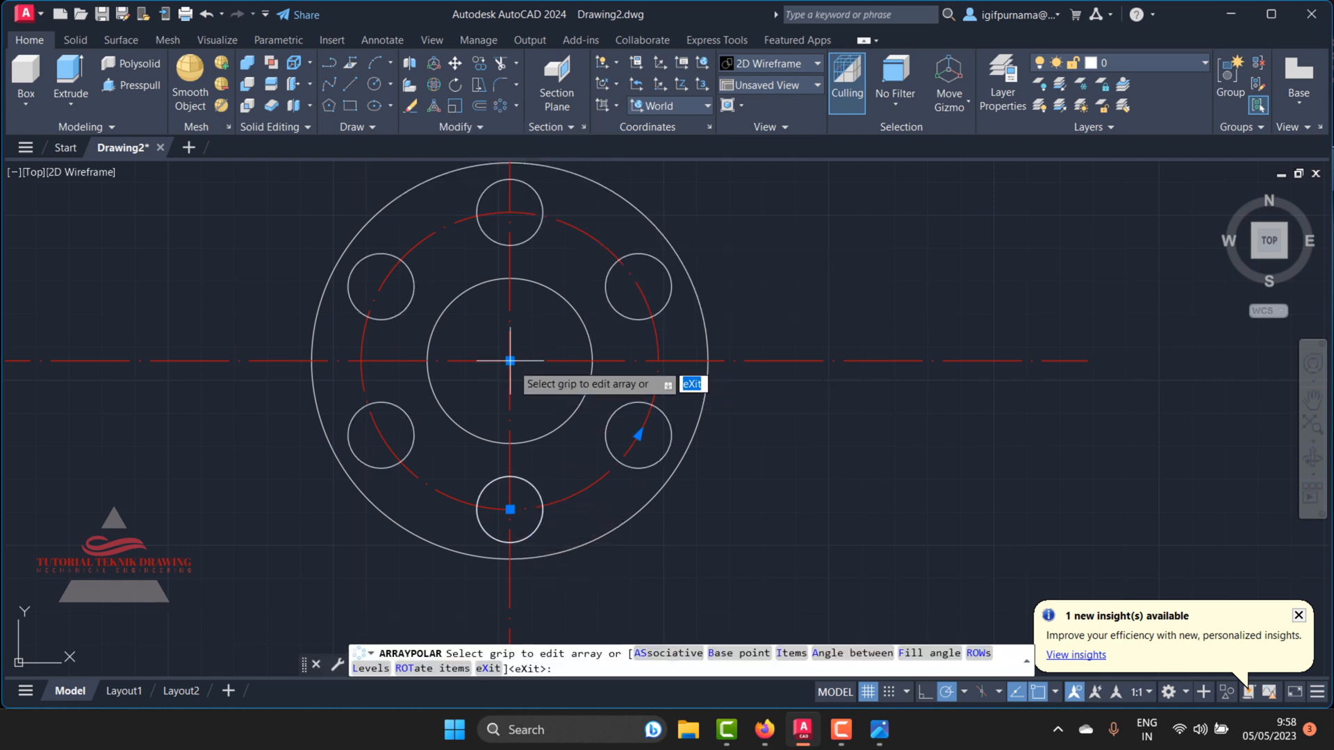
click(197, 62)
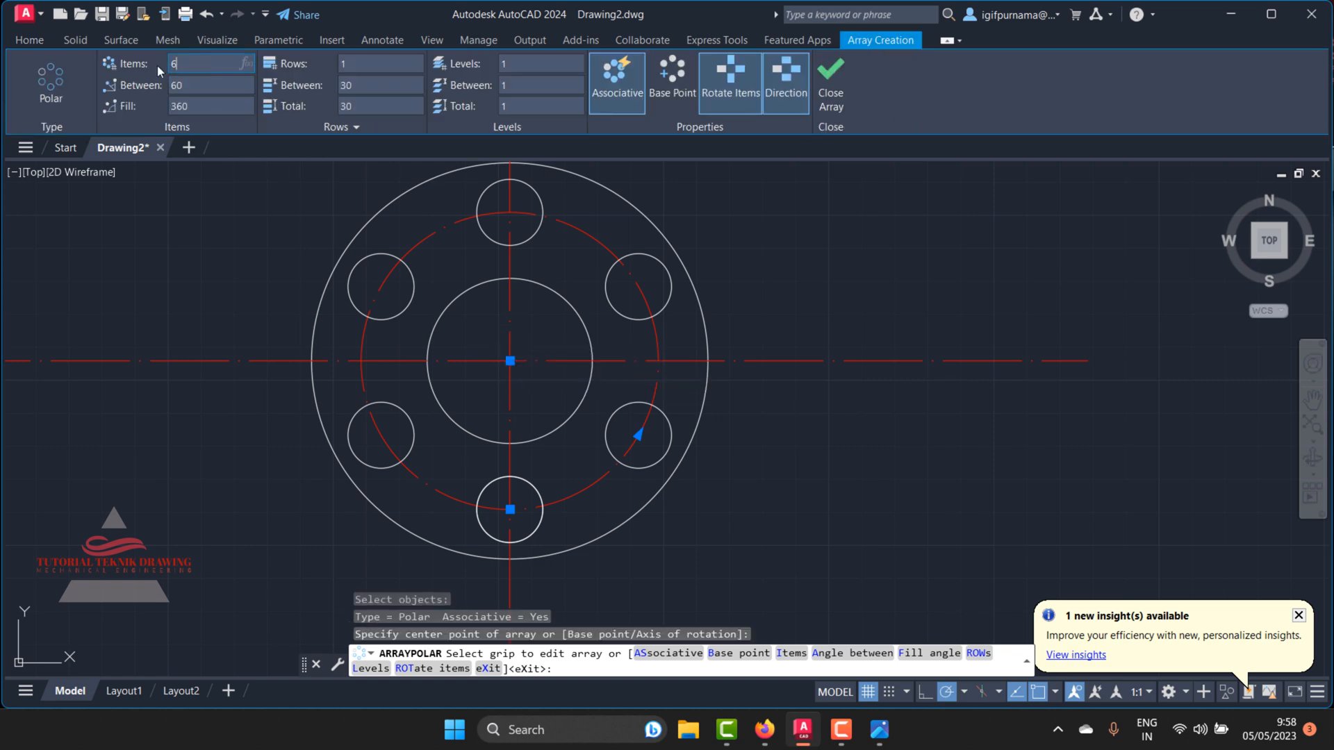
text(3)
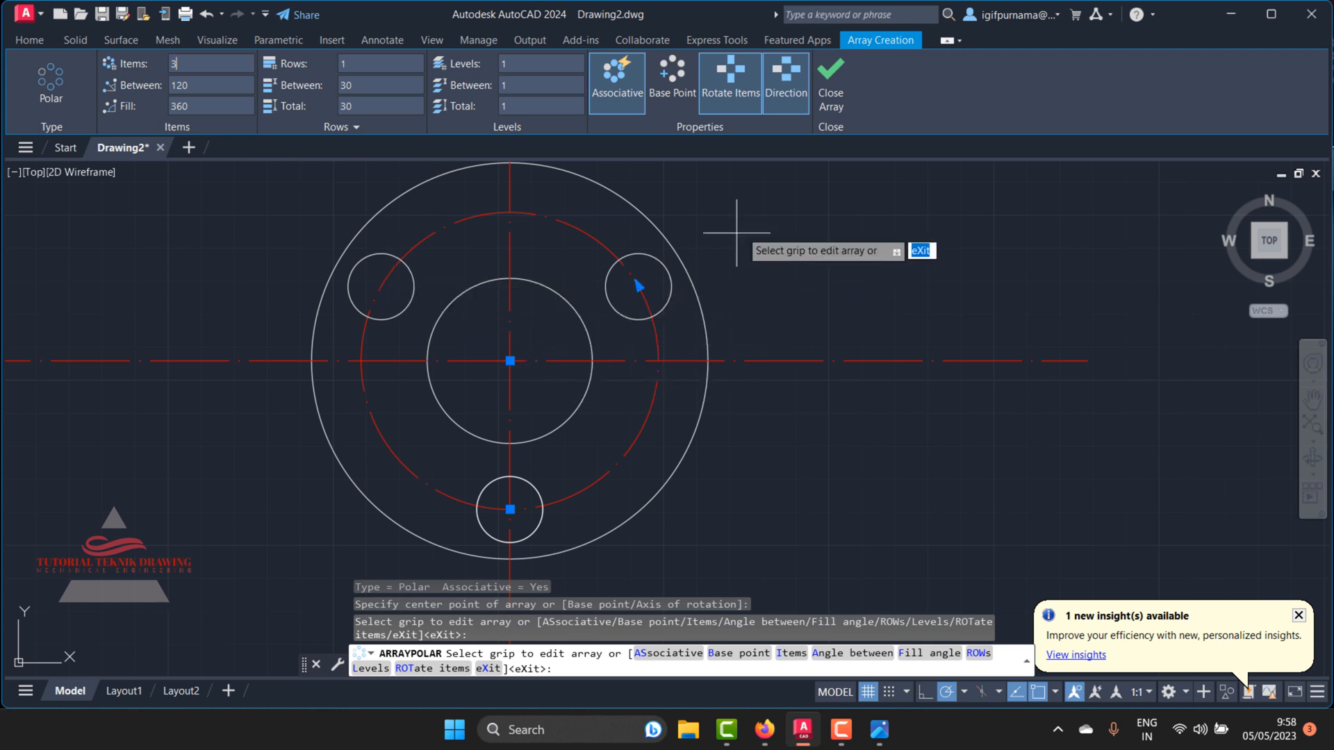
right_click(809, 224)
click(844, 237)
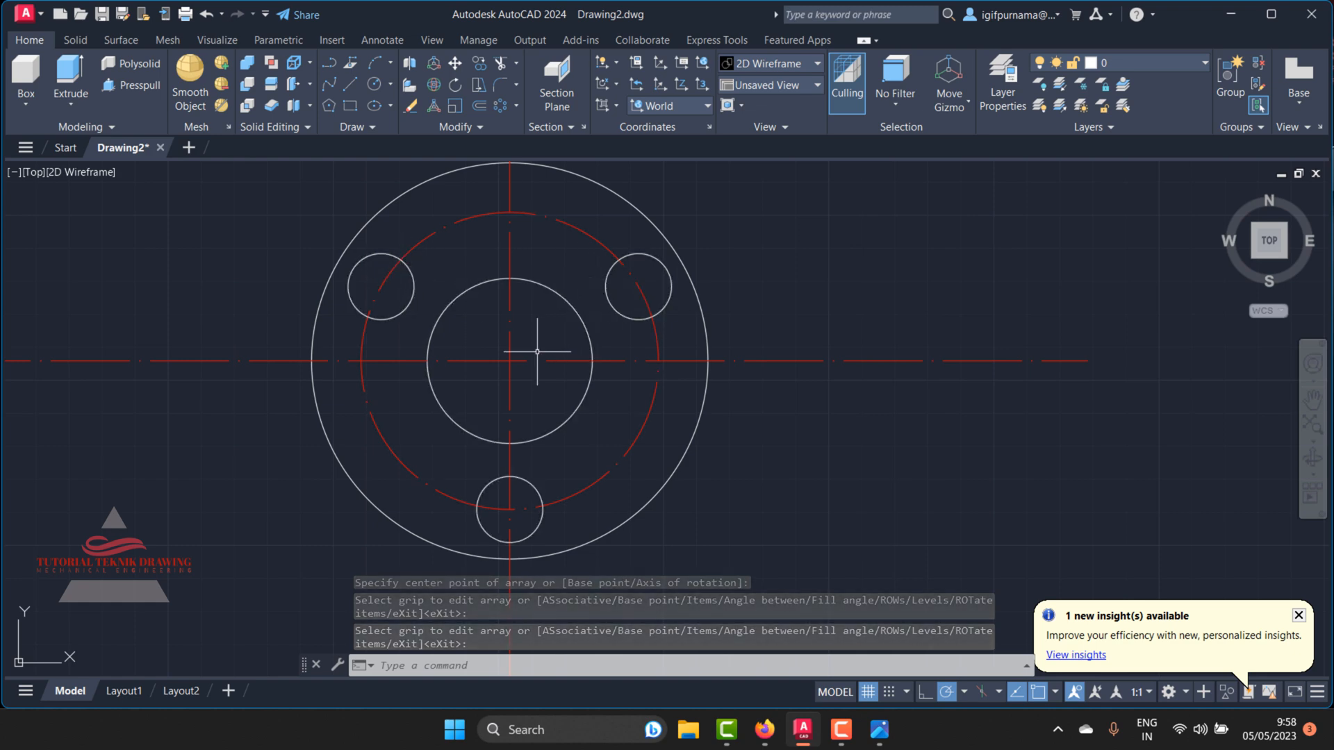
click(350, 84)
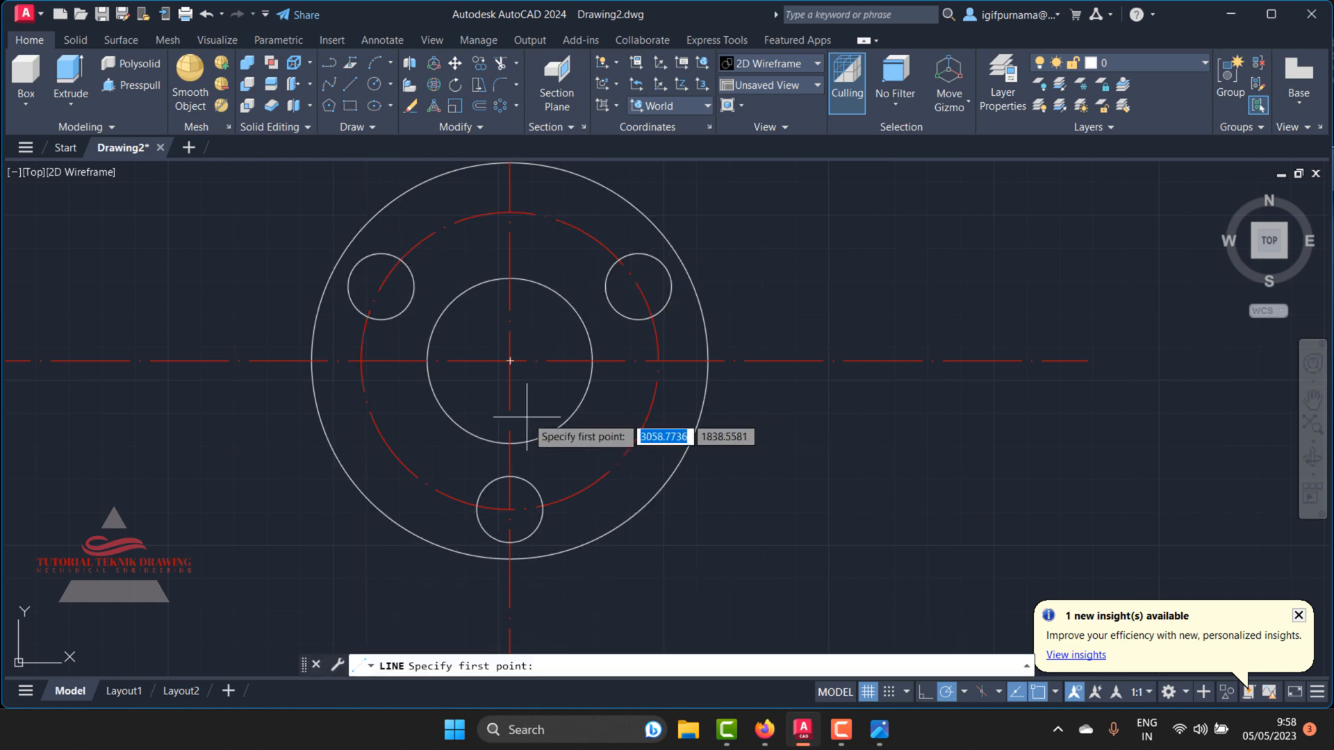
click(510, 360)
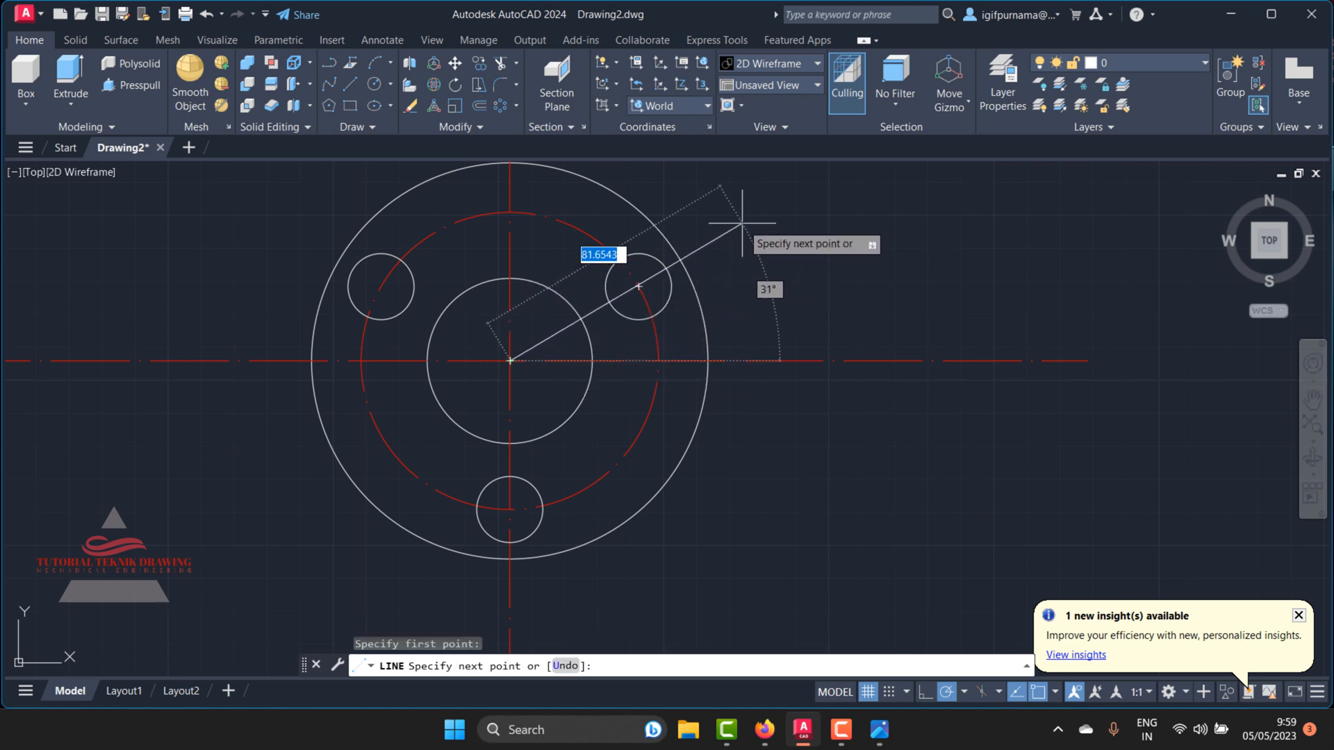
key(Escape)
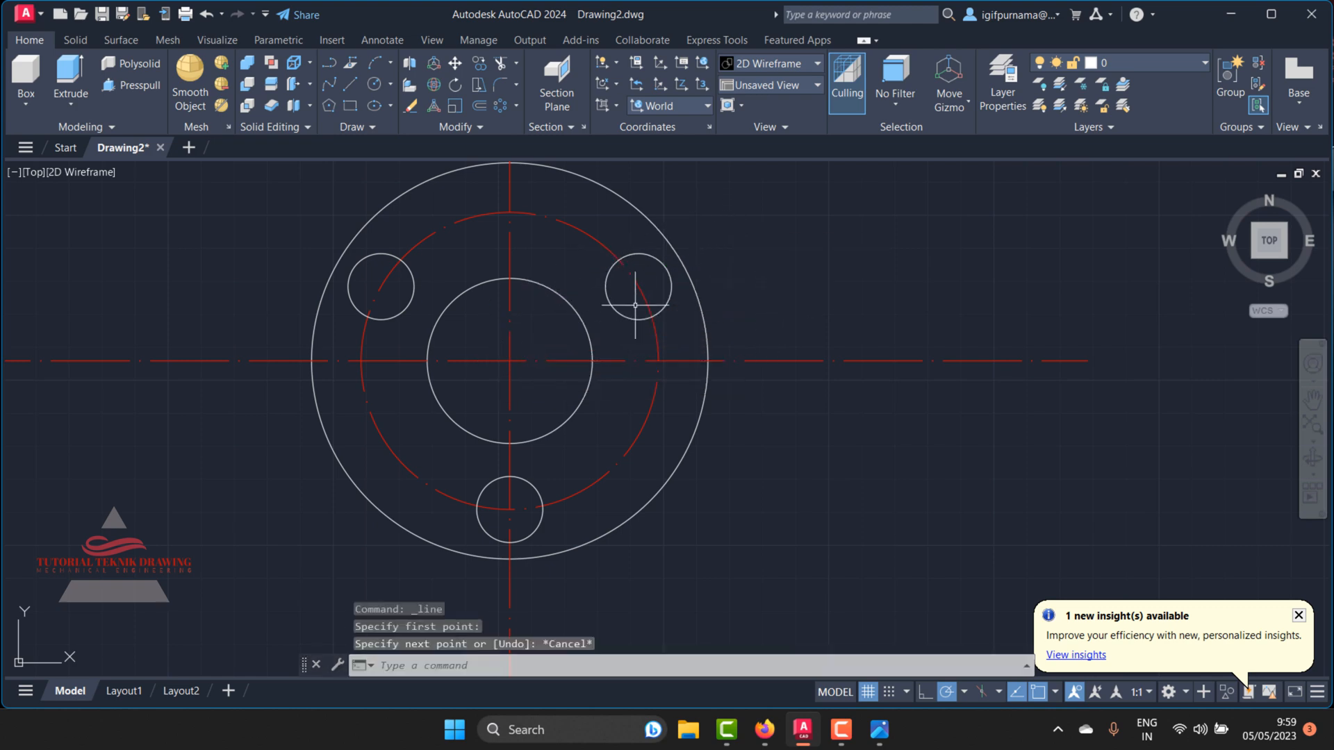
Step: Examine the reference image for the width, depth and placement of the three slots in the disc
scroll(584, 298, down, 2)
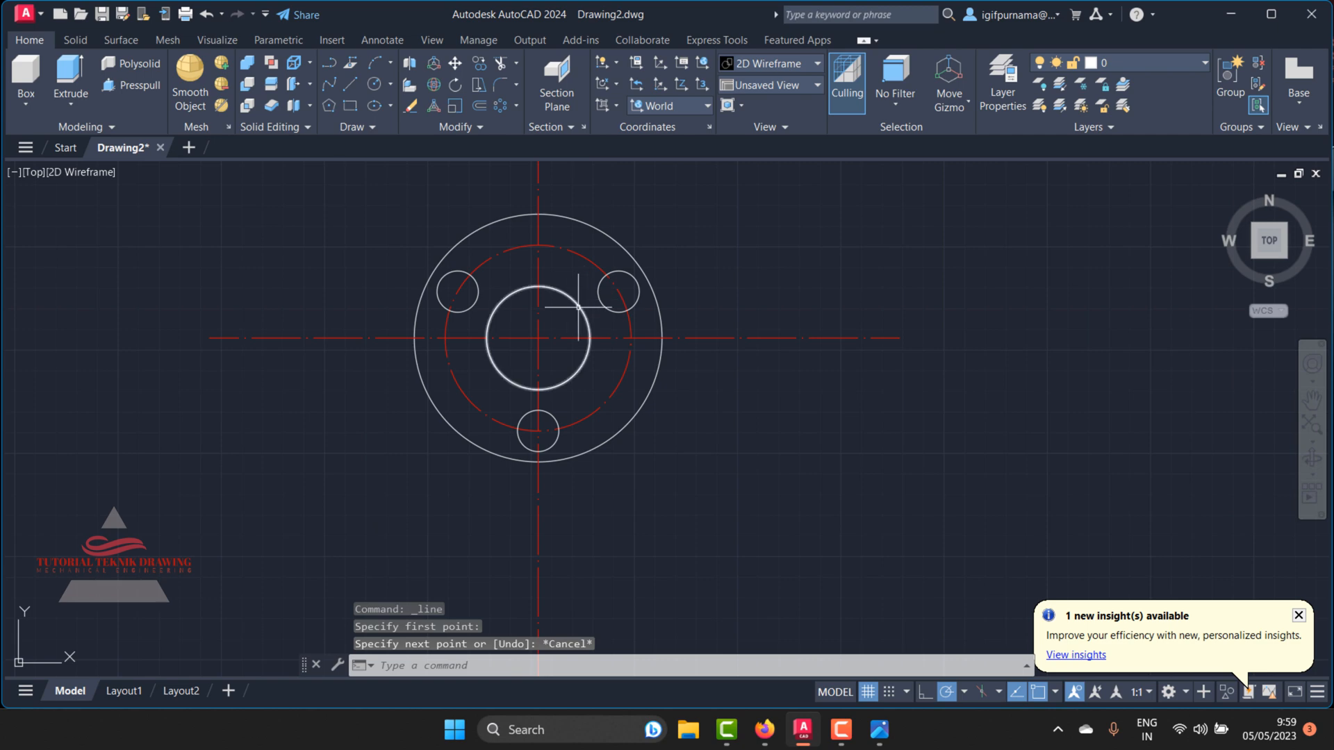
click(879, 729)
scroll(1007, 307, down, 1)
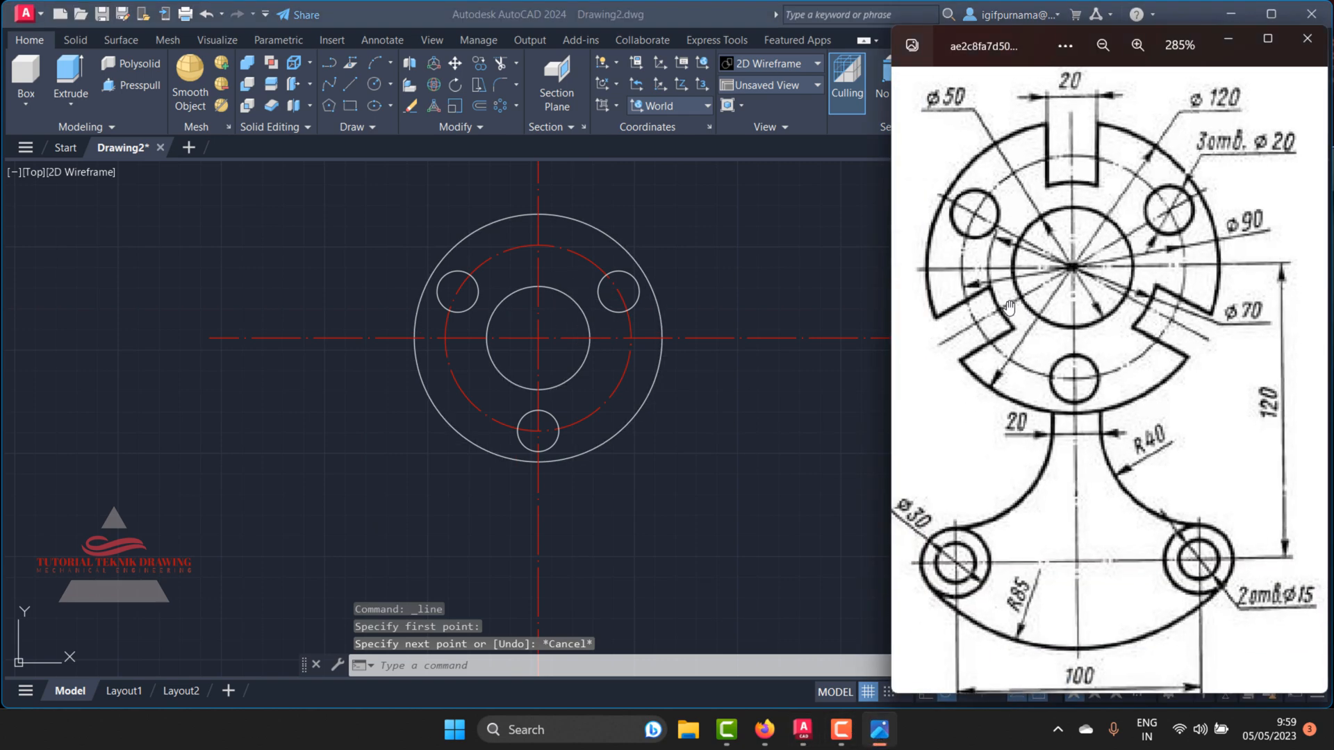
scroll(1066, 130, up, 4)
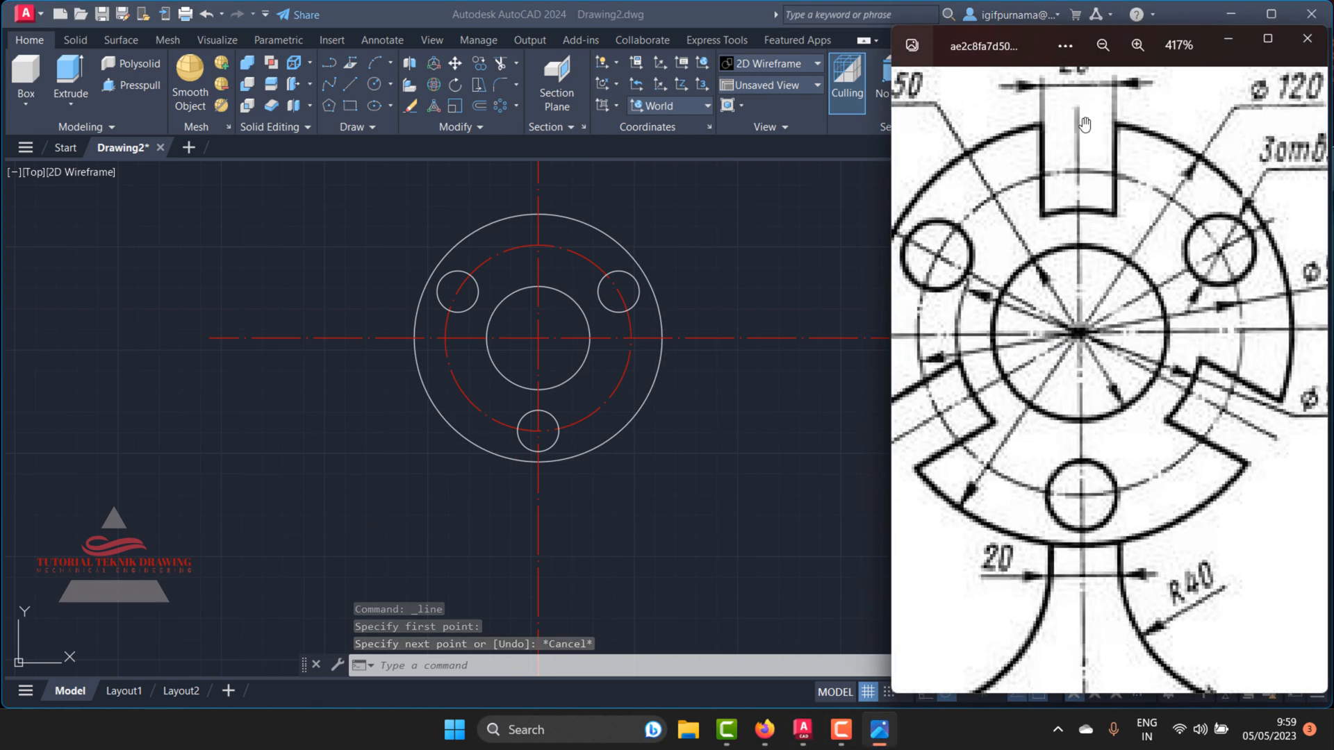
scroll(1073, 97, down, 2)
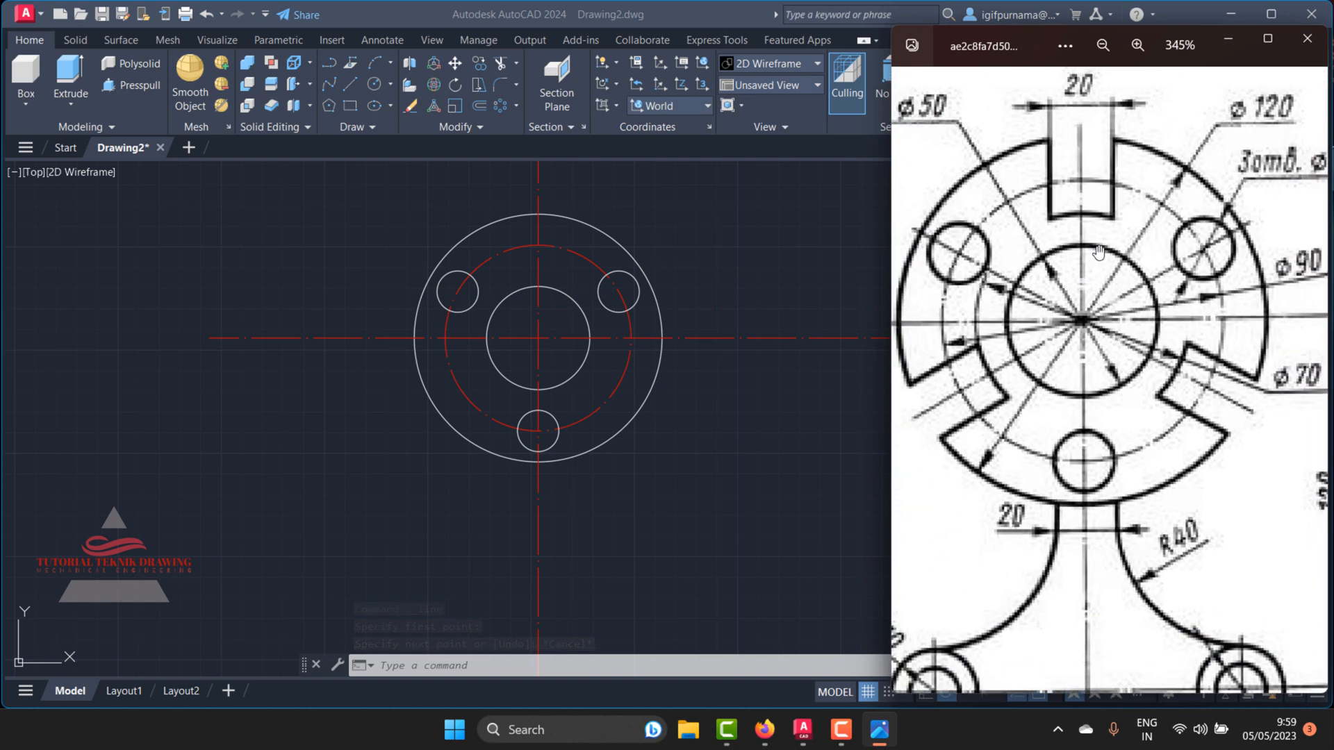
scroll(1079, 84, up, 2)
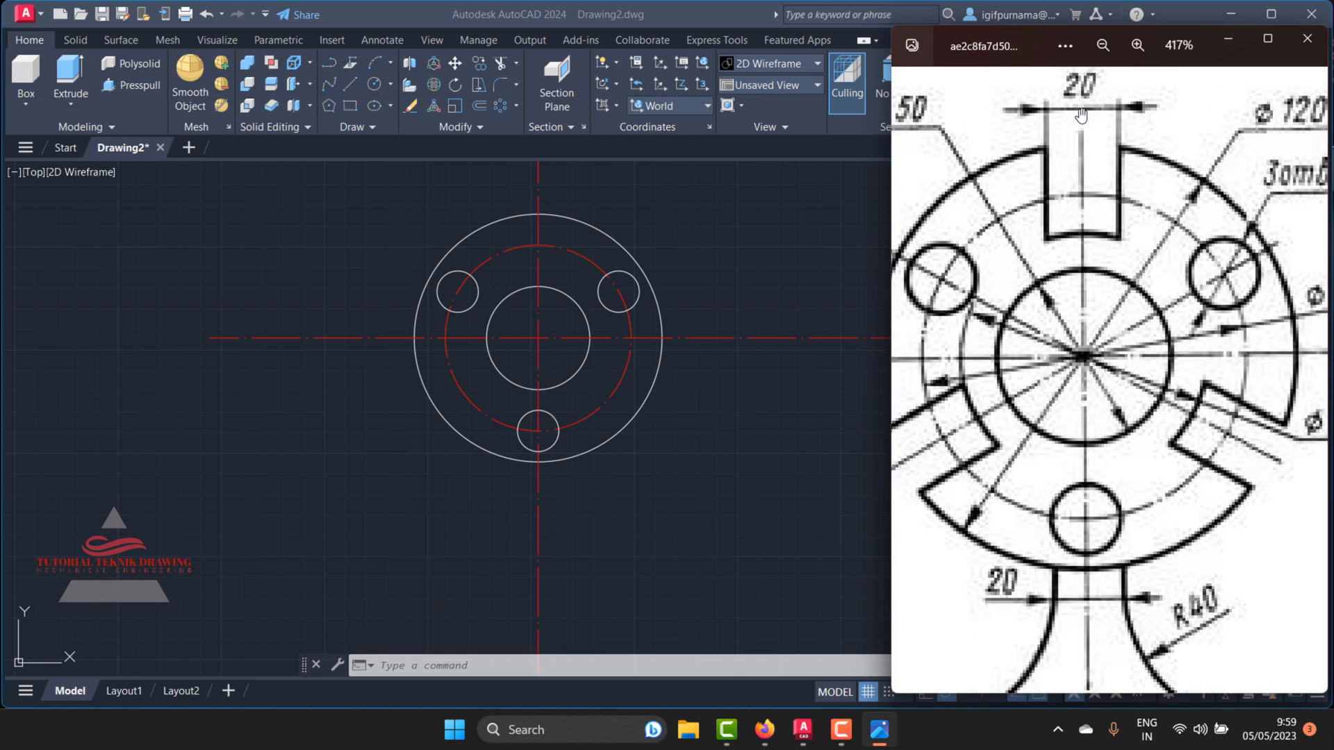
scroll(1078, 123, down, 3)
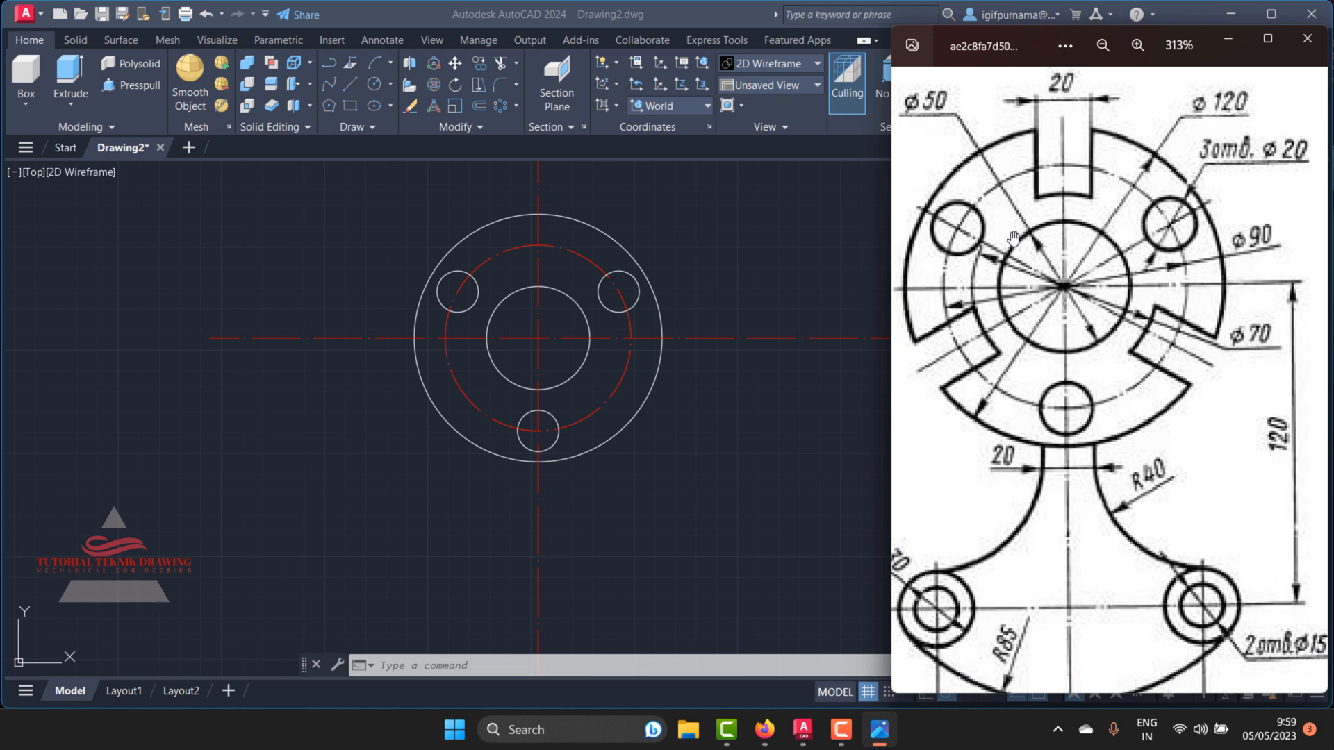
scroll(1013, 239, down, 1)
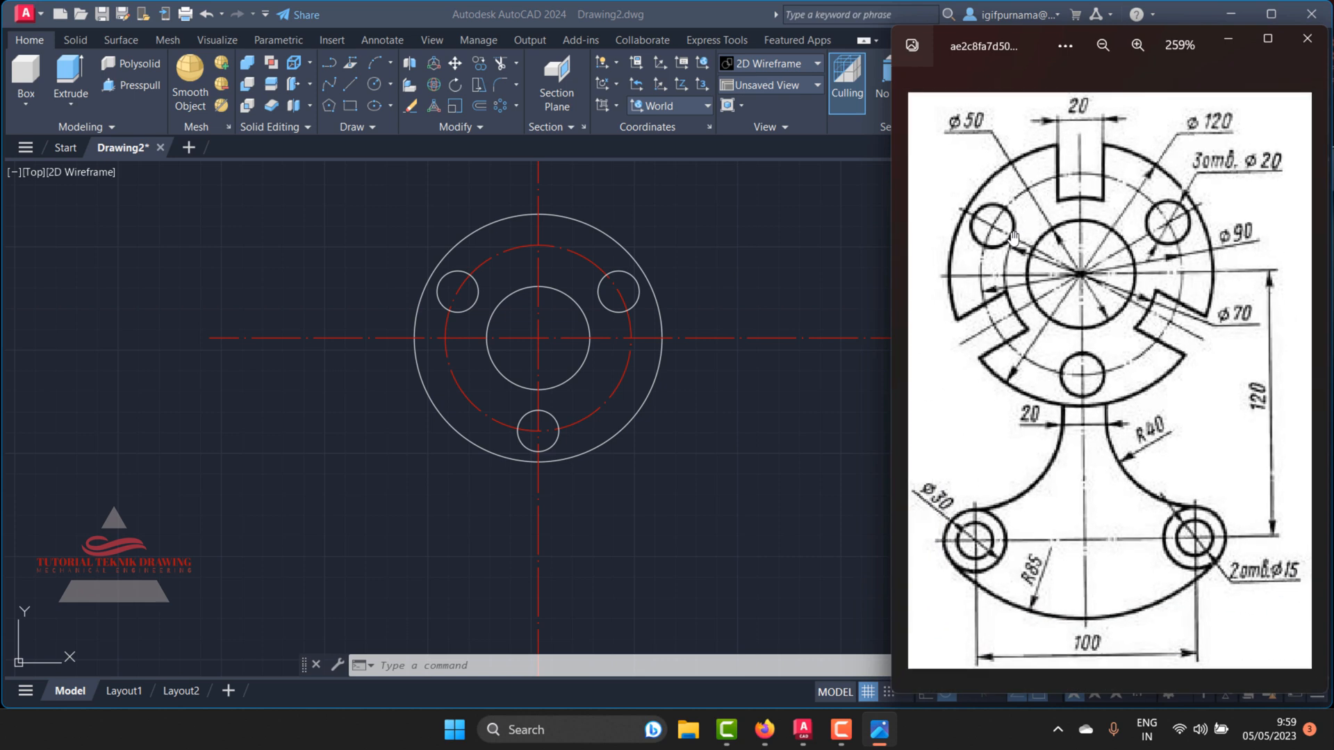
scroll(1020, 234, up, 2)
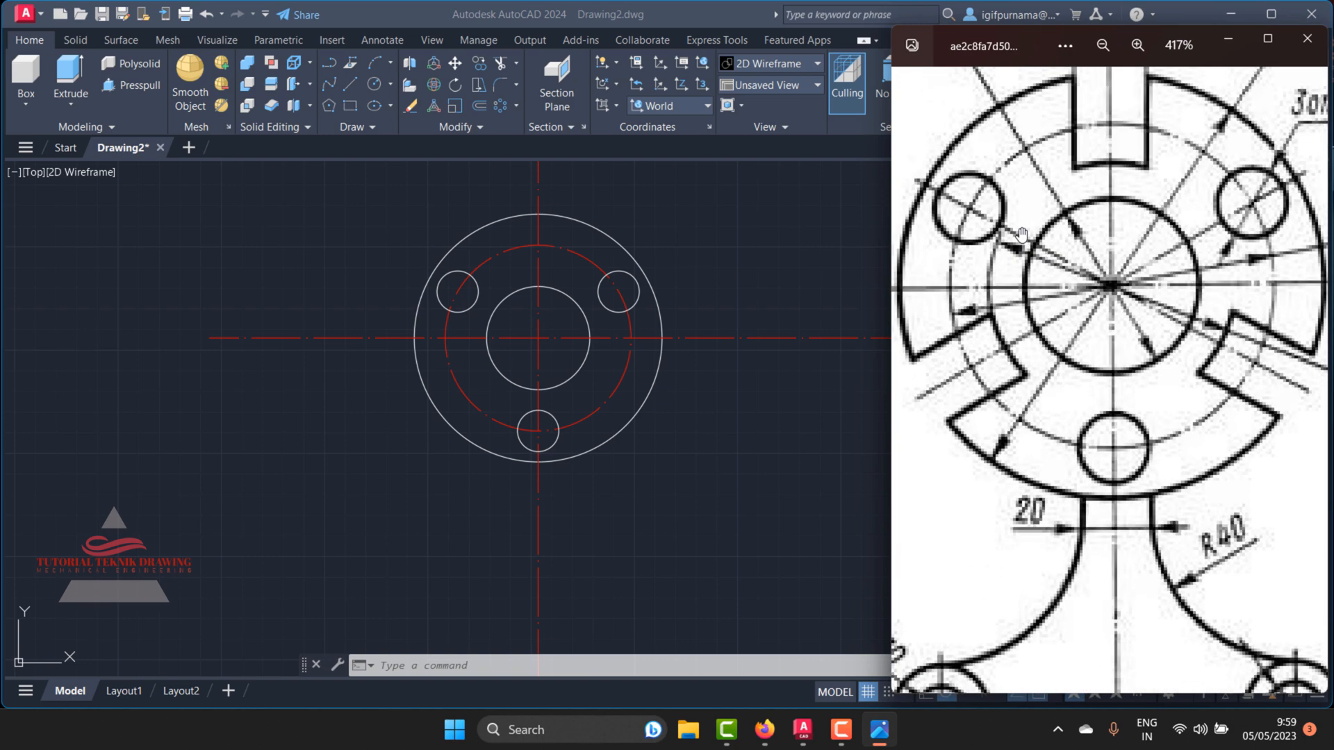
scroll(1020, 234, up, 2)
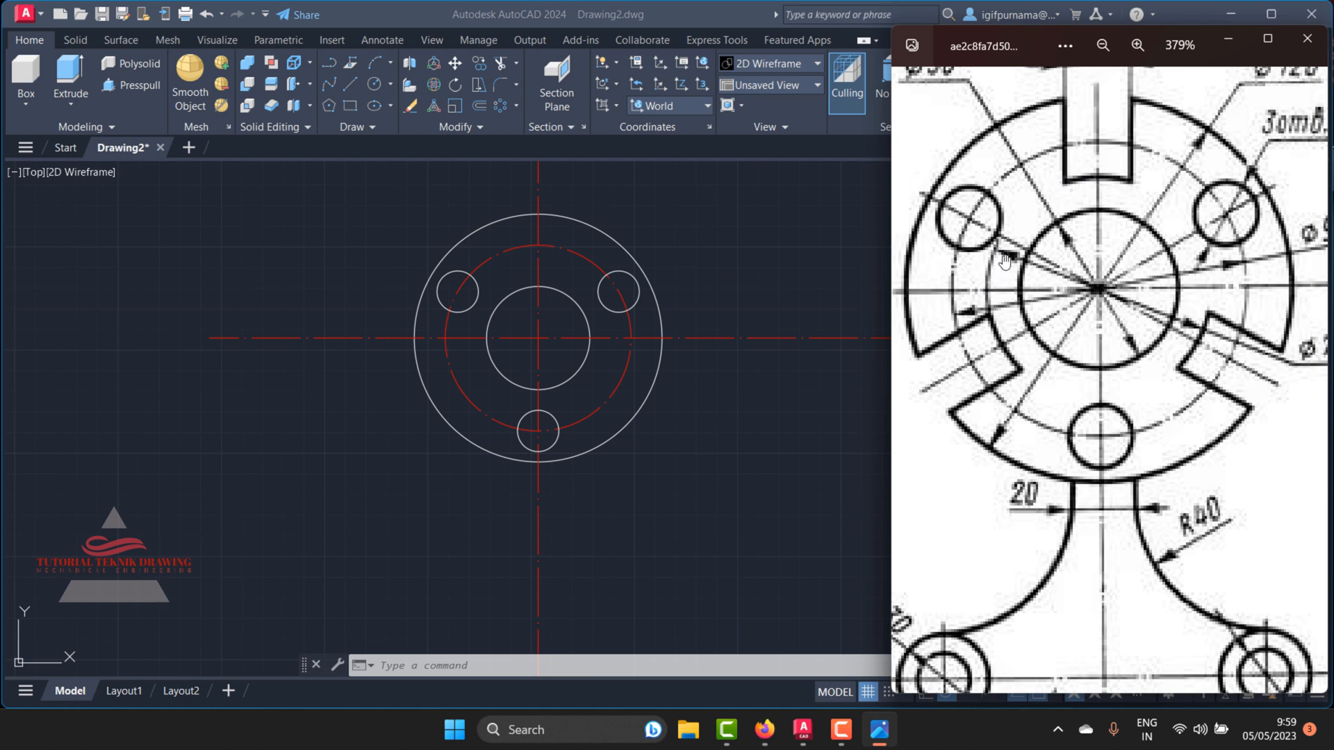
scroll(1050, 280, down, 3)
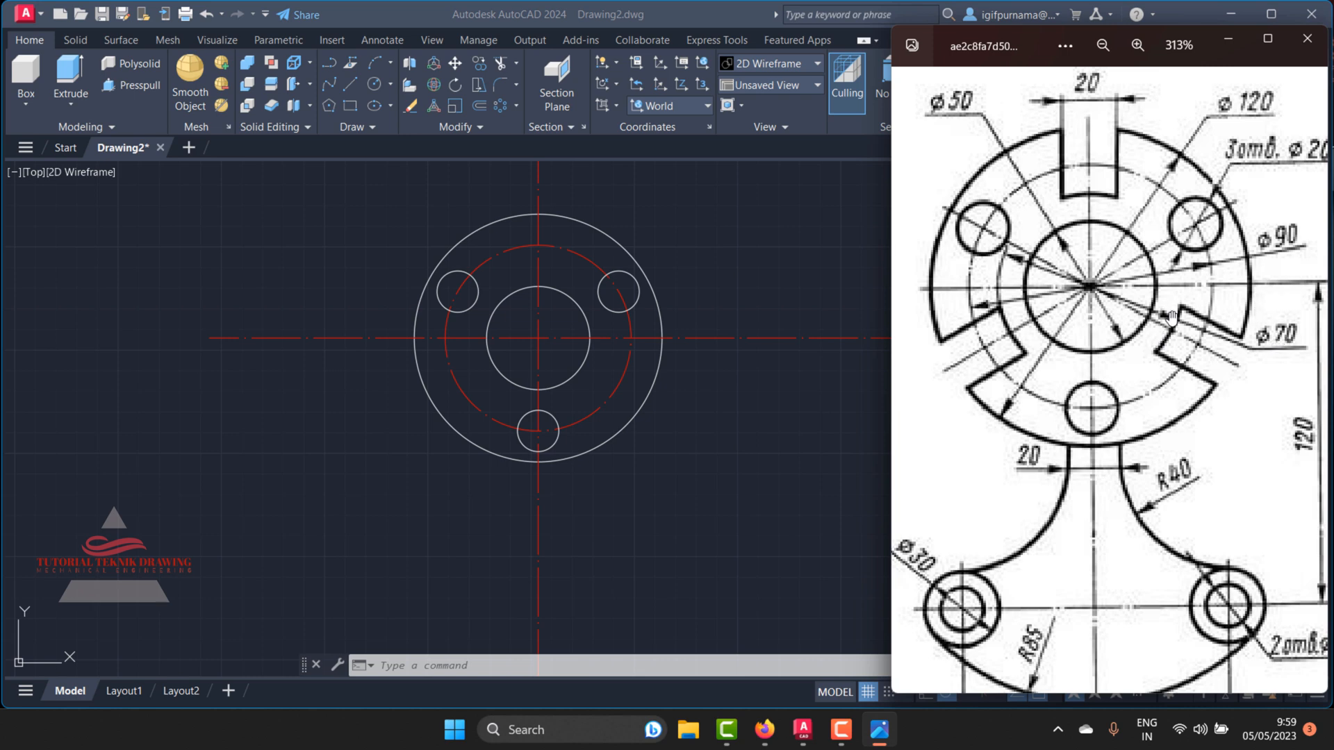
click(1228, 45)
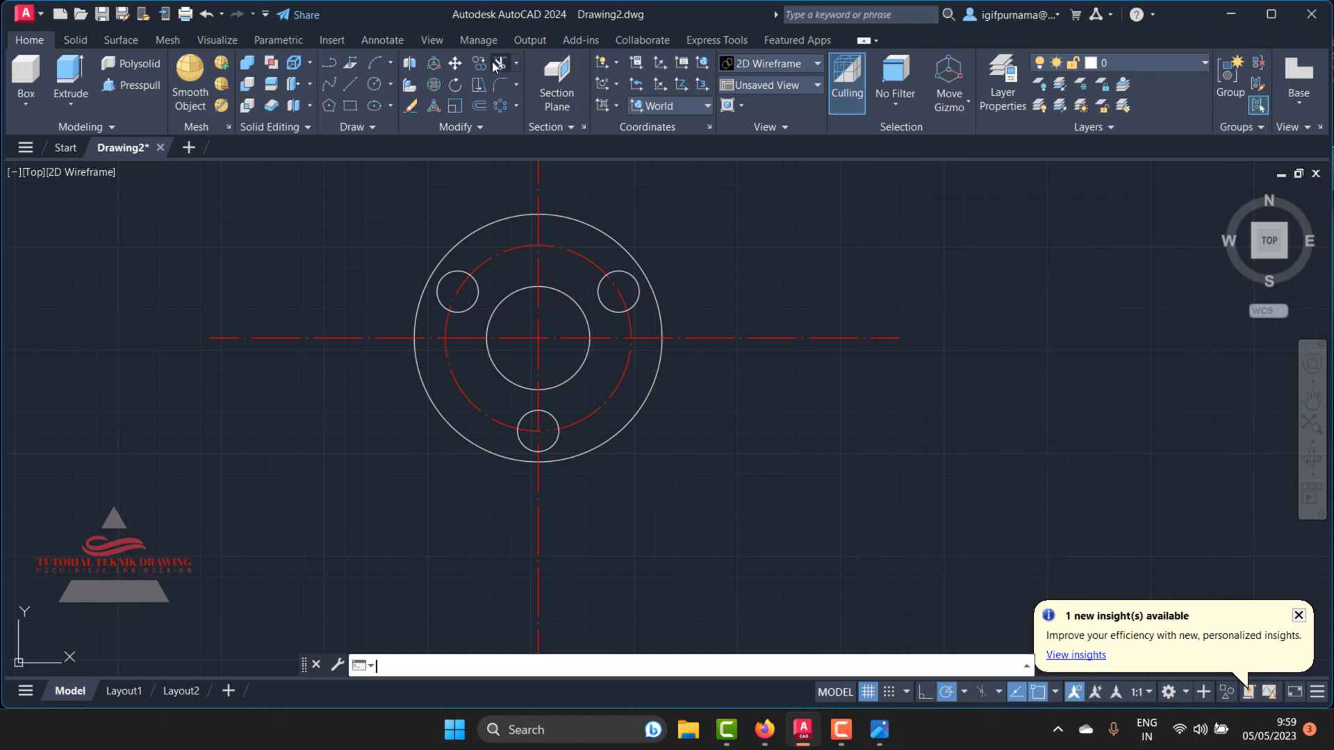
Step: Make Layer1 current and start a circle centred on the centre lines' intersection, consulting the reference image for its diameter
click(1144, 63)
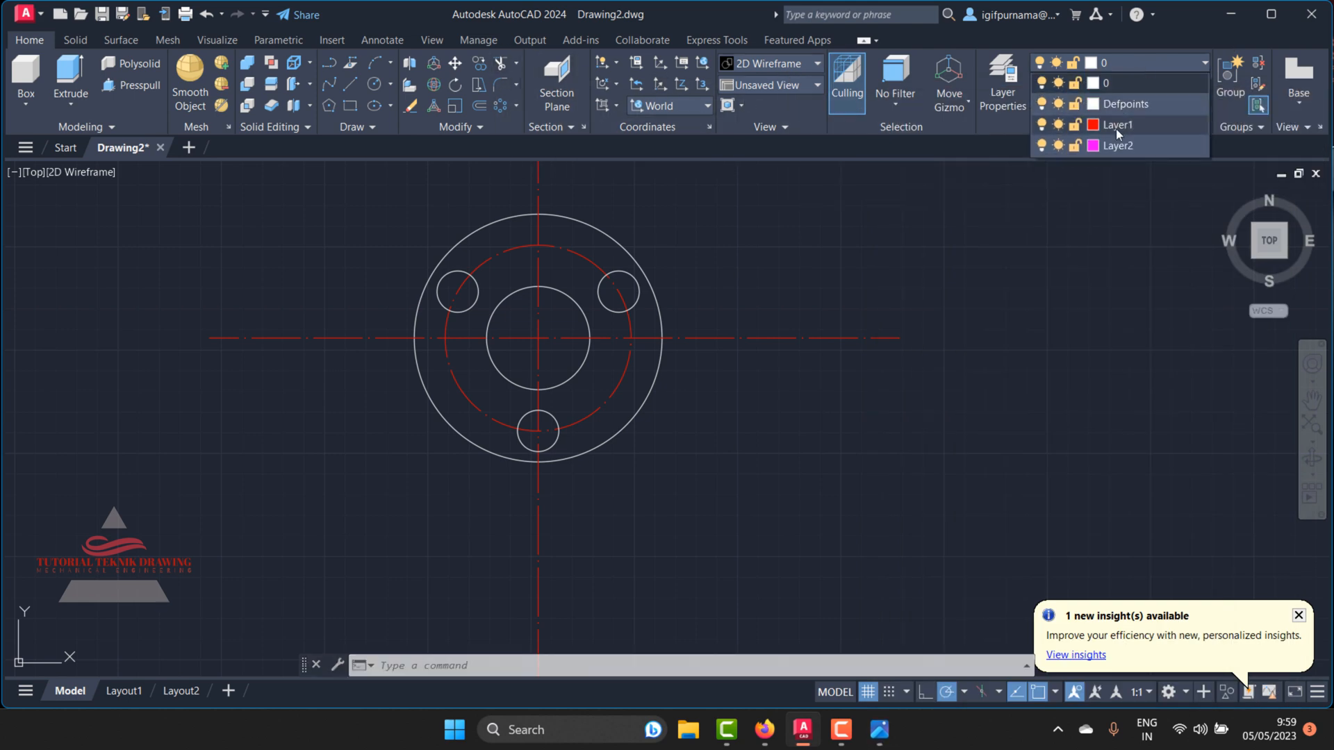
click(1143, 125)
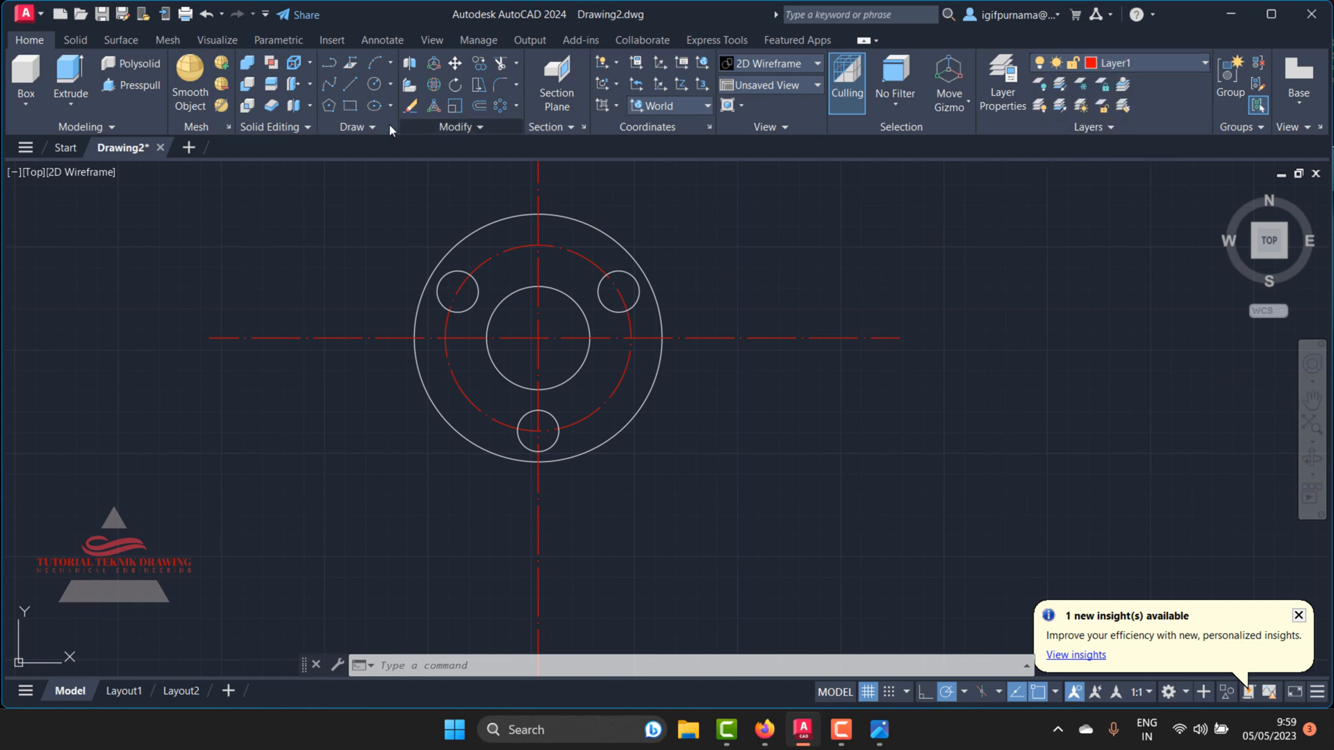
click(374, 86)
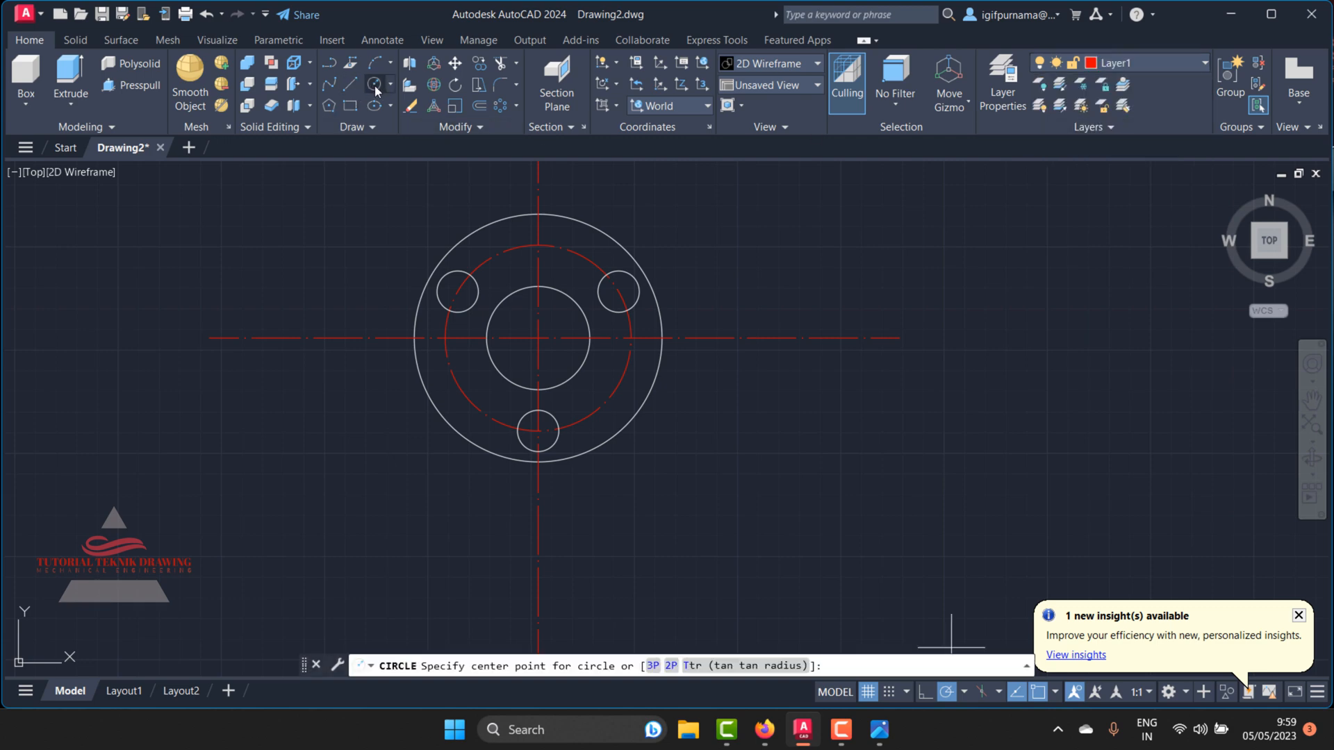
click(537, 338)
scroll(536, 272, up, 2)
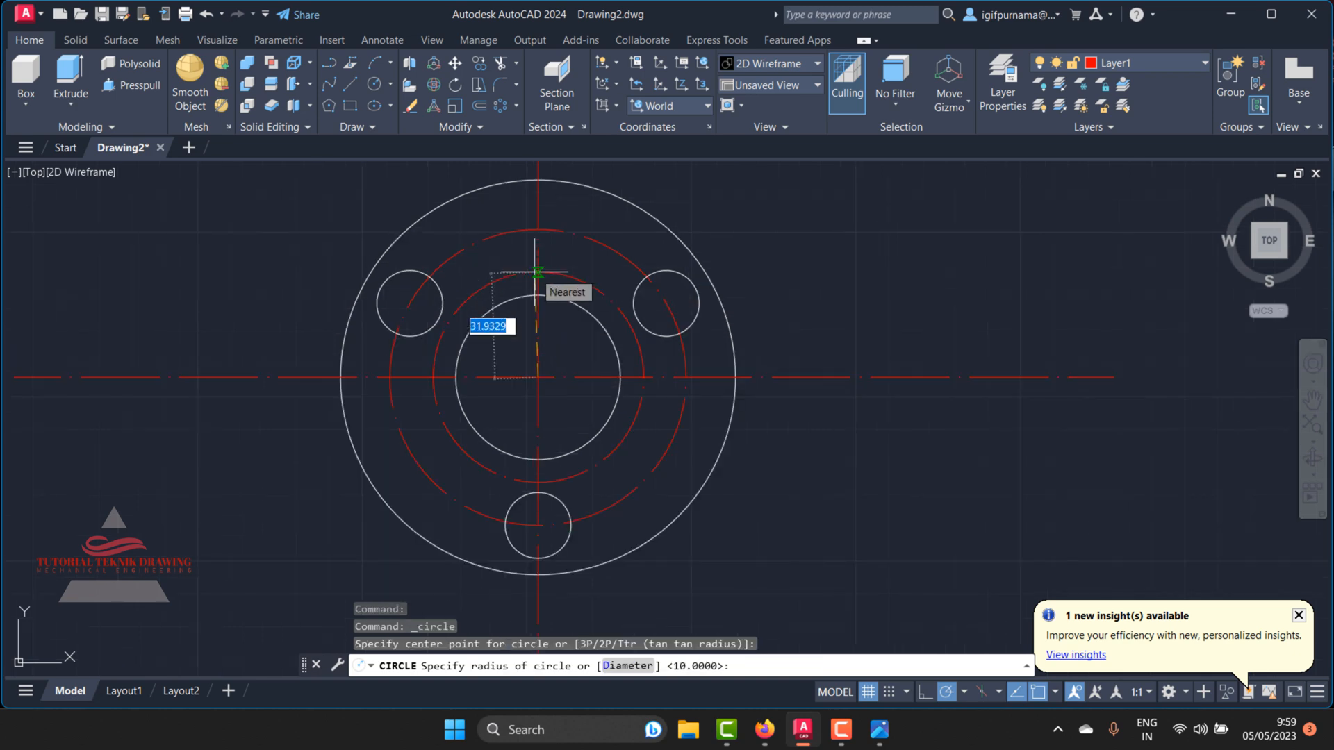
click(885, 732)
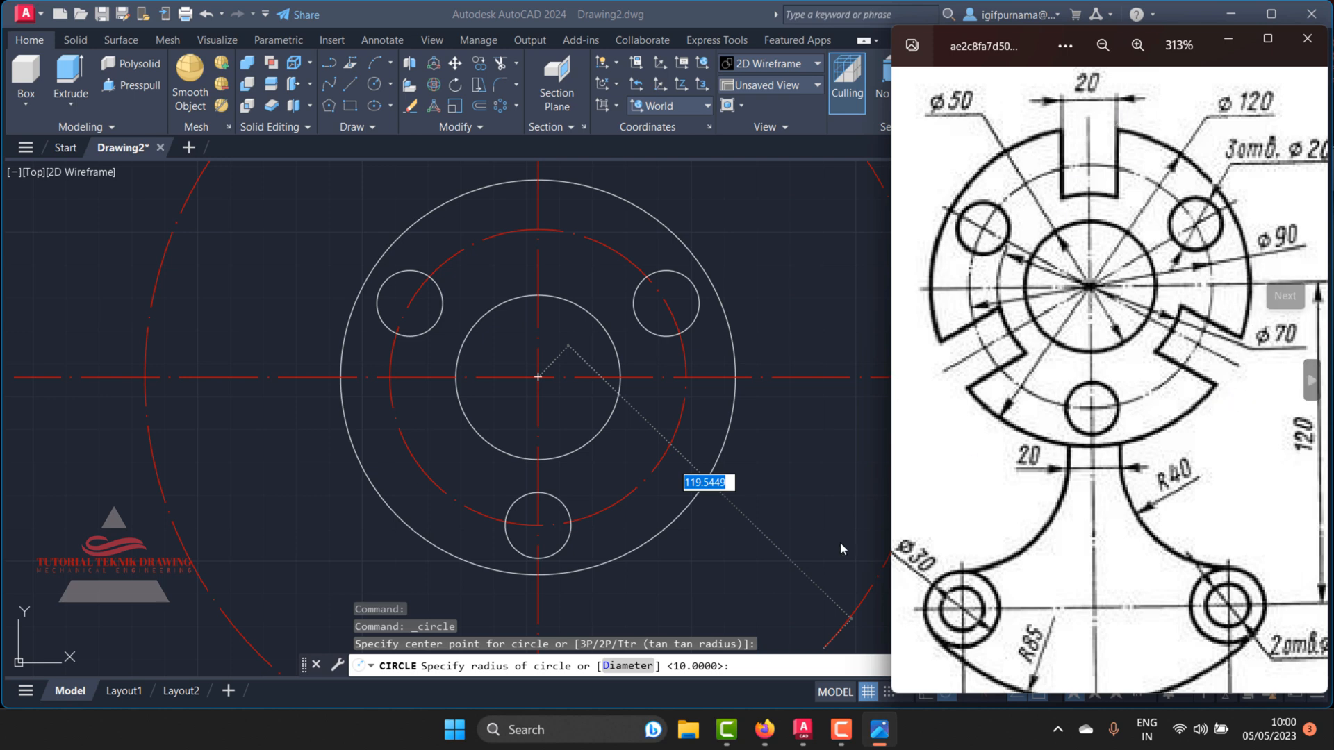
click(528, 730)
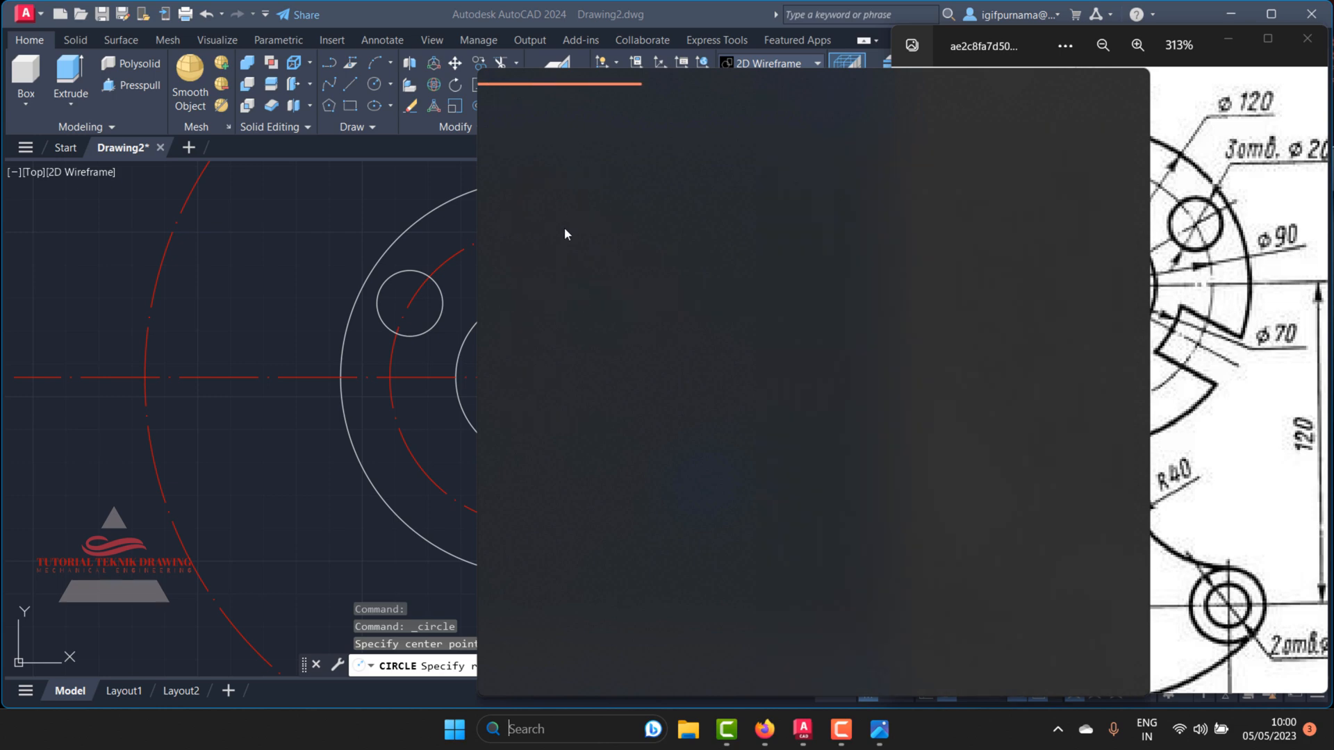
click(570, 424)
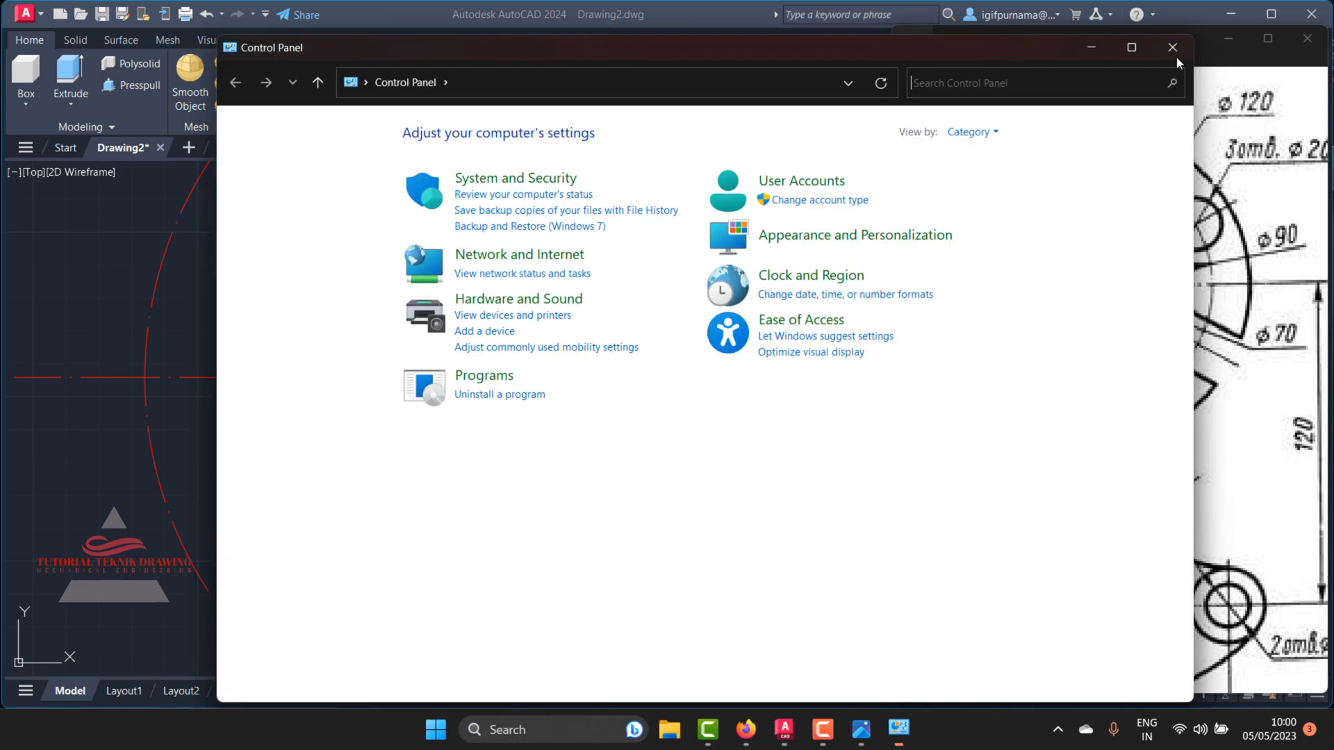
click(1170, 49)
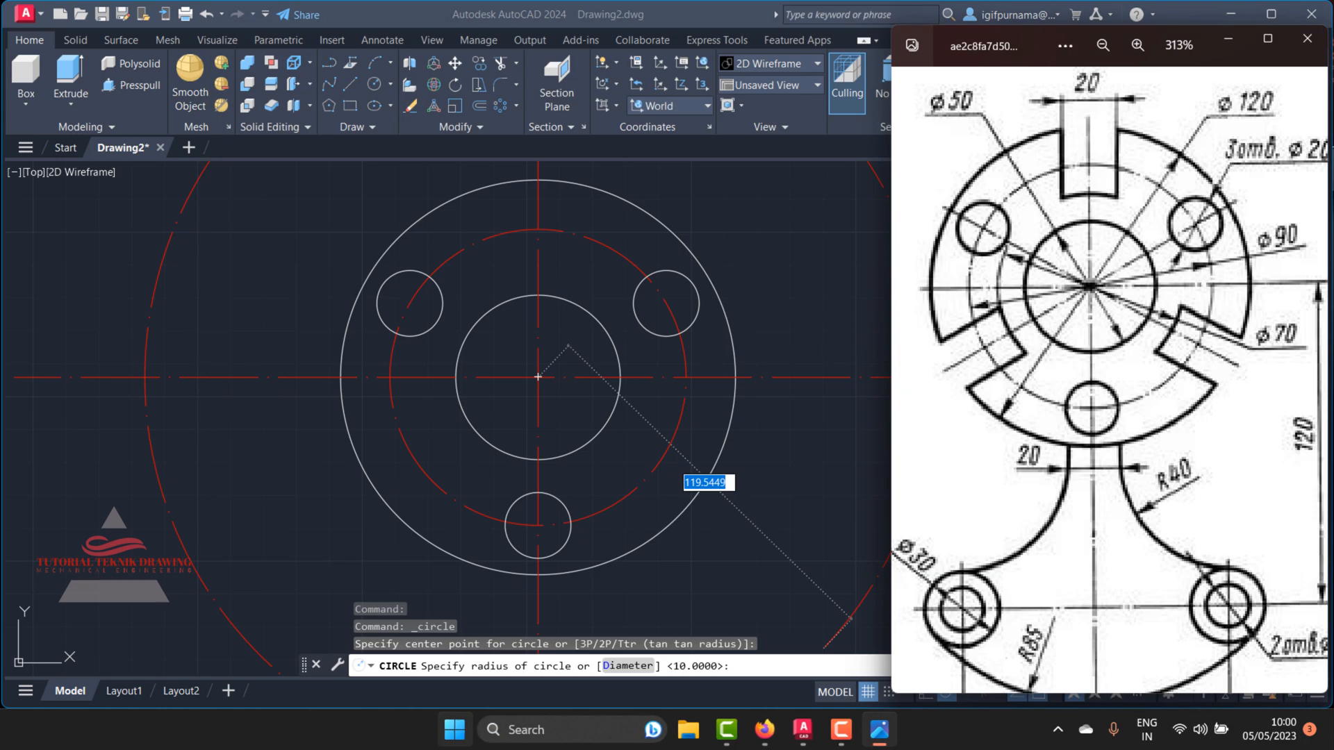
Step: Switch to Calculator and divide the 70 diameter by 2 to obtain the circle's radius
click(528, 730)
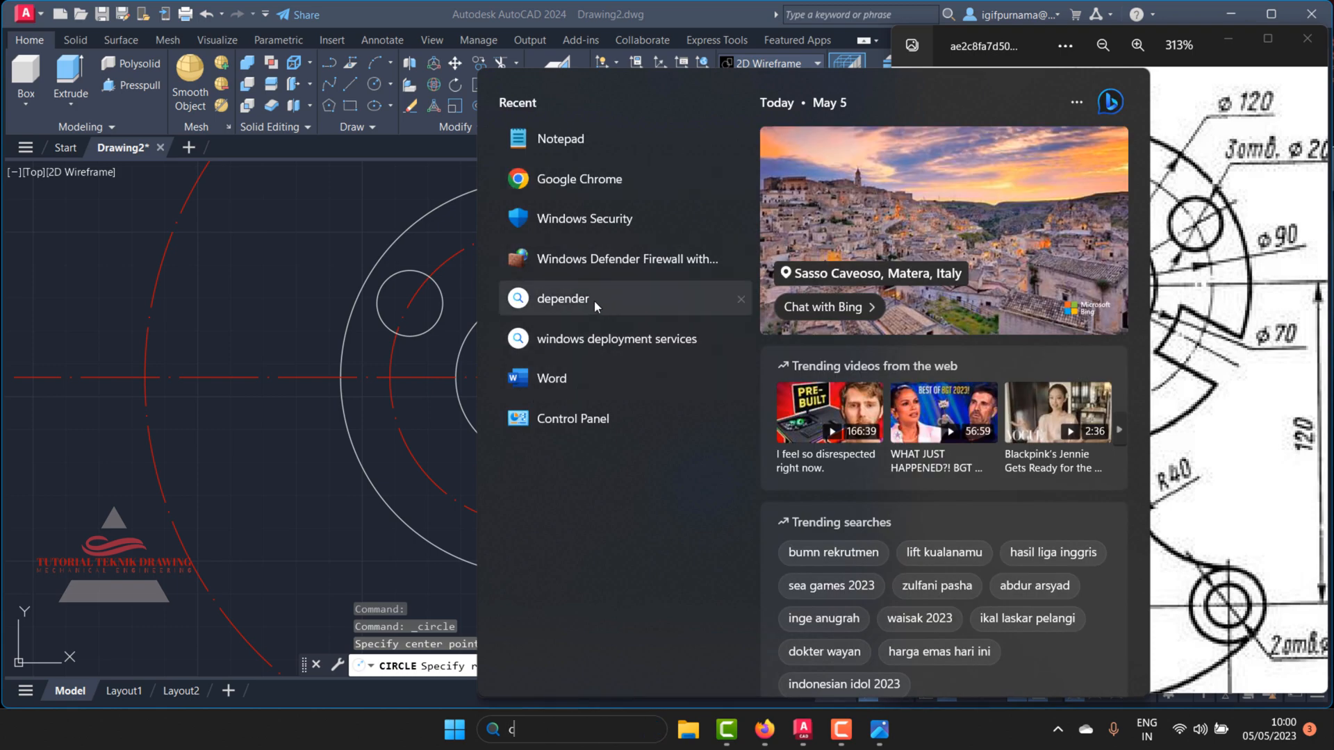
text(c)
click(574, 194)
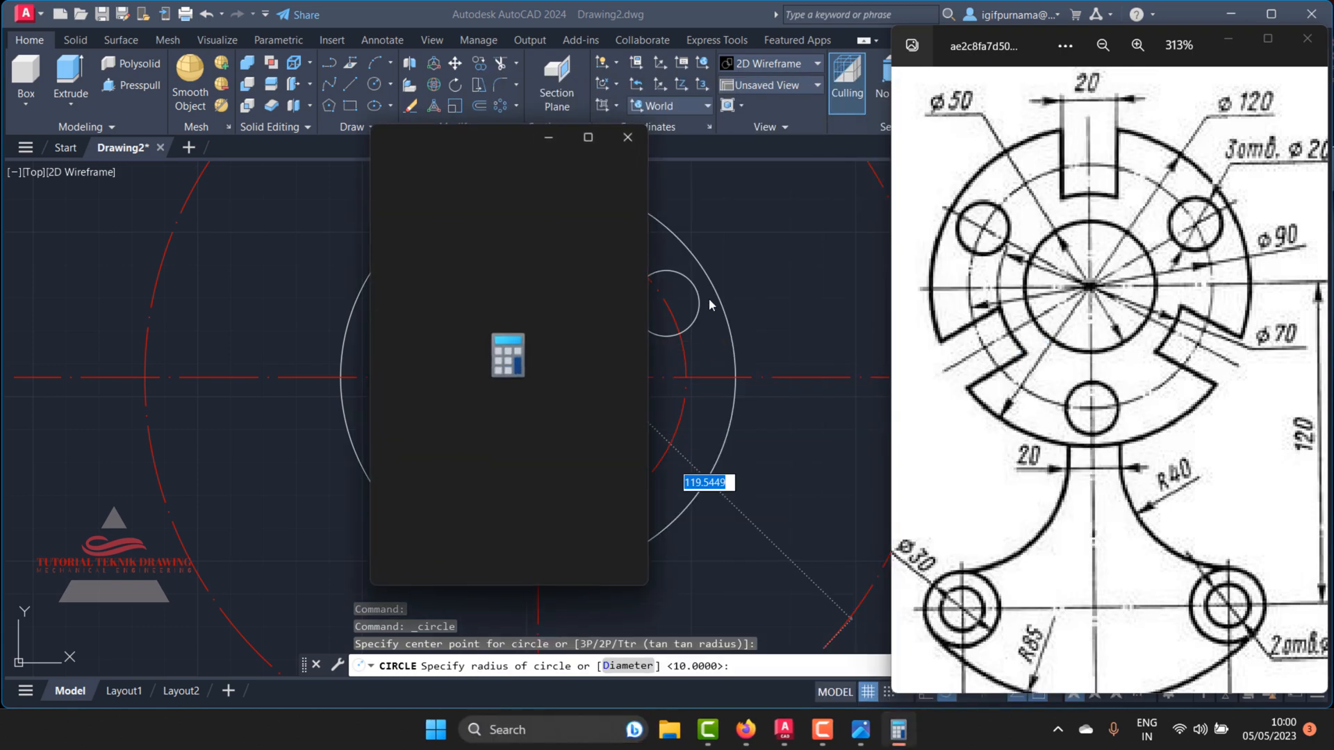
click(407, 425)
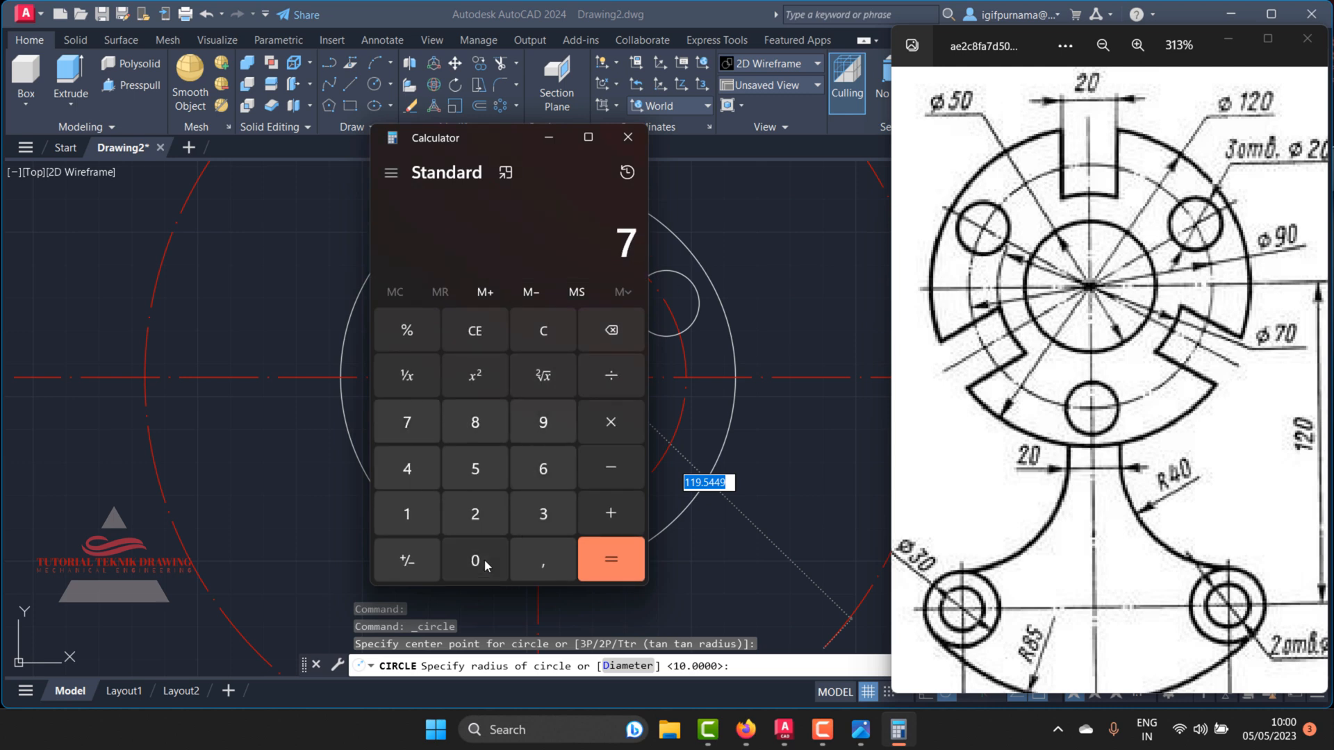
click(475, 560)
click(611, 375)
click(475, 515)
click(611, 559)
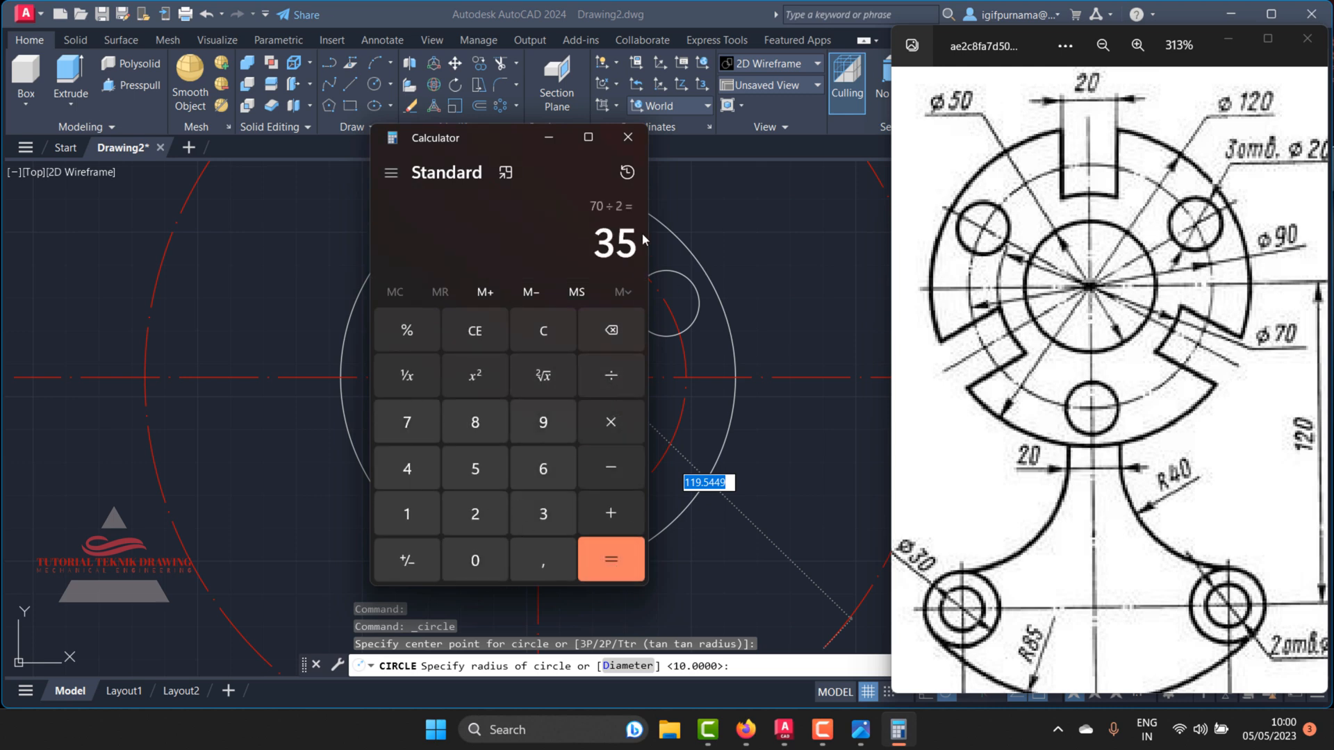
click(549, 137)
Step: Switch back to AutoCAD and complete the circle with a radius of 35
key(alt+Tab)
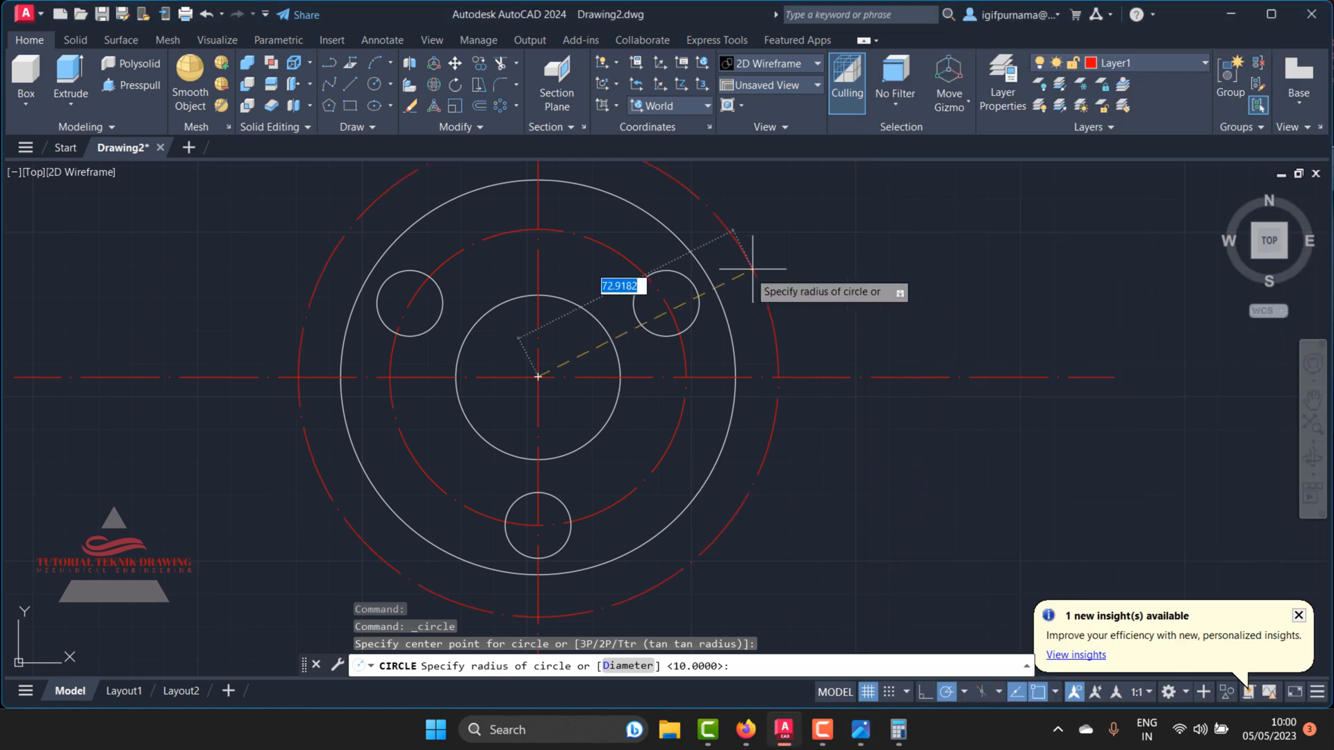
text(35)
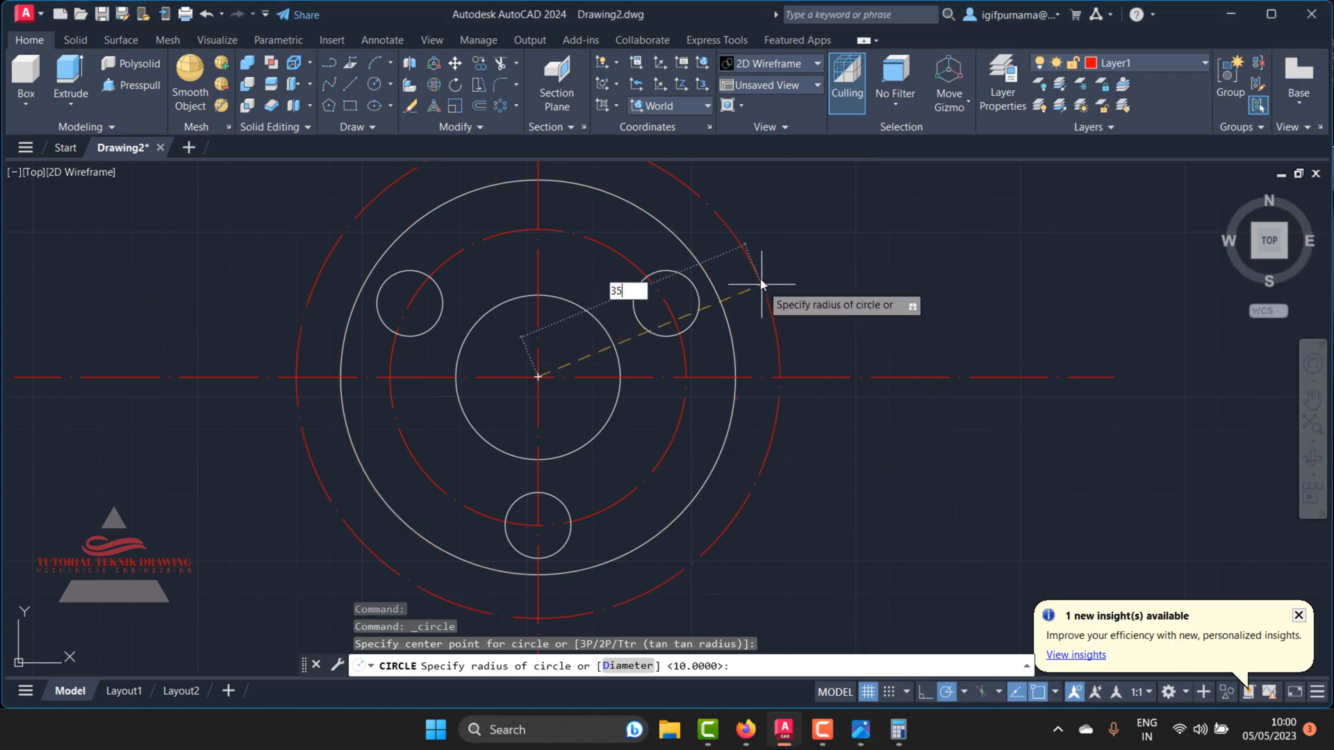
key(Return)
scroll(514, 269, up, 4)
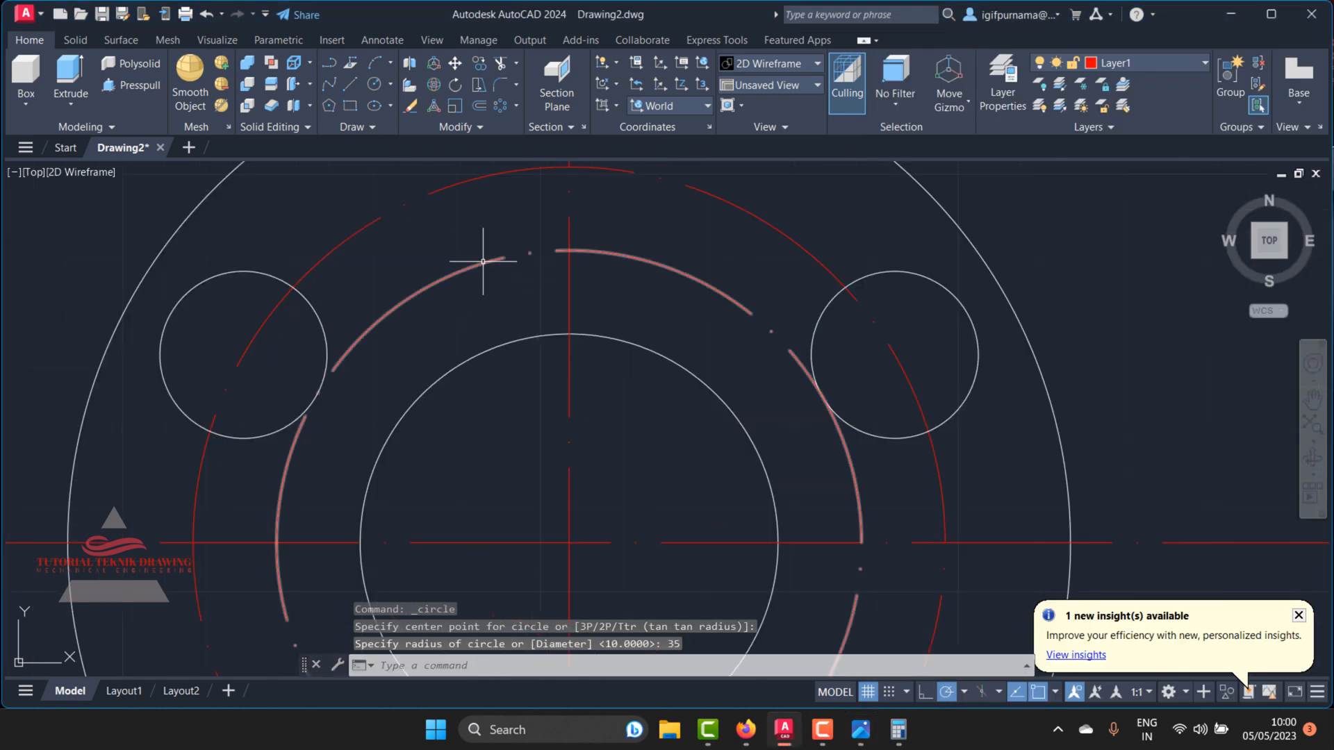
scroll(603, 253, down, 4)
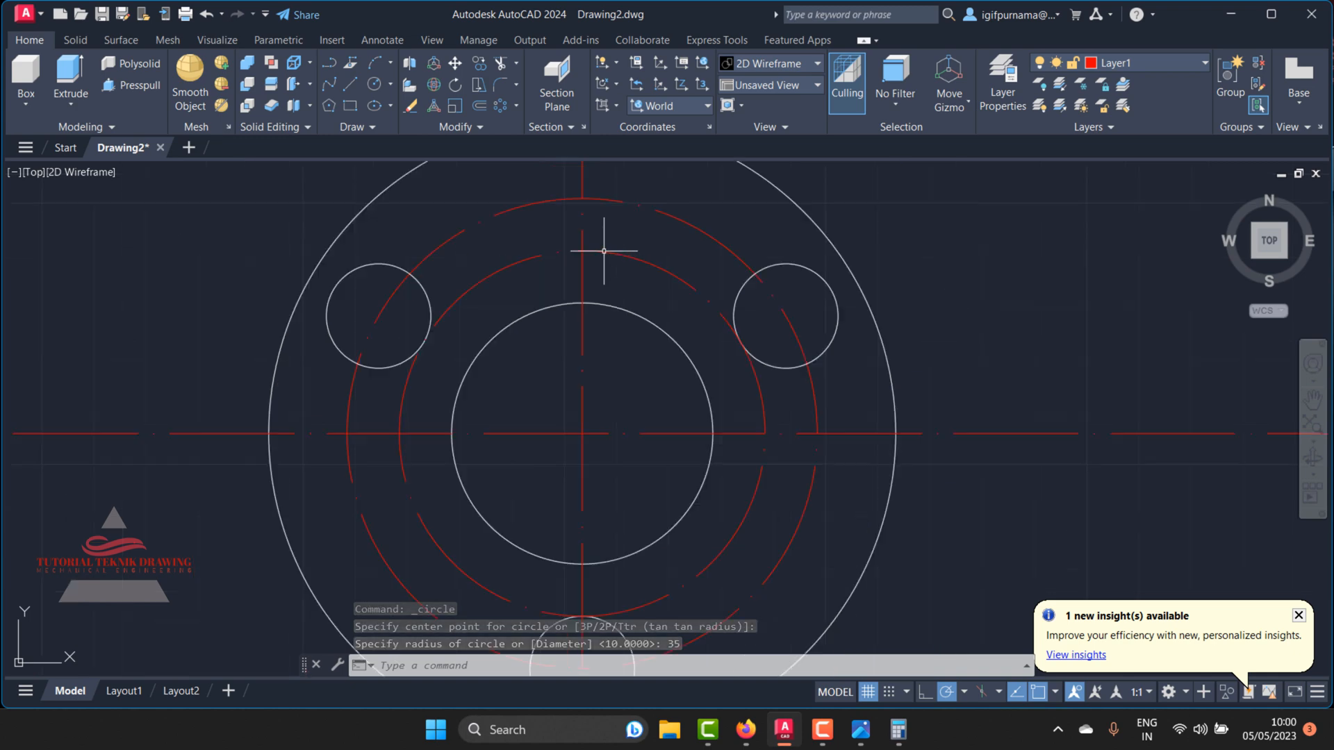
Step: Check the upper slot in the reference image, then draw a vertical line on layer 0 in the empty space right of the disc
click(859, 731)
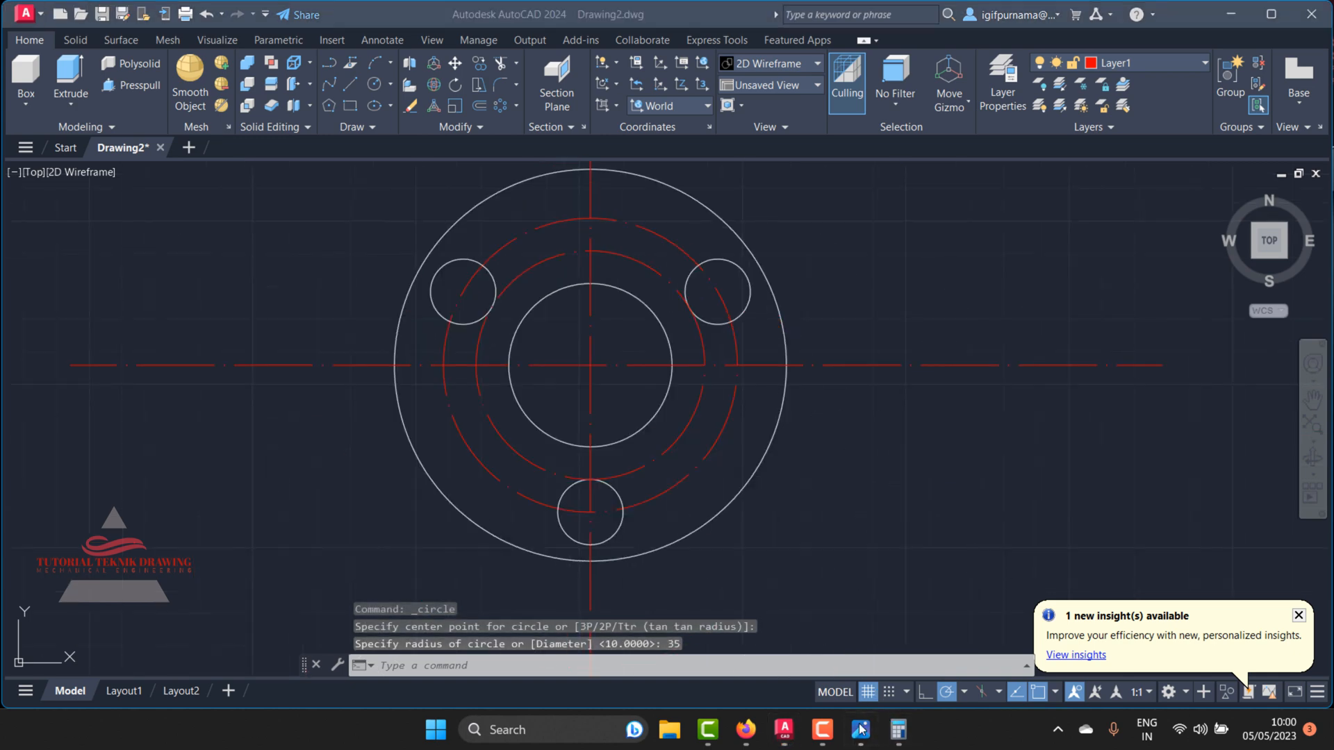
scroll(1082, 229, up, 3)
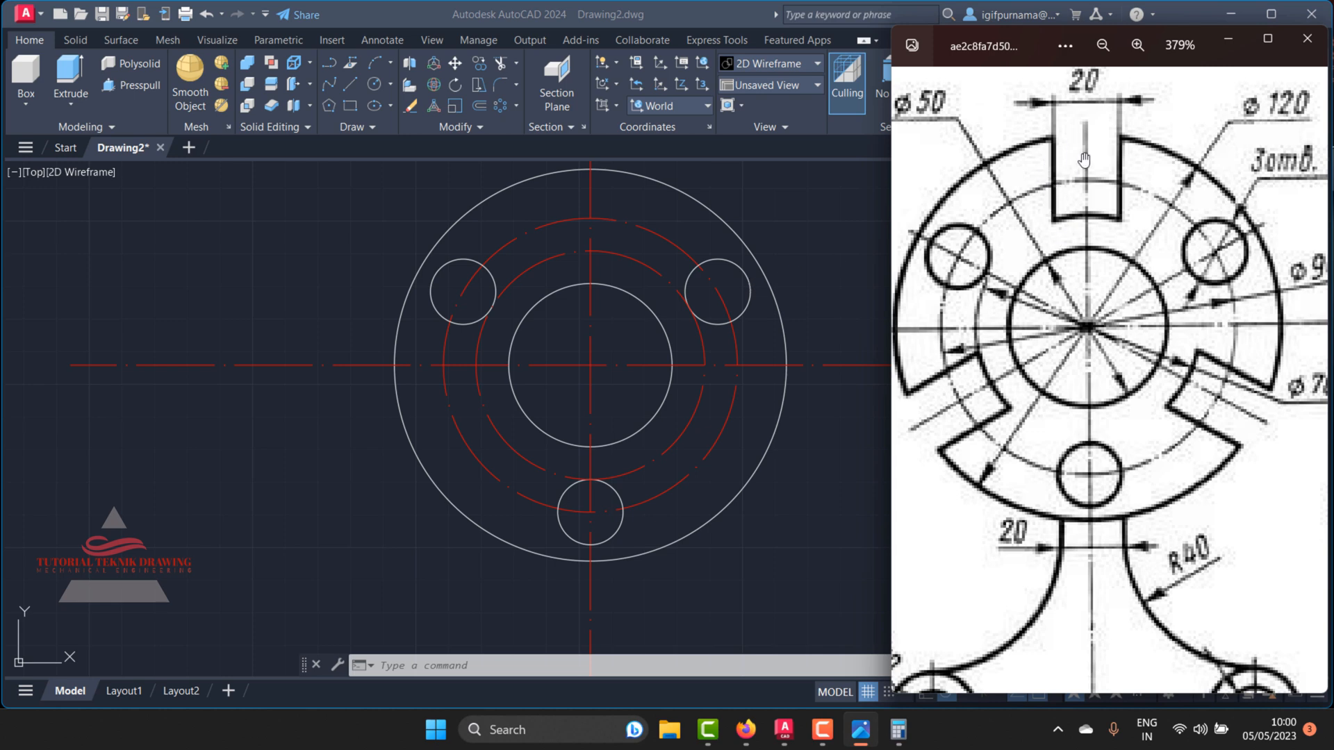
click(828, 170)
click(1115, 63)
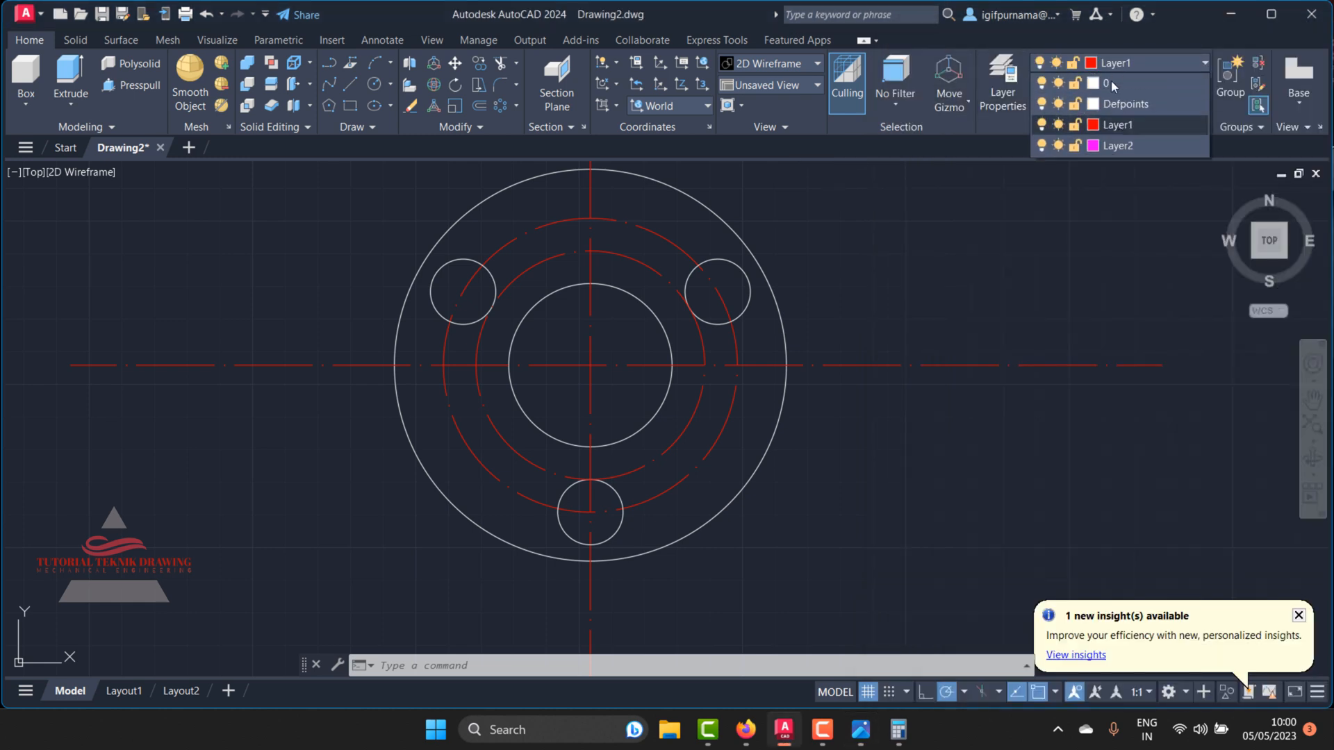
click(1123, 81)
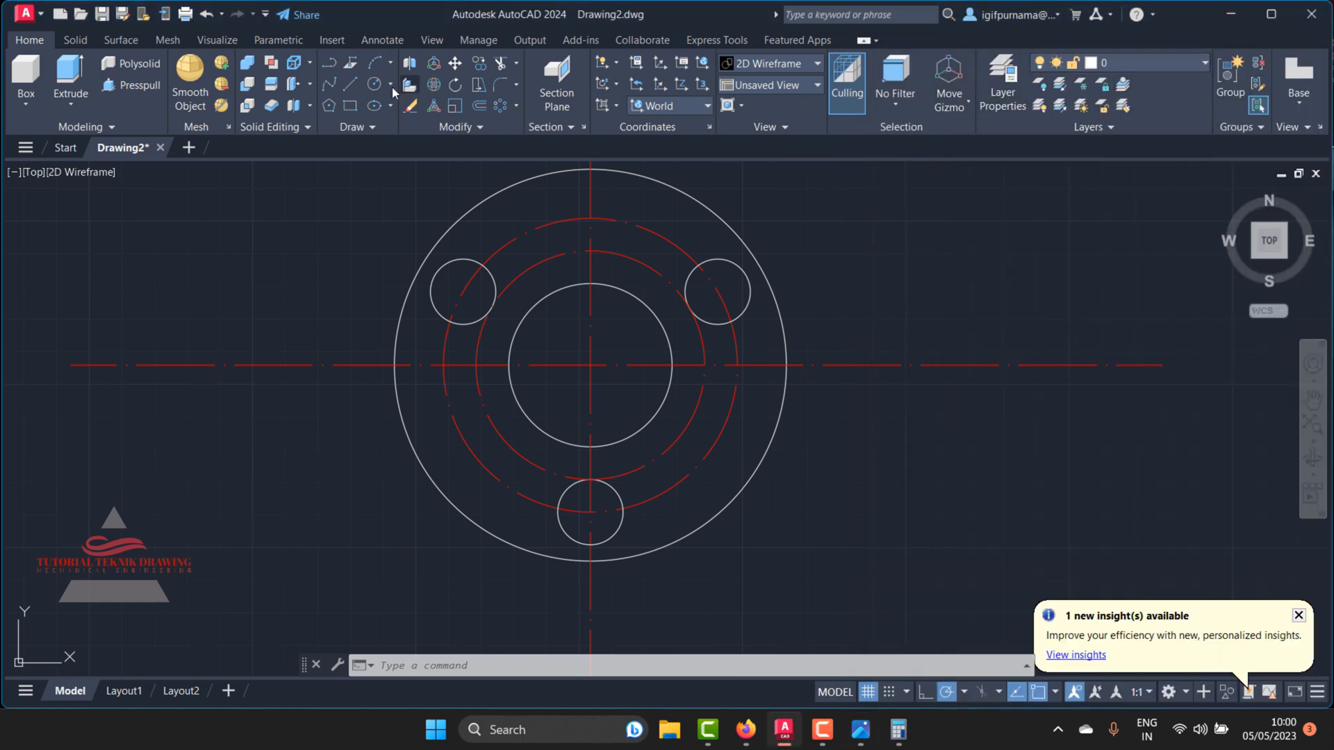
click(352, 83)
click(858, 198)
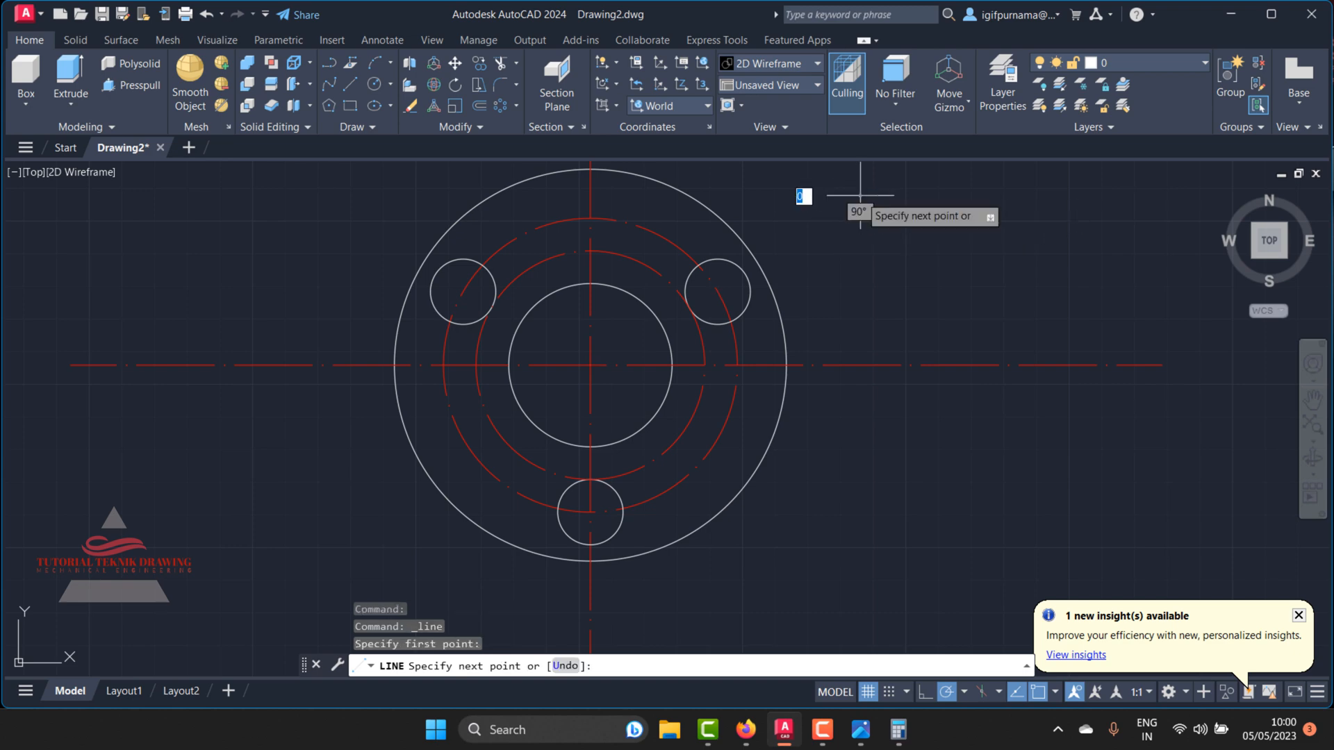
click(860, 343)
right_click(860, 343)
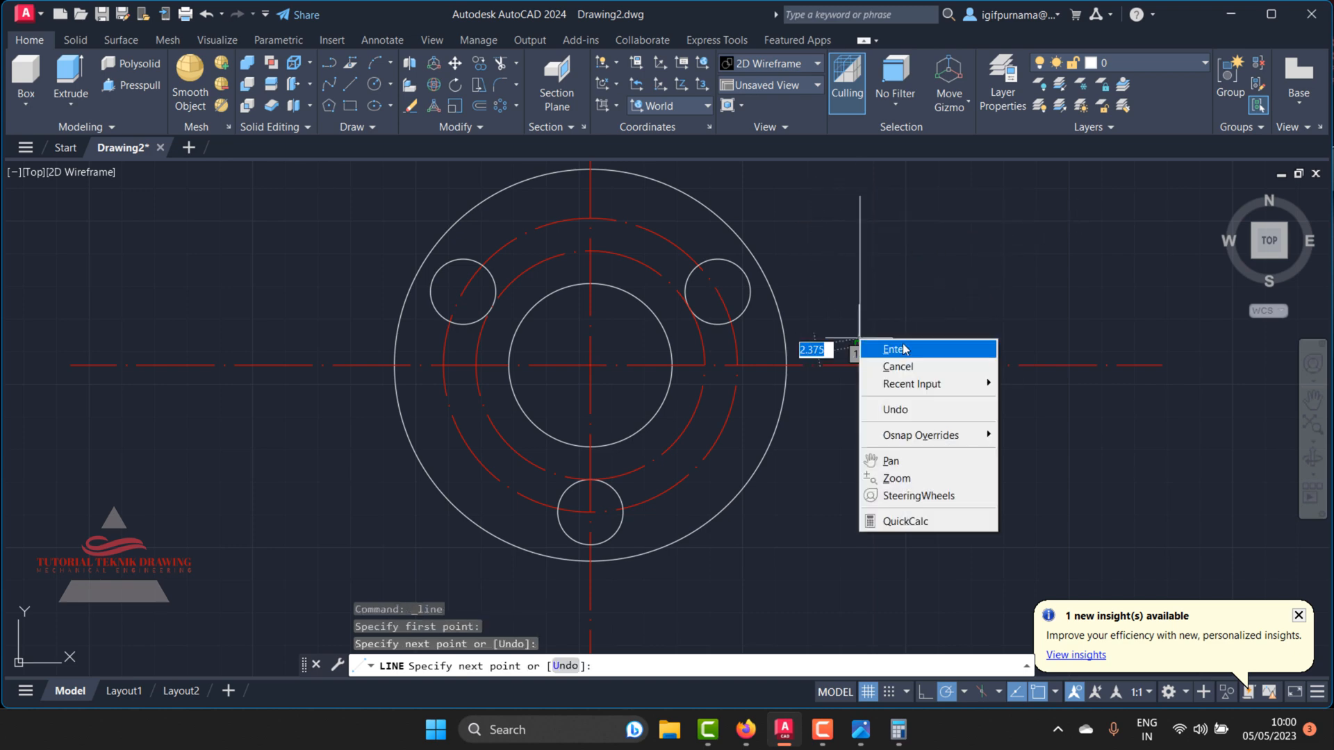
click(894, 345)
Step: Move the loose vertical line by its upper endpoint onto the vertical centre line, just above the disc's outer circle
scroll(658, 378, up, 3)
scroll(658, 378, down, 5)
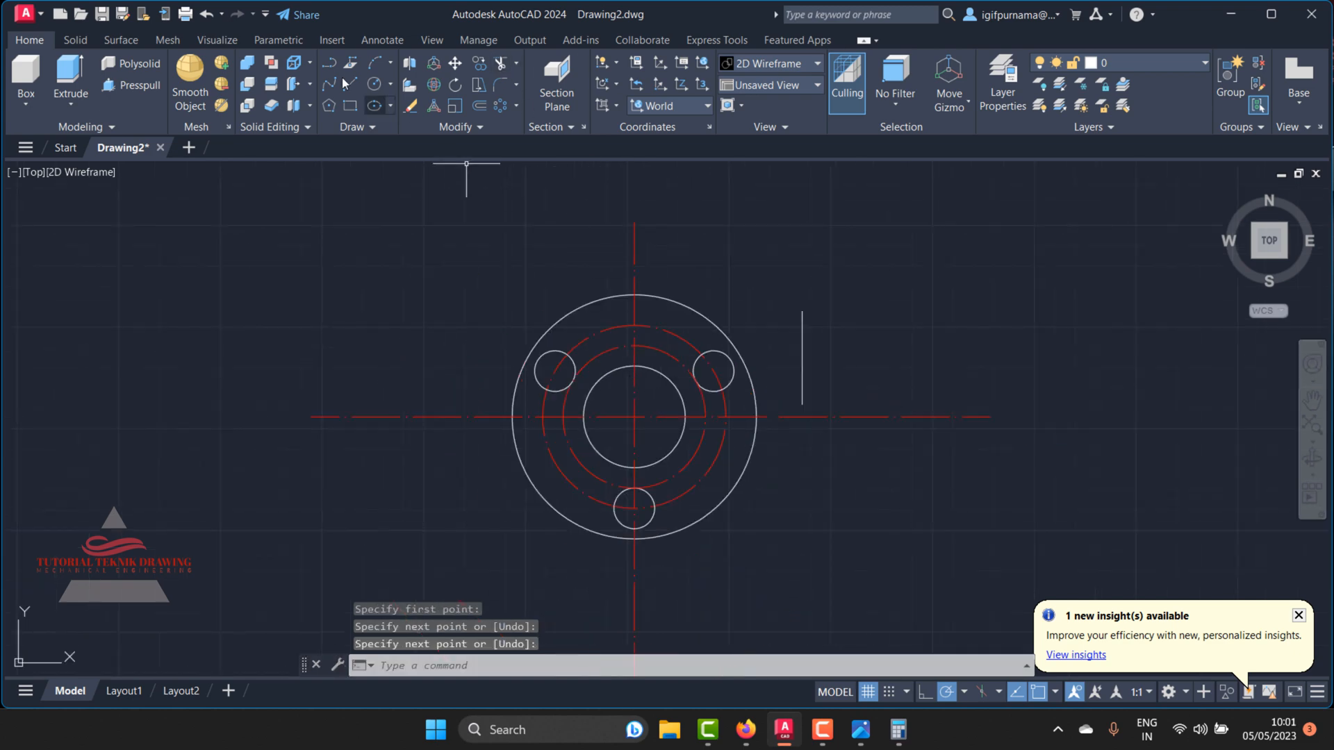
click(453, 68)
click(857, 308)
click(799, 310)
scroll(810, 309, up, 4)
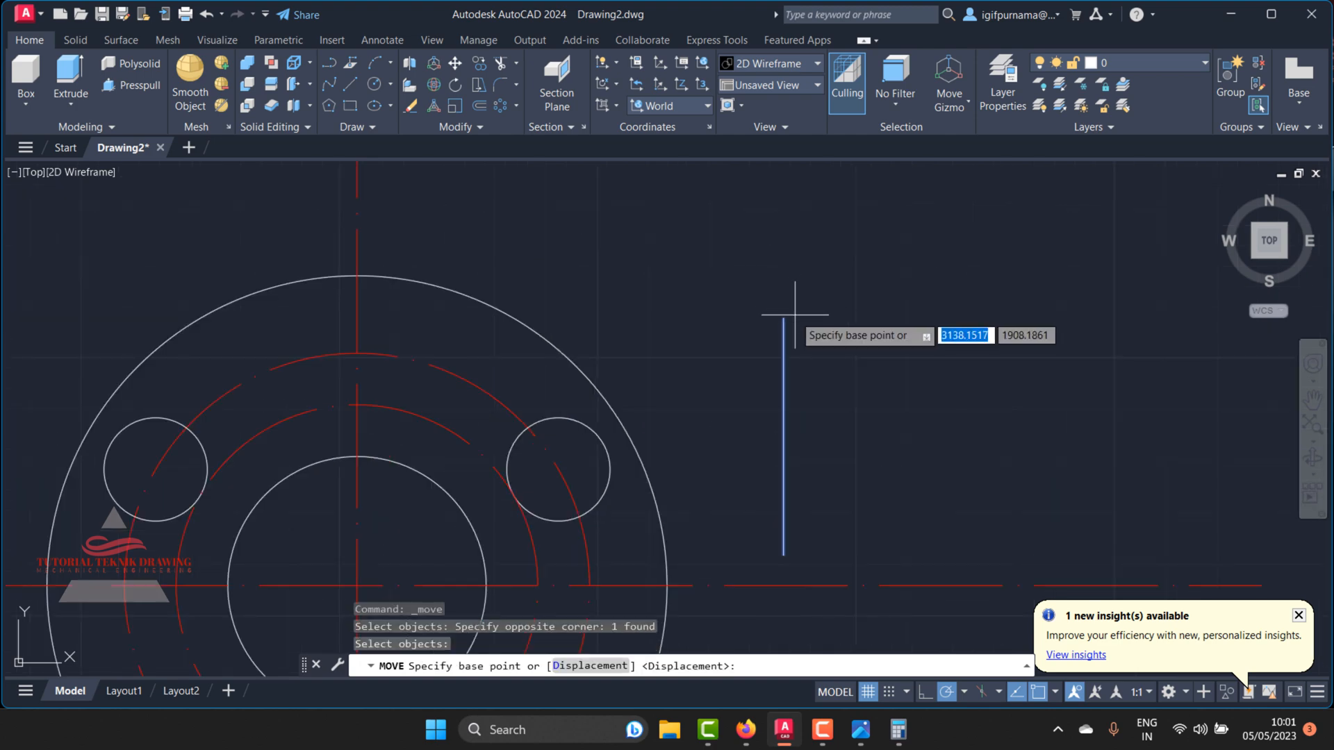
click(784, 318)
scroll(783, 322, down, 4)
scroll(577, 268, up, 4)
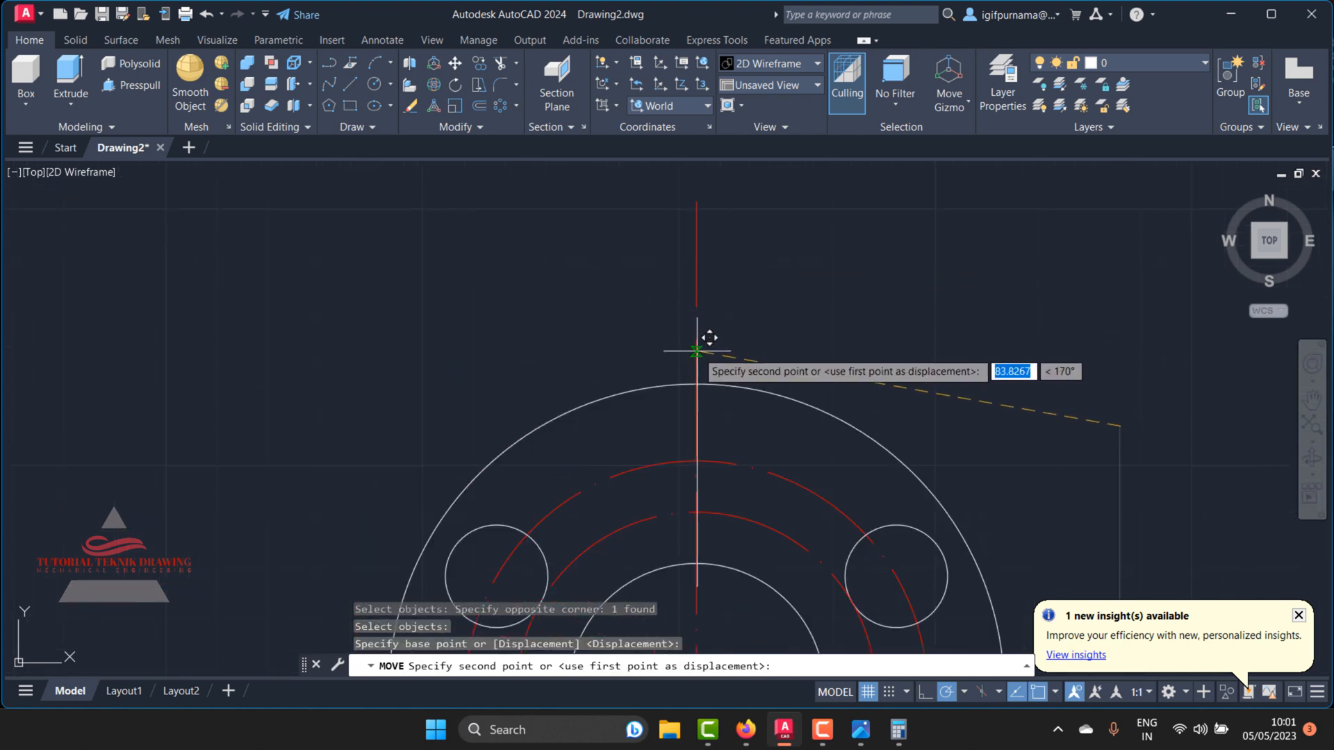
click(697, 351)
middle_drag(696, 350, 677, 346)
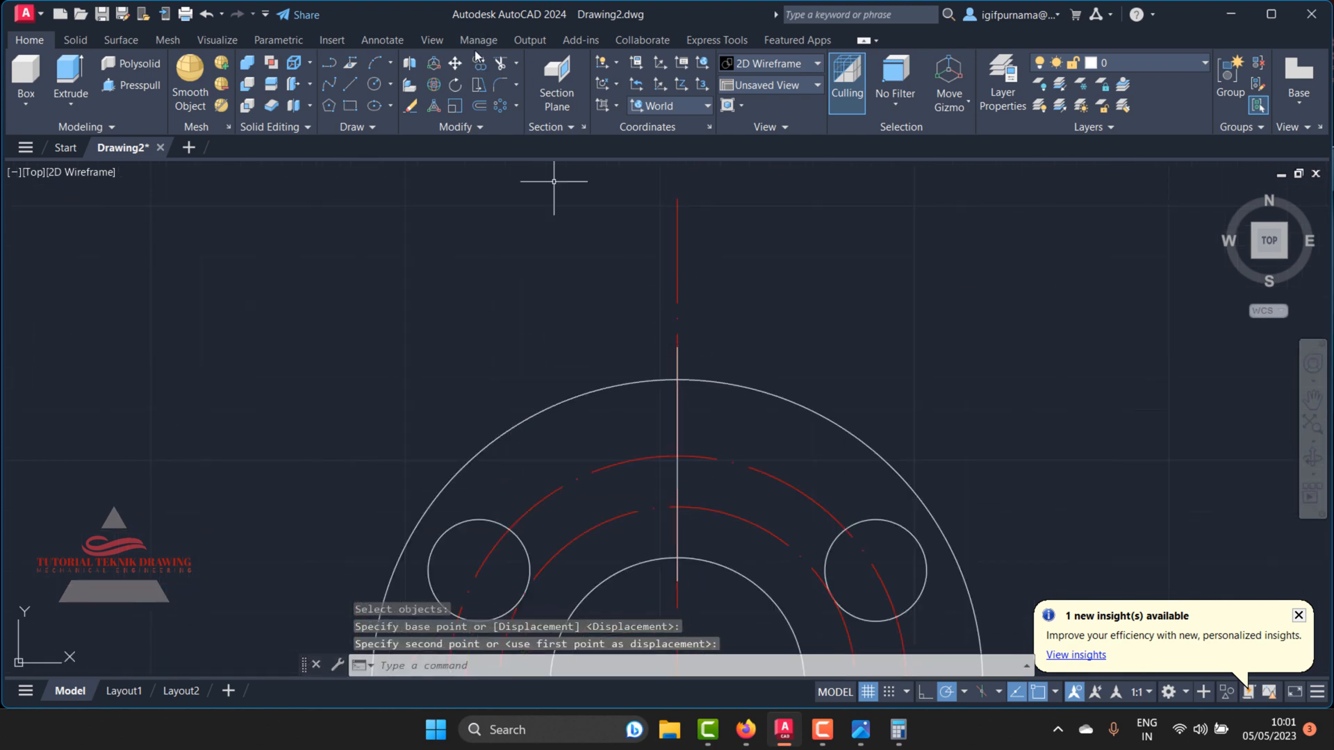
Step: Move the white vertical line horizontally 10 to the right of the vertical centre line
click(456, 64)
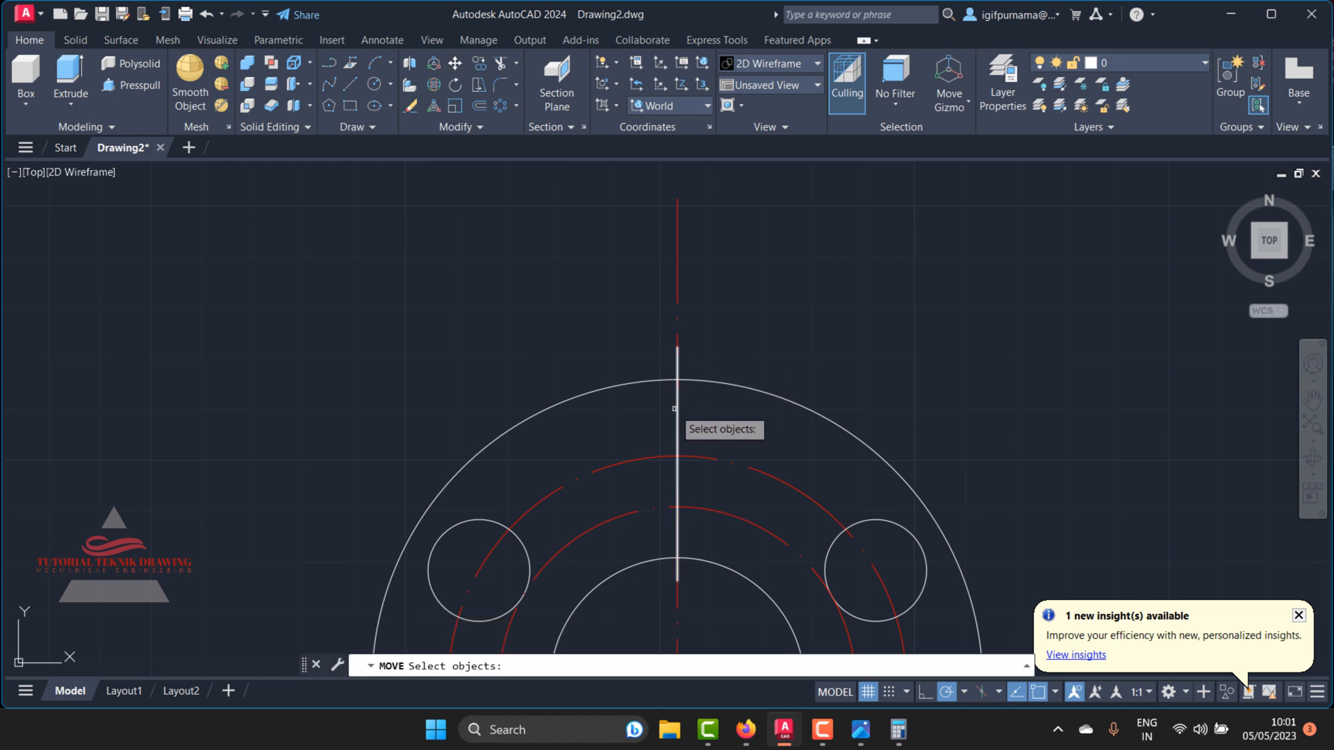
click(676, 409)
key(Return)
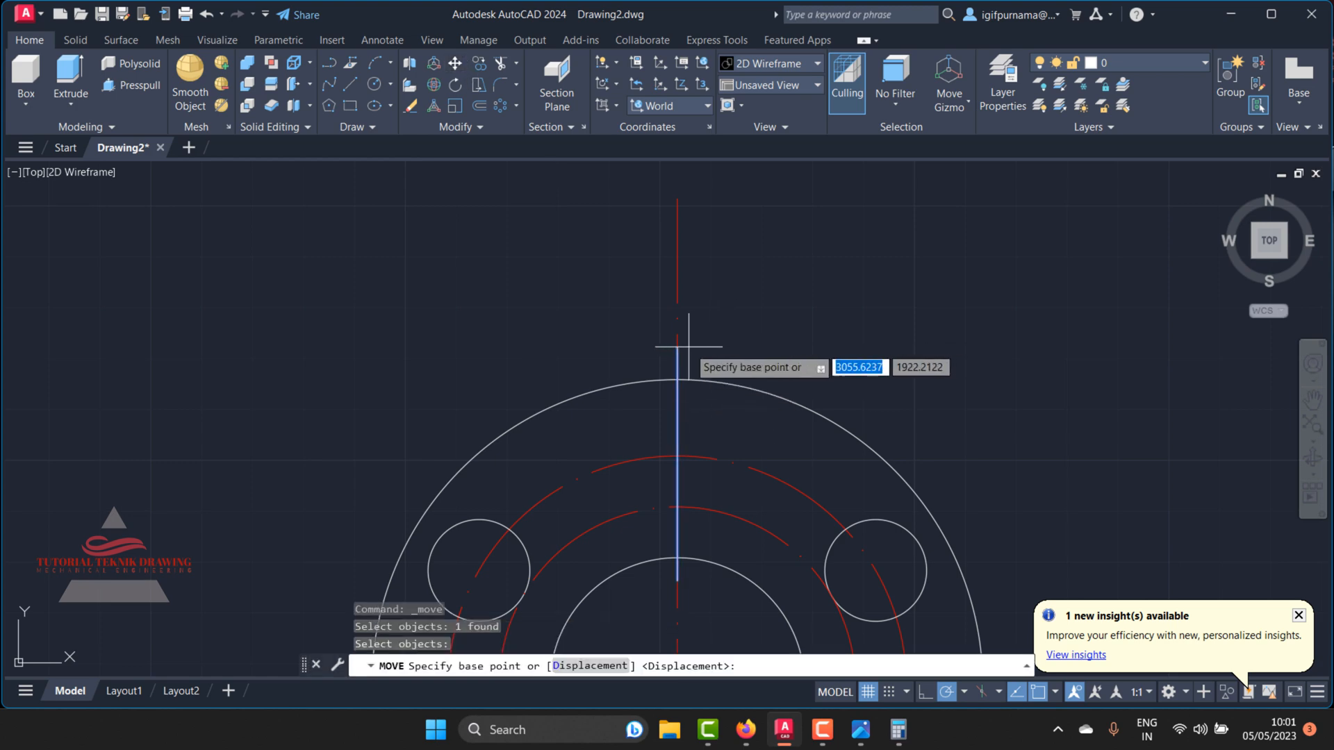
click(678, 347)
click(860, 729)
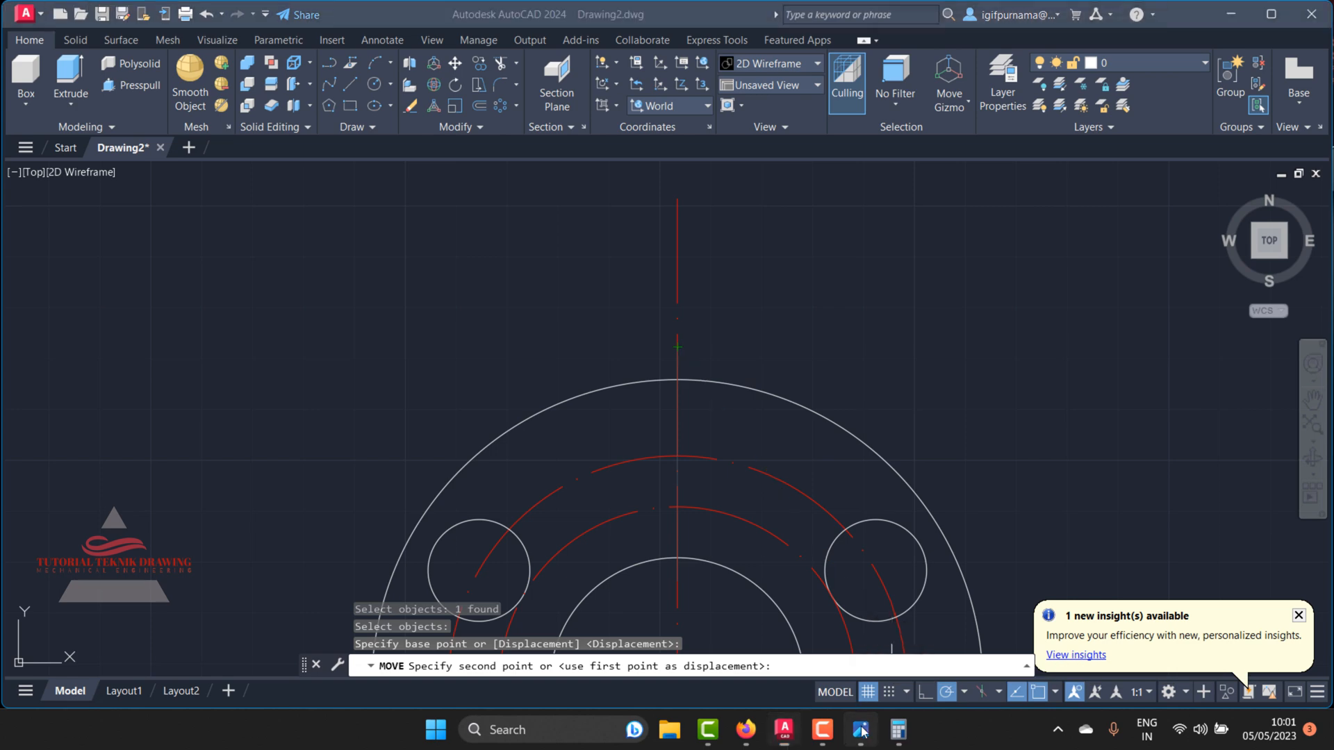
click(1228, 40)
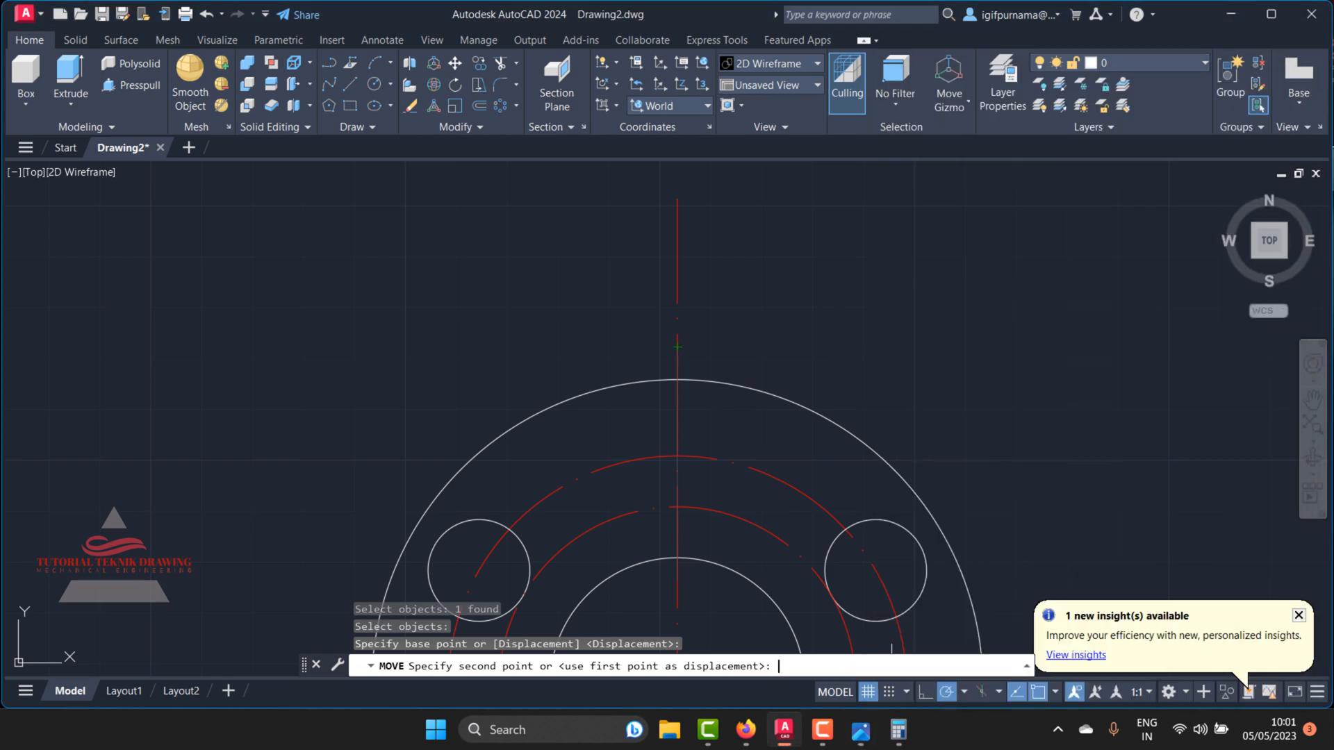
text(10)
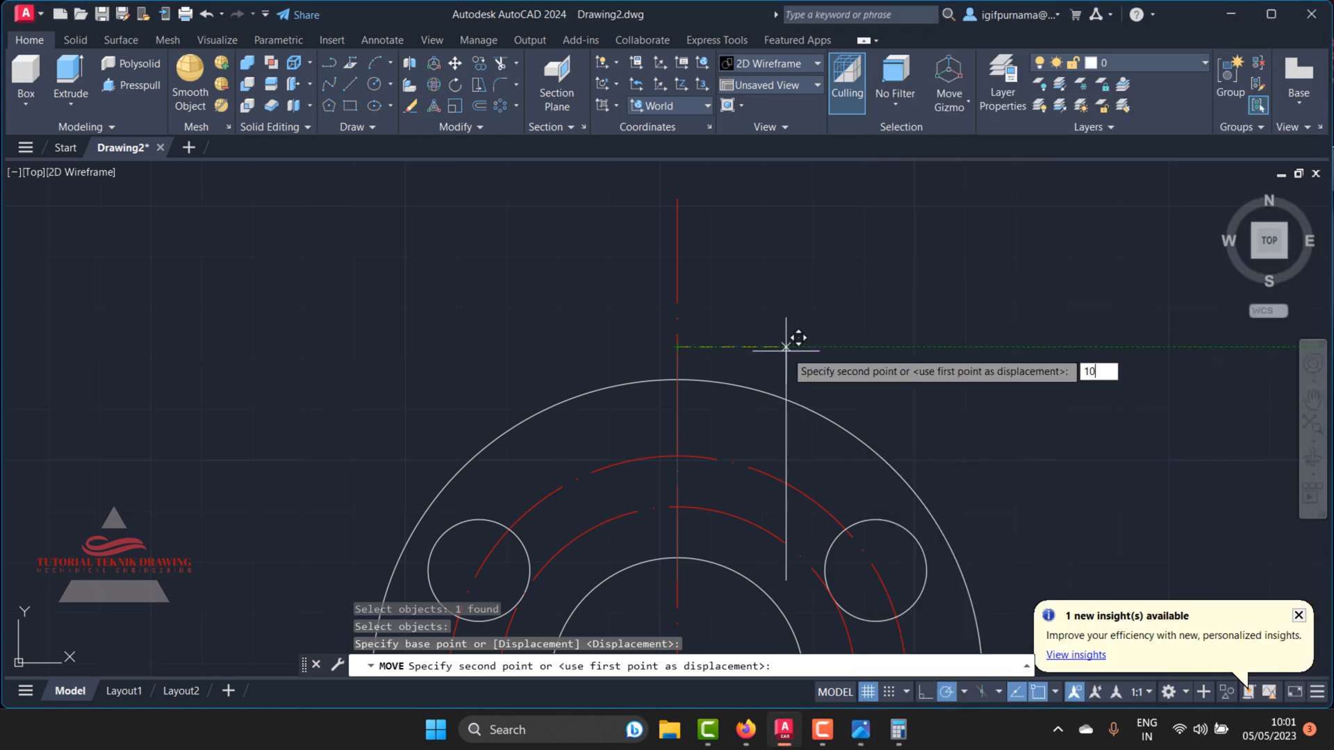
key(Return)
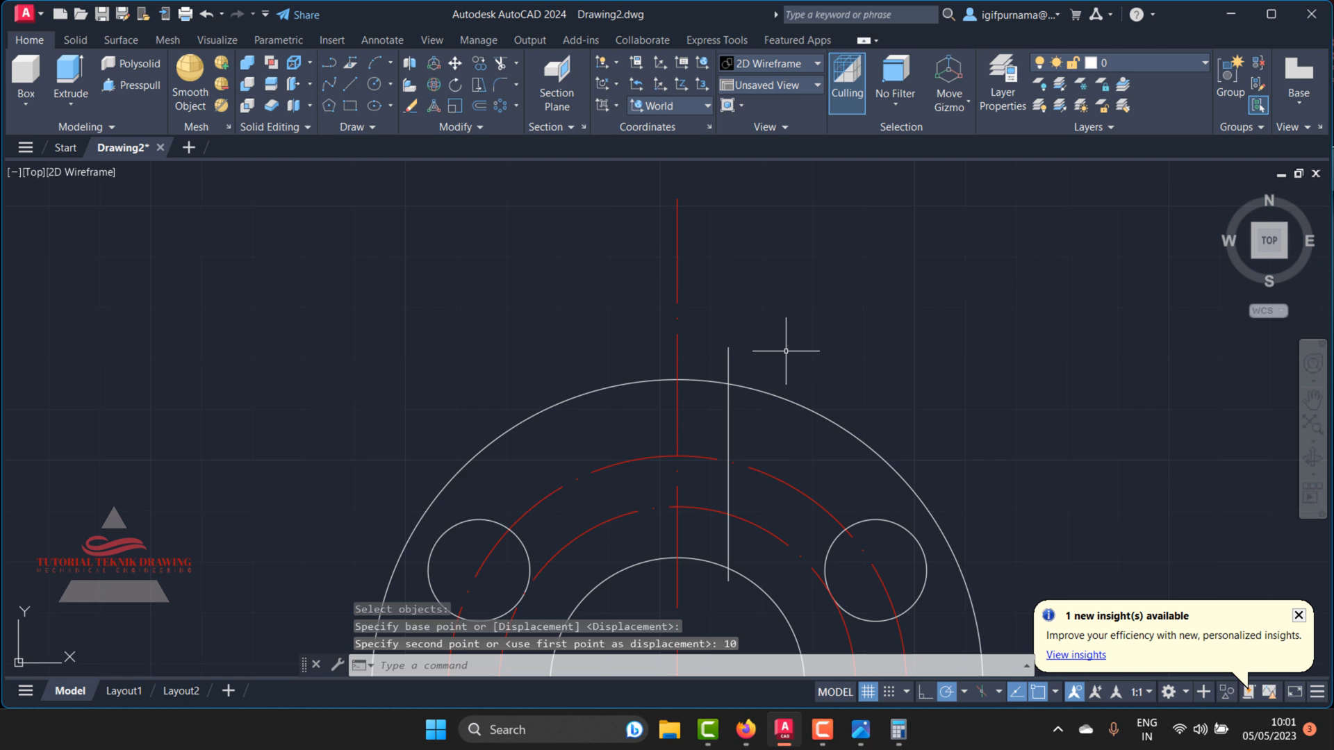
Step: Copy the offset vertical line horizontally 10 to the left, onto the vertical centre line
click(478, 64)
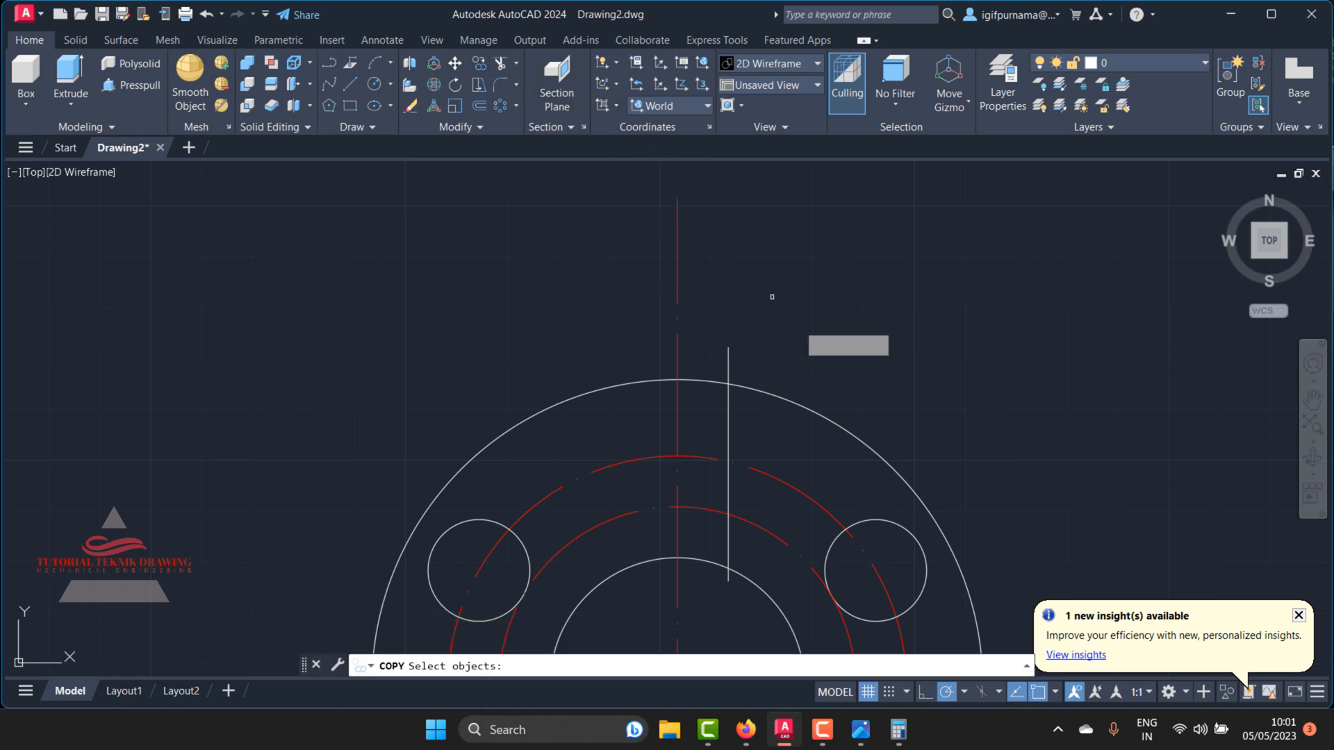
click(728, 352)
key(Return)
click(728, 353)
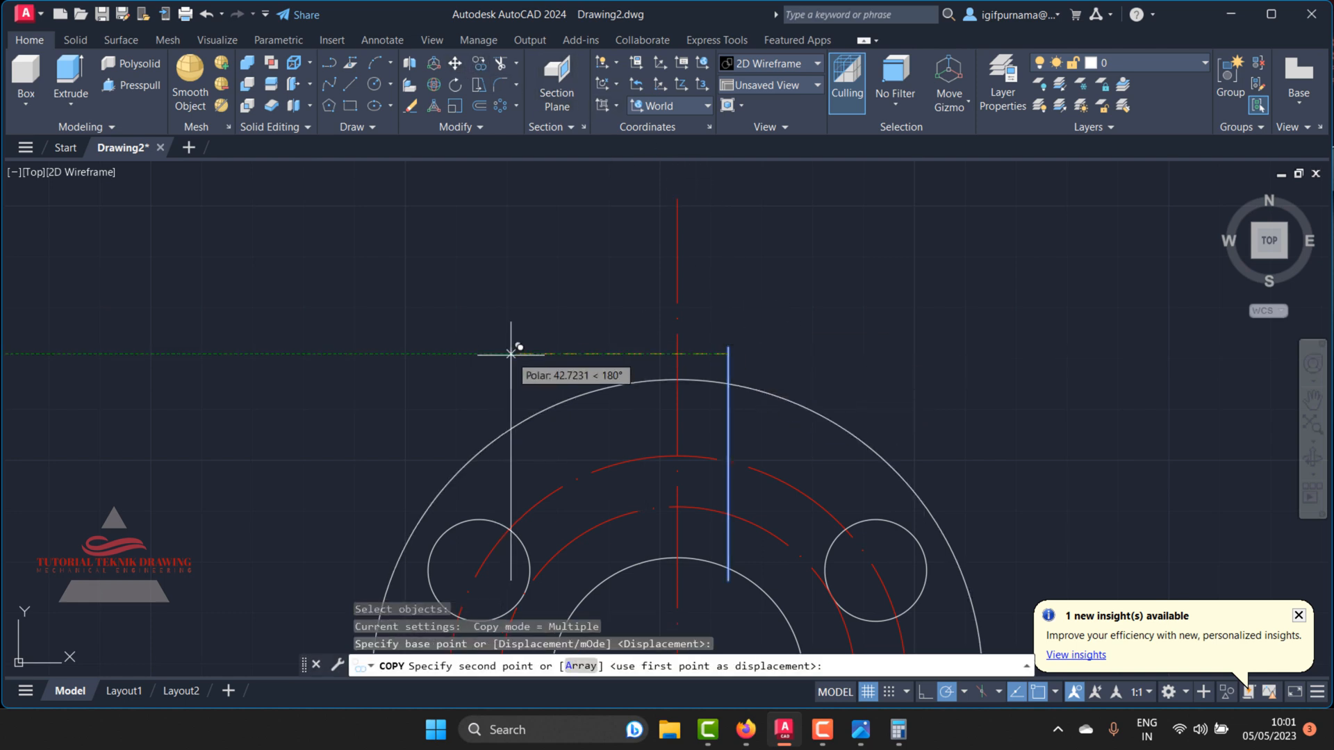
text(10)
key(Return)
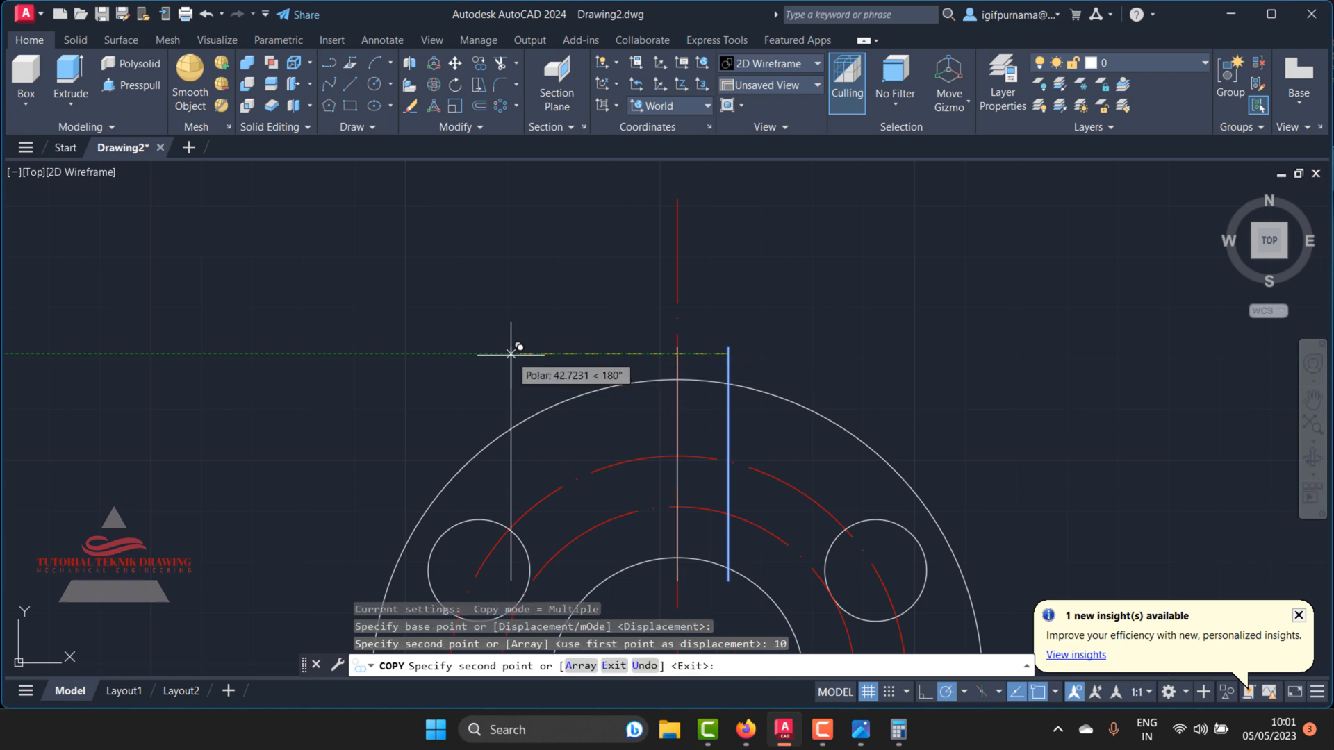
Step: Undo the 10 offset copy and copy the vertical line horizontally 20 to the other side of the vertical centre line instead
key(ctrl+z)
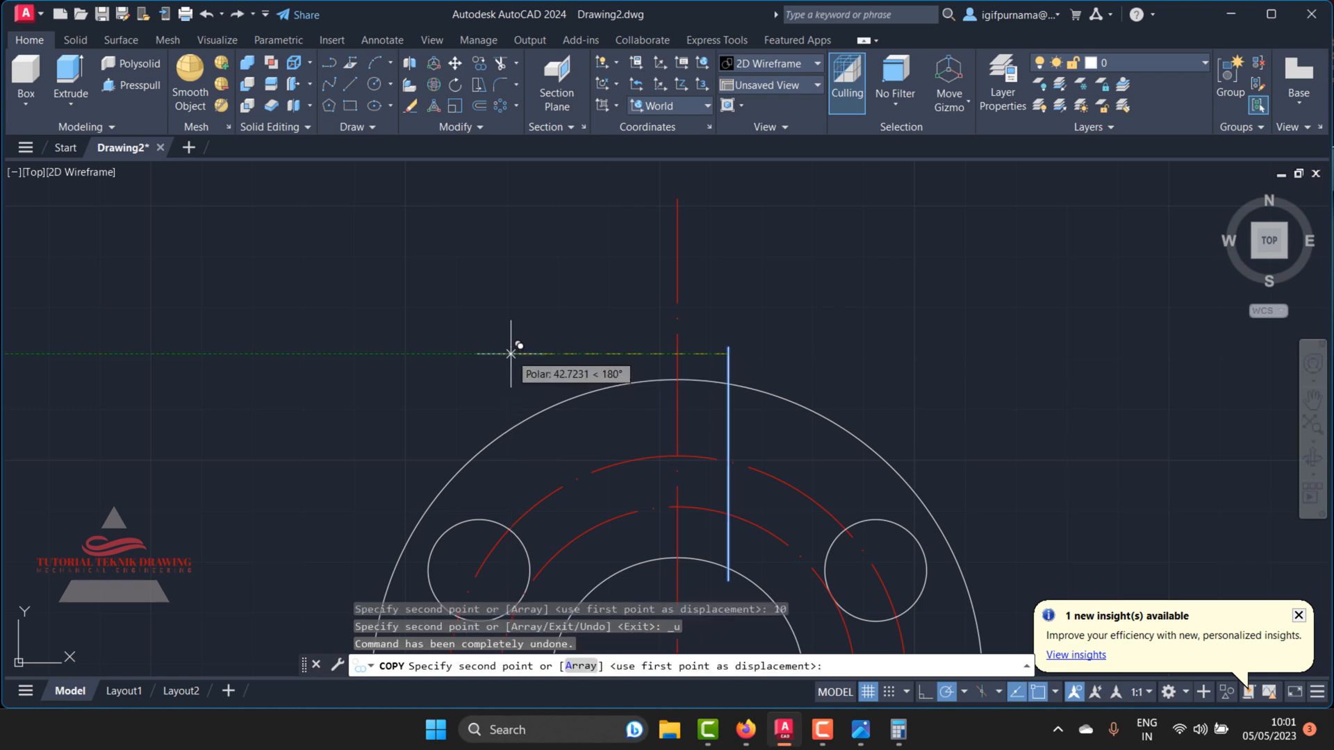
text(2)
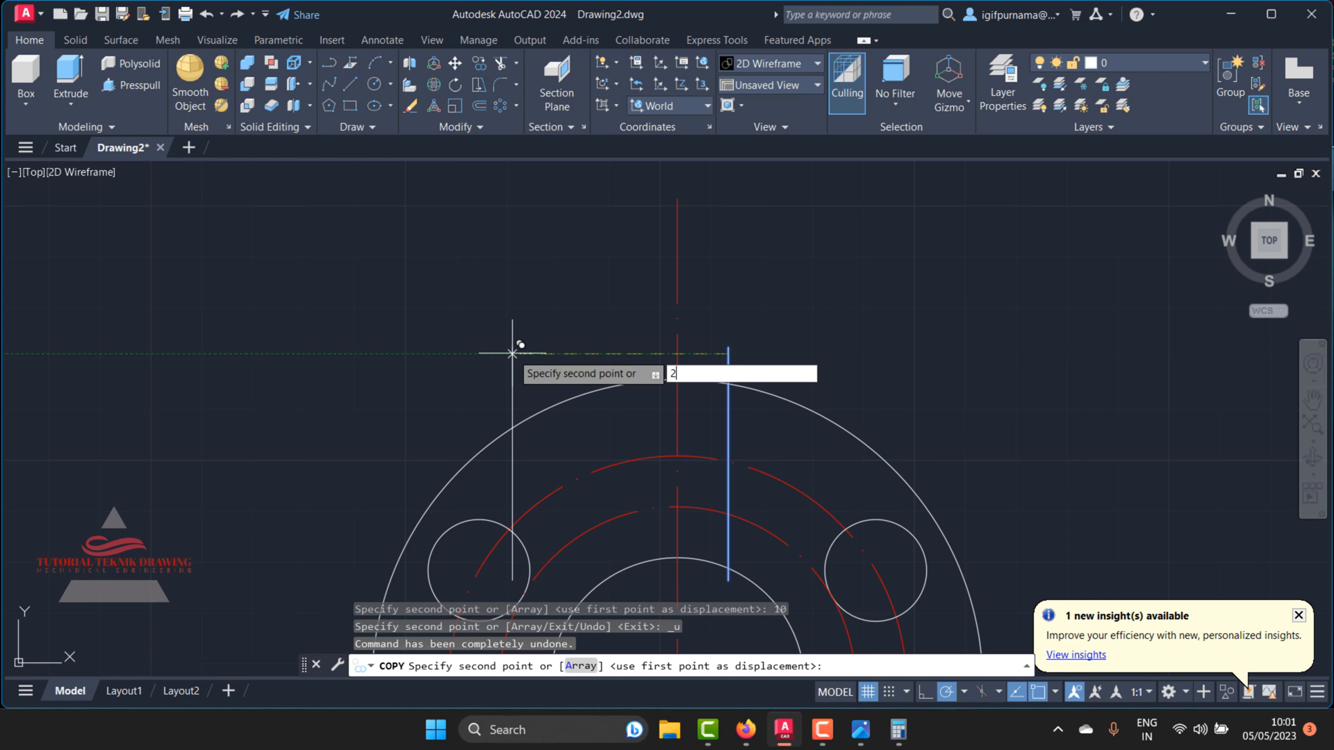
text(0)
key(Return)
key(Return)
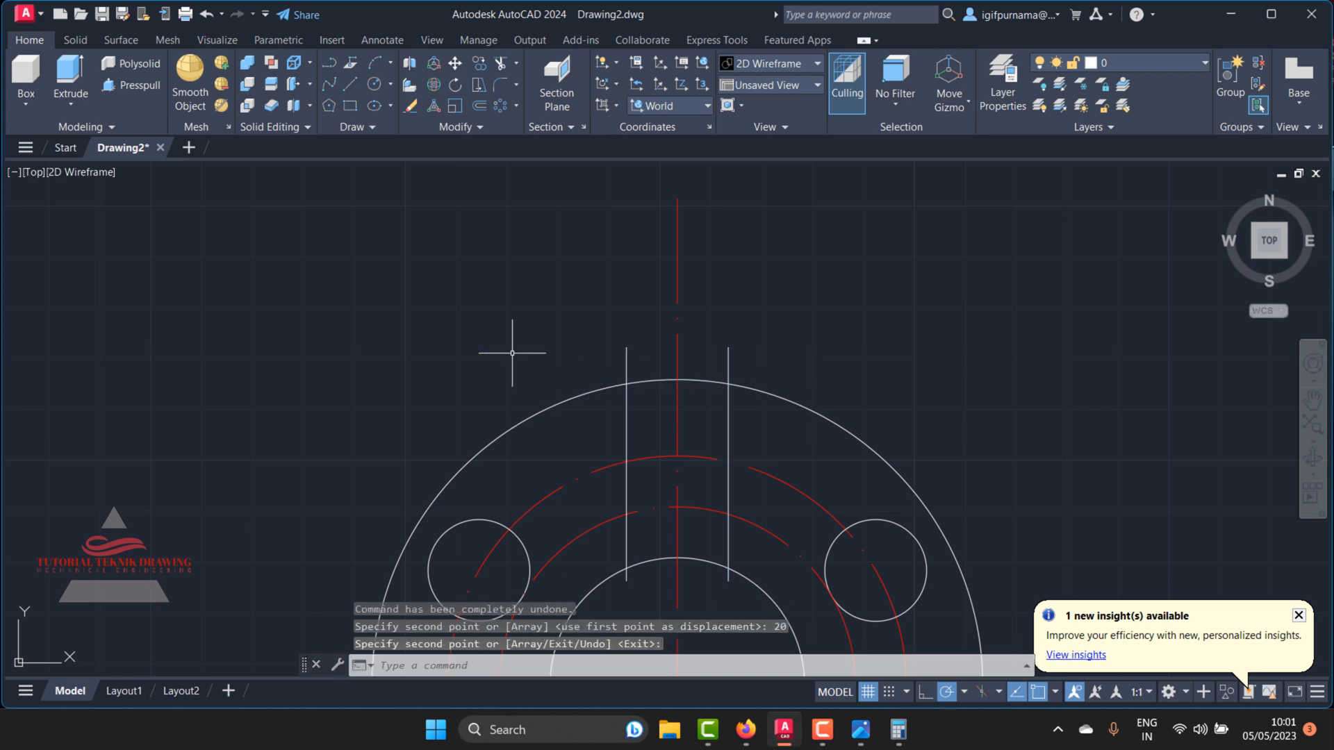
Step: Move the inner red dash-dot circle, just outside the central bore, to layer 0
scroll(678, 296, down, 2)
scroll(666, 399, up, 4)
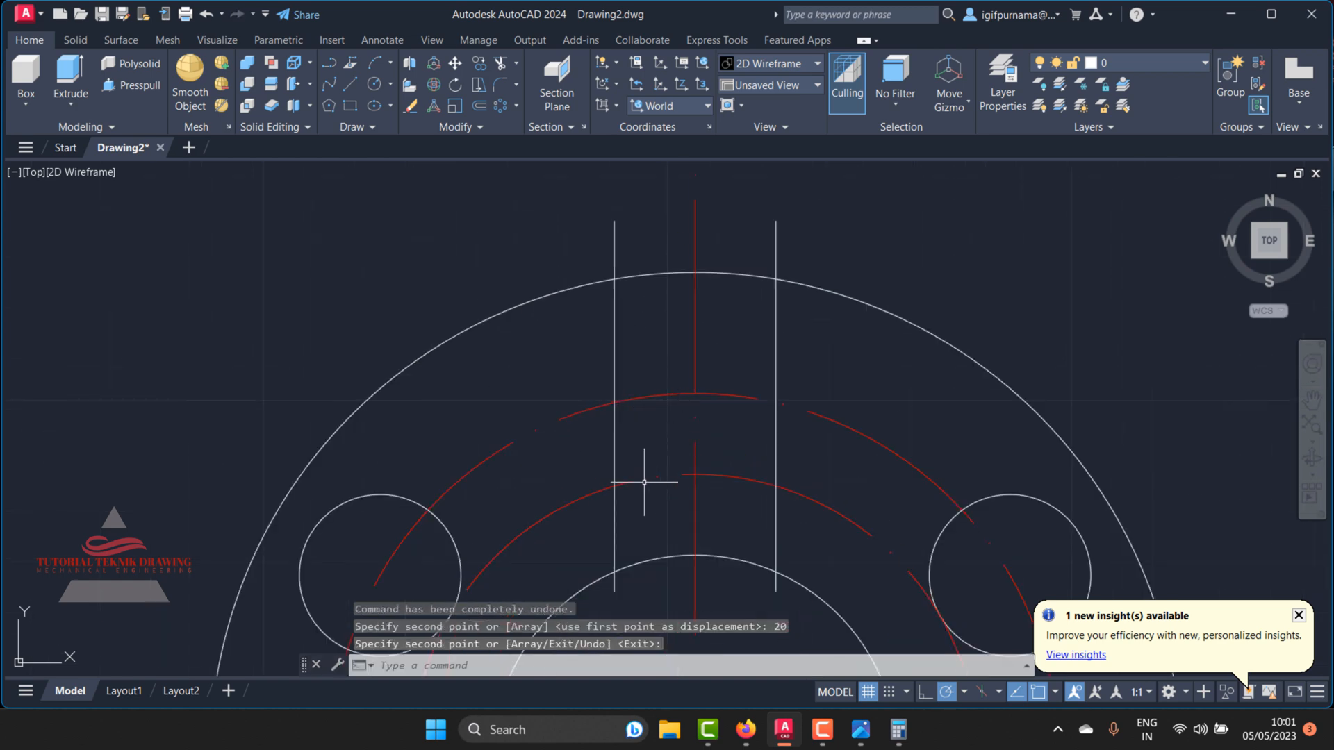
scroll(680, 428, down, 2)
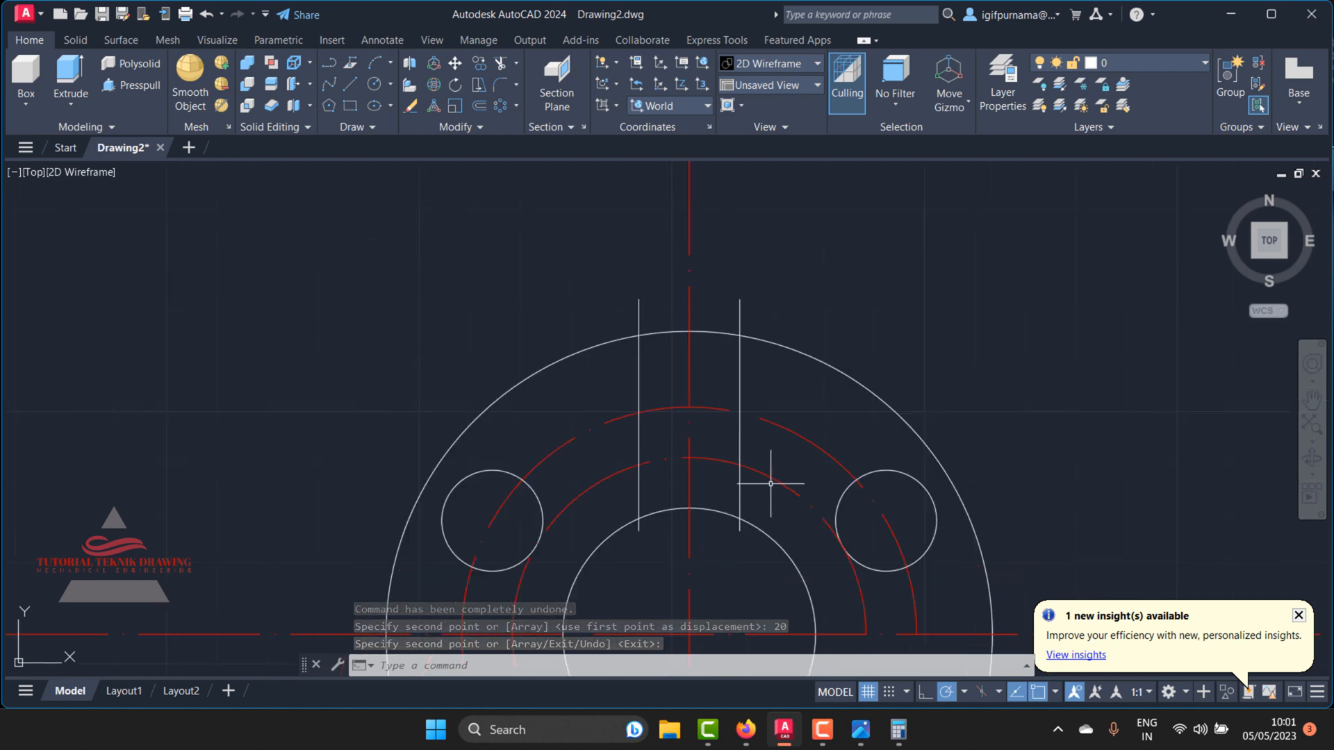
click(781, 480)
click(1151, 68)
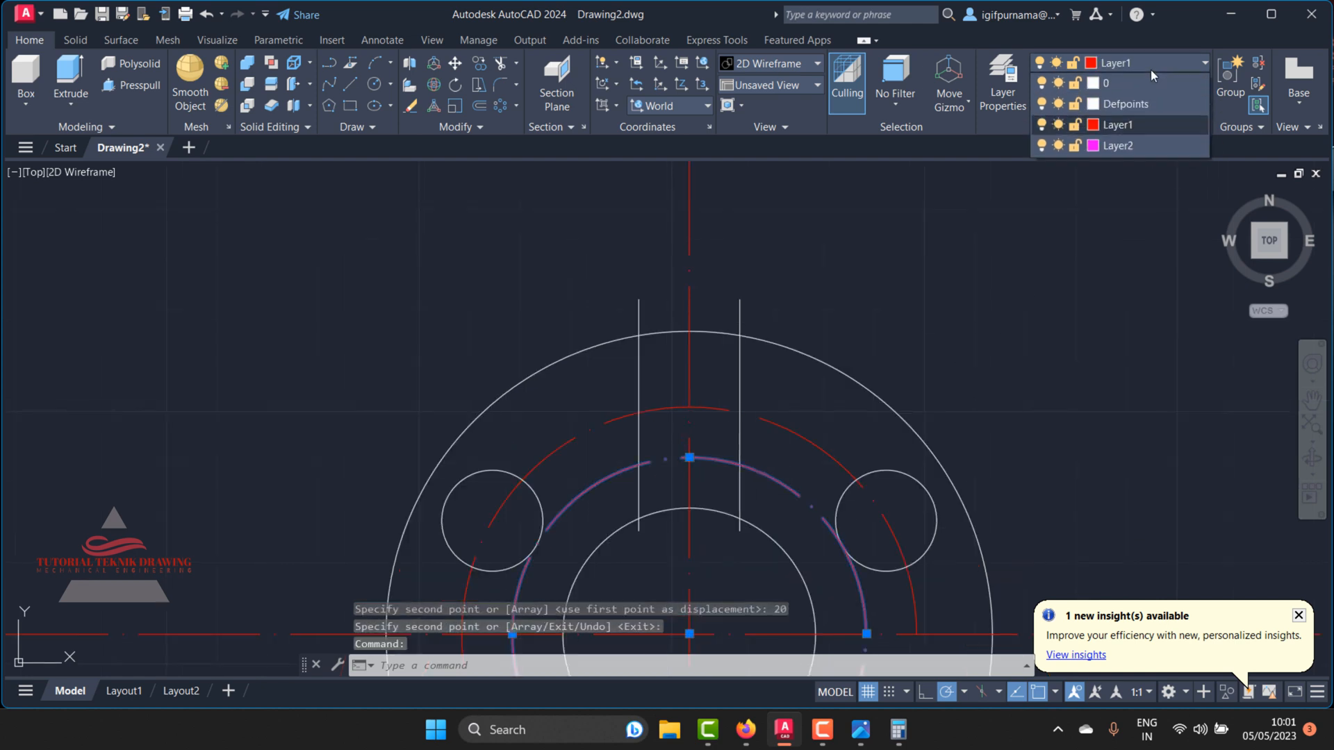
click(1107, 85)
key(Escape)
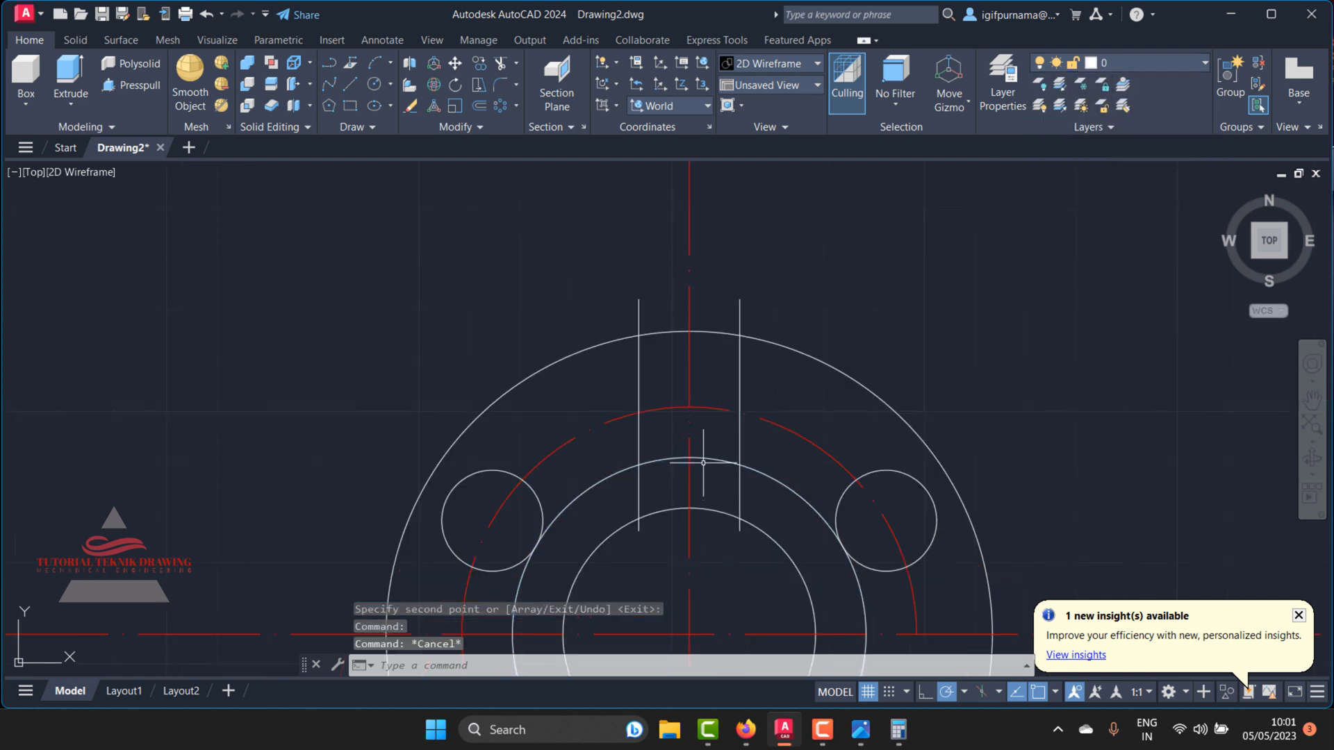
Step: Trim the outer circle between the two vertical lines and trim the lines above it and between the middle and bore circles
click(501, 64)
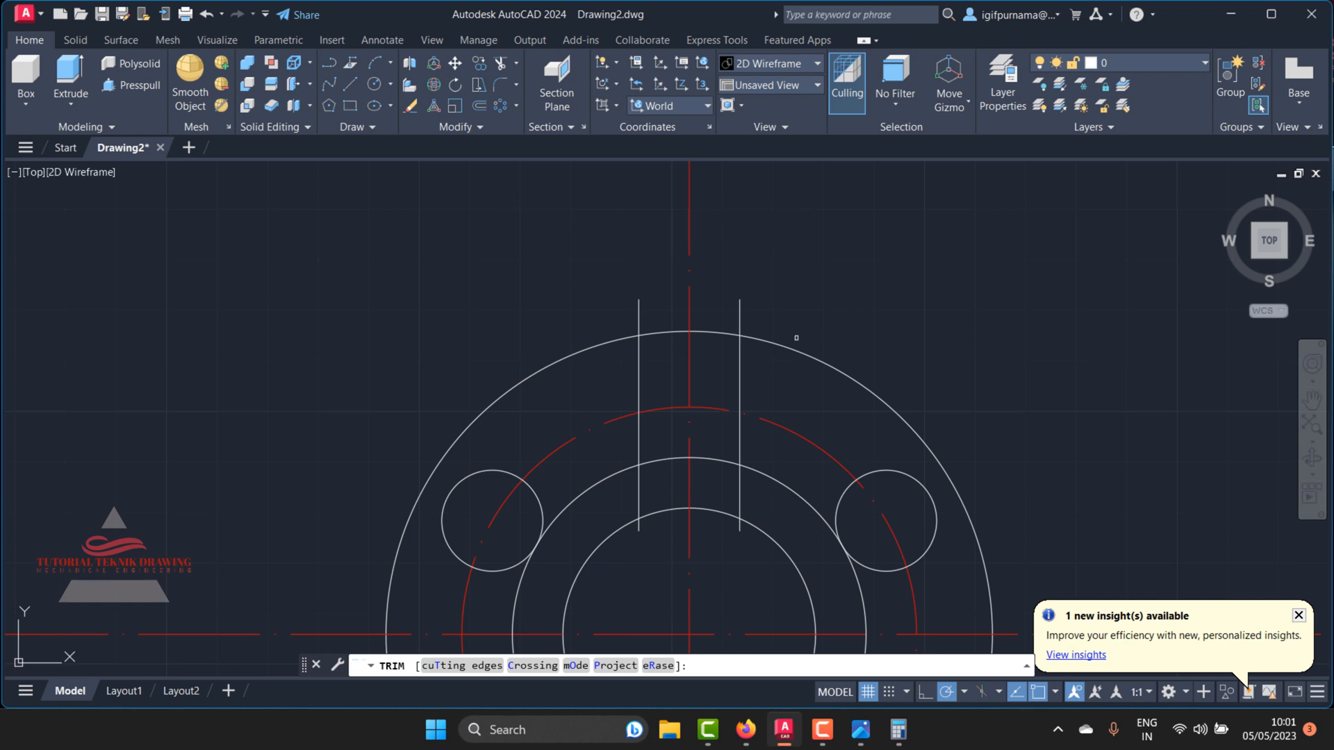
scroll(625, 528, up, 4)
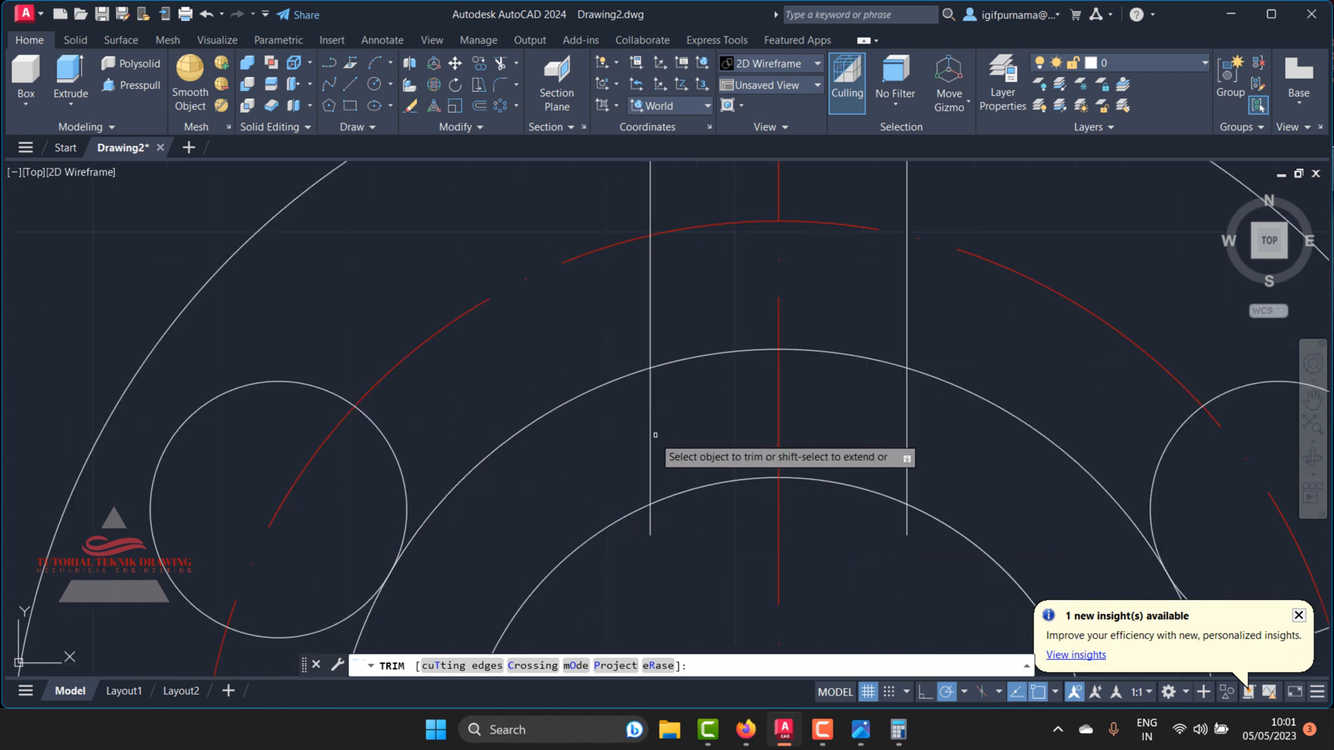
scroll(657, 439, down, 2)
mouse_move(887, 482)
mouse_down()
mouse_move(834, 448)
mouse_move(646, 425)
mouse_up()
scroll(731, 362, down, 5)
scroll(787, 285, up, 5)
mouse_move(861, 236)
mouse_down()
mouse_move(798, 214)
mouse_move(622, 201)
mouse_up()
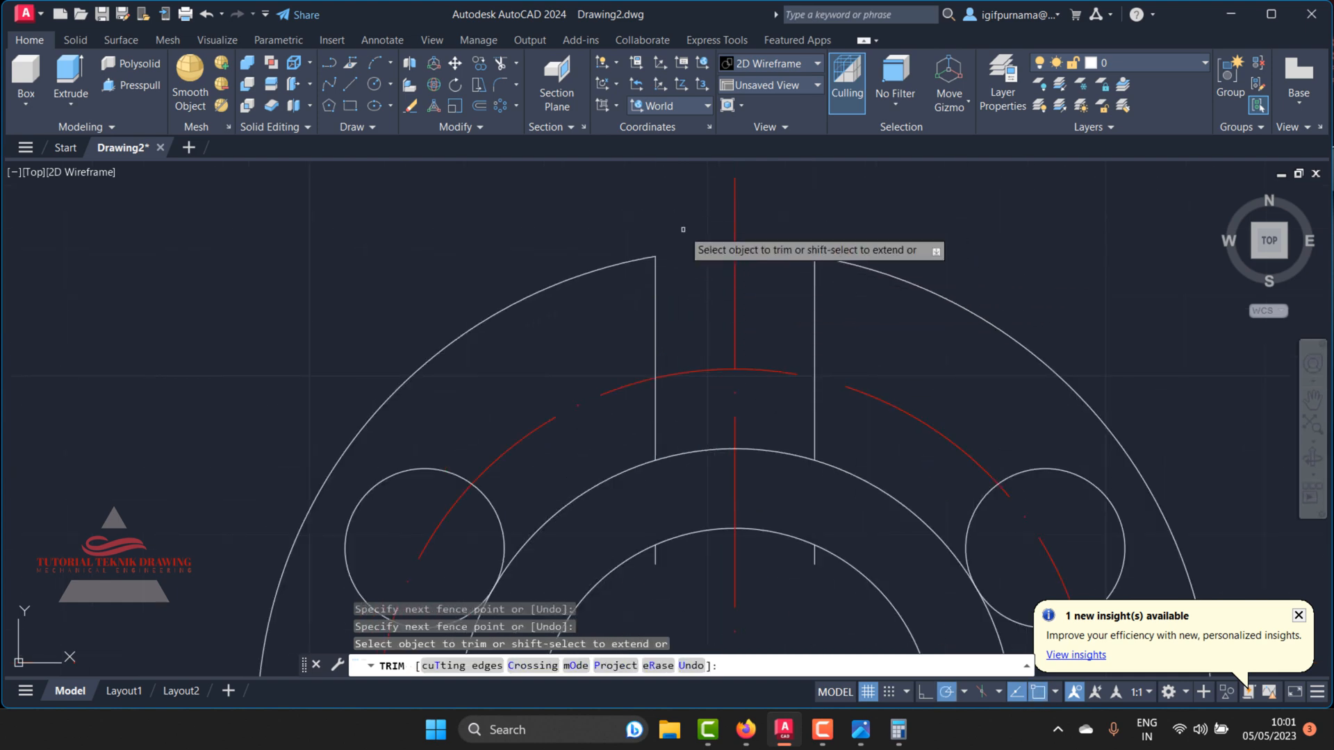
click(753, 249)
right_click(755, 285)
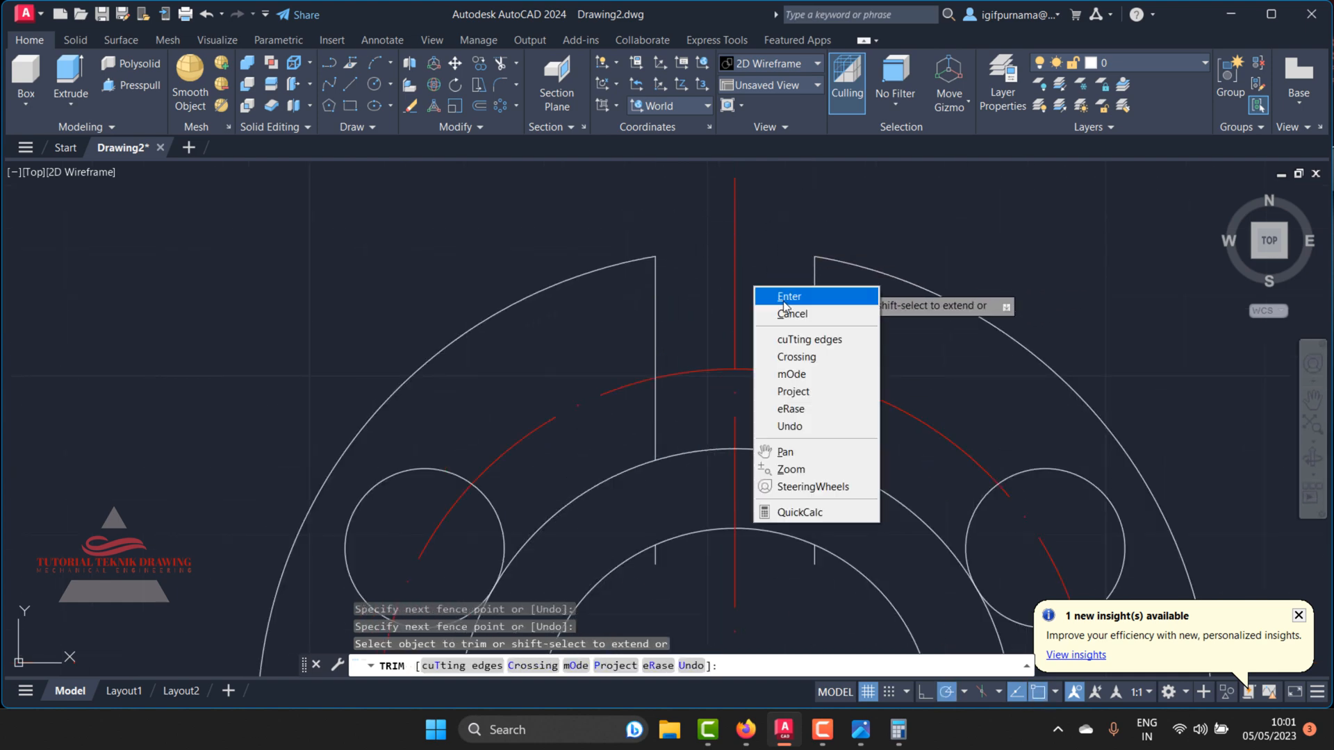
click(789, 295)
Step: Erase the two short leftover line stubs inside the bore circle
text(e)
key(Return)
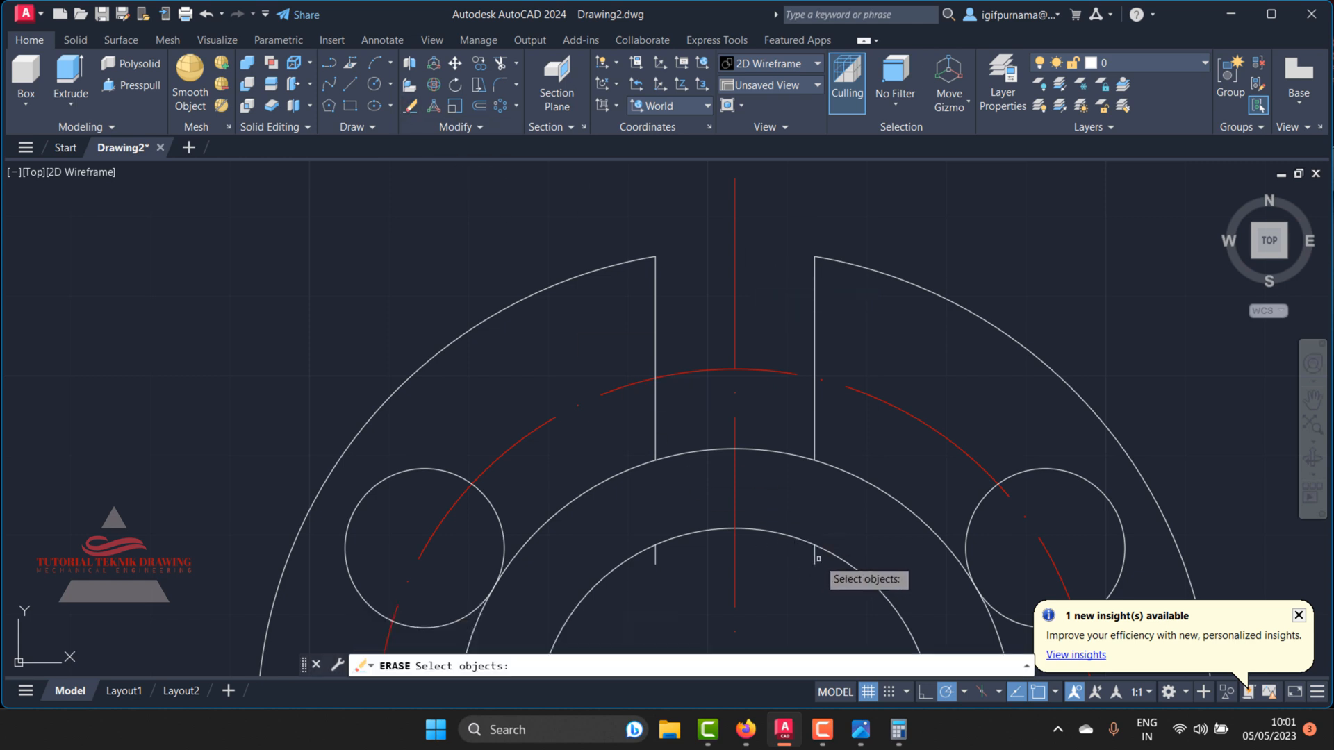
click(817, 559)
click(804, 545)
click(673, 560)
click(658, 545)
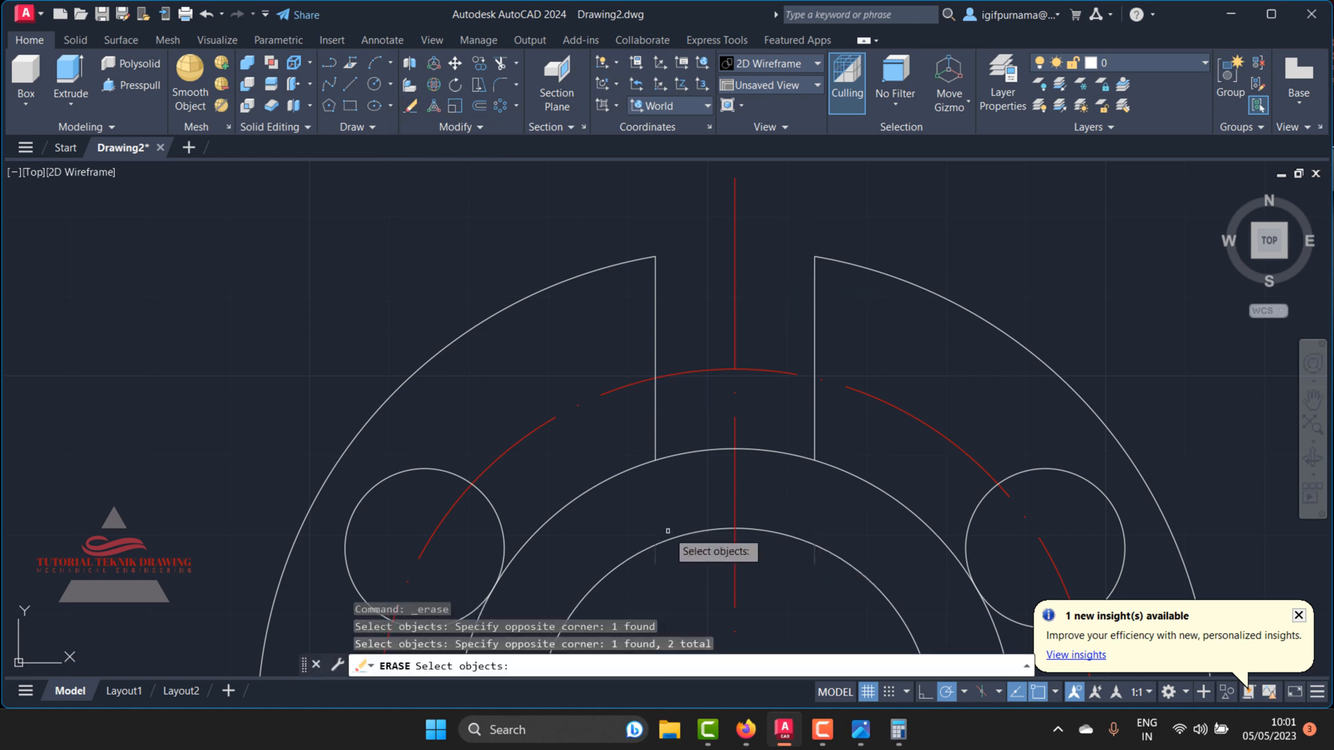
key(Return)
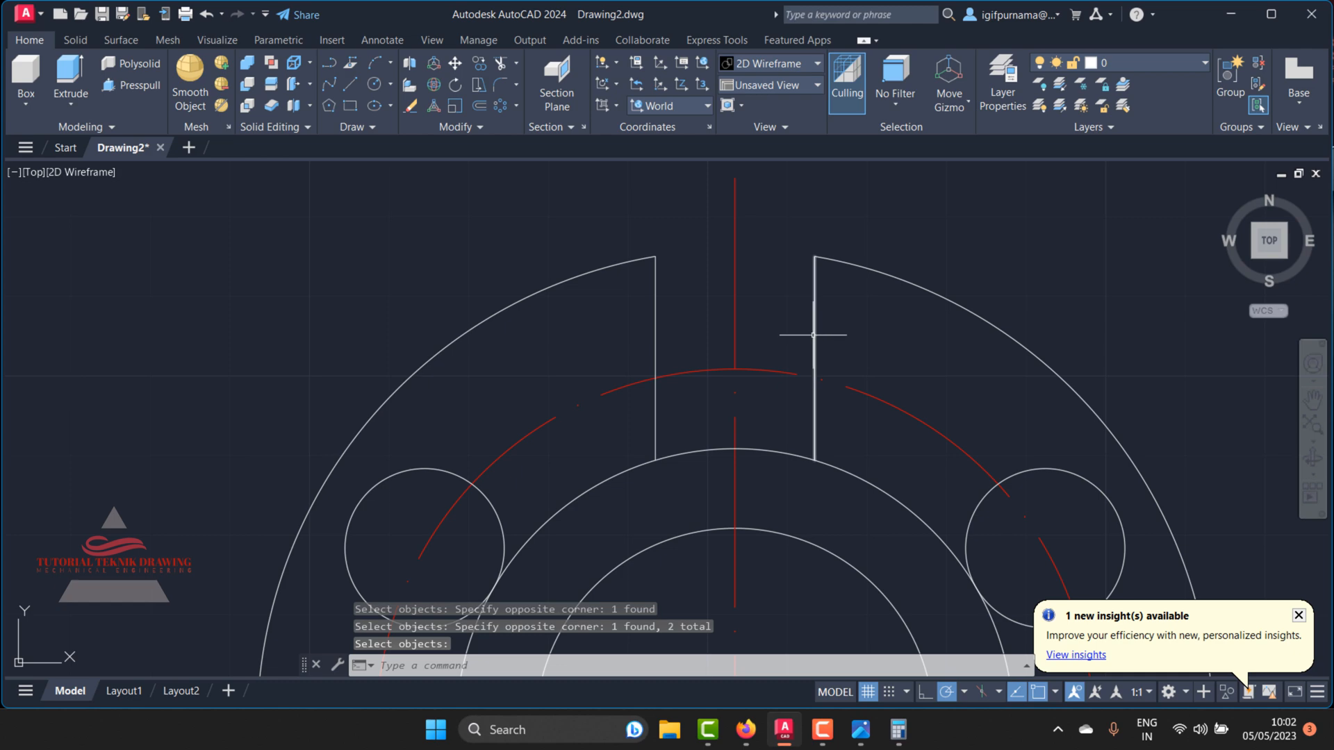
Step: Create a polar array of the two slot side lines around the disc centre, with 3 items over 360 degrees
scroll(813, 335, down, 4)
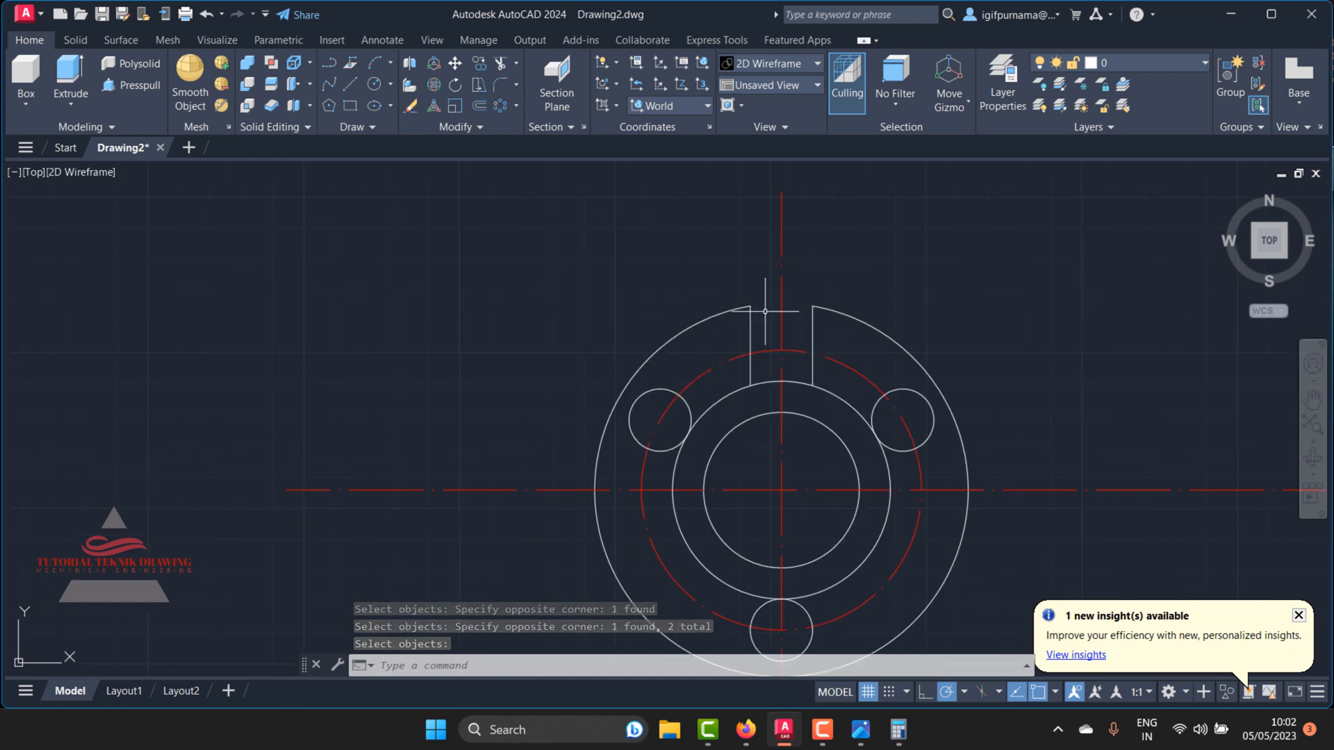
click(515, 108)
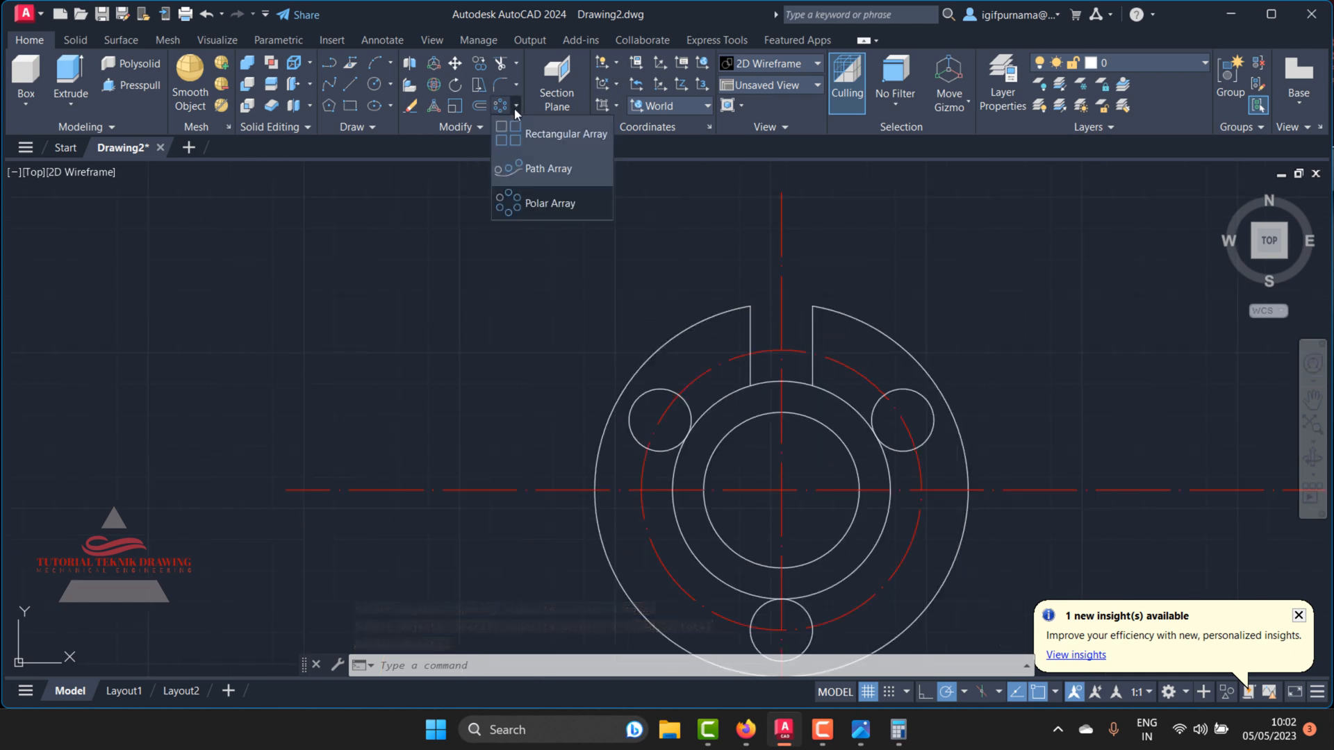
click(537, 206)
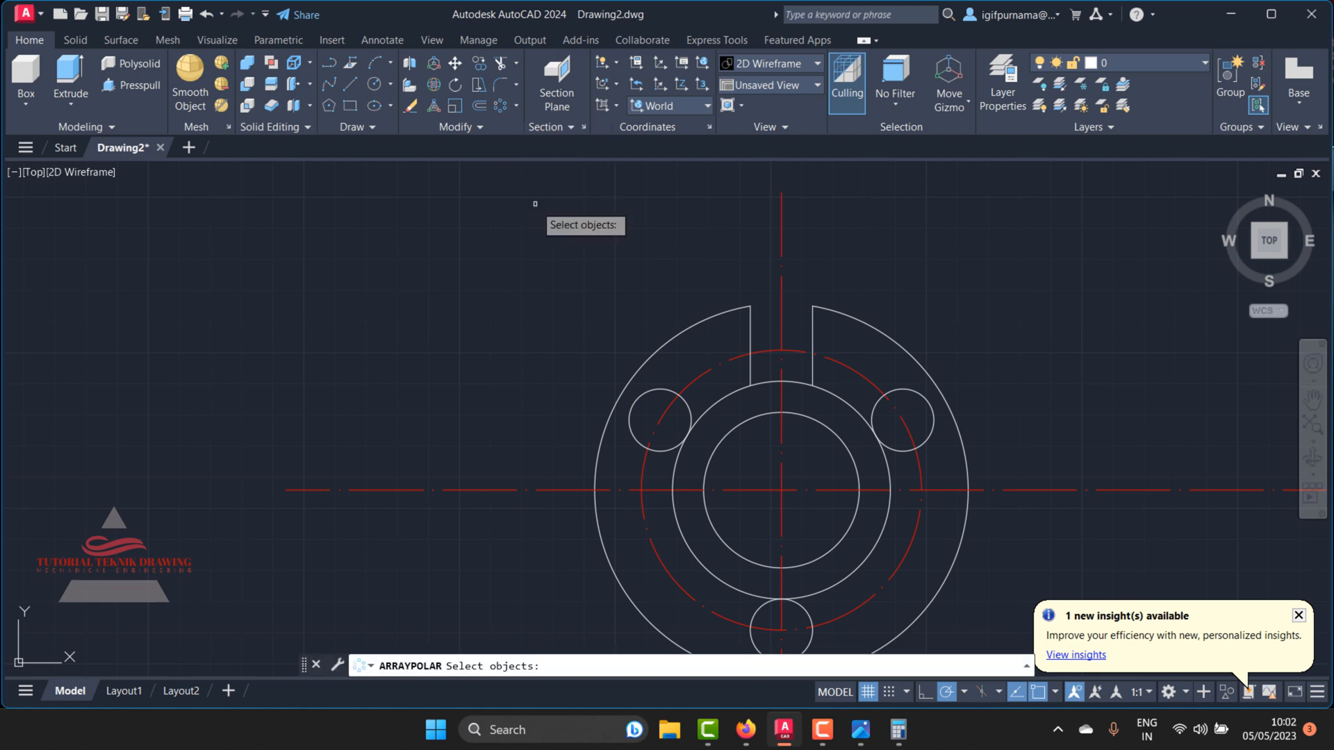
click(812, 334)
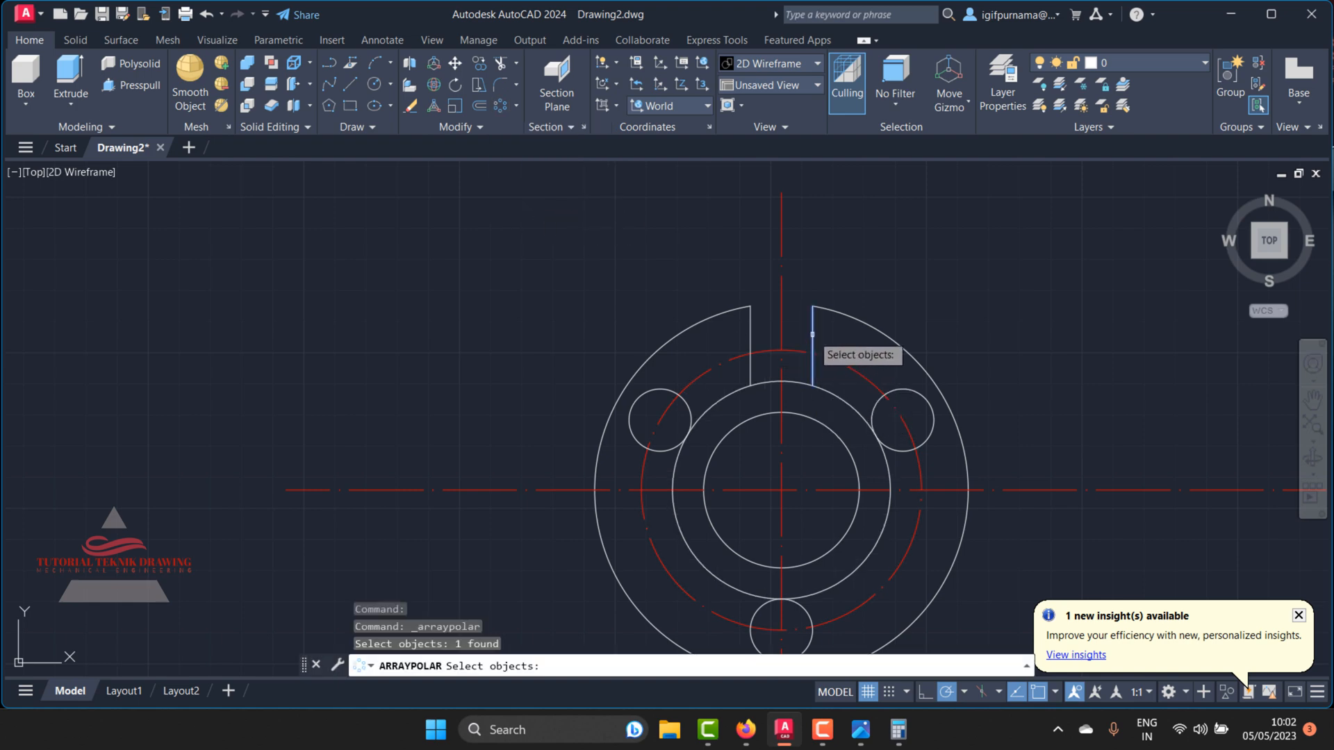
click(749, 337)
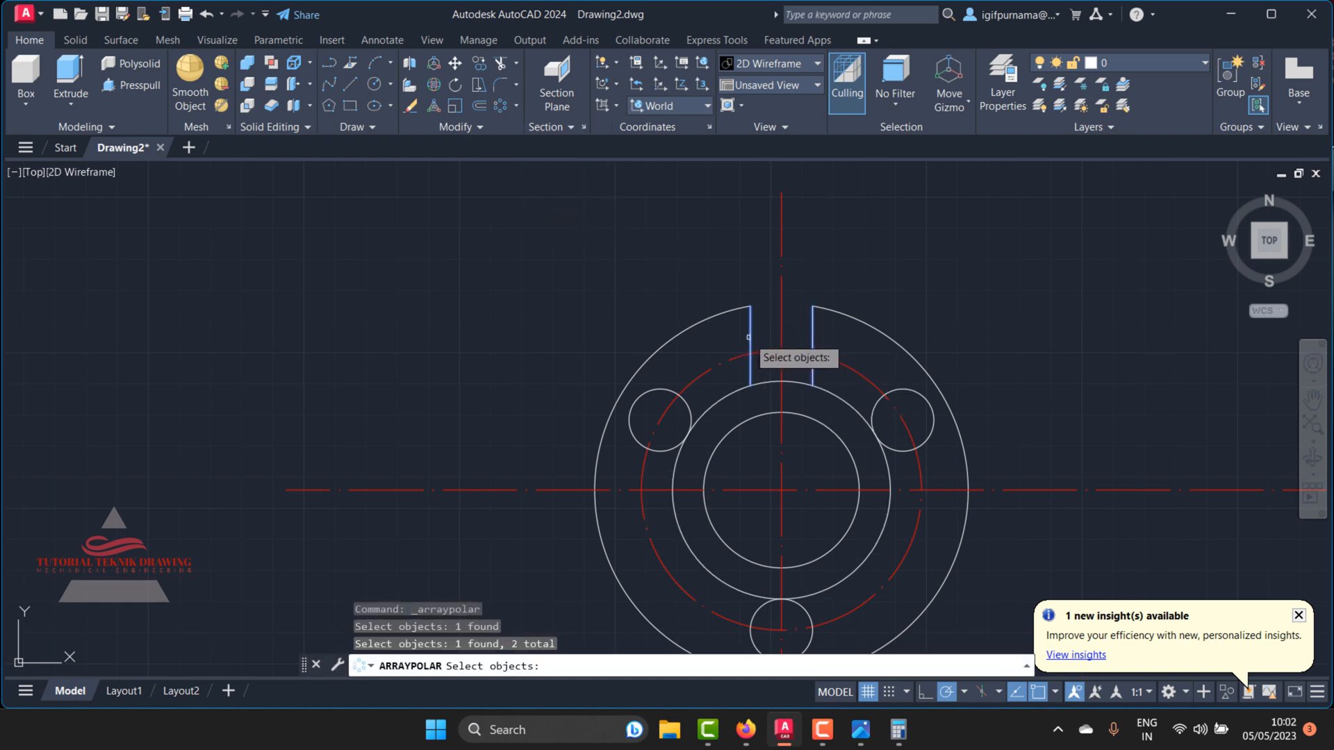
key(Return)
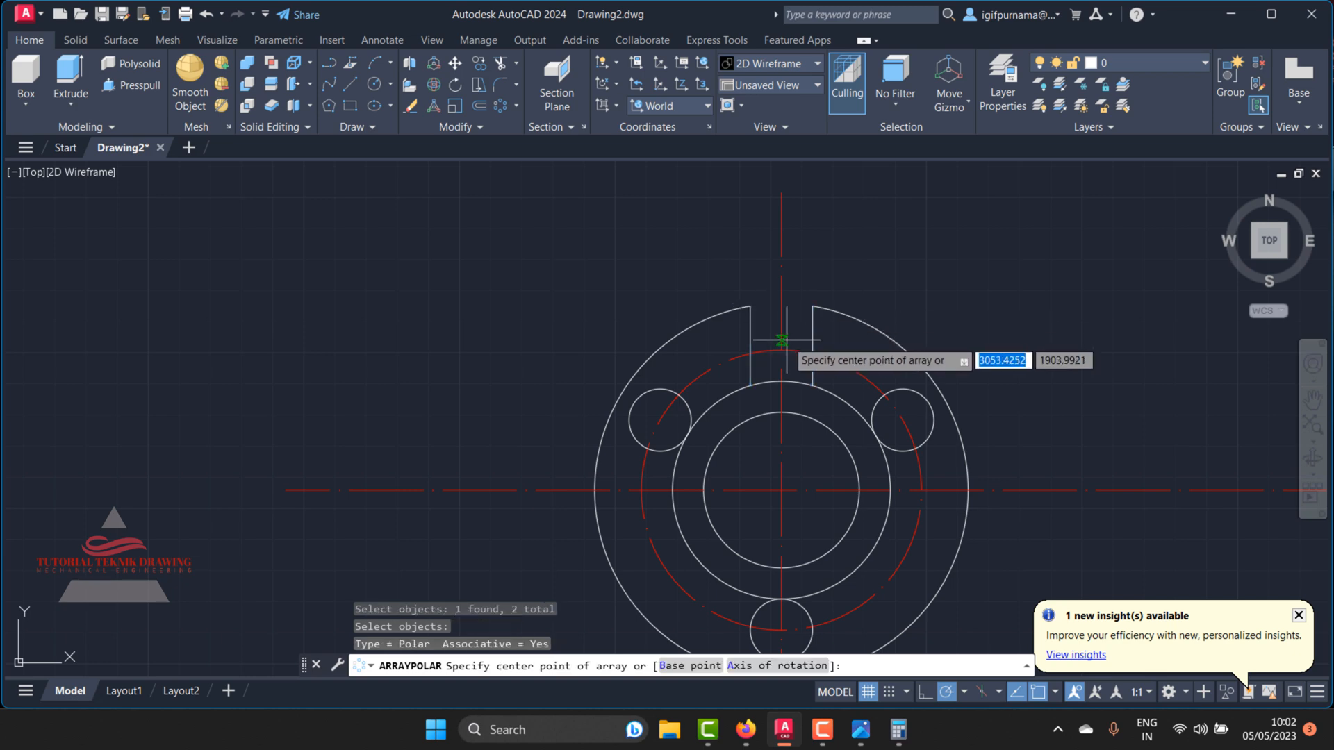
click(782, 489)
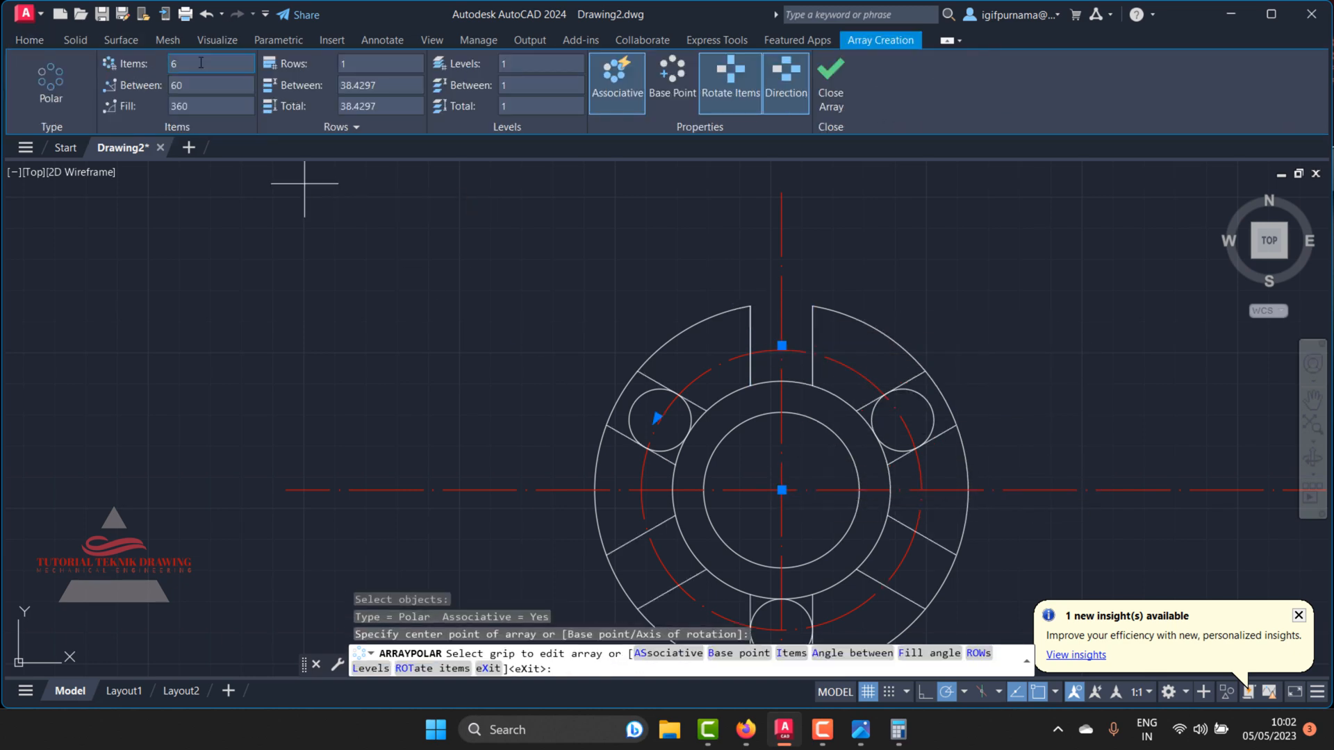
click(818, 73)
Step: Trim the middle circle on both sides of the upper slot, keeping the arc that forms the slot's floor
scroll(662, 289, up, 4)
scroll(745, 401, down, 6)
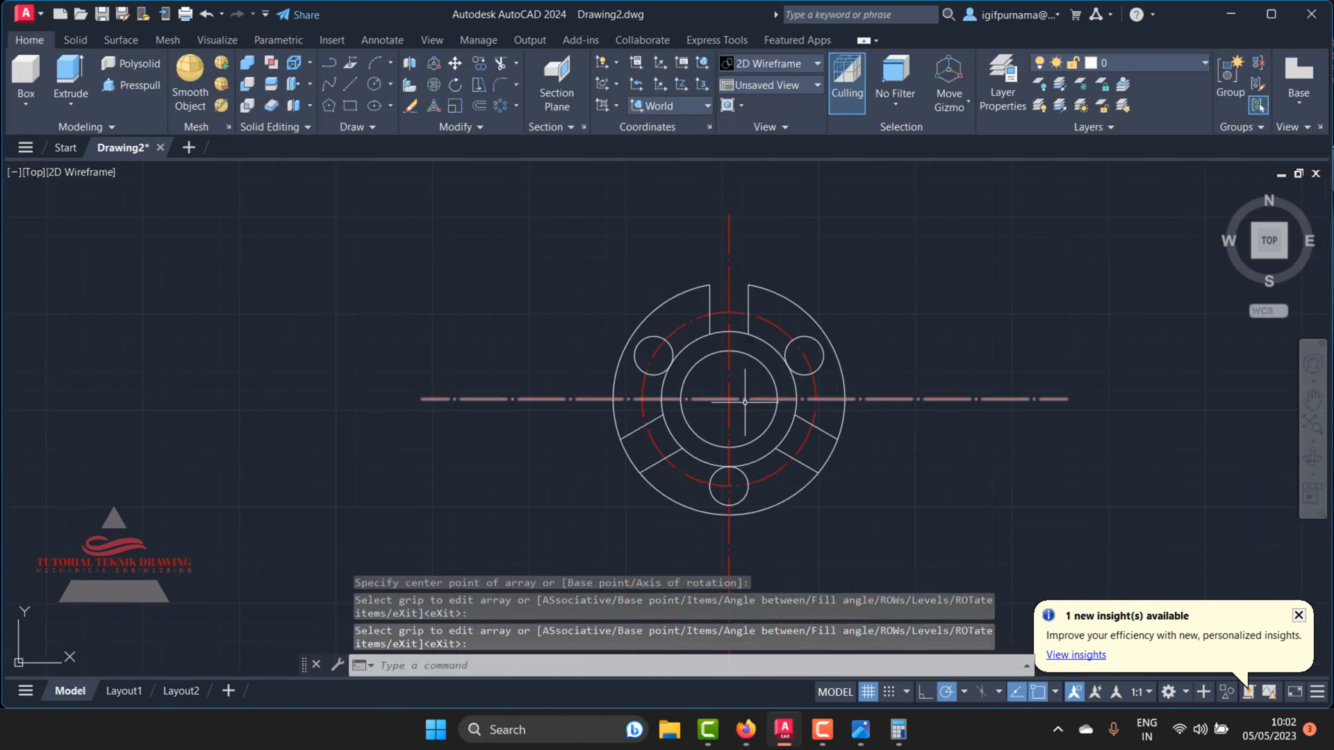
scroll(744, 402, up, 2)
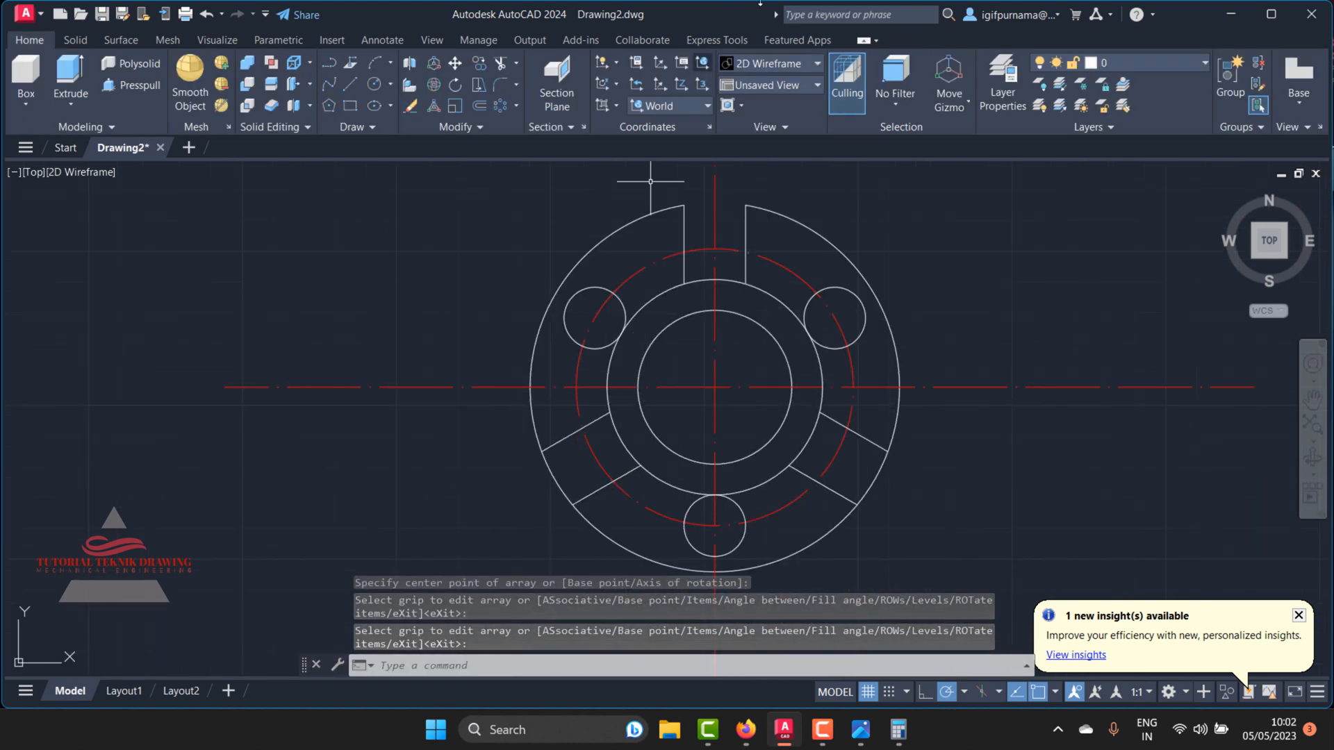
click(498, 62)
scroll(694, 222, up, 2)
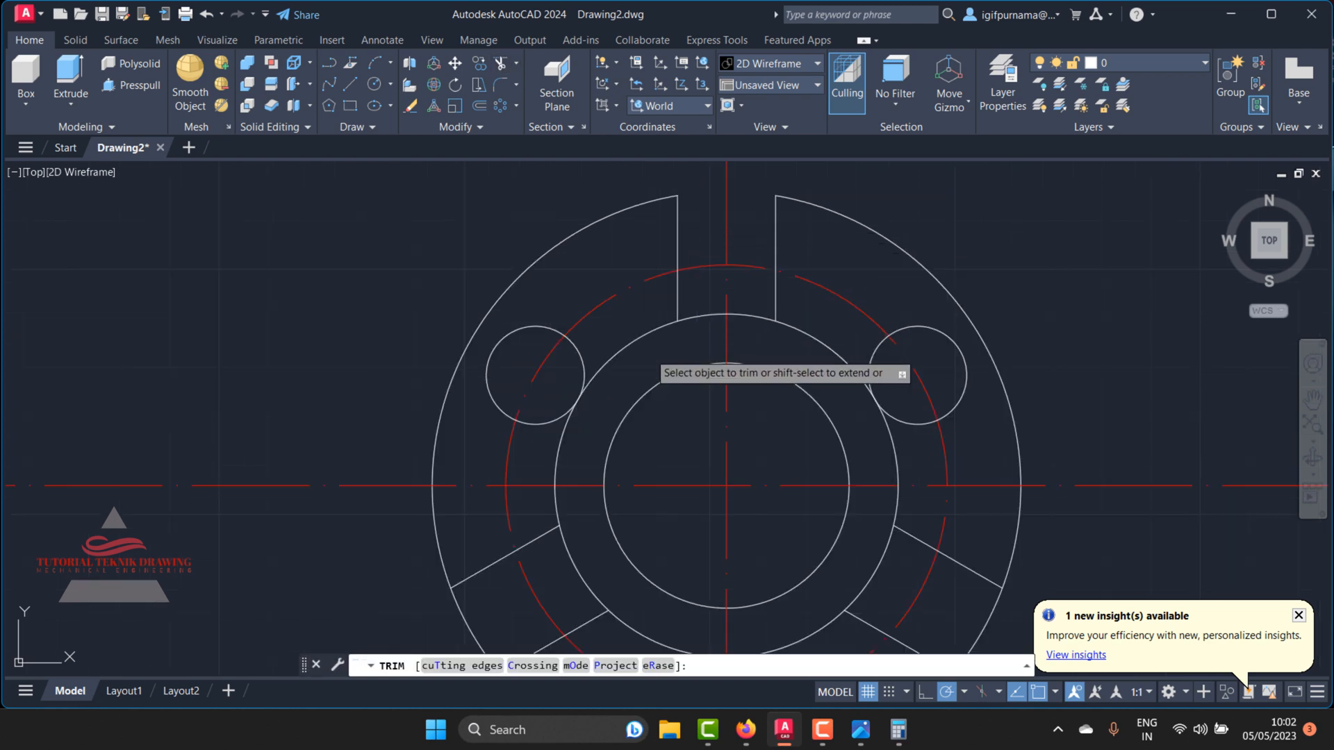
drag(649, 352, 633, 331)
click(815, 338)
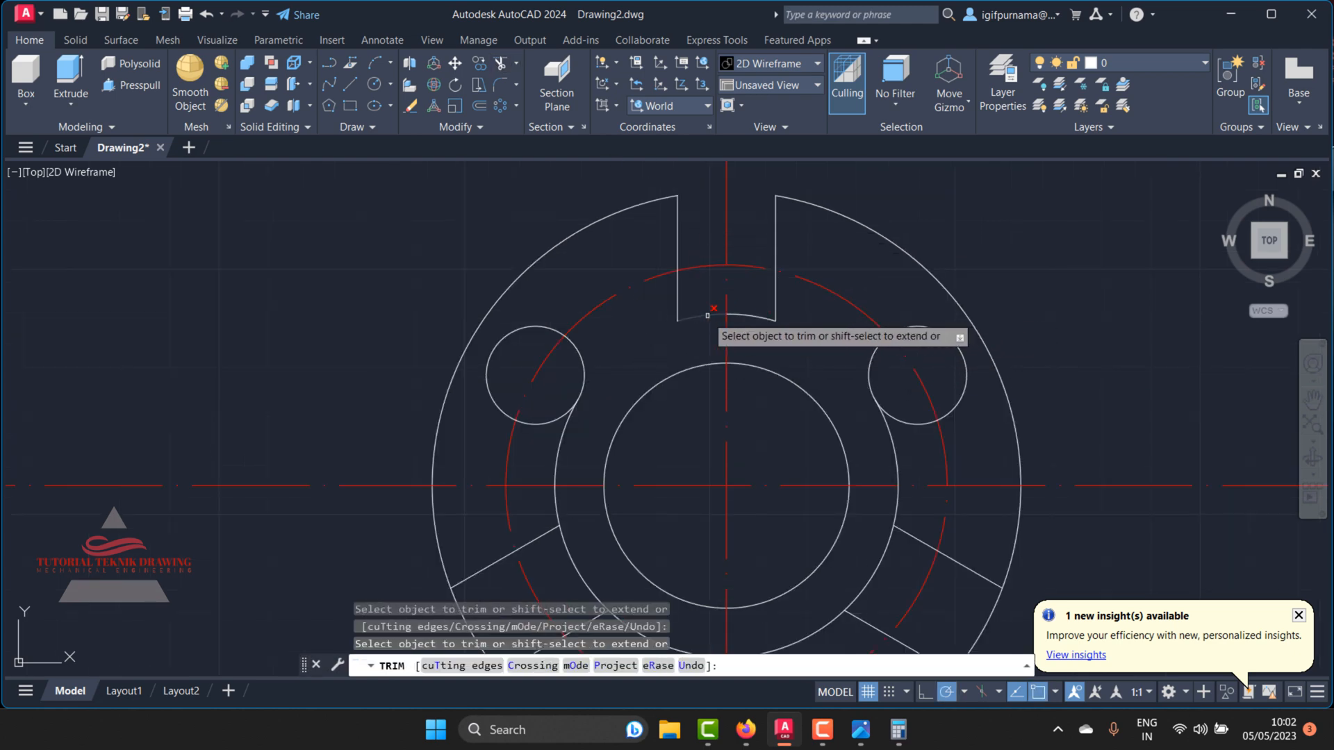
Step: Trim the middle circle beside the two lower slots and the outer circle across their openings
middle_drag(712, 316, 714, 478)
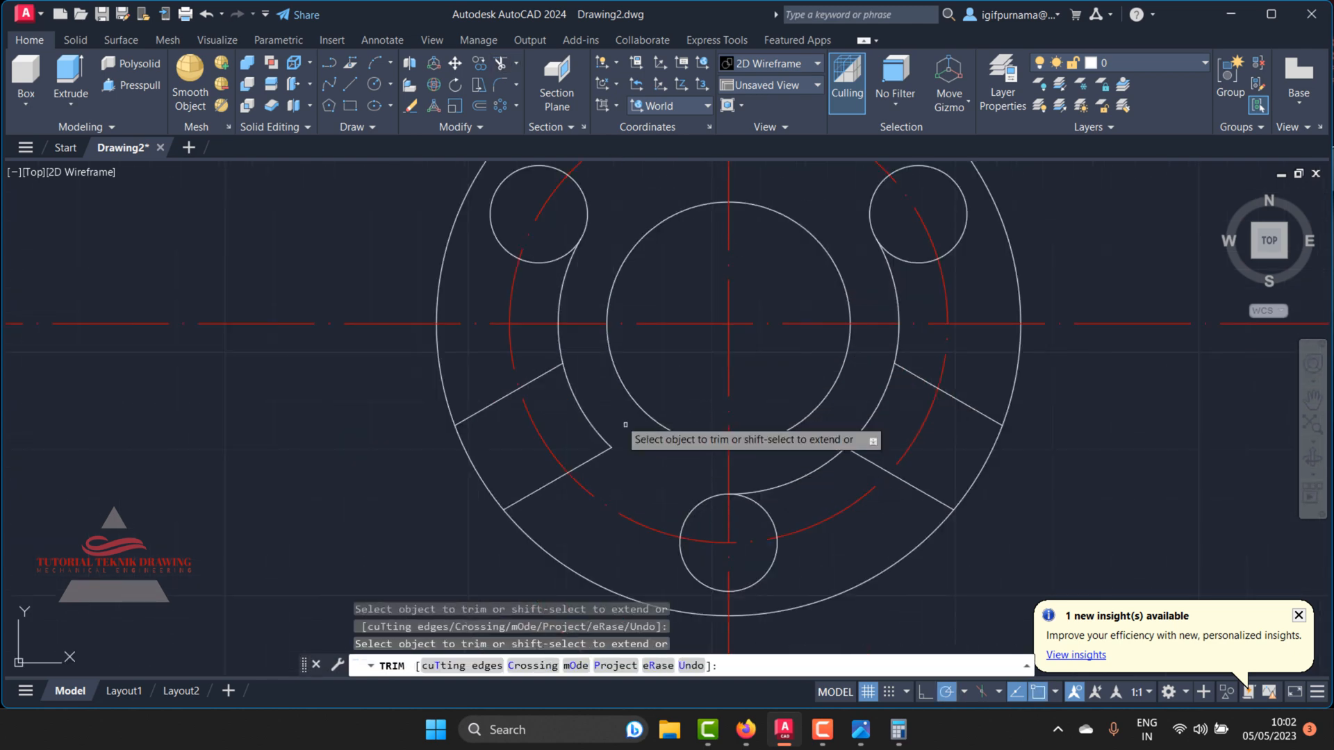
click(558, 343)
drag(491, 465, 473, 480)
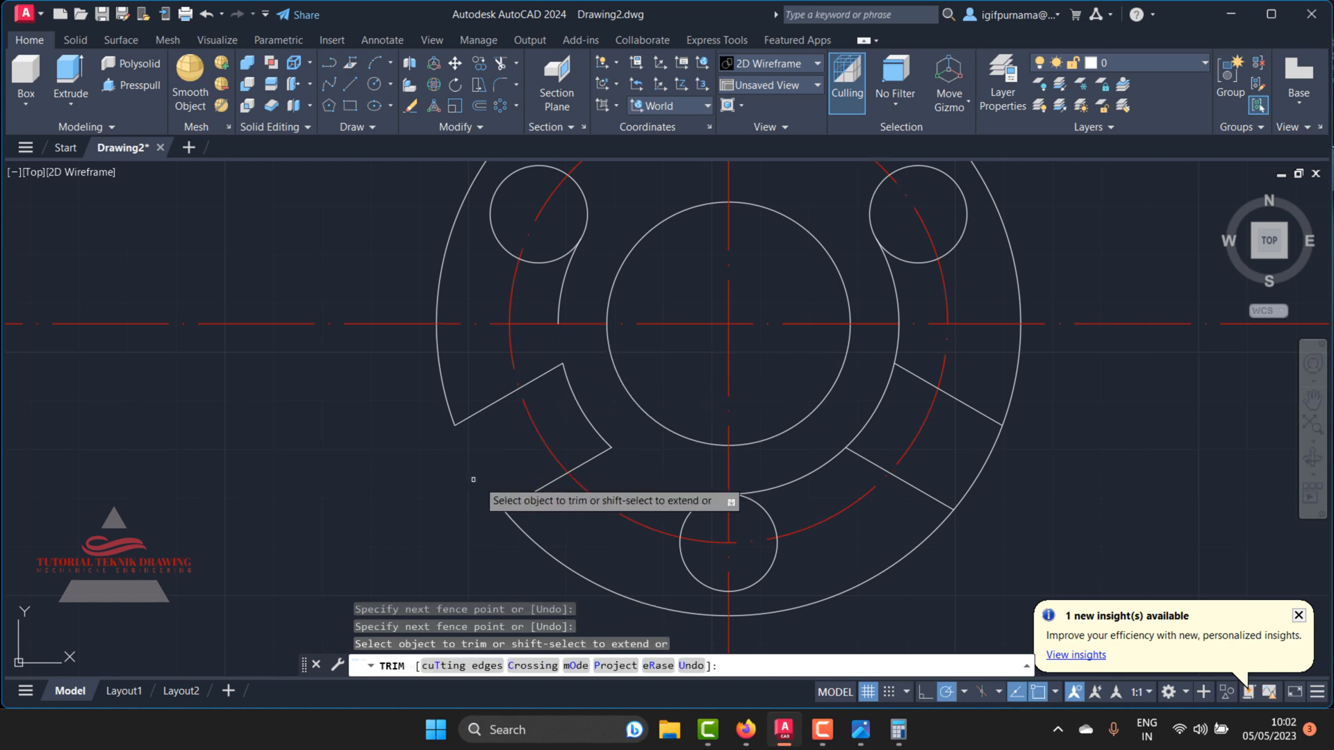
drag(967, 458, 954, 369)
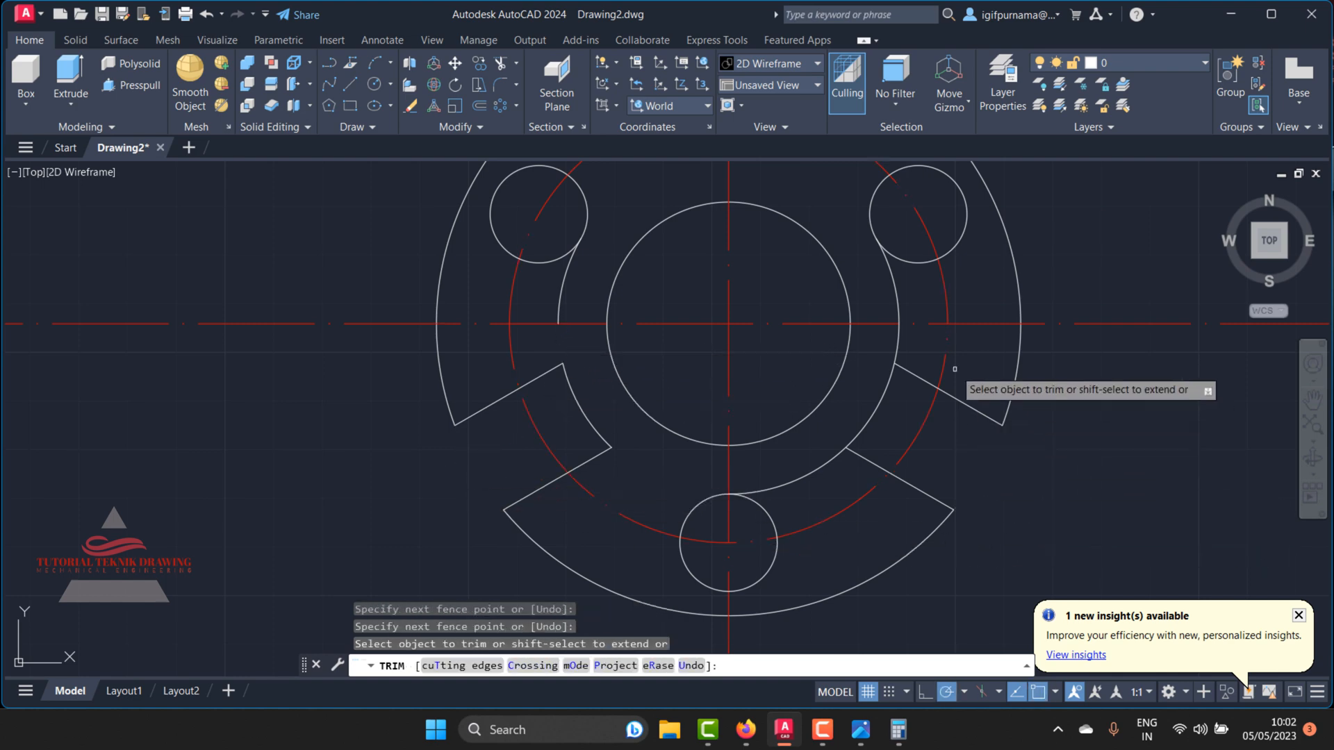
scroll(895, 393, down, 2)
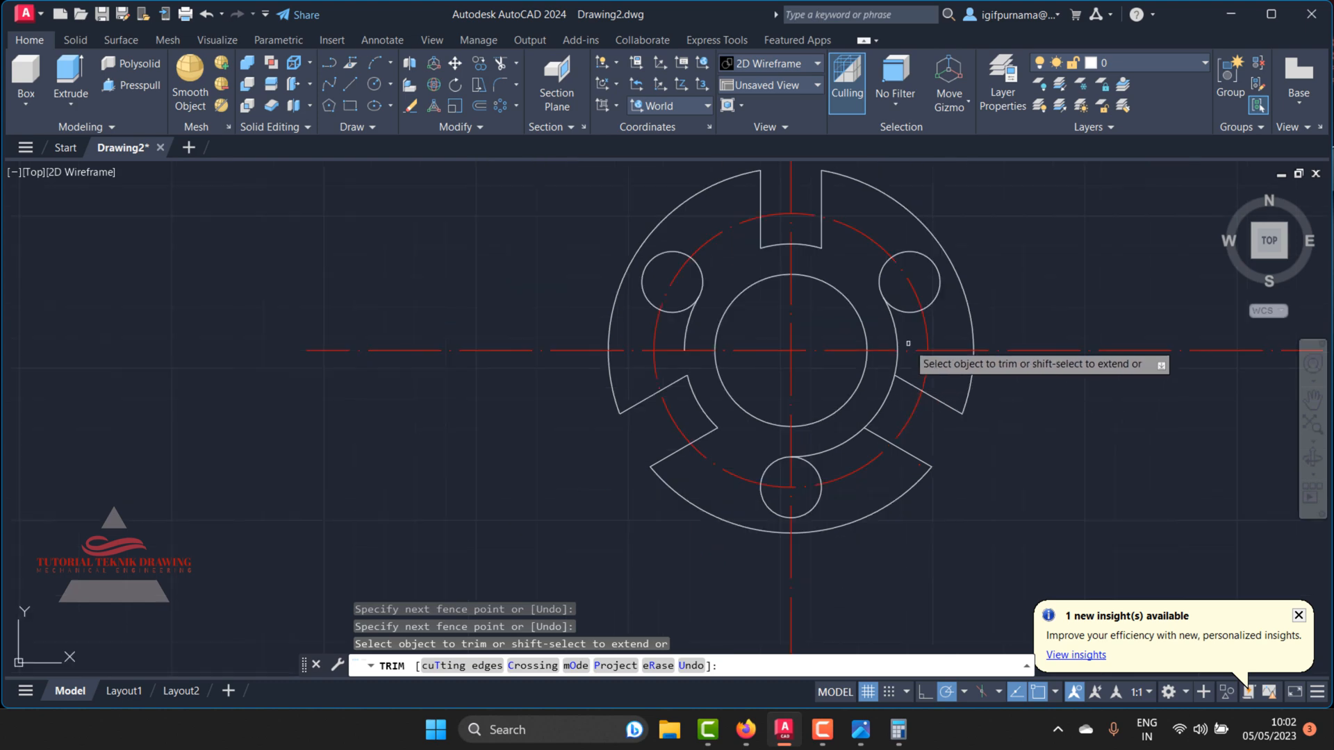
click(897, 361)
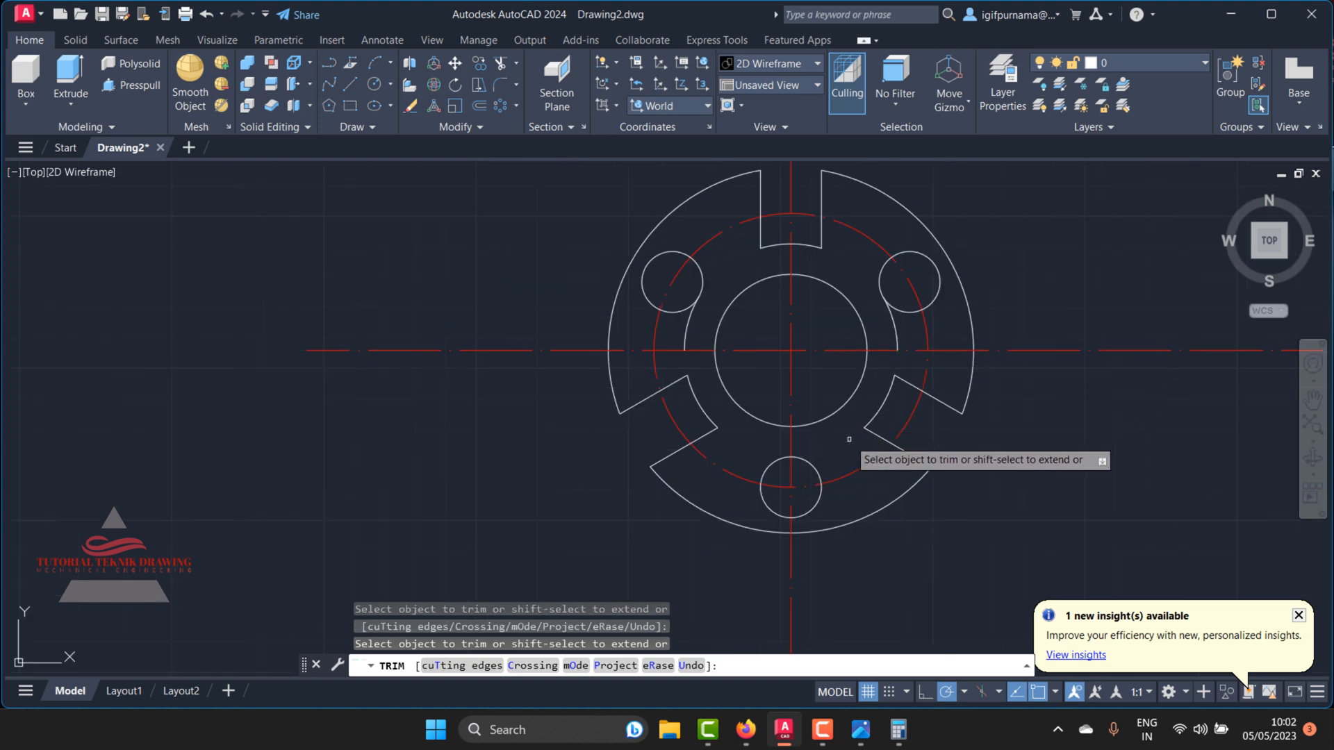
right_click(853, 246)
click(884, 254)
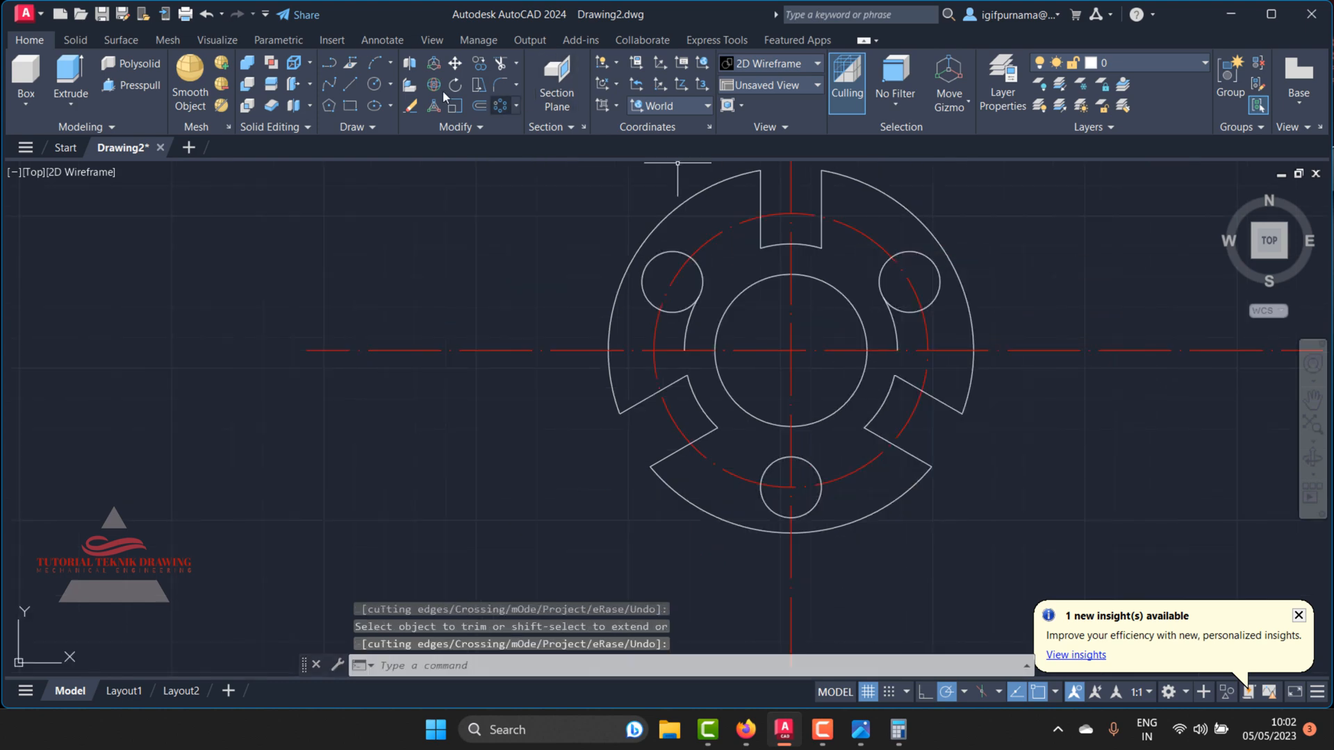
Step: Erase the two leftover middle-circle arcs between the upper holes and the horizontal centre line
click(411, 105)
scroll(938, 351, up, 2)
drag(900, 344, 851, 292)
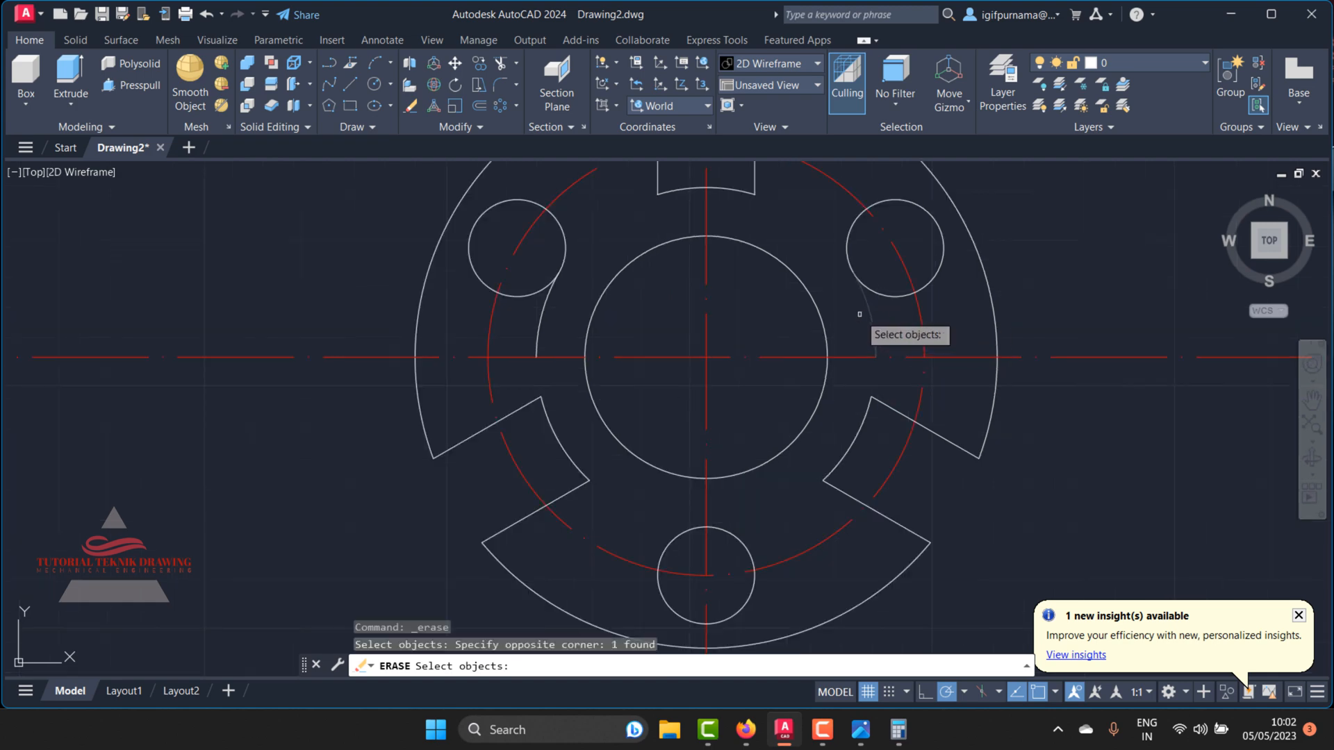
click(568, 323)
click(523, 277)
key(Return)
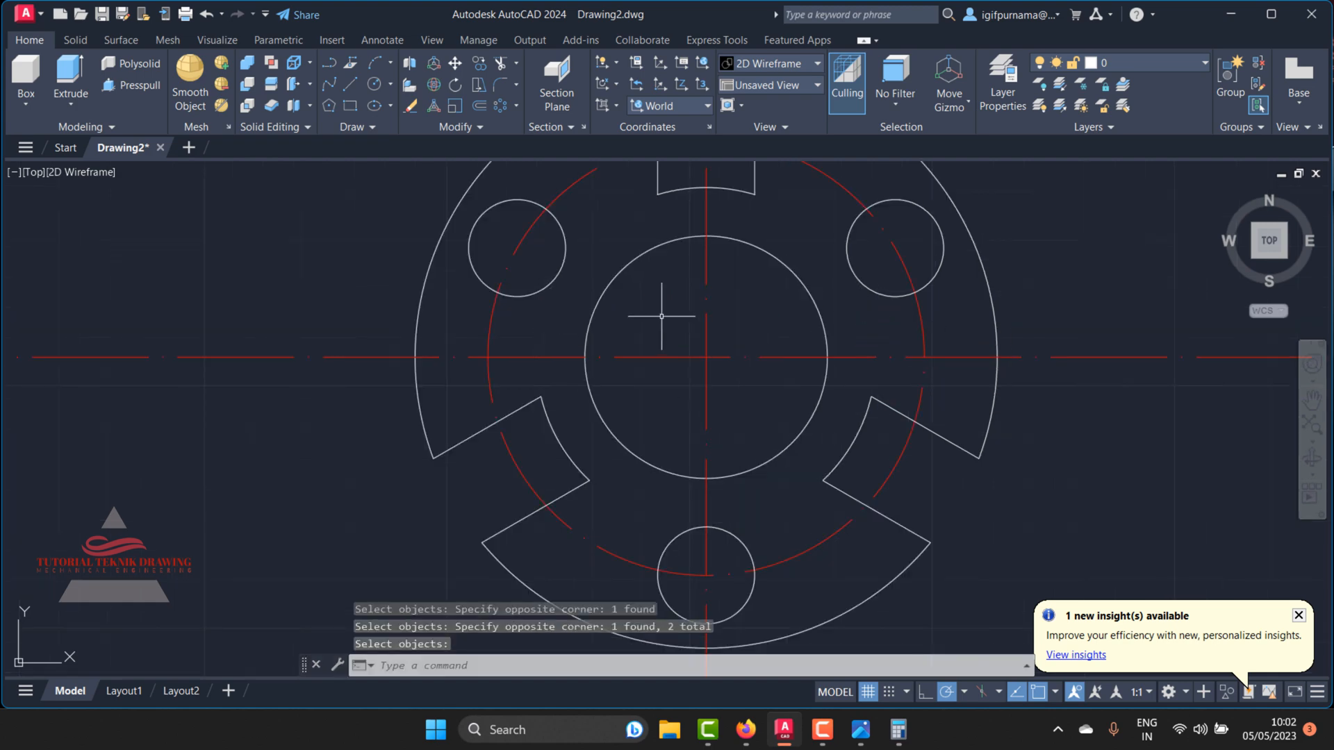
Step: Consult the reference image for the bracket's neck below the disc and make Layer1 the current layer
scroll(660, 306, down, 4)
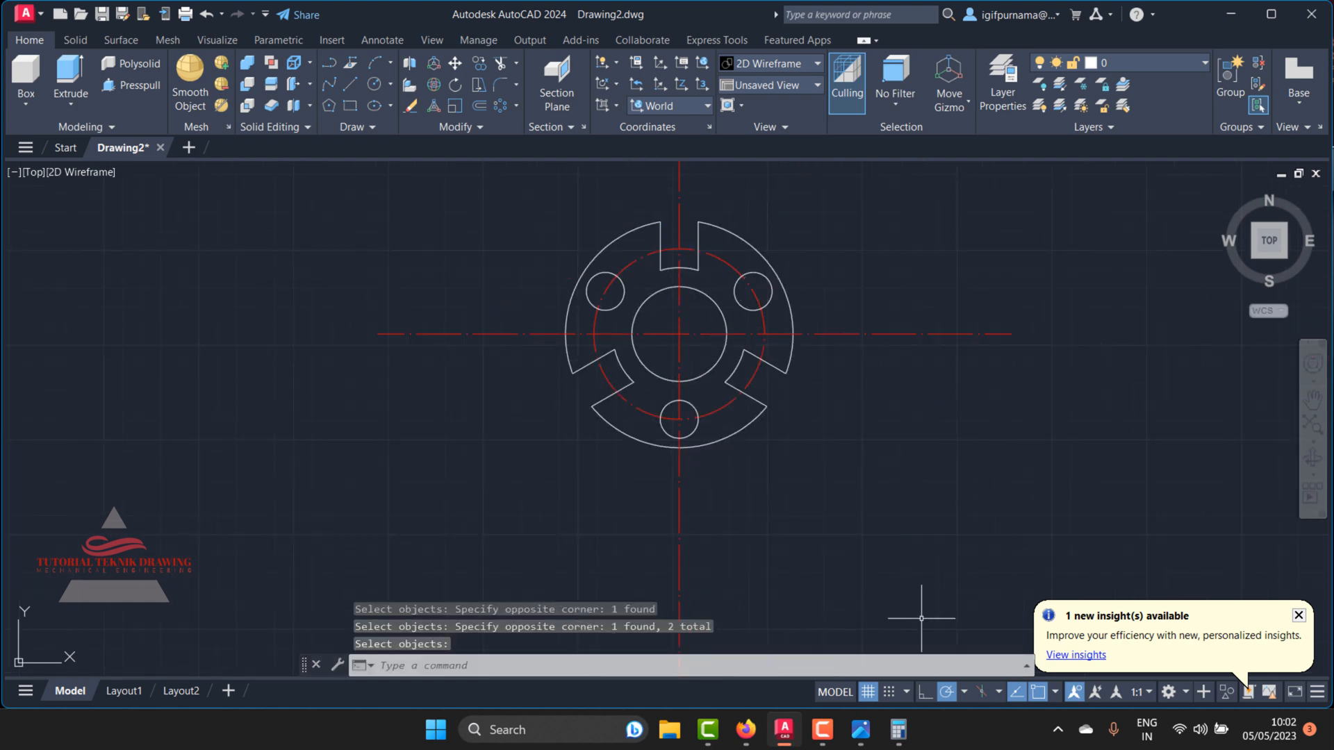
click(861, 731)
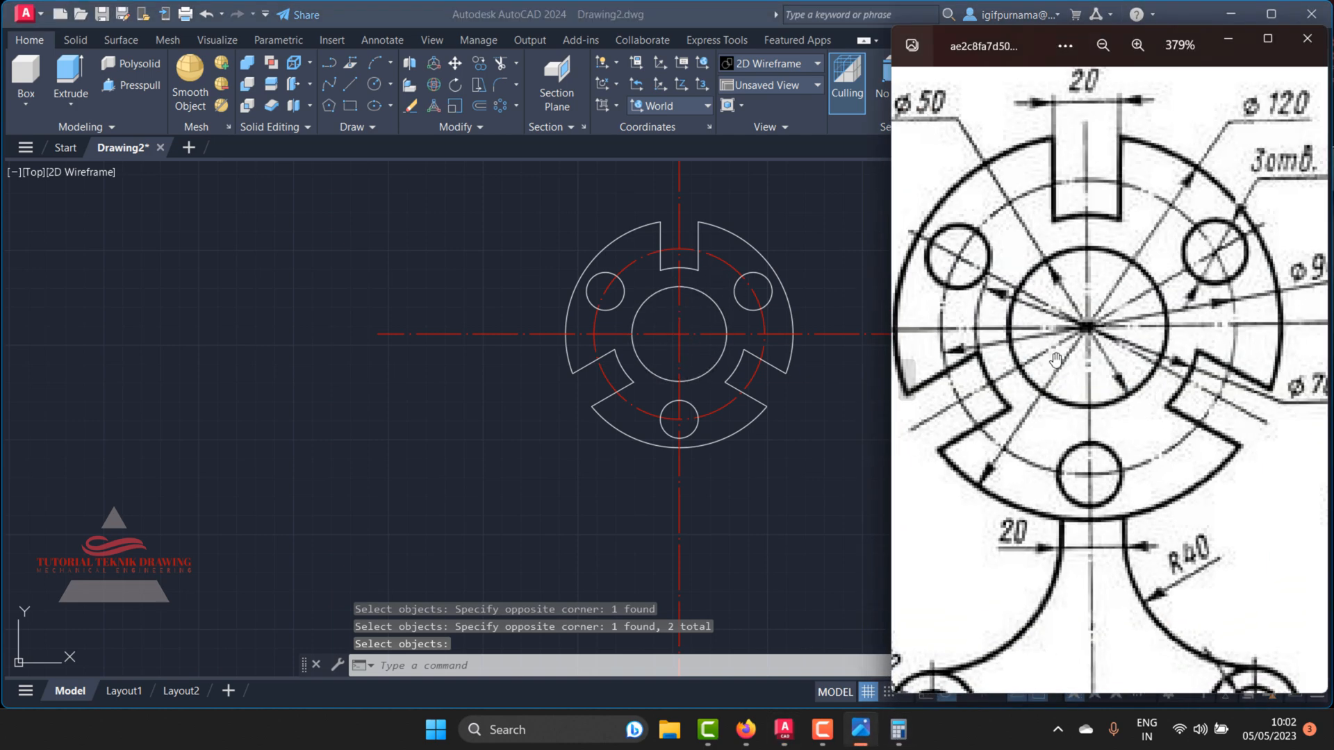
scroll(1088, 444, down, 3)
scroll(1088, 444, up, 2)
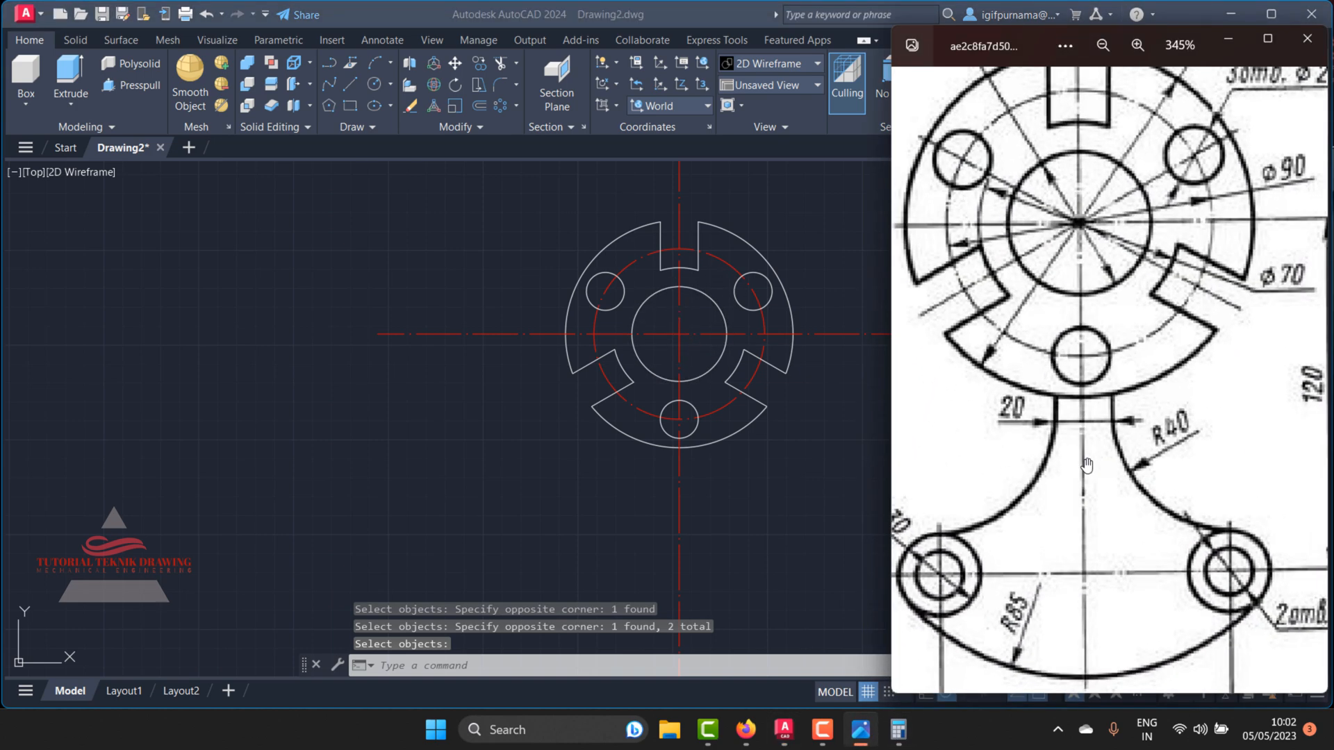
click(783, 474)
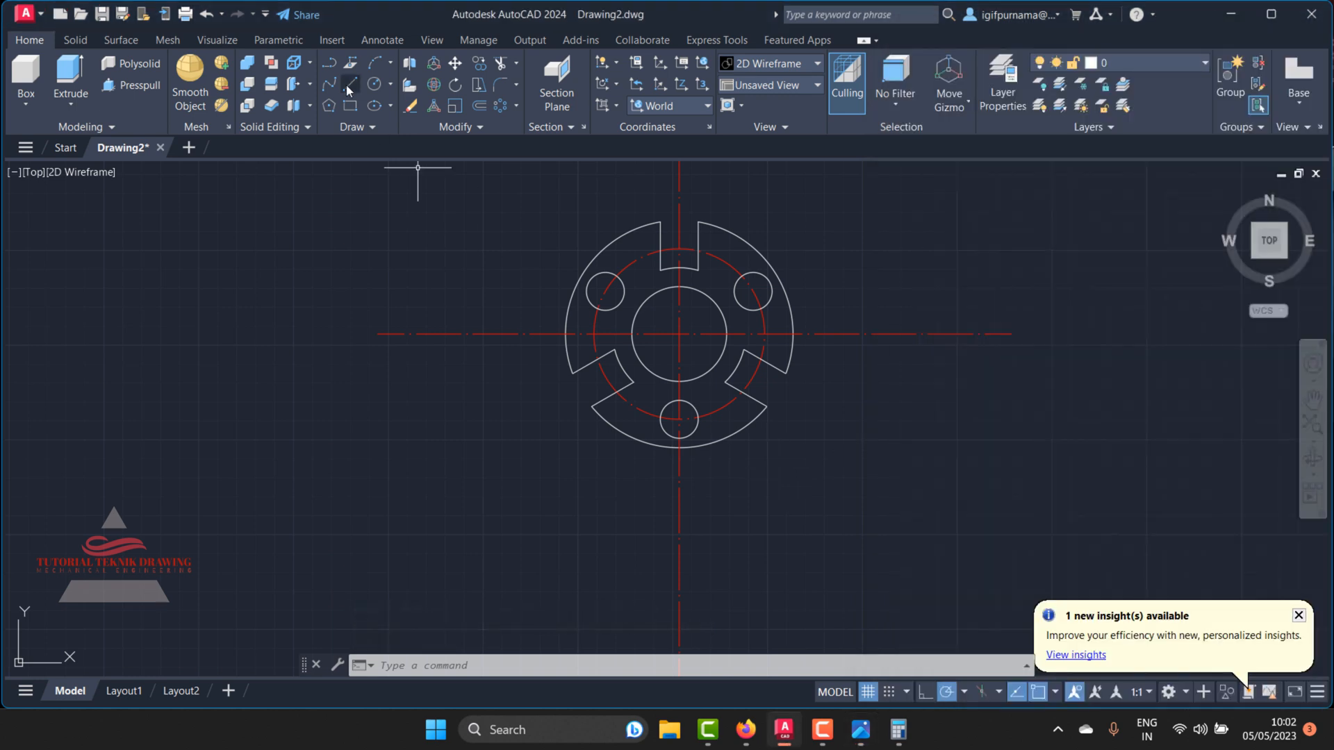
click(1150, 63)
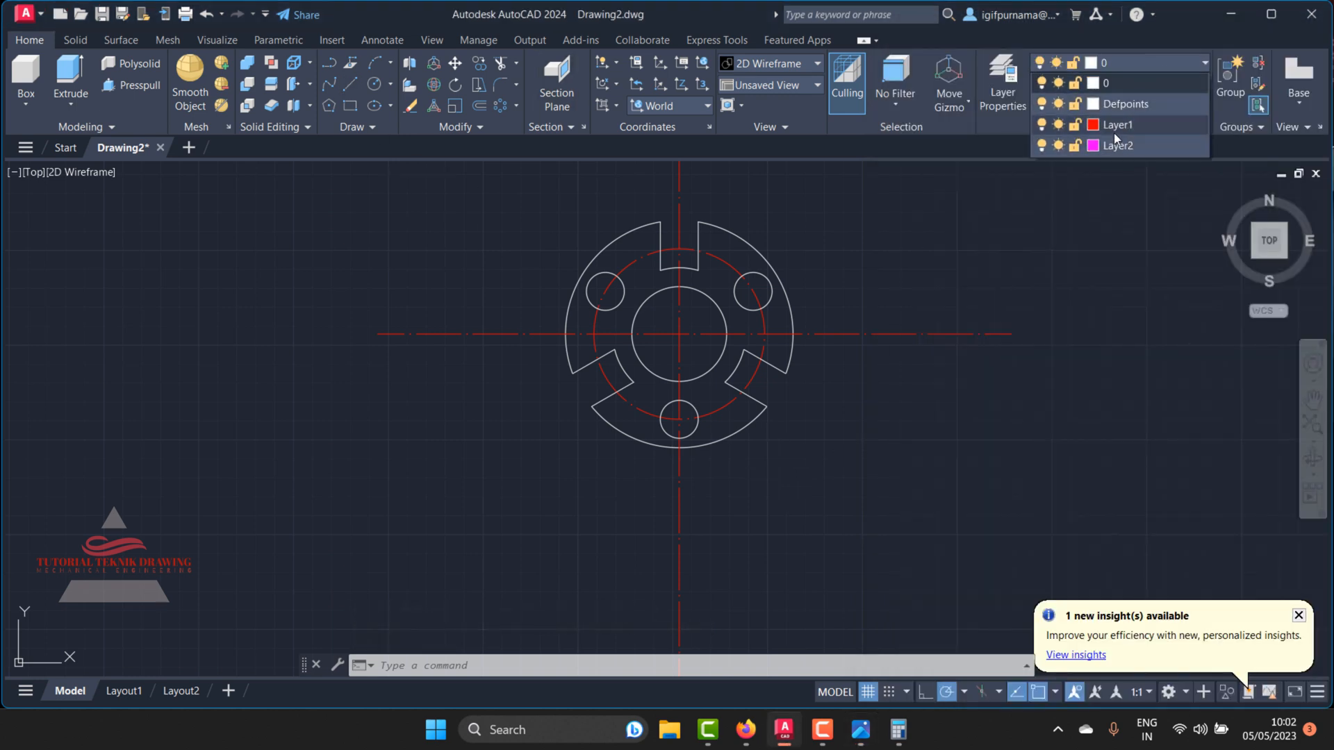
click(353, 87)
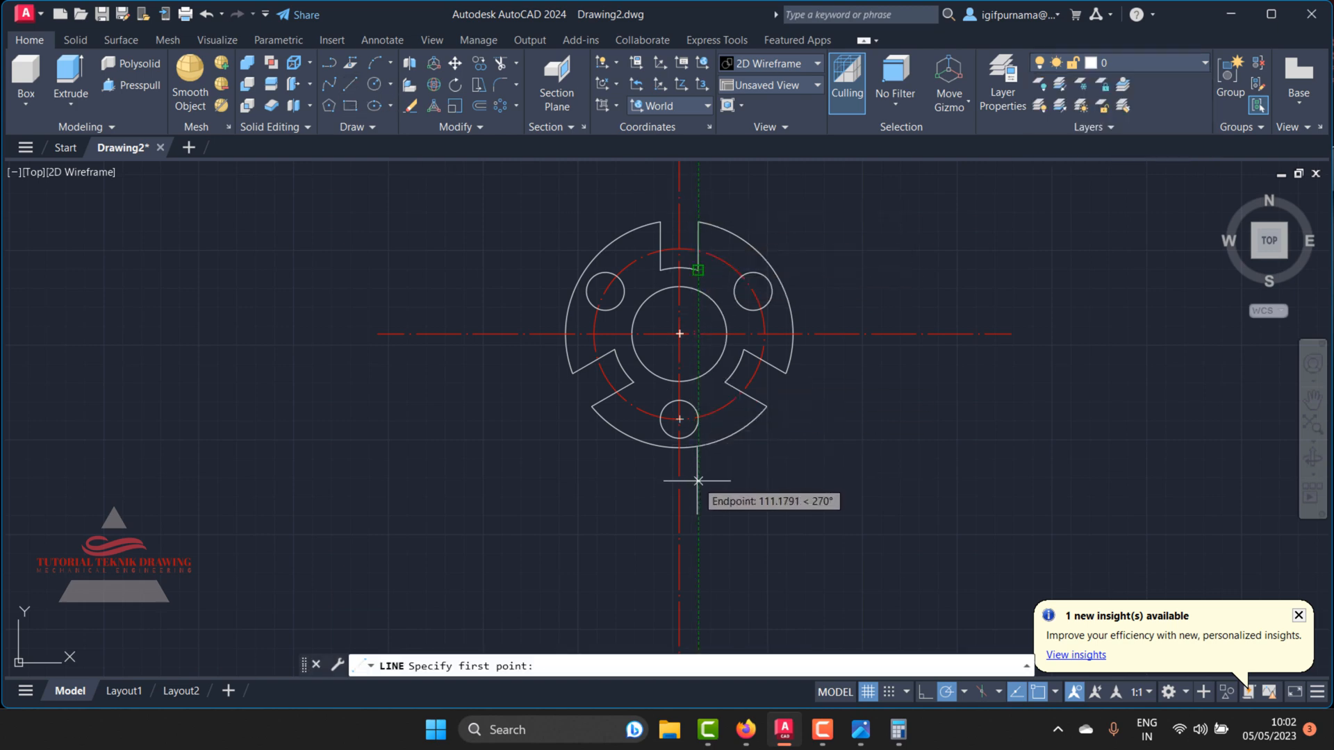
scroll(702, 469, up, 3)
scroll(698, 462, down, 3)
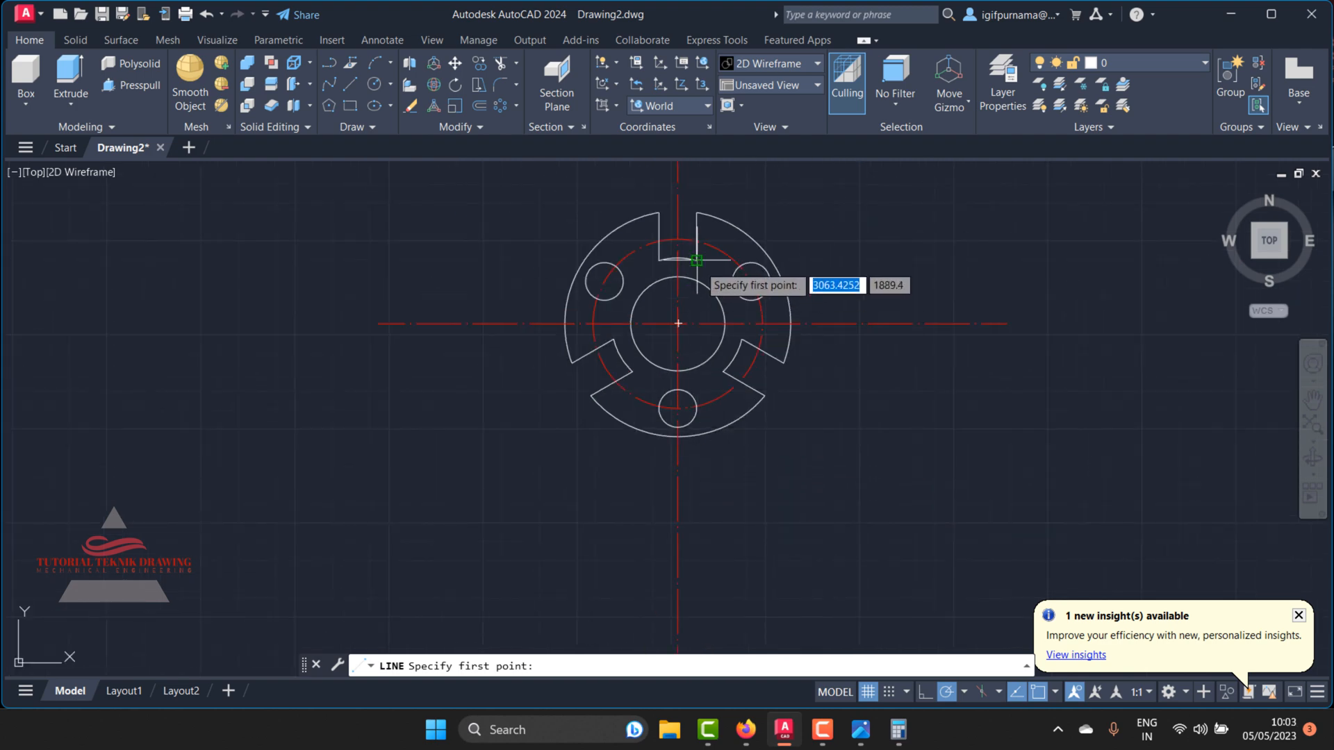
click(1164, 61)
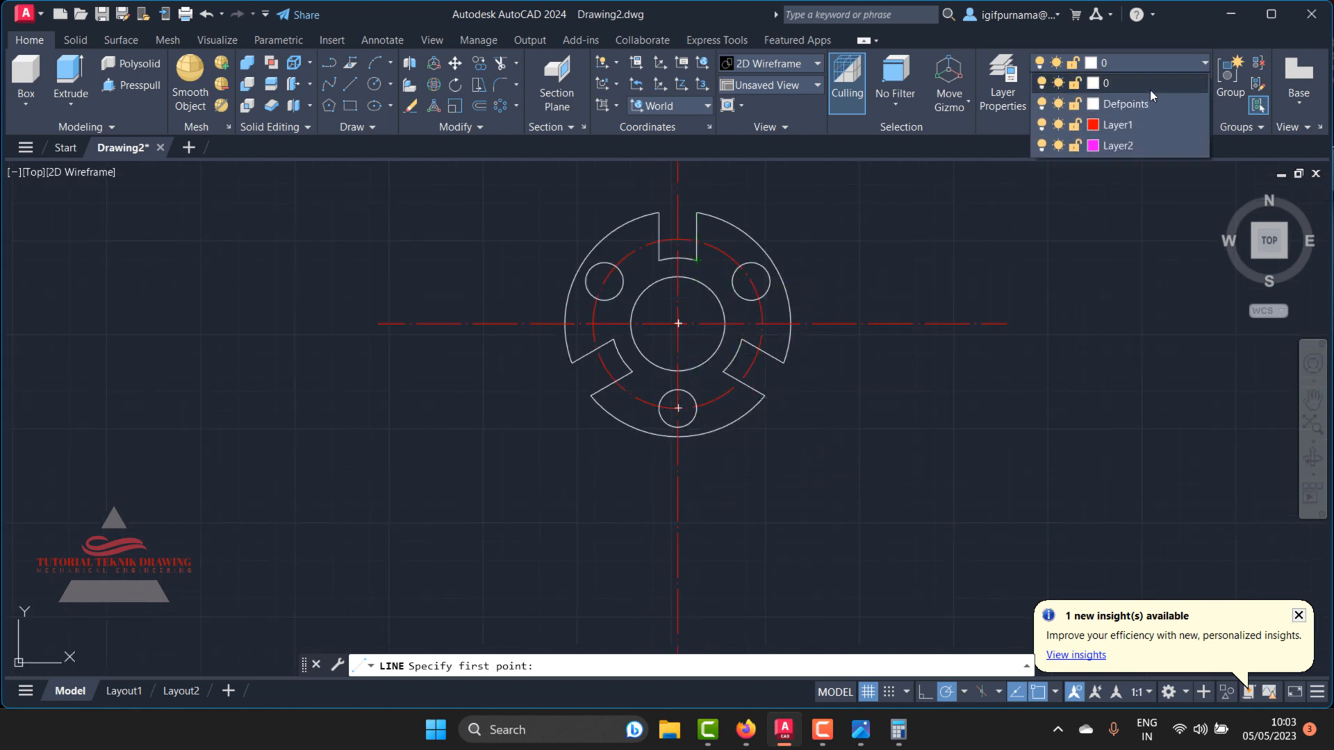
click(1117, 125)
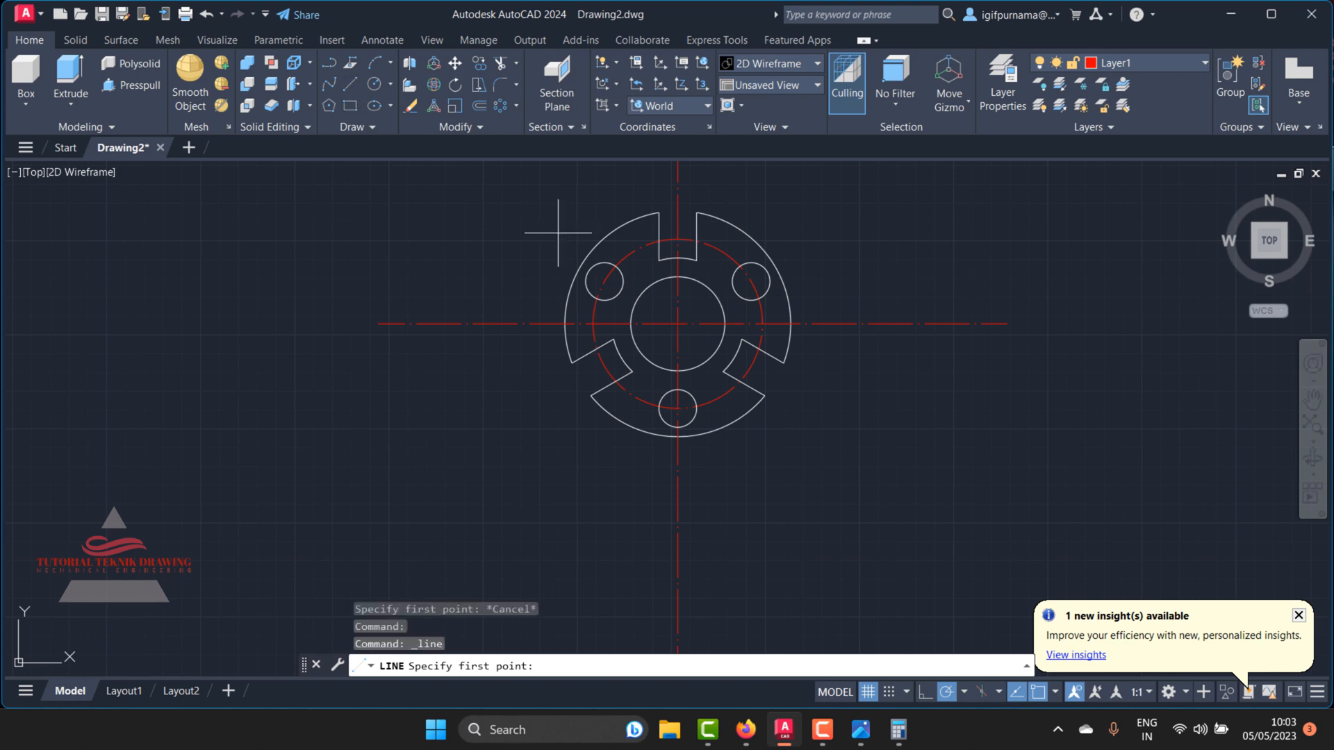
Step: Draw a vertical line about 165 long straight down from the right floor corner of the upper slot, past the disc's lower edge
click(697, 261)
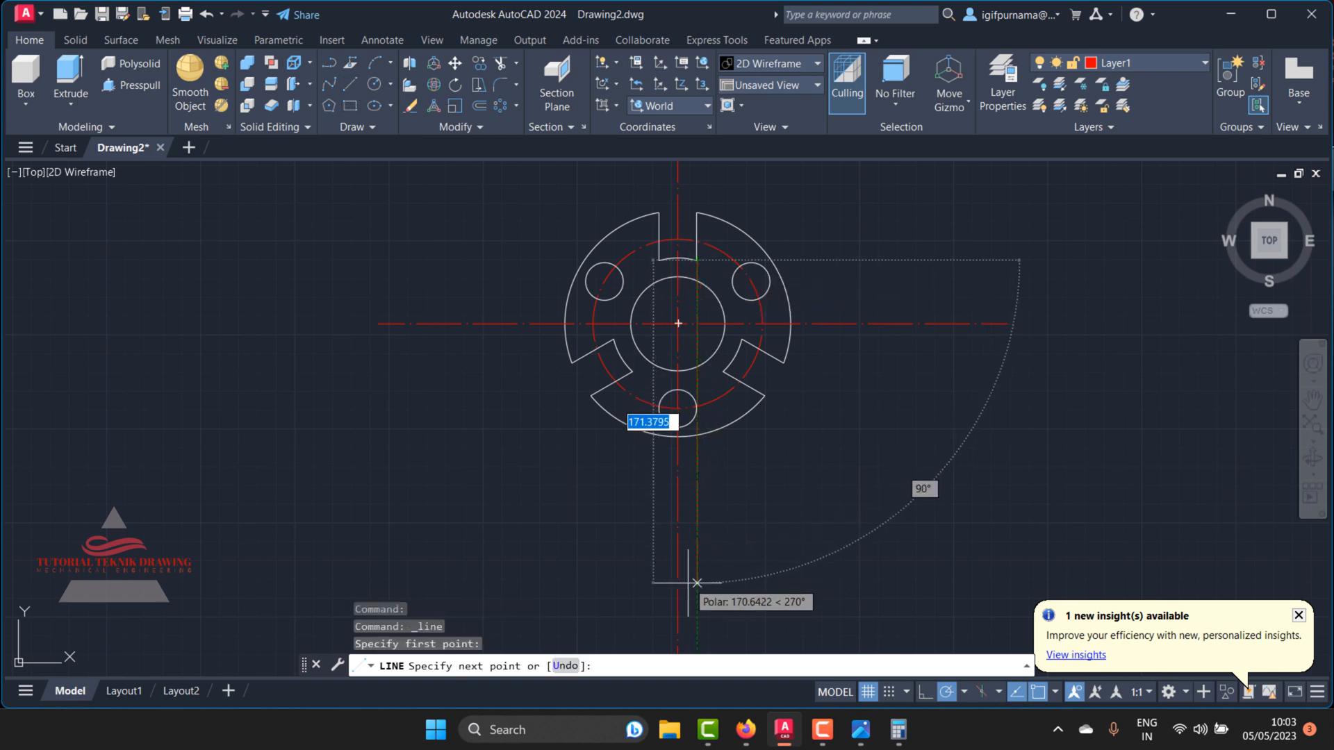
click(696, 575)
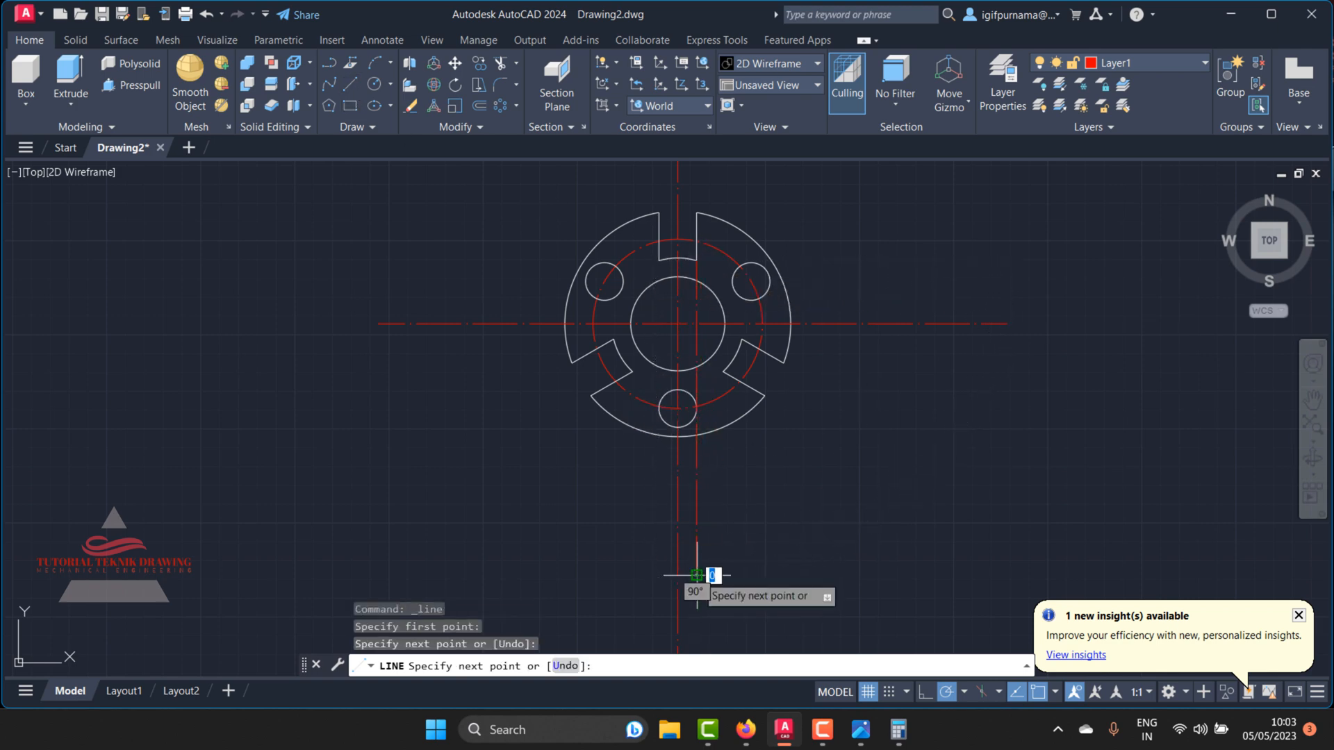
right_click(698, 577)
click(726, 391)
Step: Draw a second vertical line about 145 long straight down from the left floor corner of the upper slot
key(Return)
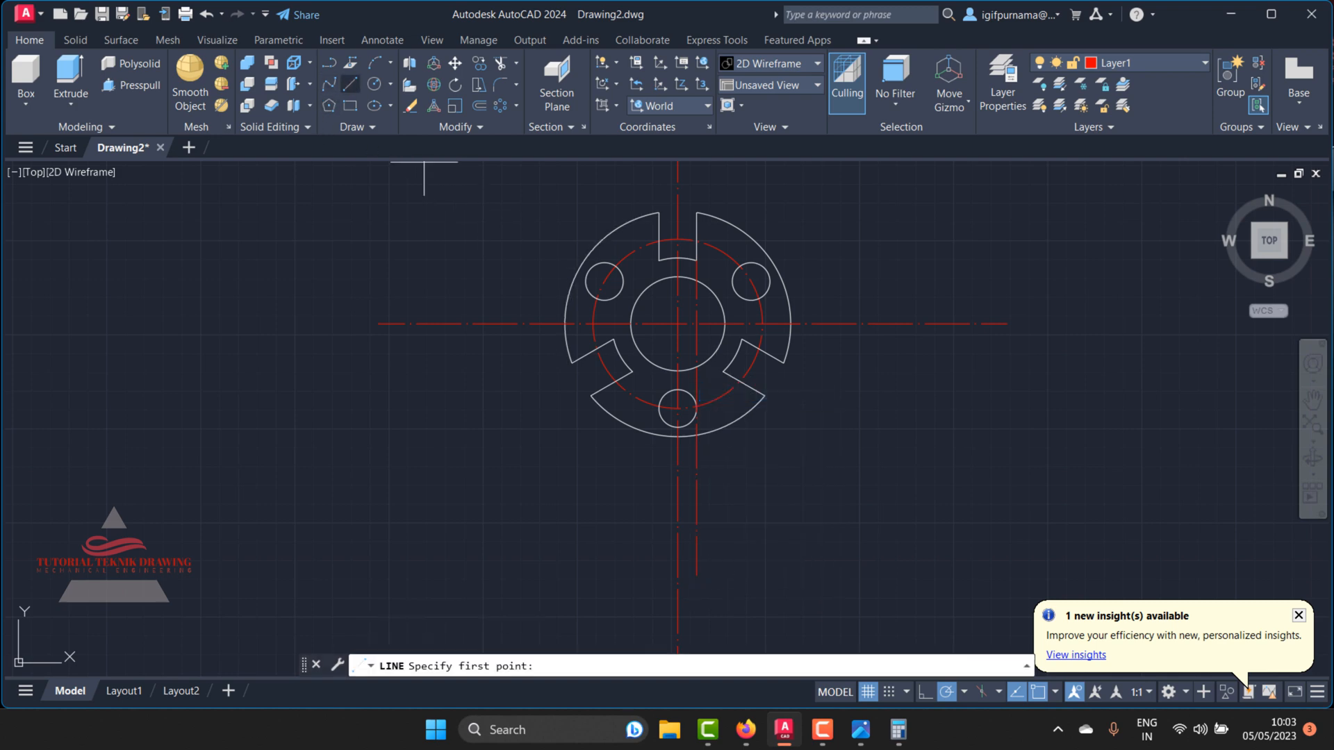
click(659, 260)
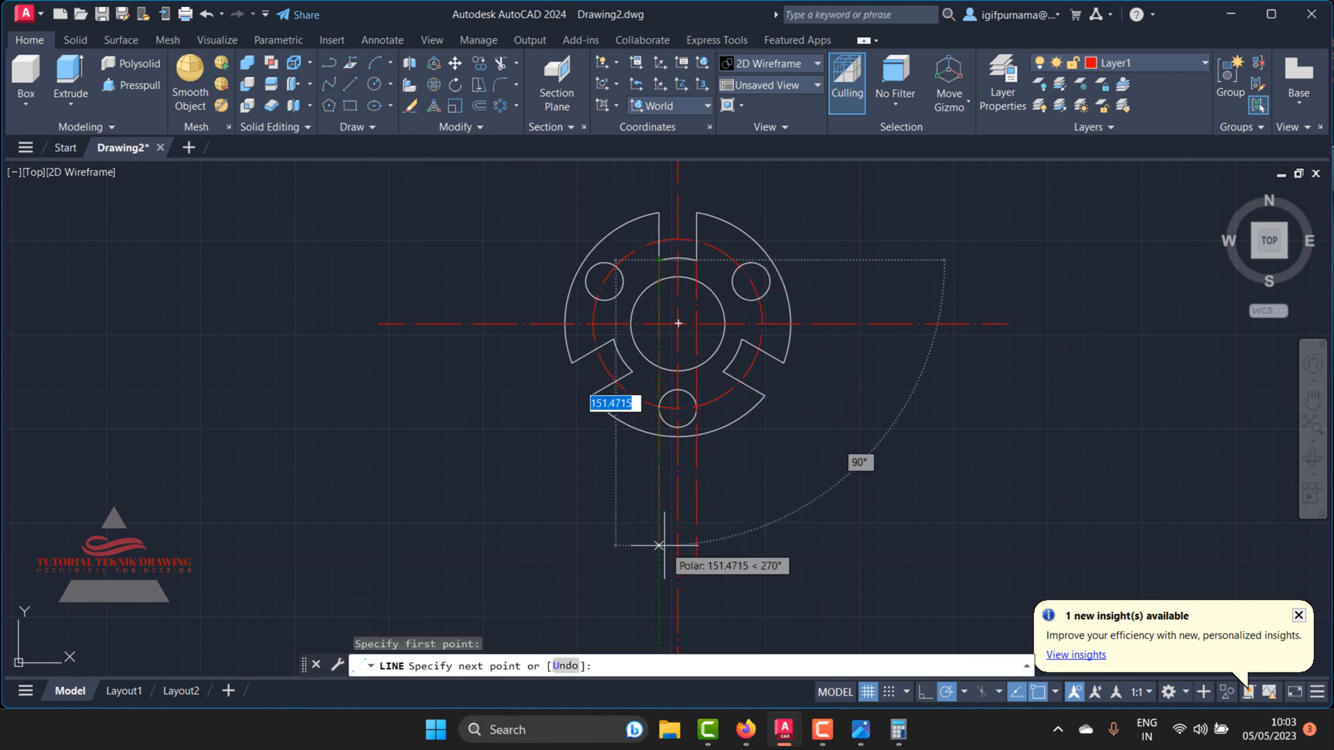
click(660, 535)
right_click(660, 535)
click(702, 350)
Step: Examine the reference image for the vertical distance between the disc centre and the bracket's lower holes
scroll(691, 521, up, 5)
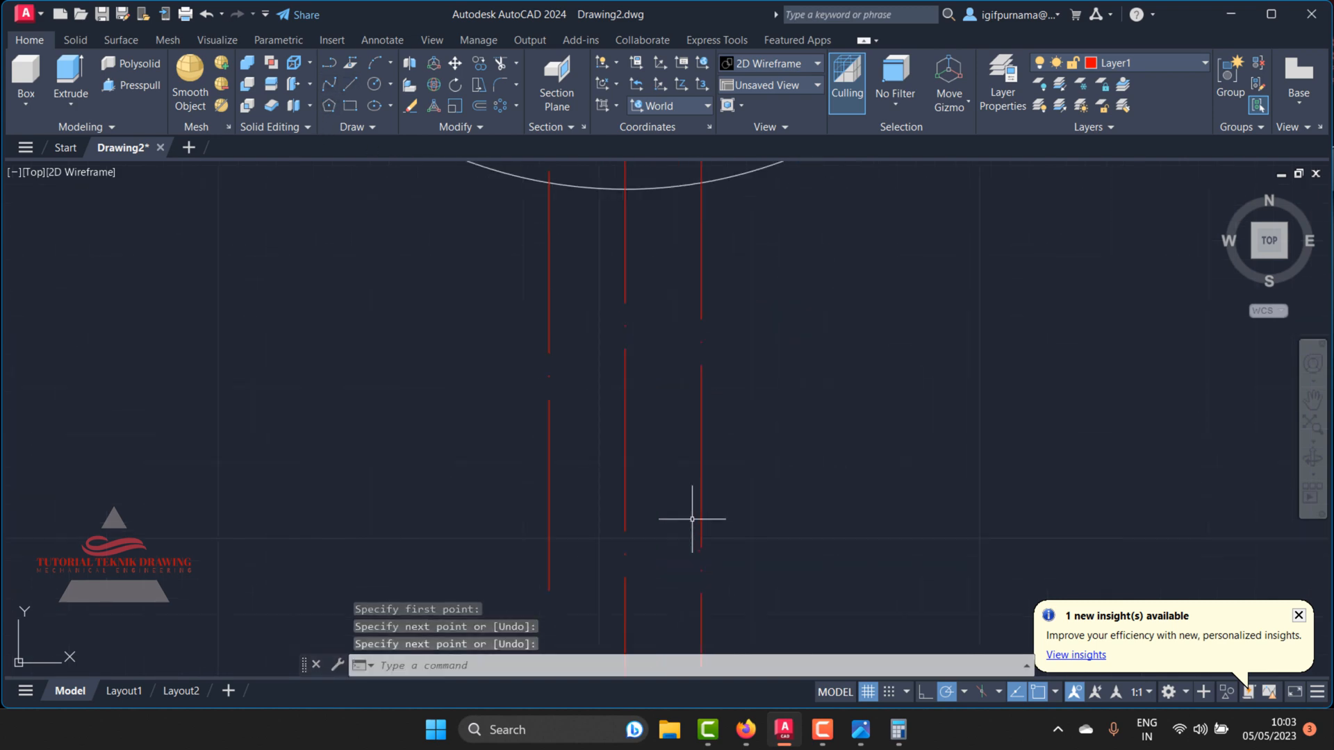
scroll(660, 490, down, 2)
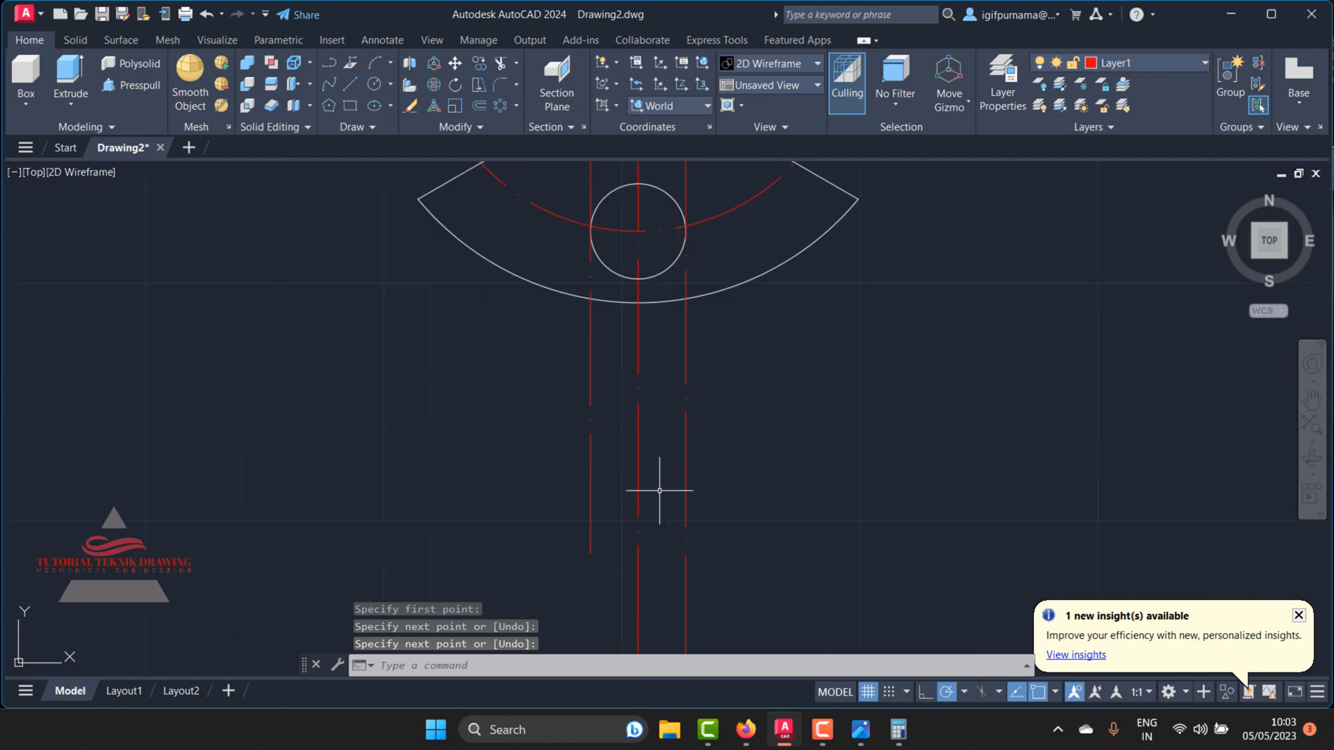
click(861, 731)
scroll(1037, 407, up, 3)
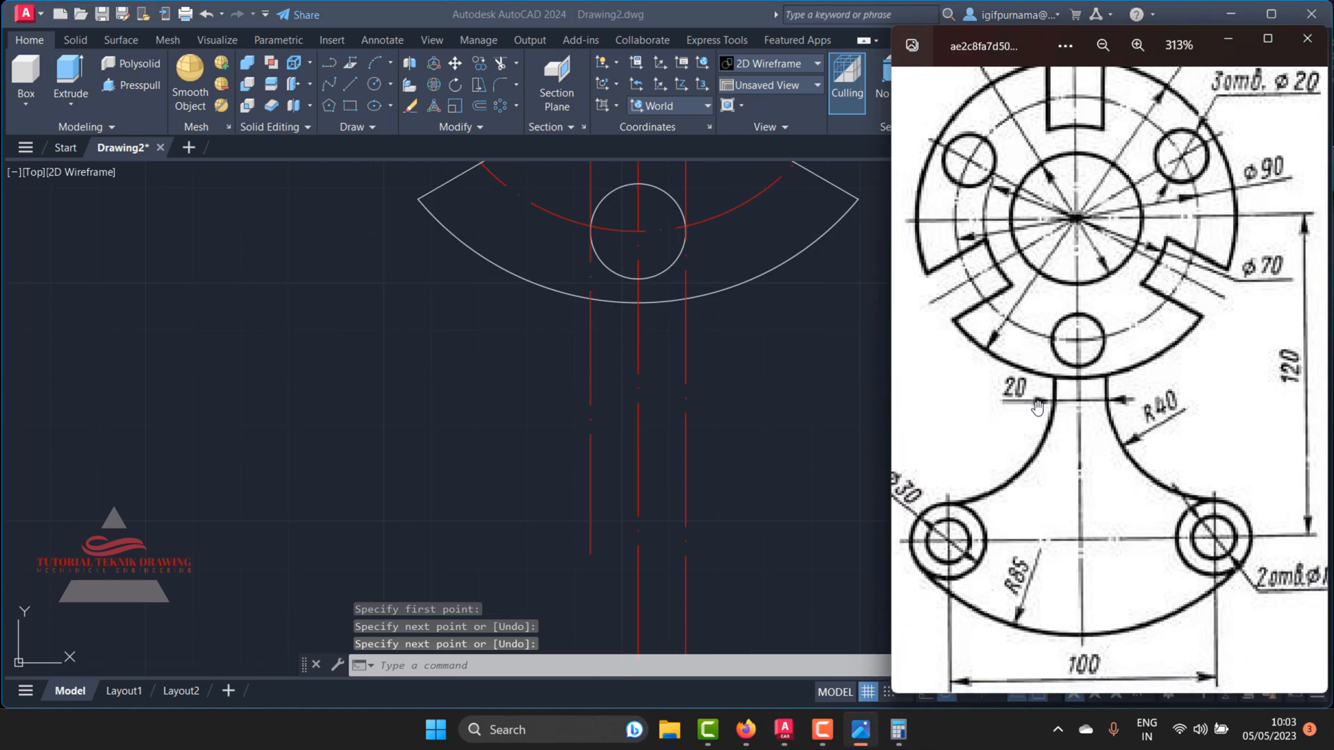
scroll(1097, 424, down, 2)
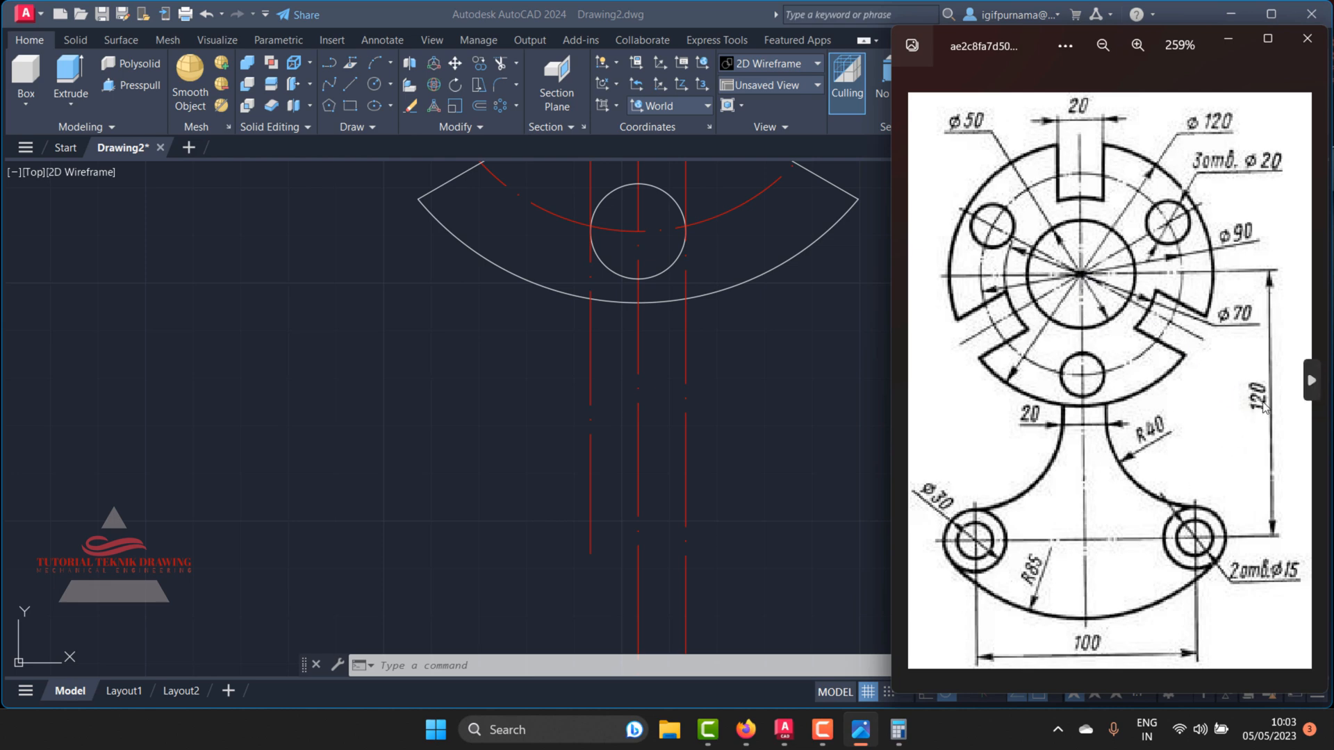
key(alt+Tab)
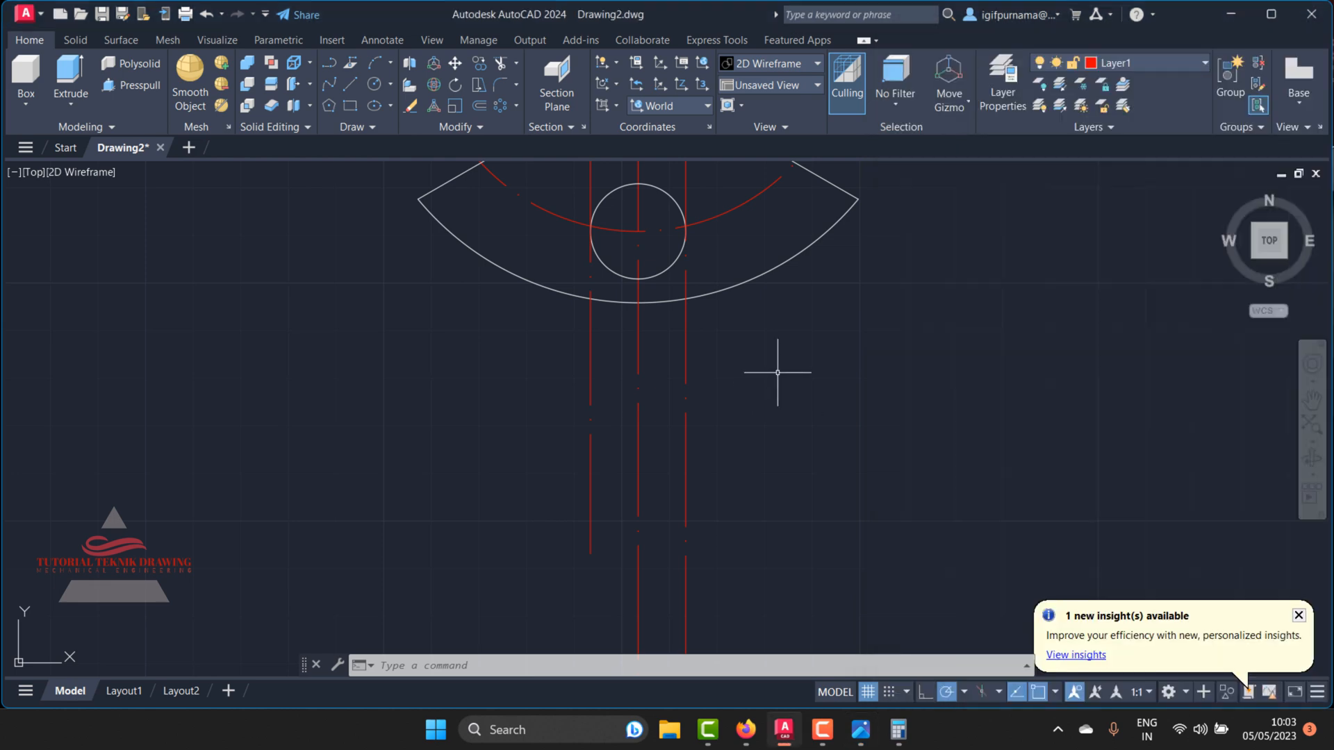
scroll(669, 349, down, 2)
scroll(671, 346, down, 2)
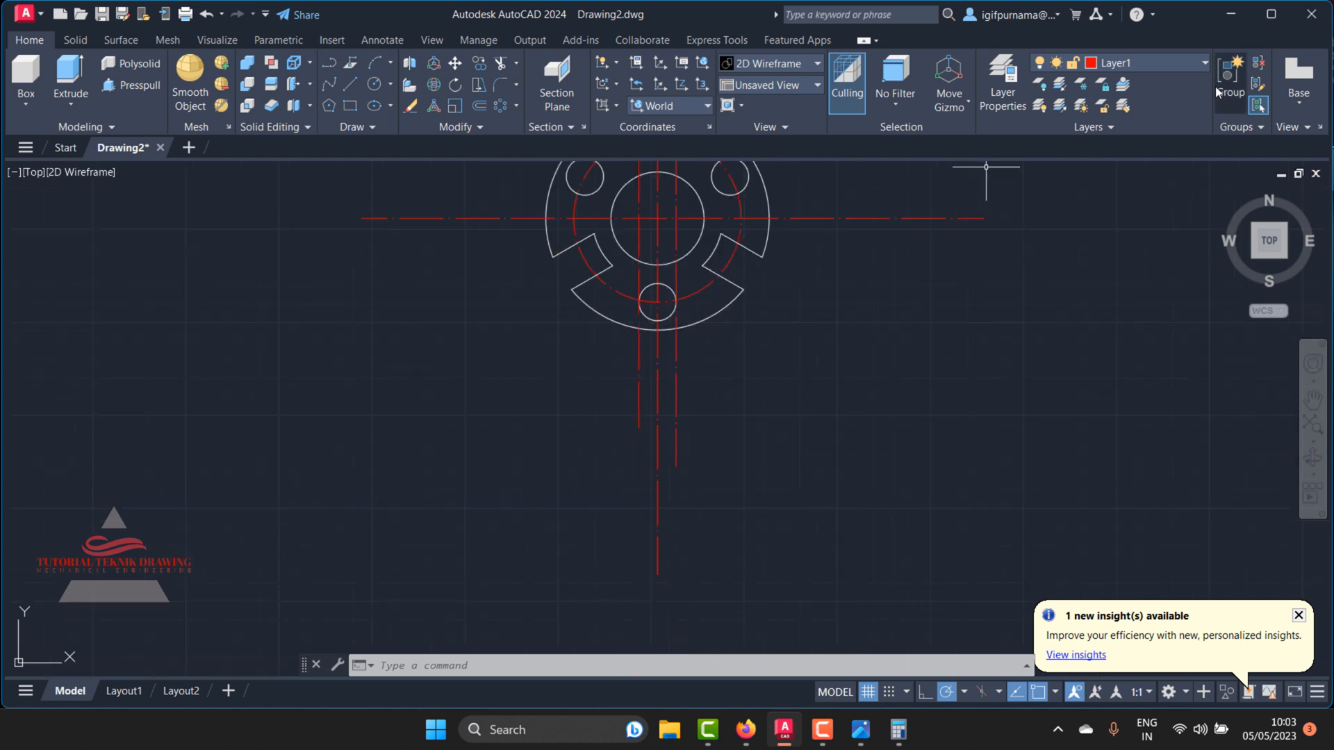
Step: Draw a 120-long vertical line on Layer1 in the empty space to the right of the disc
click(1139, 63)
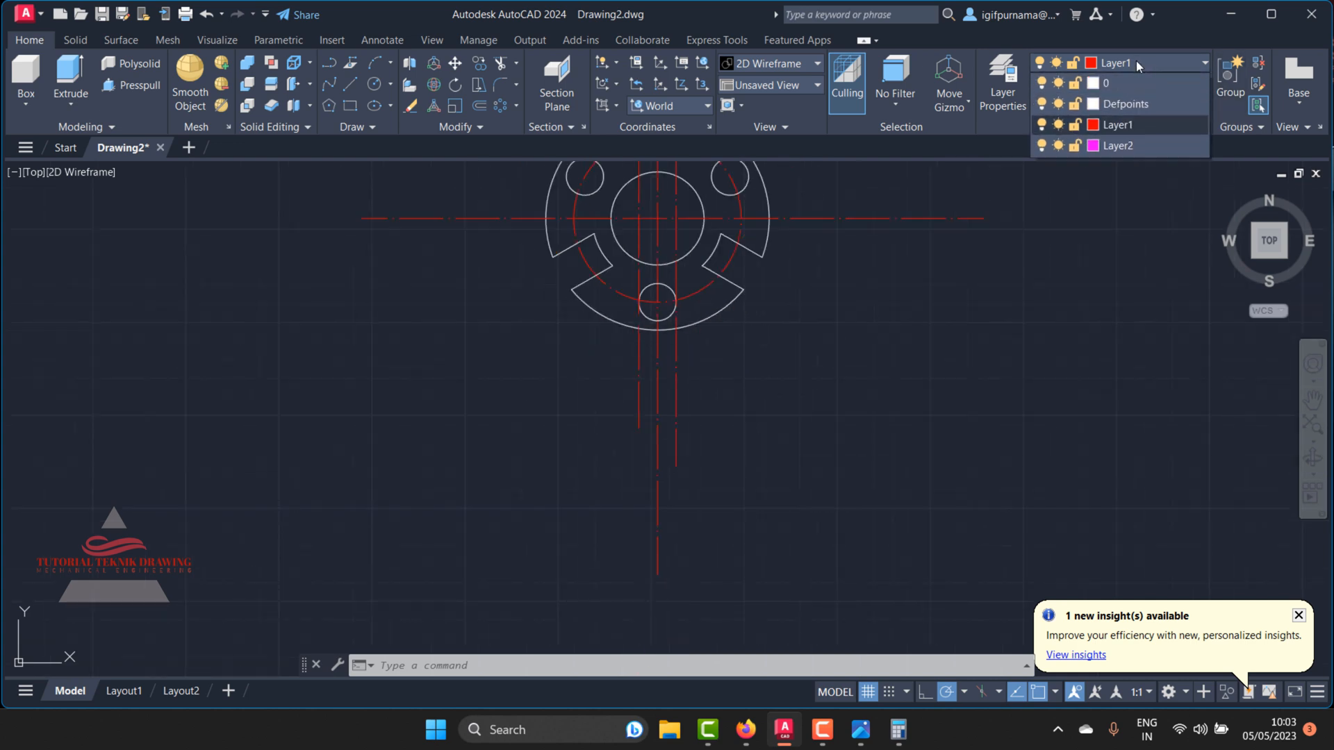
click(349, 85)
click(350, 82)
click(1081, 228)
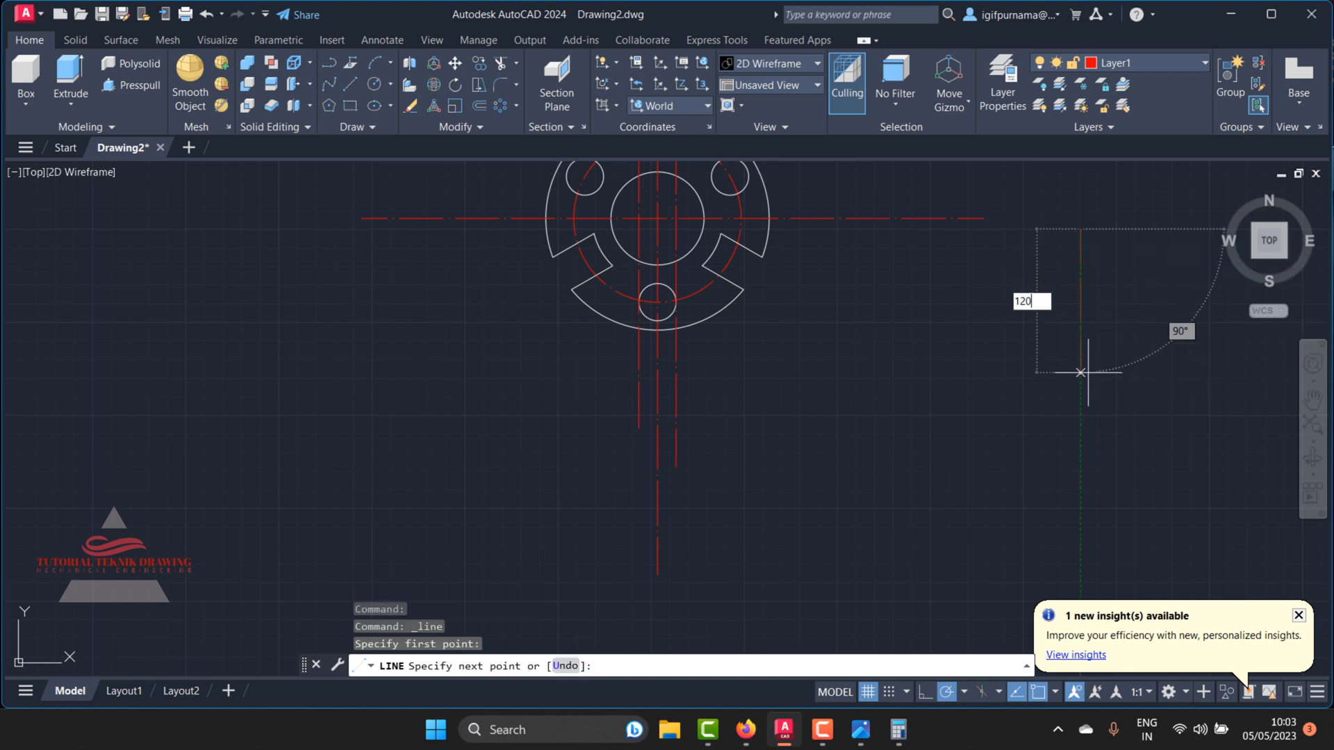
key(Return)
key(Return)
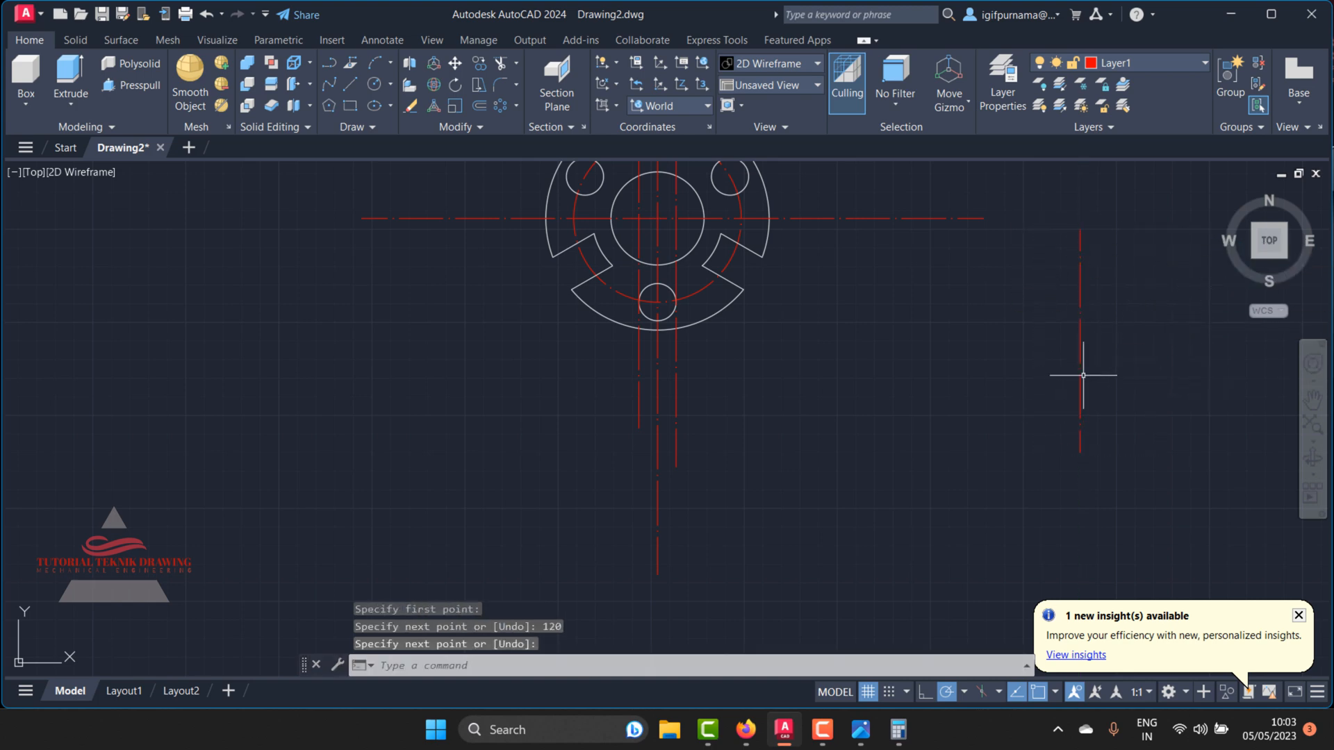
Step: Move the 120-long line by its upper endpoint onto the right quadrant of the disc's outer circle
click(455, 63)
drag(1116, 366, 1042, 333)
key(Return)
click(1080, 229)
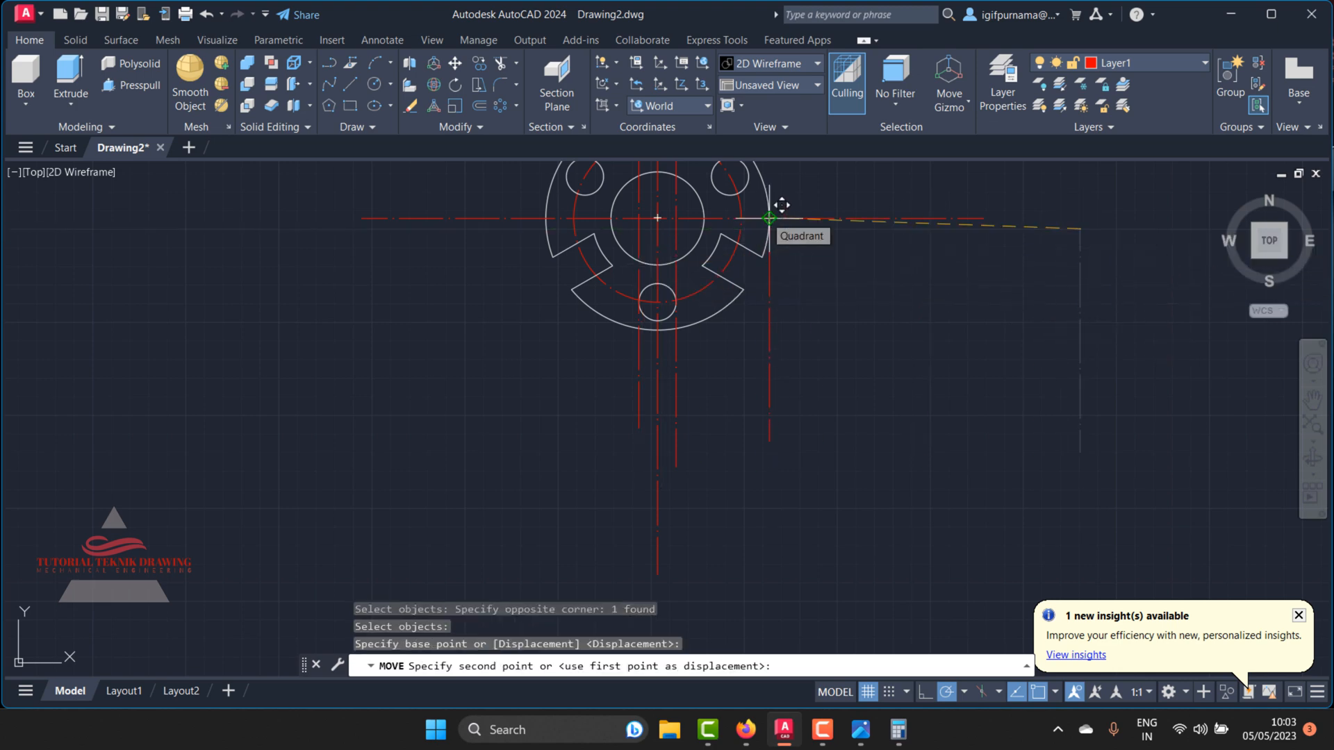
click(769, 219)
click(777, 402)
click(830, 397)
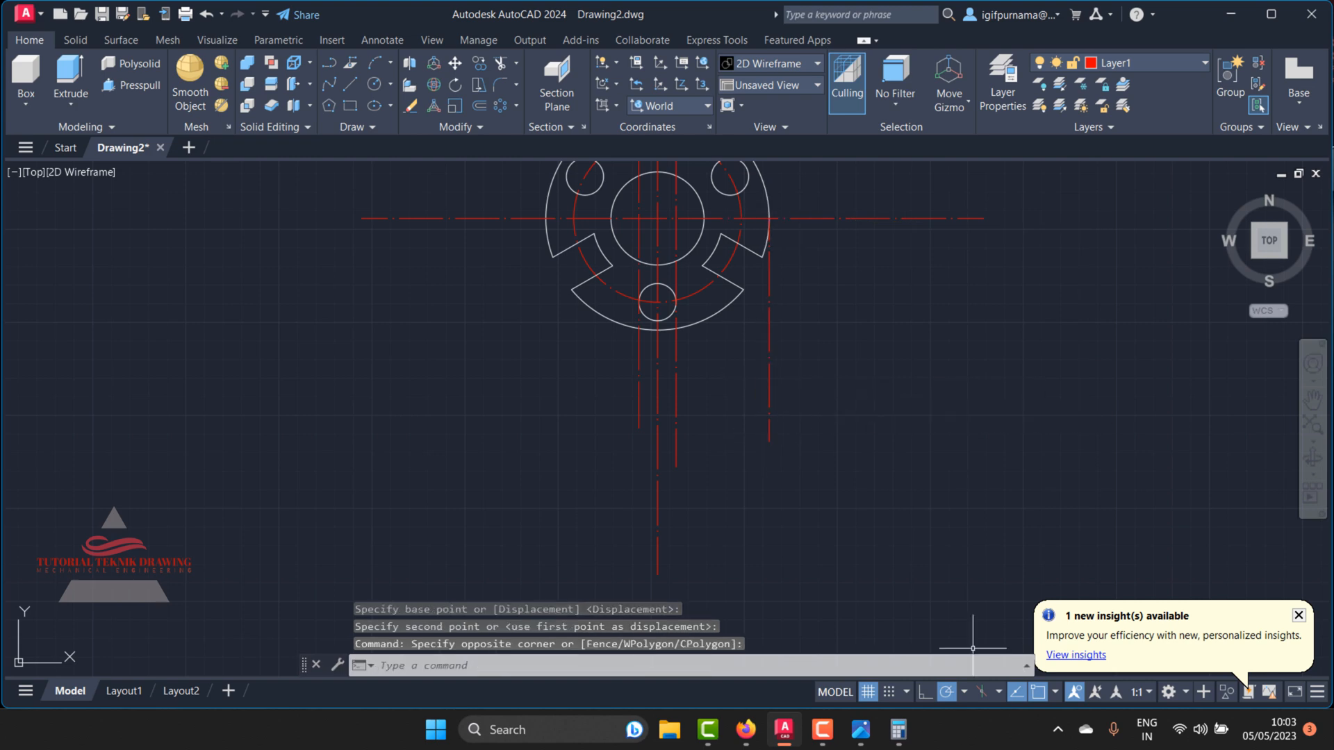
Step: Examine the diameters and spacing of the bracket's two lower bosses and holes in the reference image
click(876, 735)
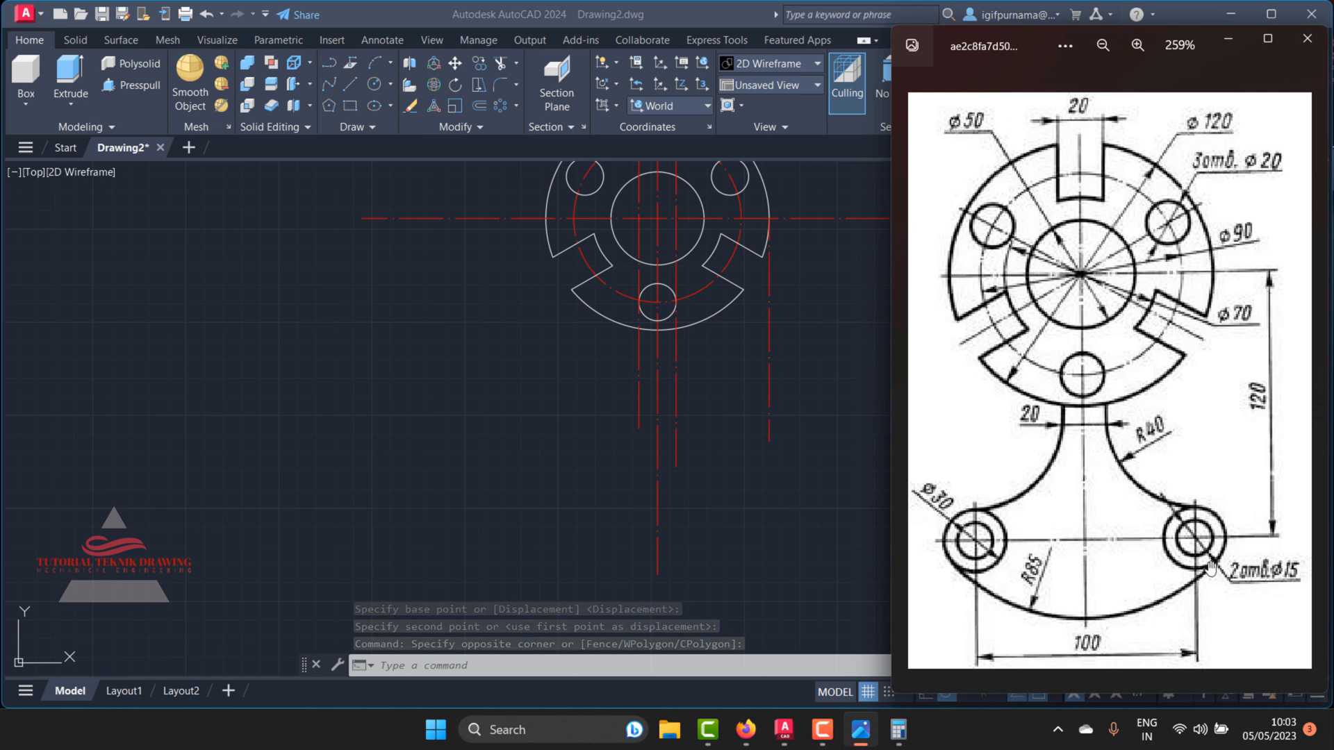
scroll(1210, 567, up, 1)
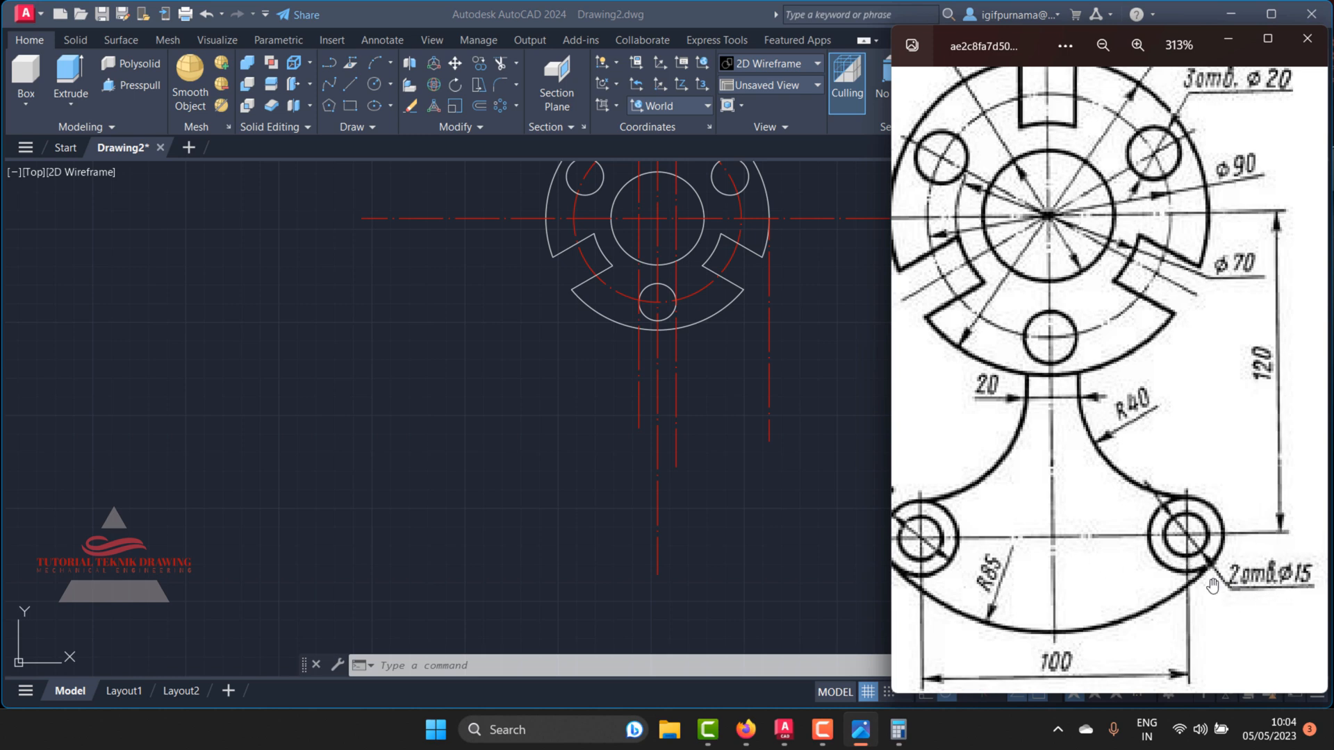
scroll(1203, 564, up, 4)
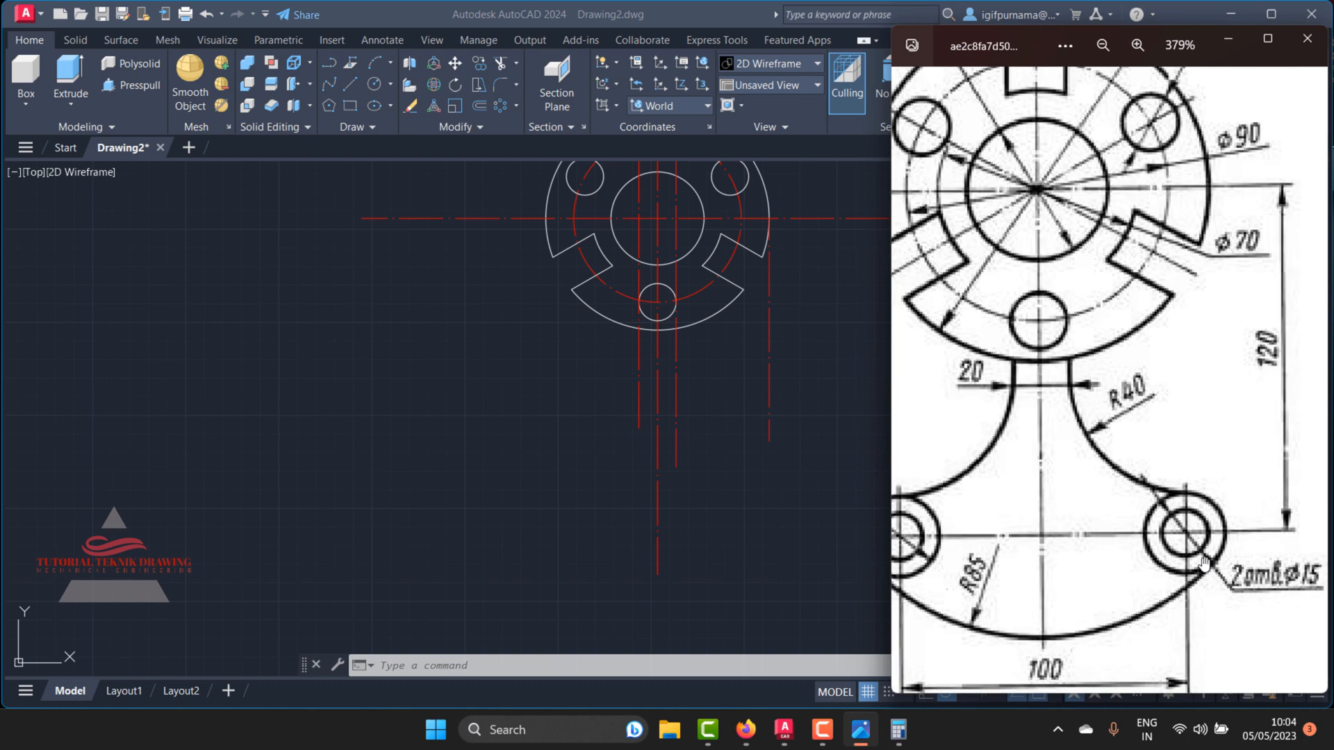
scroll(1181, 528, down, 7)
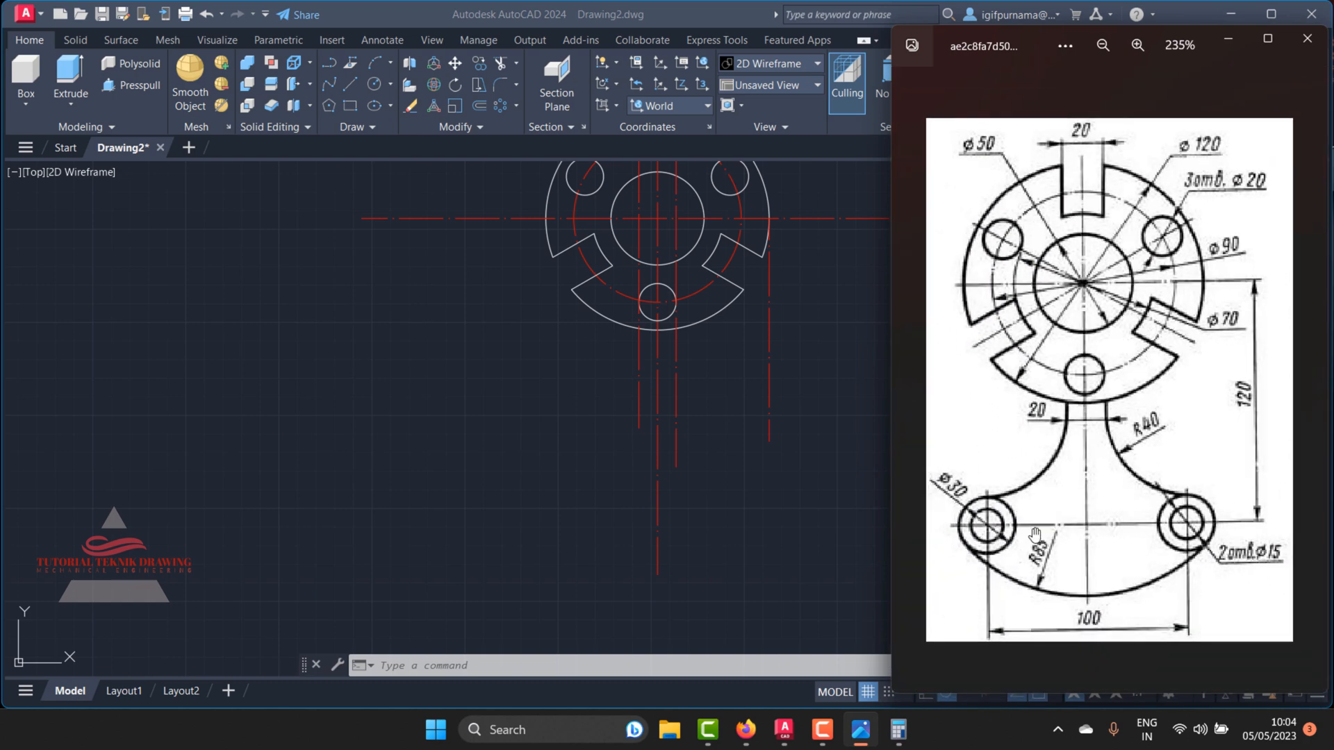
scroll(1035, 535, up, 2)
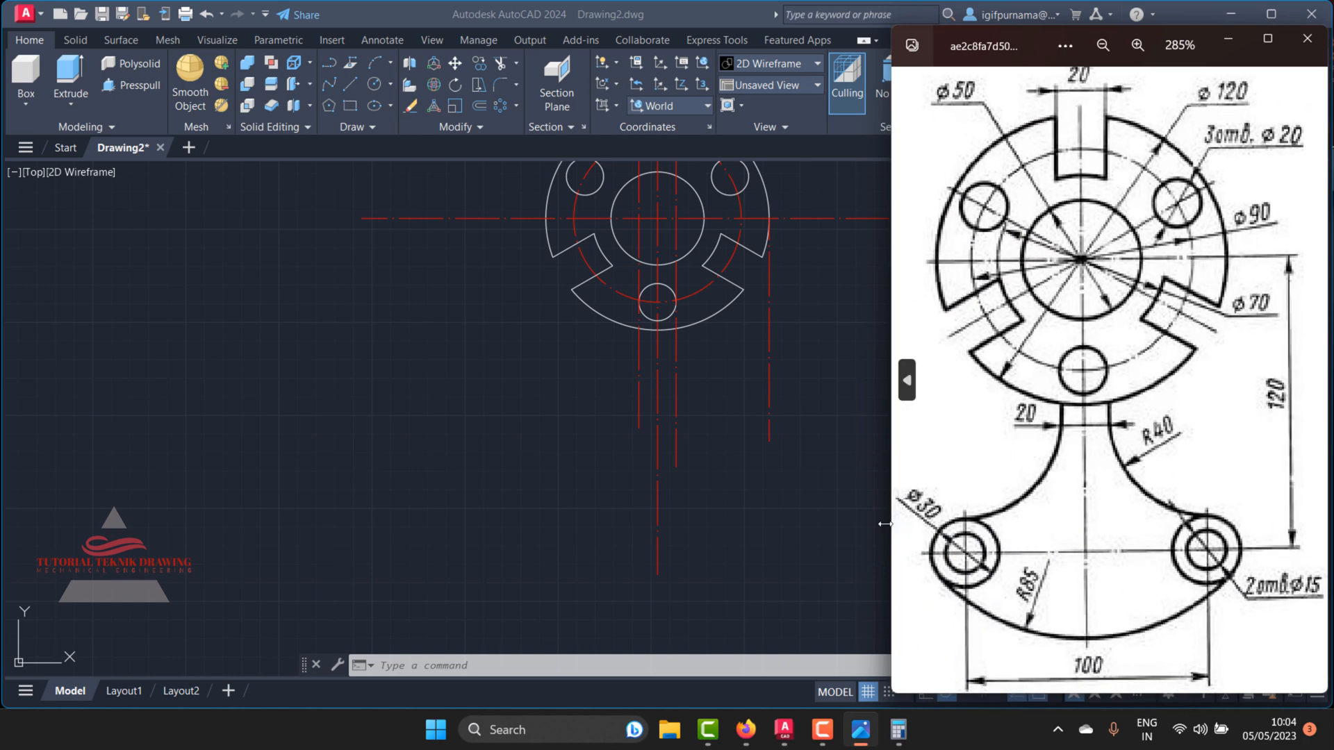
click(831, 542)
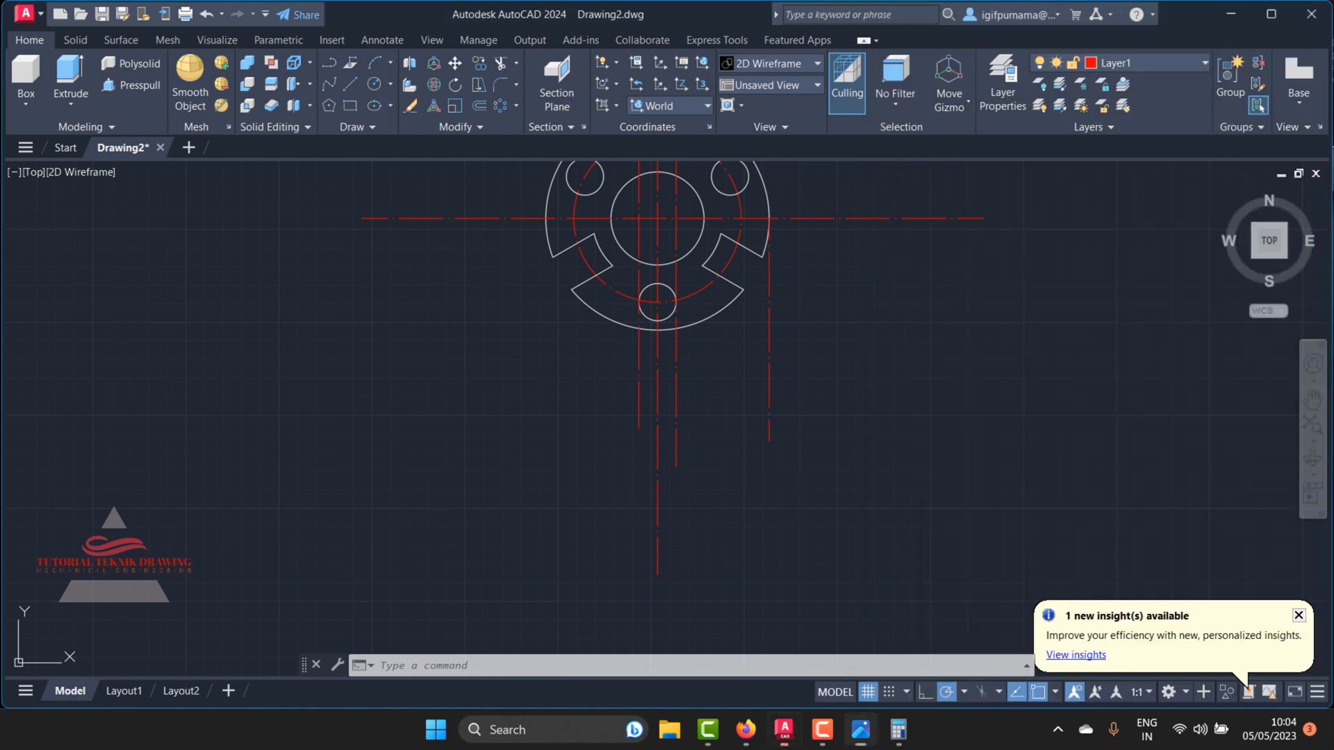
Step: Compute the lower hole radius in Calculator by dividing 15 by 2, then minimise the calculator
mouse_move(891, 736)
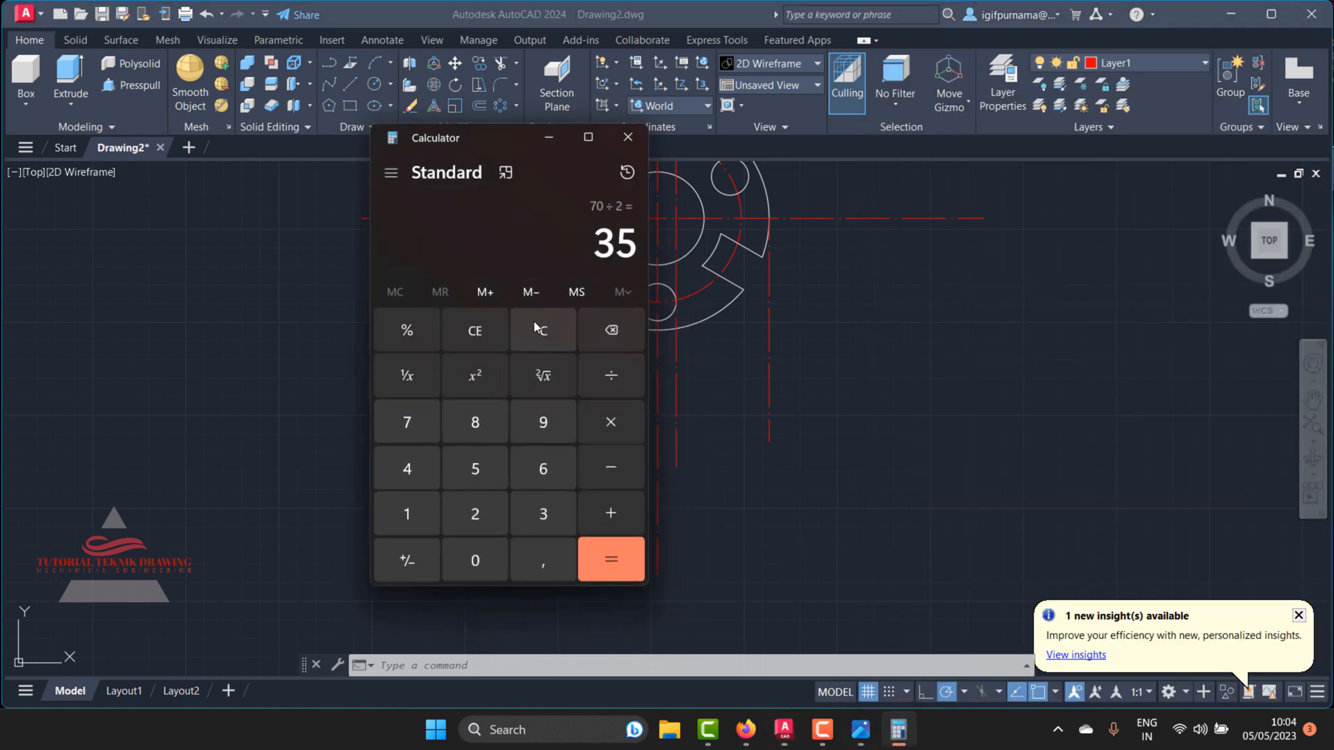
click(545, 332)
click(396, 516)
click(448, 473)
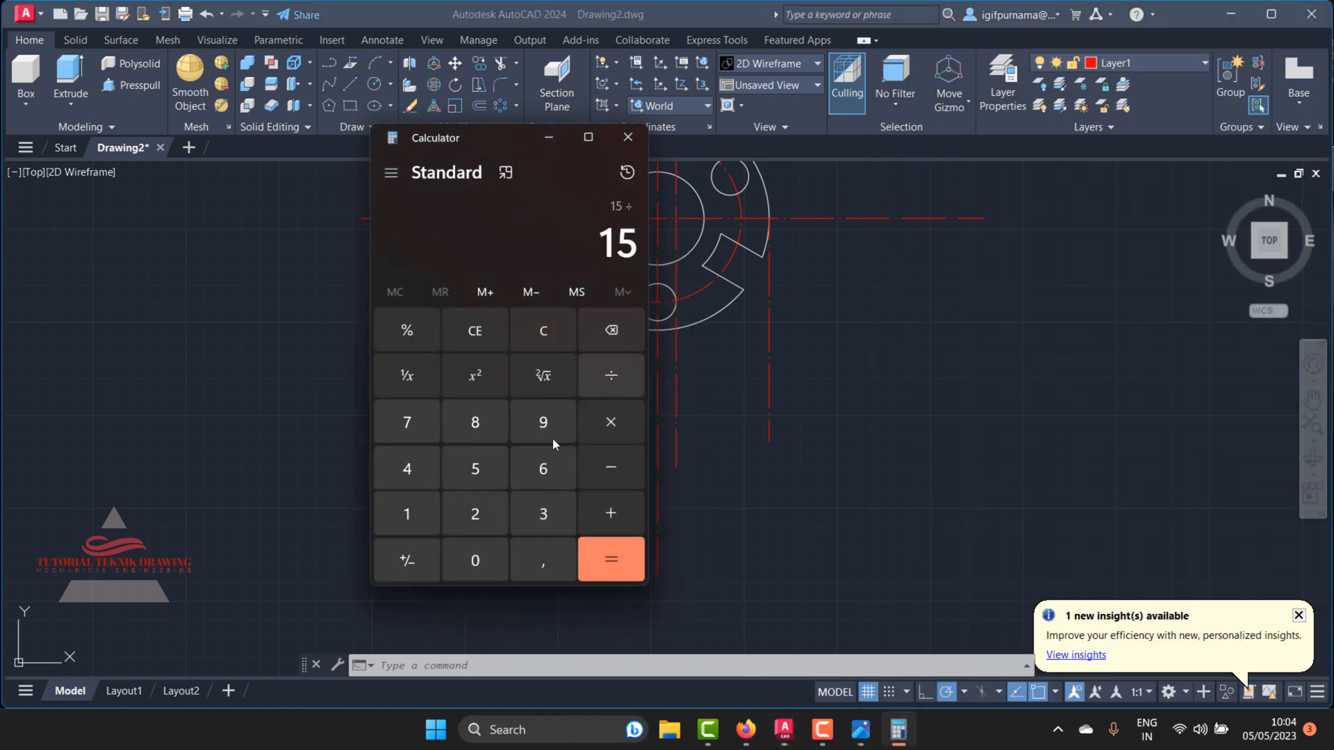
click(476, 514)
click(610, 558)
click(548, 138)
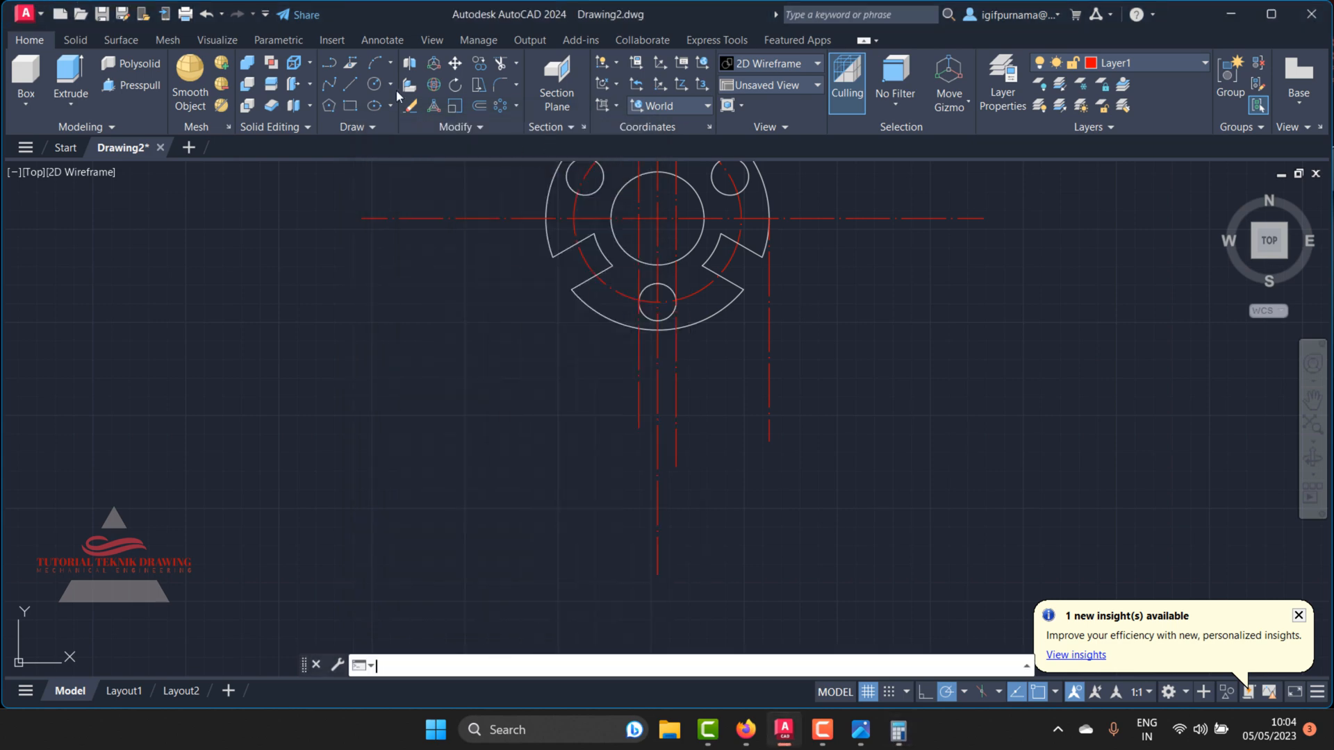
Step: Make layer 0 current and draw a circle of radius 7.5 in the empty space beside the disc's guide lines
click(375, 85)
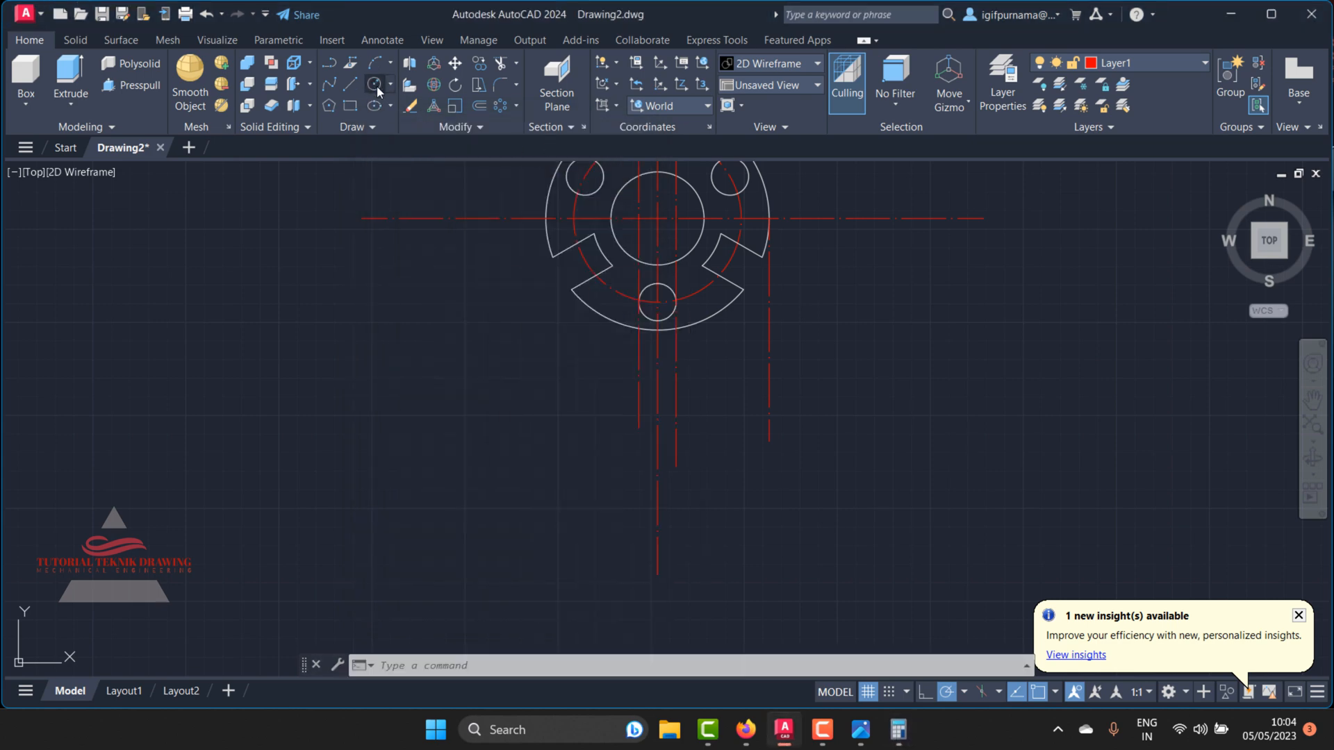
click(1130, 64)
click(1127, 81)
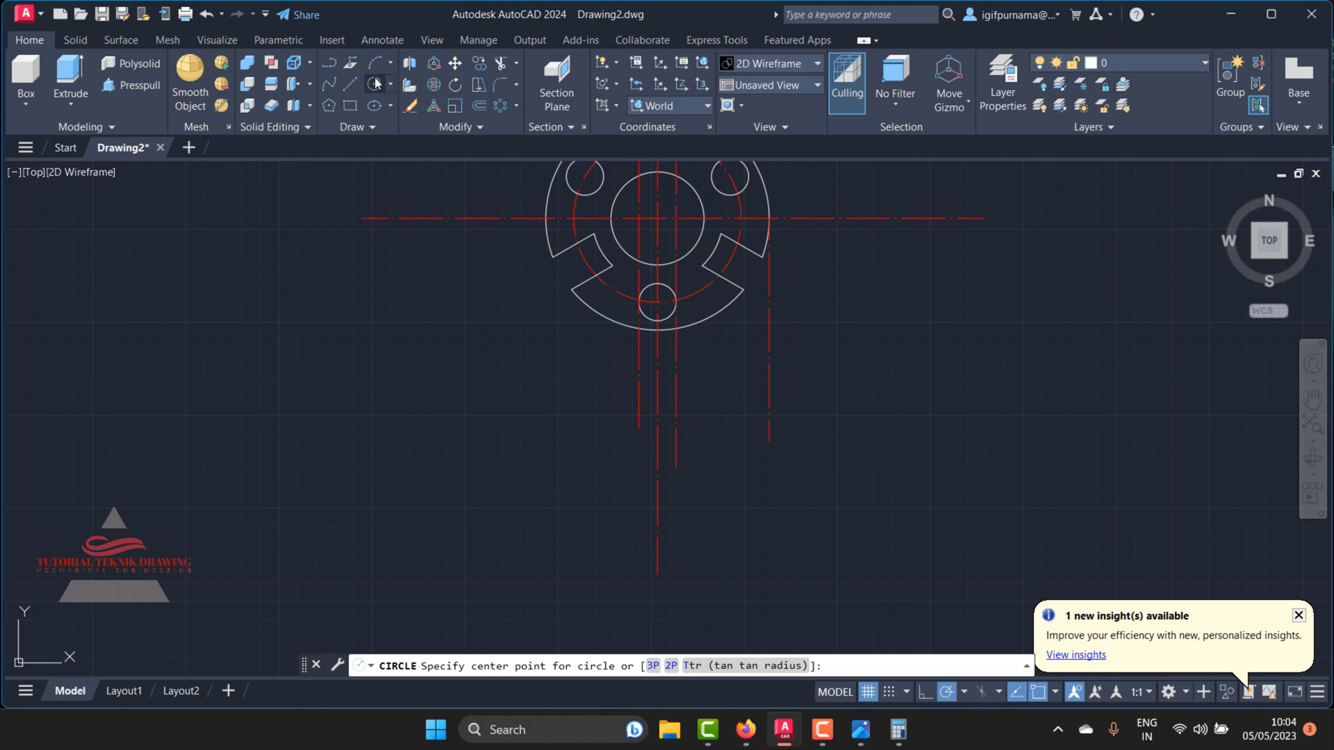
click(869, 456)
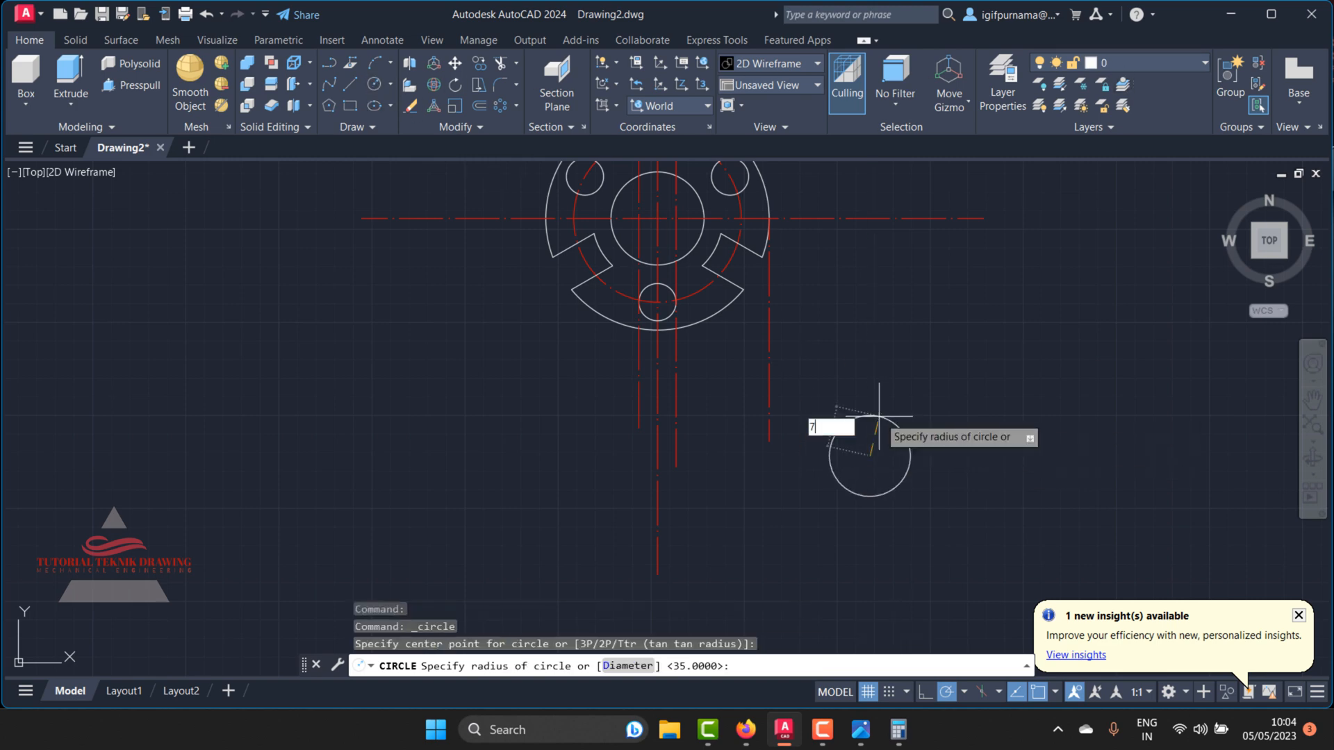
key(Return)
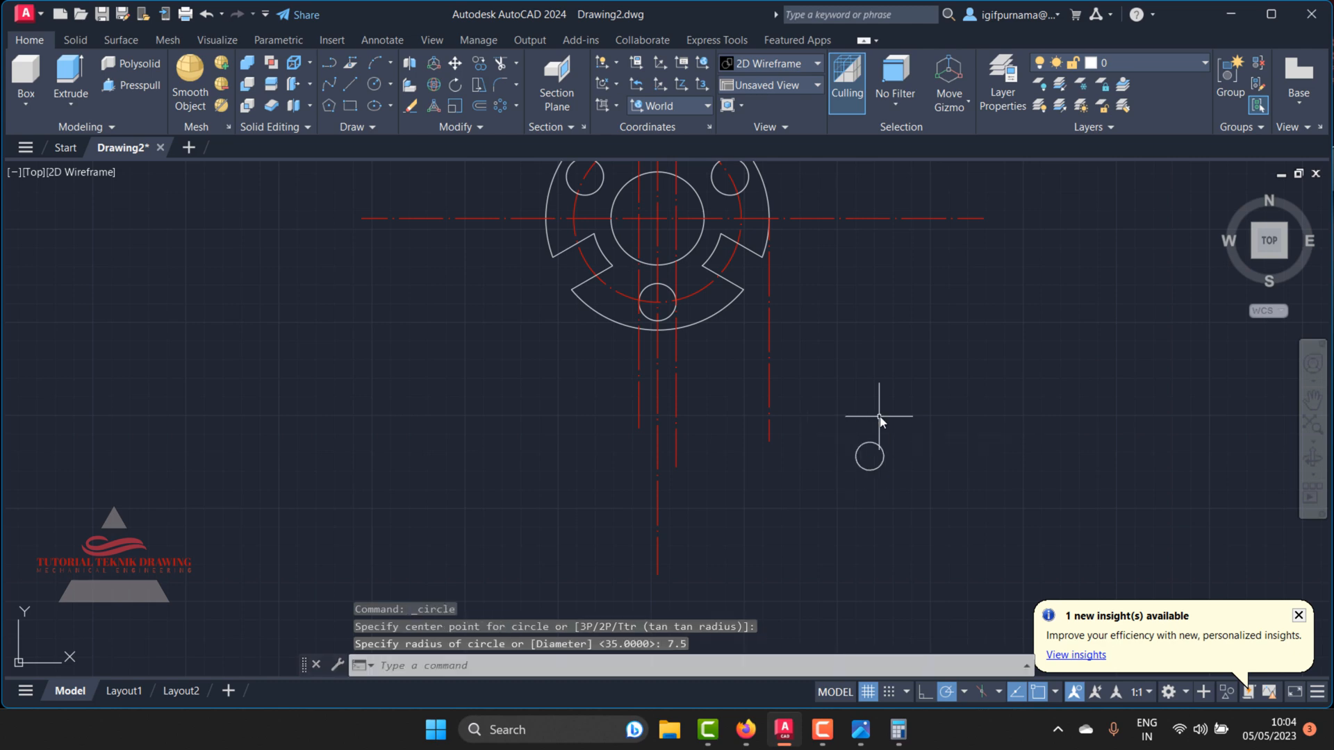
Step: Draw a concentric circle of radius 15 around the 7.5-radius circle
click(371, 84)
click(371, 85)
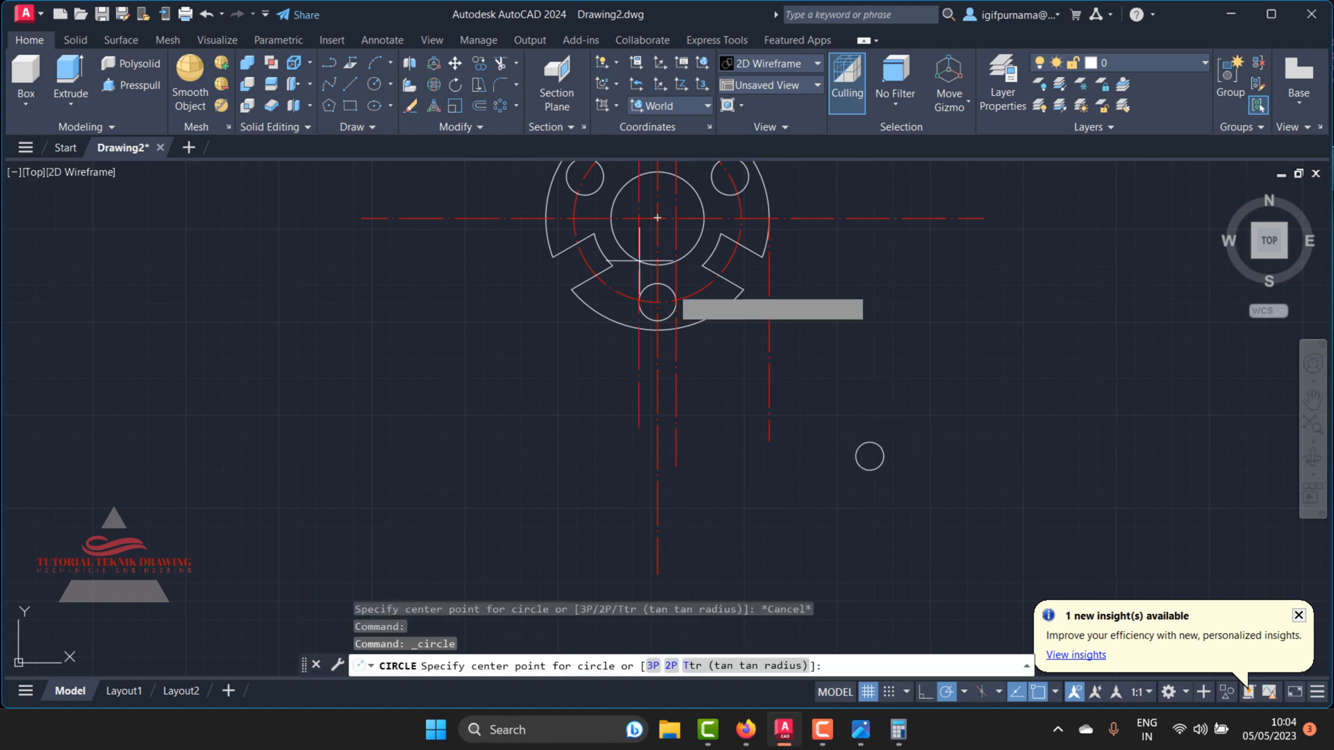
click(869, 455)
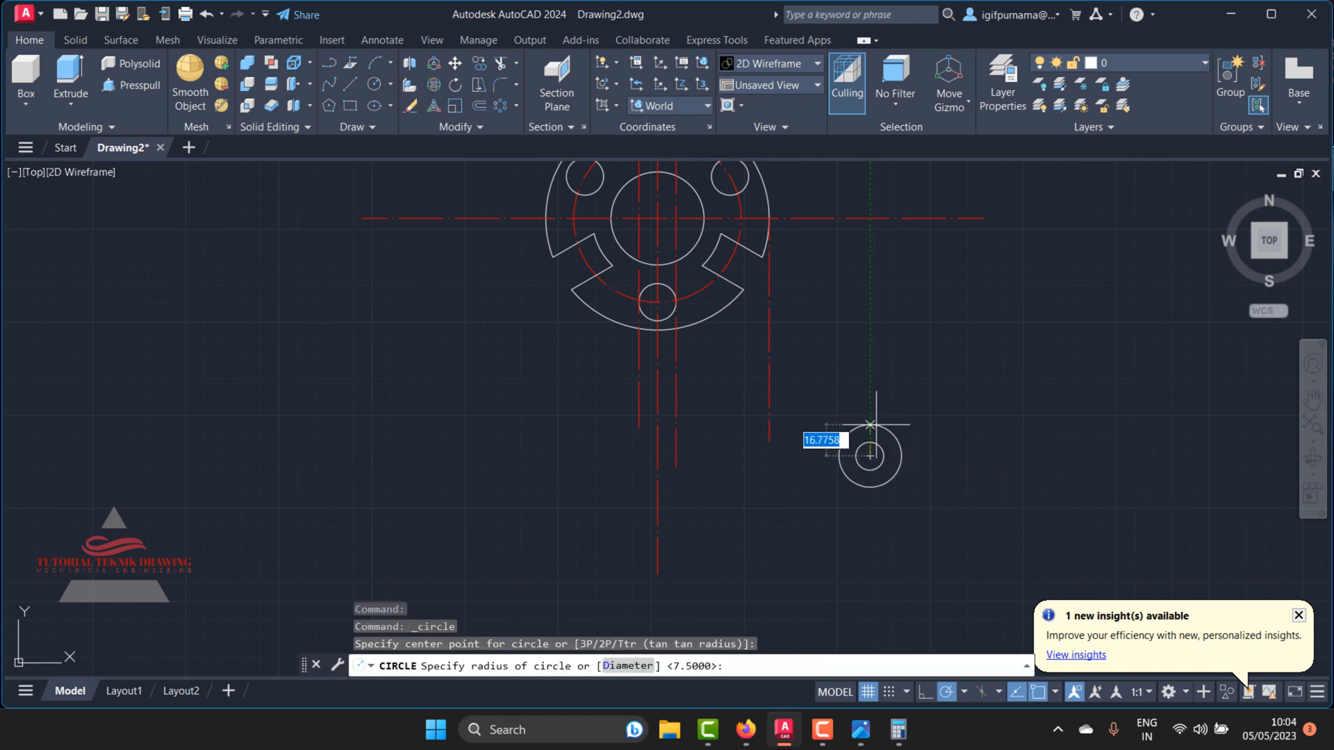
key(Return)
scroll(843, 462, up, 2)
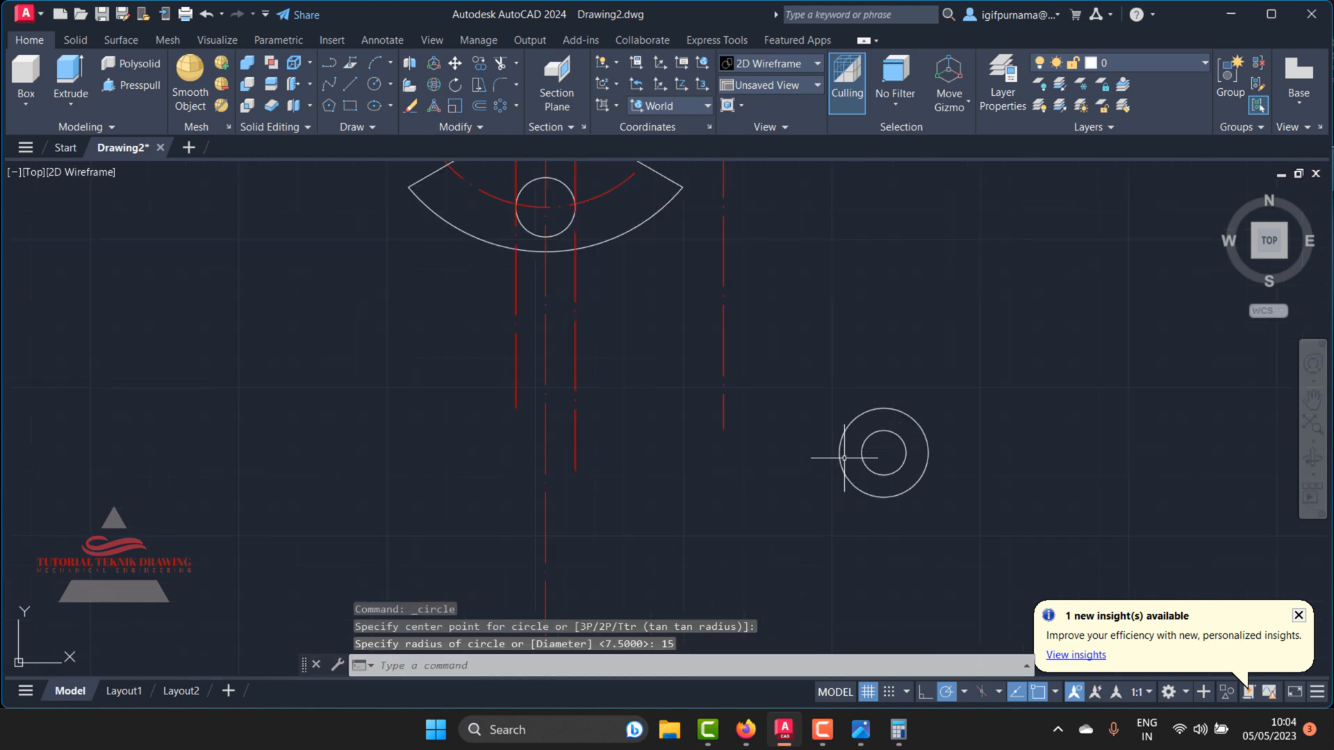
scroll(729, 416, down, 2)
scroll(807, 448, up, 2)
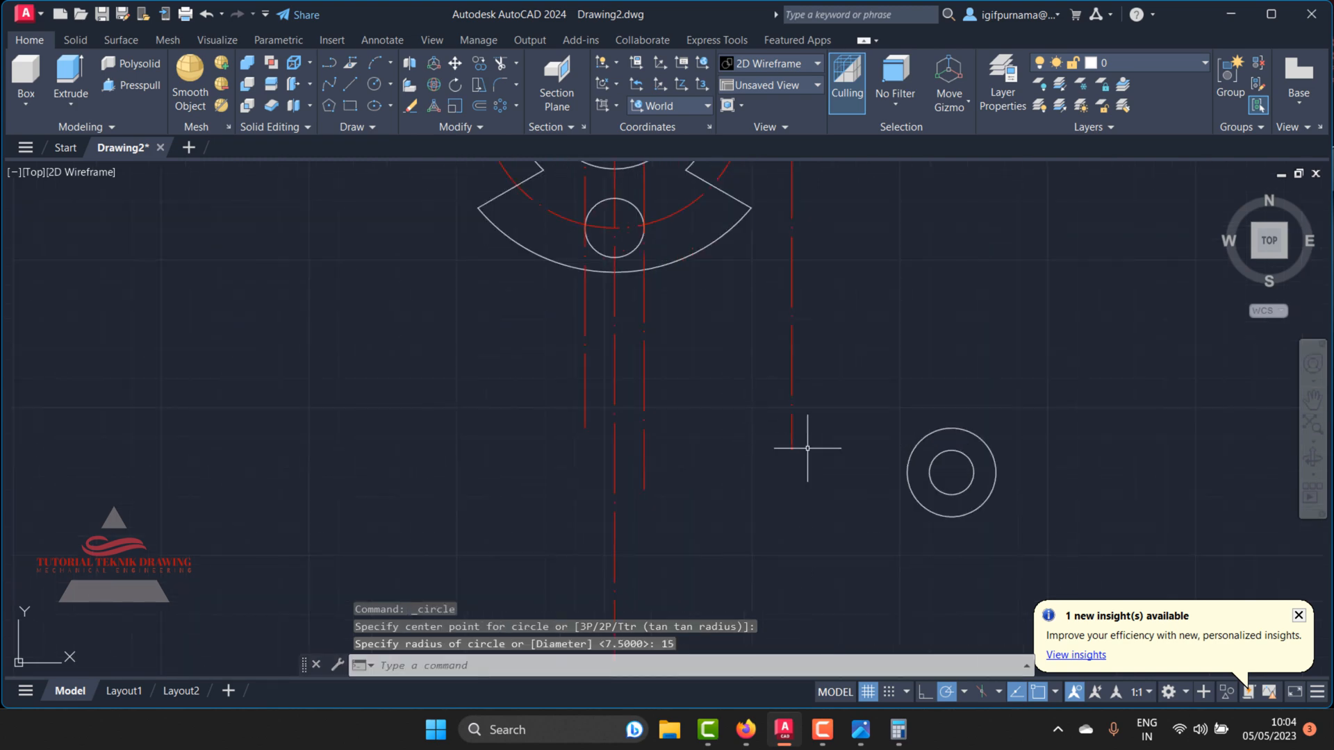
Step: Check the lower bosses in the reference image and make Layer1 the current layer
click(868, 740)
click(826, 365)
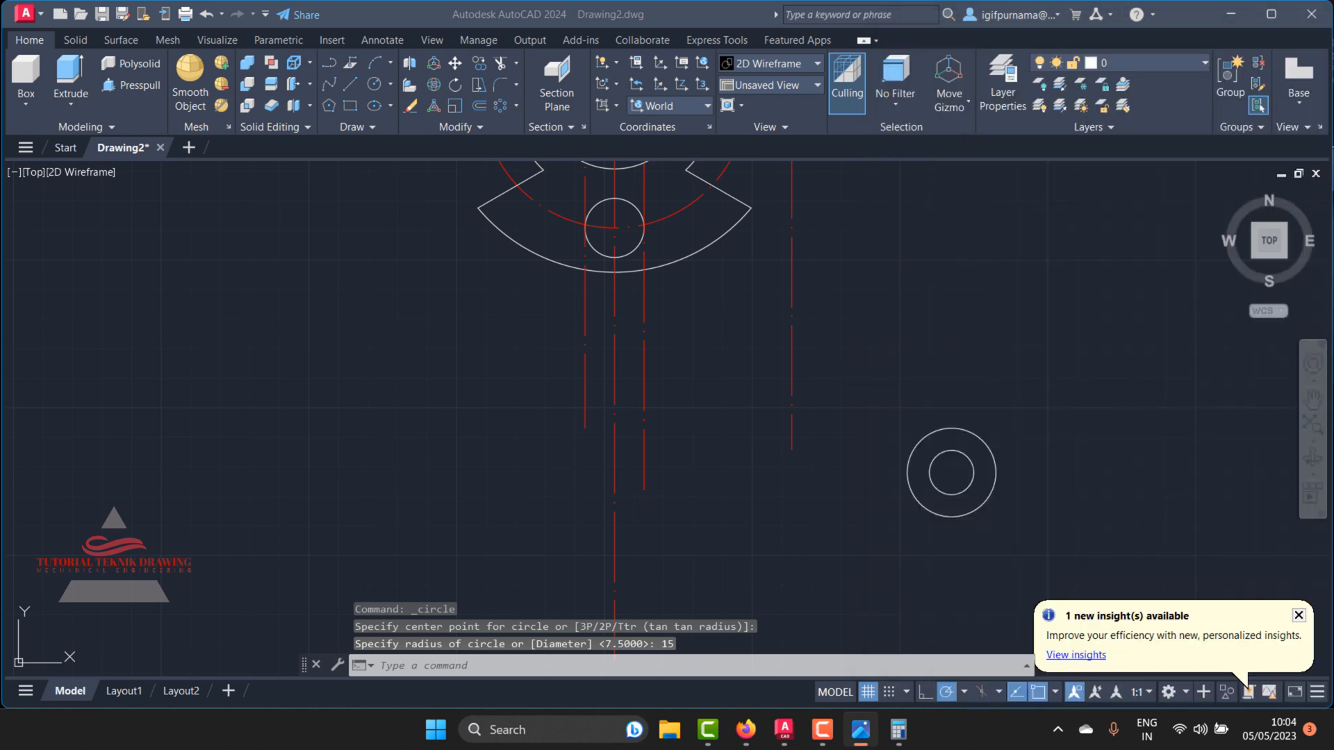
click(1148, 64)
click(1094, 124)
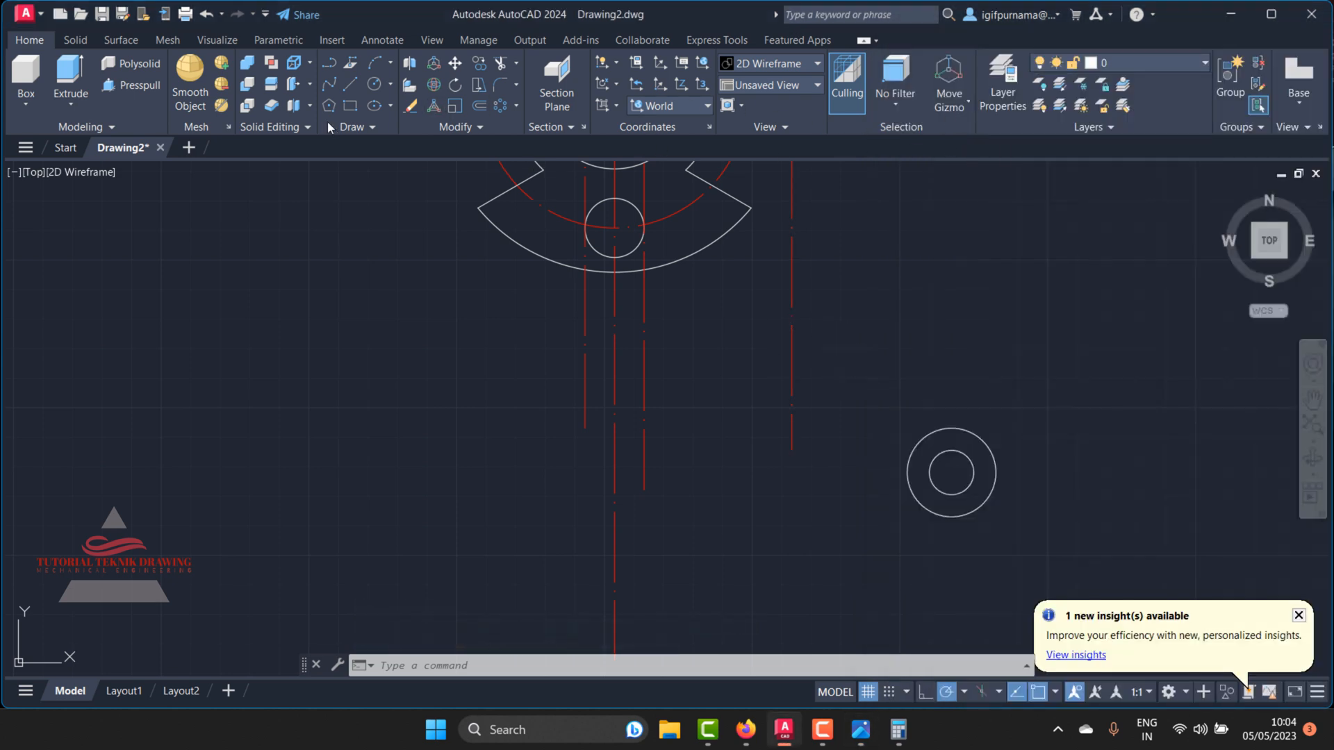
click(820, 202)
click(1148, 62)
click(1131, 131)
click(350, 84)
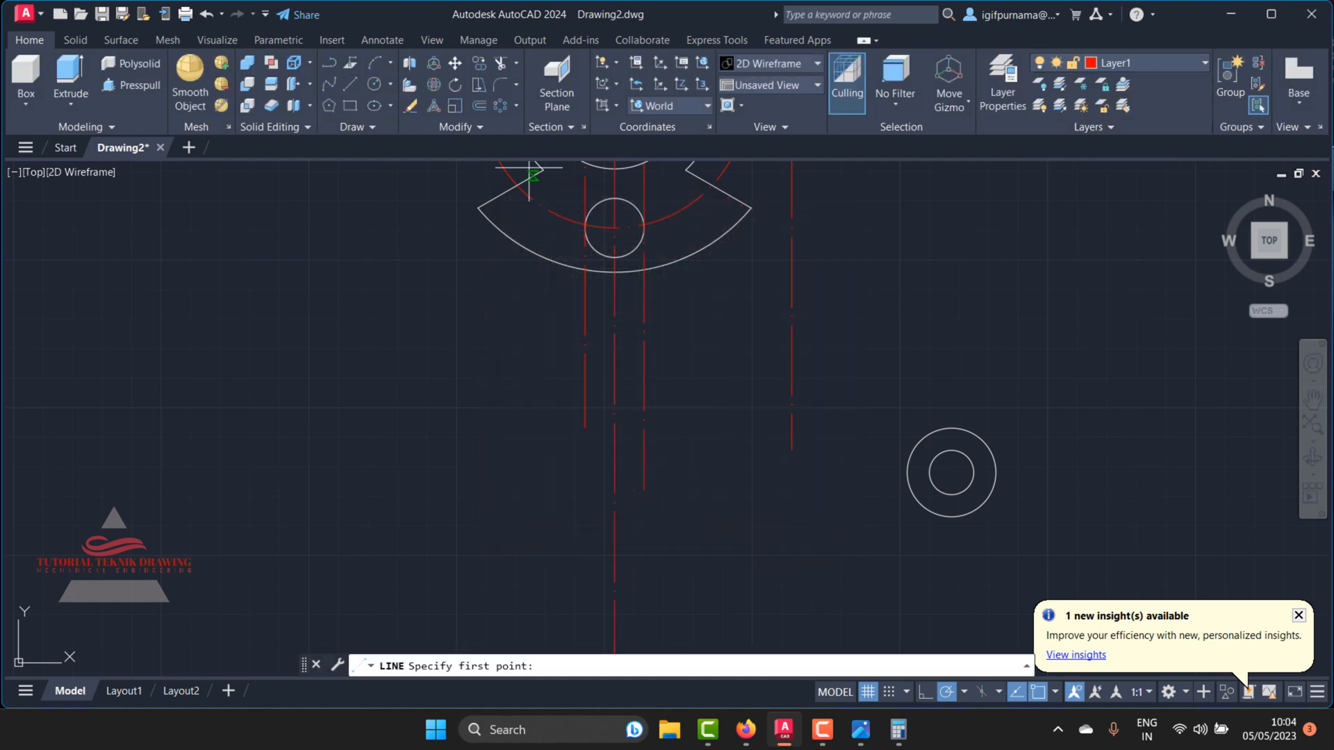
click(792, 448)
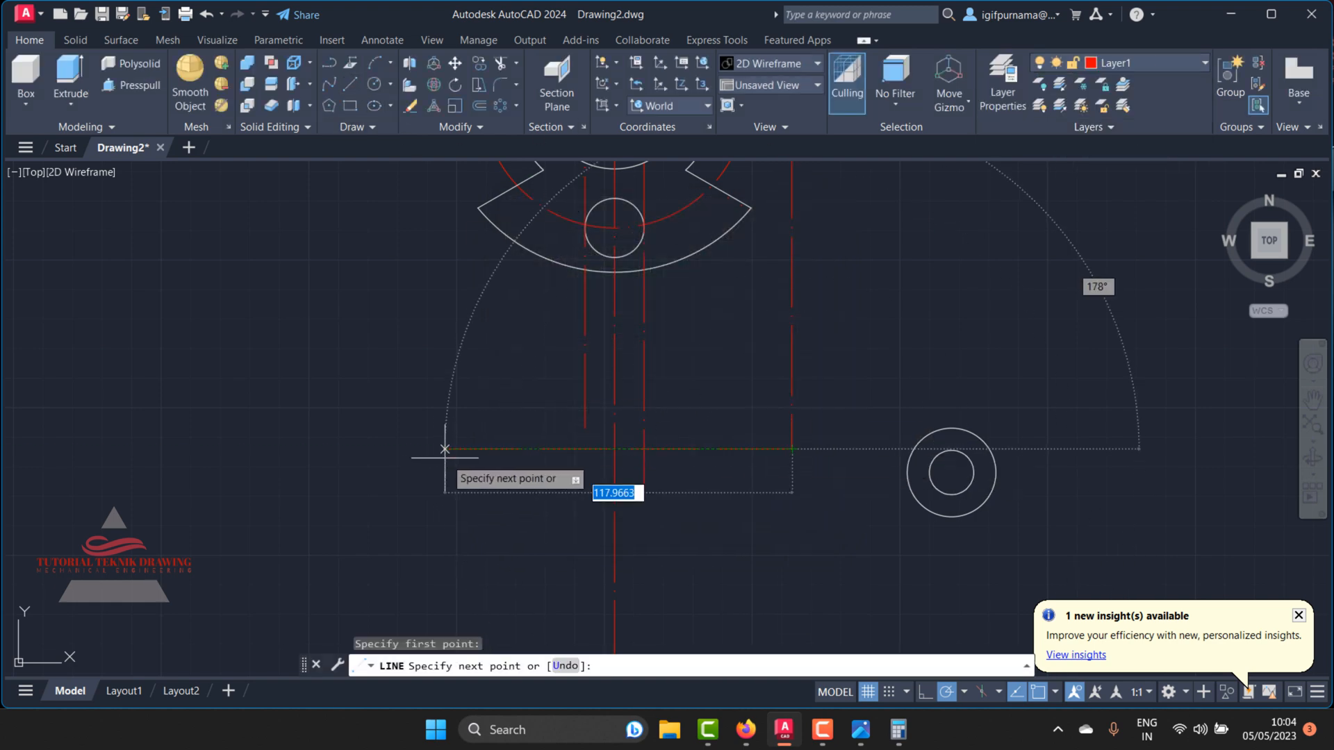
scroll(470, 448, down, 2)
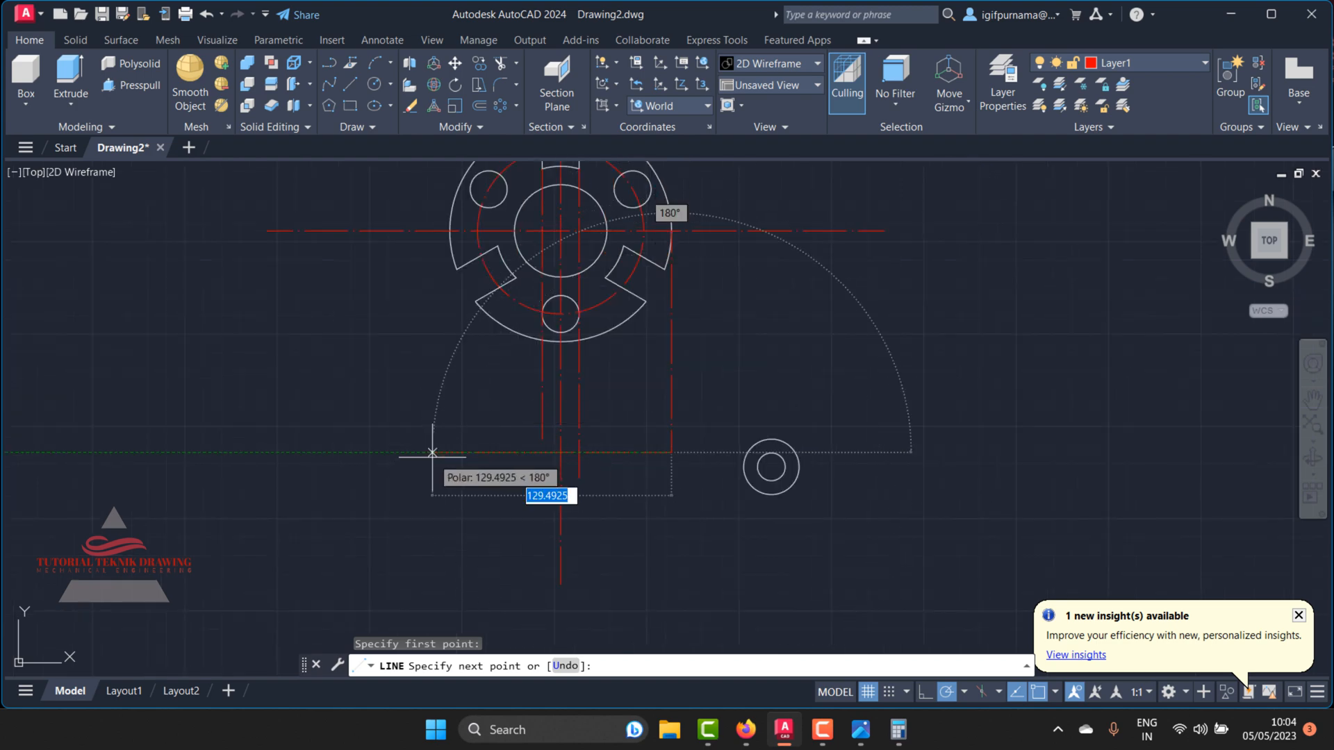
key(Escape)
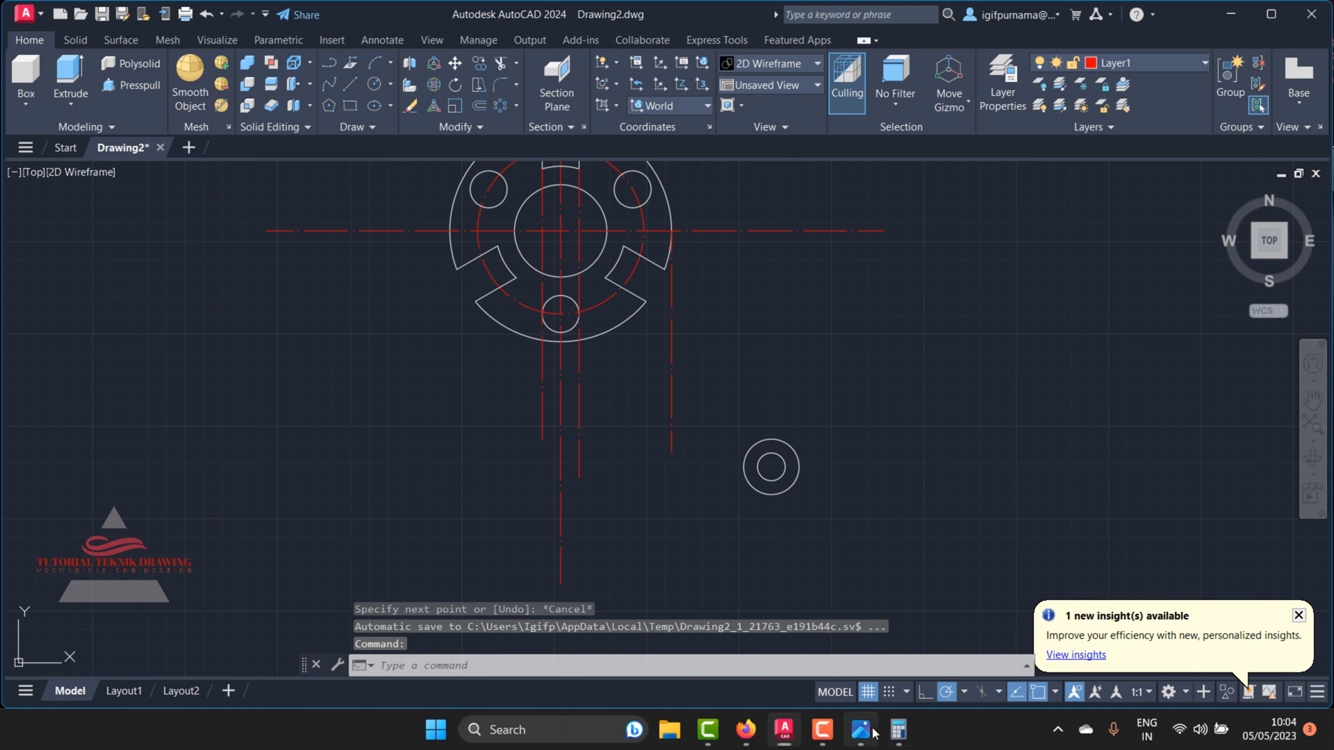
Step: Check the position and spacing of the lower bosses in the reference image and start a new line on Layer1
click(871, 731)
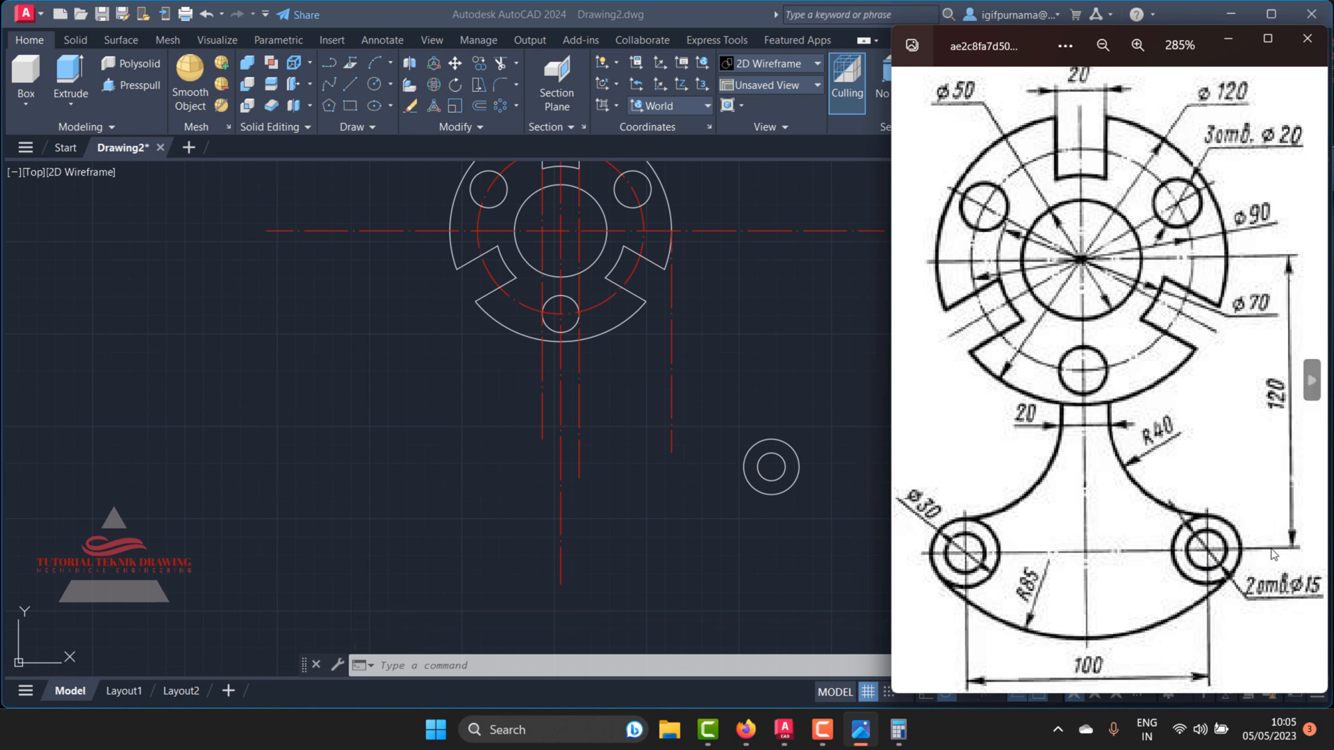
click(825, 563)
click(349, 87)
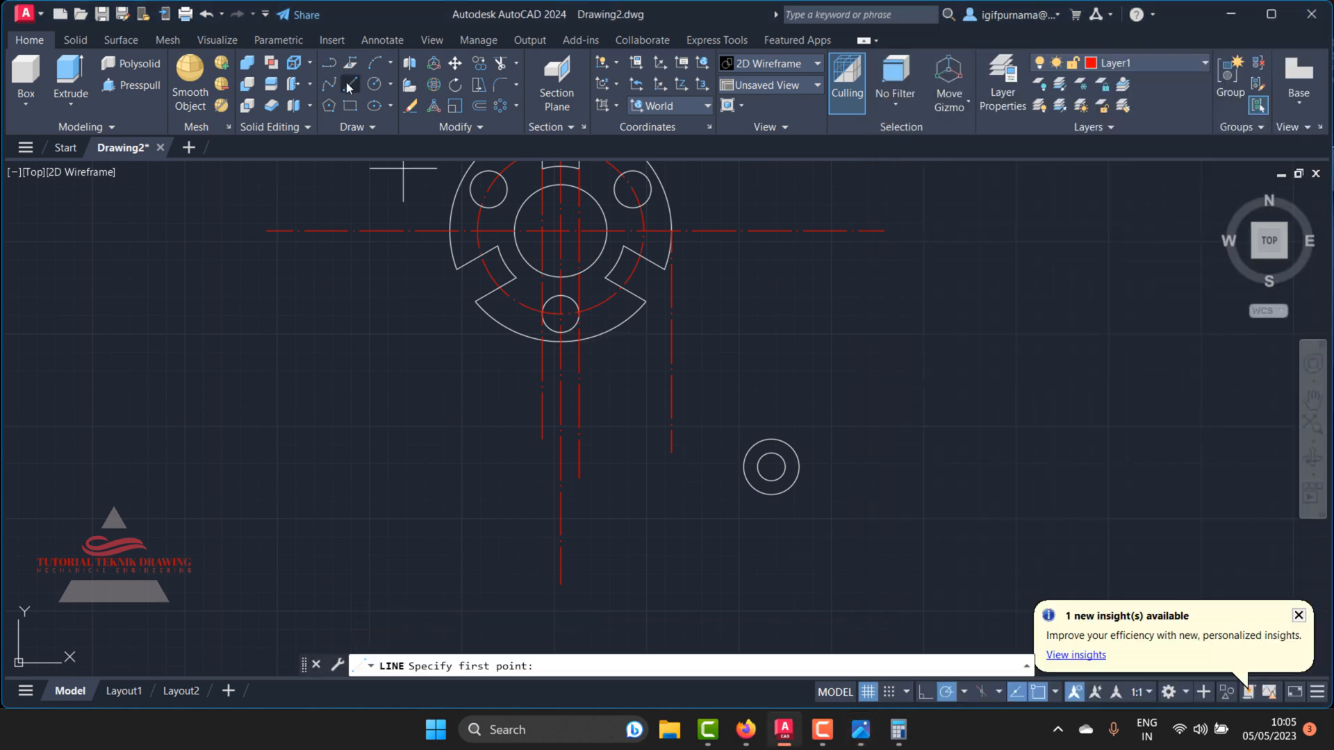
Step: Draw a horizontal centre line 100 units long in the empty area above the pair of concentric circles
click(810, 387)
text(100)
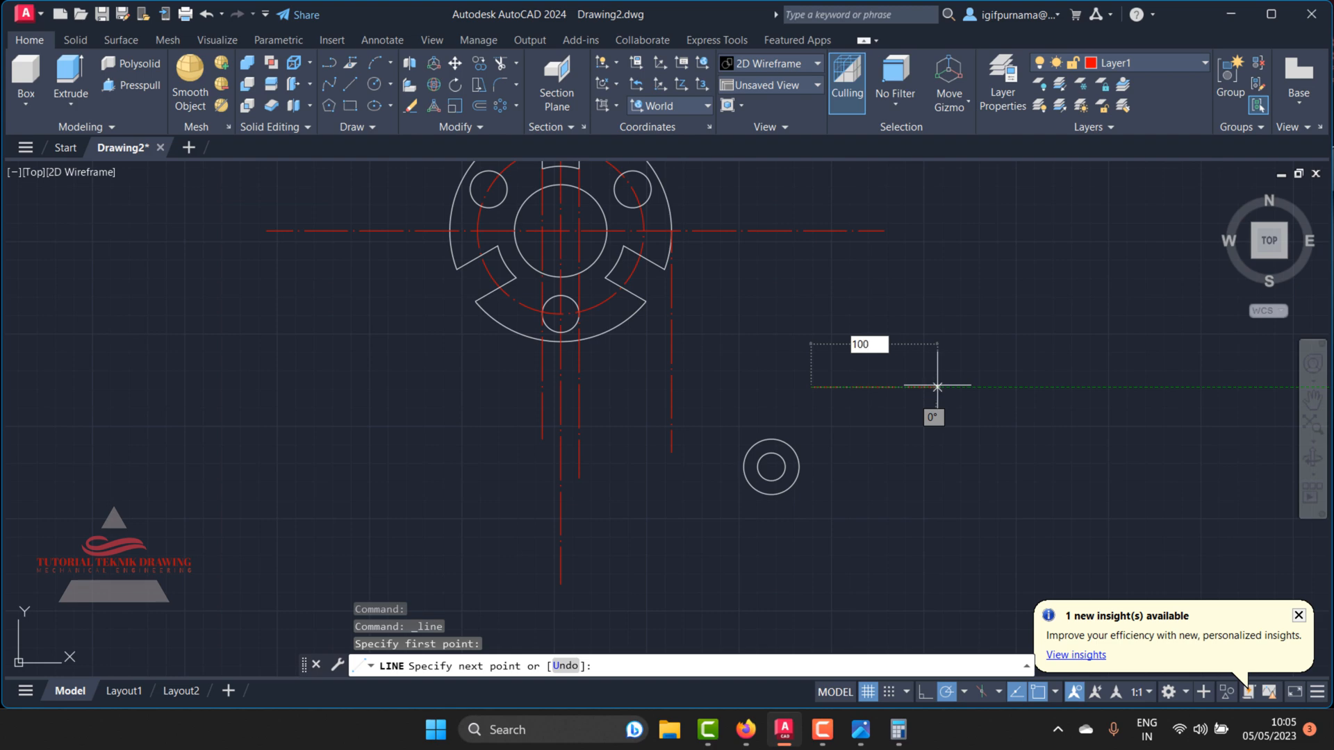
key(Return)
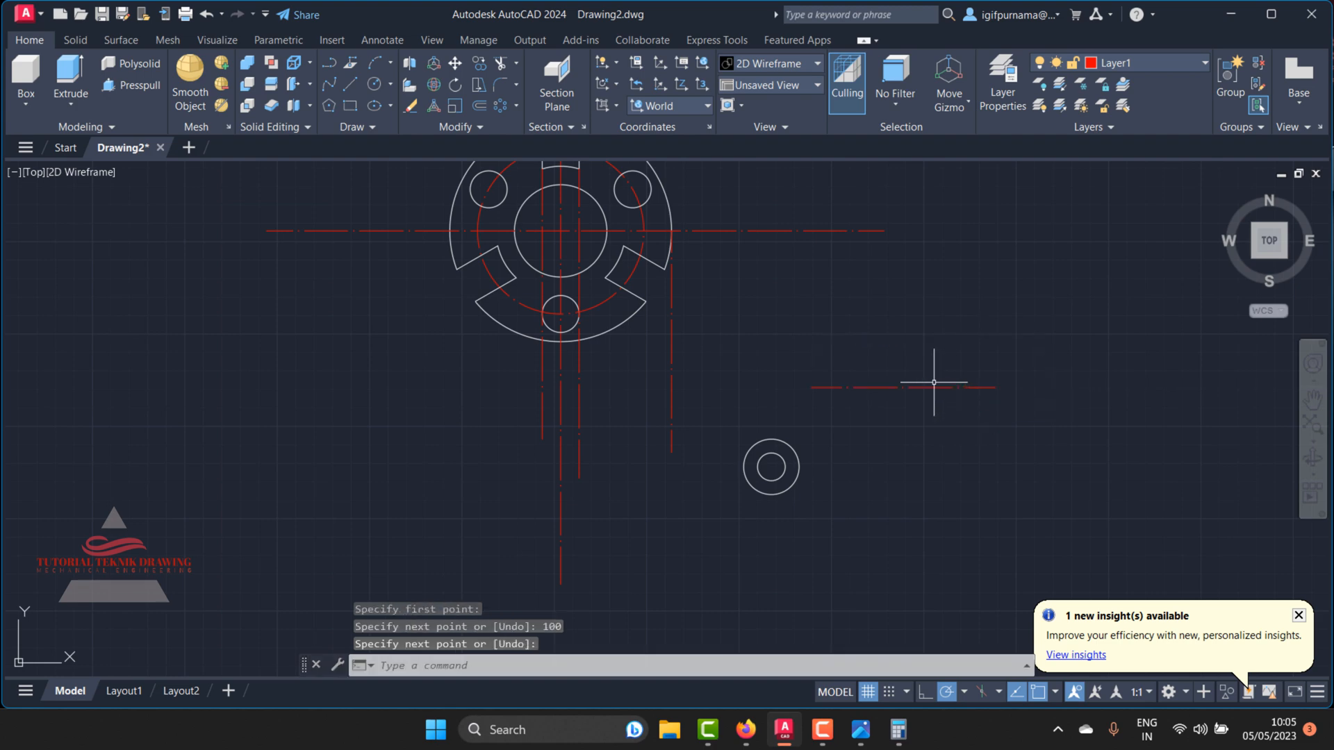
Step: Move the 100-unit horizontal line by its midpoint so that its end crosses the outer vertical projection line
click(455, 63)
click(964, 418)
click(927, 371)
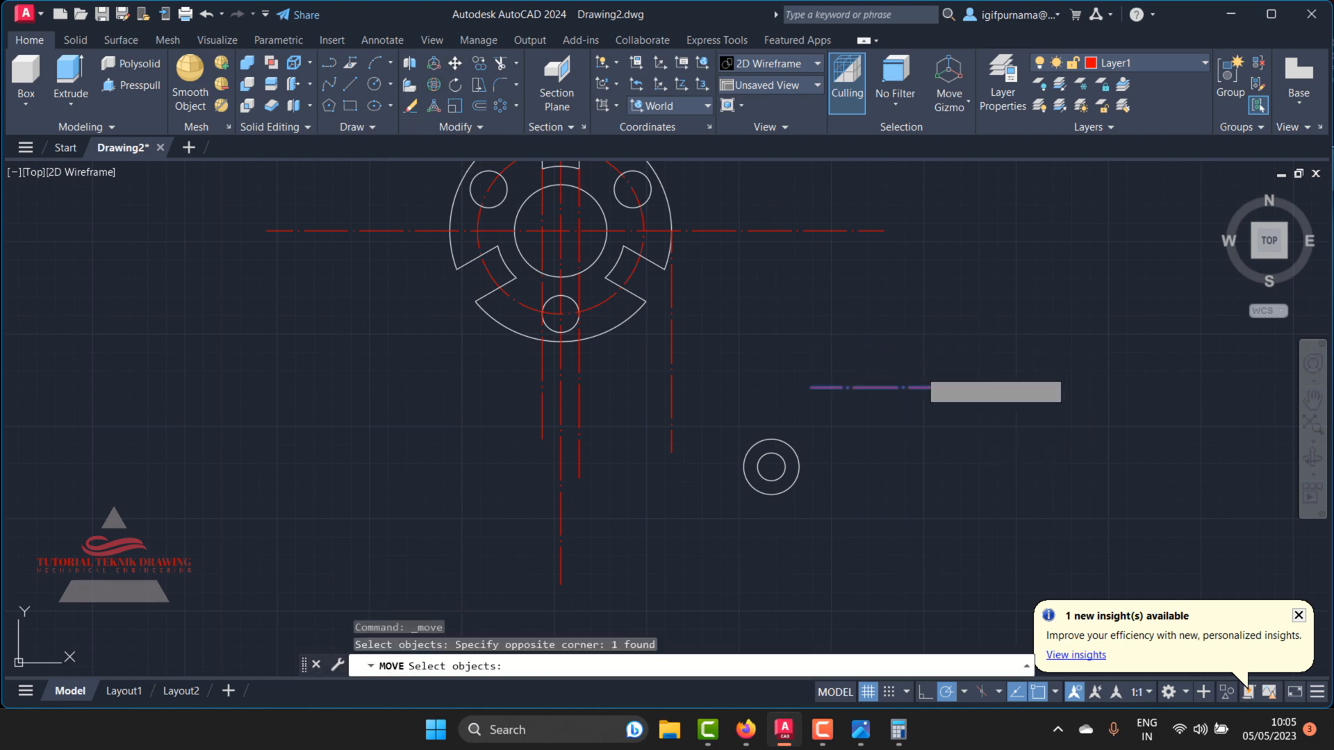
key(Return)
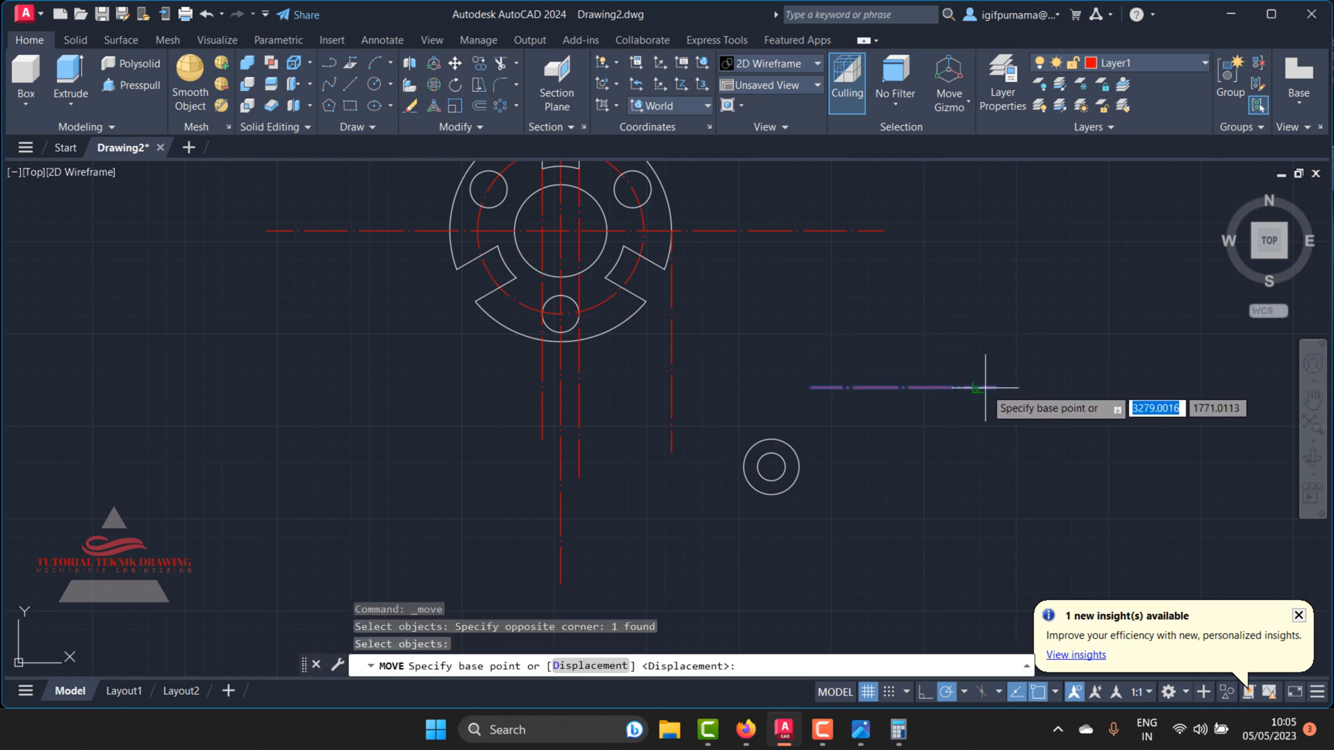
click(905, 386)
scroll(539, 448, up, 2)
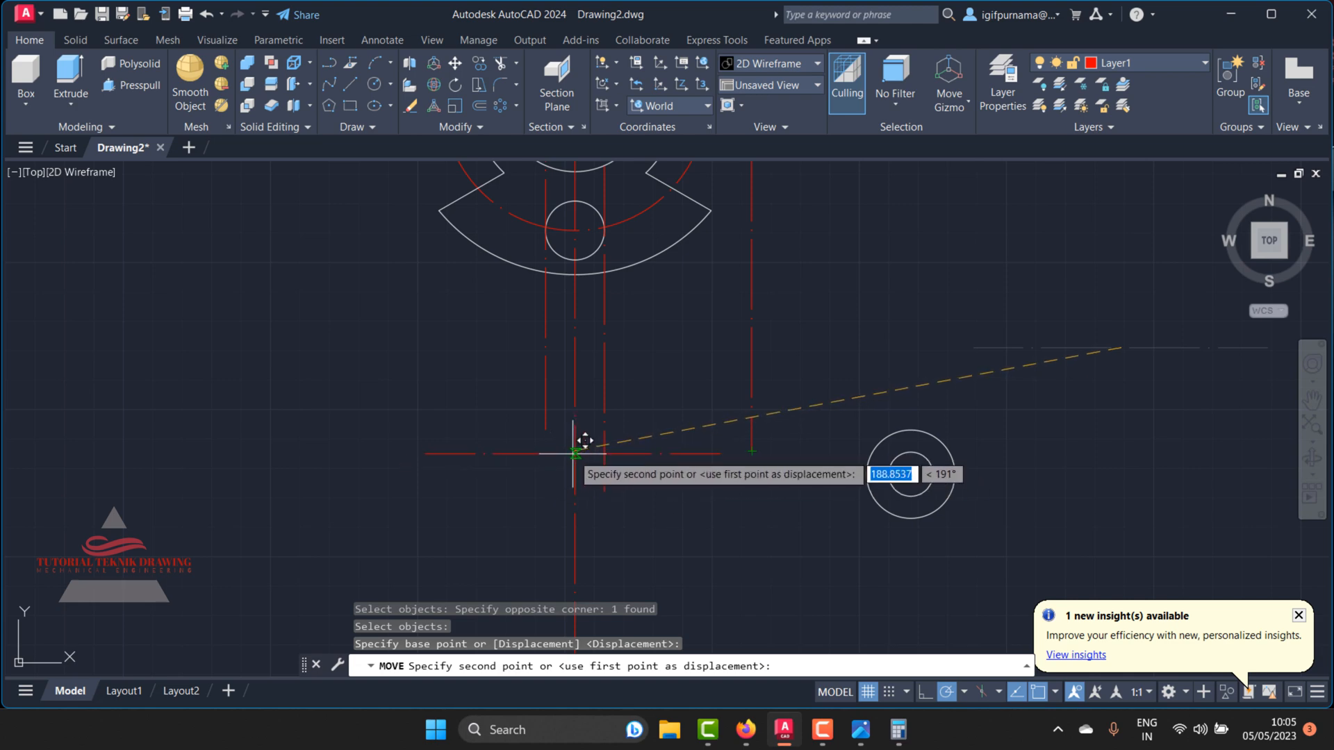
click(882, 338)
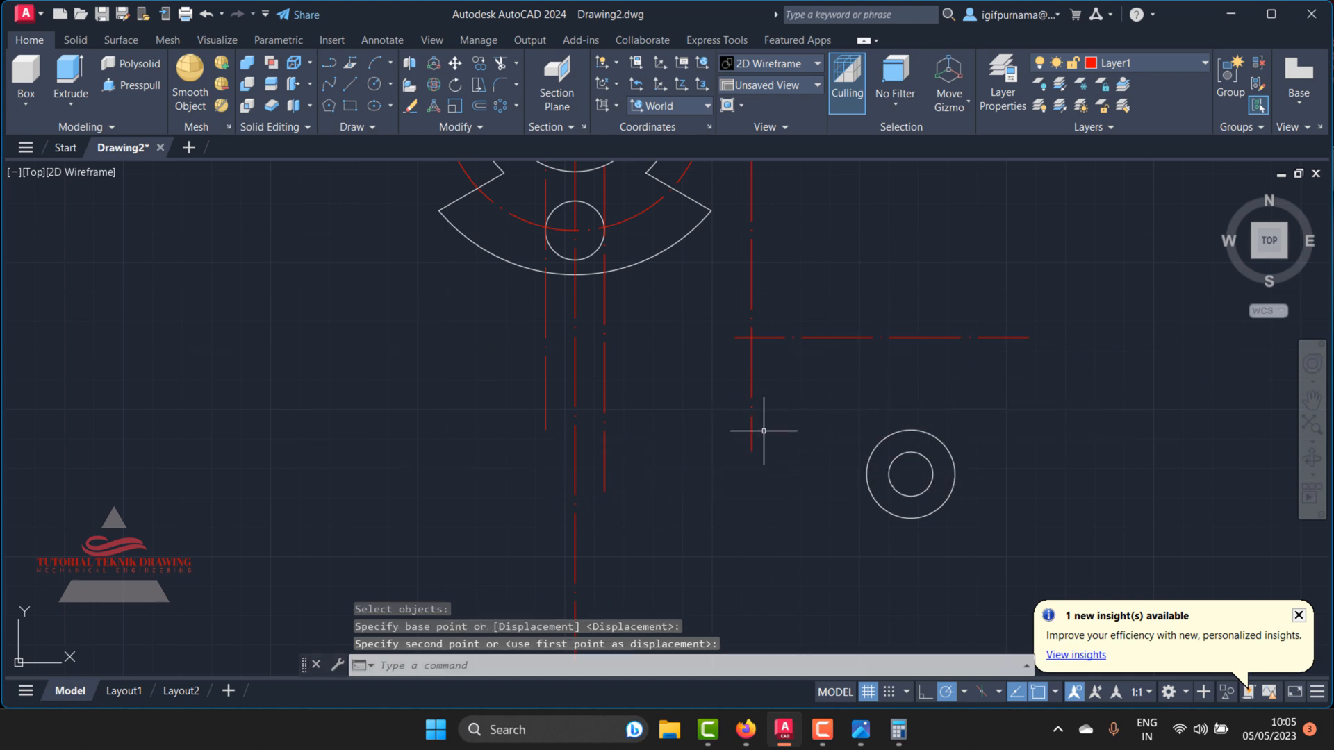
Step: Draw a horizontal helper line from the lower end of the outer vertical projection line to the main vertical centre line
click(350, 84)
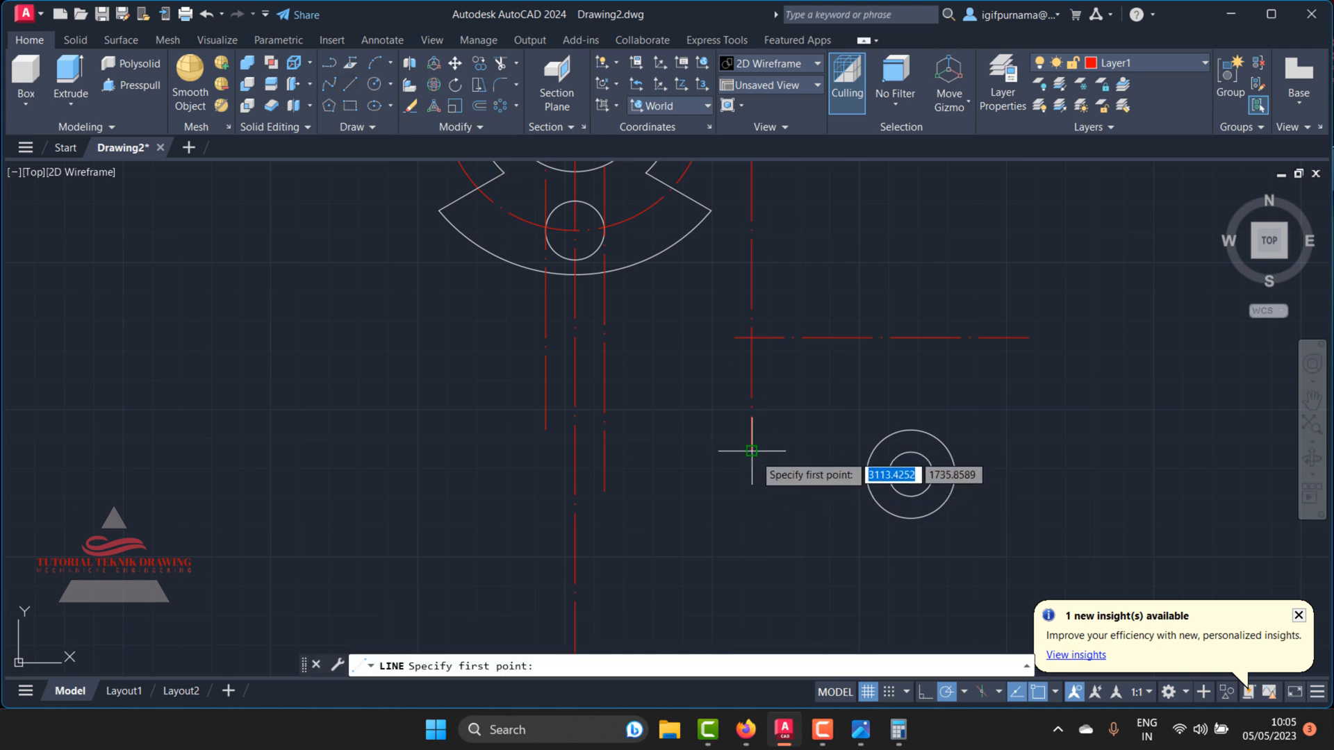
click(751, 452)
click(575, 452)
key(Return)
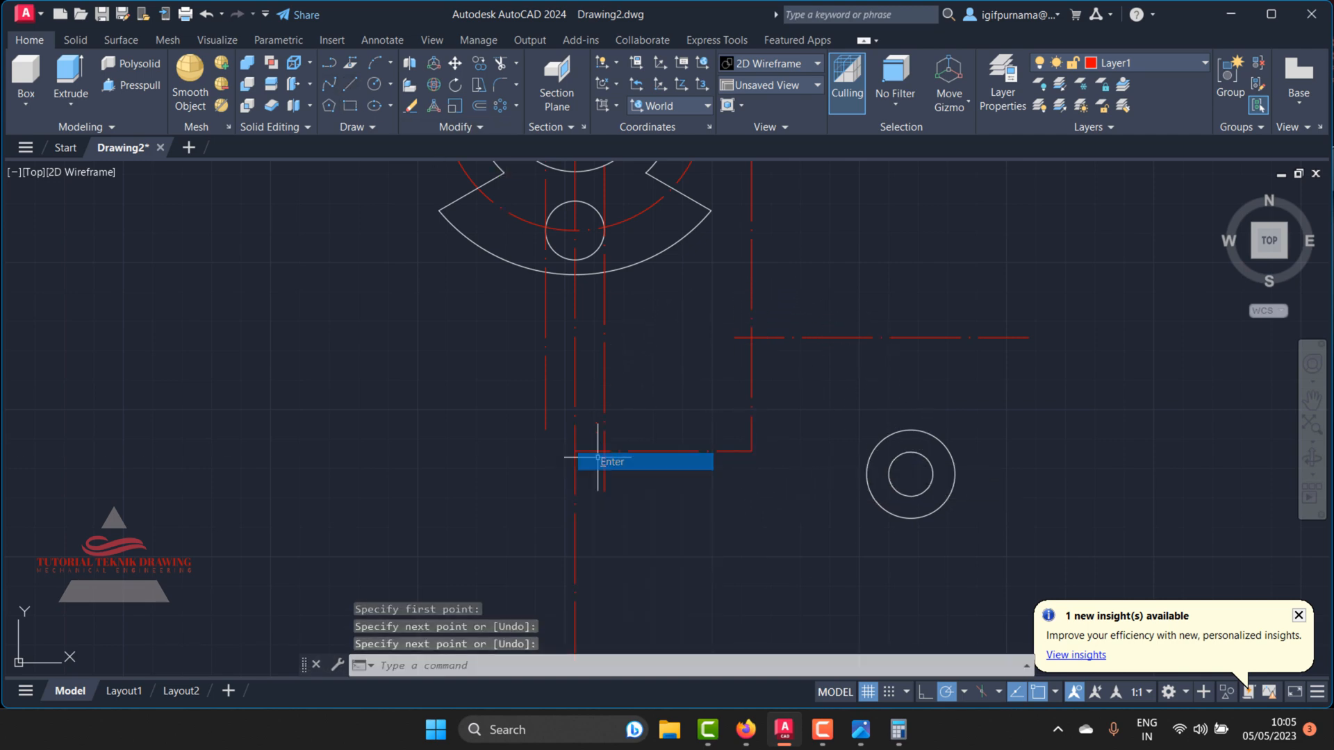
Step: Move the 100-unit horizontal line by its midpoint to the intersection of the helper line and the vertical centre line
click(455, 64)
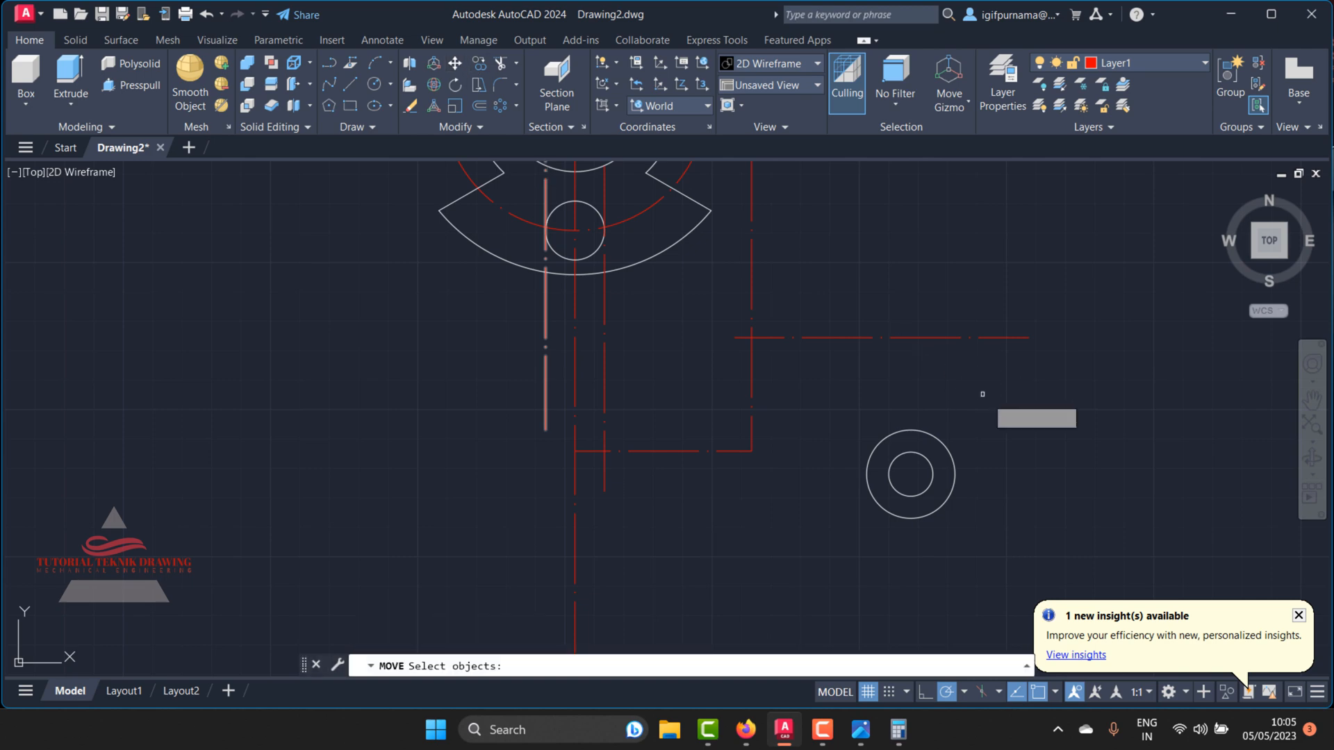
drag(994, 406, 881, 301)
key(Return)
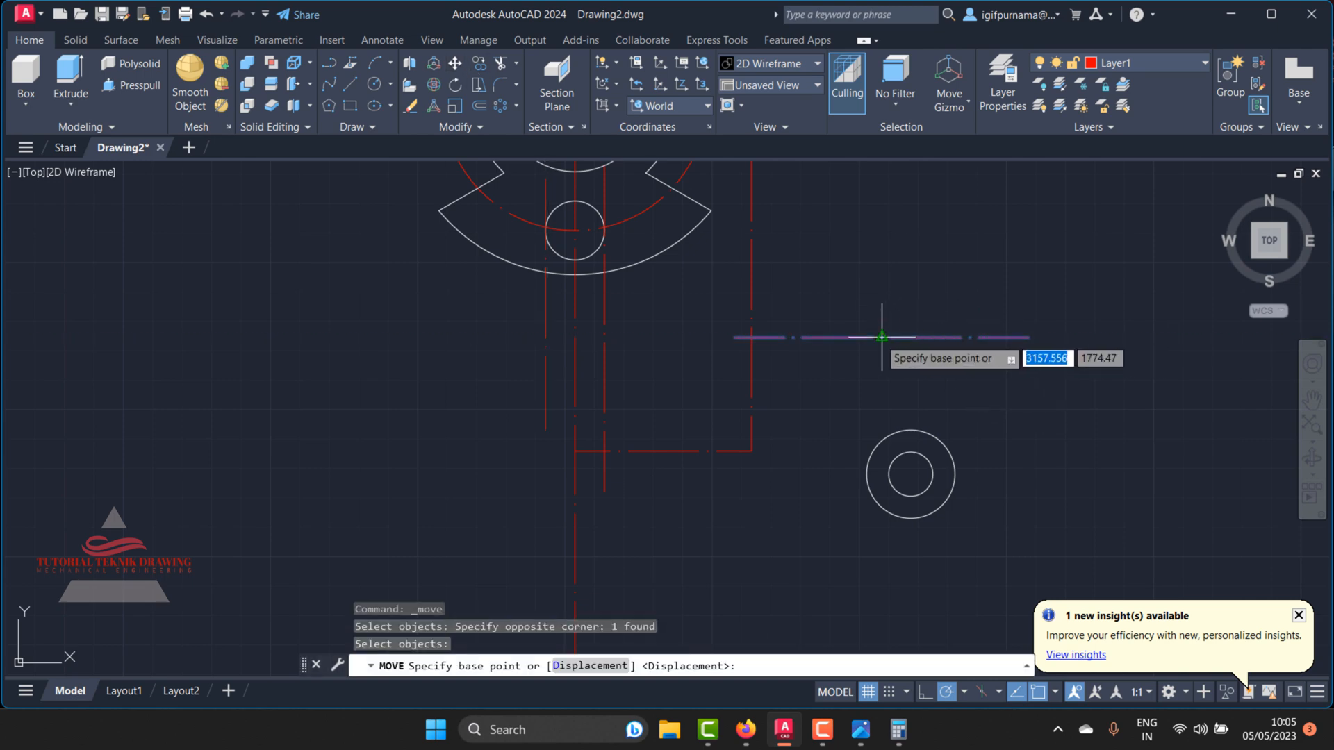
click(881, 337)
click(577, 451)
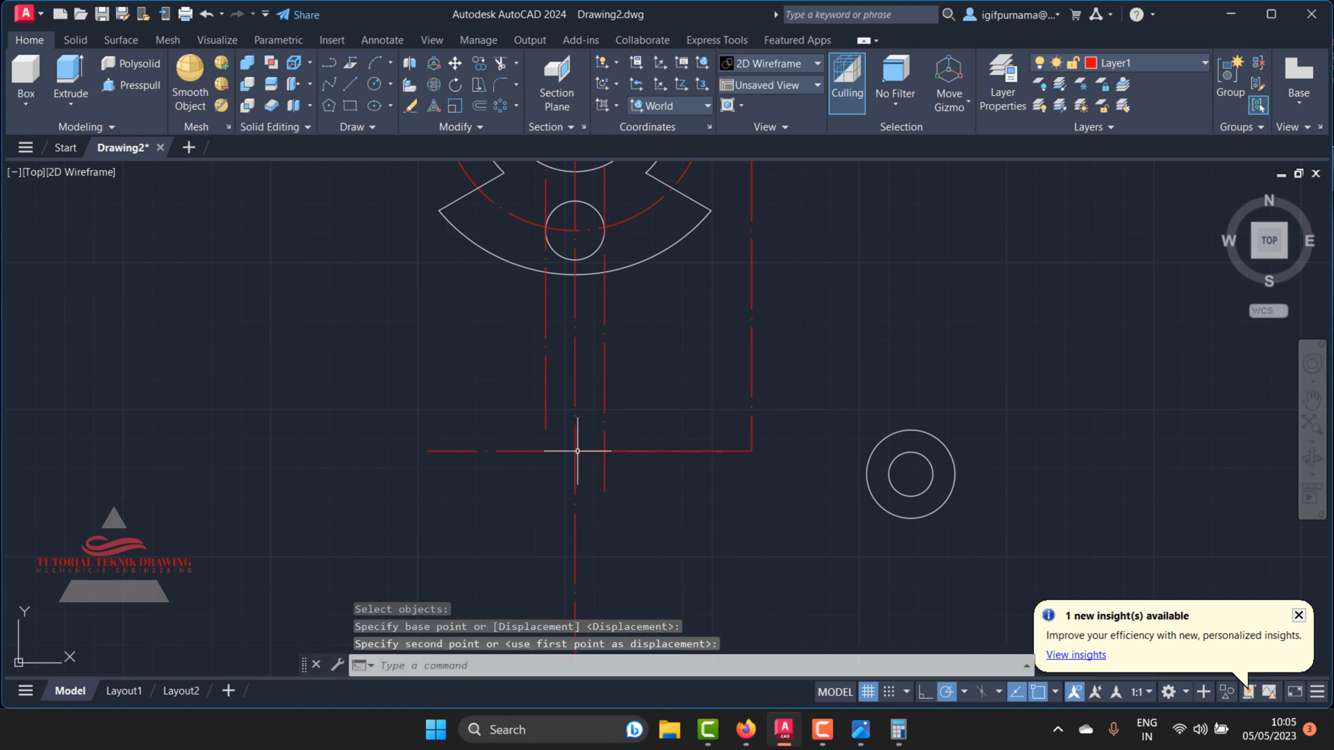
Step: Erase the horizontal helper line between the vertical centre line and the outer projection line
click(433, 104)
click(720, 451)
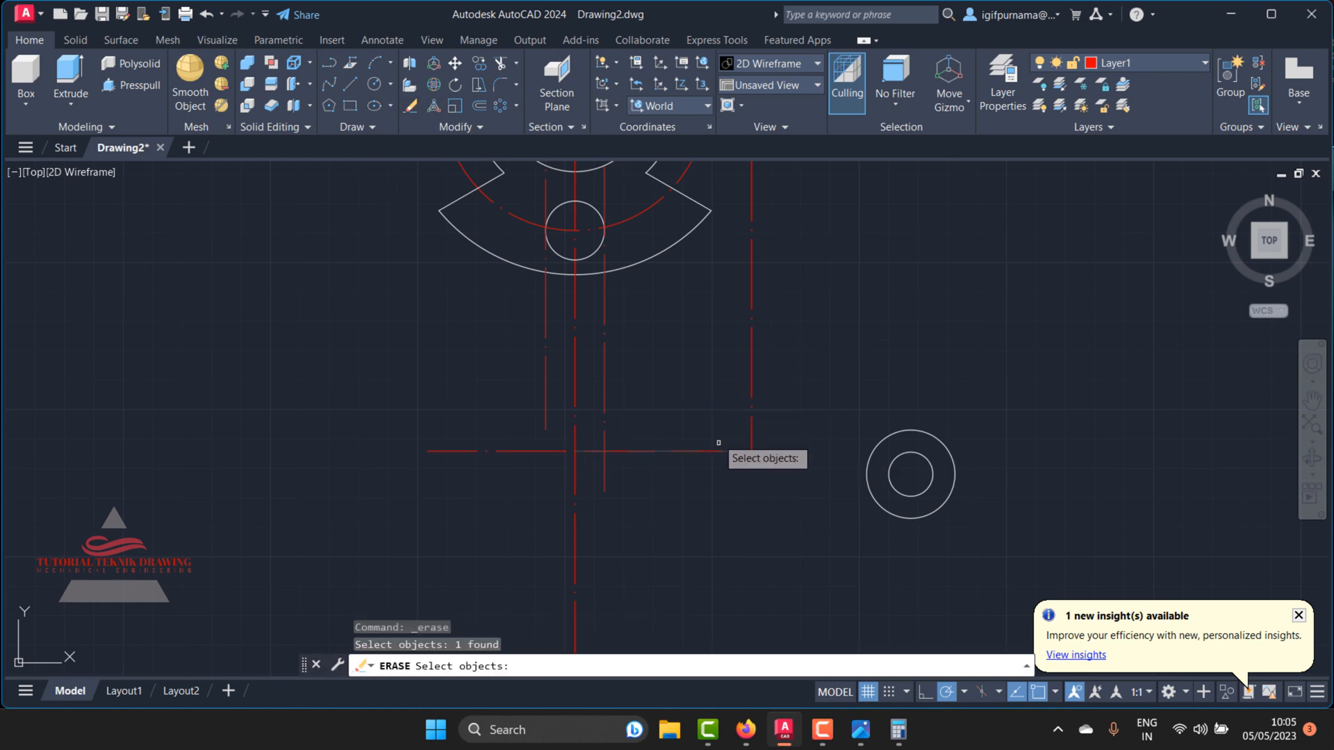
key(Return)
Step: Move both concentric circles by their centre to the right endpoint of the 100-unit horizontal centre line
click(455, 63)
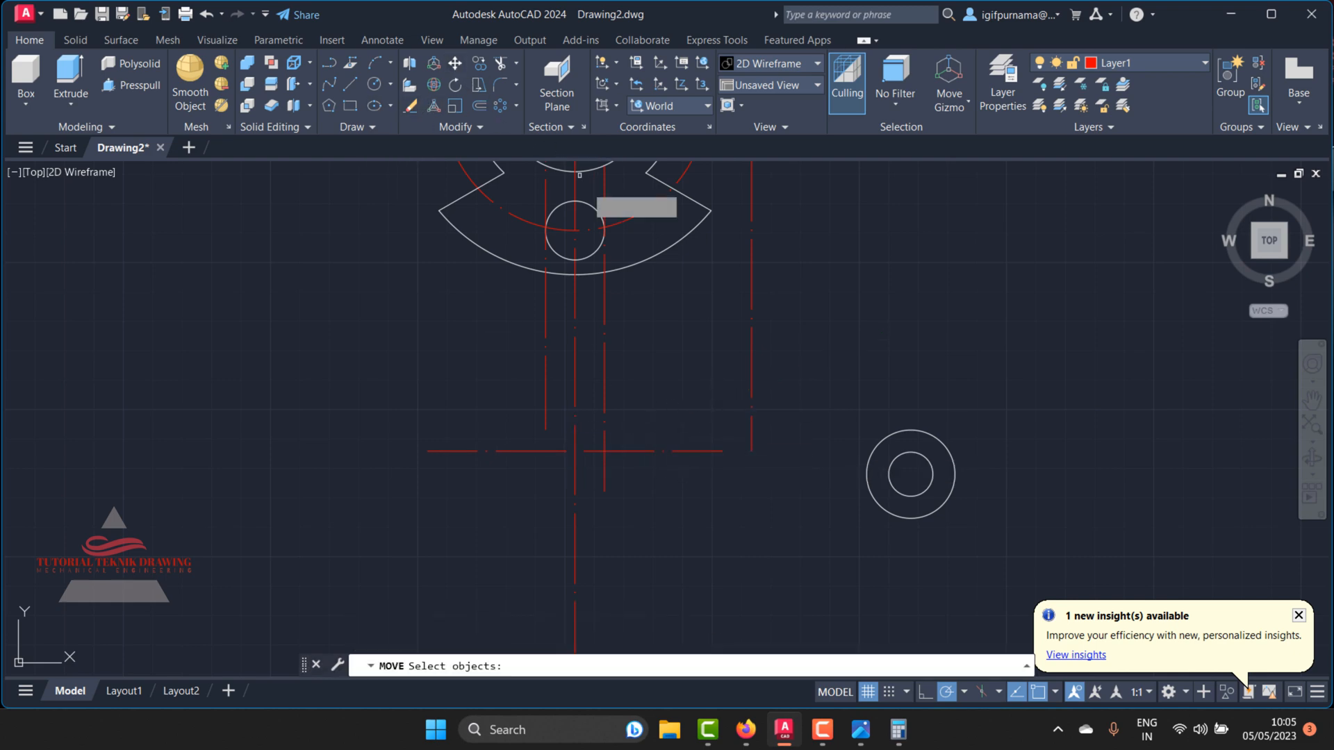
click(851, 417)
click(1026, 530)
key(Return)
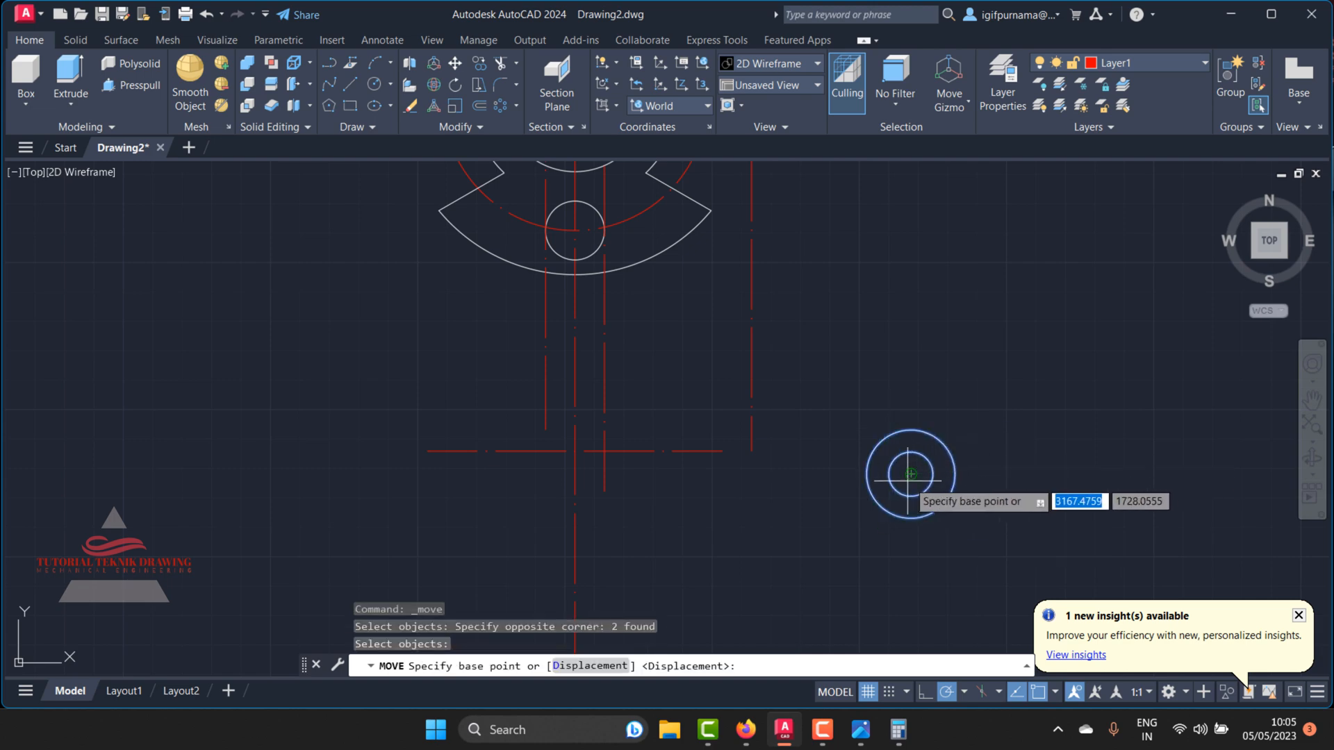
click(910, 473)
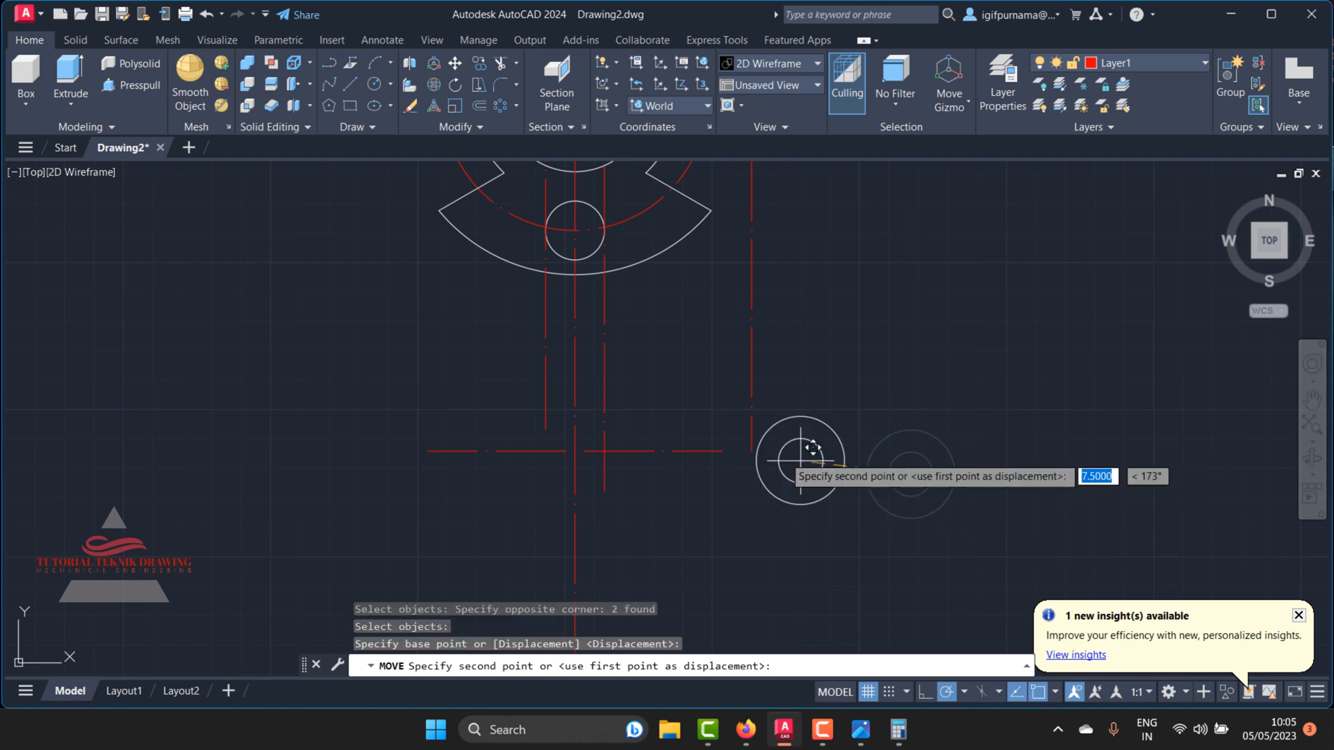
click(723, 450)
click(464, 71)
key(Escape)
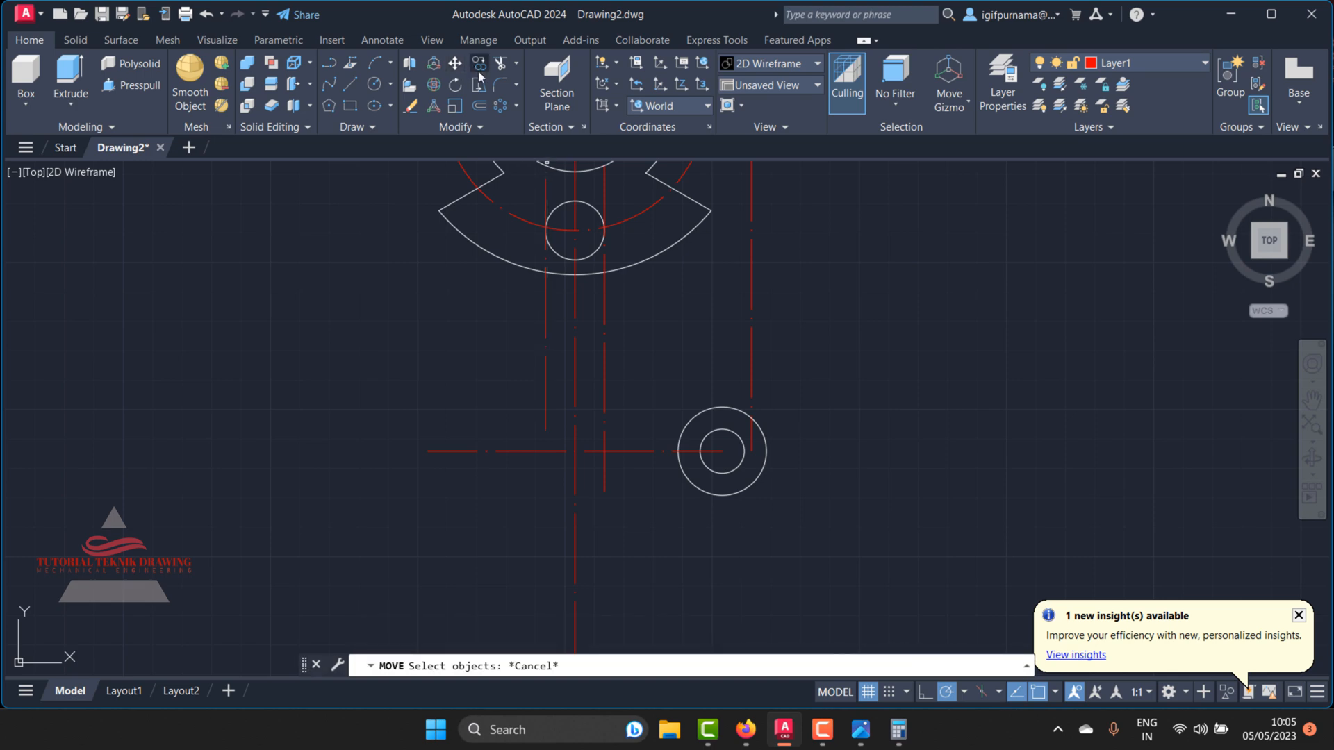
Step: Copy the two concentric circles from their common centre to the left endpoint of the horizontal centre line
click(480, 63)
click(765, 511)
click(730, 461)
key(Return)
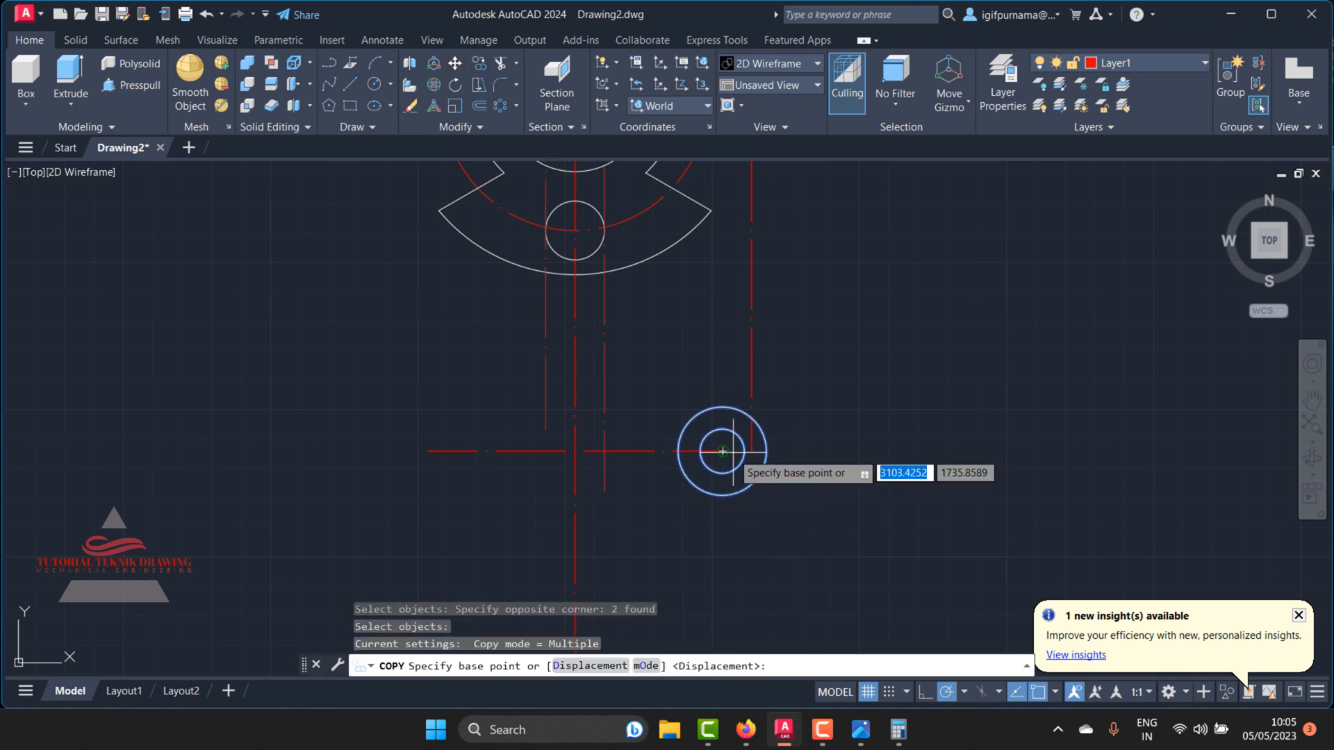
click(723, 451)
right_click(429, 451)
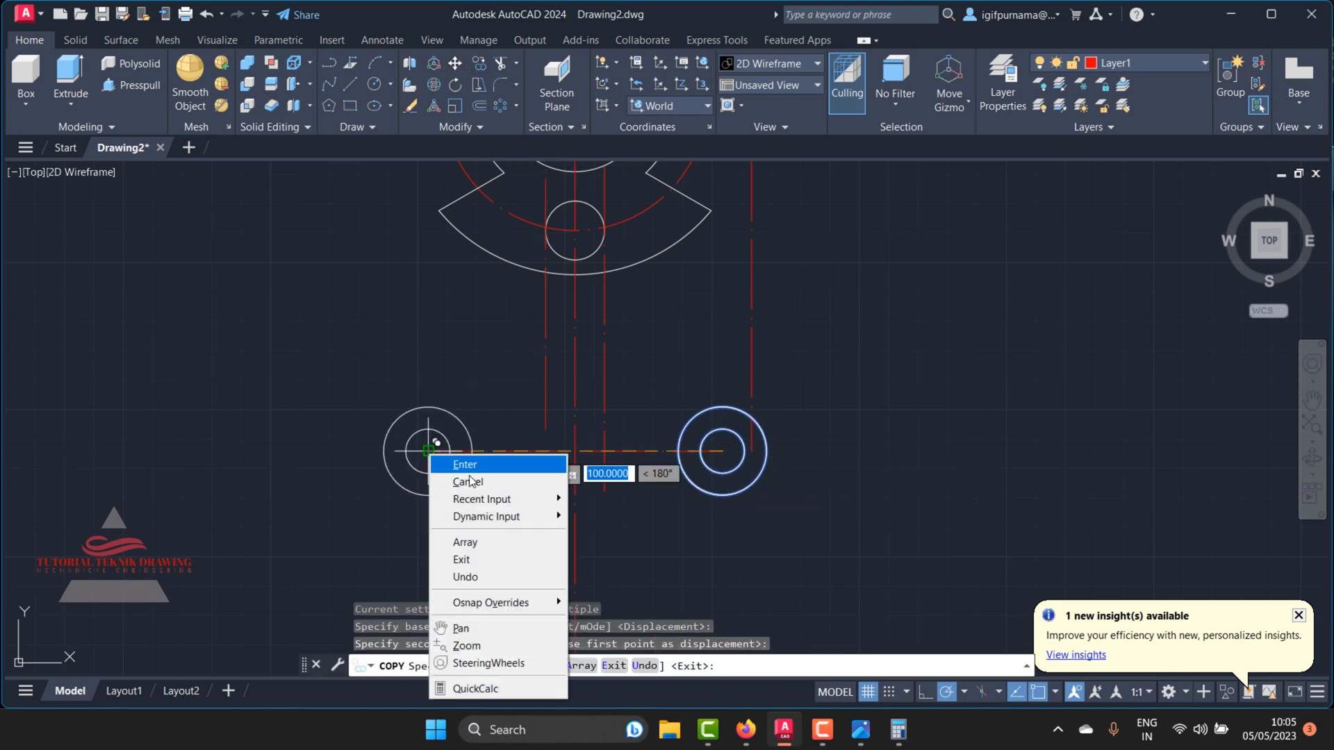
click(450, 462)
Step: Inspect the lower part of the model and look up the bottom arc's radius in the reference image
scroll(625, 453, up, 2)
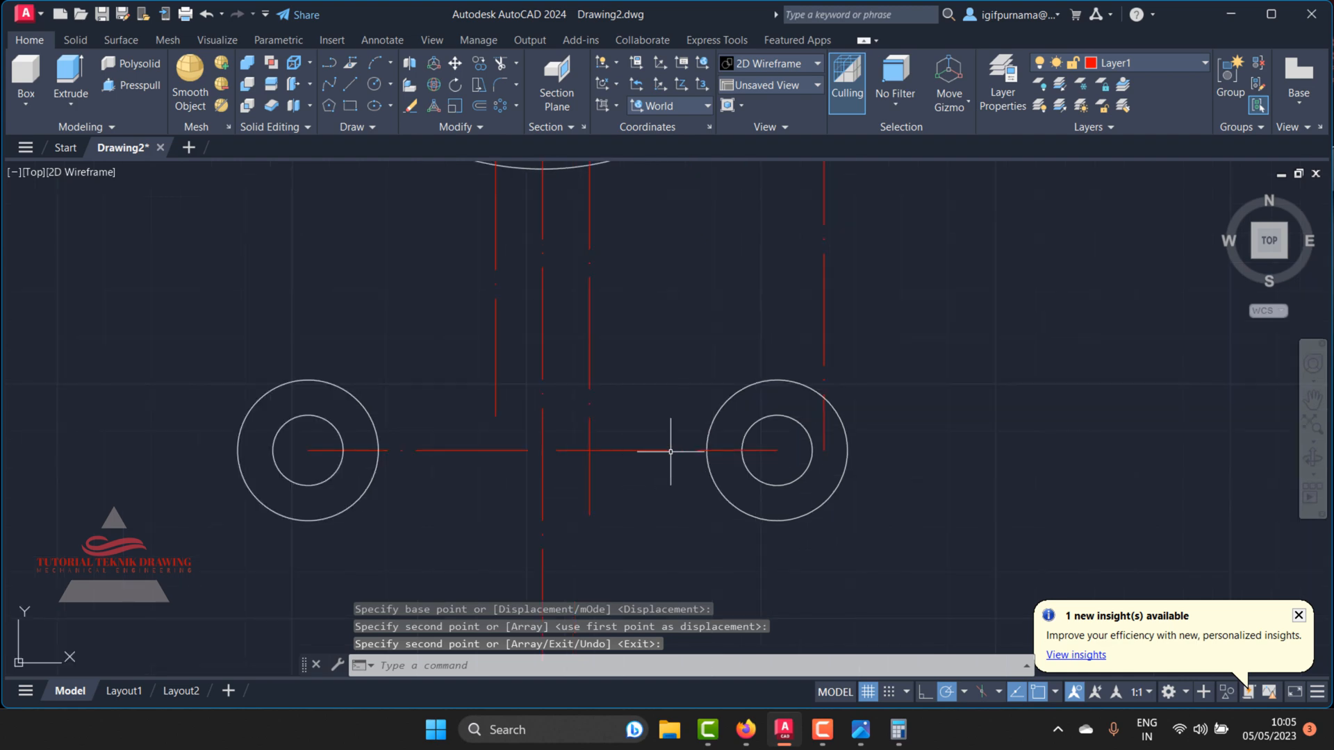
scroll(822, 530, down, 3)
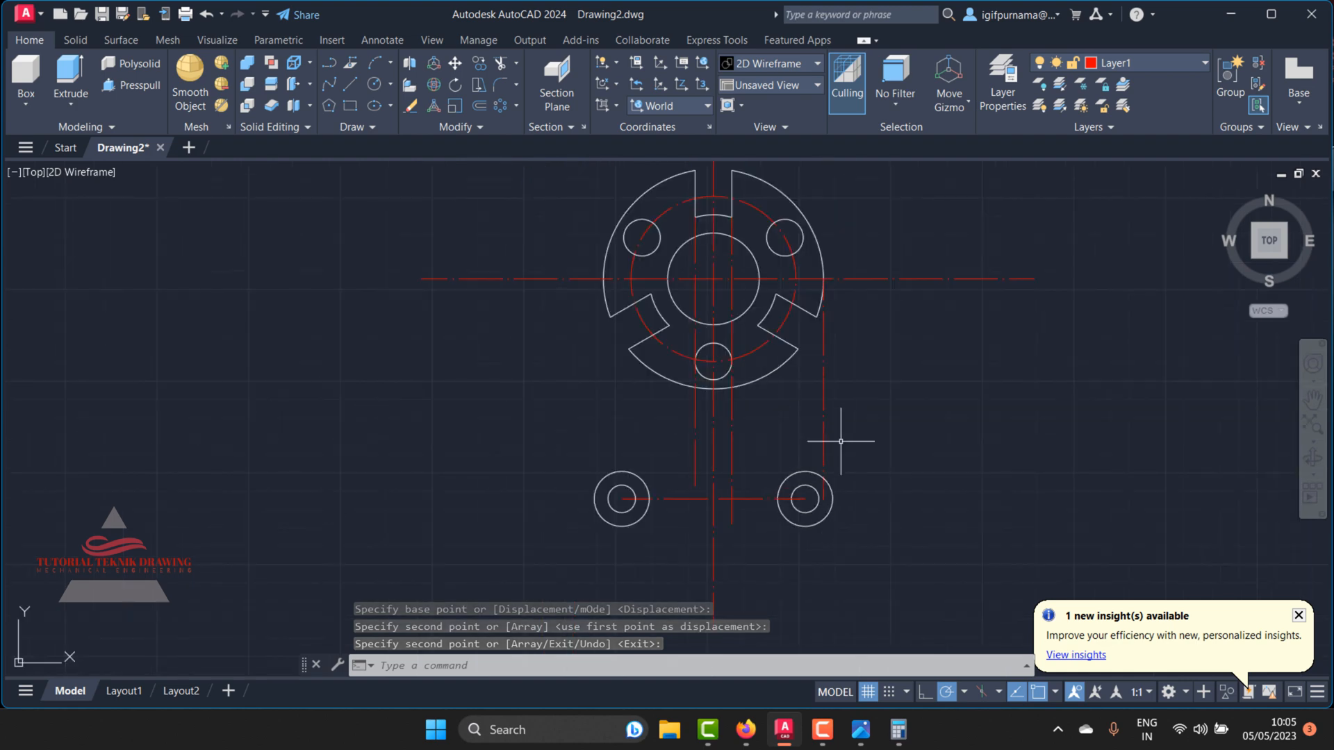
scroll(822, 440, up, 2)
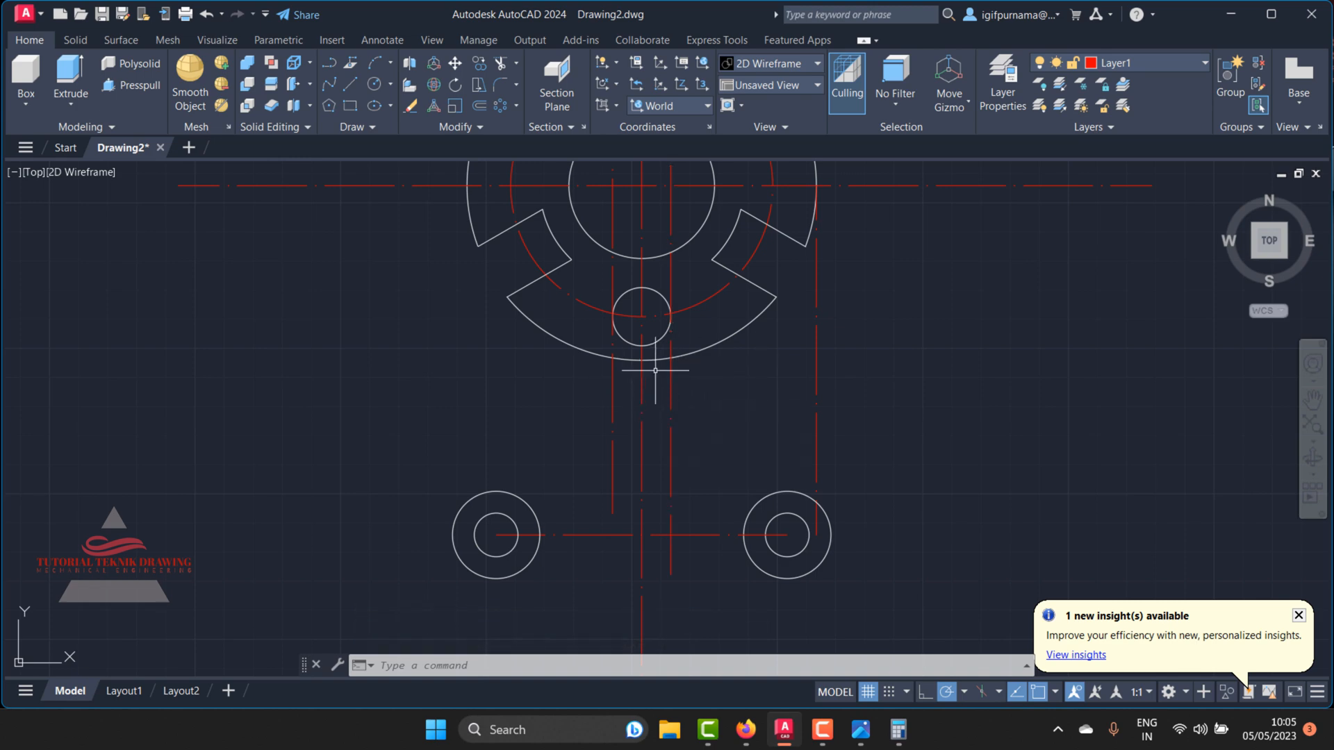
scroll(655, 370, down, 2)
scroll(644, 459, up, 2)
click(861, 730)
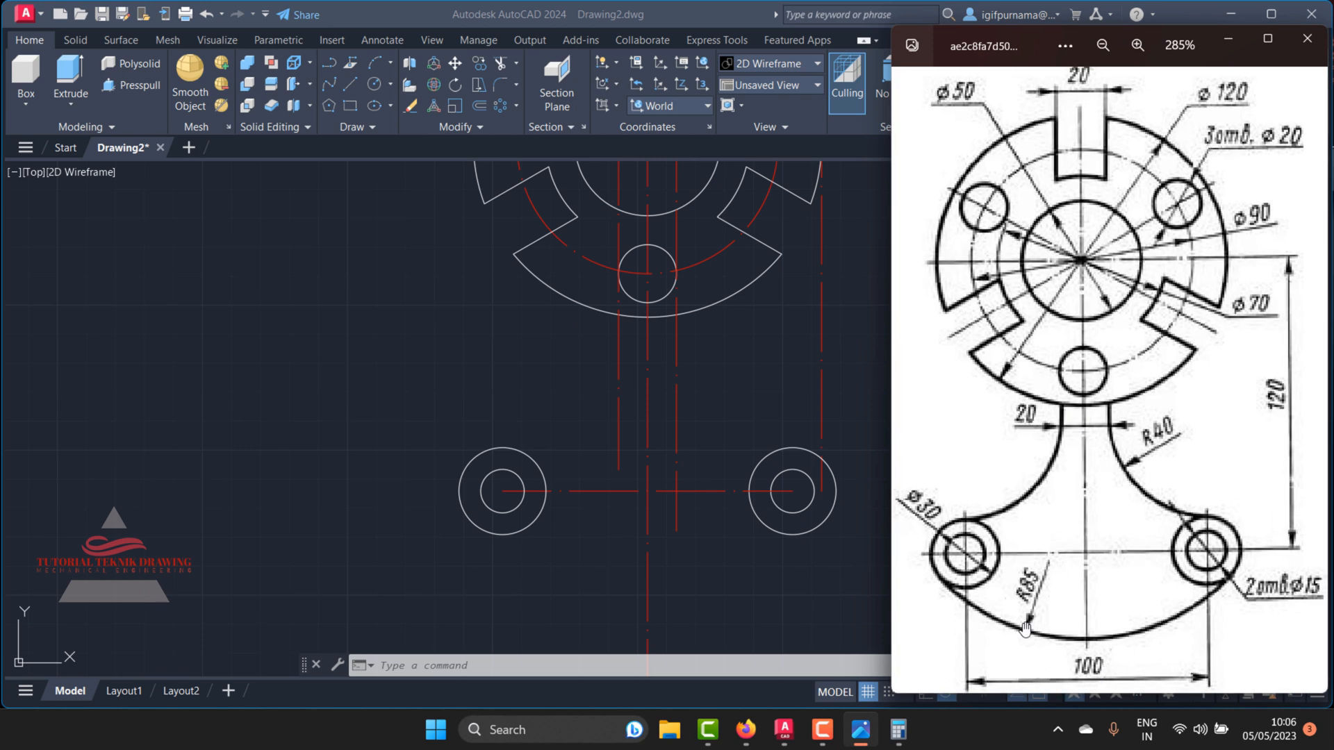
click(608, 388)
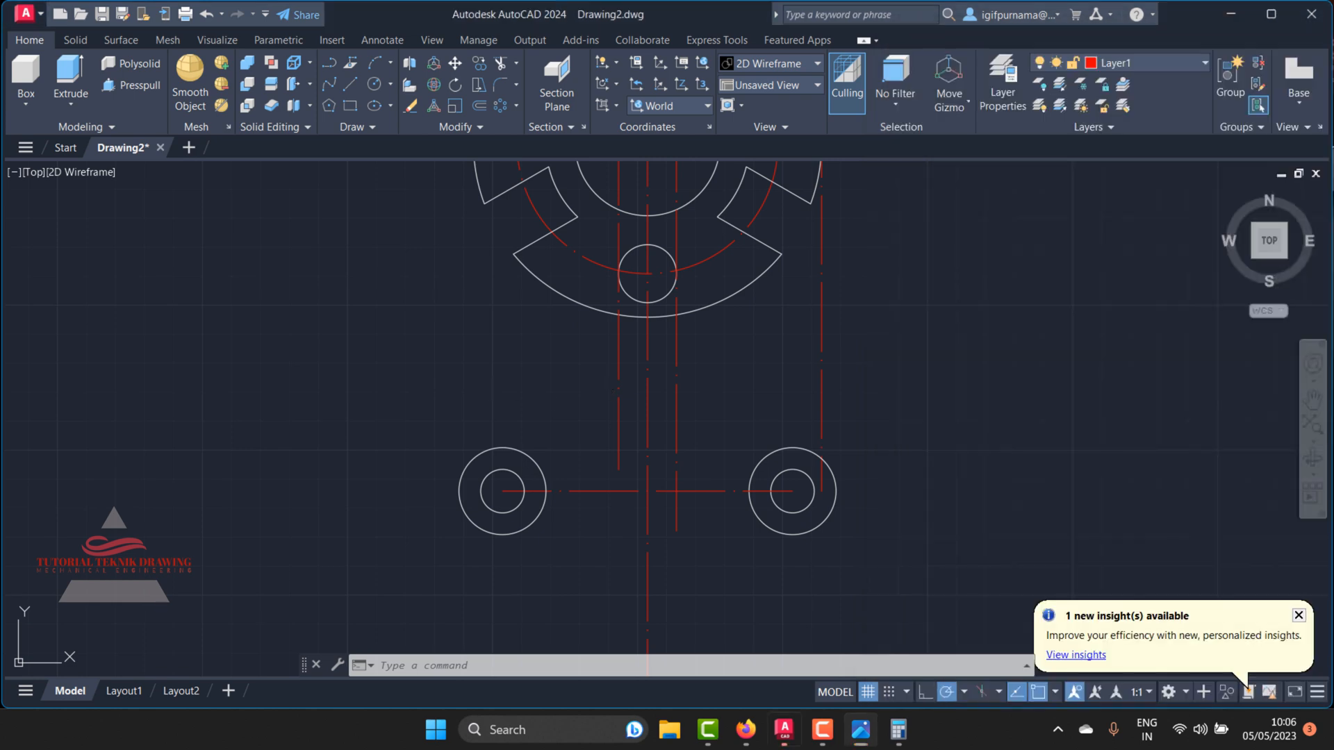
click(376, 83)
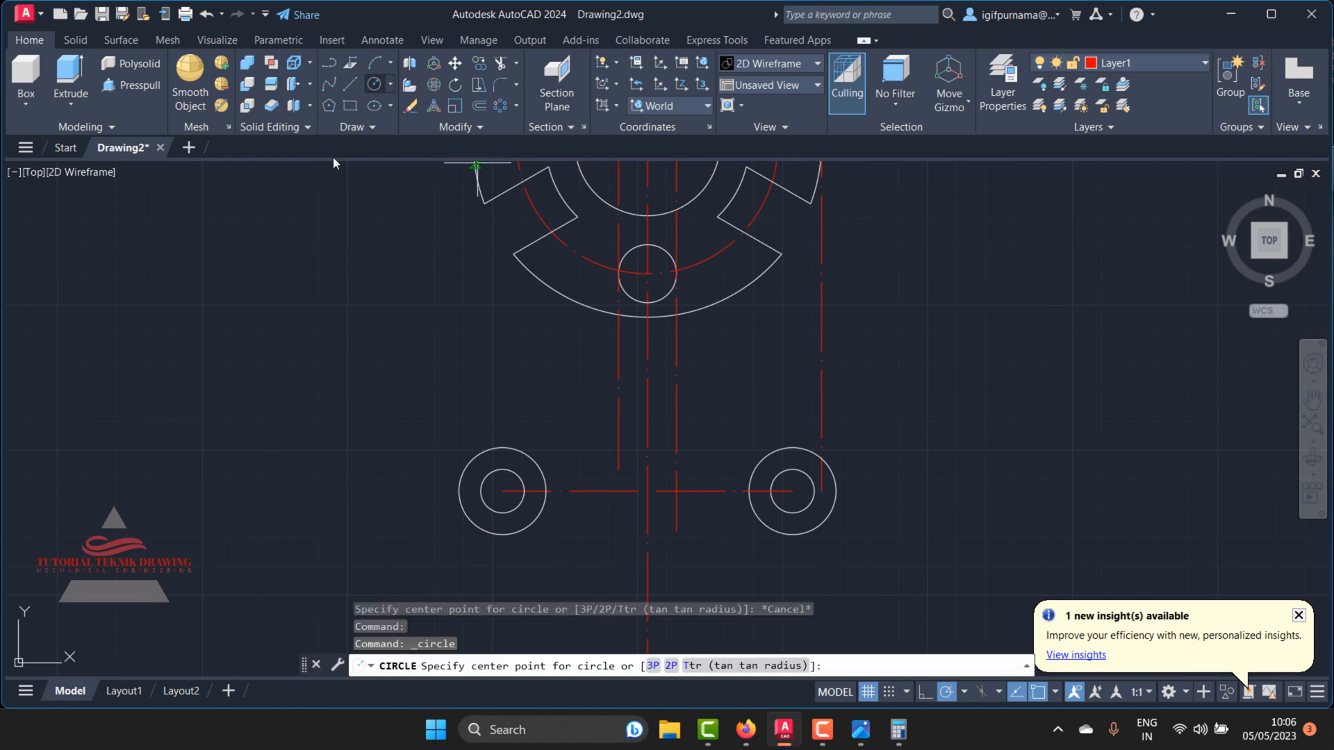
click(202, 424)
right_click(227, 306)
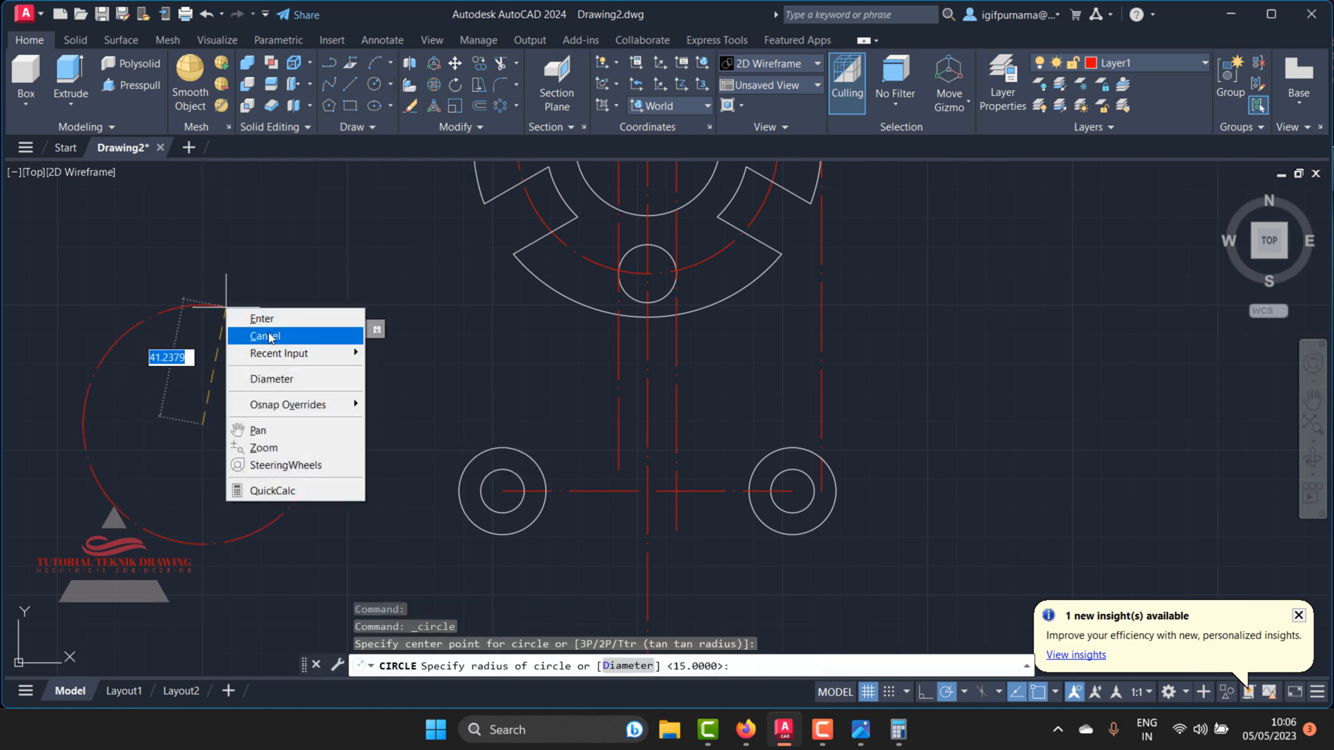
click(257, 334)
Step: Make layer 0 current and draw a circle of radius 85 in the empty area left of the part
click(1147, 64)
click(1126, 81)
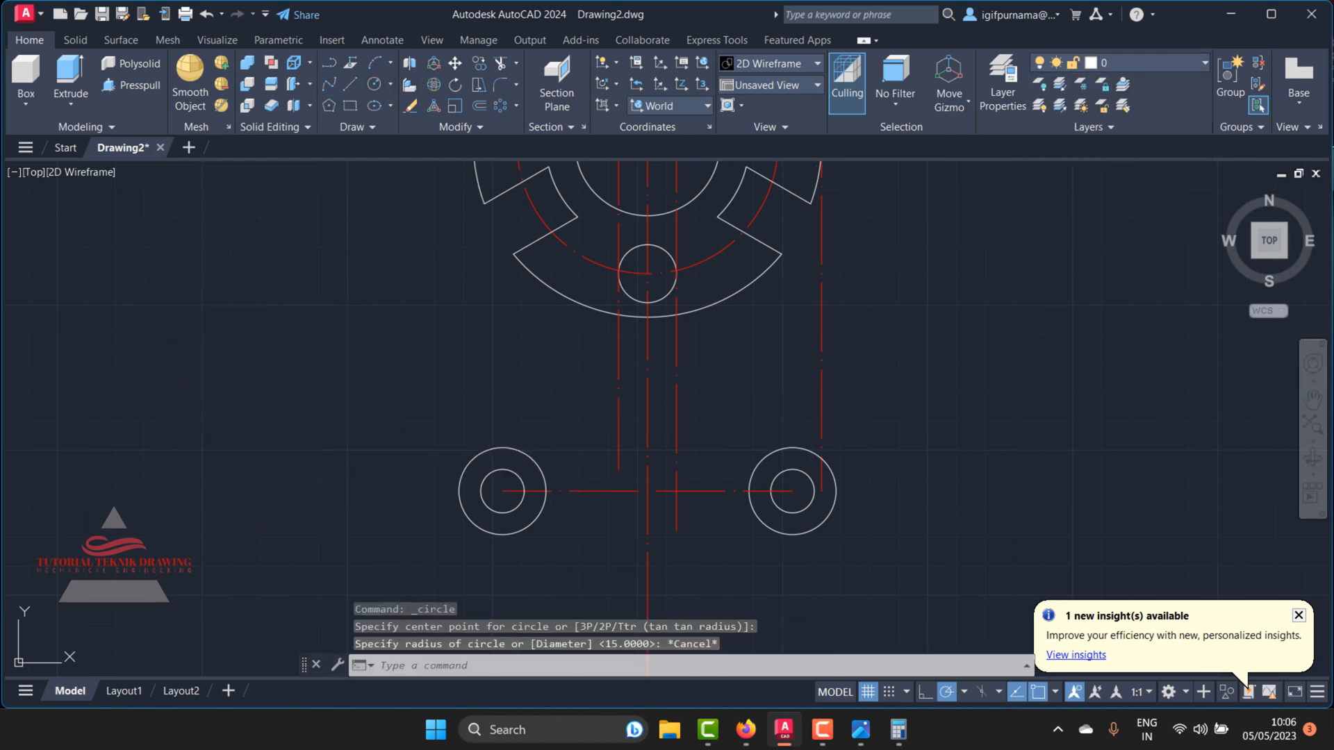
click(373, 89)
click(222, 407)
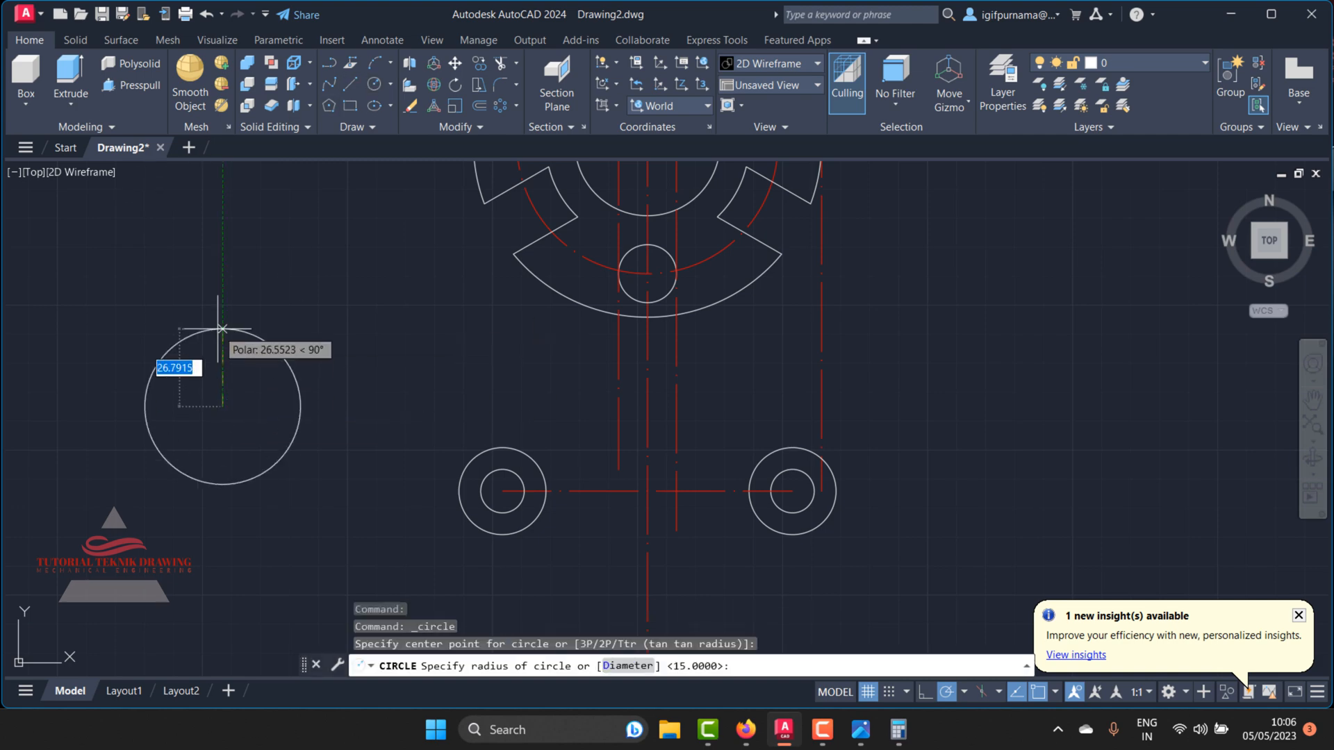
text(85)
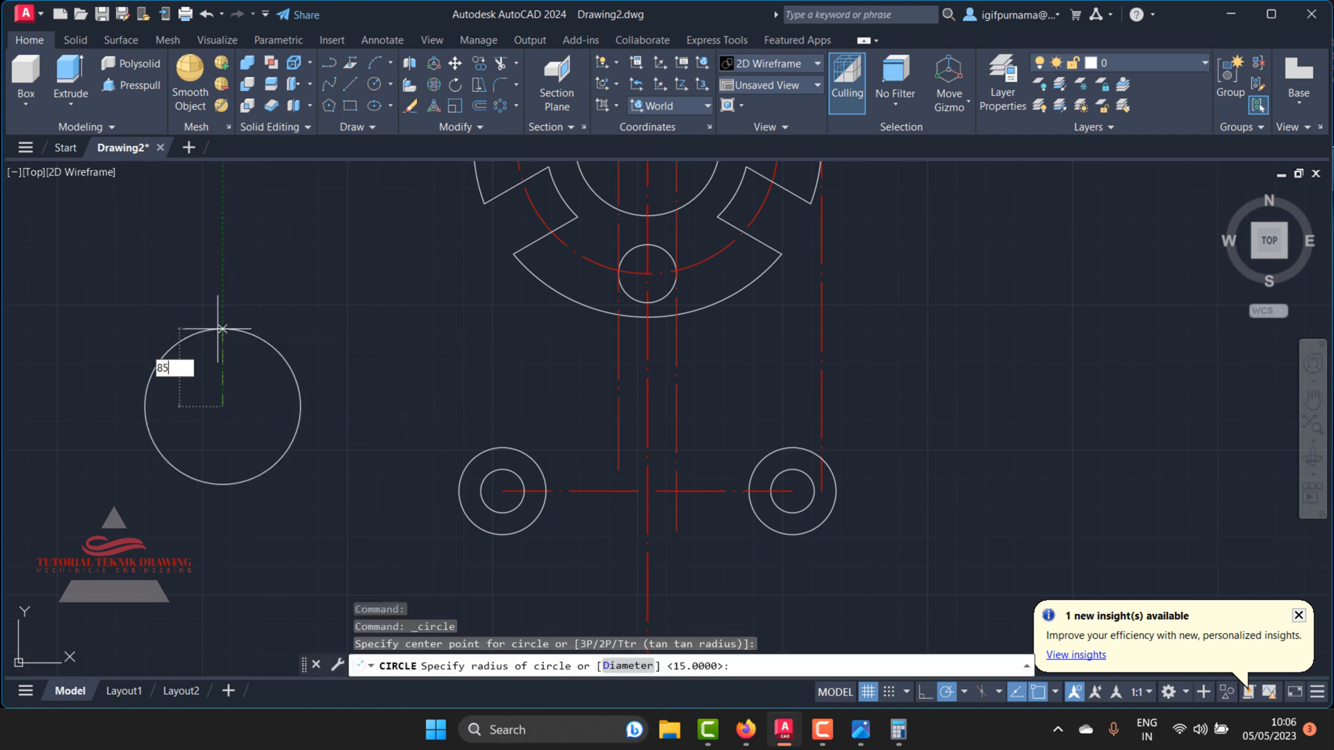
key(Return)
Step: Move the radius 85 circle by its centre to the lowest point of the flange's outer edge on the vertical centre line
click(455, 62)
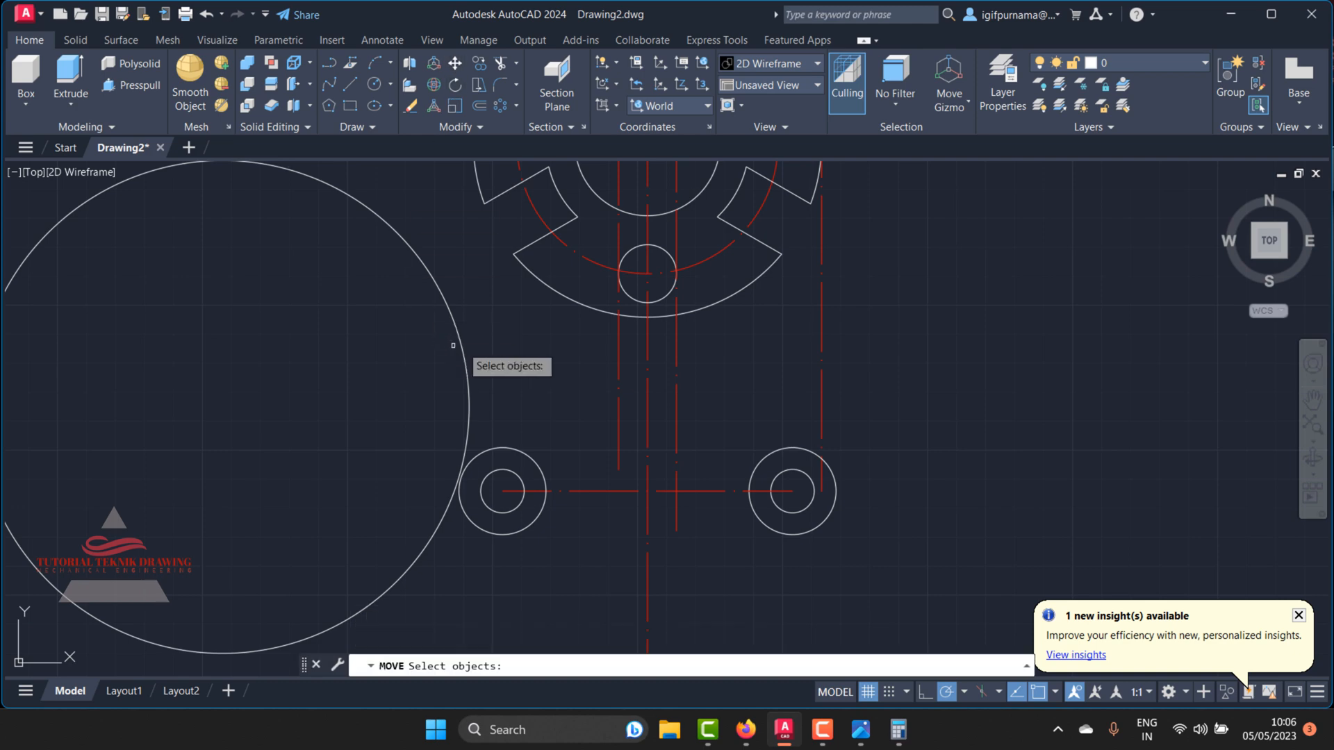
drag(479, 358, 420, 333)
key(Return)
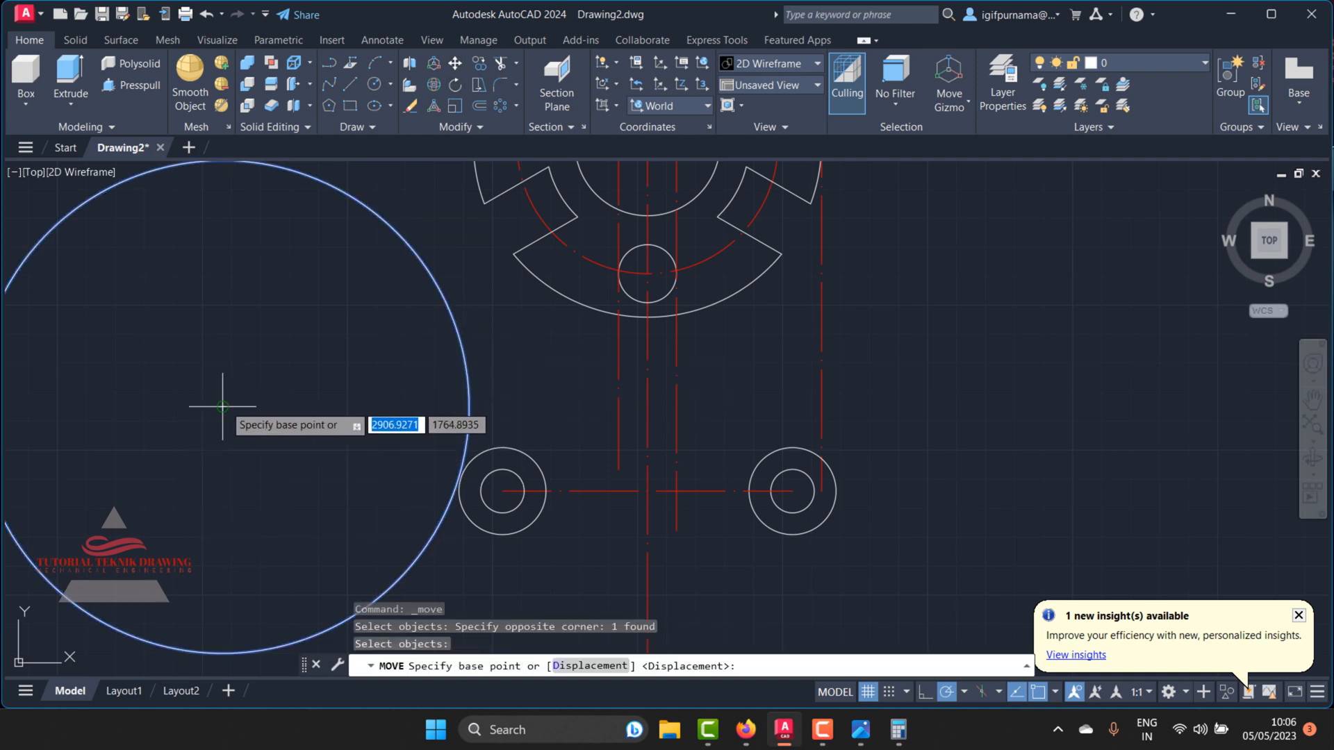
click(222, 406)
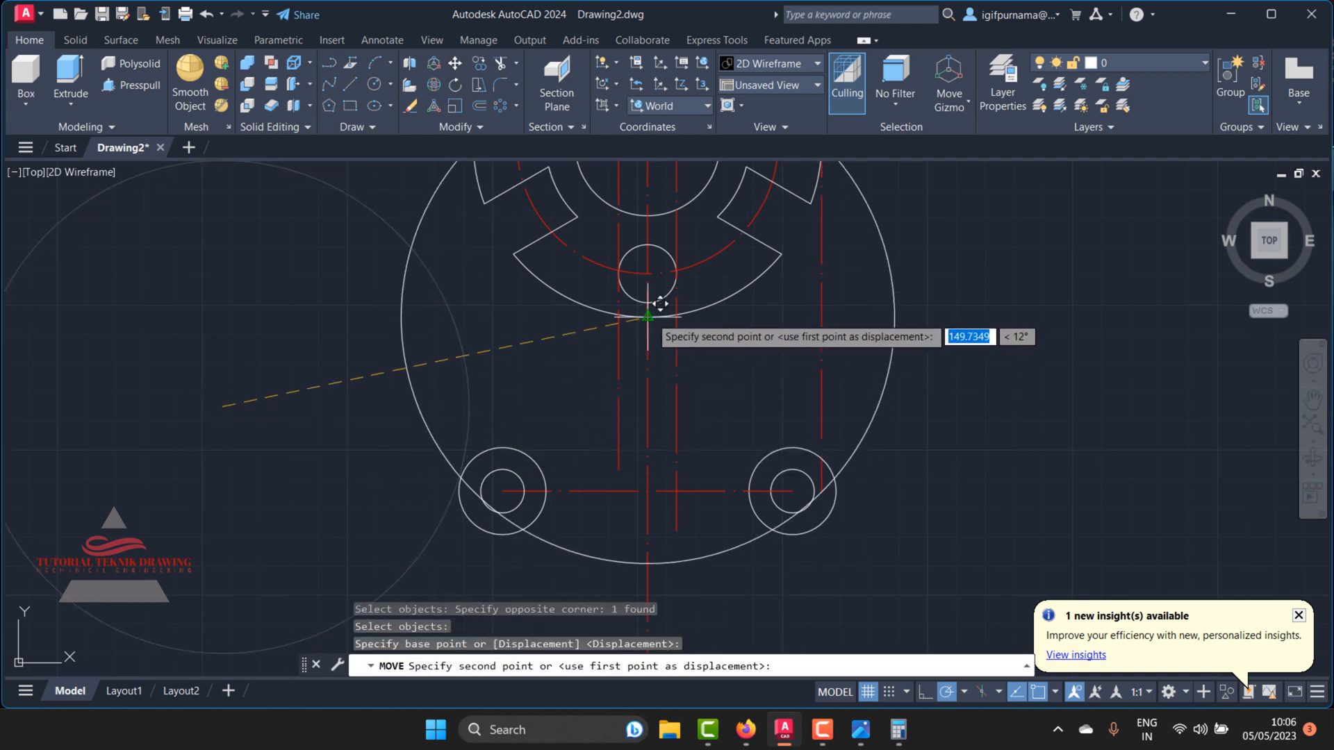
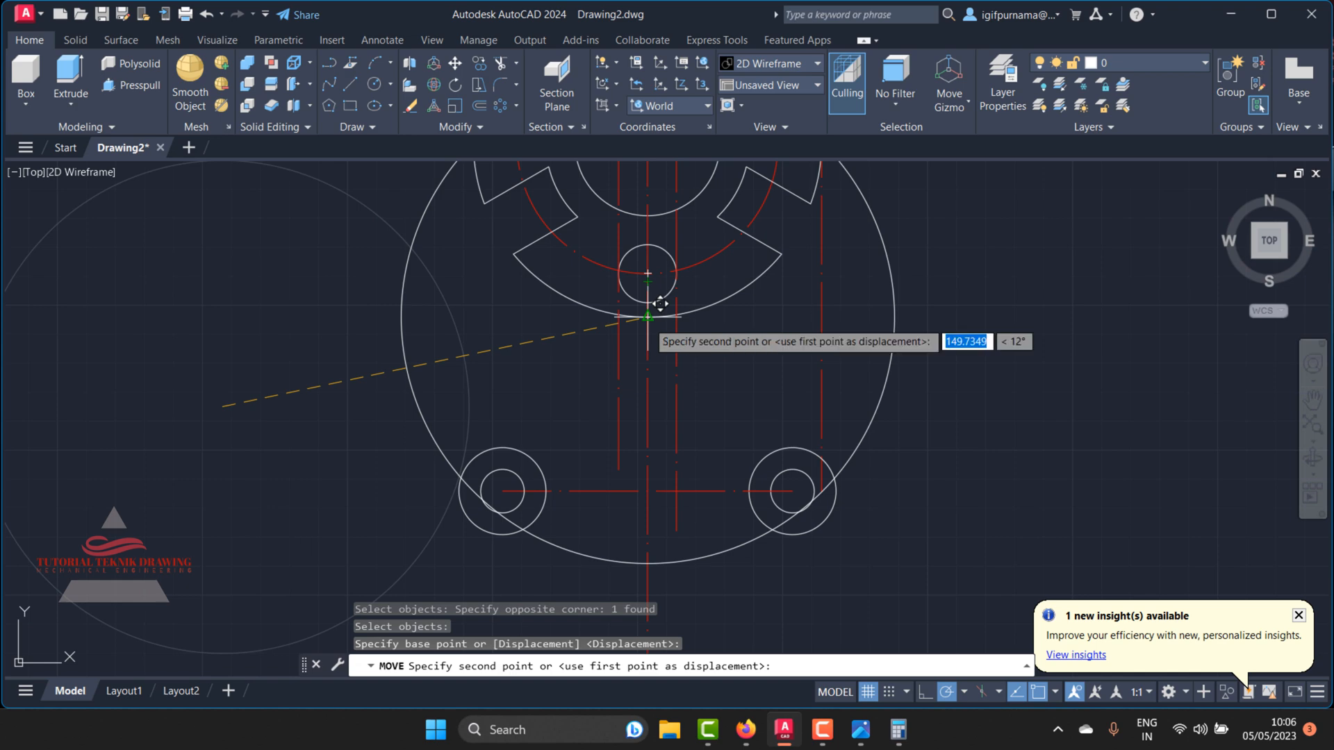
click(659, 303)
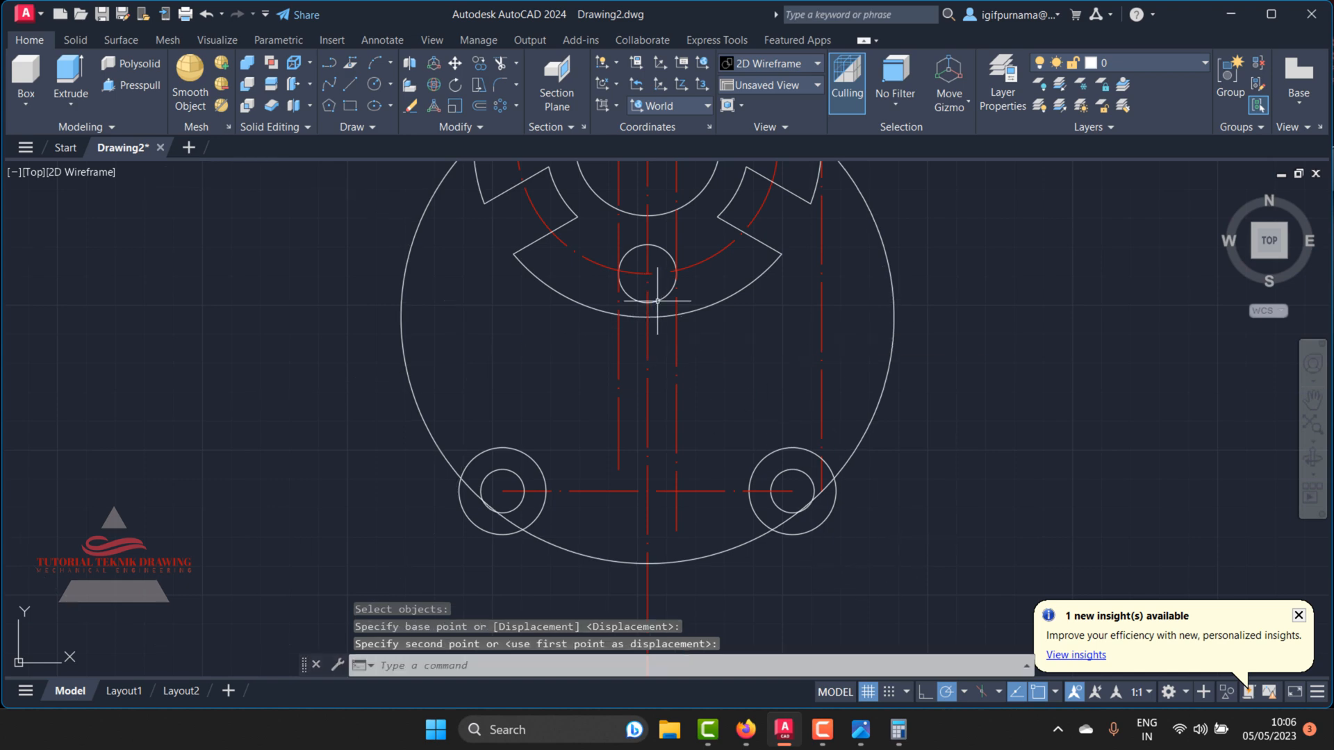
Step: Compare the placed radius 85 circle with the R85 bottom arc in the reference image
scroll(657, 302, up, 2)
scroll(657, 302, down, 4)
click(873, 740)
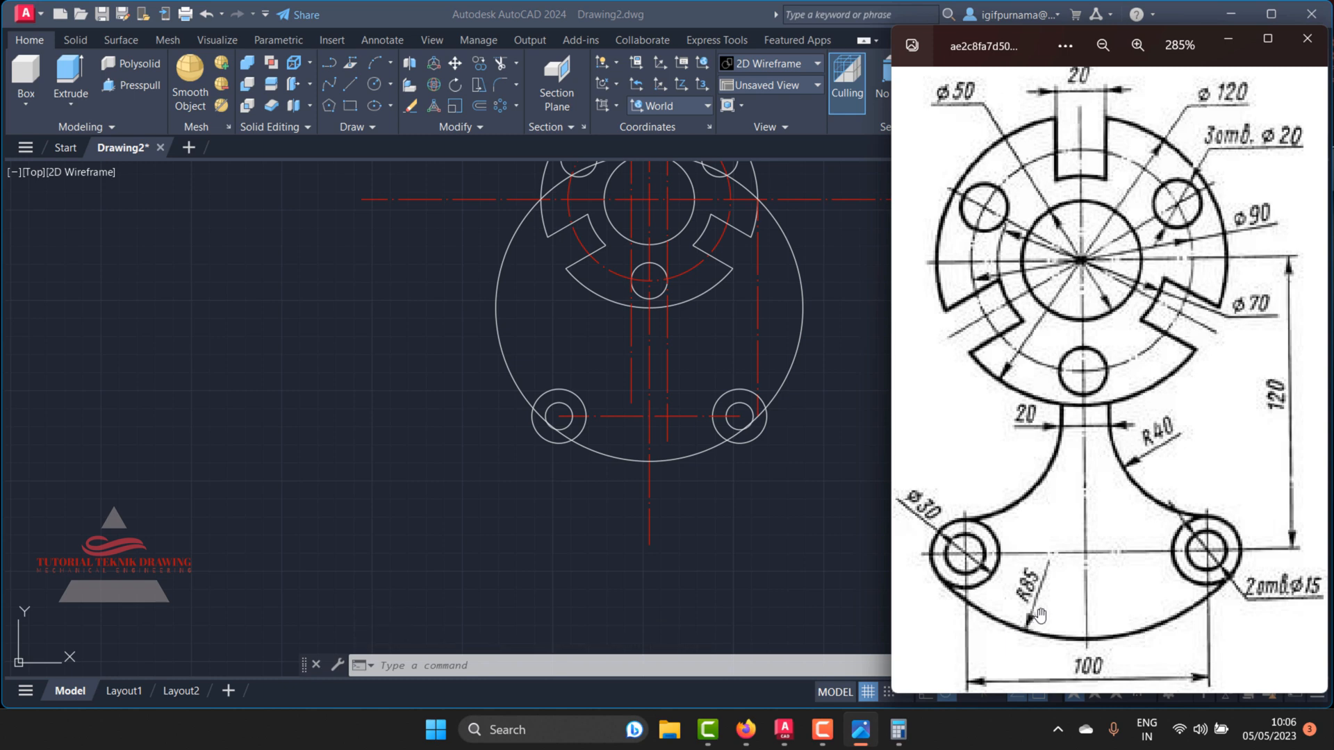
click(407, 117)
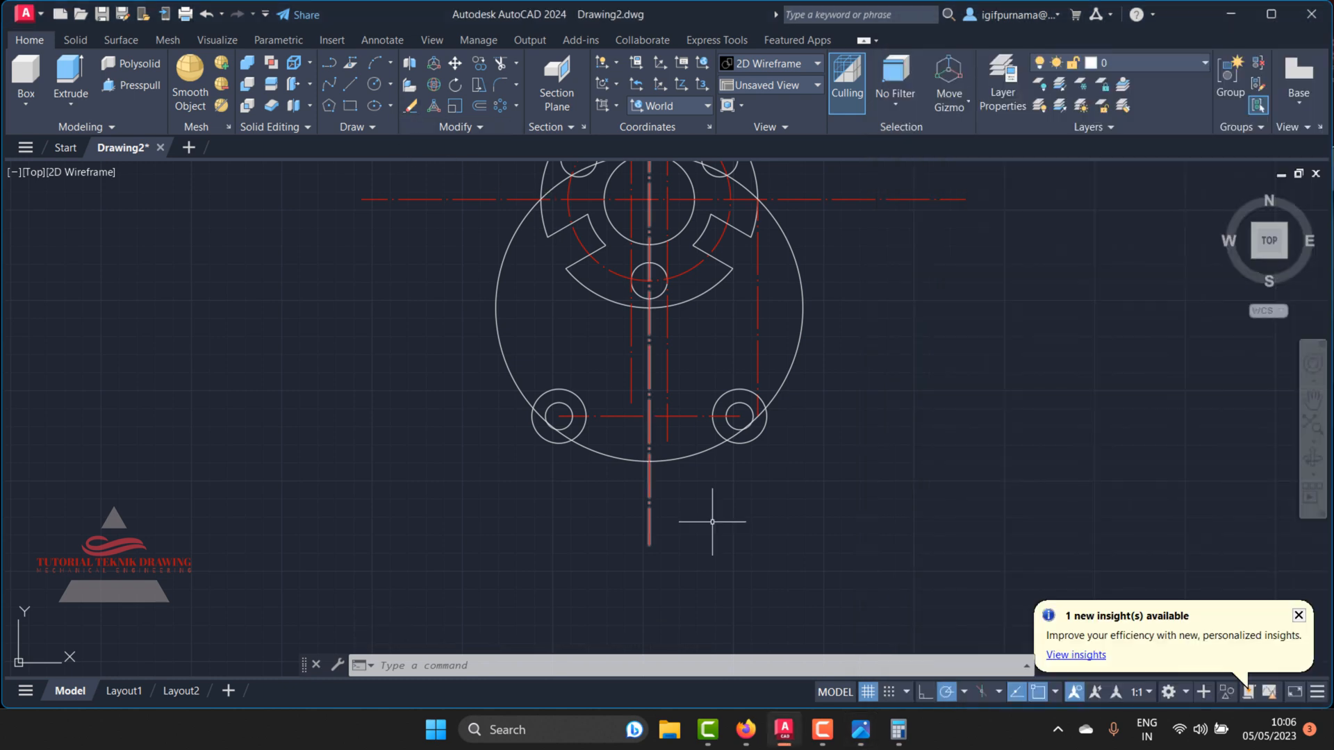
Step: Erase the radius 85 circle drawn around the lower part of the flange
click(412, 106)
click(686, 453)
click(689, 458)
scroll(682, 442, up, 2)
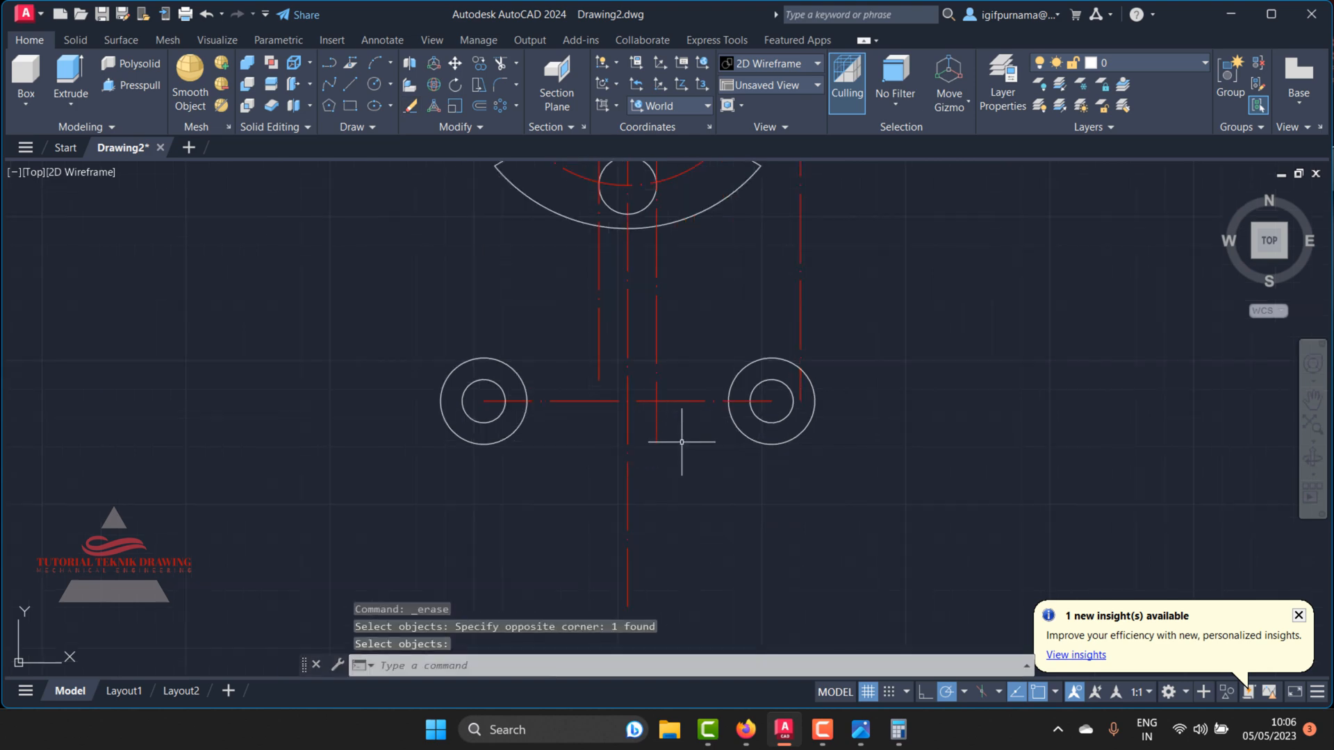
Step: Draw a three-point arc from the right lug's outer circle through the vertical centre line below to the left lug's outer circle
click(378, 63)
scroll(668, 358, up, 2)
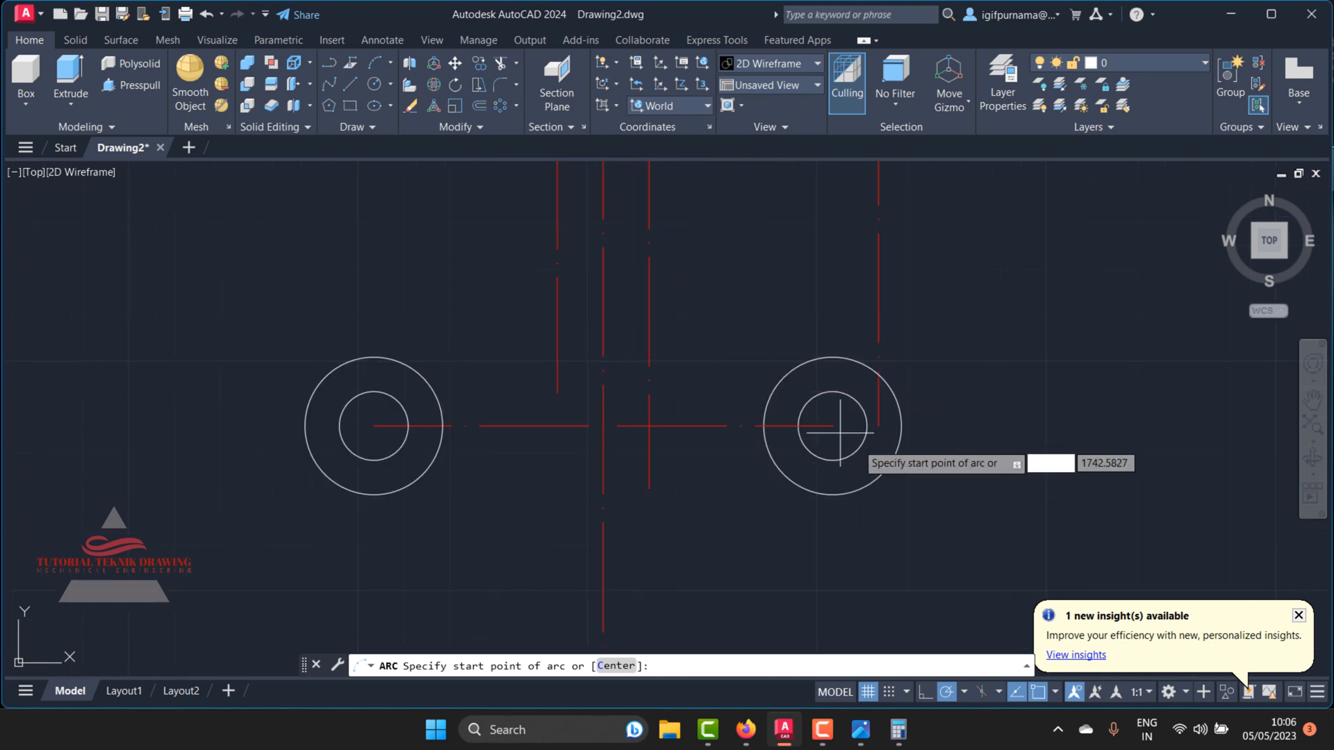
click(870, 482)
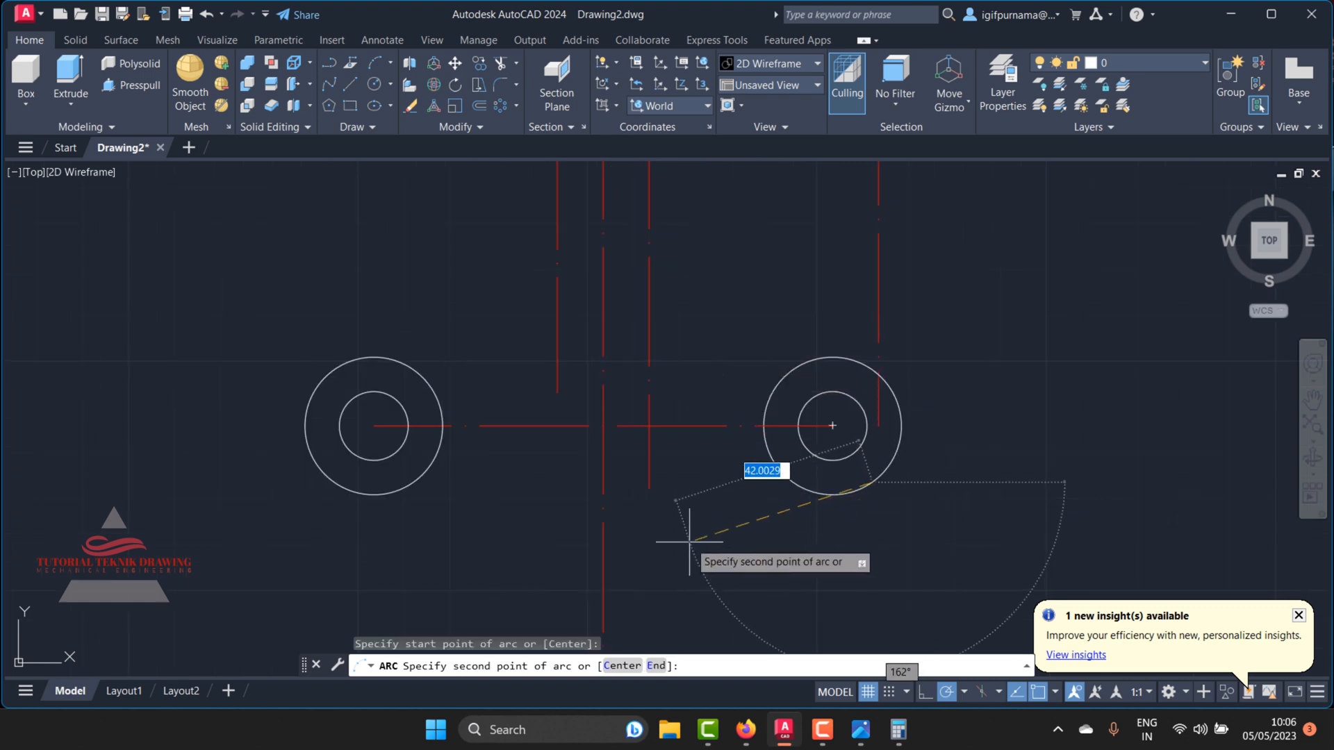
click(603, 571)
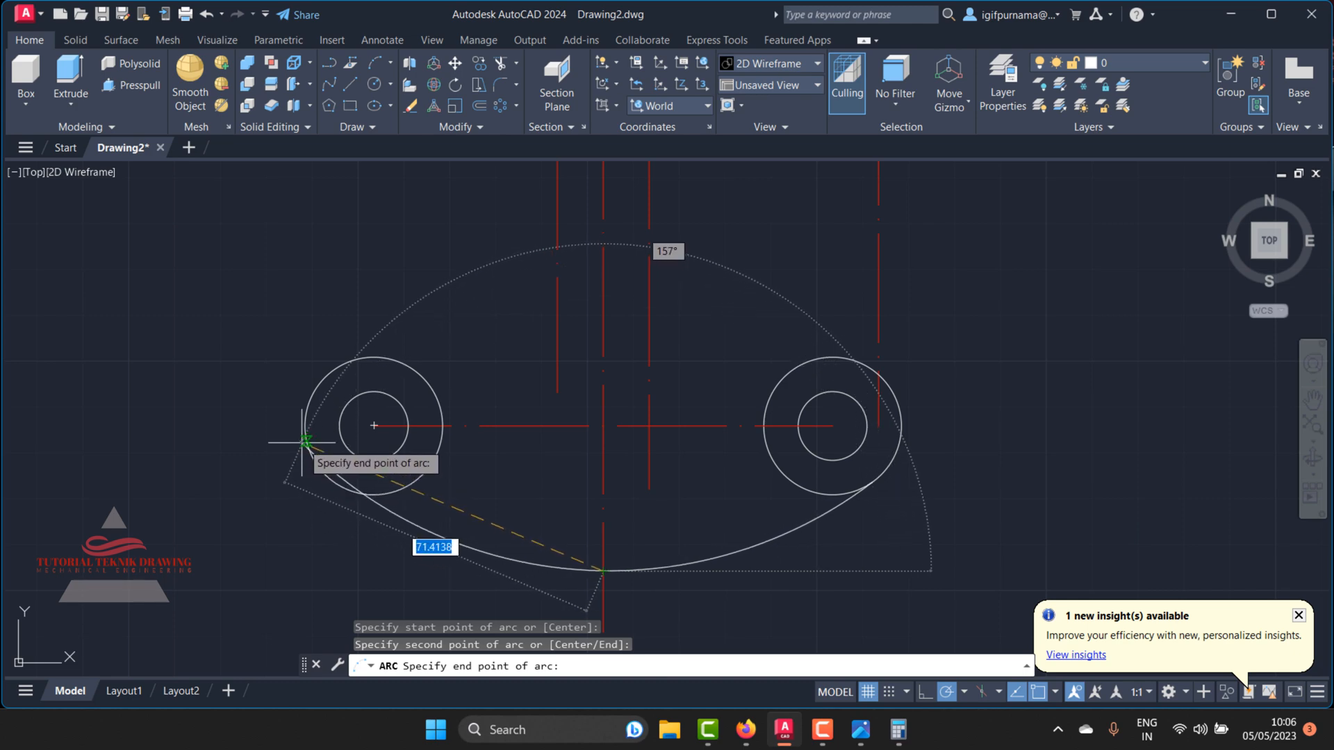
scroll(310, 445, up, 4)
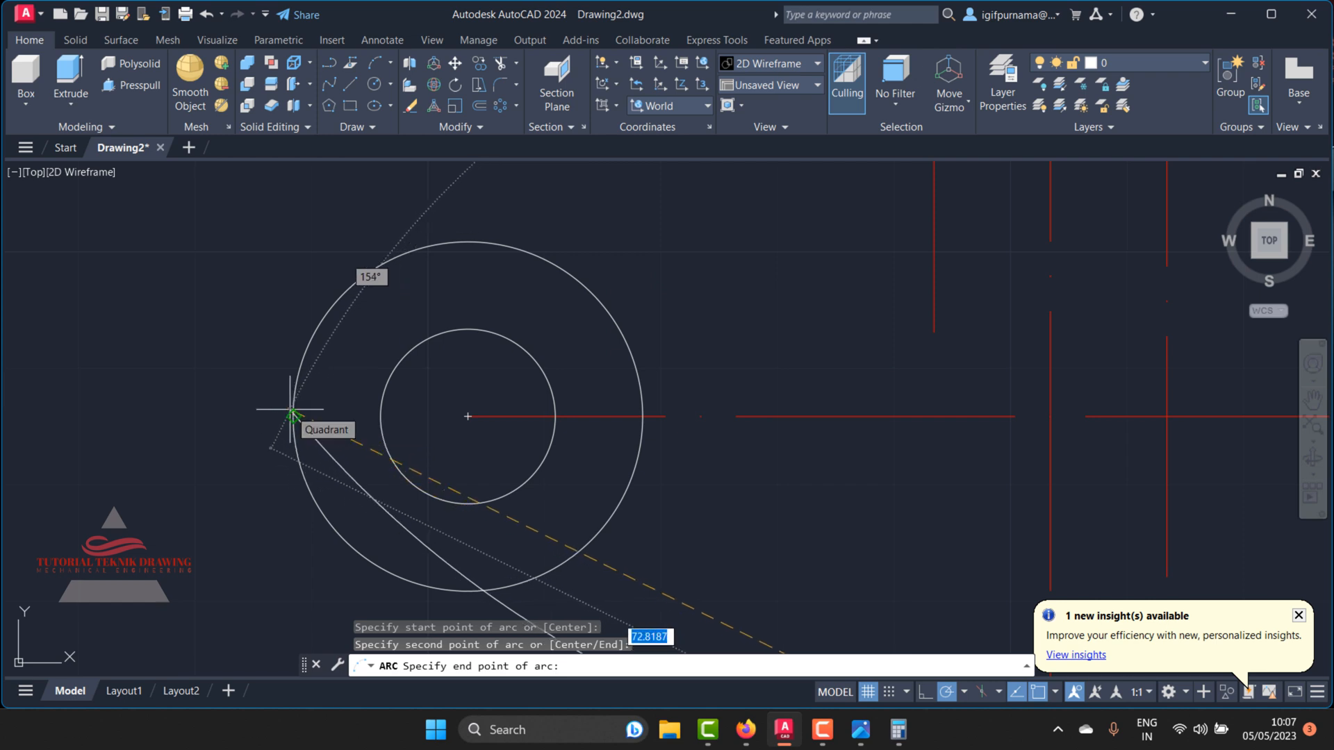
click(369, 561)
scroll(333, 416, down, 2)
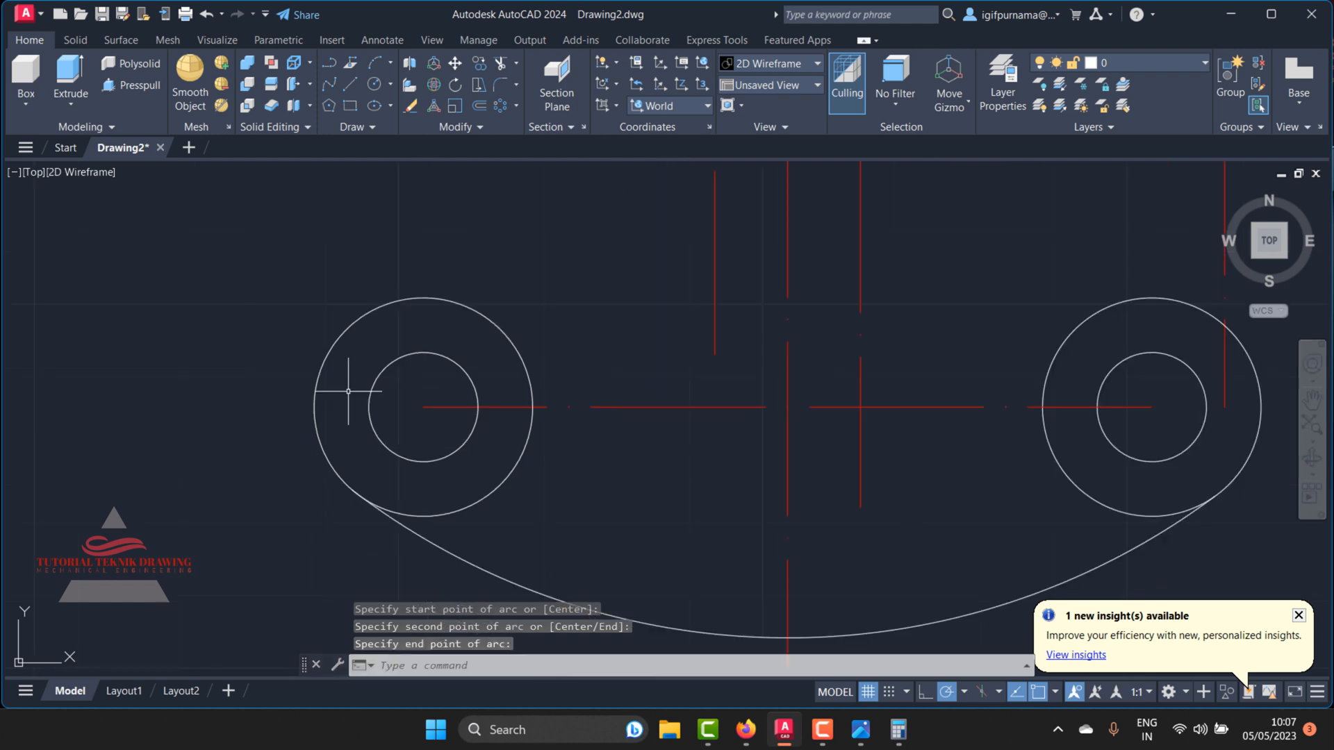
Step: Examine how the bottom arc meets the outer circles of the left and right lugs
scroll(351, 389, up, 2)
scroll(372, 507, up, 2)
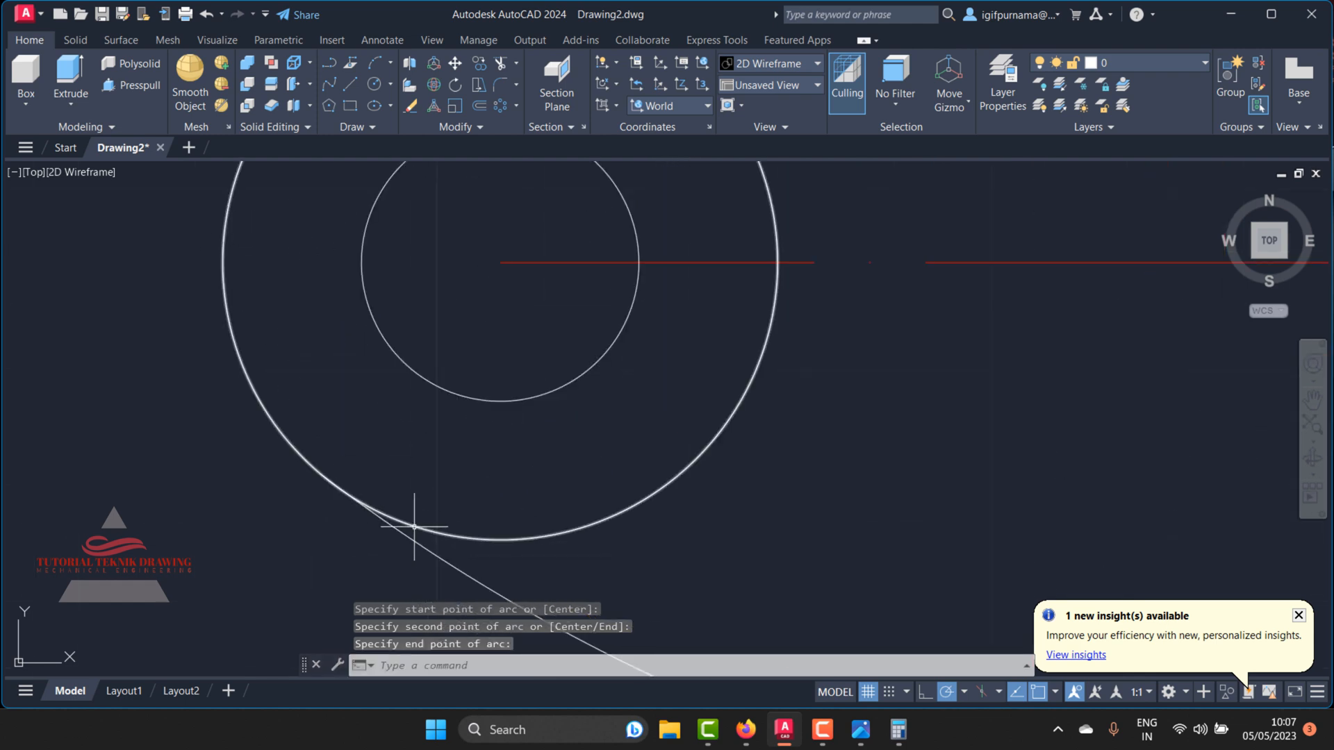
scroll(356, 495, up, 4)
scroll(297, 456, up, 2)
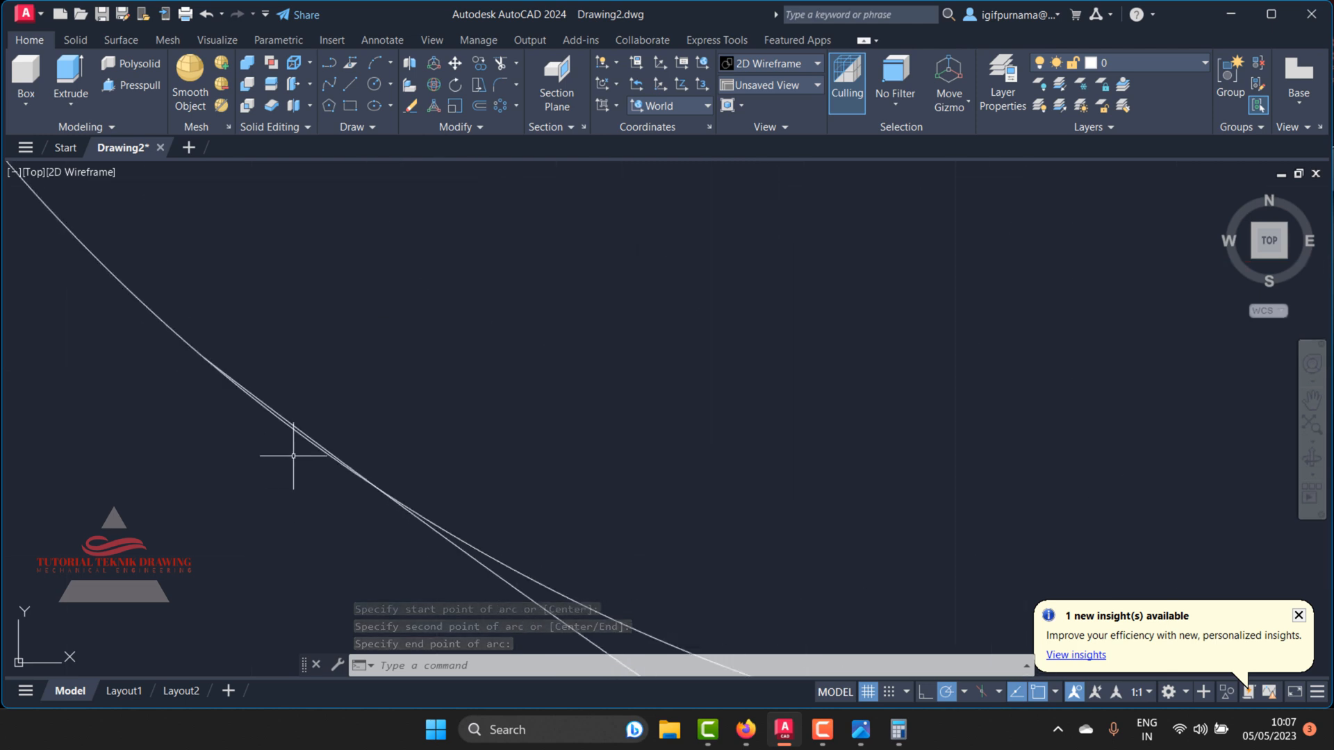
scroll(295, 431, up, 2)
scroll(296, 435, down, 8)
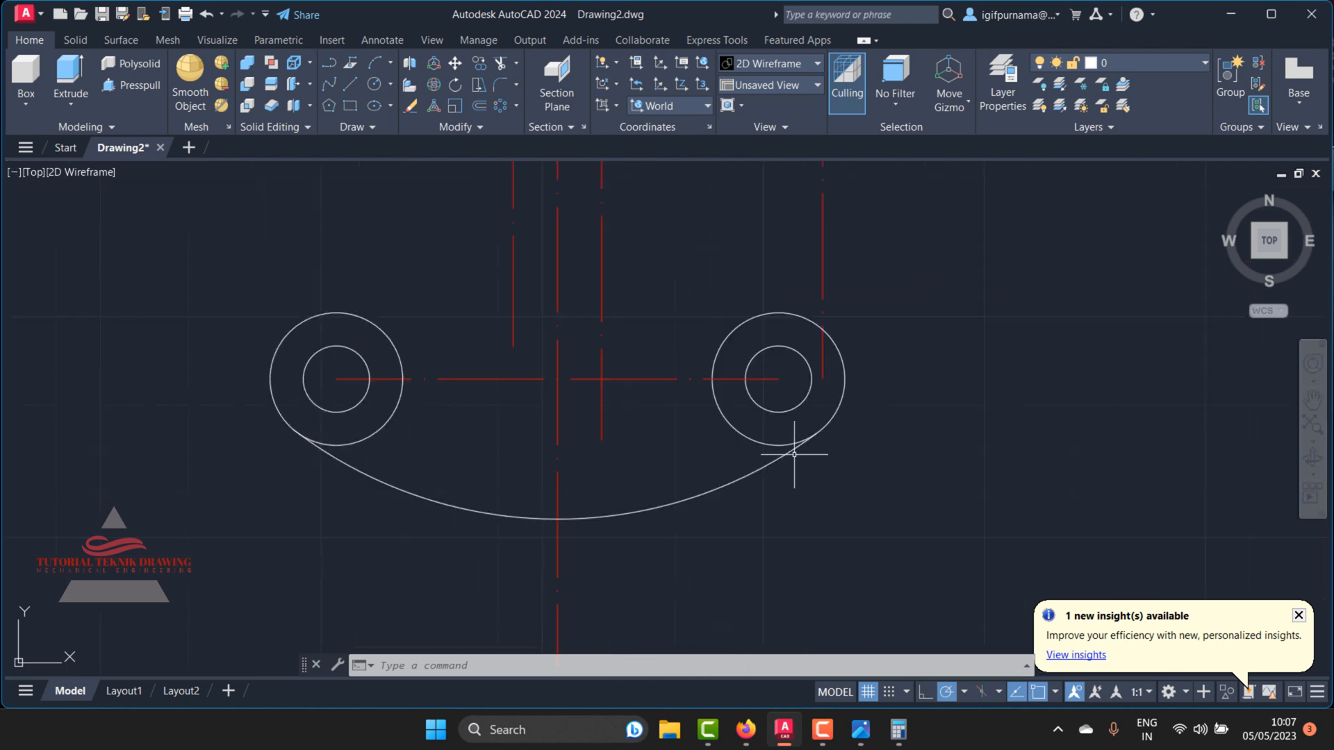
scroll(794, 454, up, 5)
scroll(823, 403, down, 7)
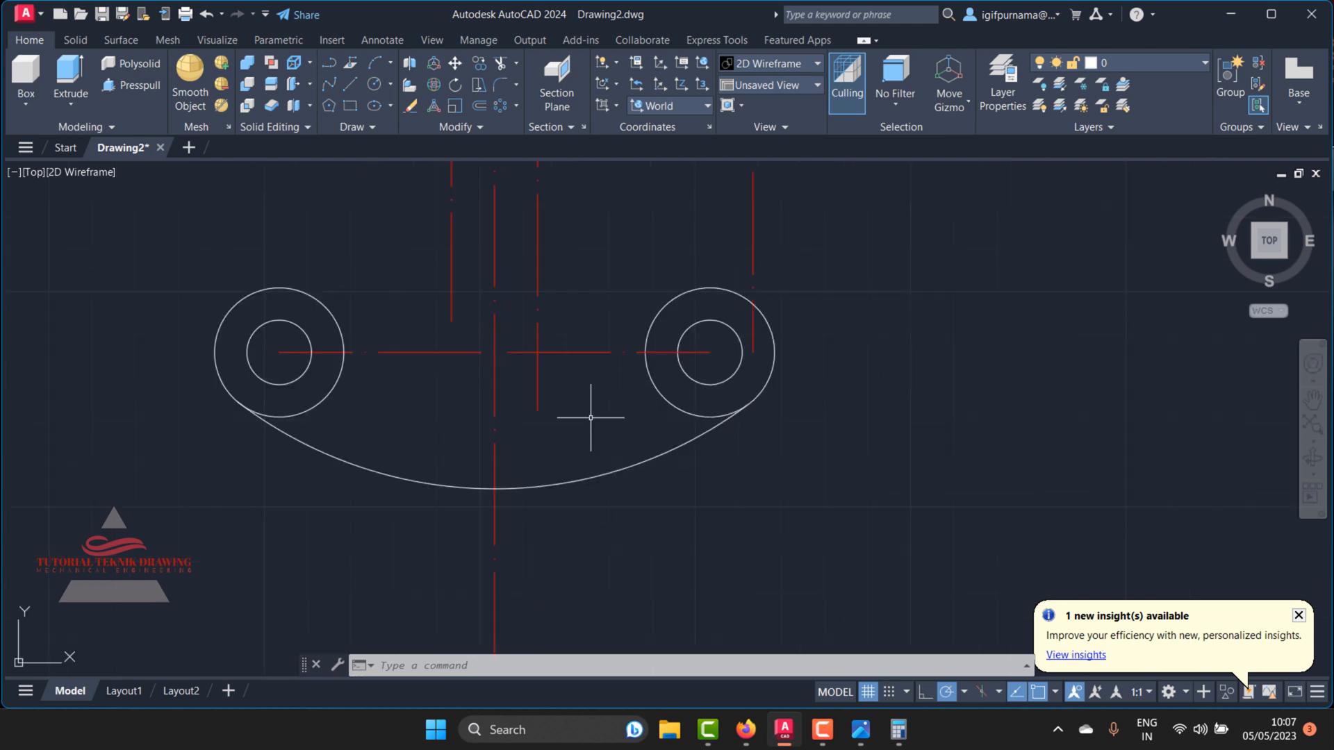
Step: Add a radius dimension to the bottom arc, placed below its left part
click(381, 43)
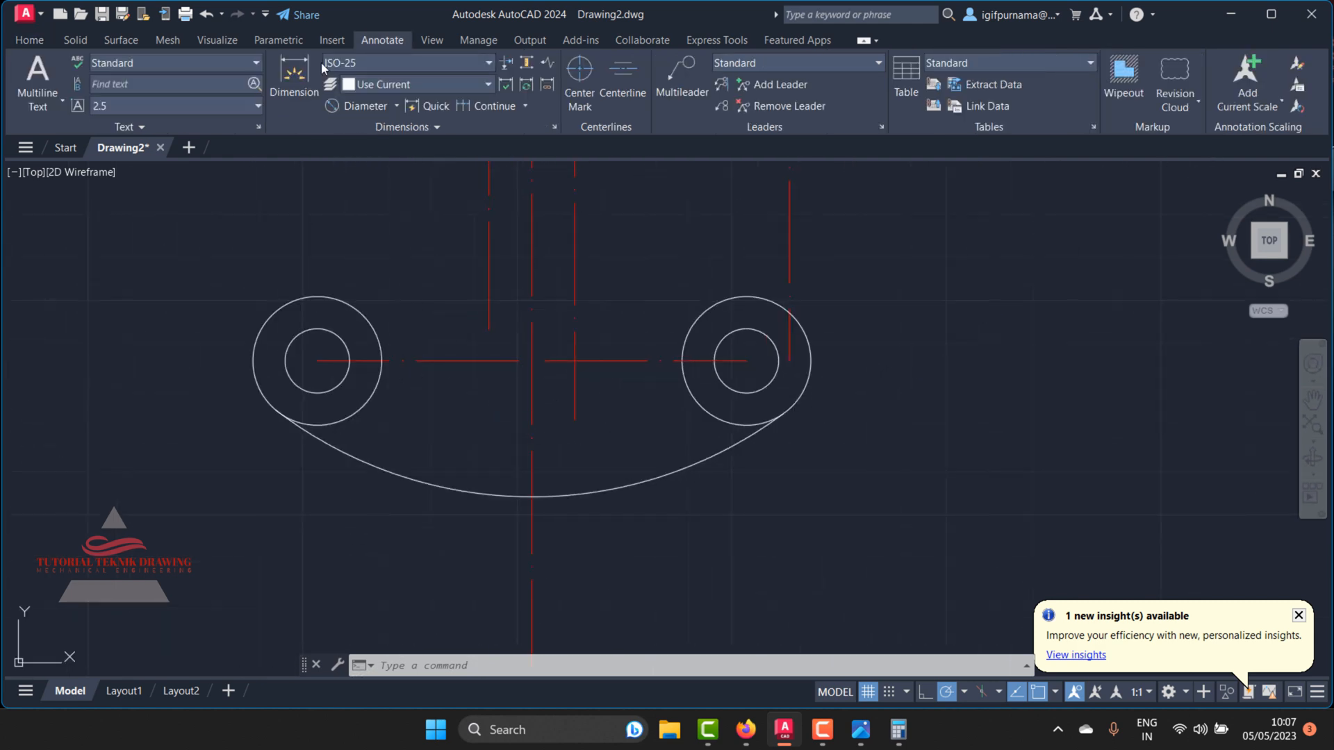
click(394, 106)
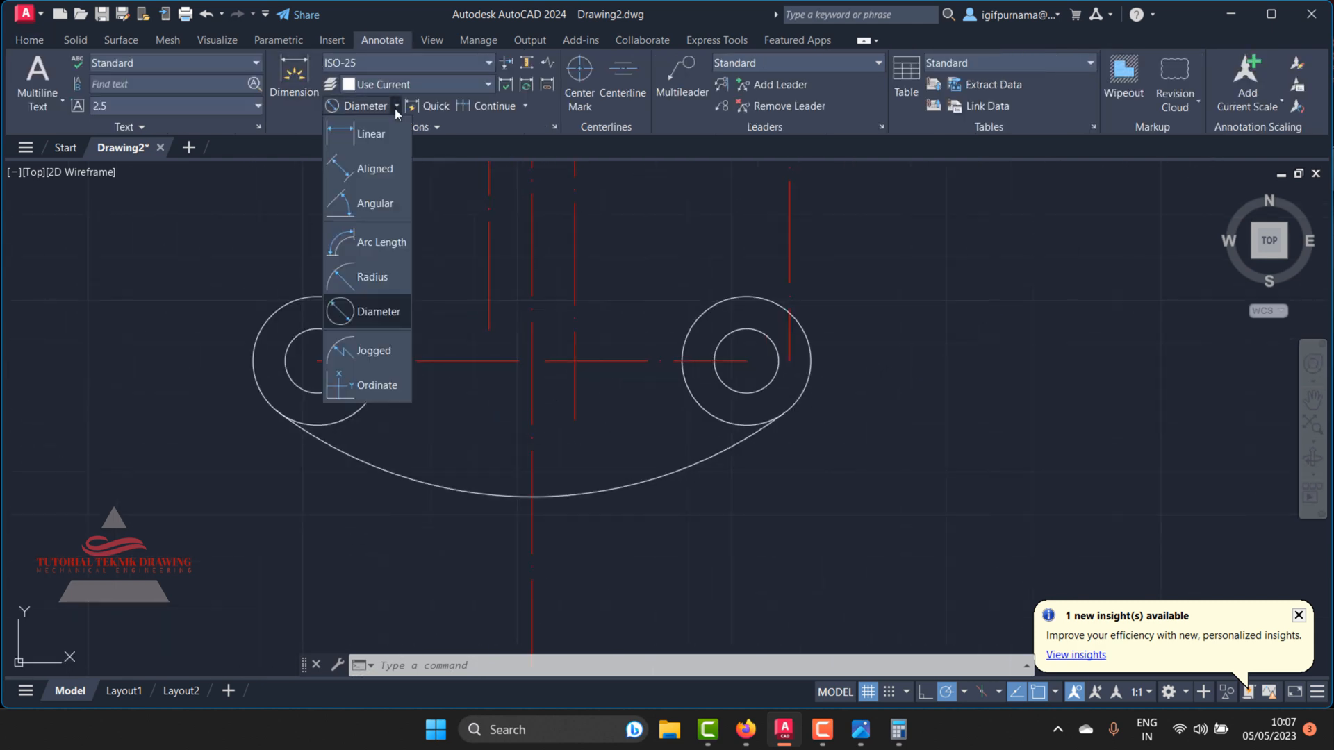
click(362, 282)
click(396, 479)
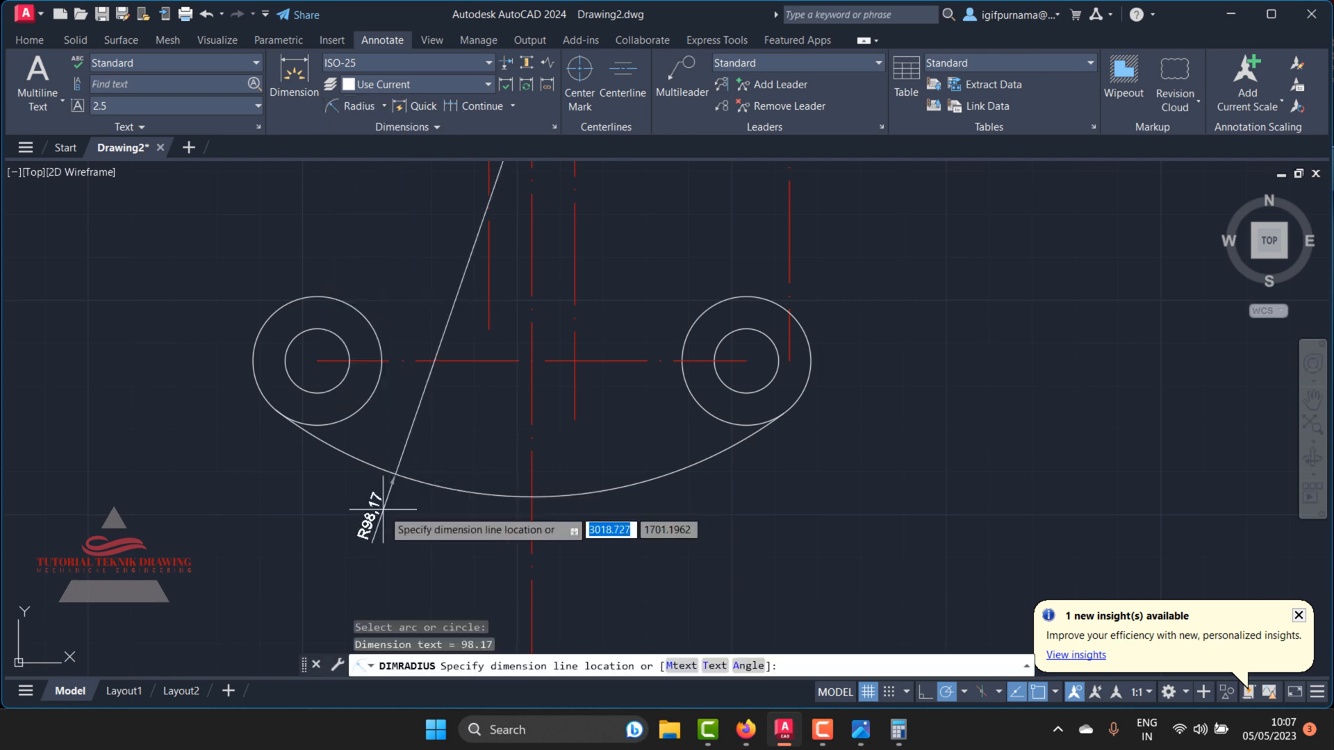
scroll(466, 500, down, 5)
scroll(455, 464, up, 3)
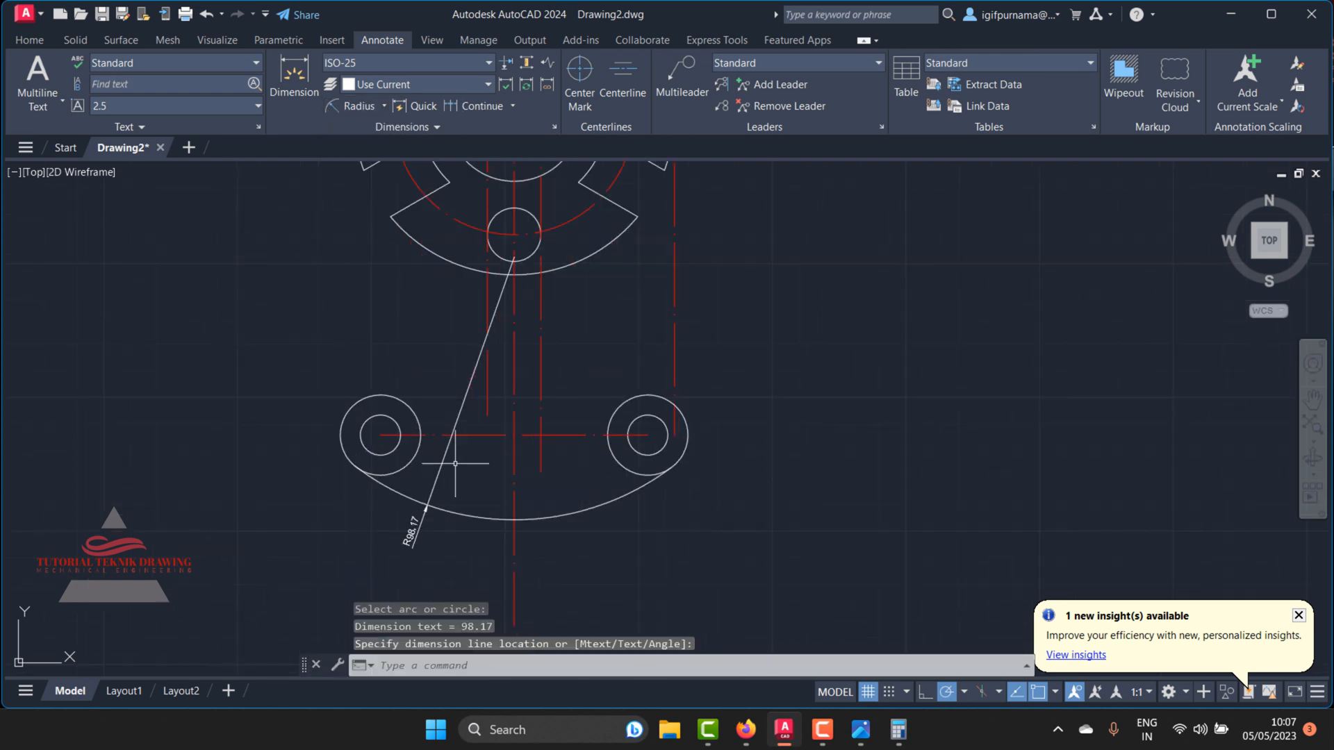
Step: Compare the dimensioned bottom arc with the R85 arc in the reference image
mouse_move(865, 742)
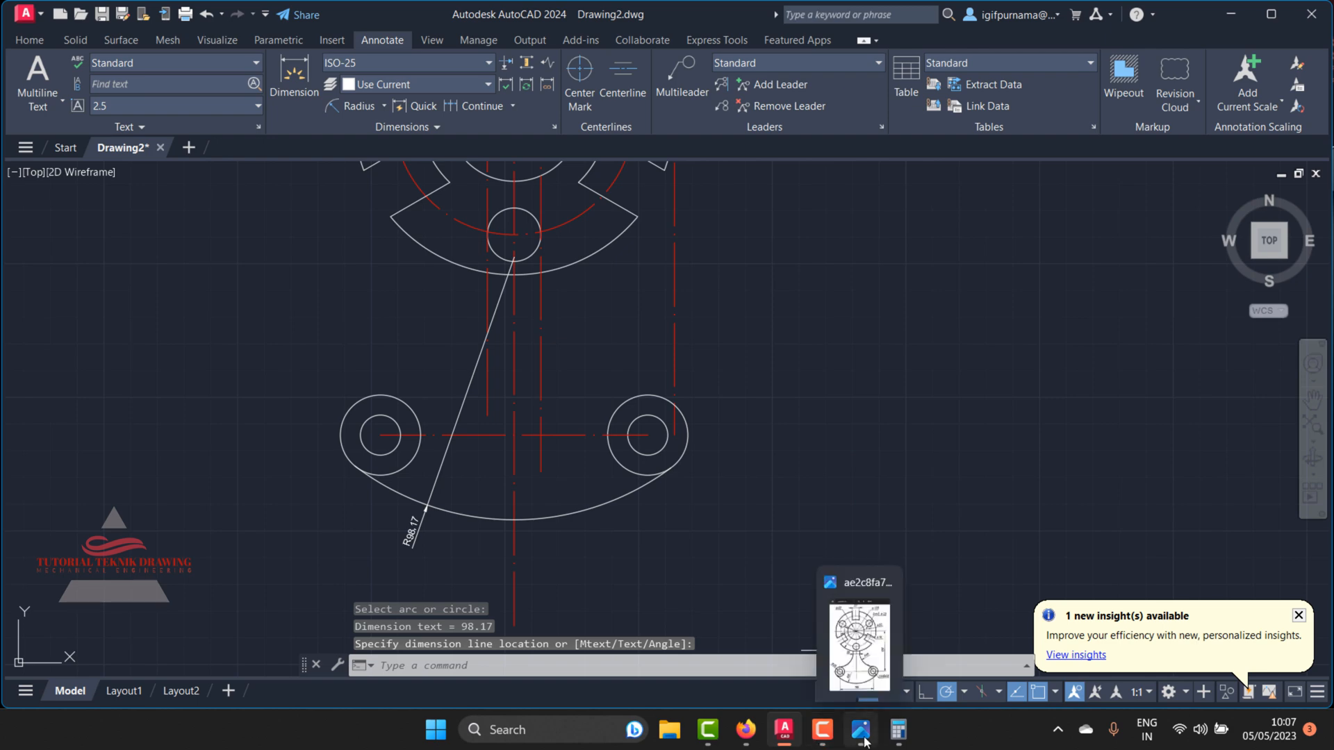
click(515, 259)
click(862, 738)
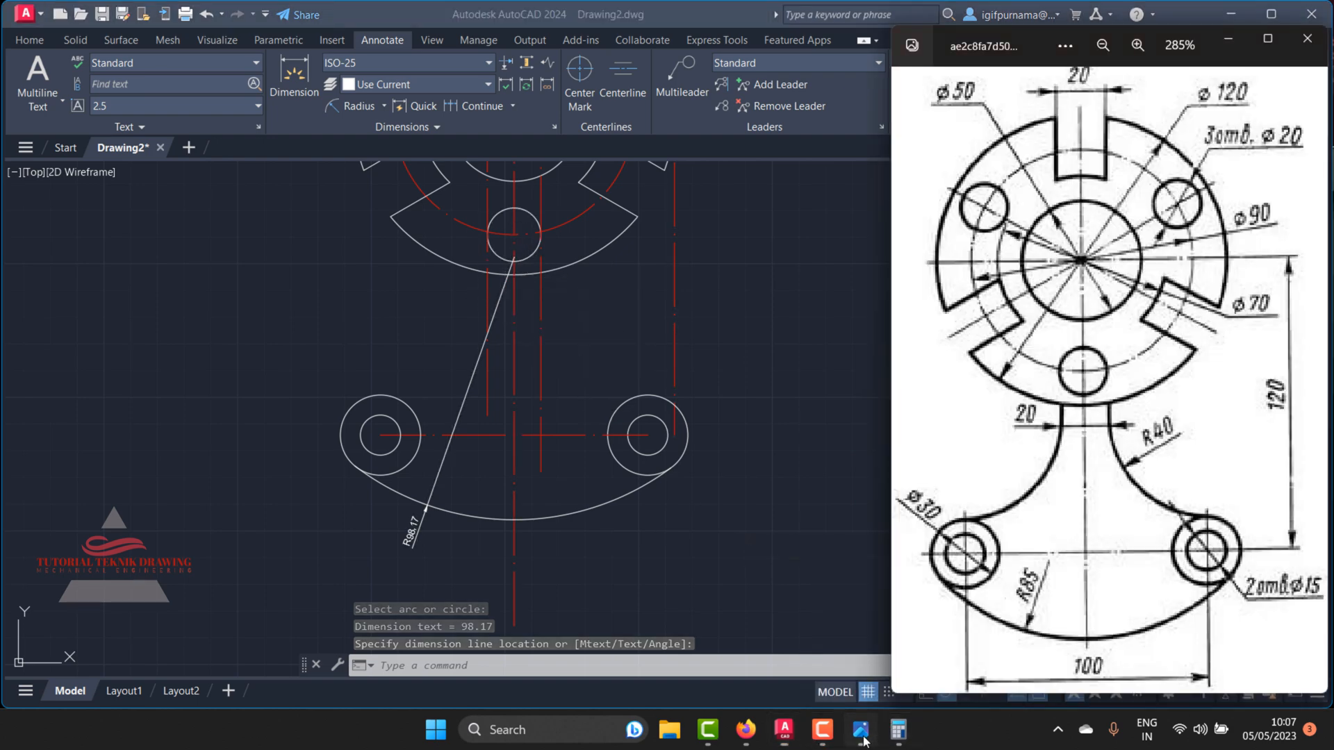
click(640, 480)
Step: Try to bring the bottom arc's radius to 85 by stretching its midpoint to points on the vertical centre line
scroll(426, 529, up, 4)
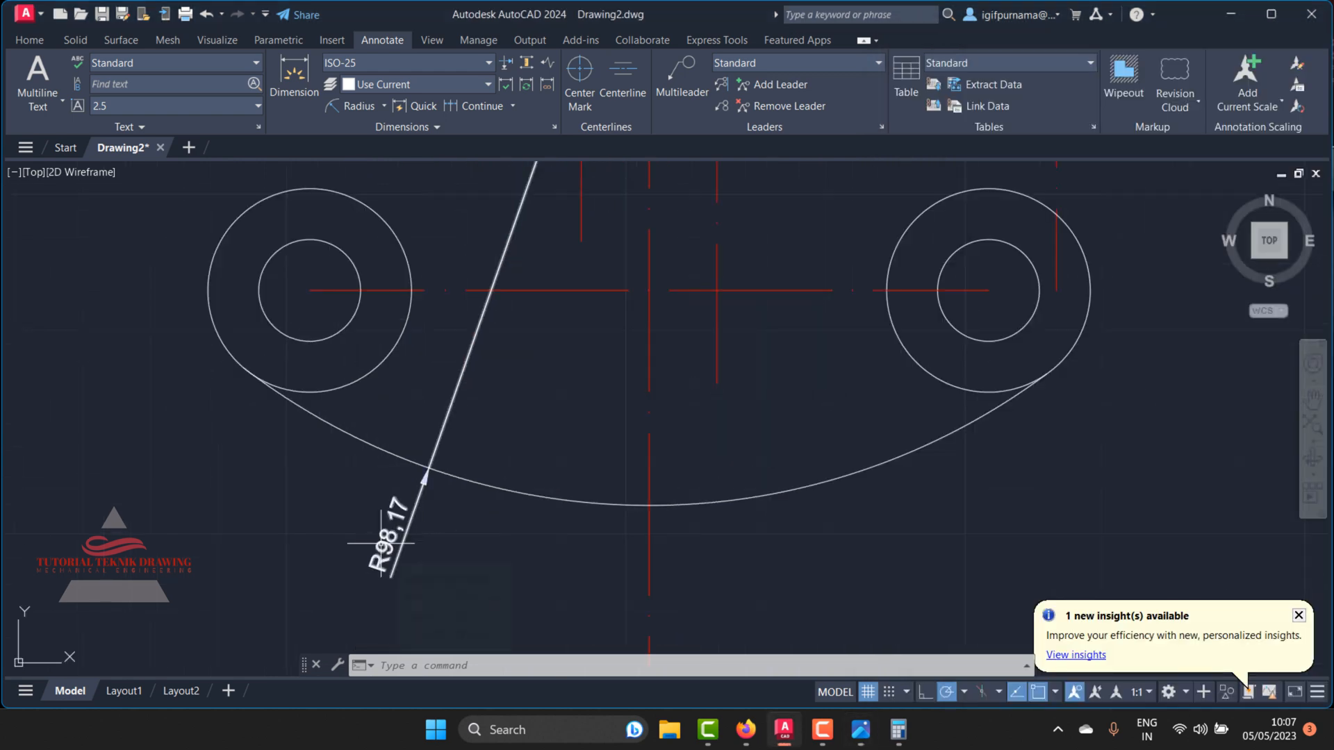
click(644, 506)
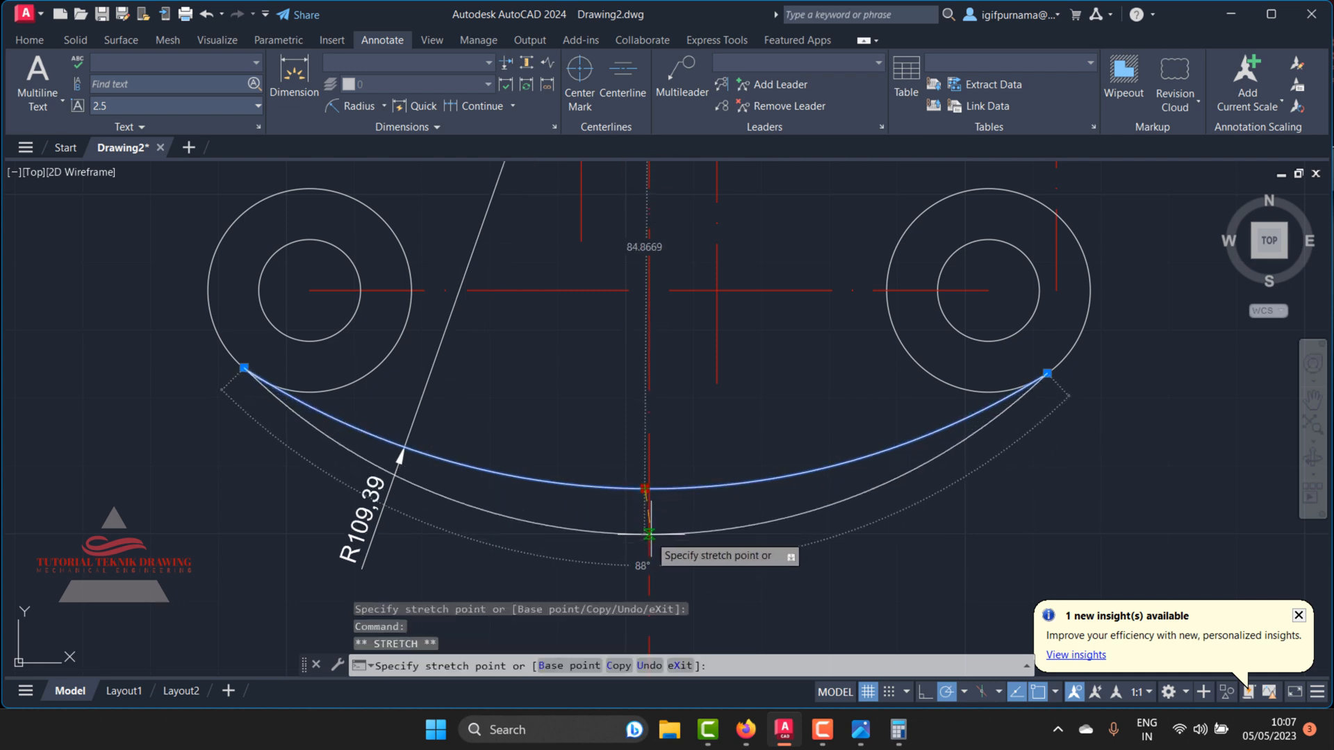
click(648, 537)
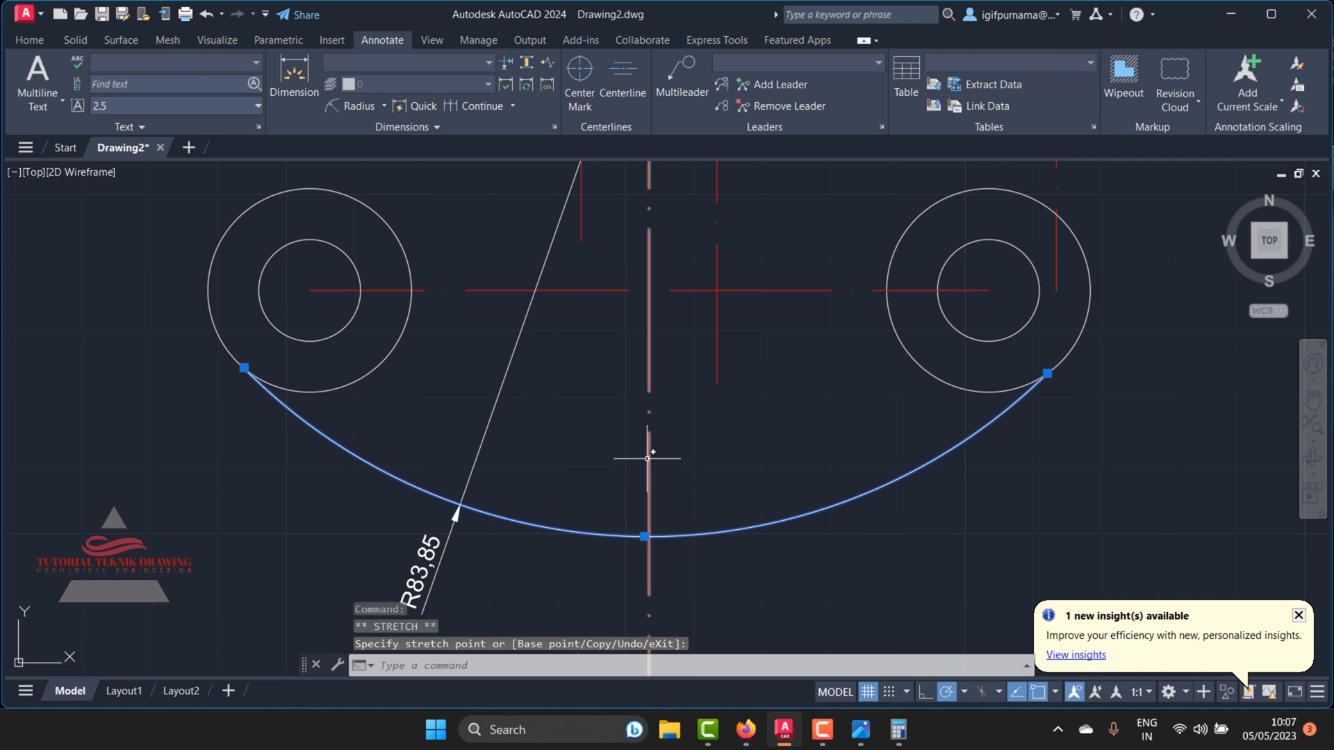
click(644, 536)
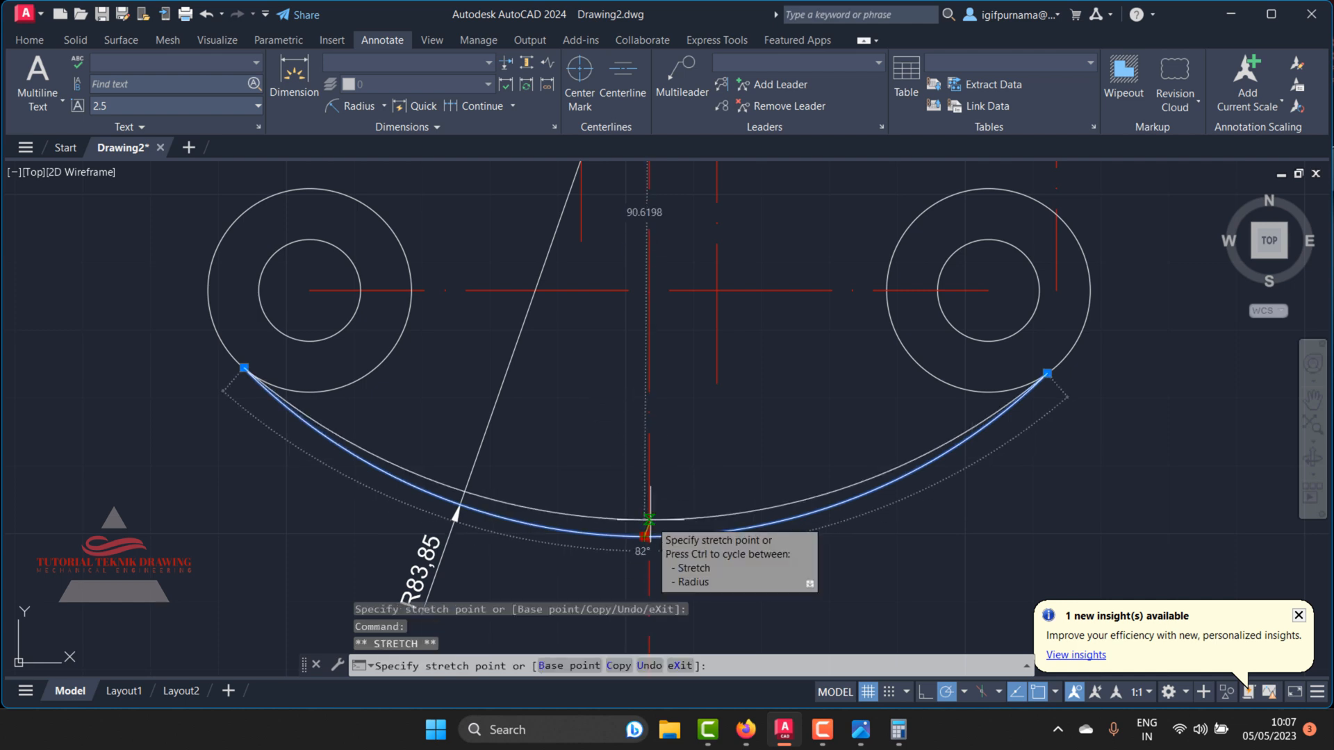
click(647, 520)
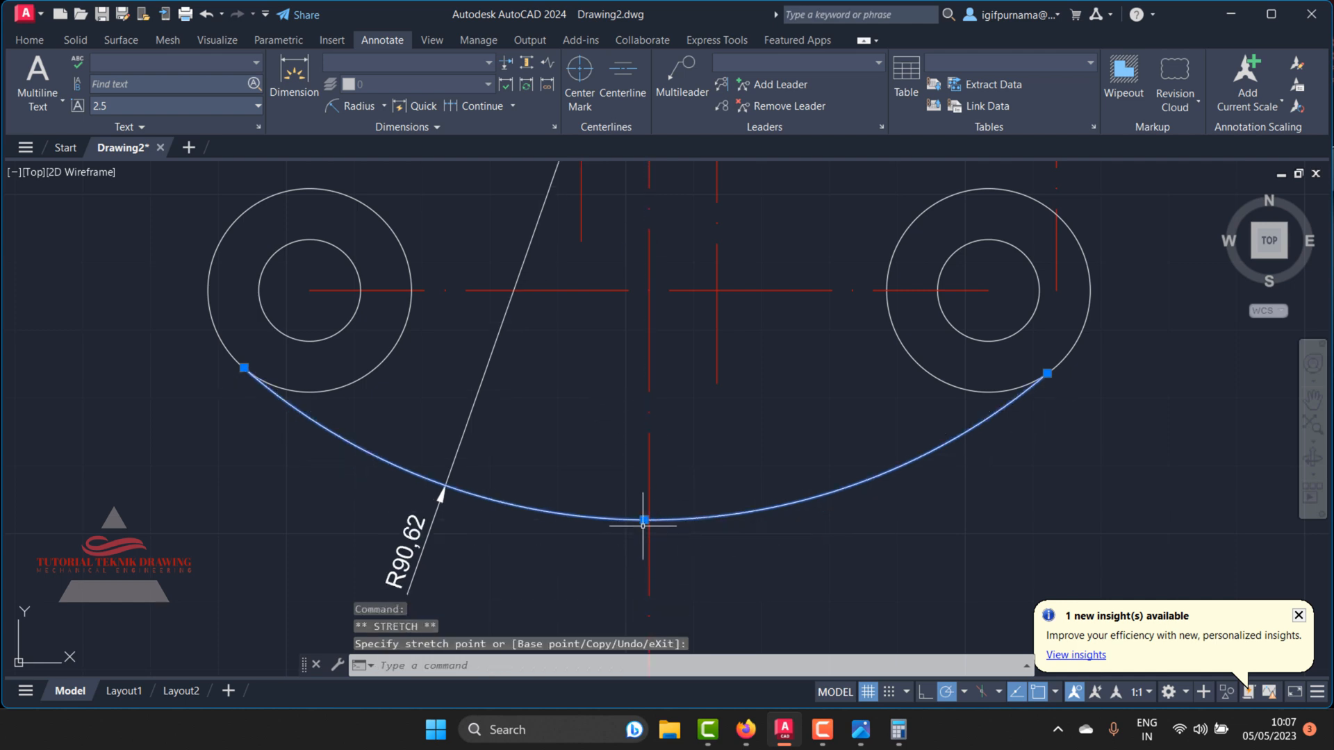
click(643, 524)
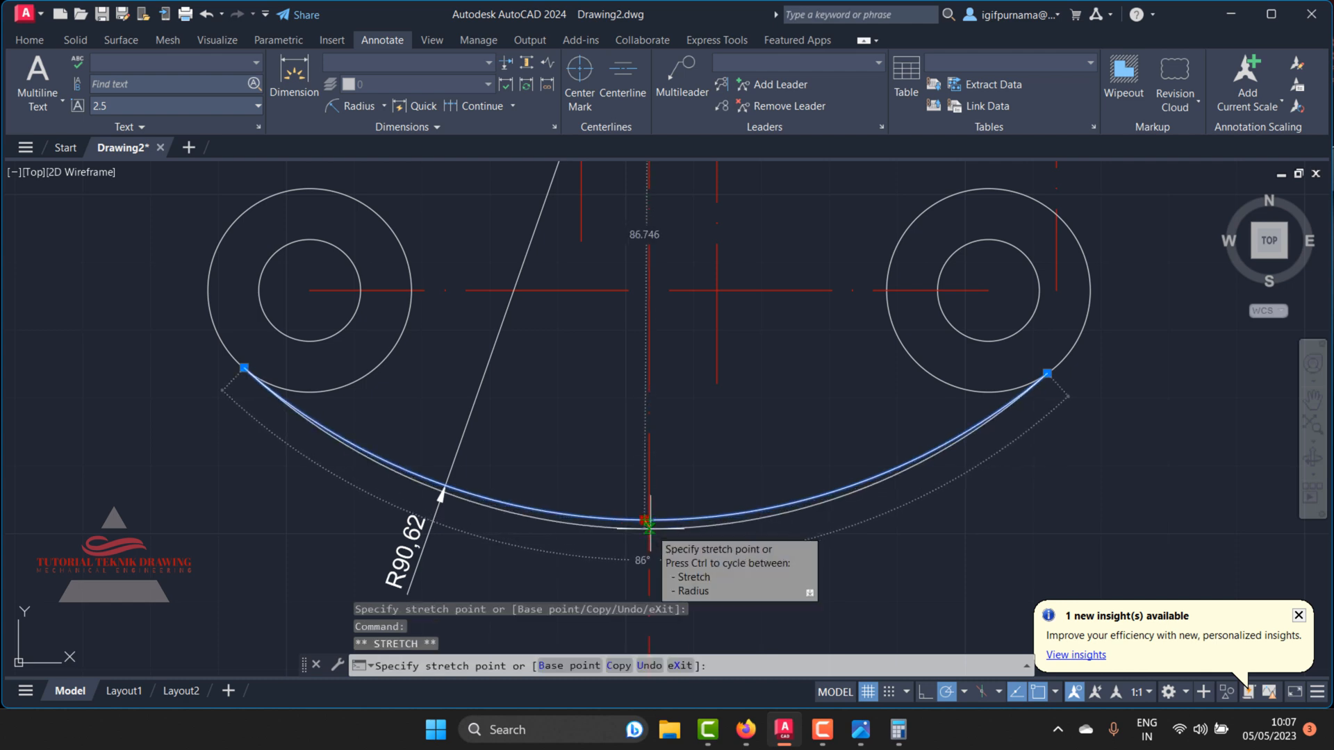
click(649, 529)
click(649, 529)
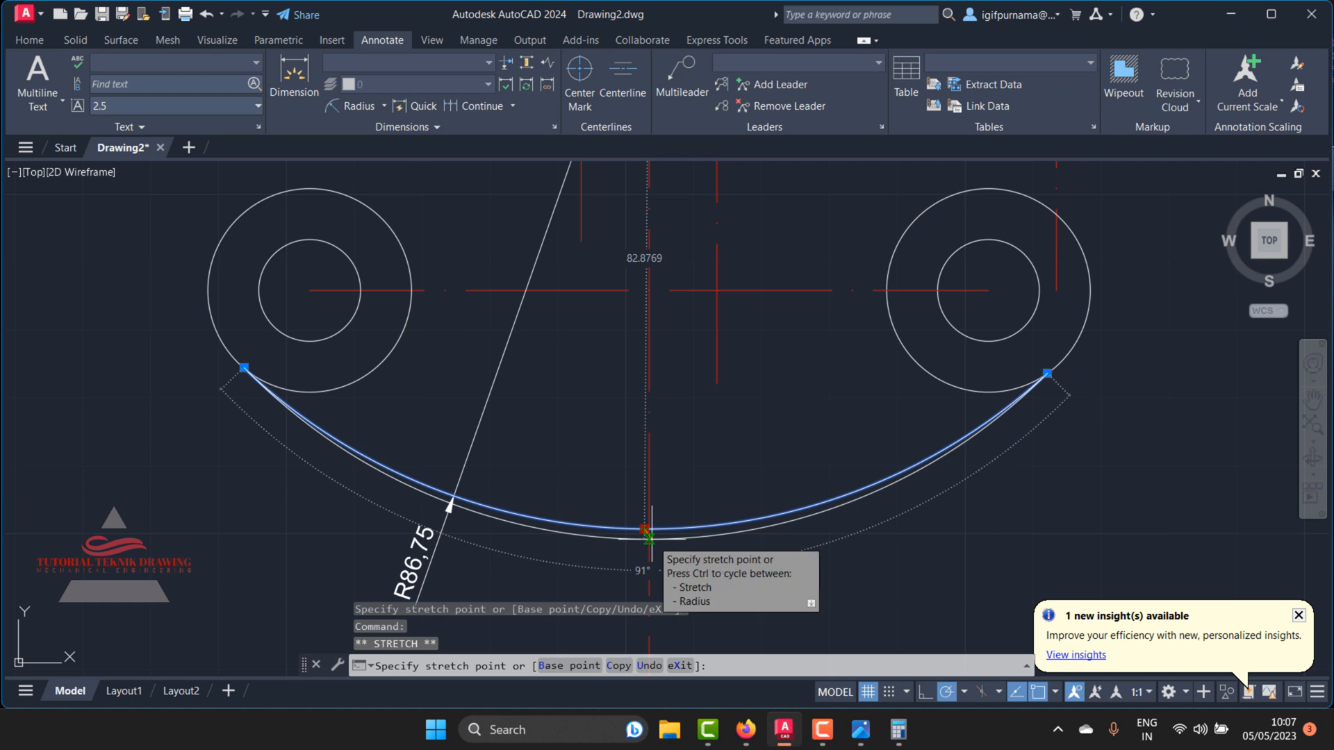
click(644, 538)
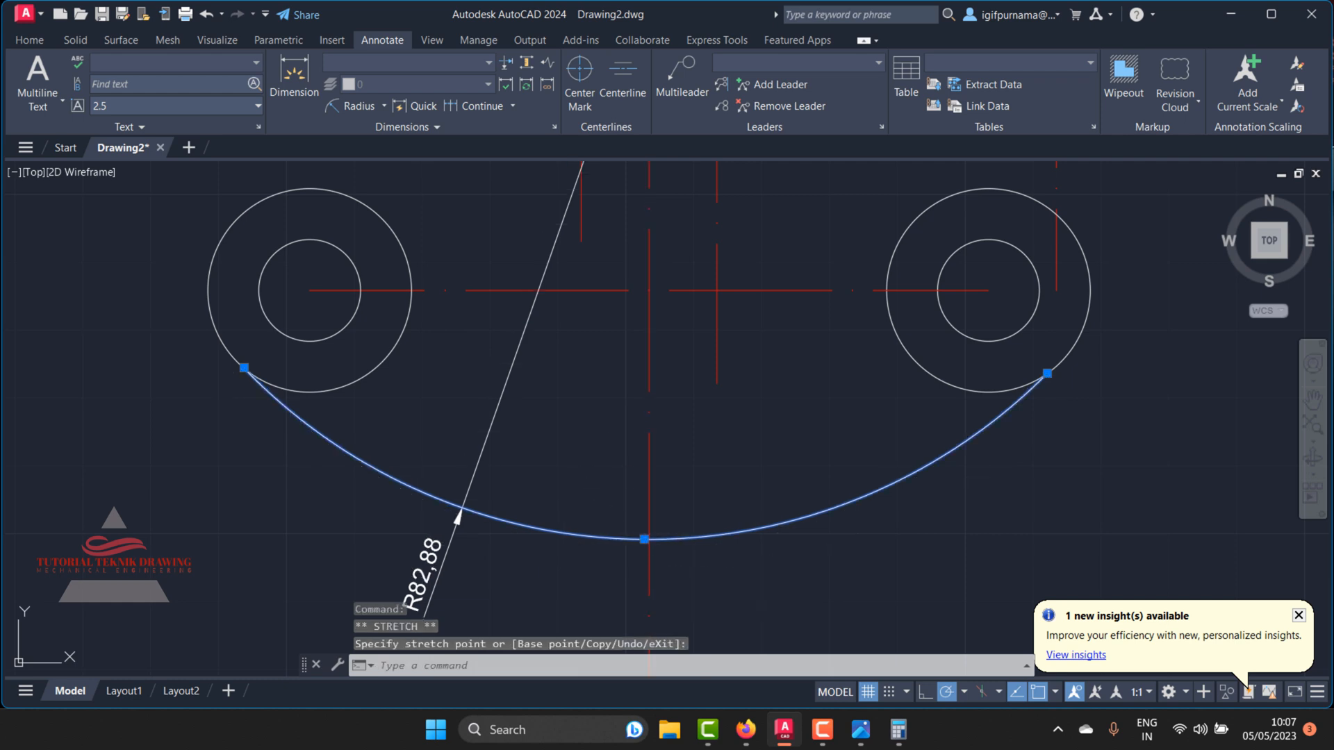
click(644, 540)
click(661, 537)
scroll(617, 477, up, 2)
scroll(616, 476, down, 5)
scroll(589, 330, up, 3)
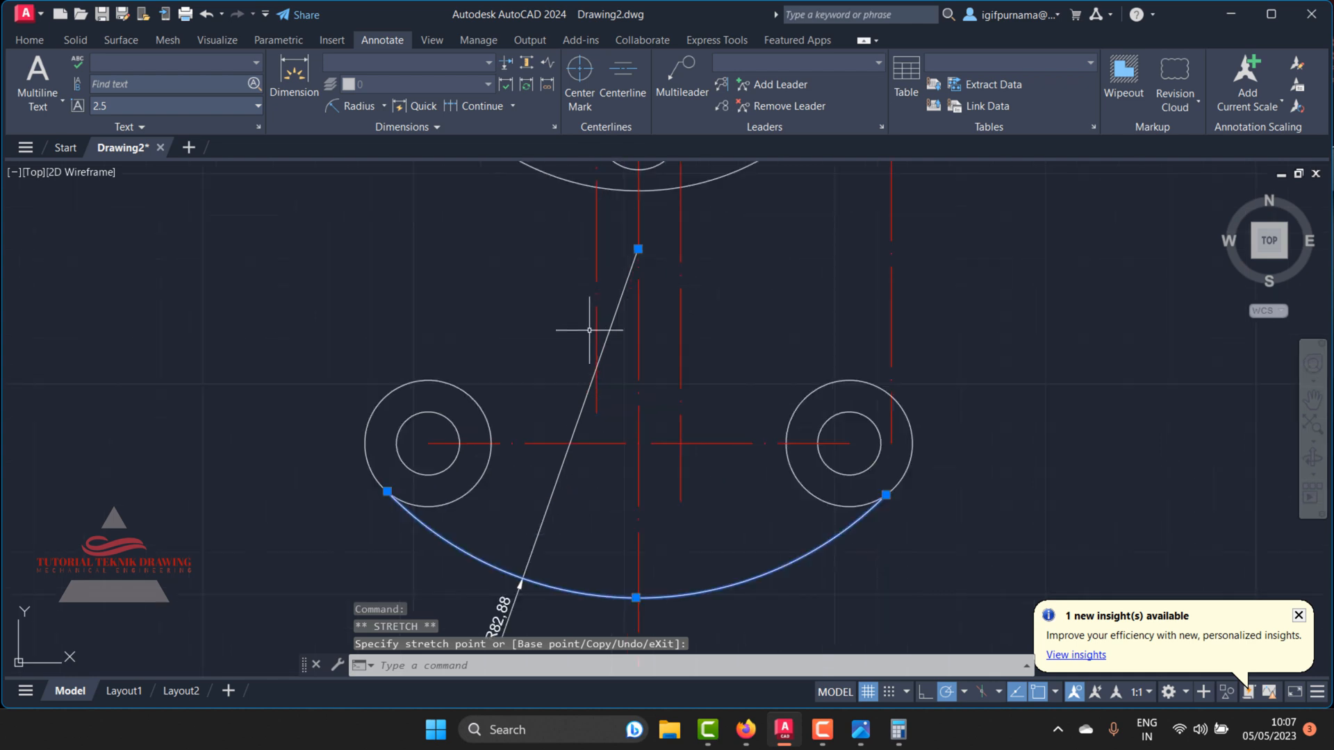
scroll(634, 274, down, 2)
scroll(610, 514, up, 5)
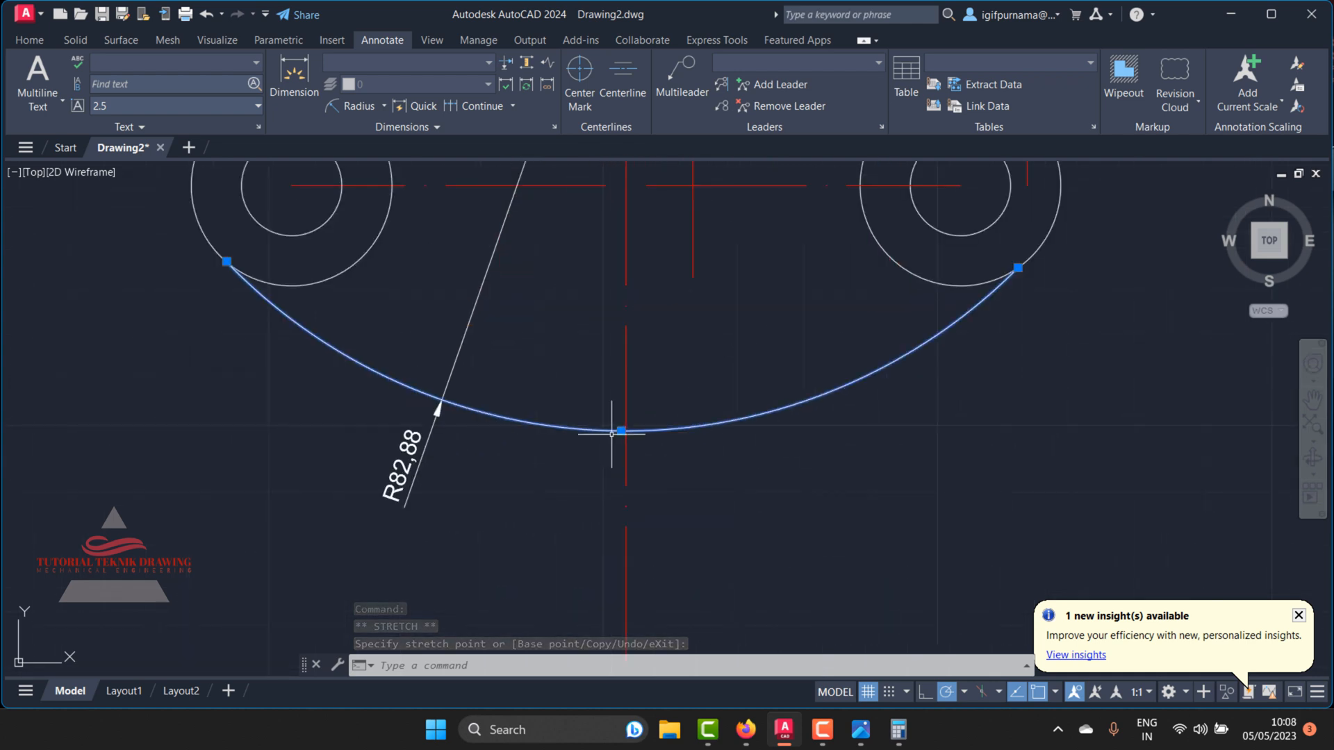
click(623, 432)
click(626, 431)
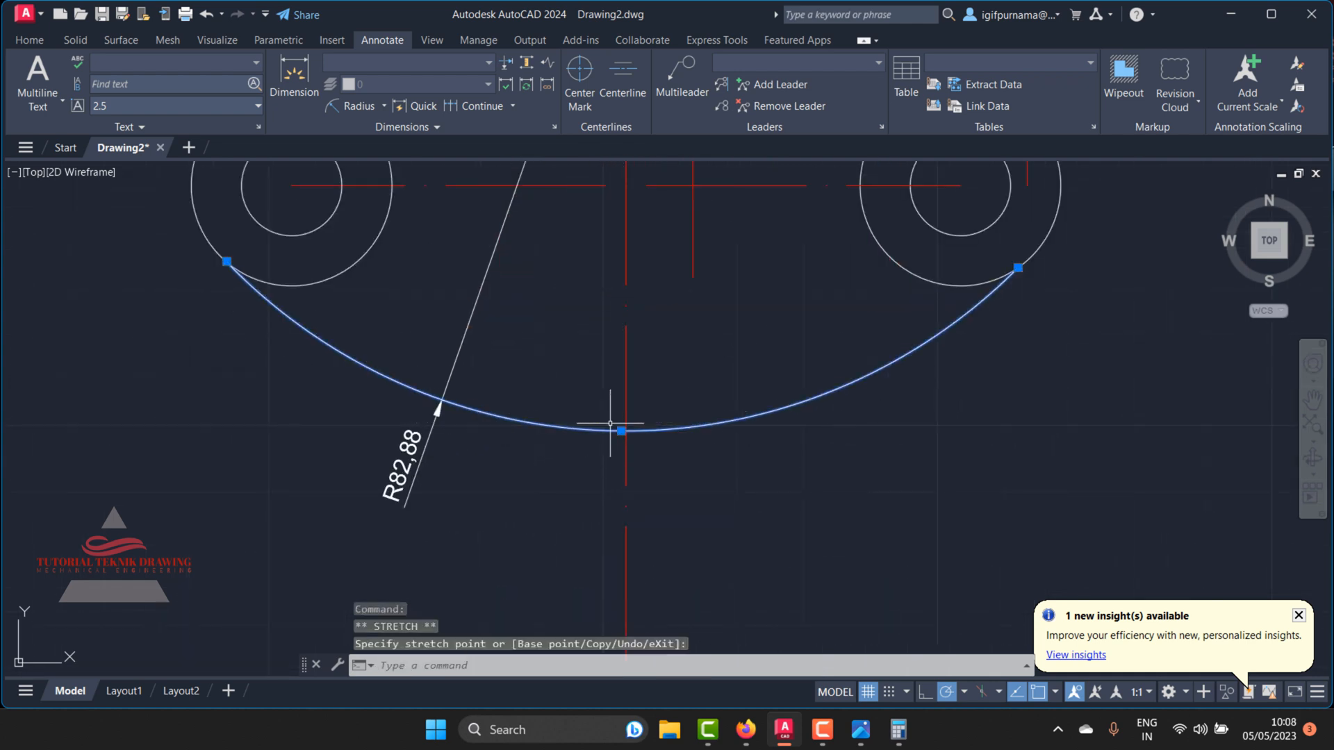
Step: Stretch the bottom arc's midpoint slightly upward, off the centre-line snap, to give a radius of about 85.4
click(623, 431)
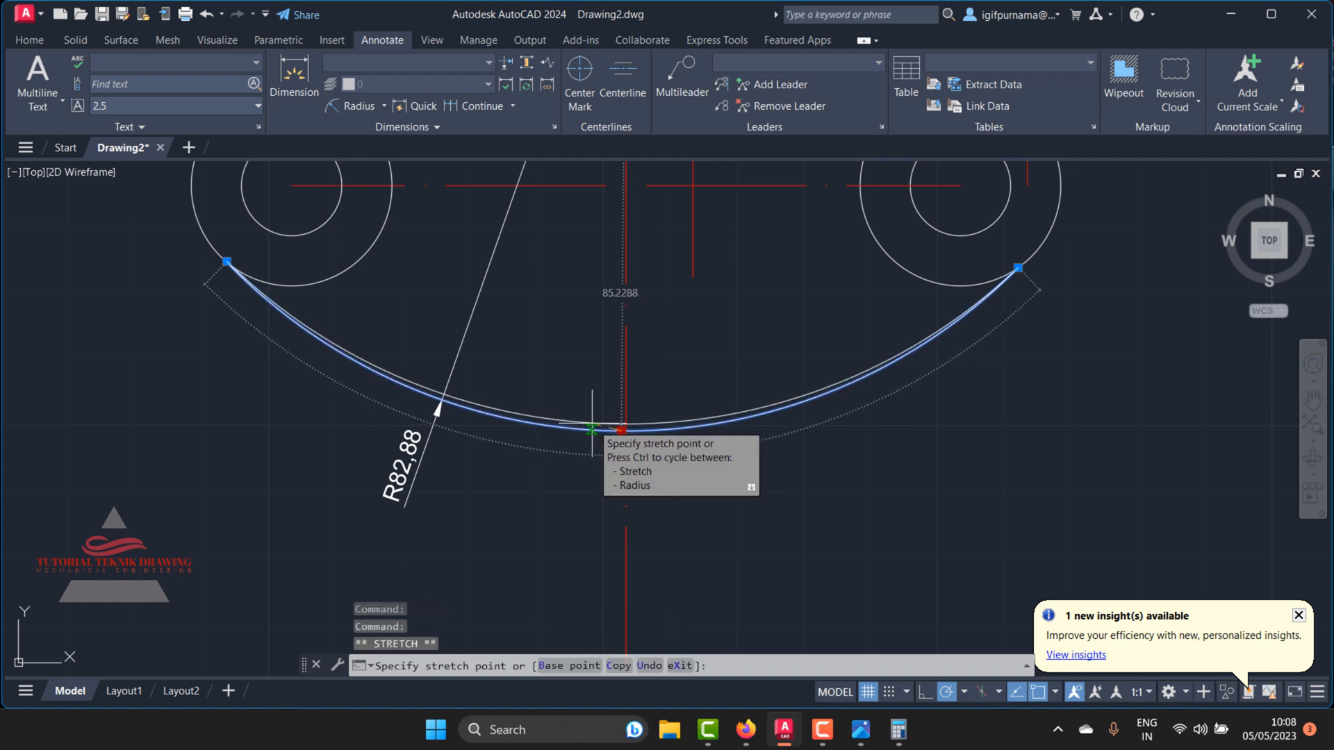
click(594, 423)
scroll(610, 408, up, 2)
click(623, 443)
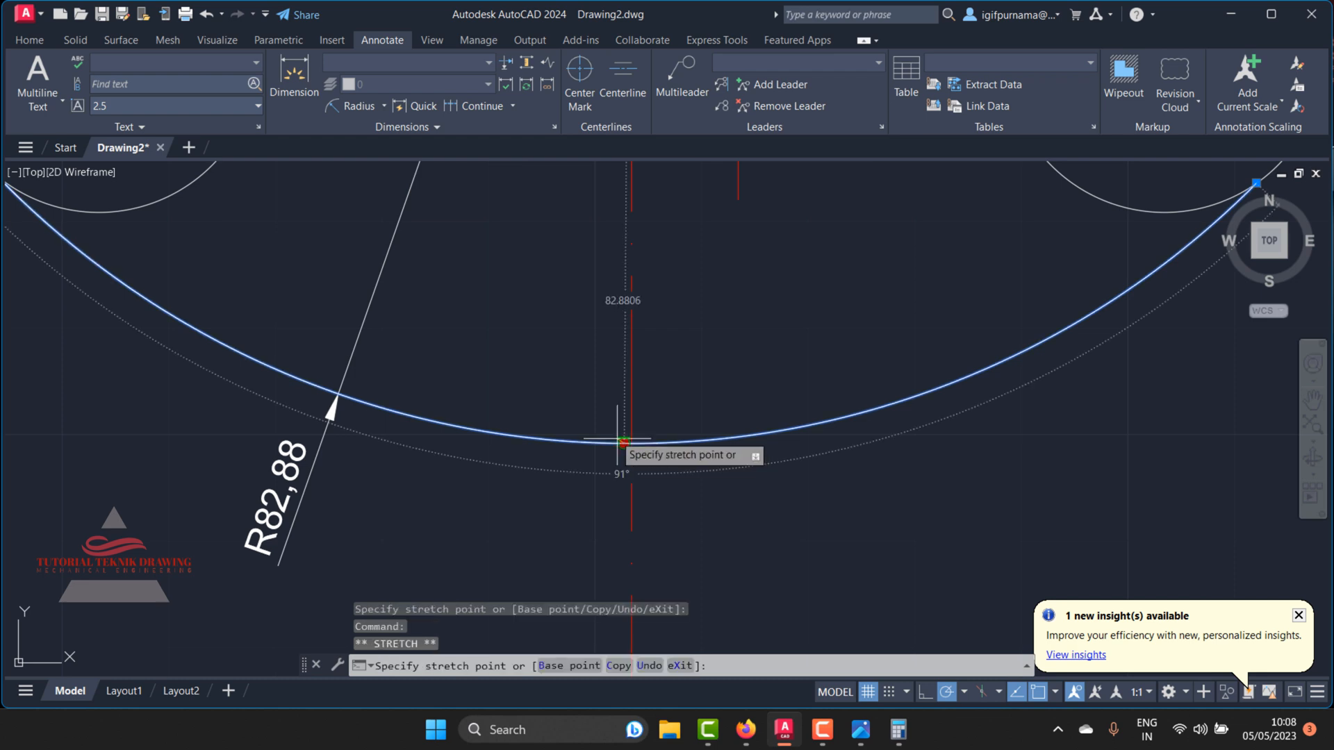
scroll(612, 423, up, 4)
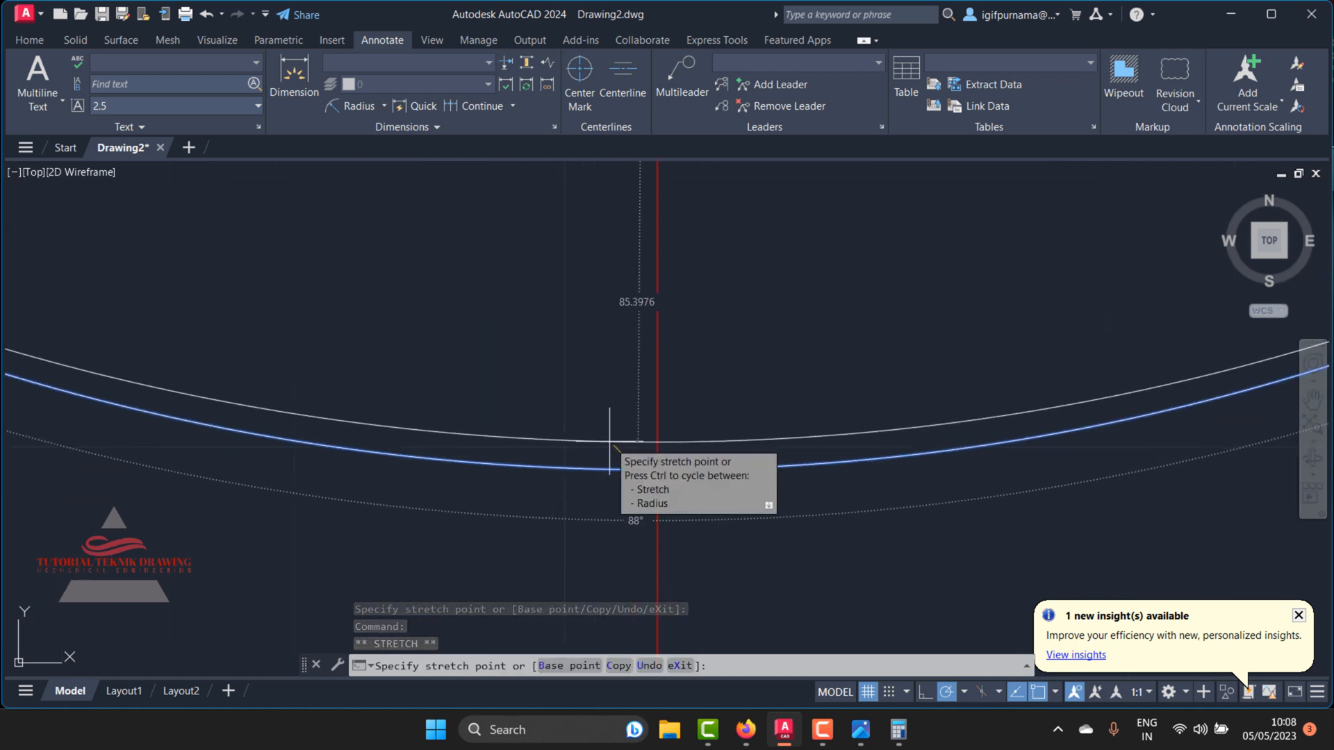
click(610, 442)
scroll(615, 444, down, 2)
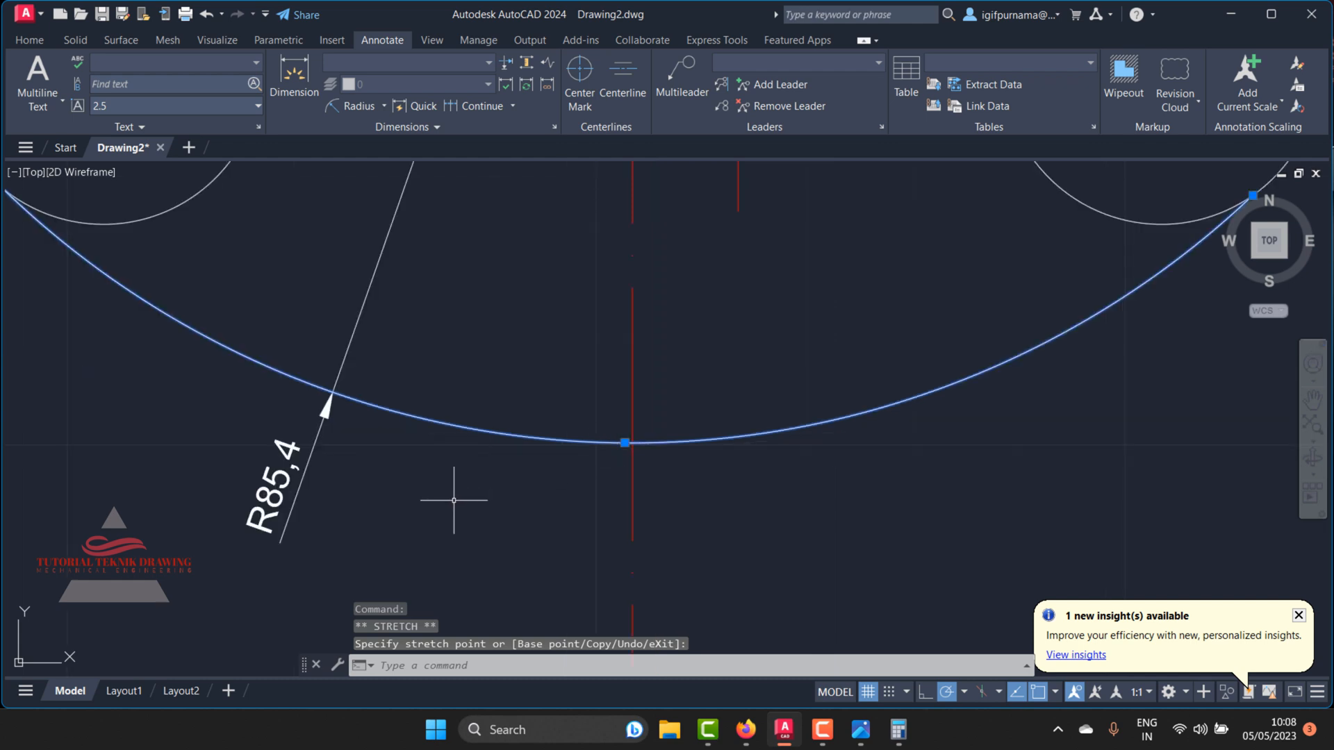
scroll(454, 500, down, 2)
scroll(455, 476, up, 2)
scroll(455, 476, down, 4)
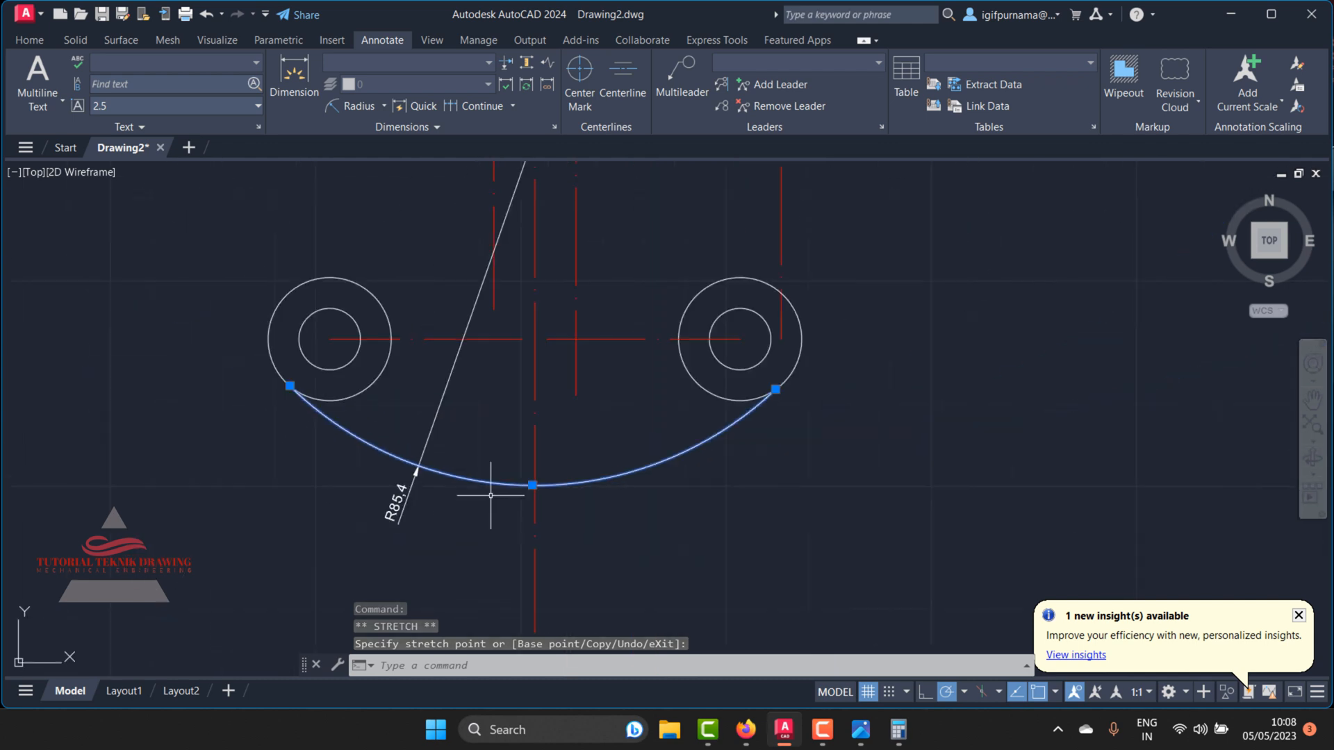
key(Escape)
Step: Erase the radius dimension from the bottom arc
click(30, 40)
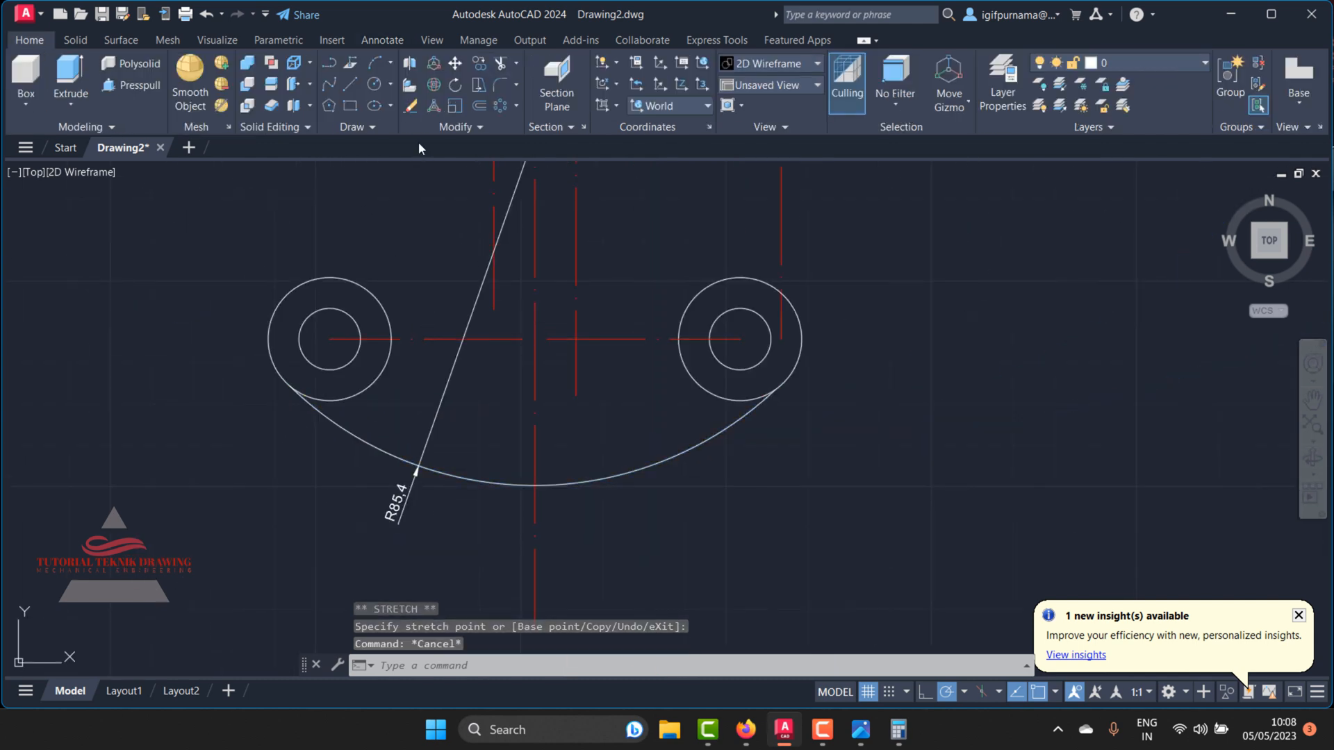
click(411, 105)
click(435, 346)
click(455, 373)
key(Return)
scroll(541, 448, down, 3)
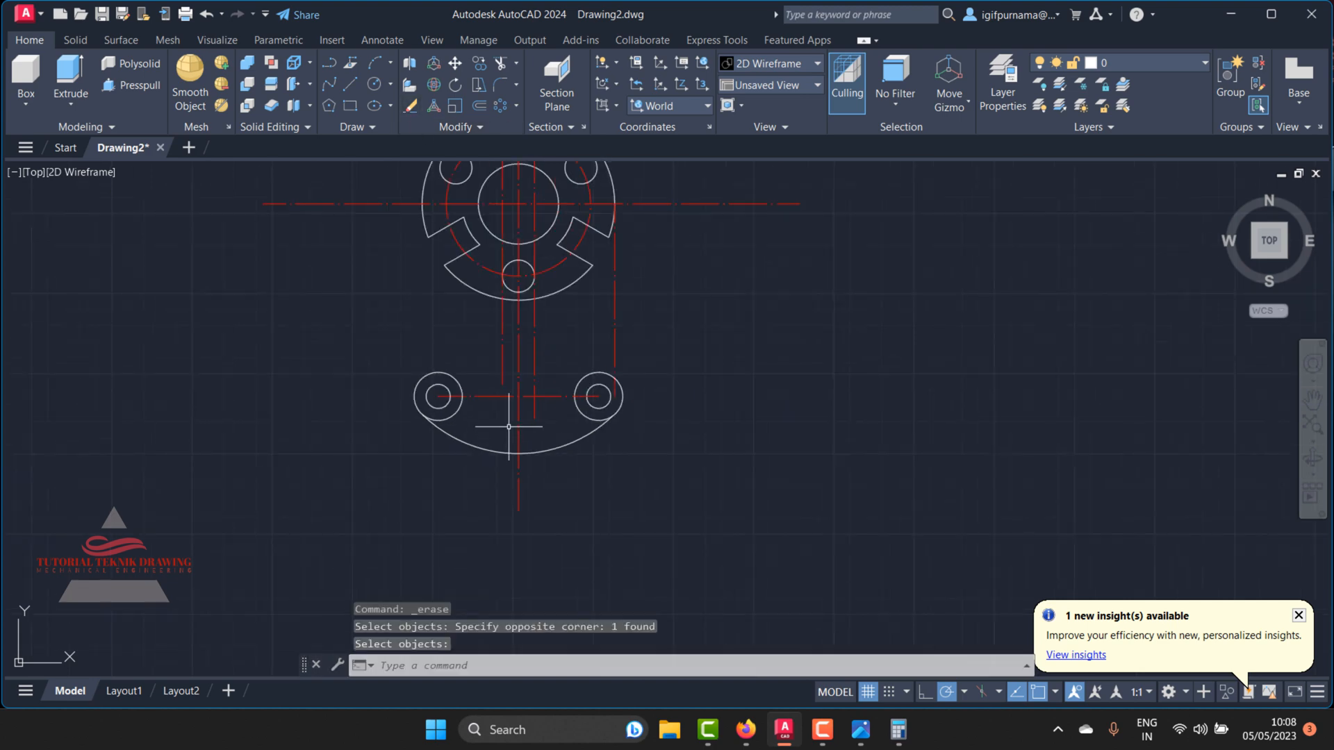
scroll(540, 293, up, 5)
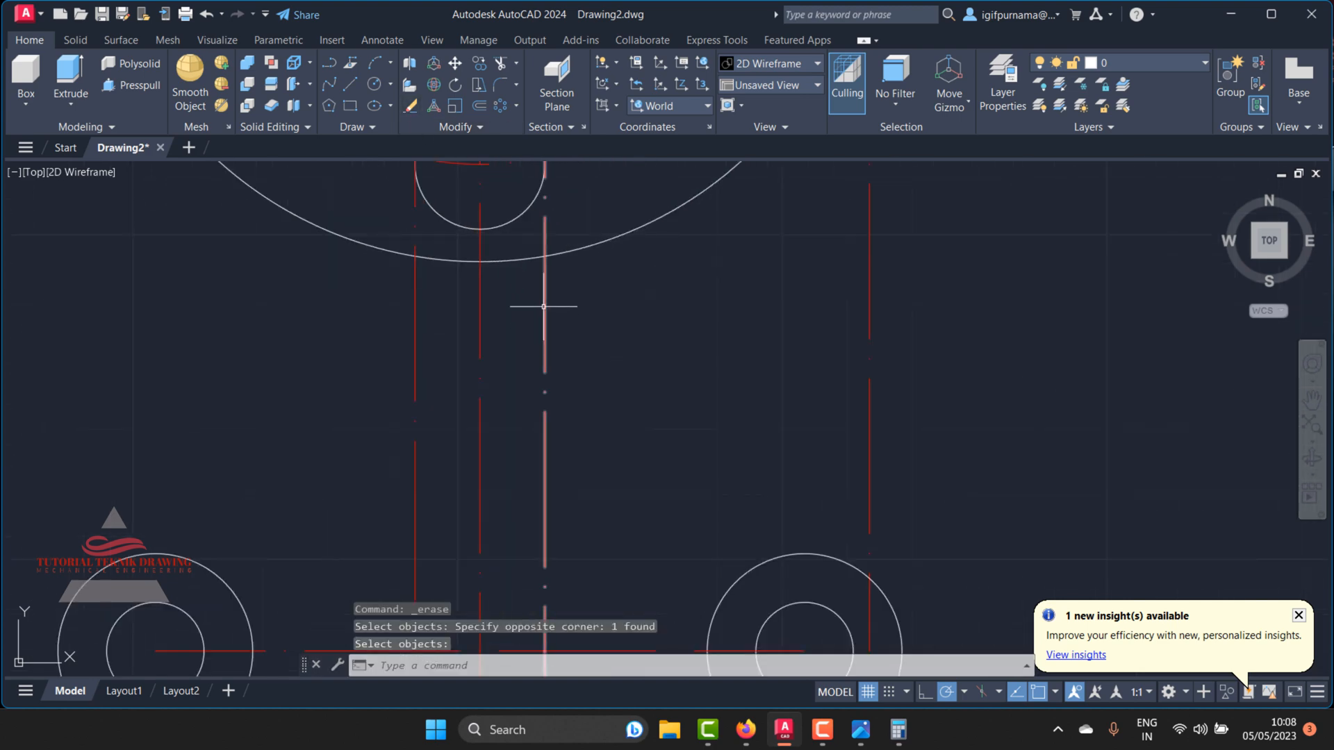
Step: Check the neck's width and its side arc in the reference image
scroll(544, 297, down, 2)
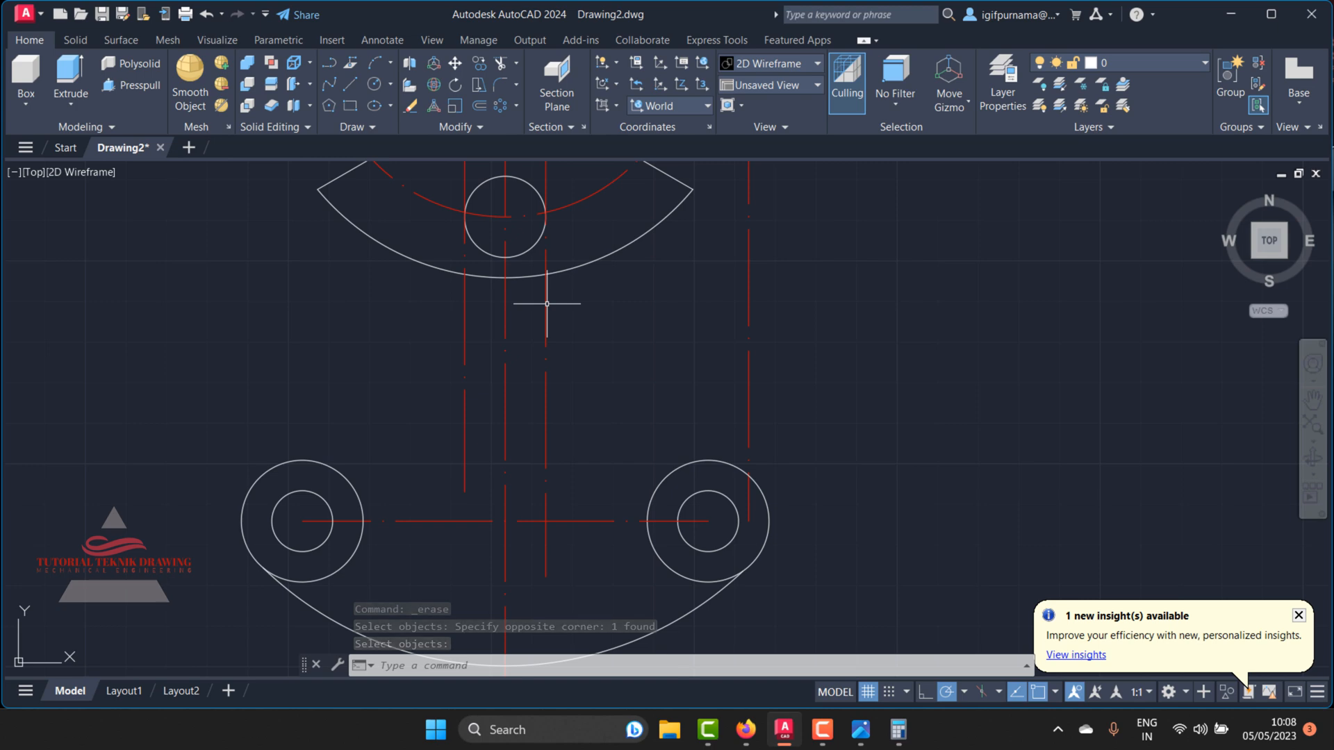
click(860, 730)
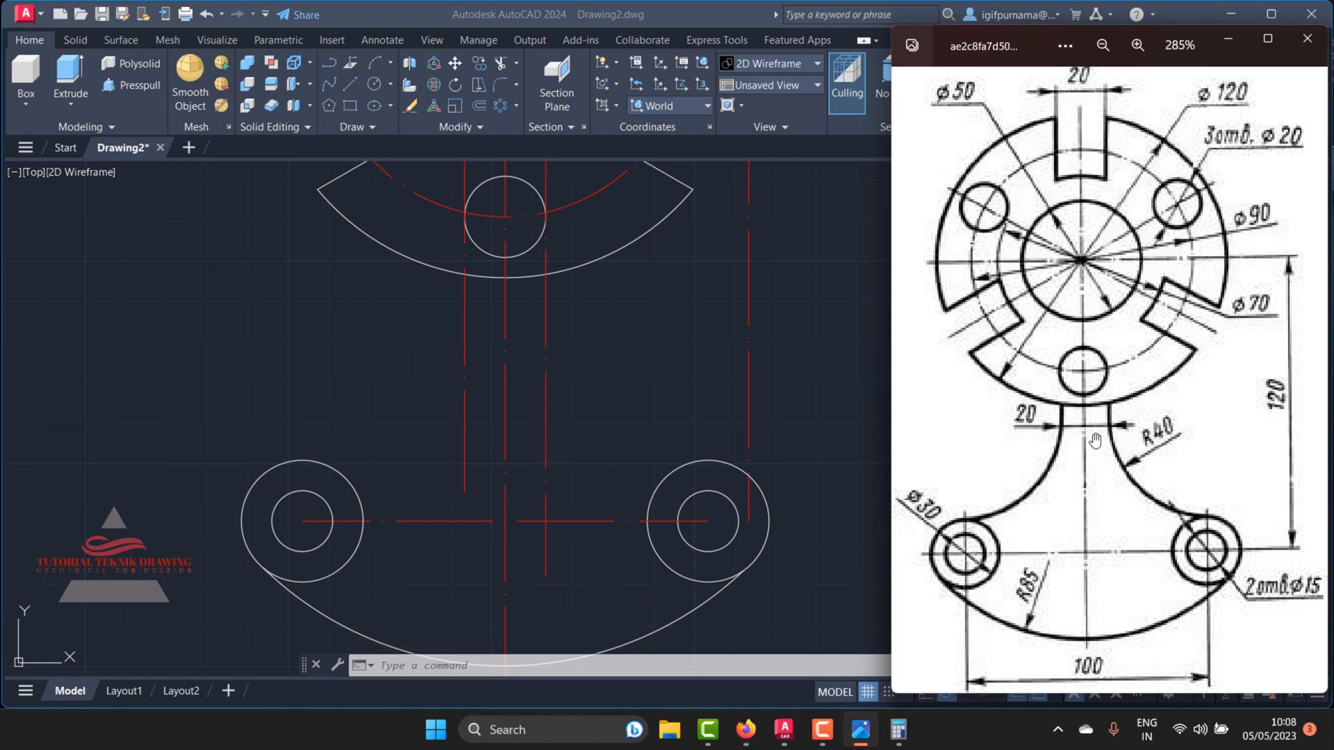
click(714, 355)
click(349, 89)
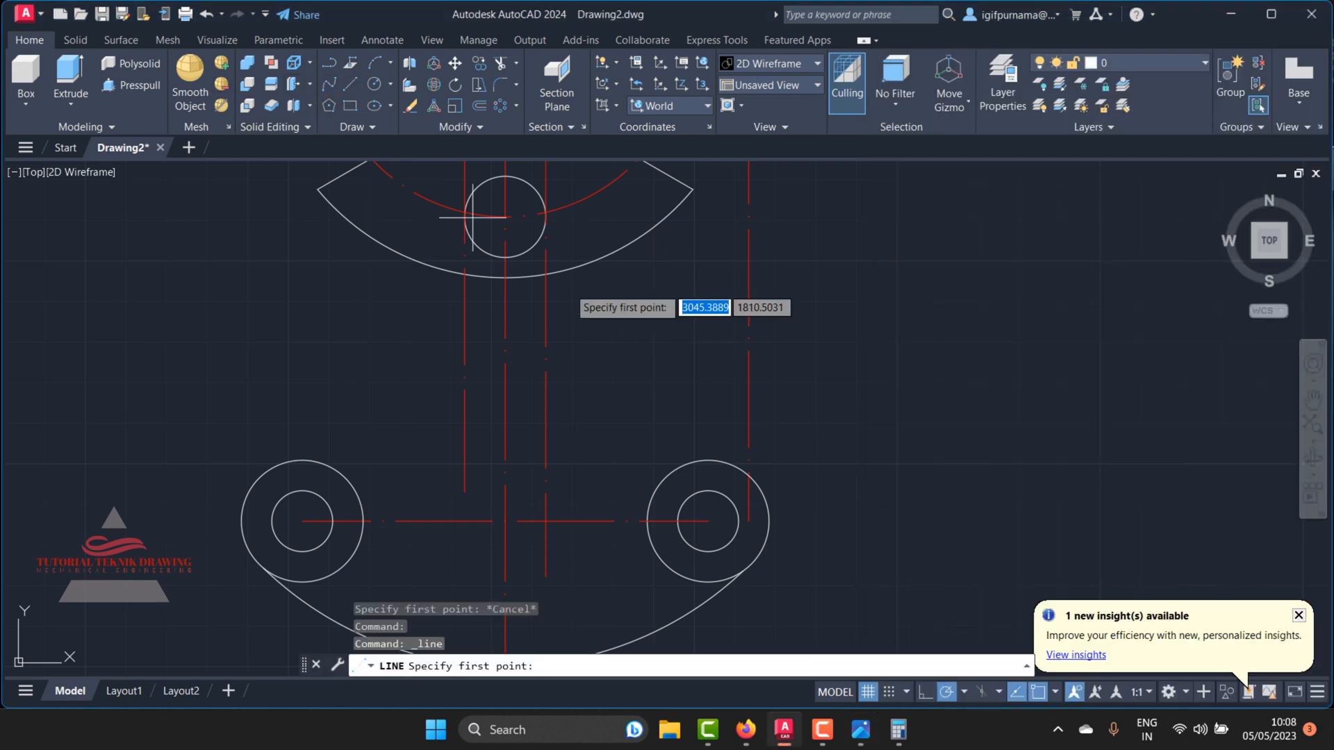
click(546, 274)
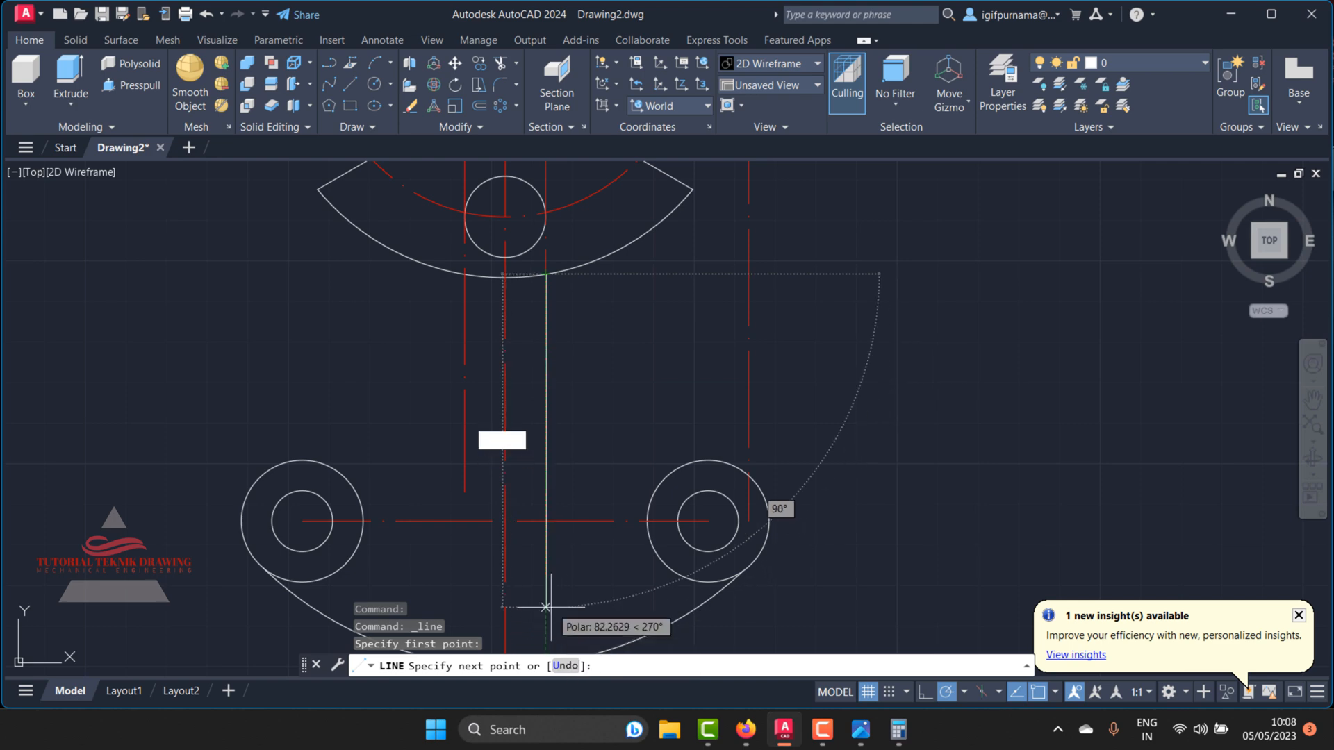
text(20)
key(Return)
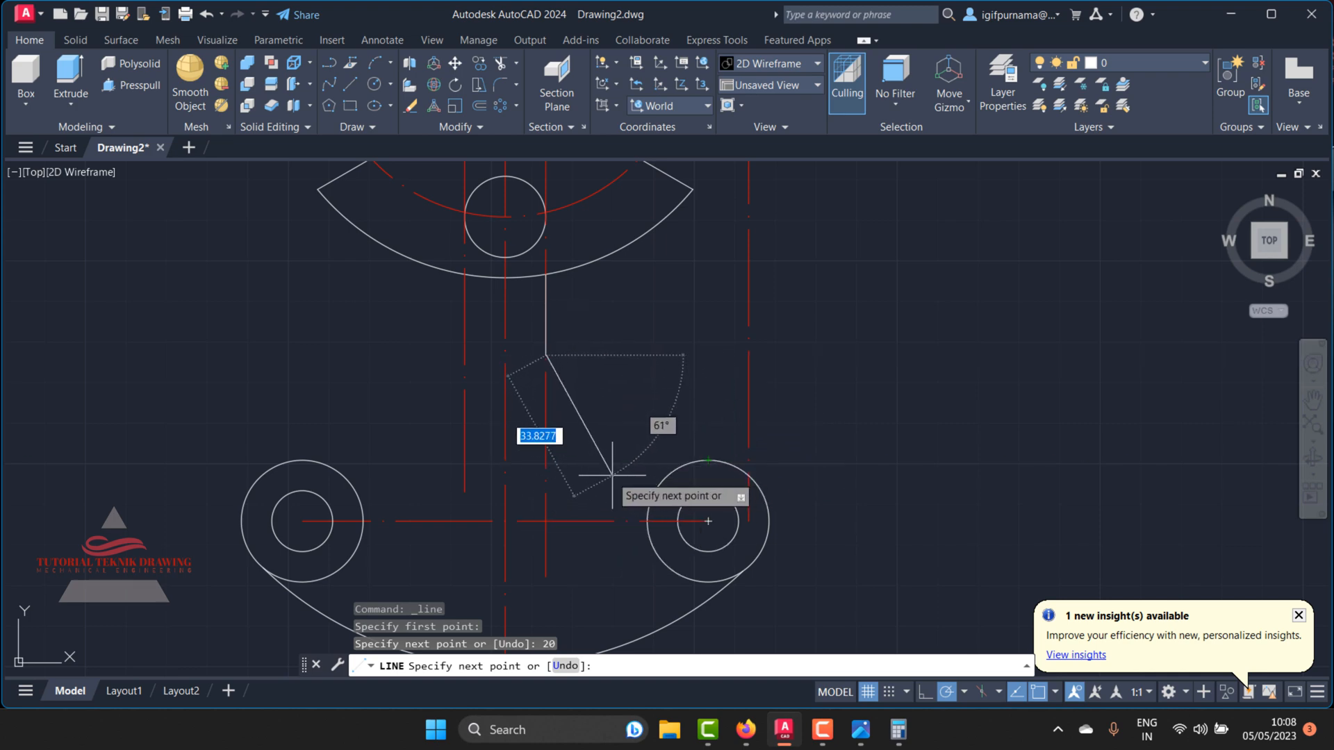
click(565, 665)
key(Escape)
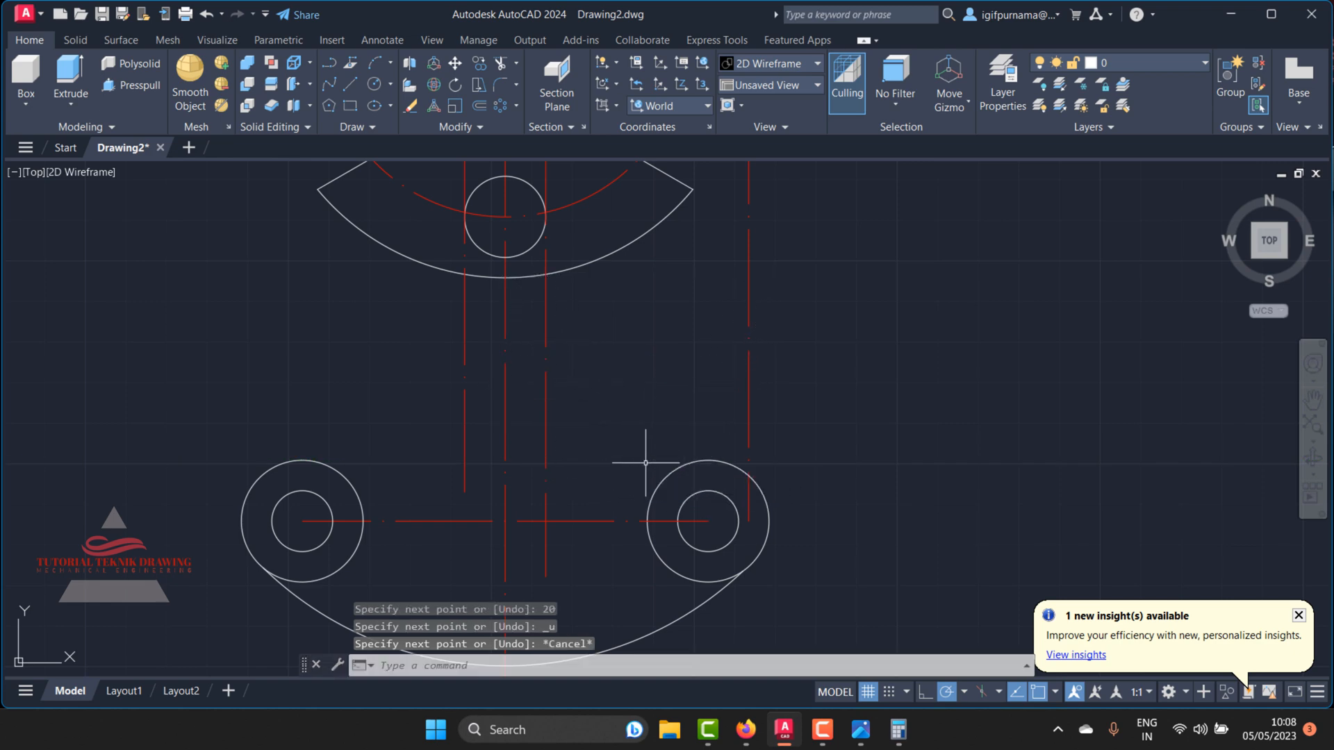
Step: Draw connected lines from the flange edge down the neck's right construction line and across to the top quadrant of the right lug
click(860, 729)
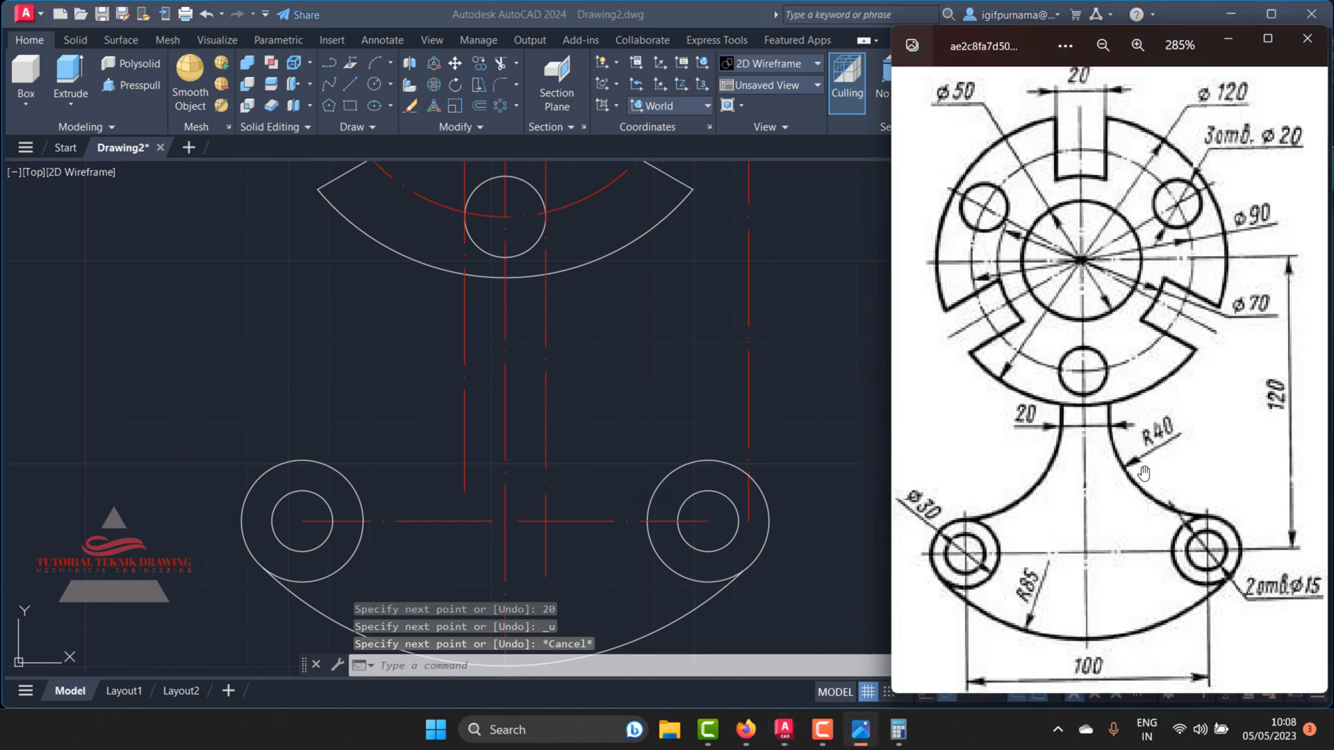
click(350, 83)
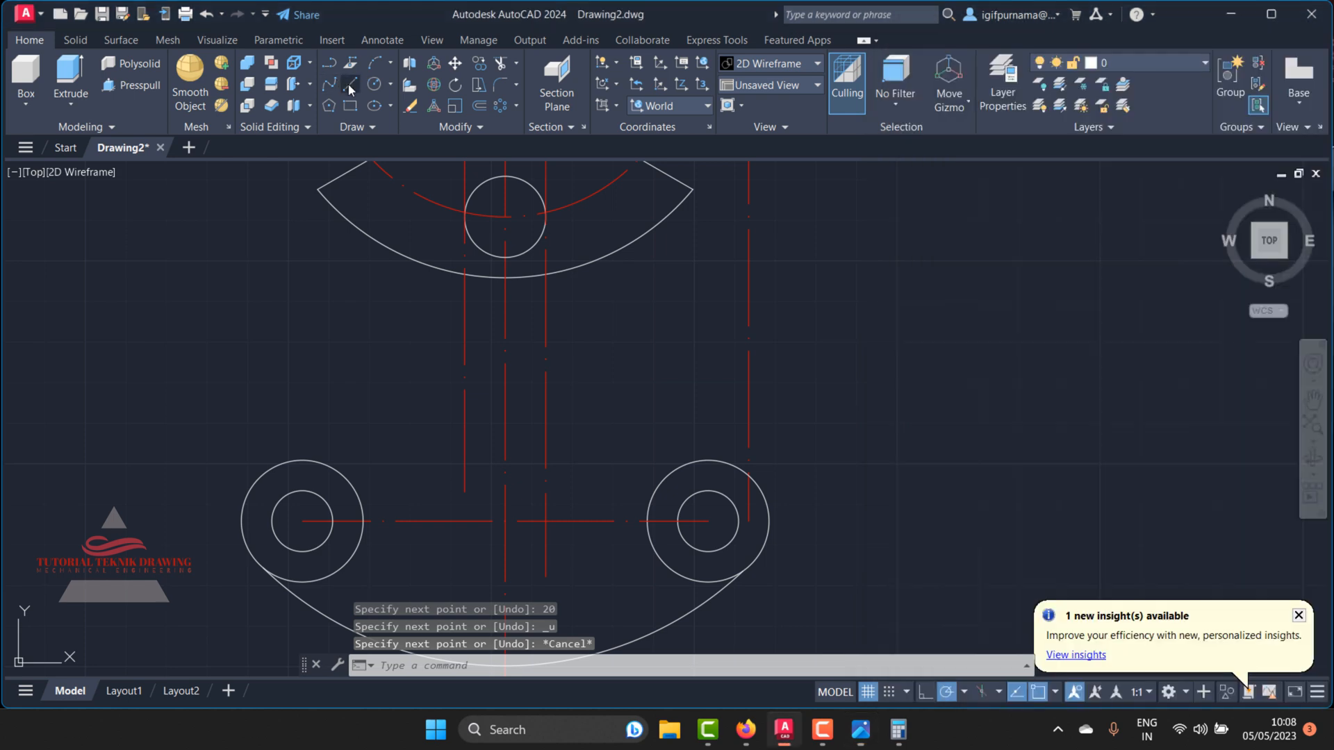
click(545, 275)
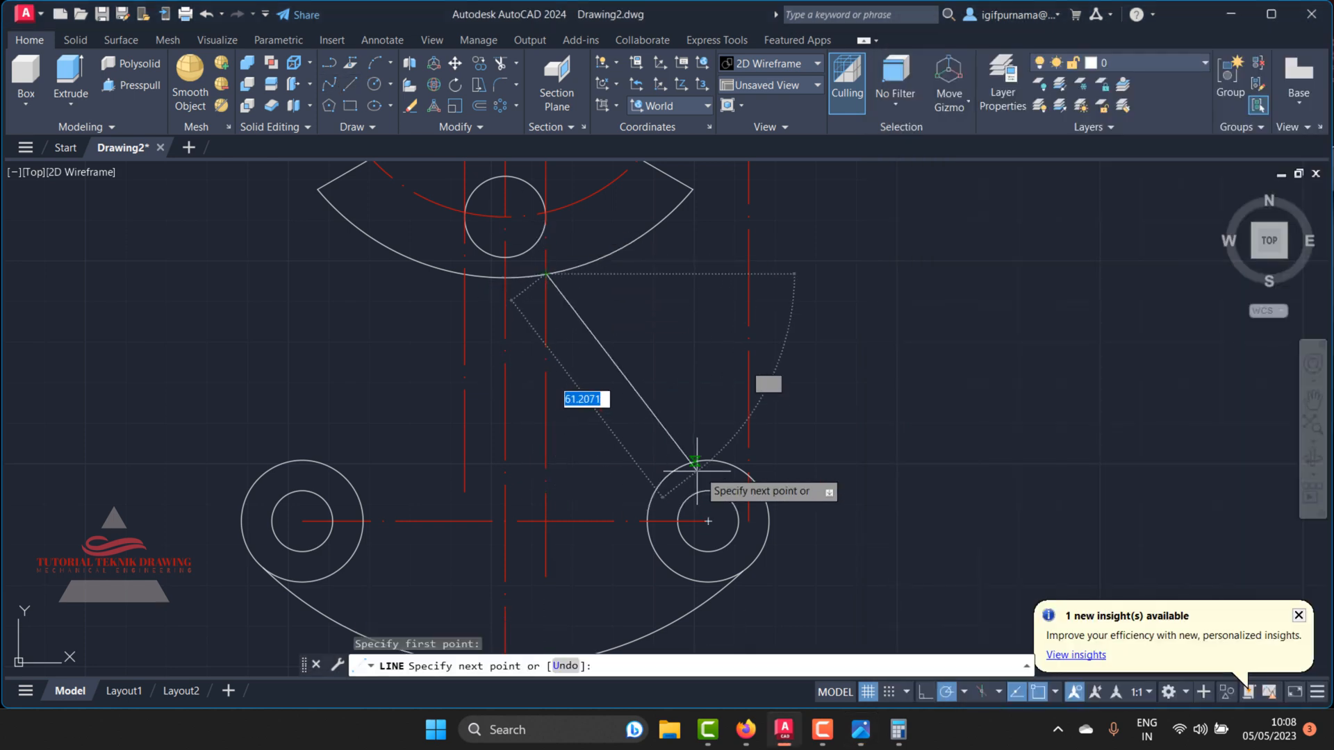
click(546, 460)
click(707, 460)
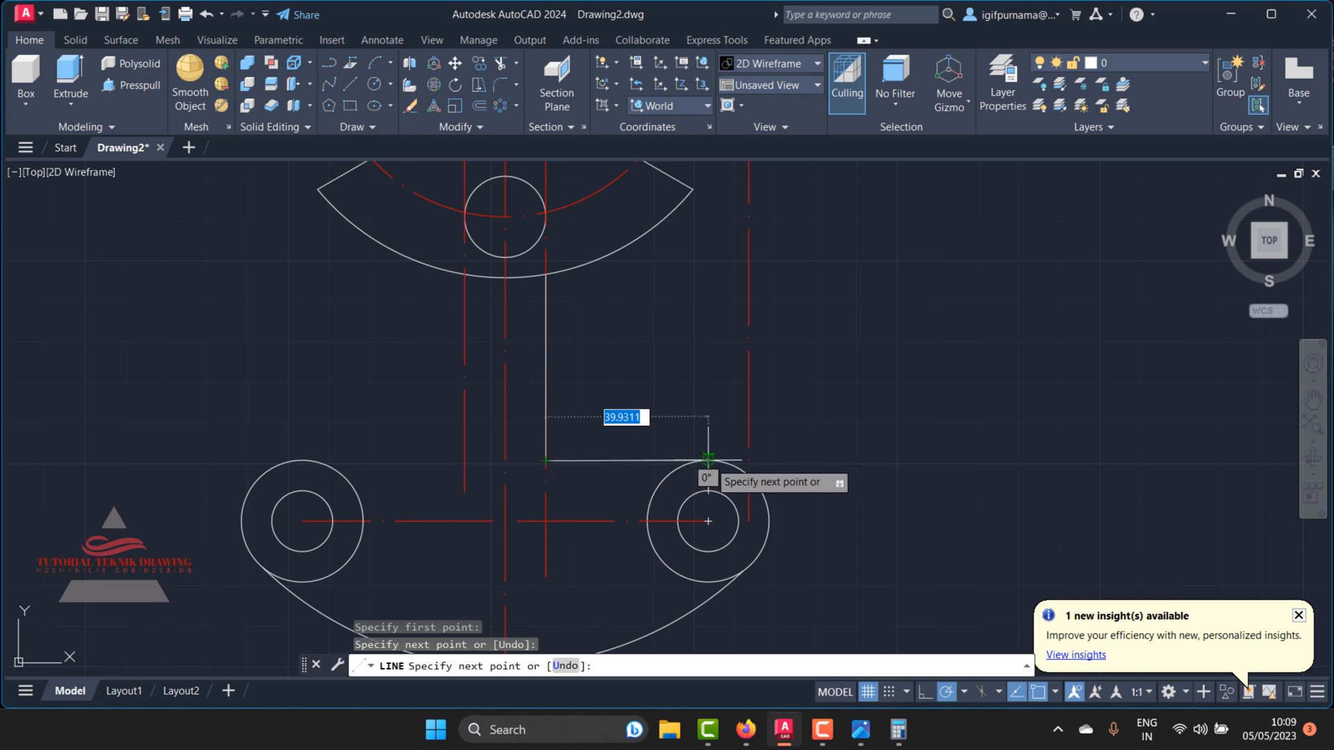
right_click(707, 461)
click(729, 470)
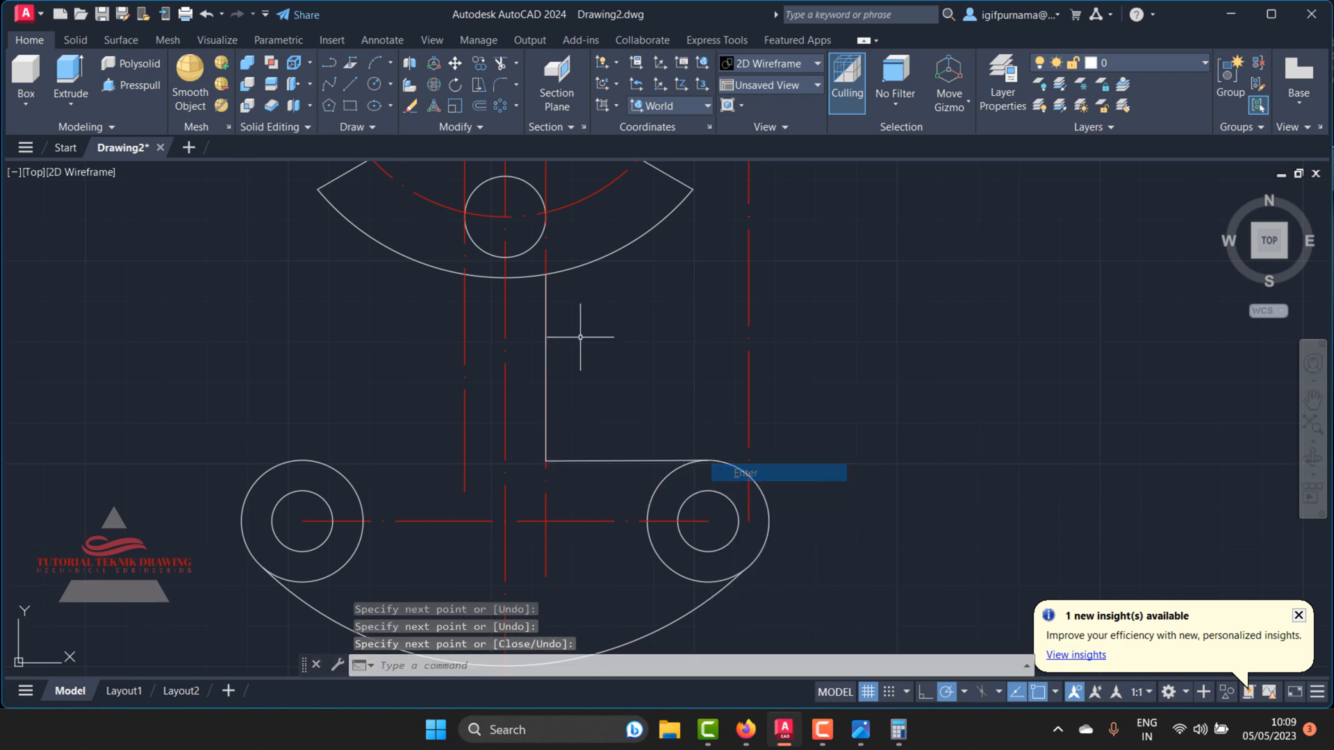
Step: Try to fillet the corner between the vertical and horizontal neck lines with a radius of 40
click(861, 735)
click(706, 373)
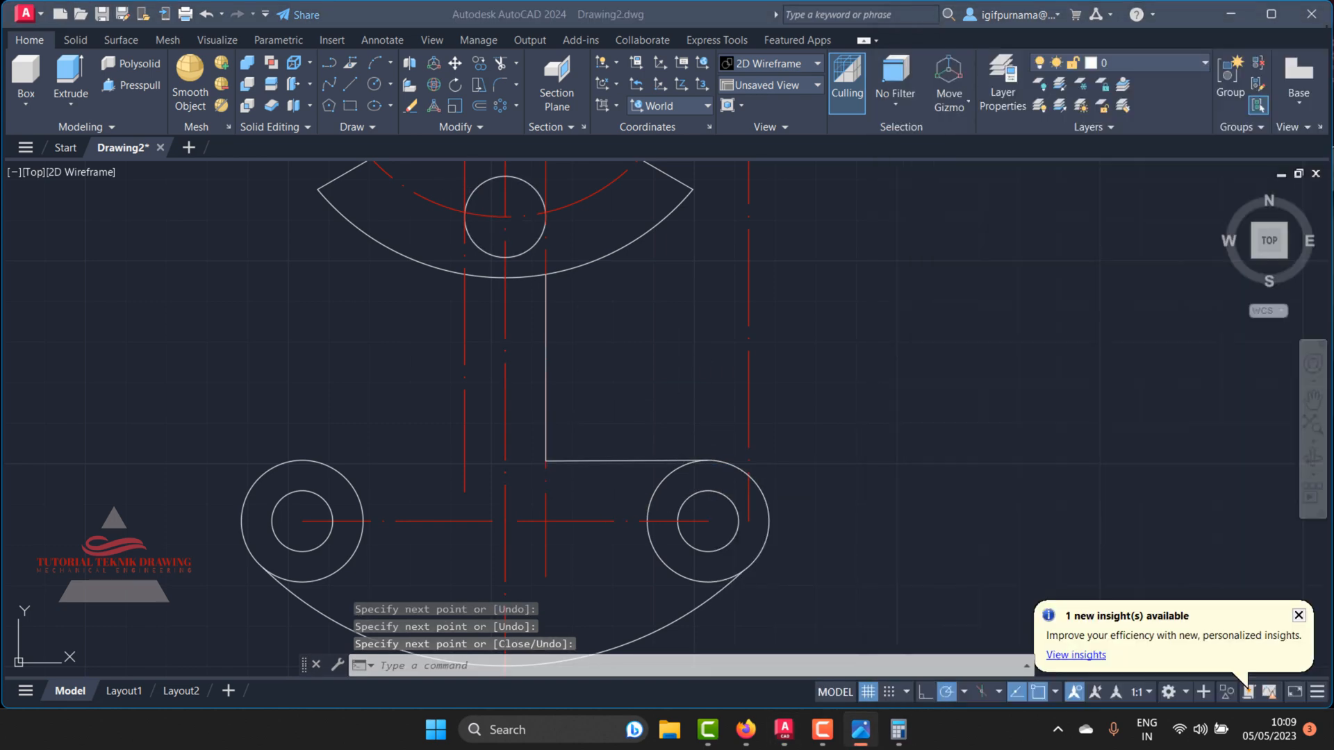
click(498, 89)
text(r)
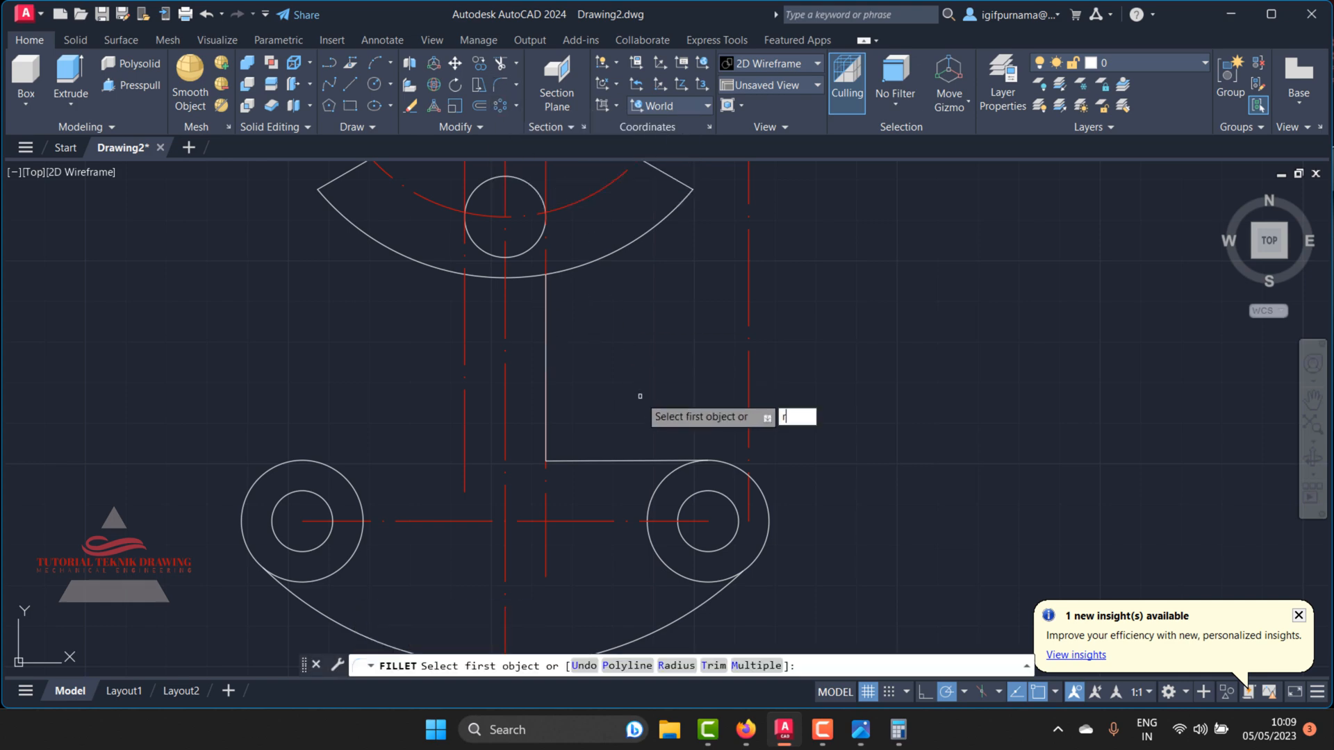
key(Return)
text(40)
key(Return)
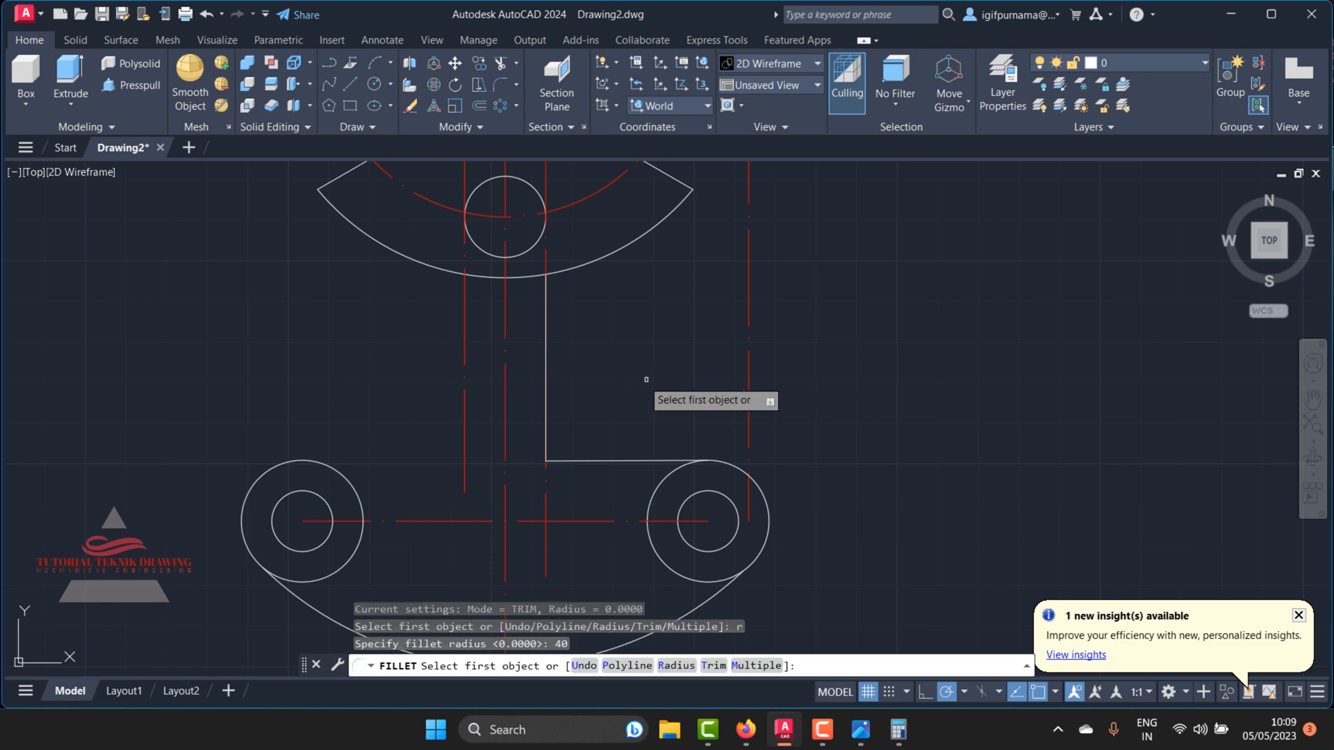
click(577, 459)
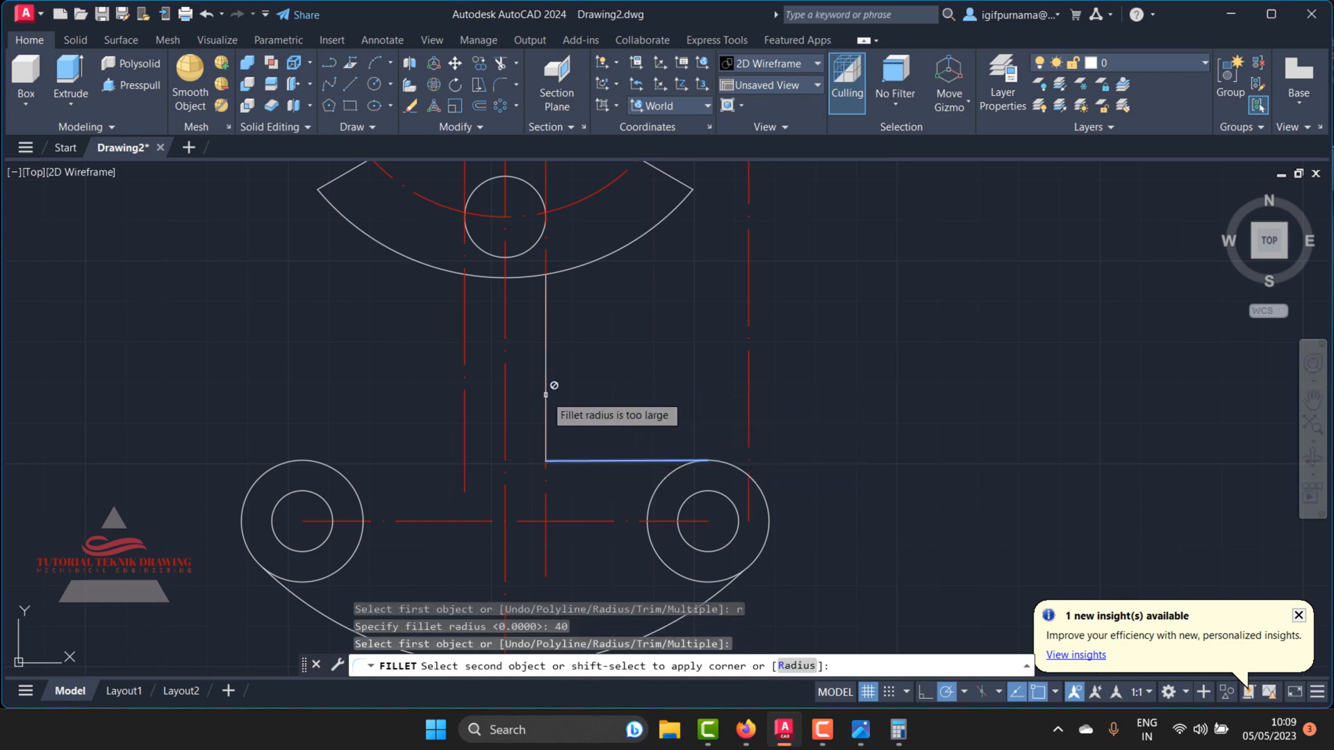
right_click(610, 346)
click(635, 376)
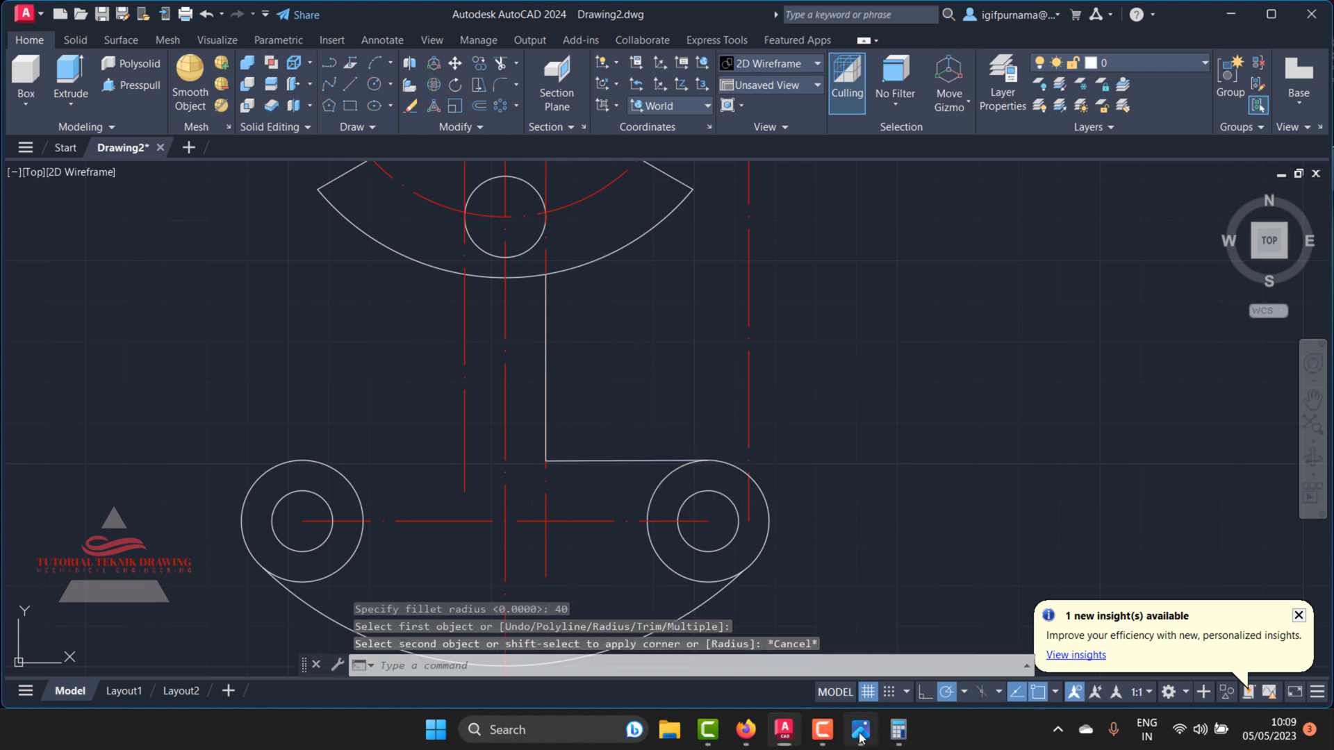
Step: Review the neck shape in the reference image and erase the vertical and horizontal neck lines
click(860, 731)
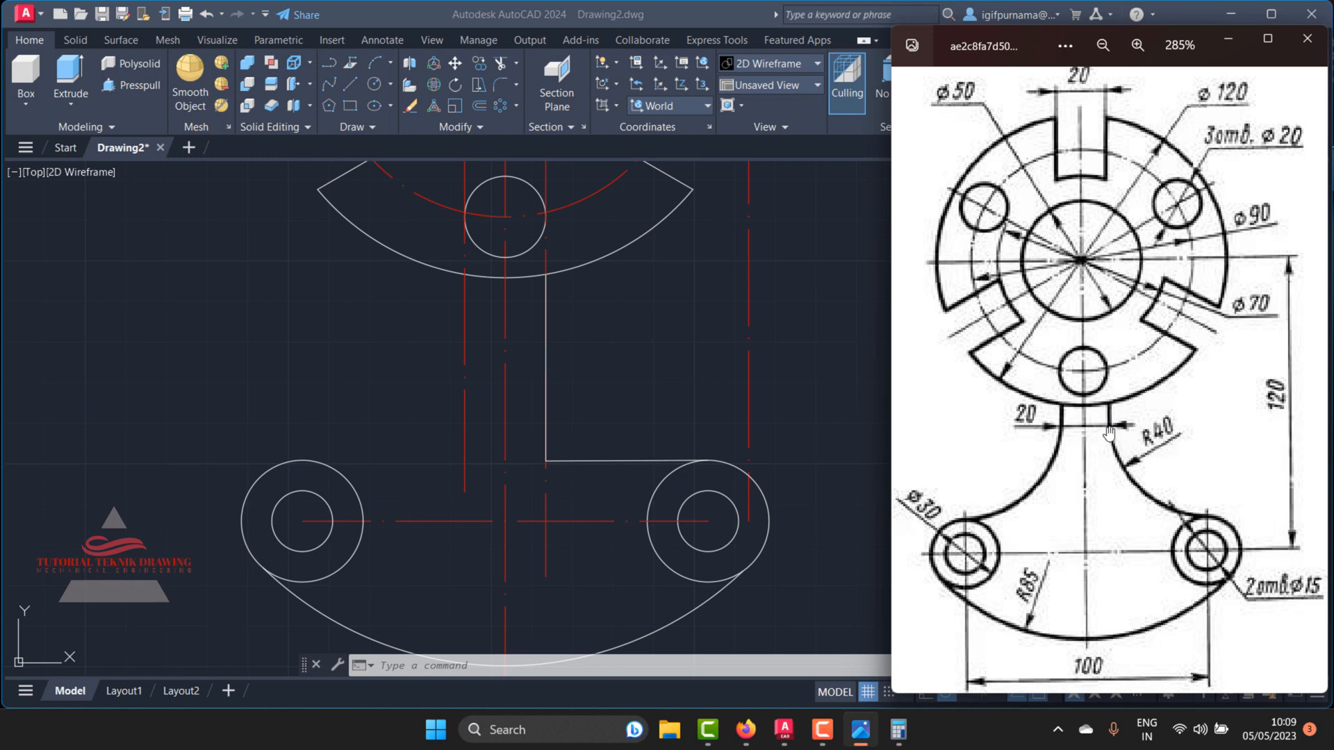
click(432, 146)
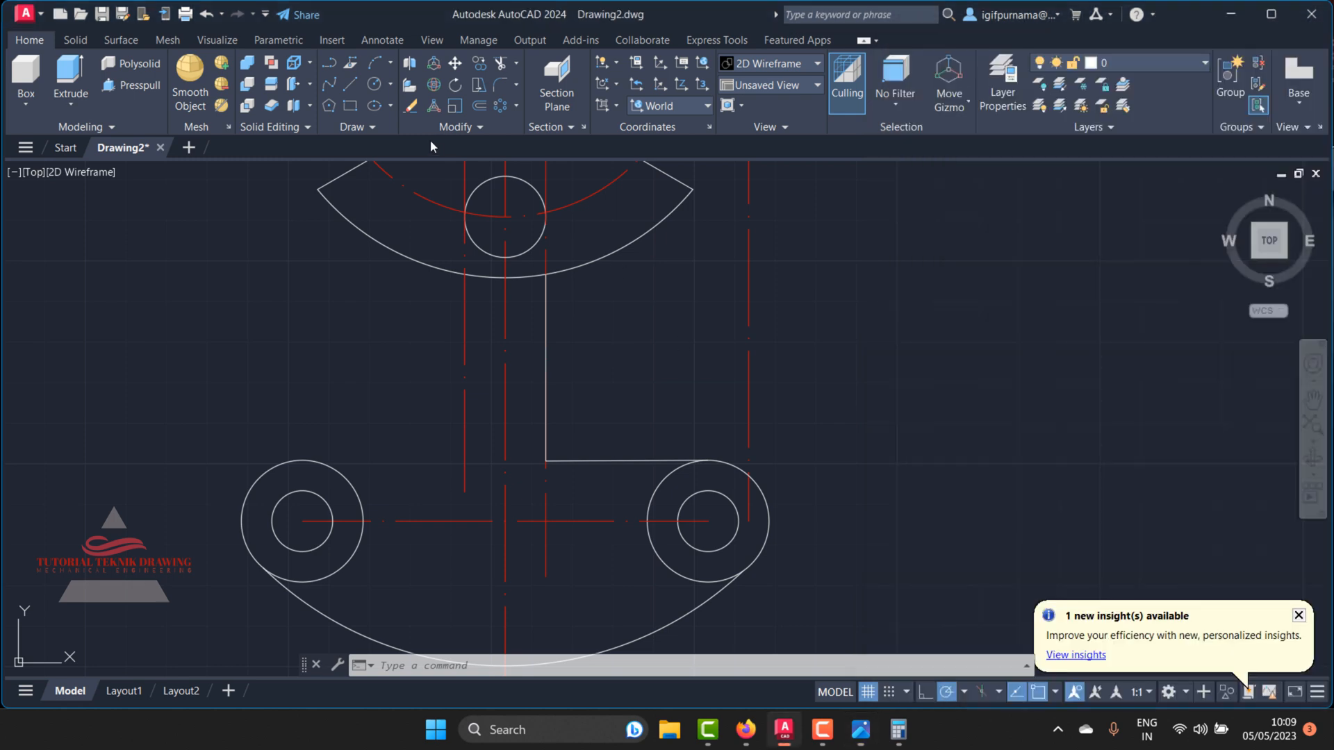
click(411, 107)
click(643, 484)
click(593, 438)
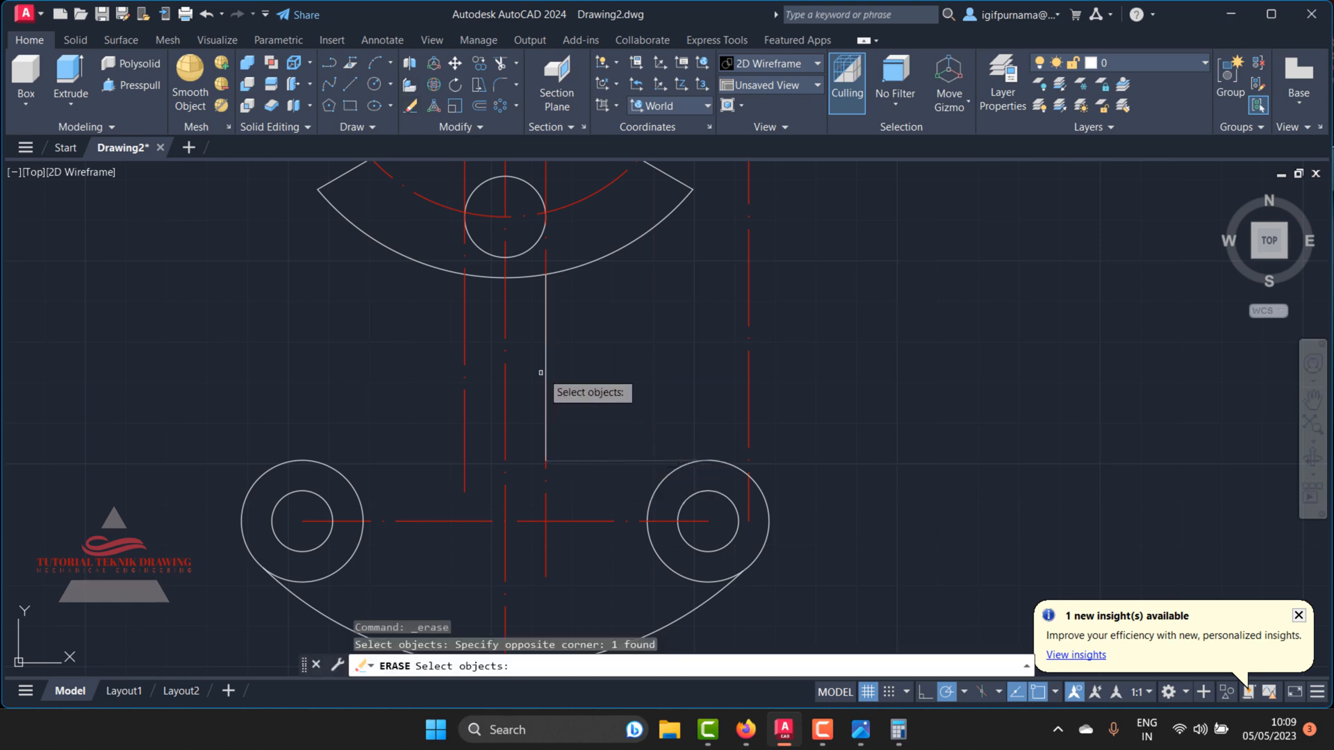
key(Return)
Step: Draw a vertical line 10 long downward from where the neck's right construction line meets the flange edge
click(350, 83)
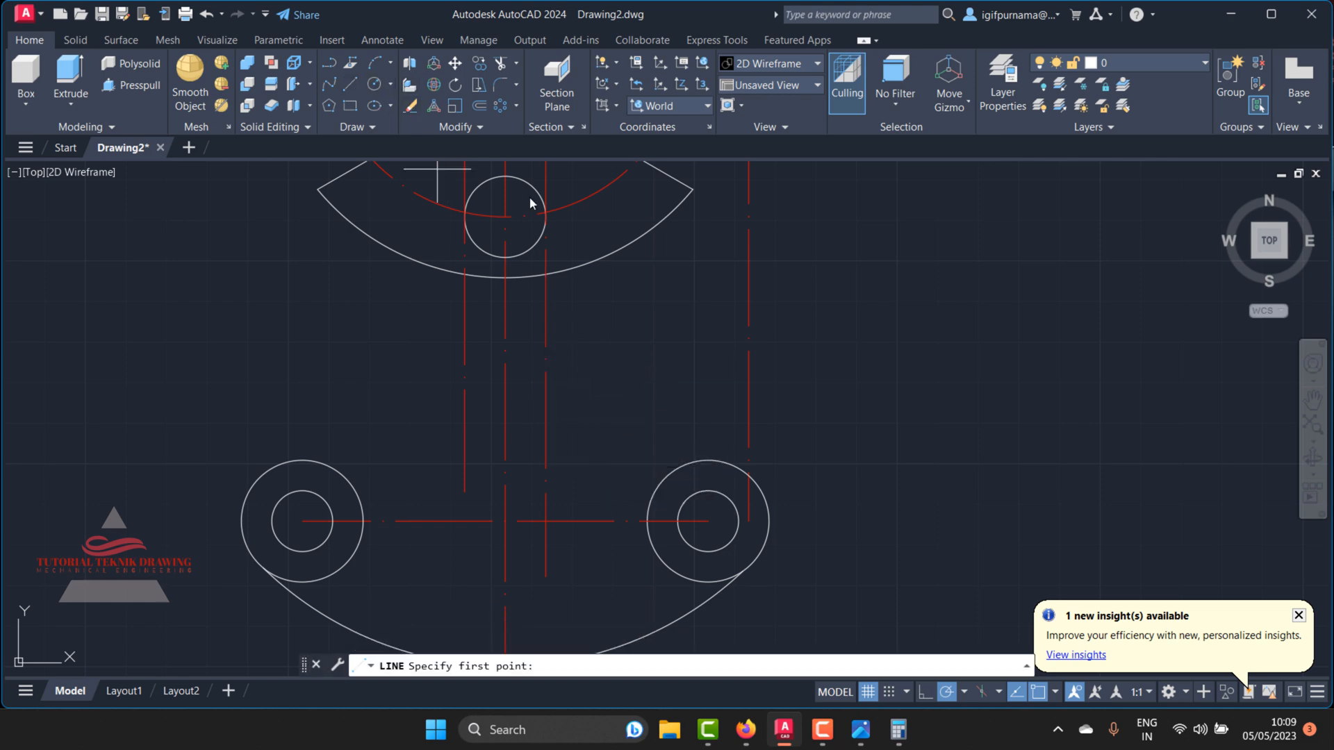
click(546, 273)
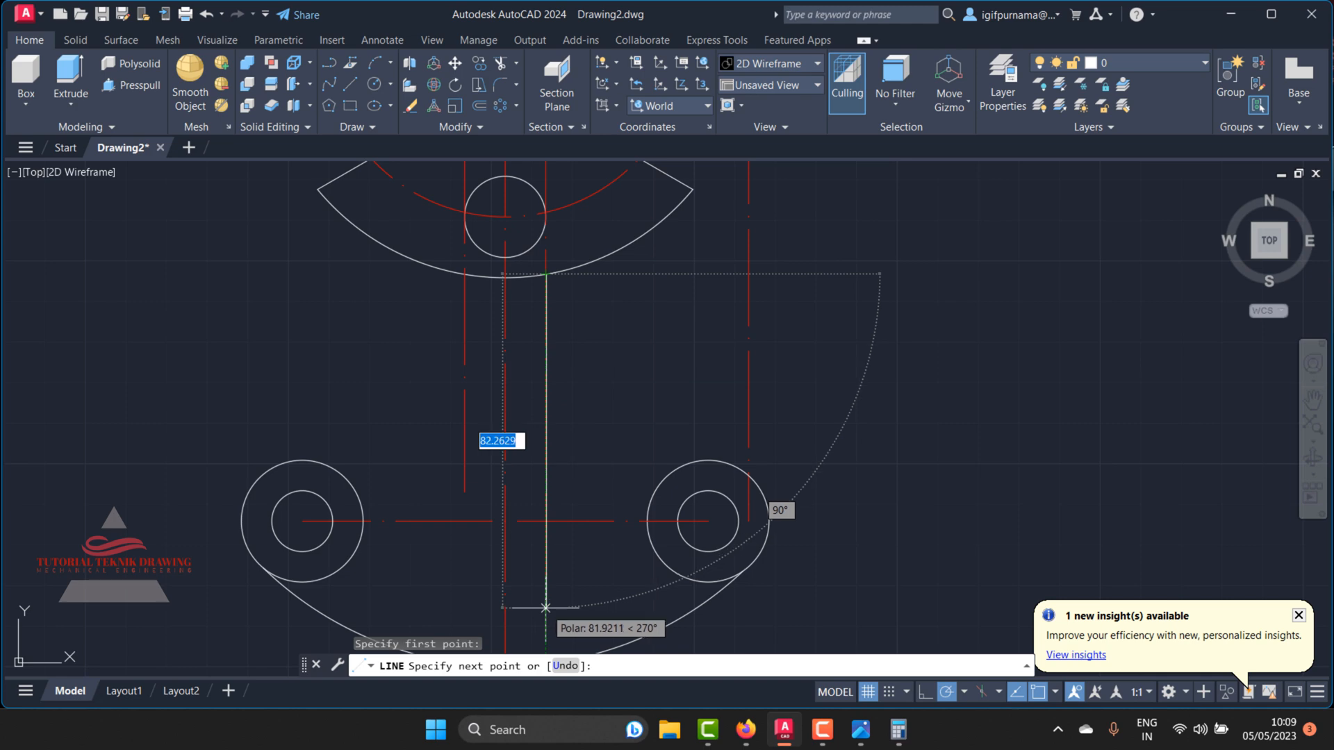
text(2)
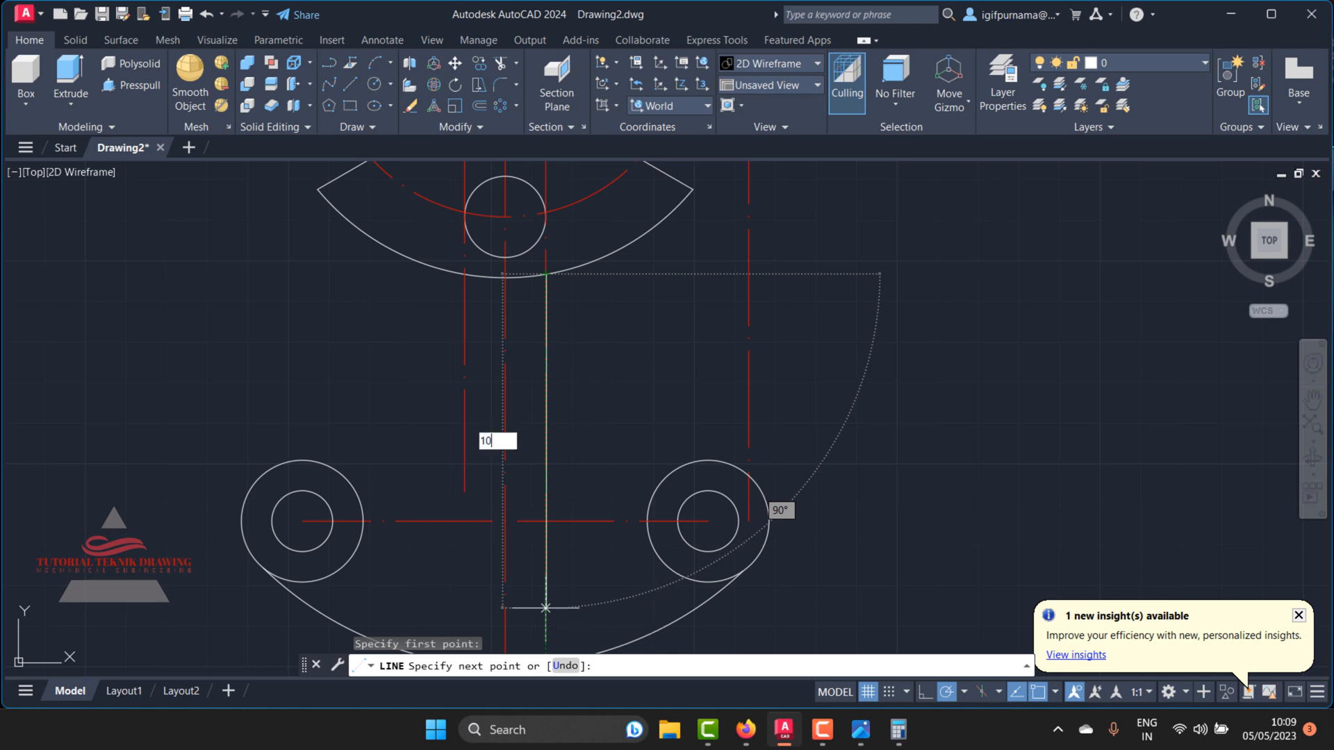
text(0)
key(Return)
key(Return)
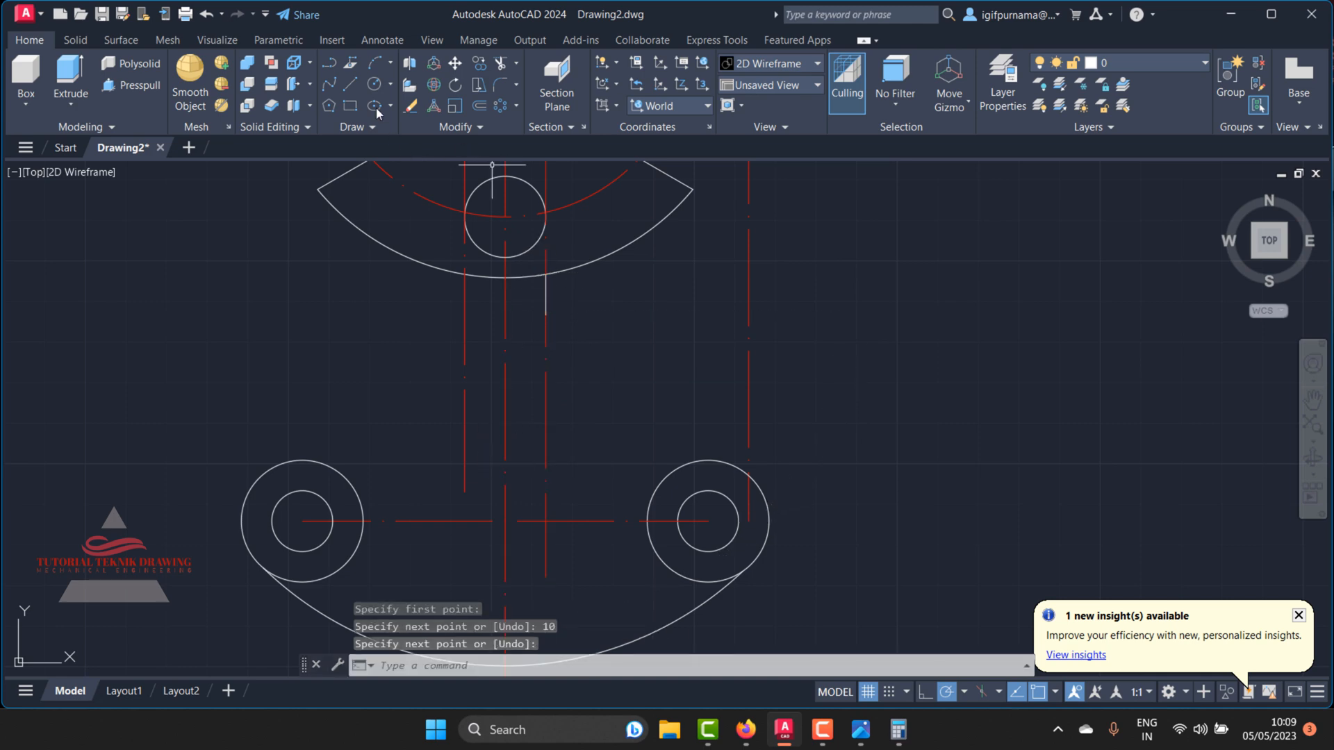
Step: Draw a concave three-point arc from the short neck line's lower end to the top quadrant of the right lug
click(375, 64)
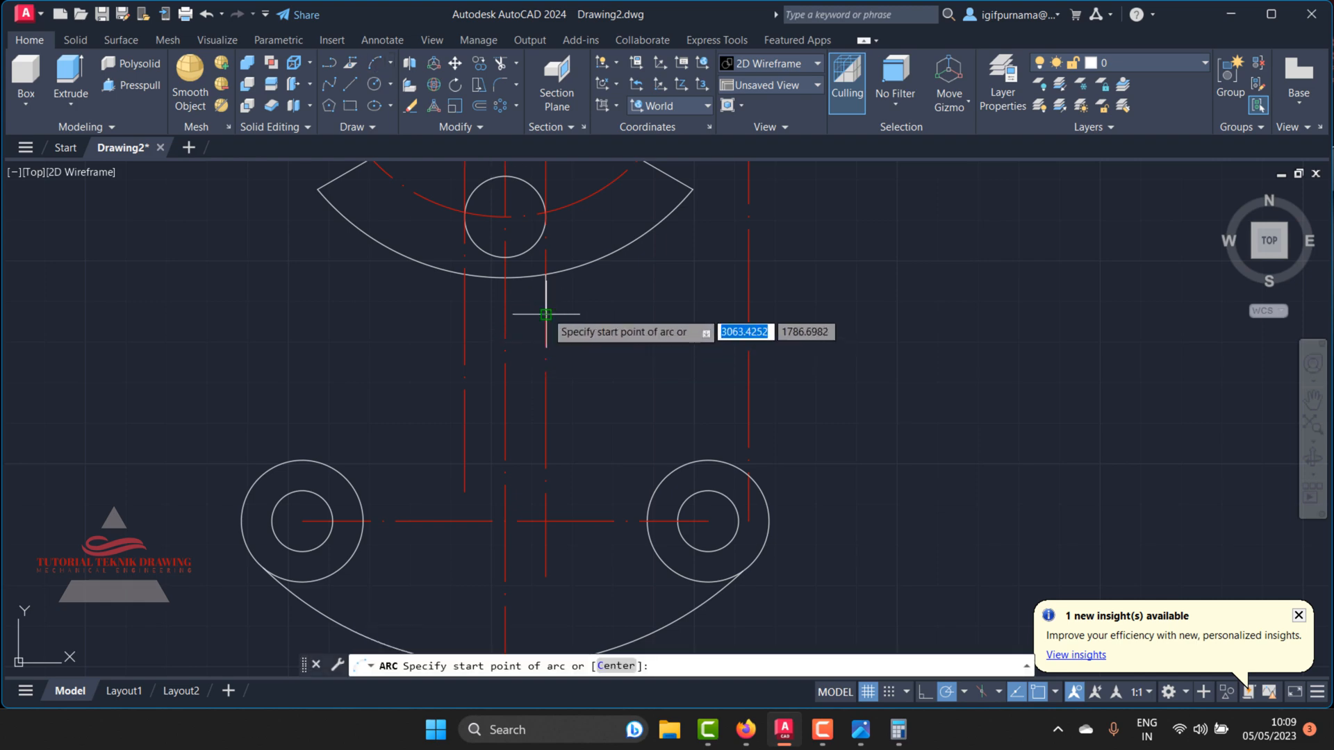
click(545, 314)
click(571, 395)
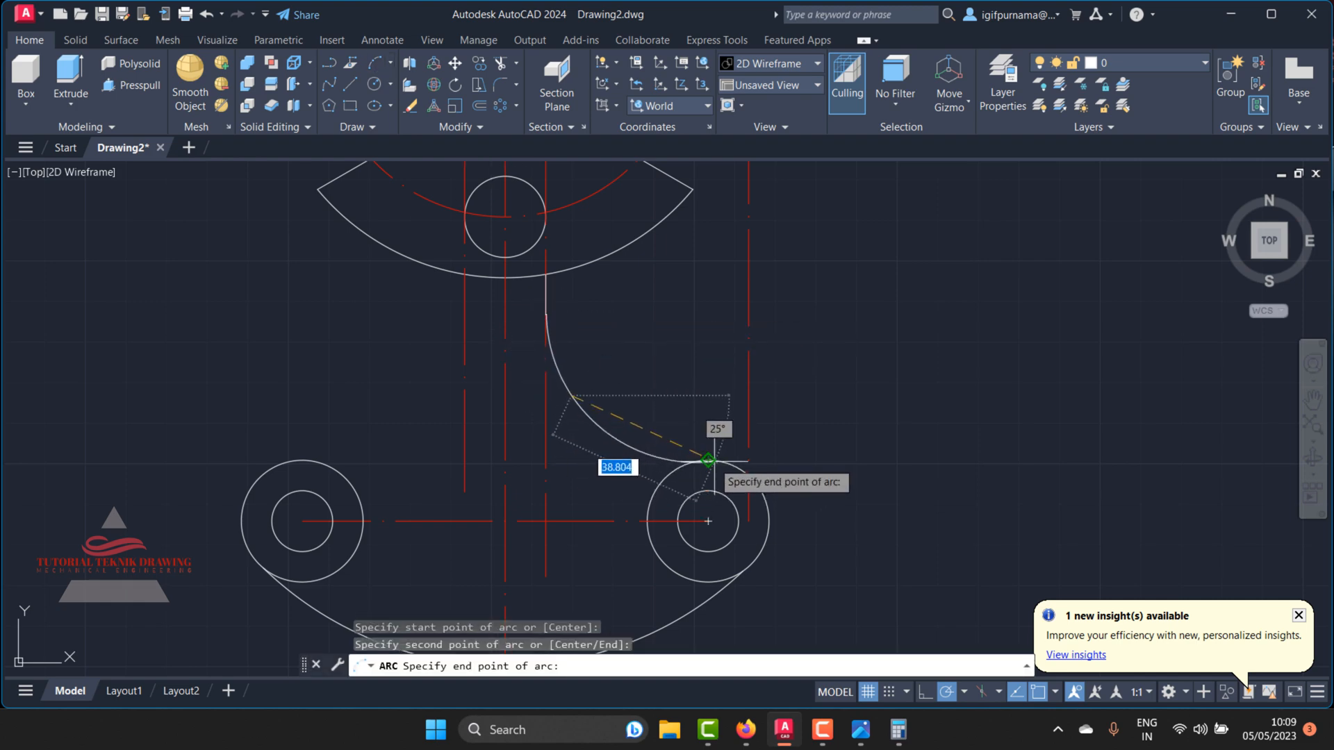
click(709, 461)
Step: Dimension the neck arc's radius and compare it with the R40 arc in the reference image
scroll(610, 418, up, 2)
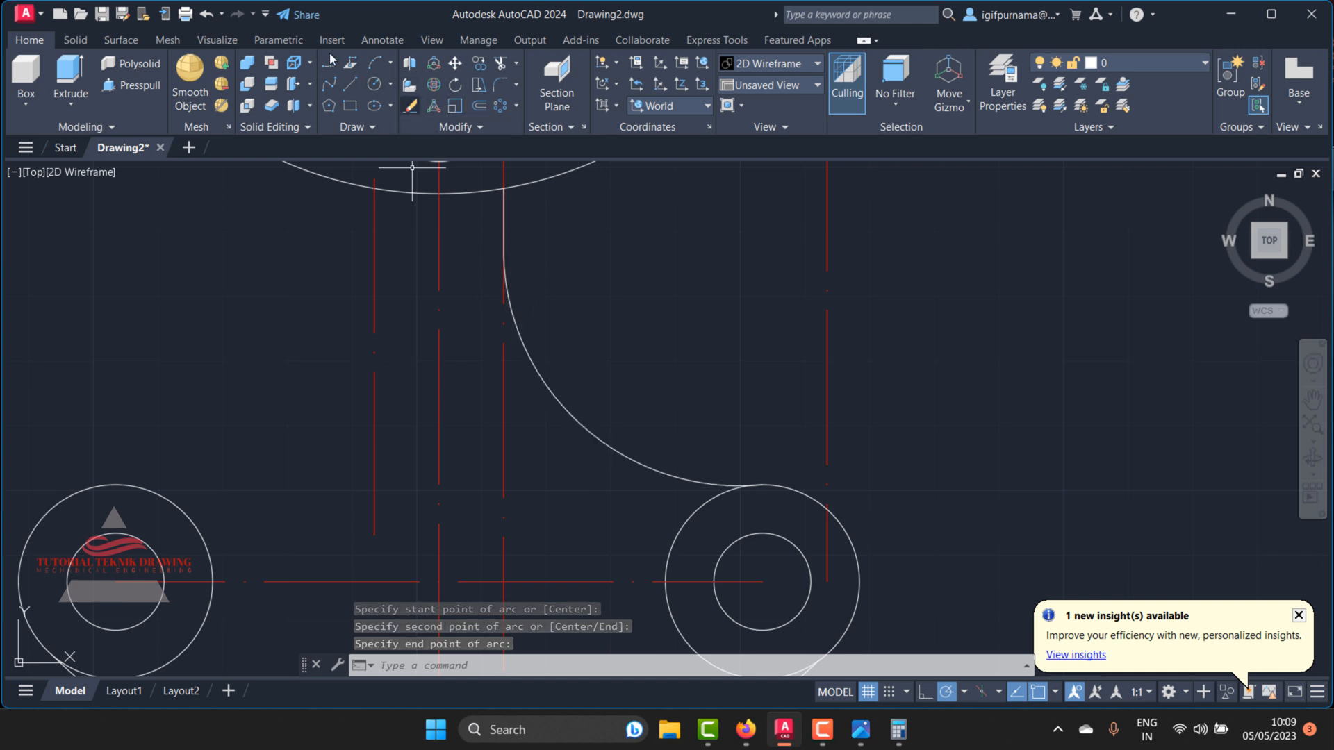
click(384, 40)
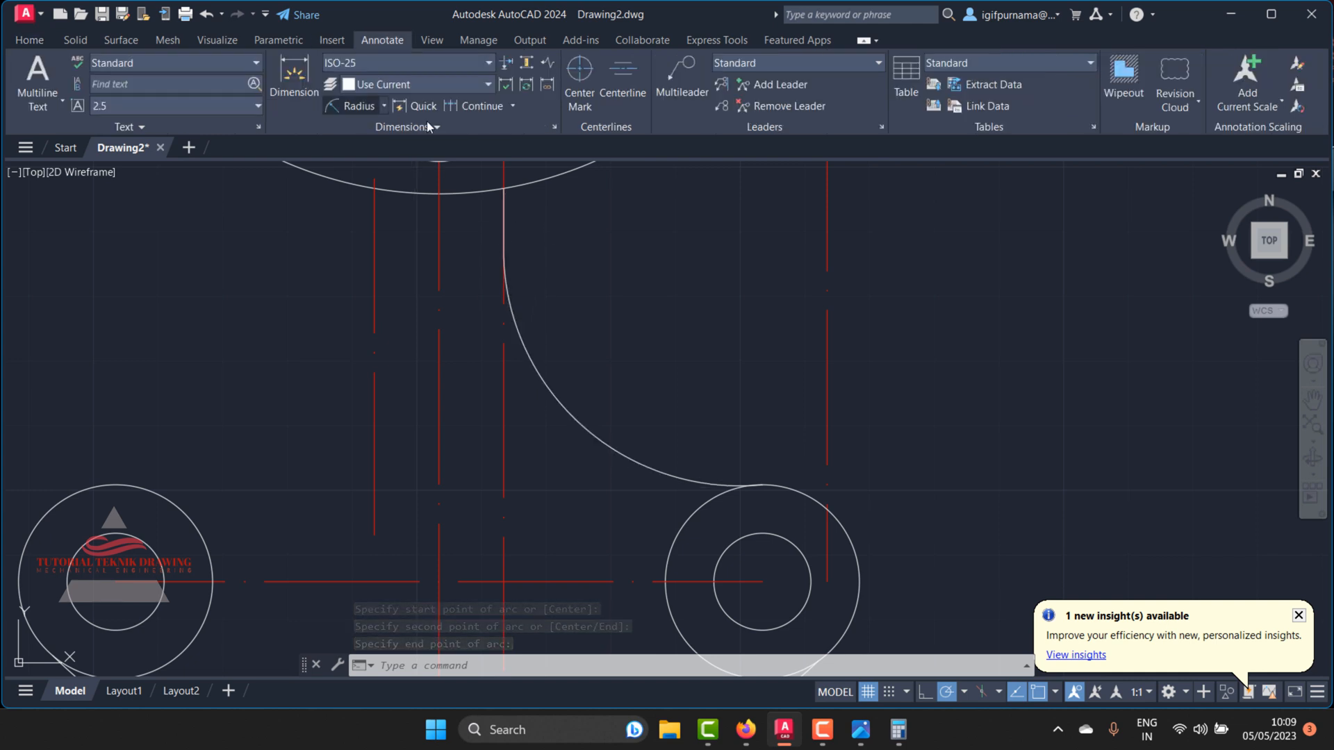
click(354, 108)
click(564, 407)
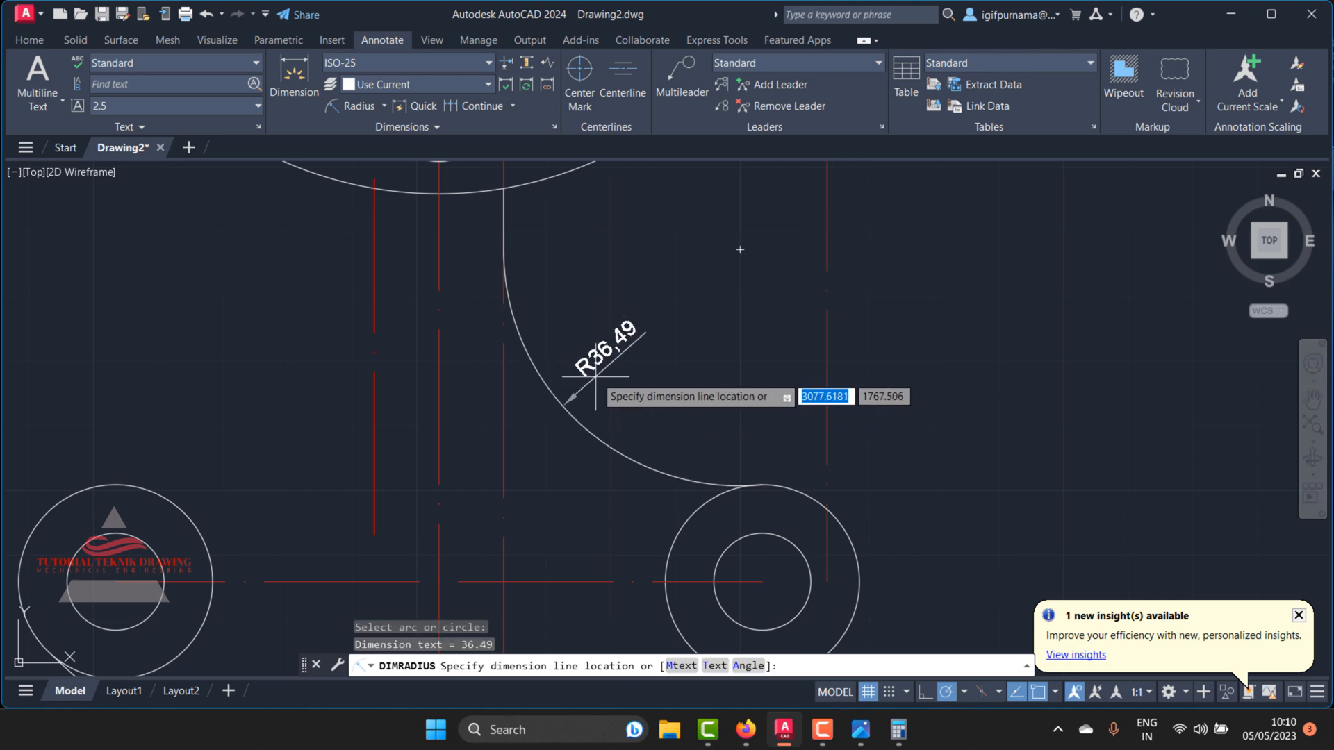
click(595, 376)
click(860, 731)
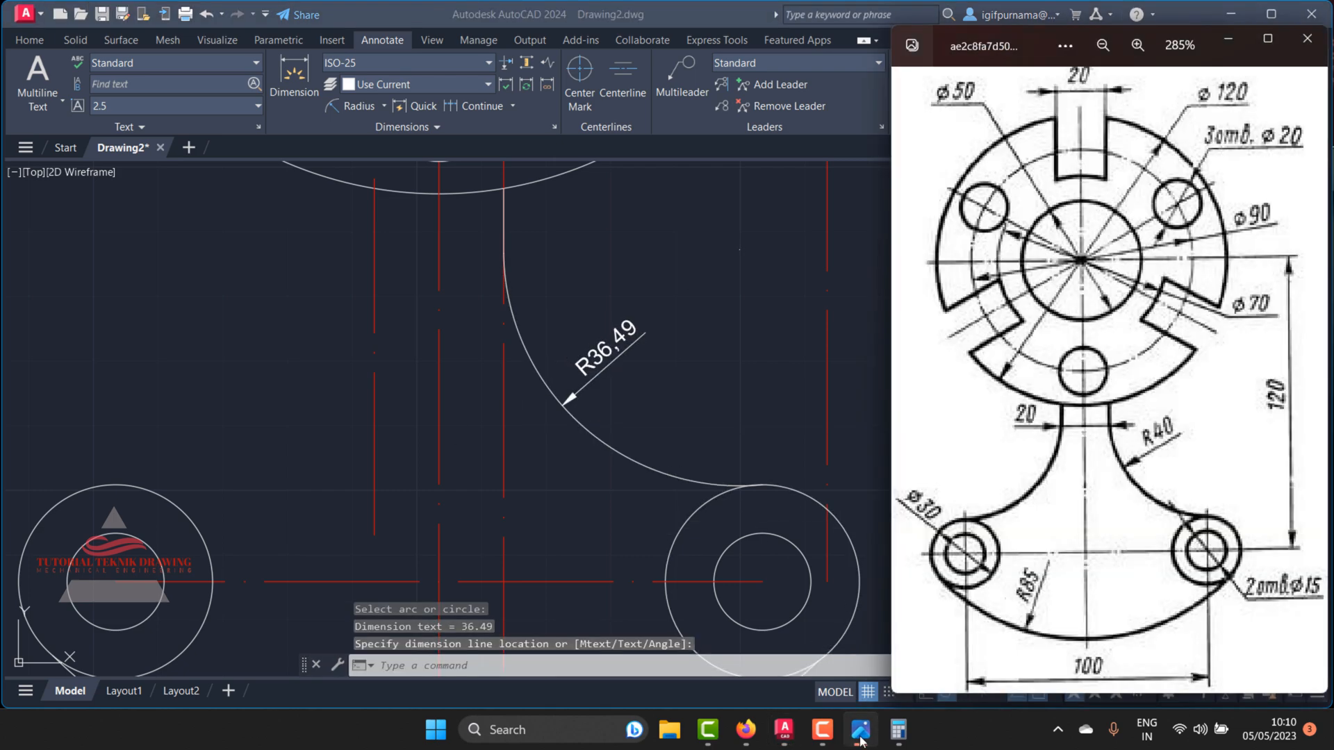
click(860, 731)
Step: Stretch the neck arc's midpoint slightly towards its chord to give a radius of about 40.8
click(573, 421)
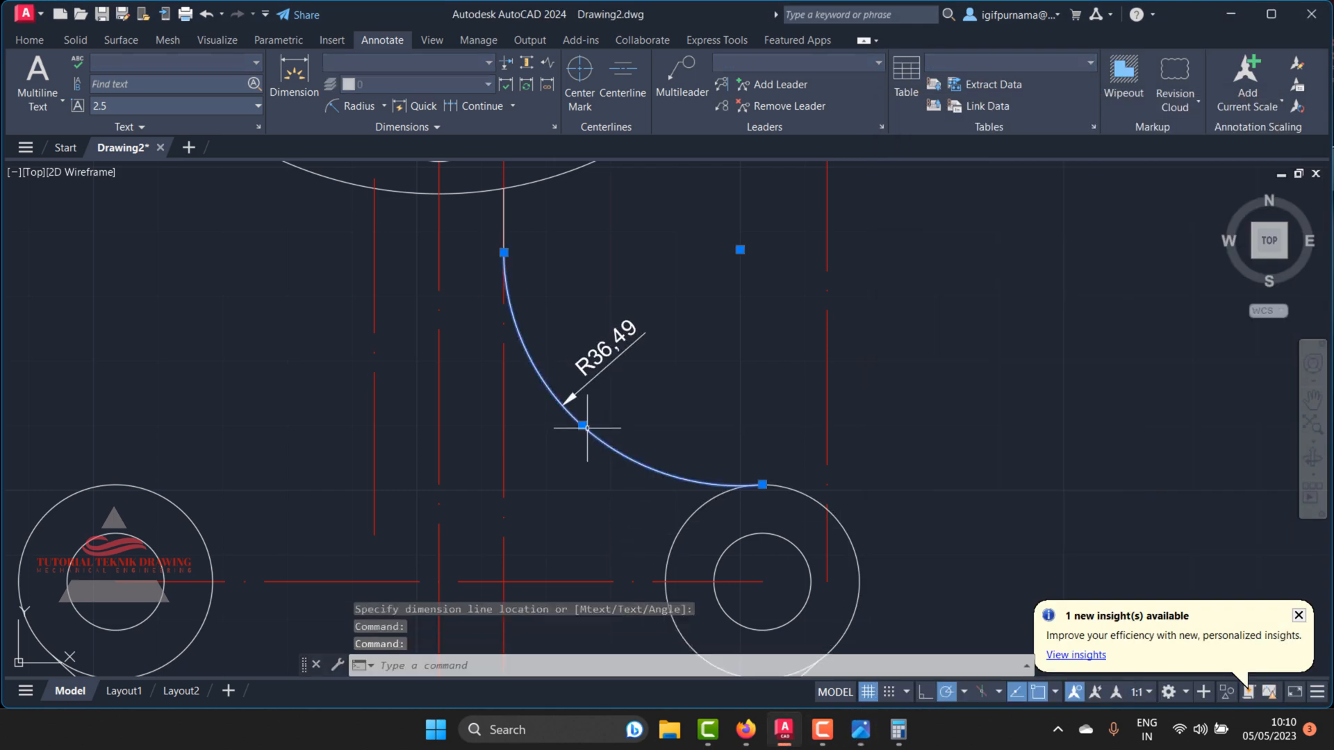
click(582, 426)
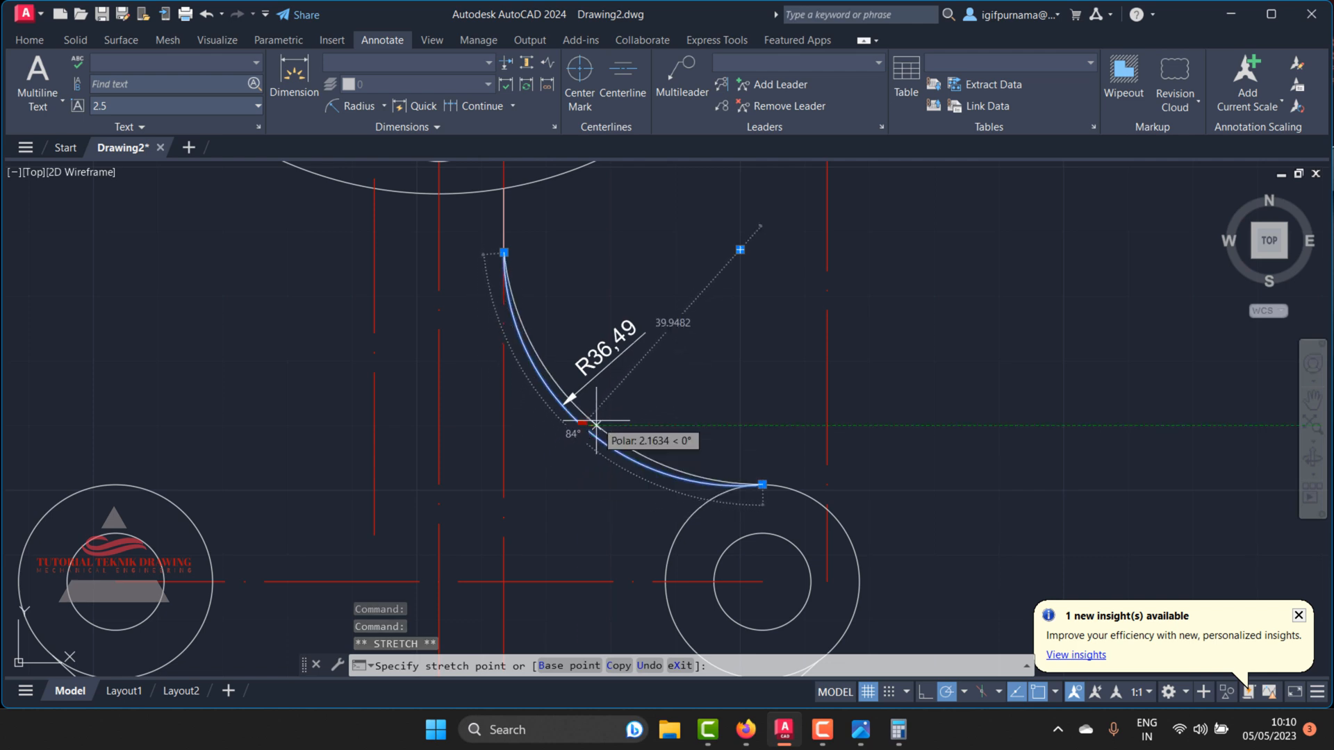
scroll(596, 419, up, 3)
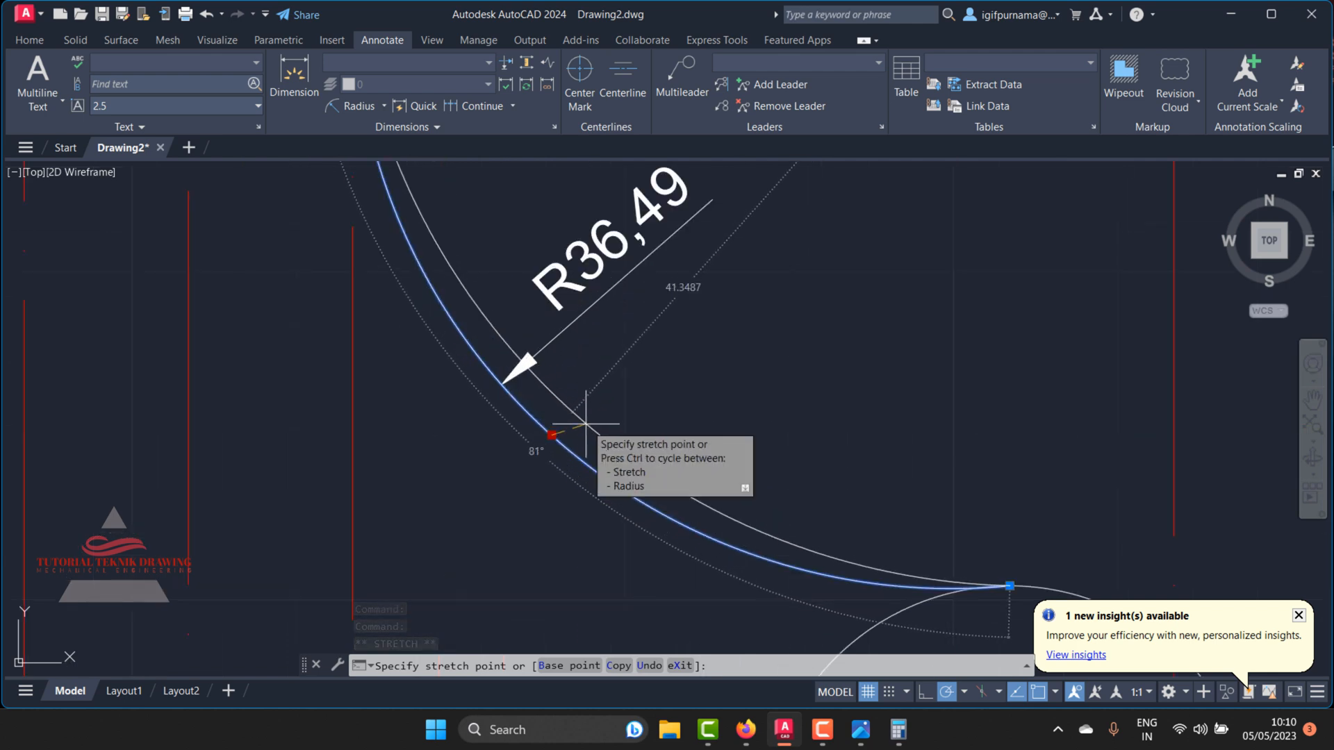
scroll(582, 425, down, 2)
click(556, 434)
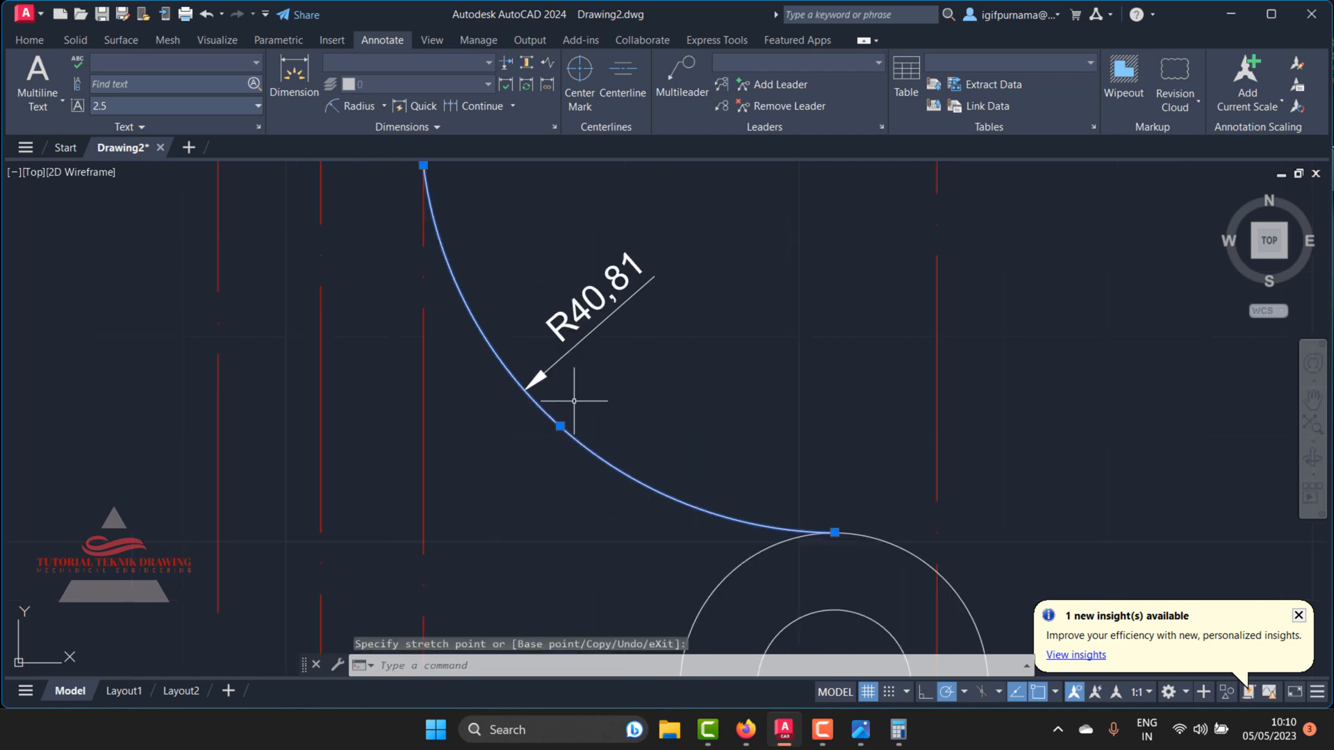
key(Escape)
scroll(598, 365, down, 2)
Step: Erase the radius dimension from the neck arc
click(29, 40)
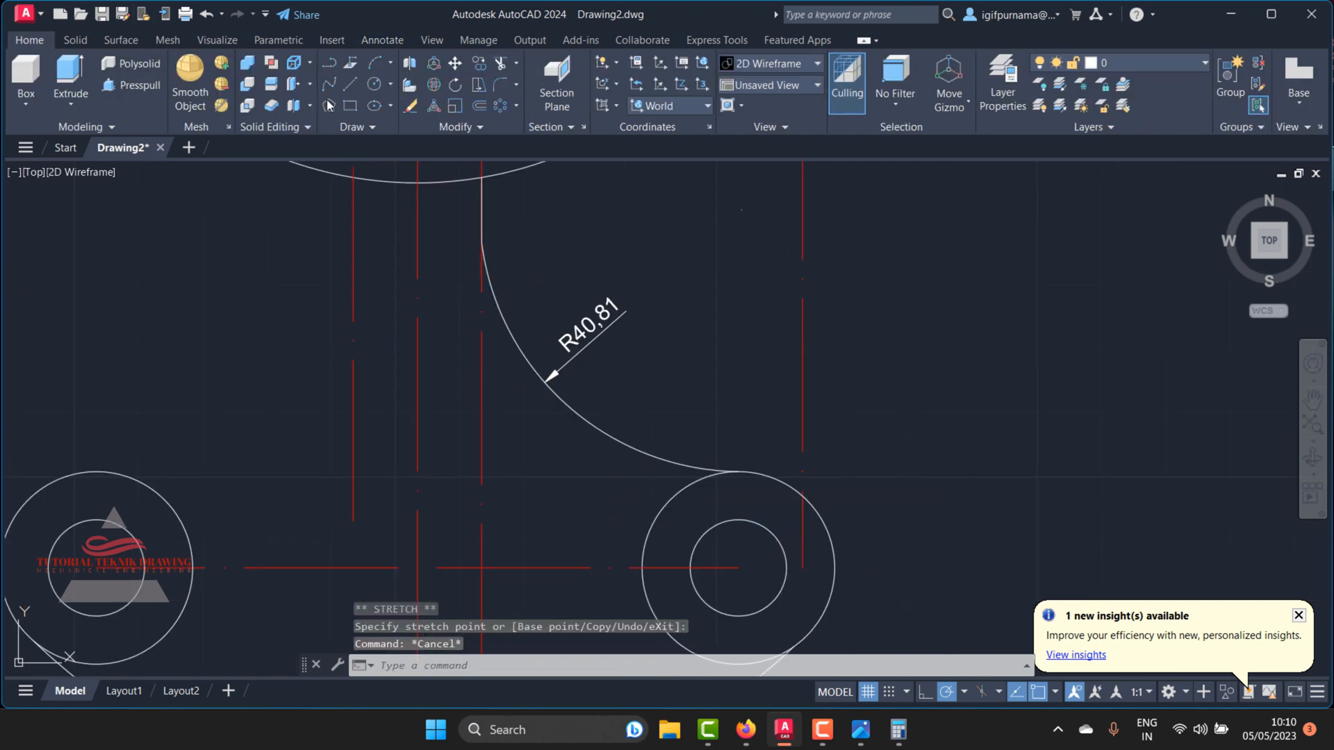
click(410, 105)
click(652, 376)
click(574, 303)
key(Return)
scroll(603, 372, down, 2)
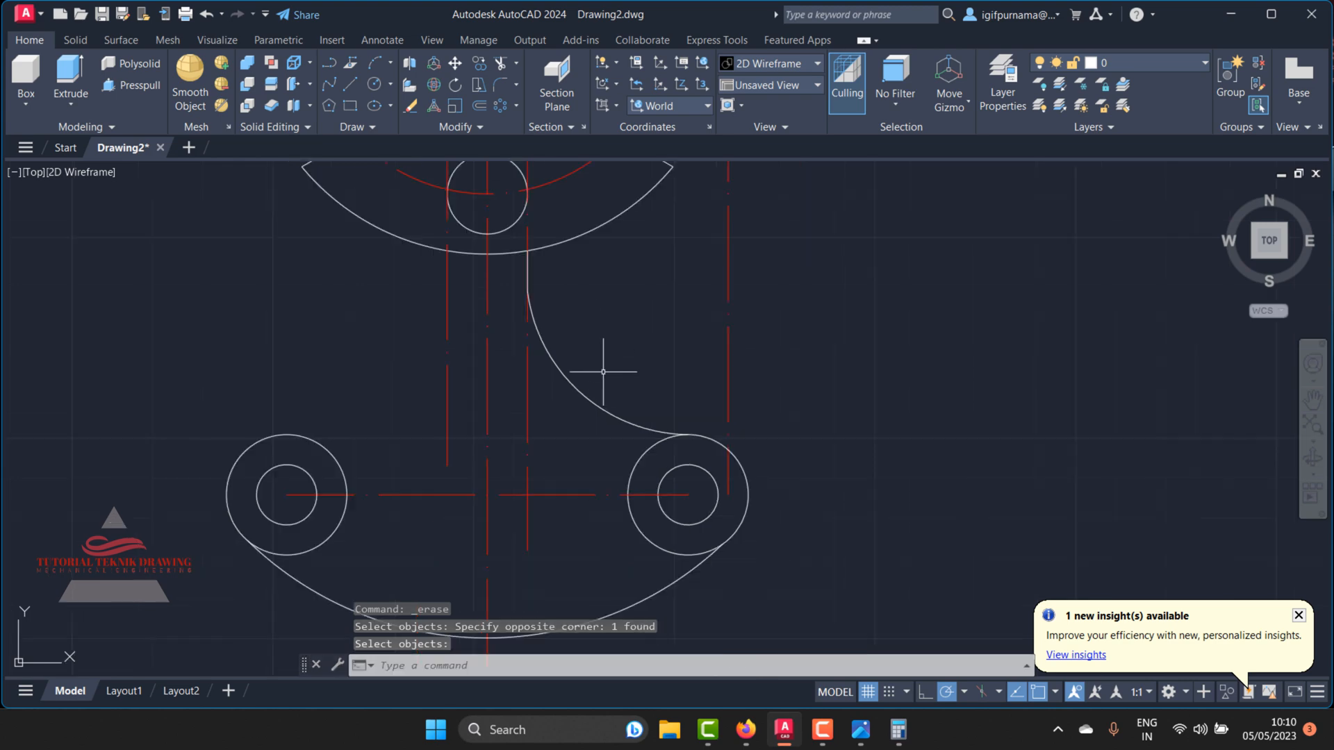
Step: Erase the two vertical construction lines running along the sides of the neck
scroll(535, 303, up, 3)
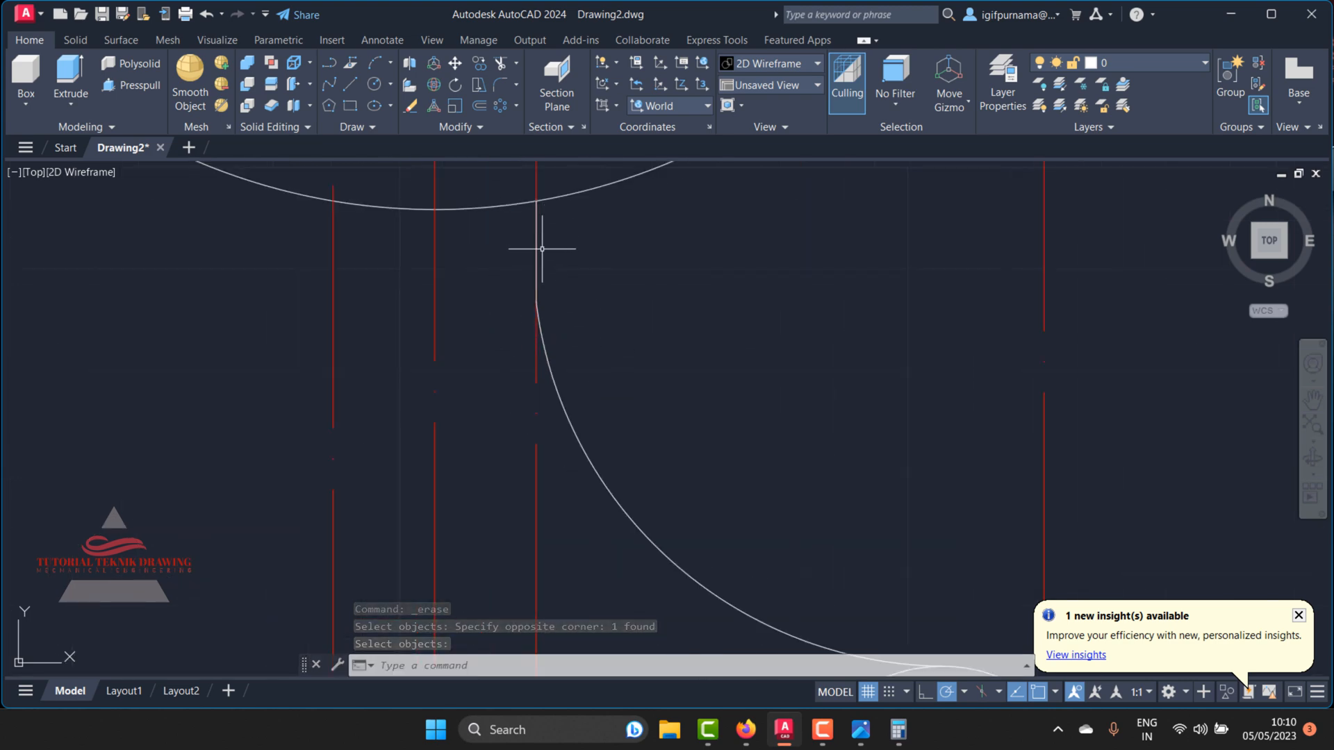
scroll(536, 252, down, 2)
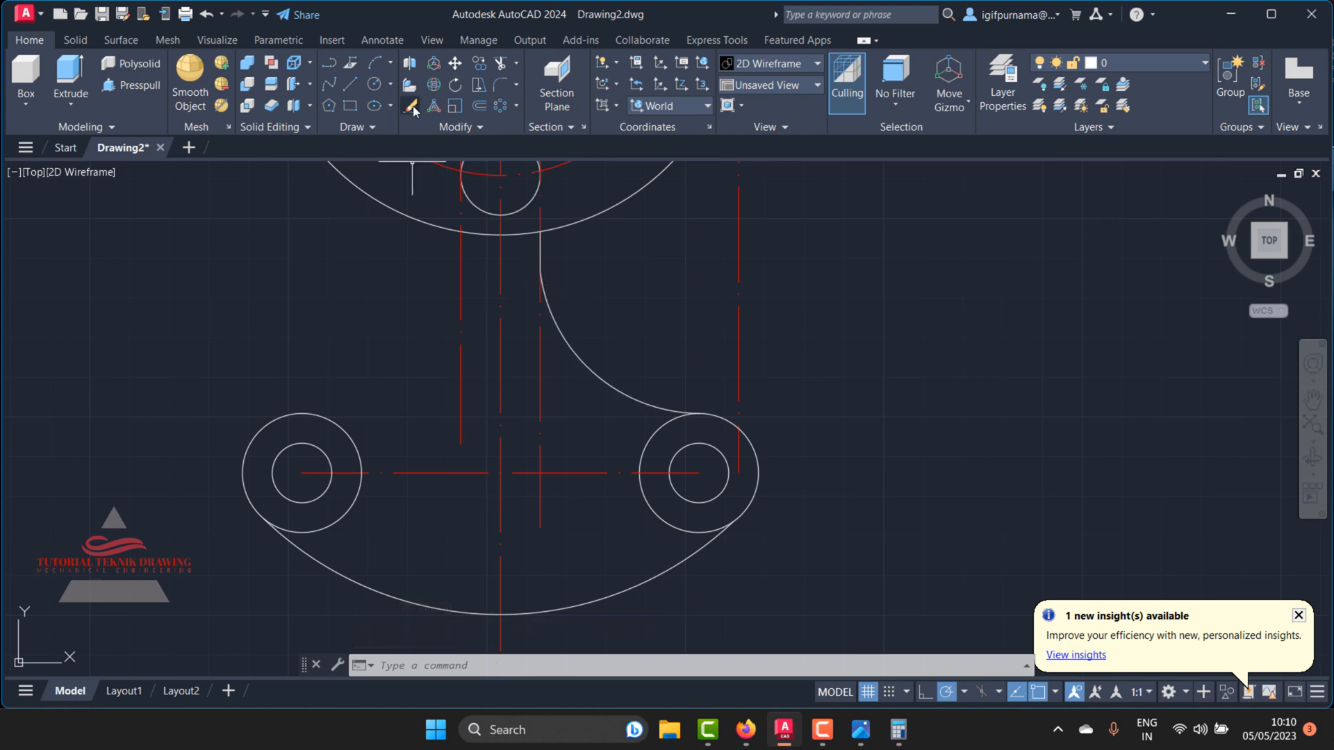
click(410, 106)
click(581, 408)
click(532, 358)
click(487, 410)
click(431, 317)
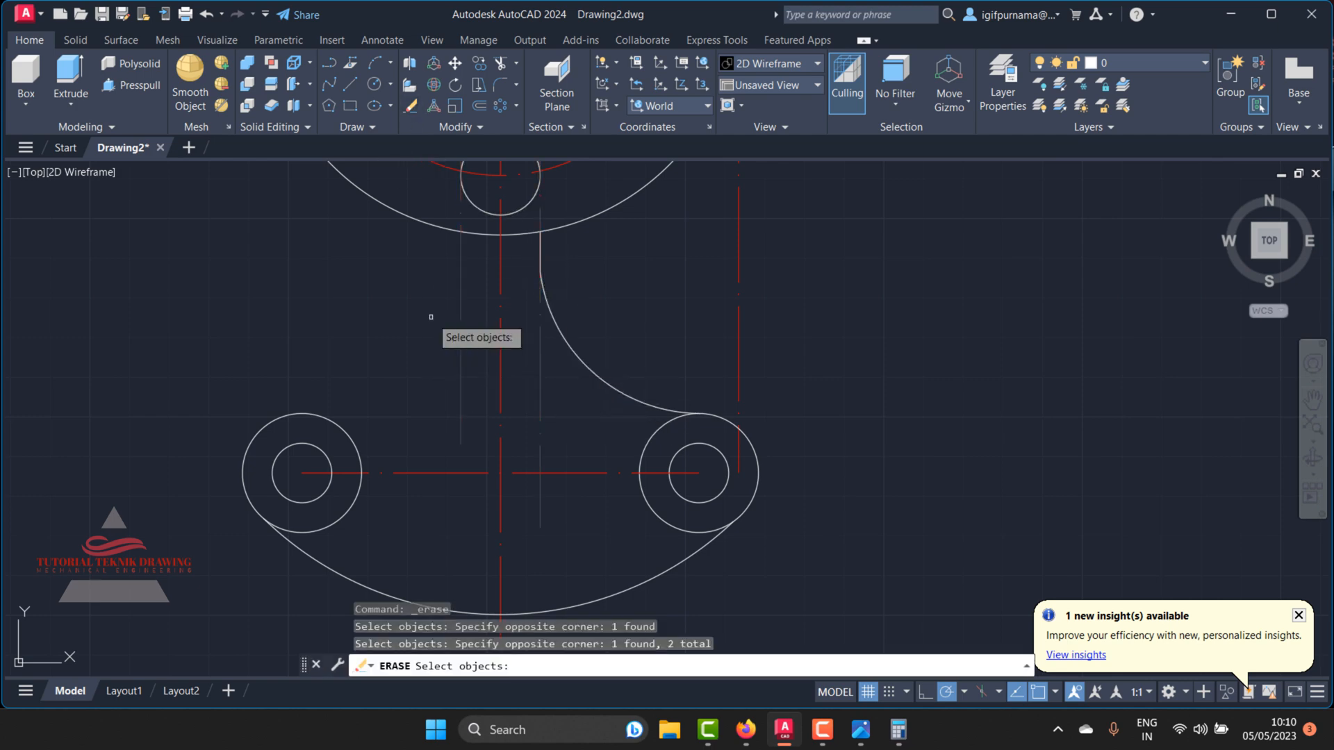
key(Return)
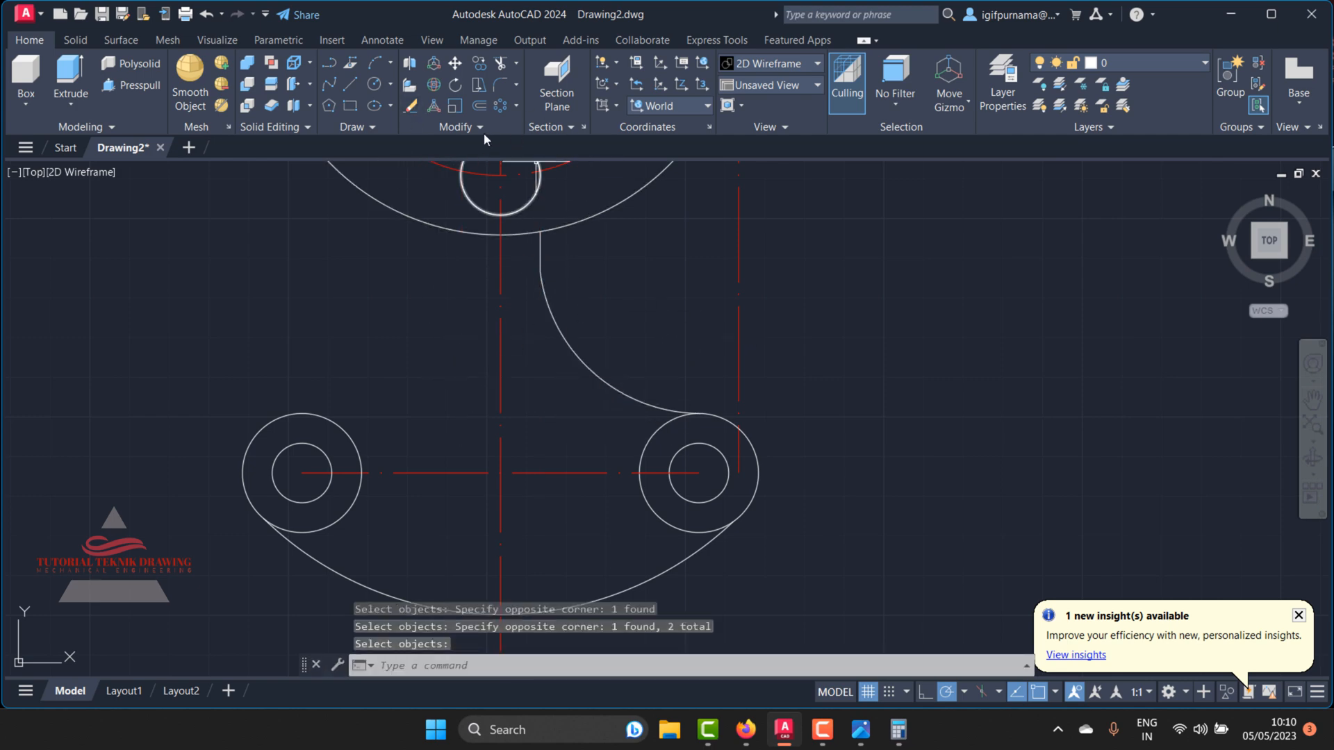
Step: Mirror the right neck line and concave arc about the part's vertical centreline, keeping the source objects
click(486, 127)
click(724, 290)
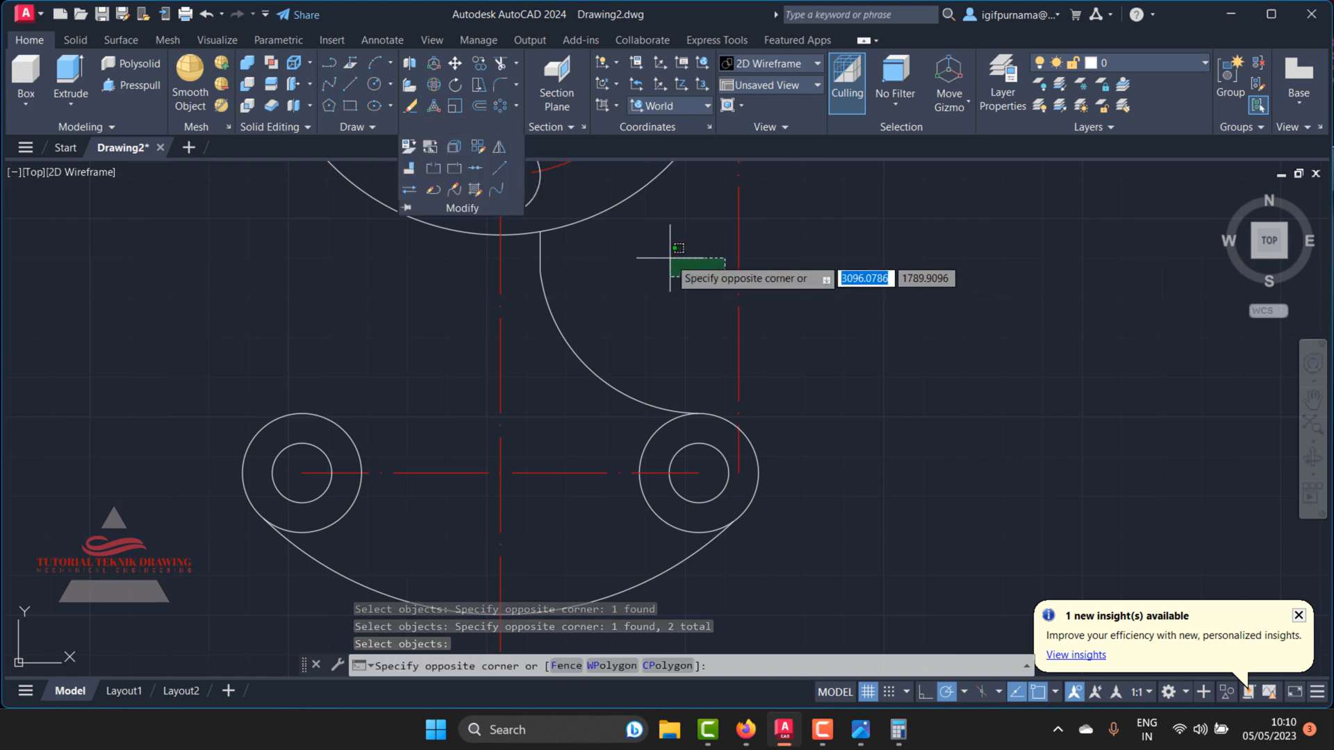
key(Escape)
click(477, 128)
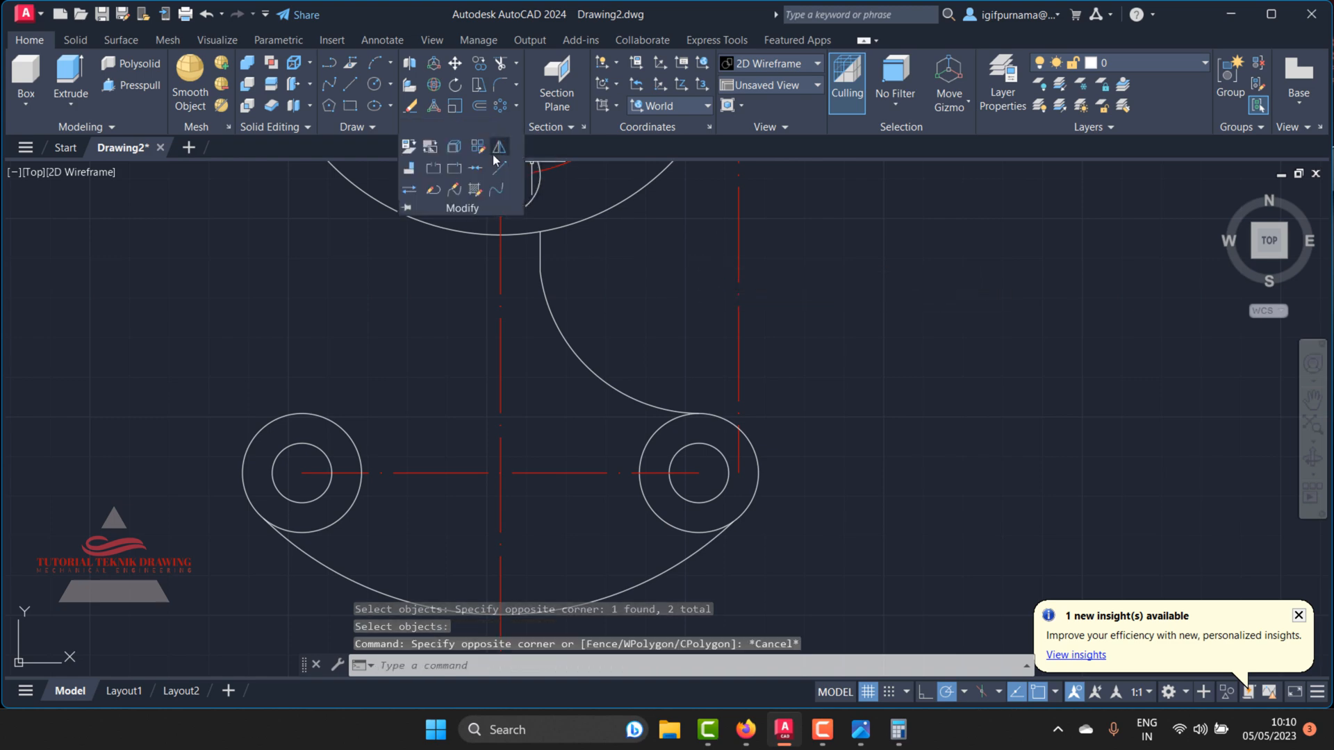
click(498, 147)
click(618, 317)
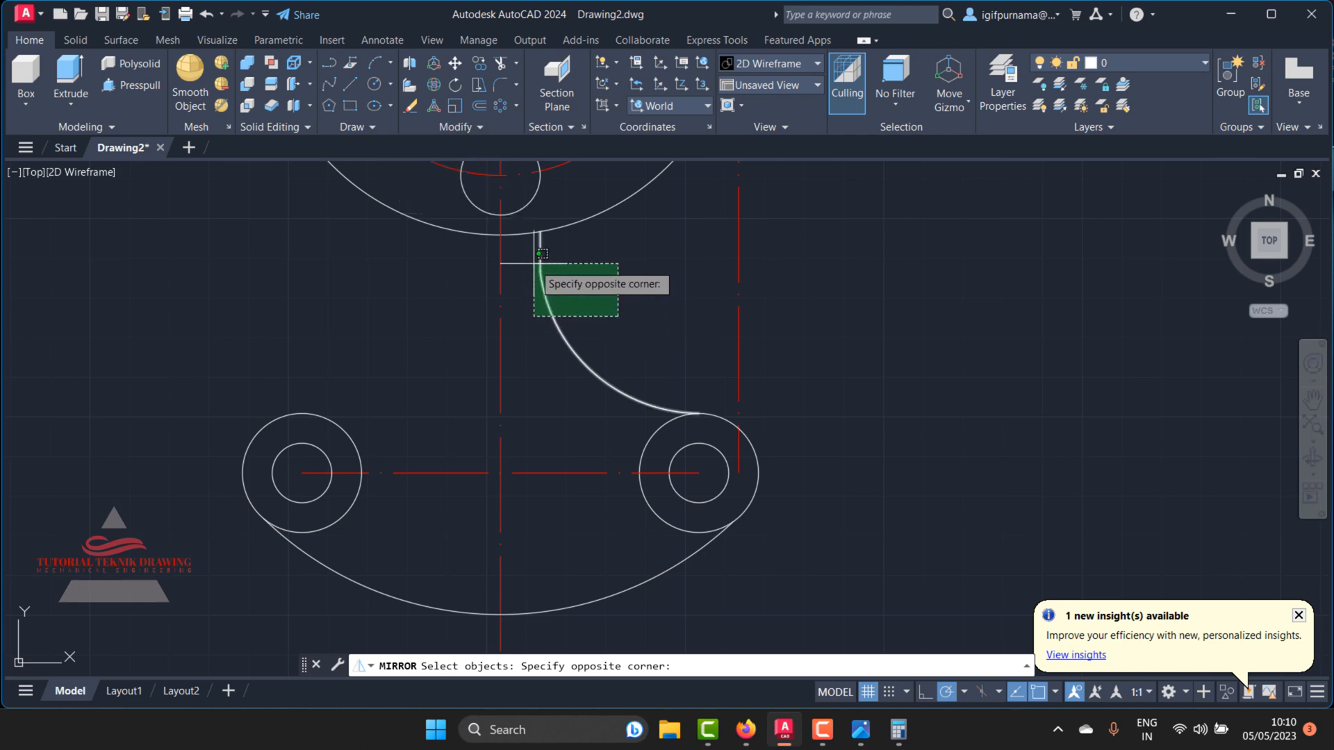
click(541, 253)
key(Return)
click(500, 234)
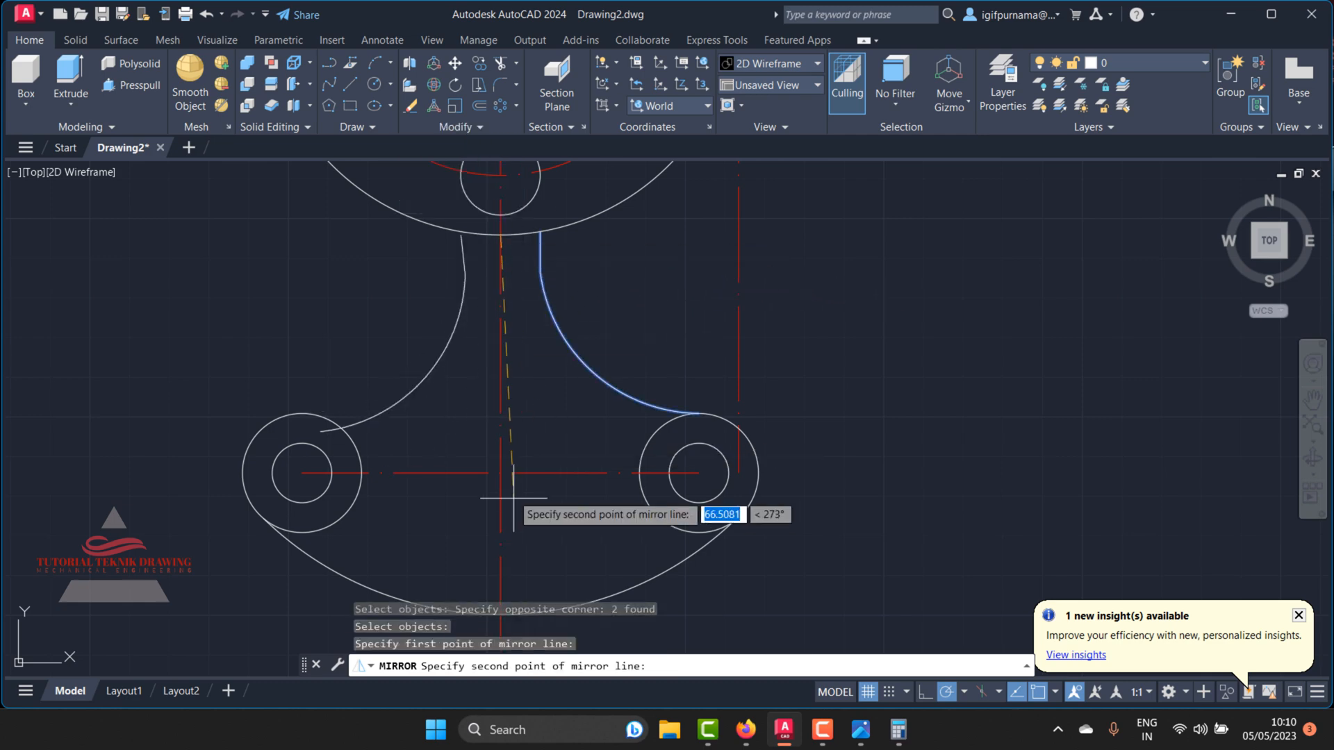
click(504, 477)
click(556, 545)
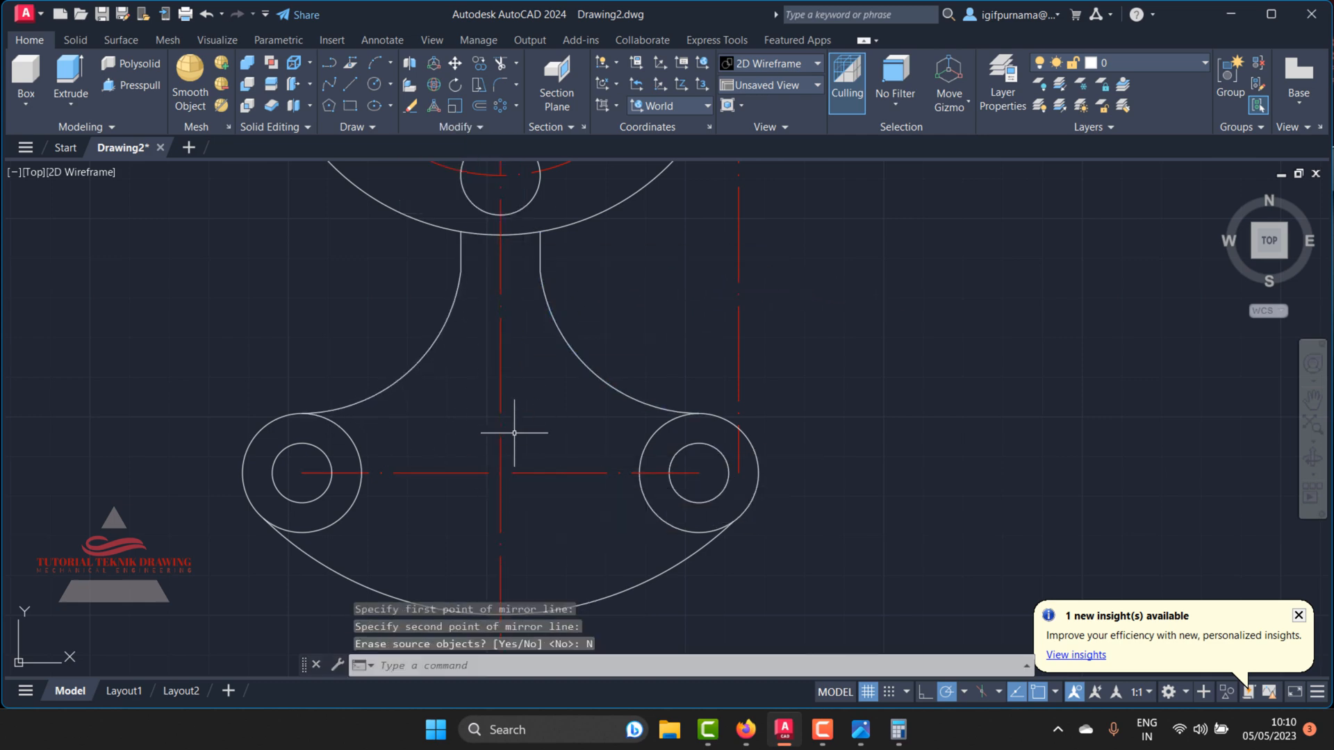
Step: Erase the leftover vertical construction line running from the flange's right edge down to the right lug
scroll(515, 430, down, 4)
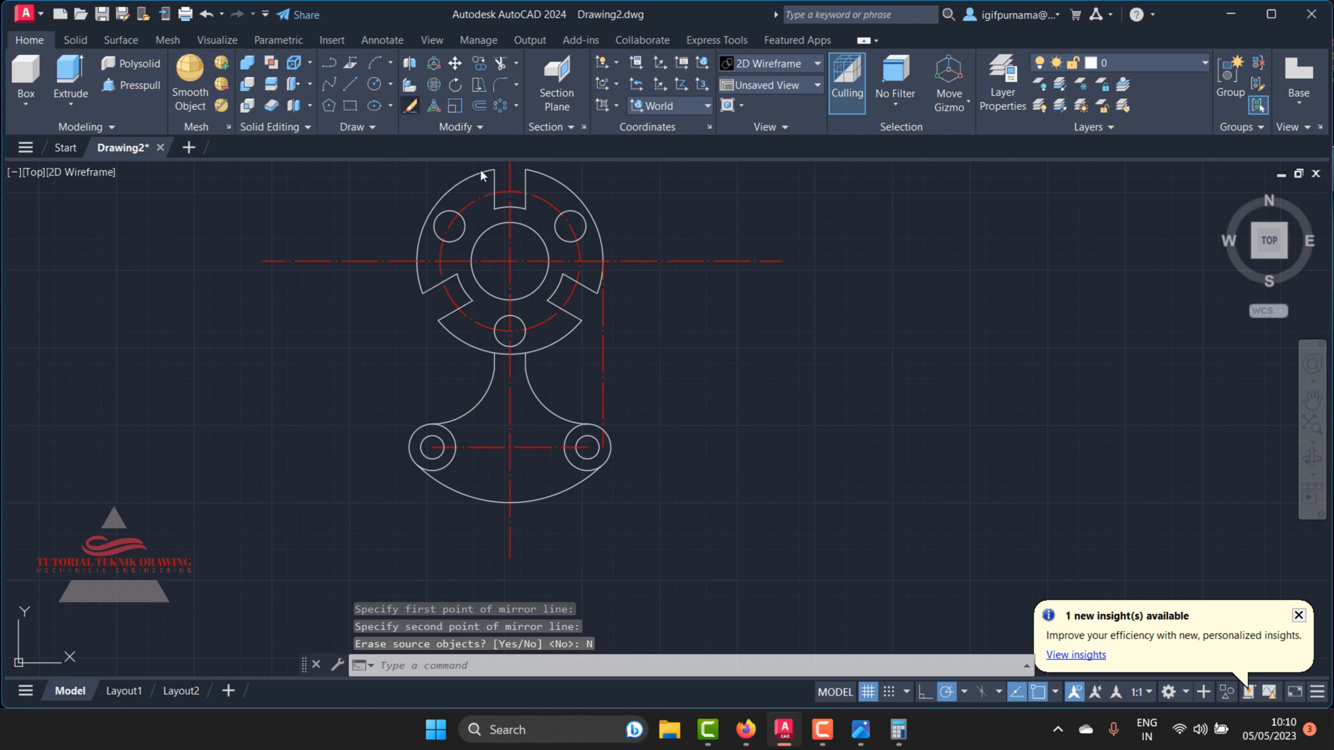
click(631, 369)
click(581, 354)
key(Return)
scroll(494, 403, up, 2)
scroll(664, 412, down, 2)
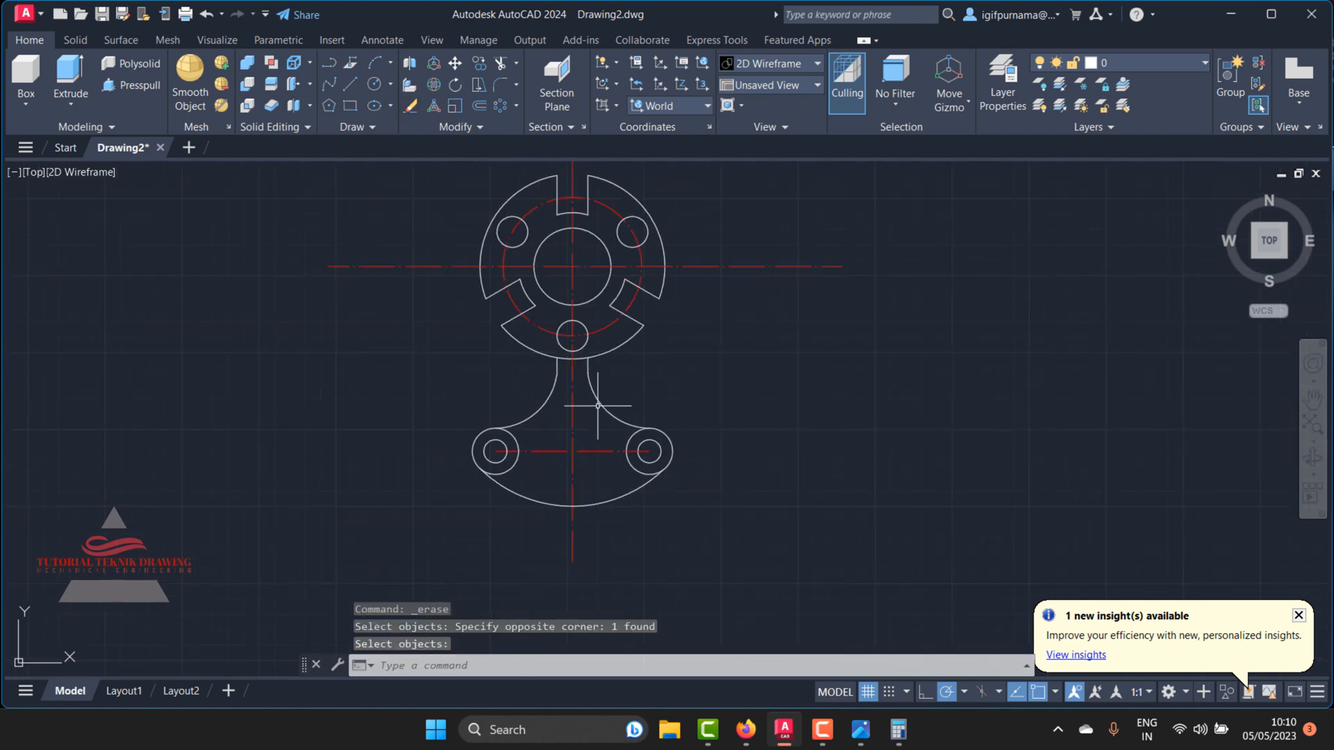
scroll(612, 459, up, 2)
scroll(607, 471, down, 2)
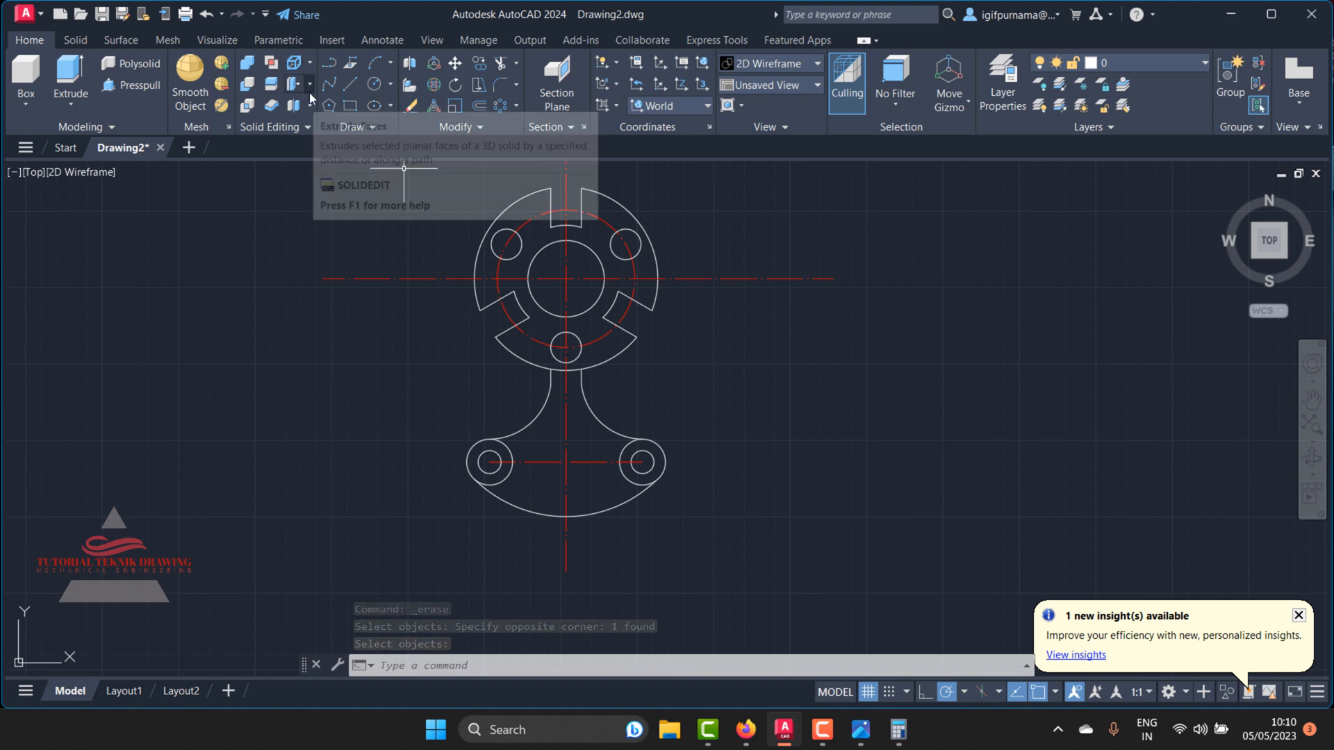
Step: Erase the short horizontal centreline joining the two lug centres
scroll(515, 480, up, 2)
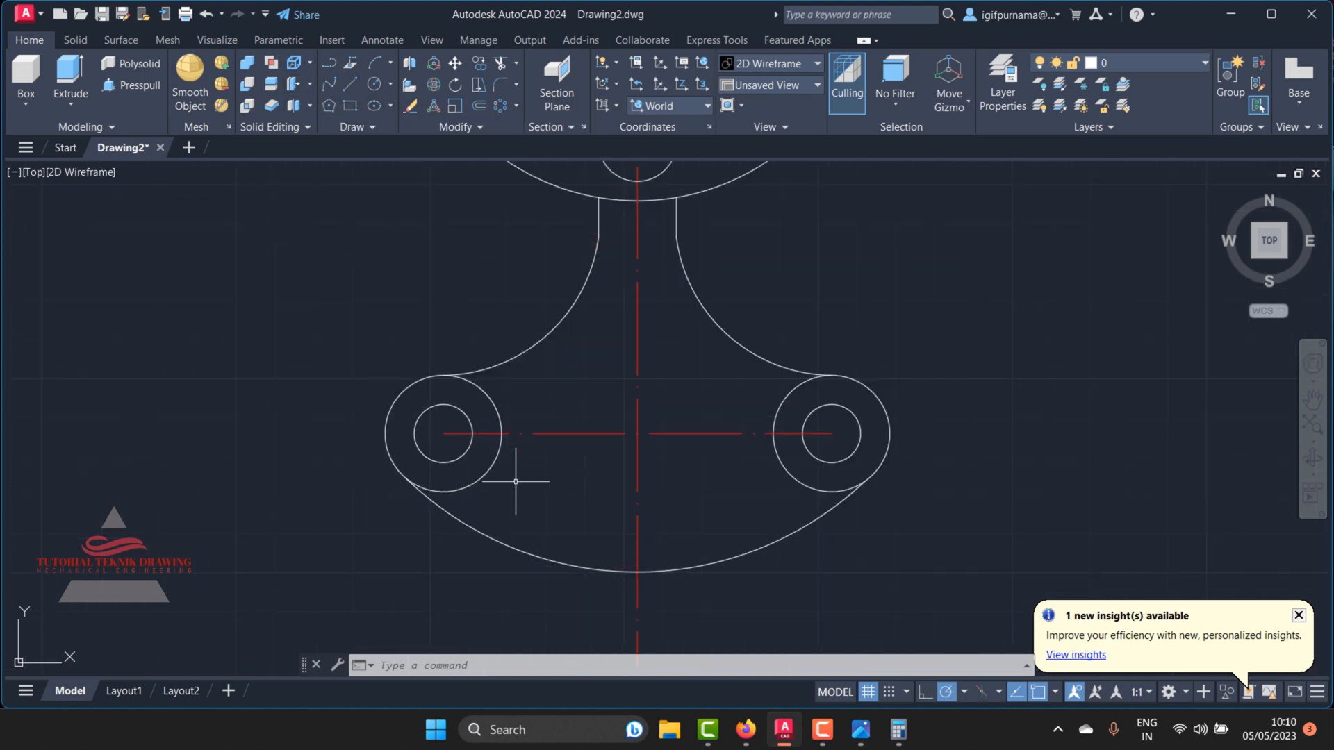
click(700, 456)
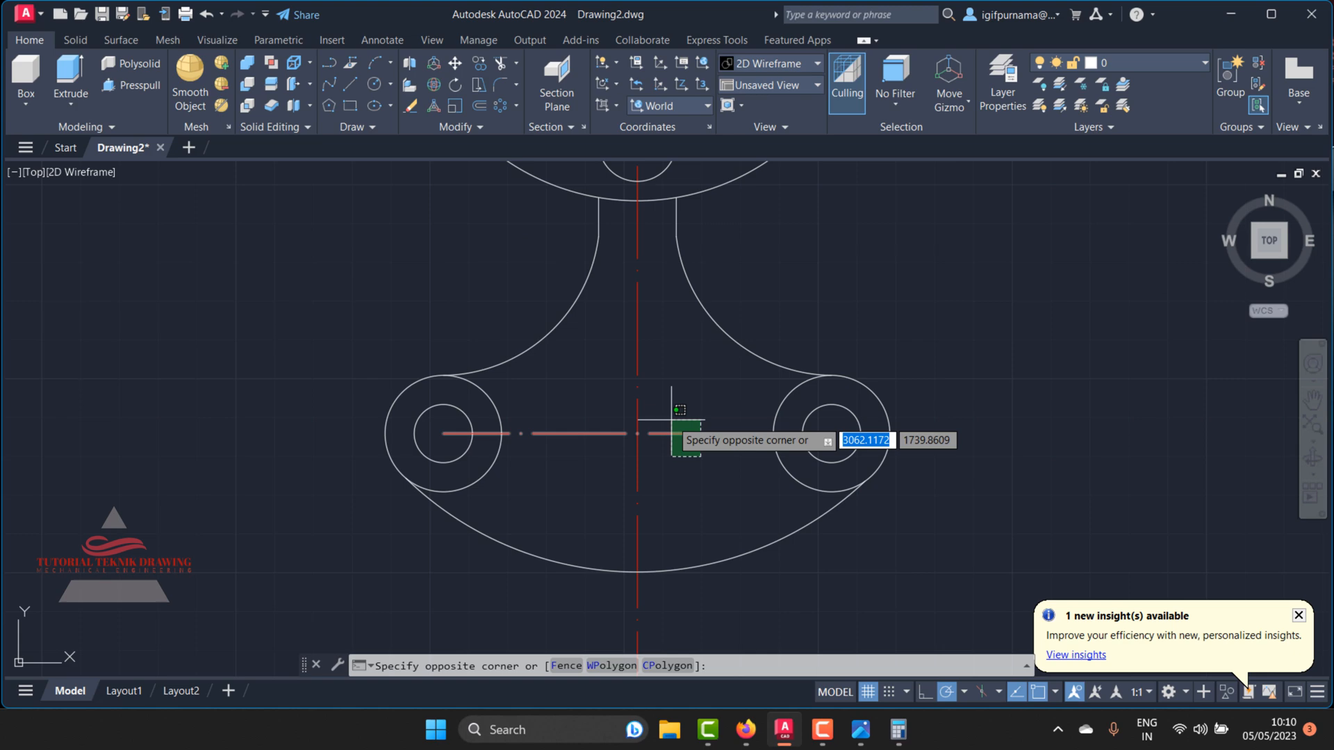
click(706, 466)
click(411, 108)
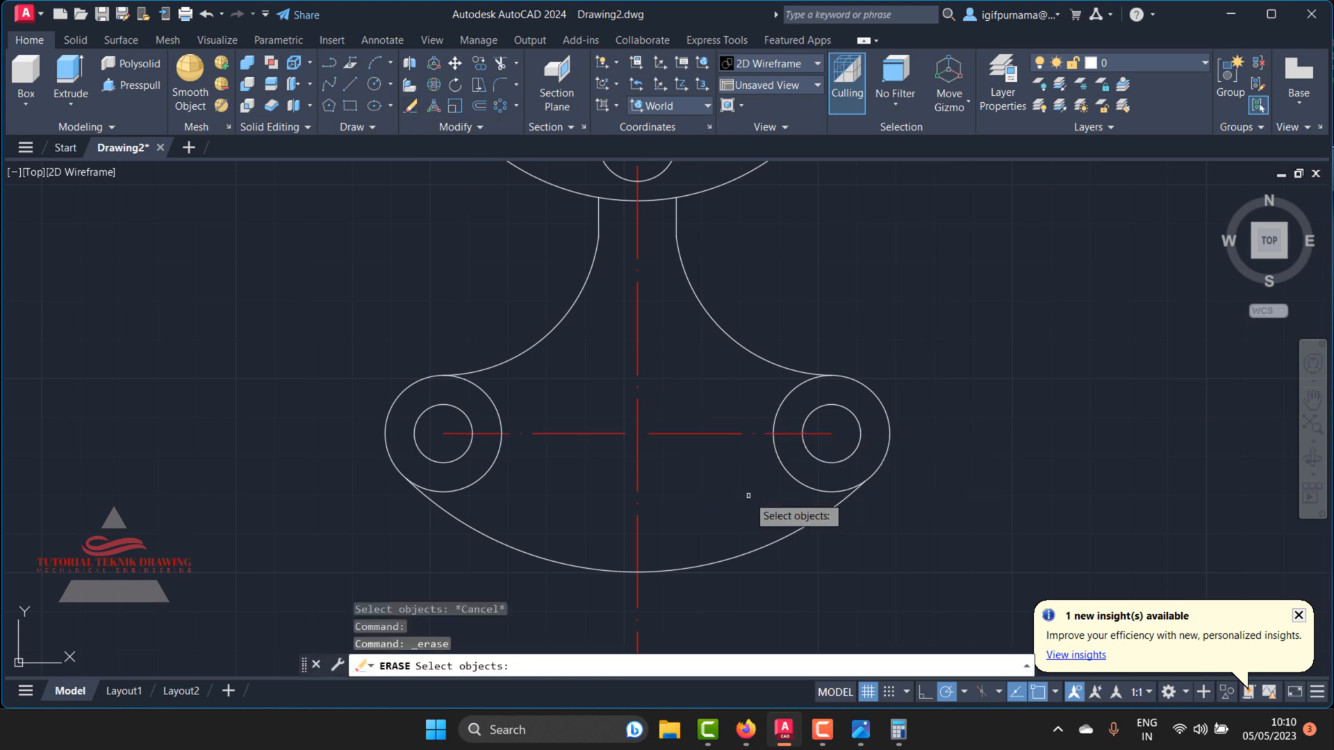
click(744, 497)
click(667, 384)
key(Return)
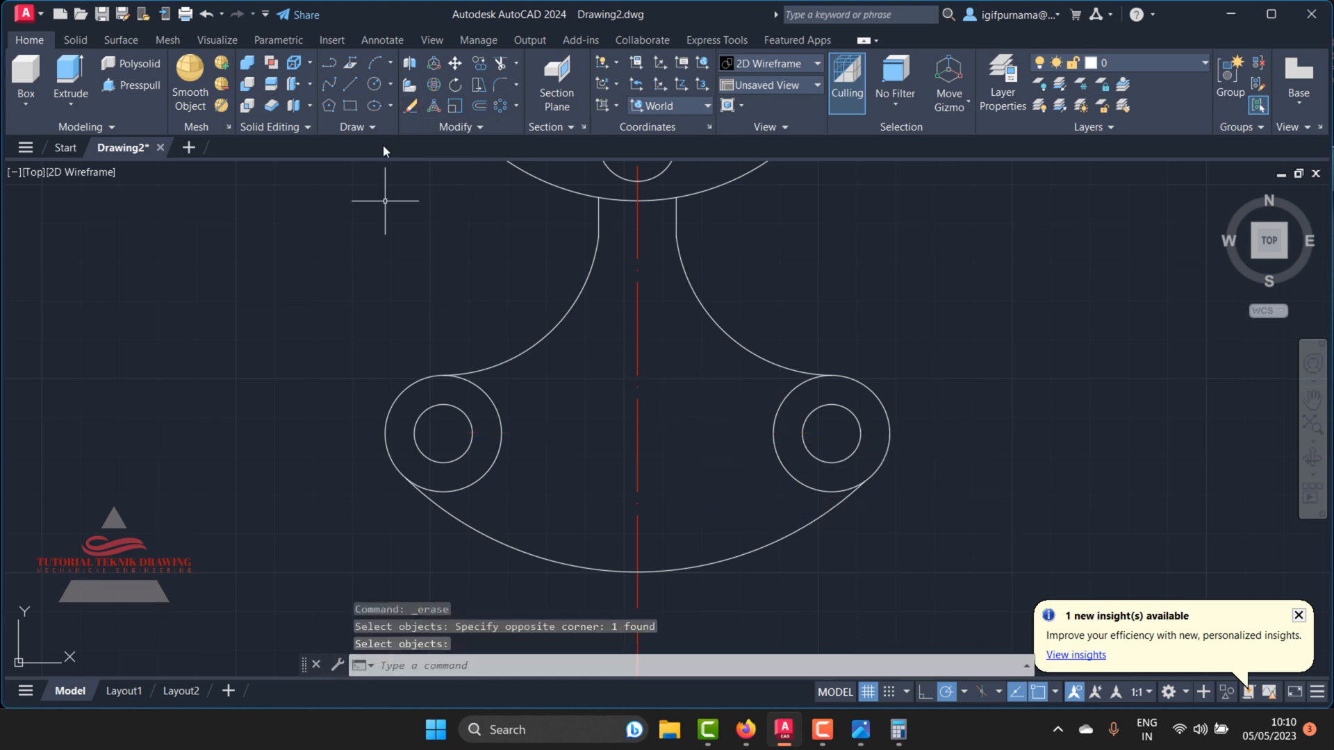
Step: Make Layer1 current and draw a horizontal centreline through both lug centres, extending beyond each lug
click(1119, 63)
click(1123, 134)
click(349, 84)
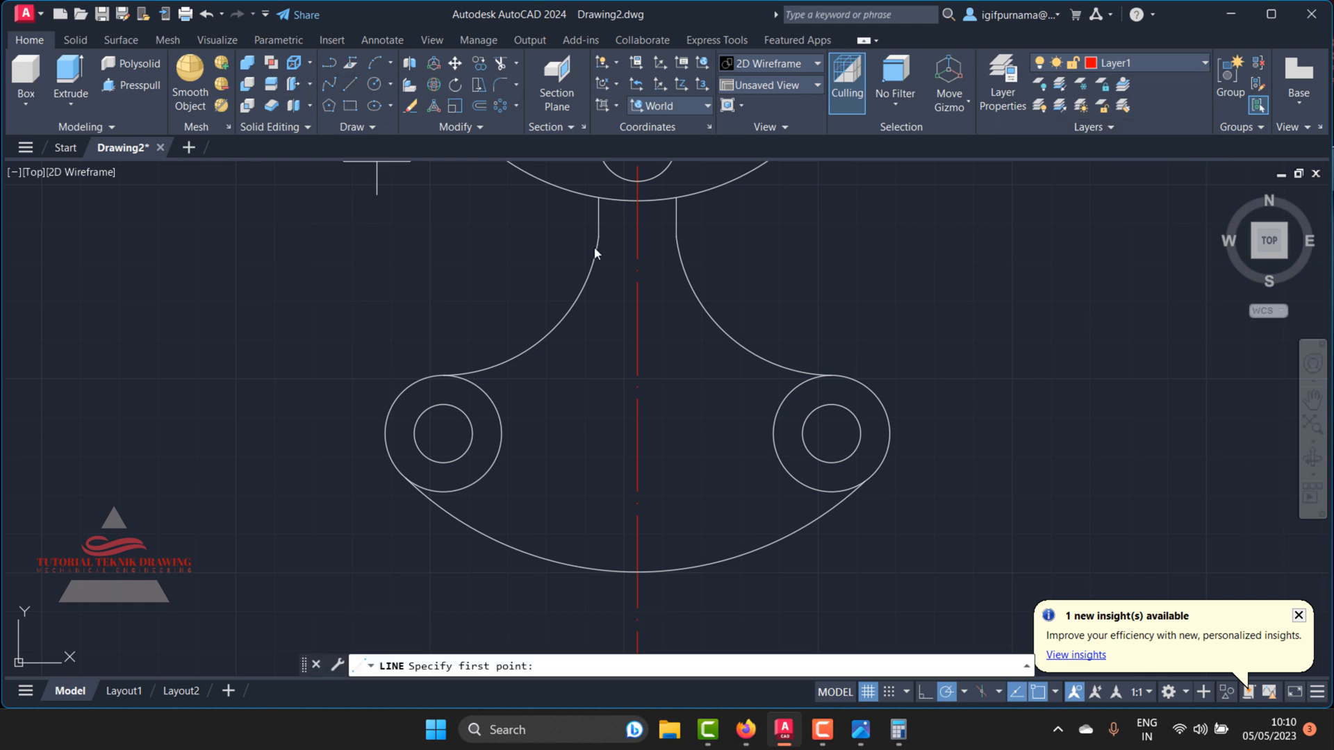
scroll(682, 328, down, 2)
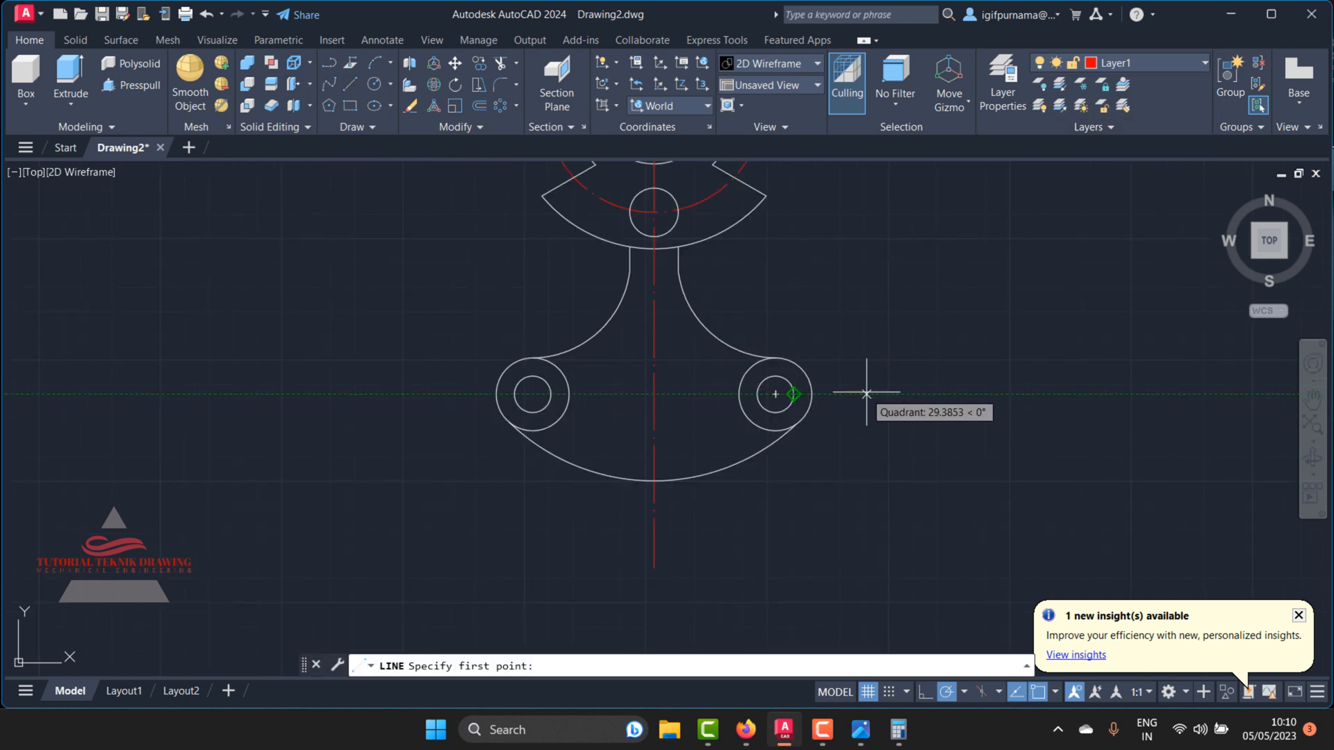
click(866, 394)
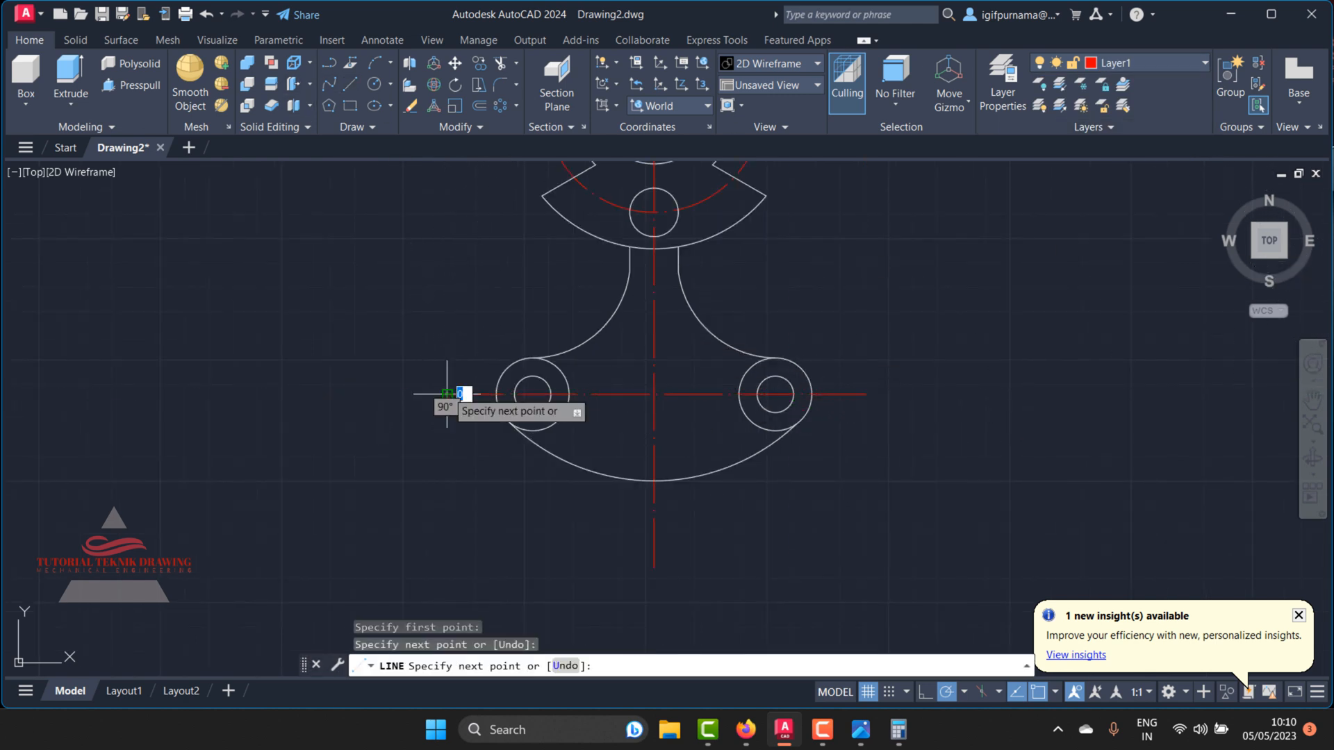
click(447, 394)
key(Return)
Step: Draw a vertical centreline through the left lug's centre, extending above and below the lug
click(351, 87)
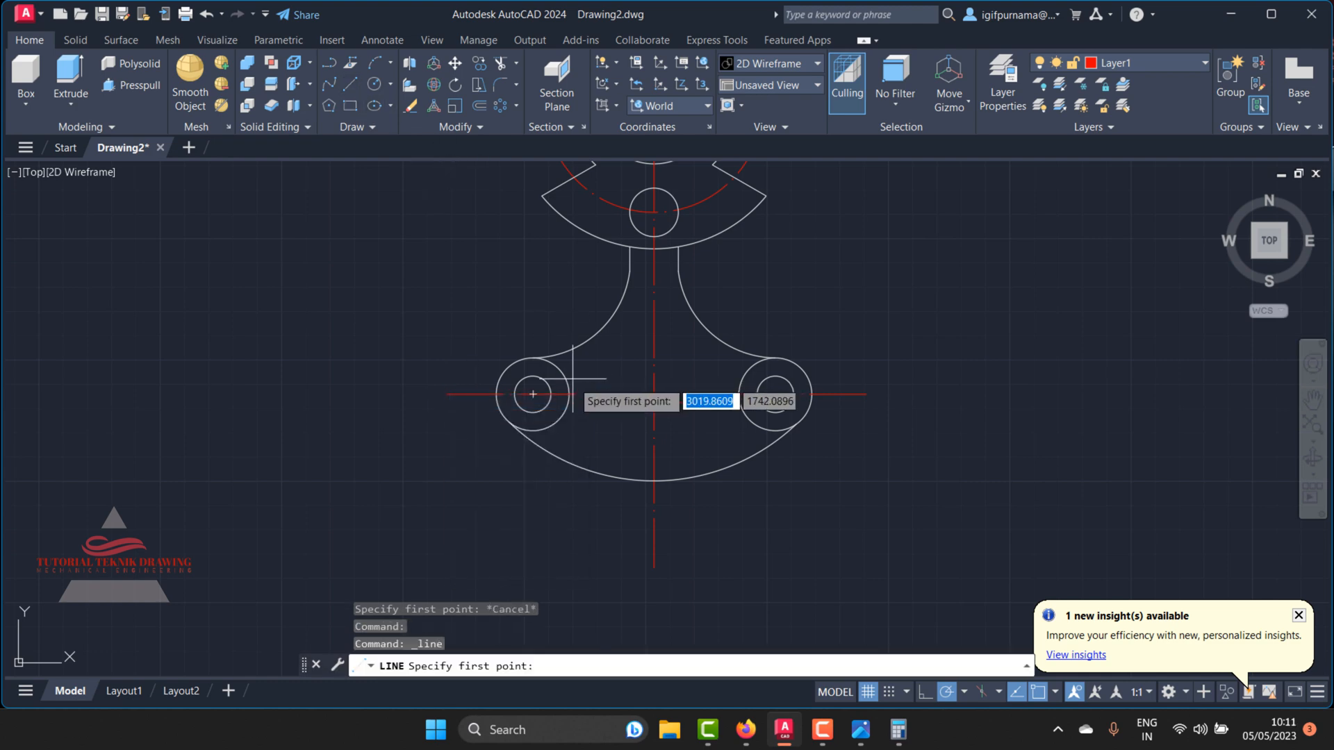
click(533, 393)
click(533, 314)
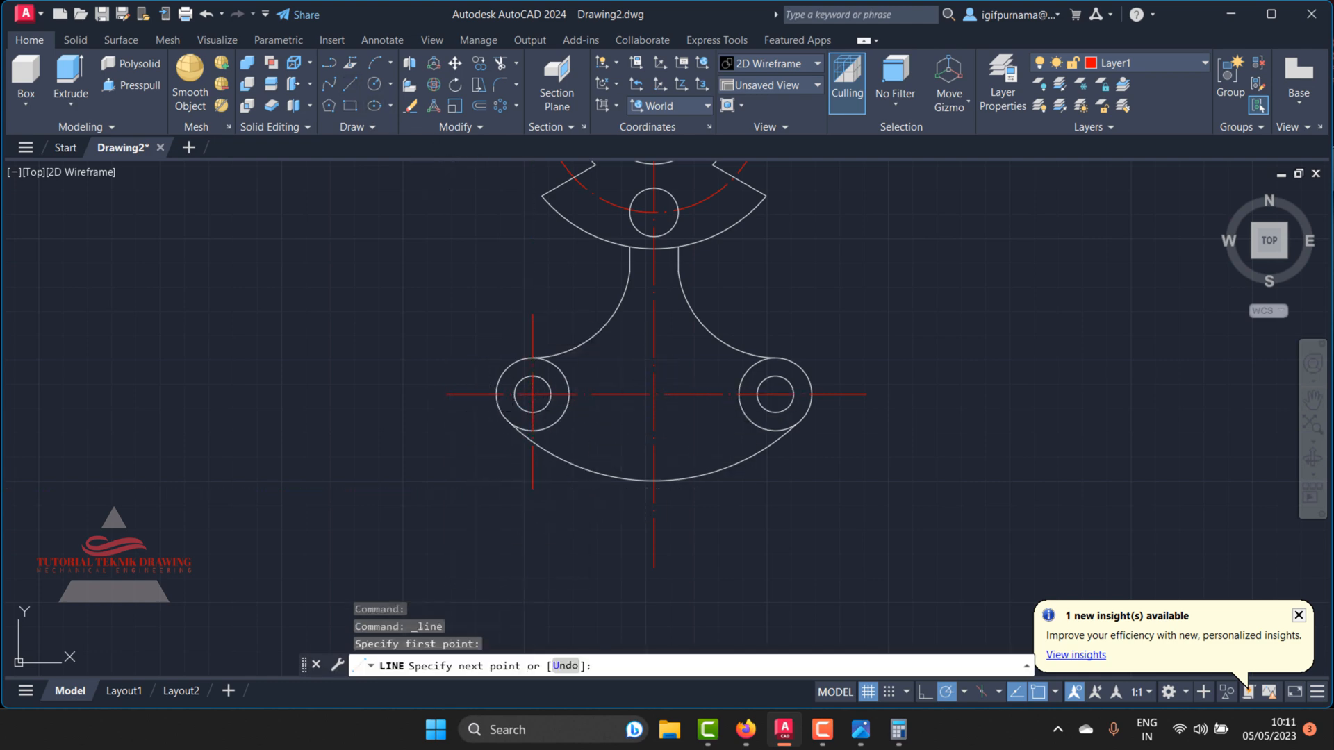
right_click(537, 322)
click(560, 325)
Step: Draw a vertical centreline through the right lug's centre, matching the extent of the left lug's centreline
click(348, 90)
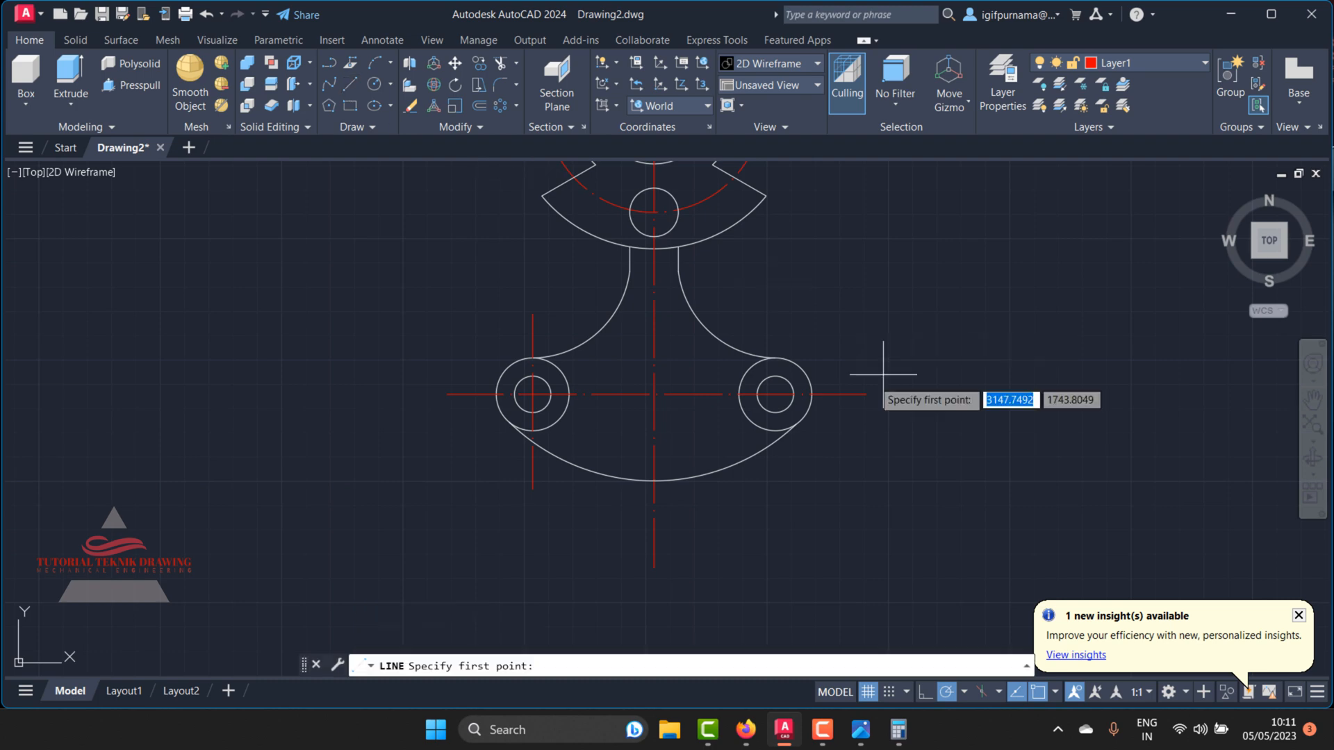
click(775, 318)
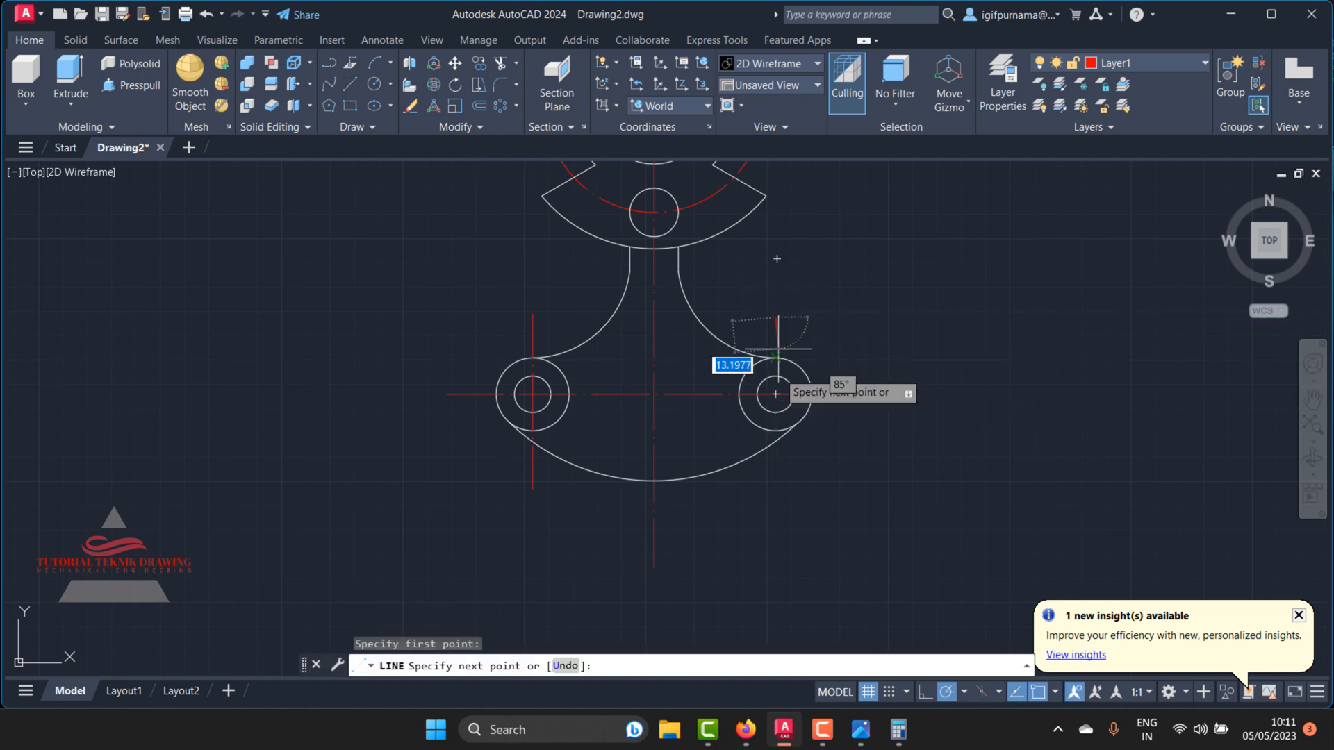
click(776, 488)
right_click(785, 493)
click(820, 501)
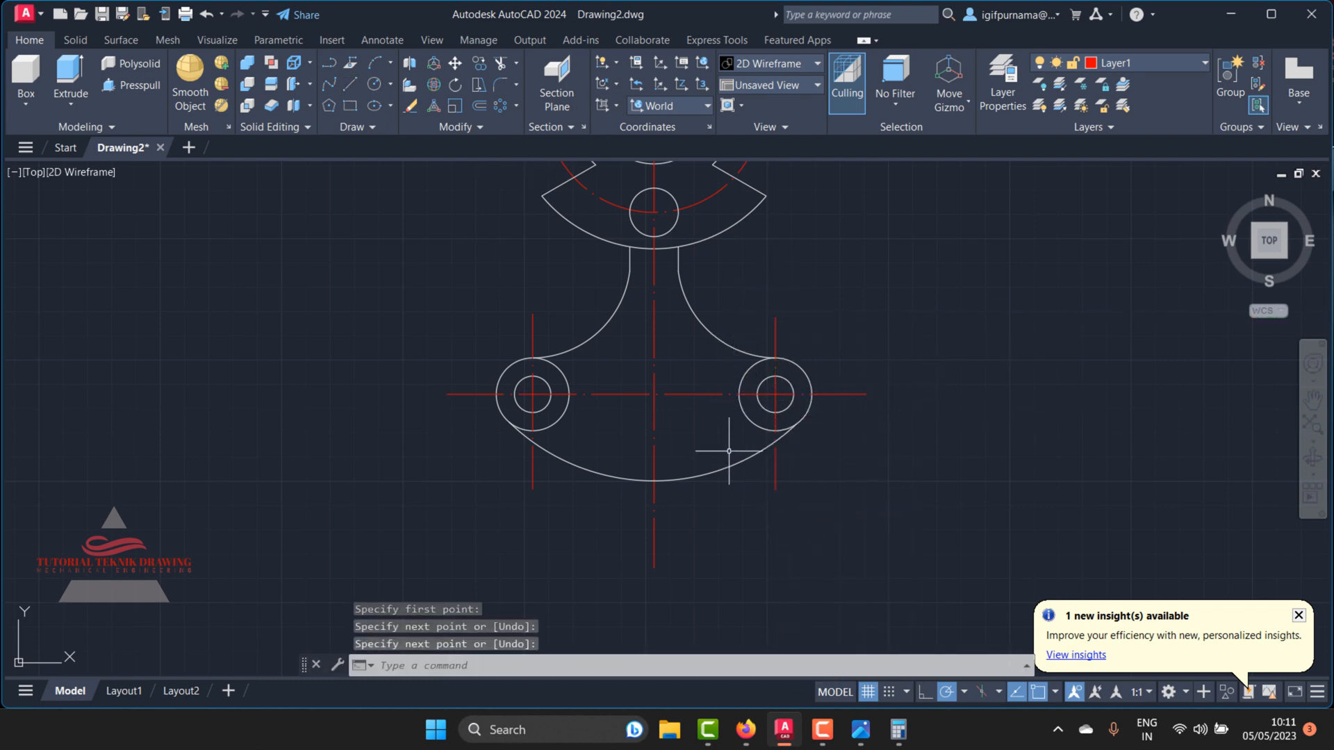
Step: Inspect the finished outline and centrelines, and compare the part with the reference image and its dimensions
scroll(729, 452, down, 2)
scroll(775, 283, up, 2)
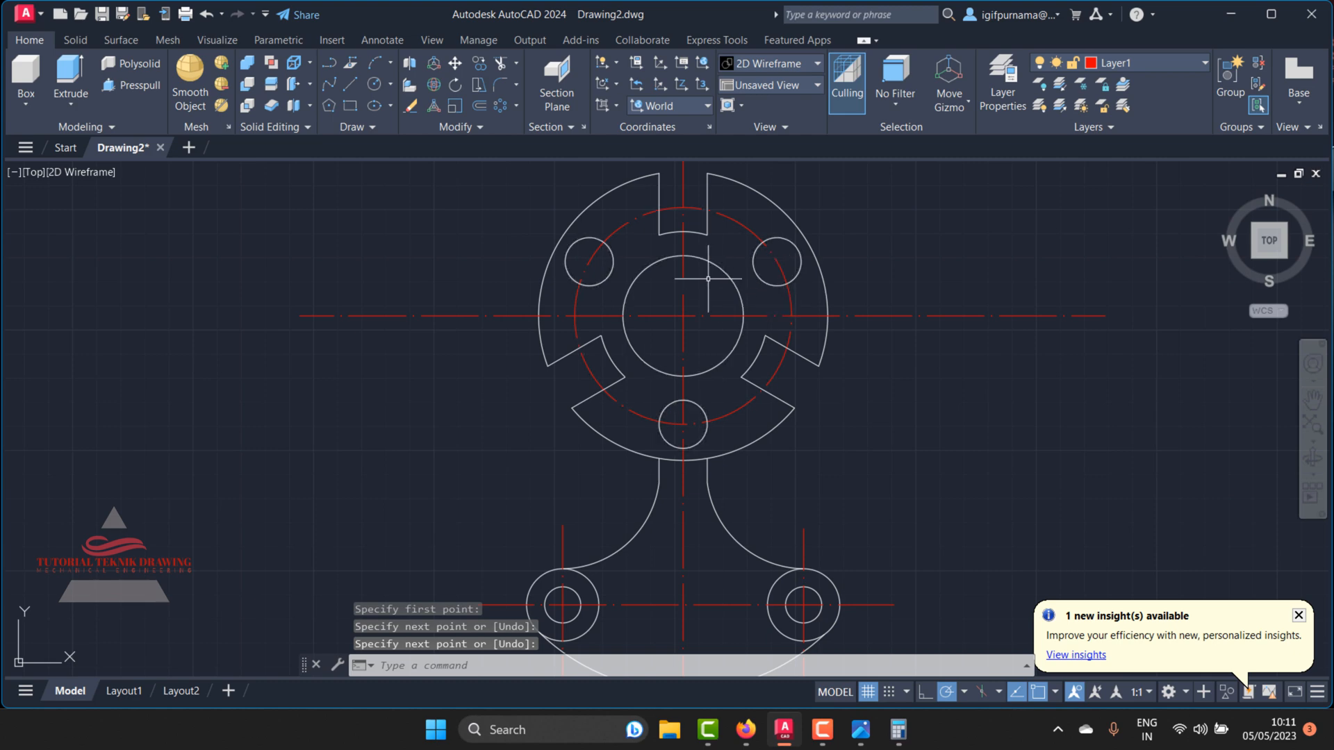
scroll(694, 285, up, 1)
scroll(625, 299, down, 1)
scroll(601, 408, down, 3)
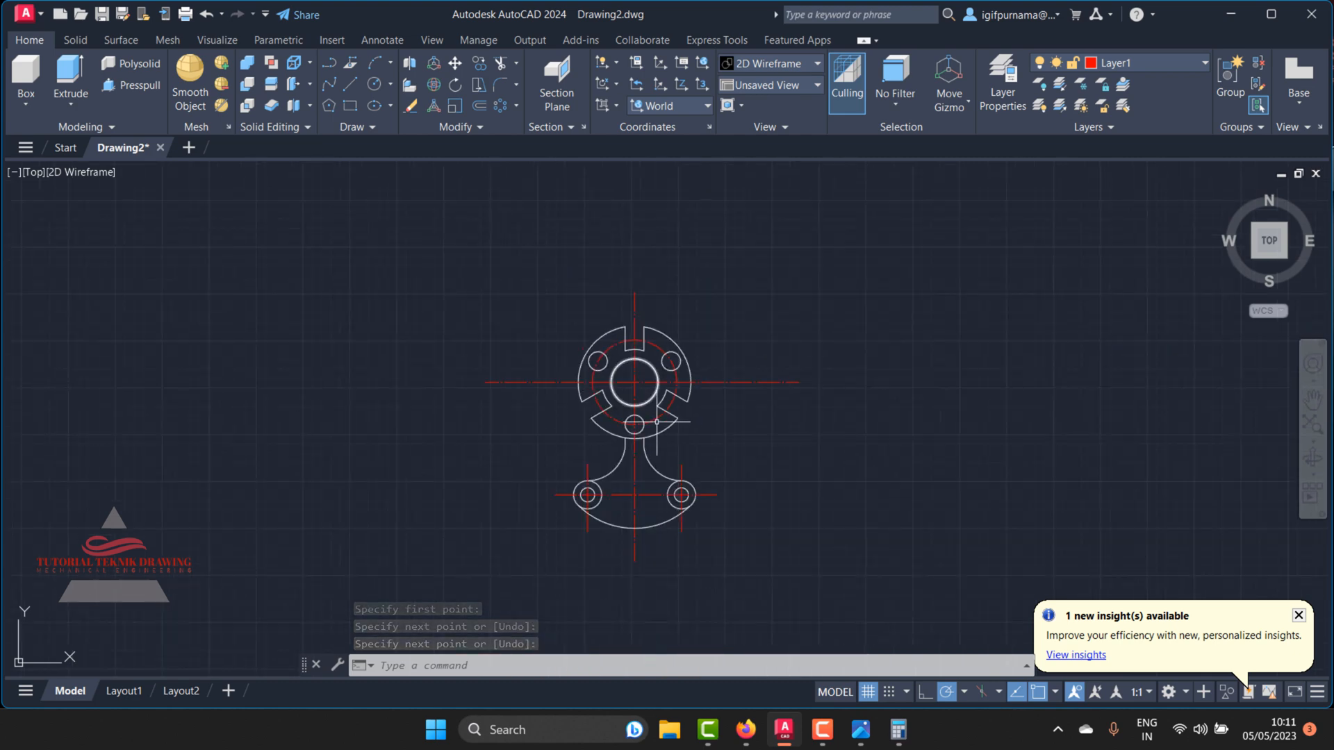
scroll(625, 486, up, 2)
scroll(632, 348, down, 2)
scroll(653, 361, up, 2)
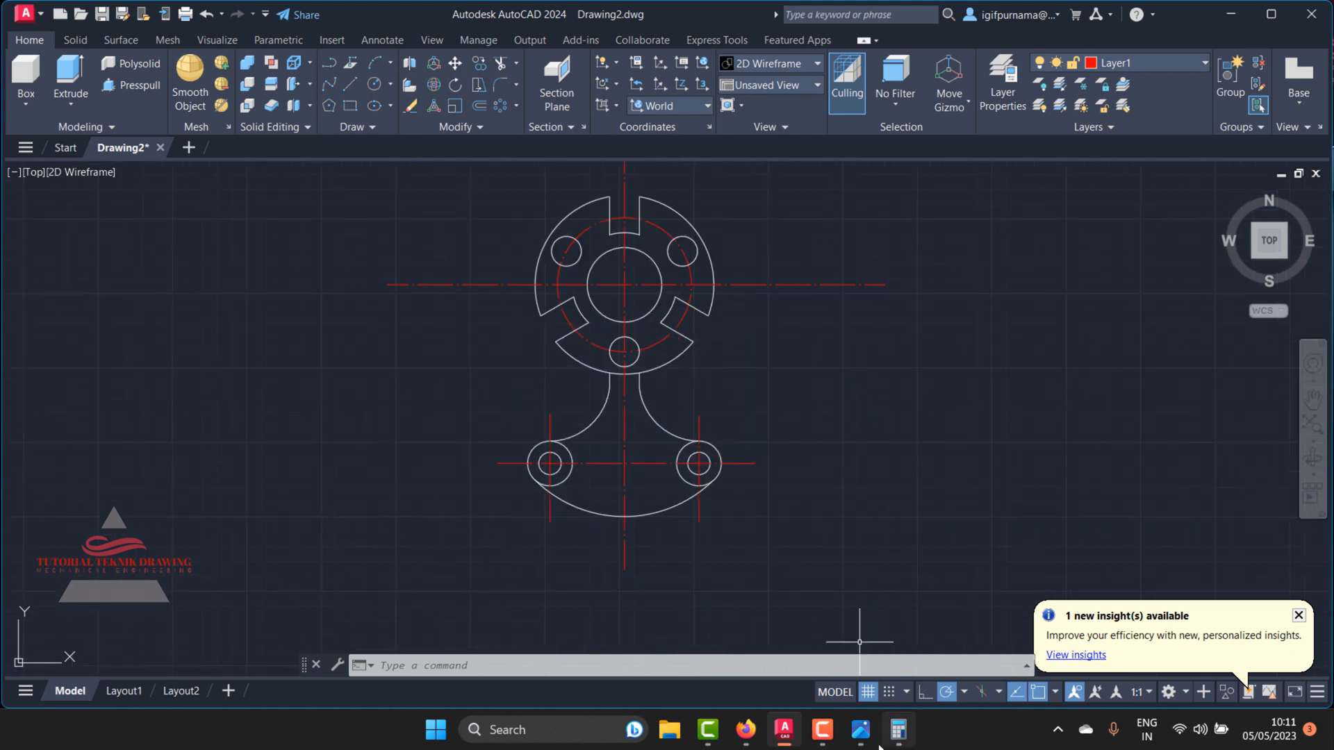
click(860, 729)
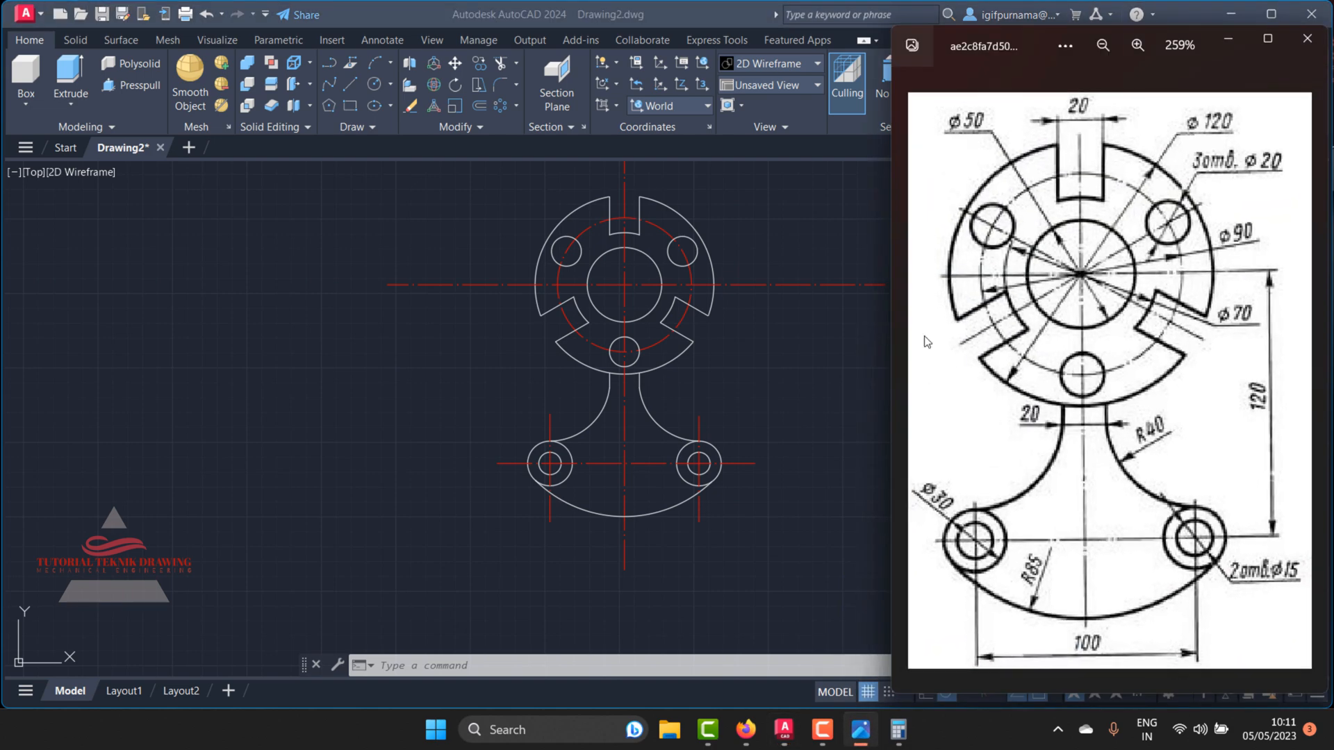
click(792, 262)
Step: Make Layer2 current and add a diameter dimension to the flange's outer arc, placing its text outside at the upper right
click(1115, 64)
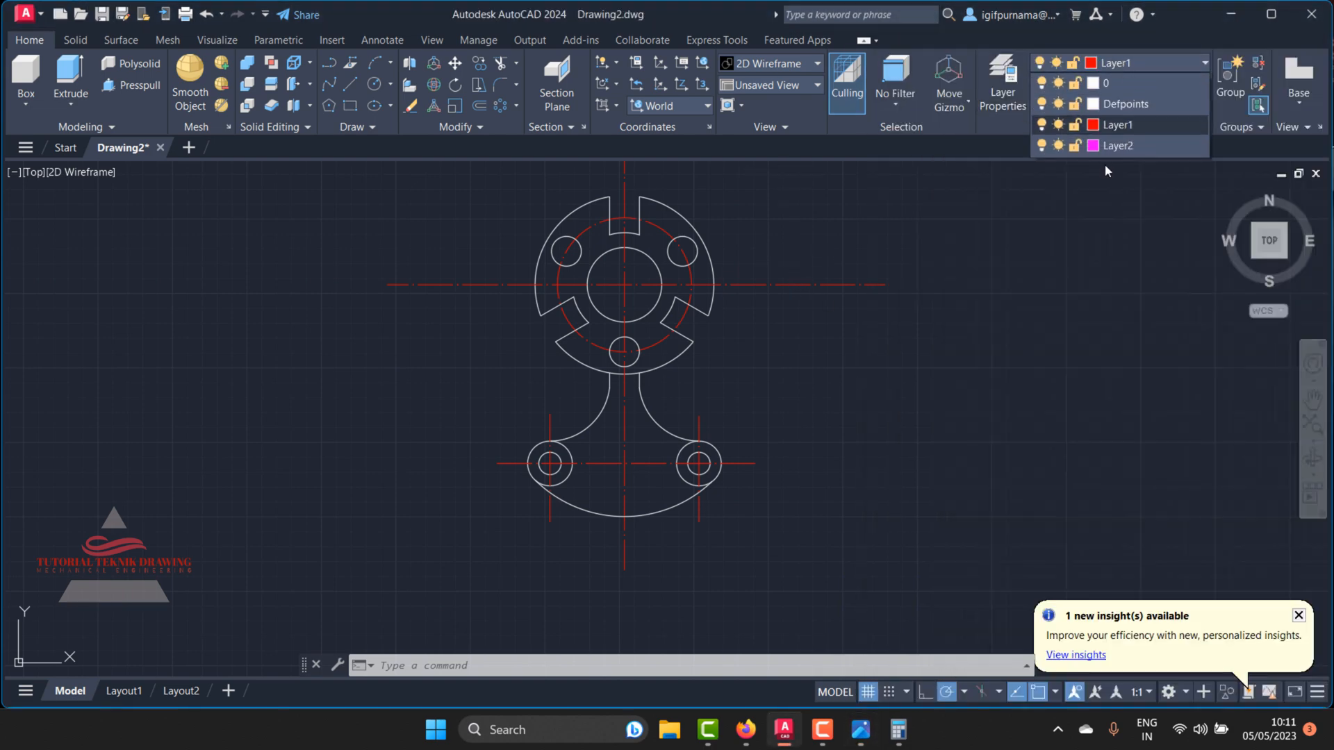
click(1120, 145)
scroll(615, 191, up, 4)
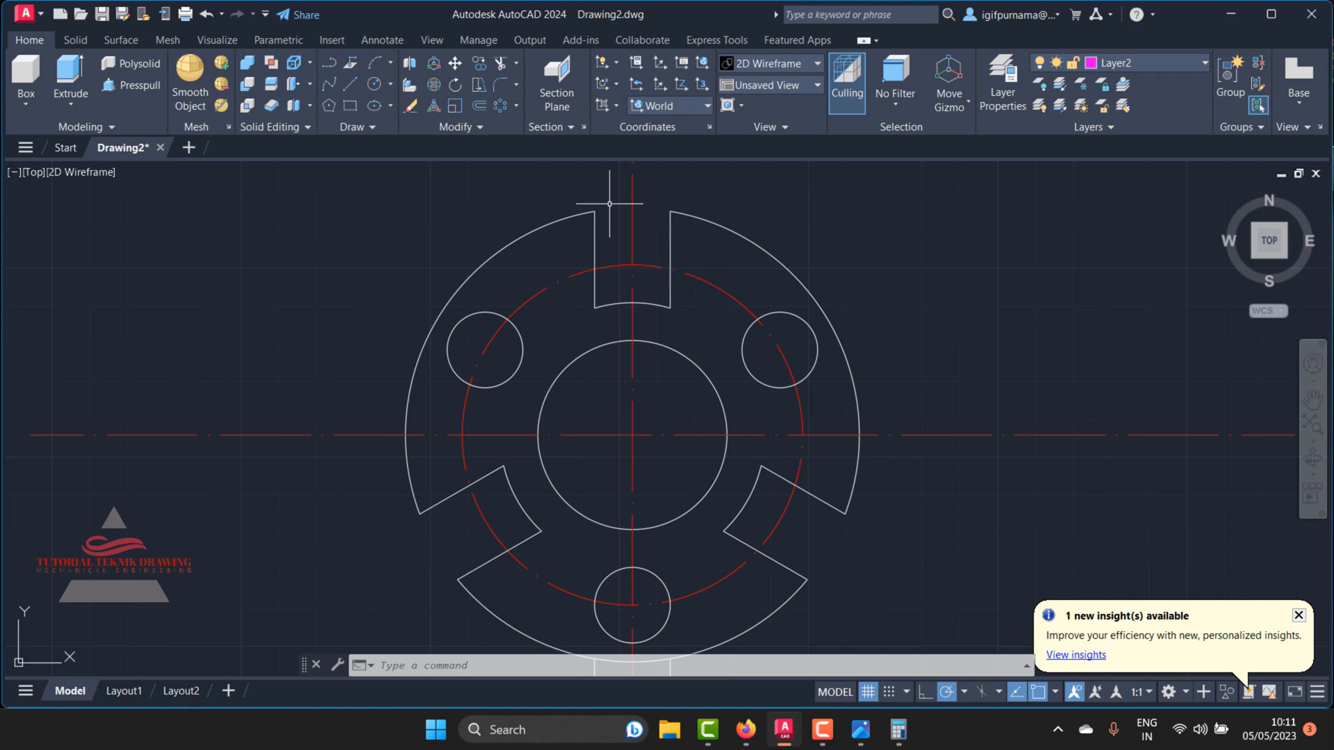
click(379, 41)
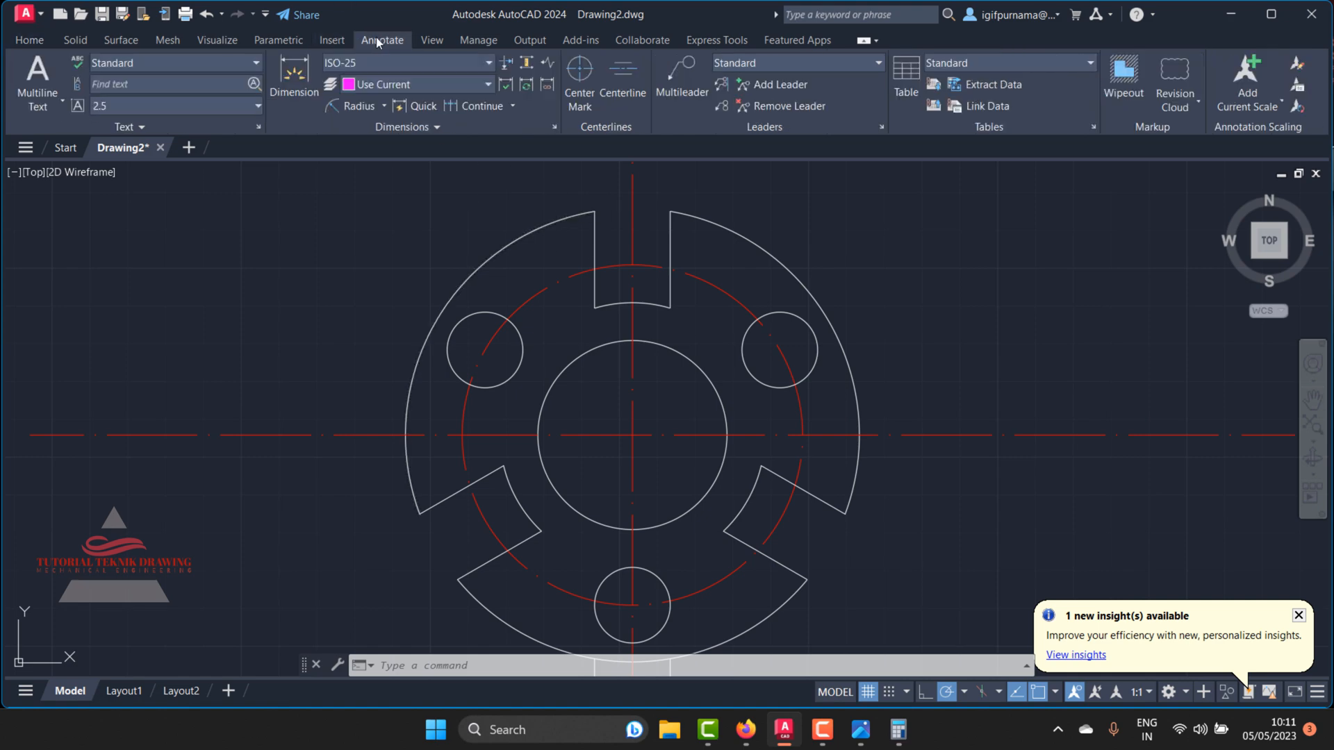
click(294, 77)
click(383, 107)
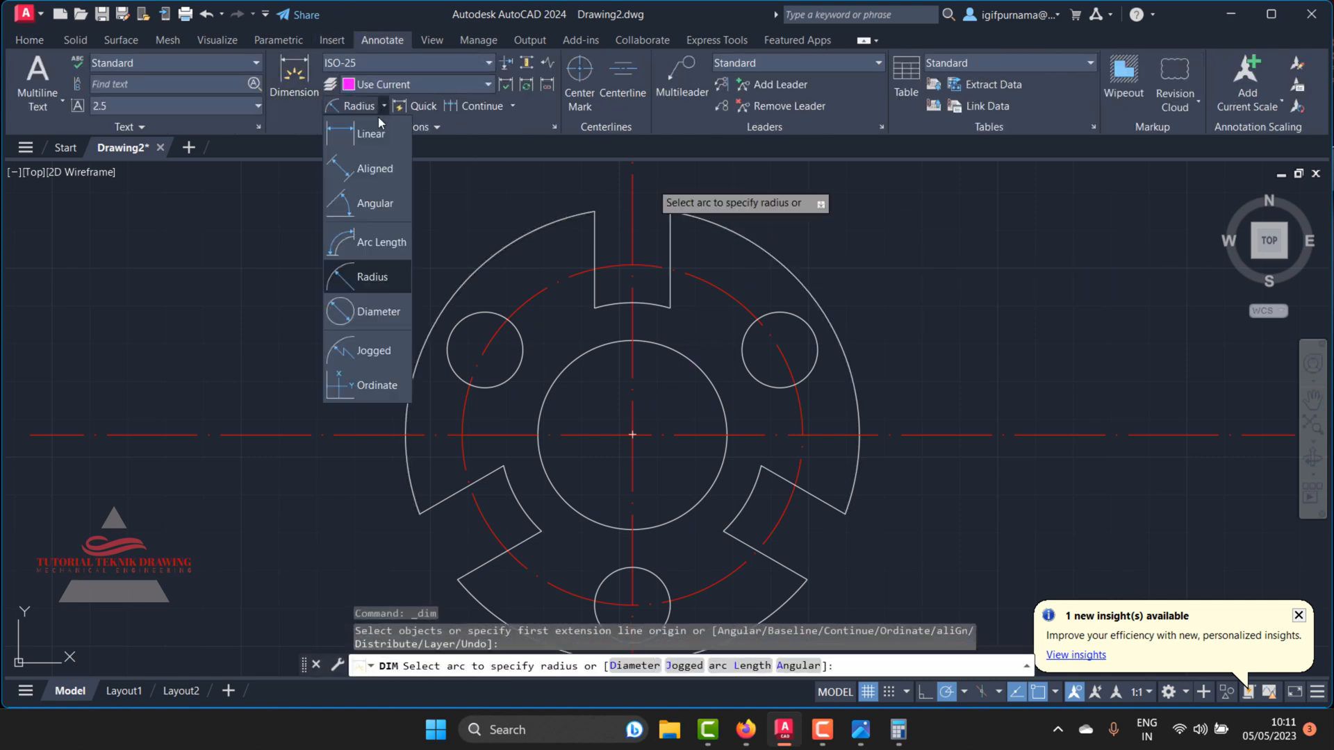
click(362, 313)
scroll(715, 286, down, 3)
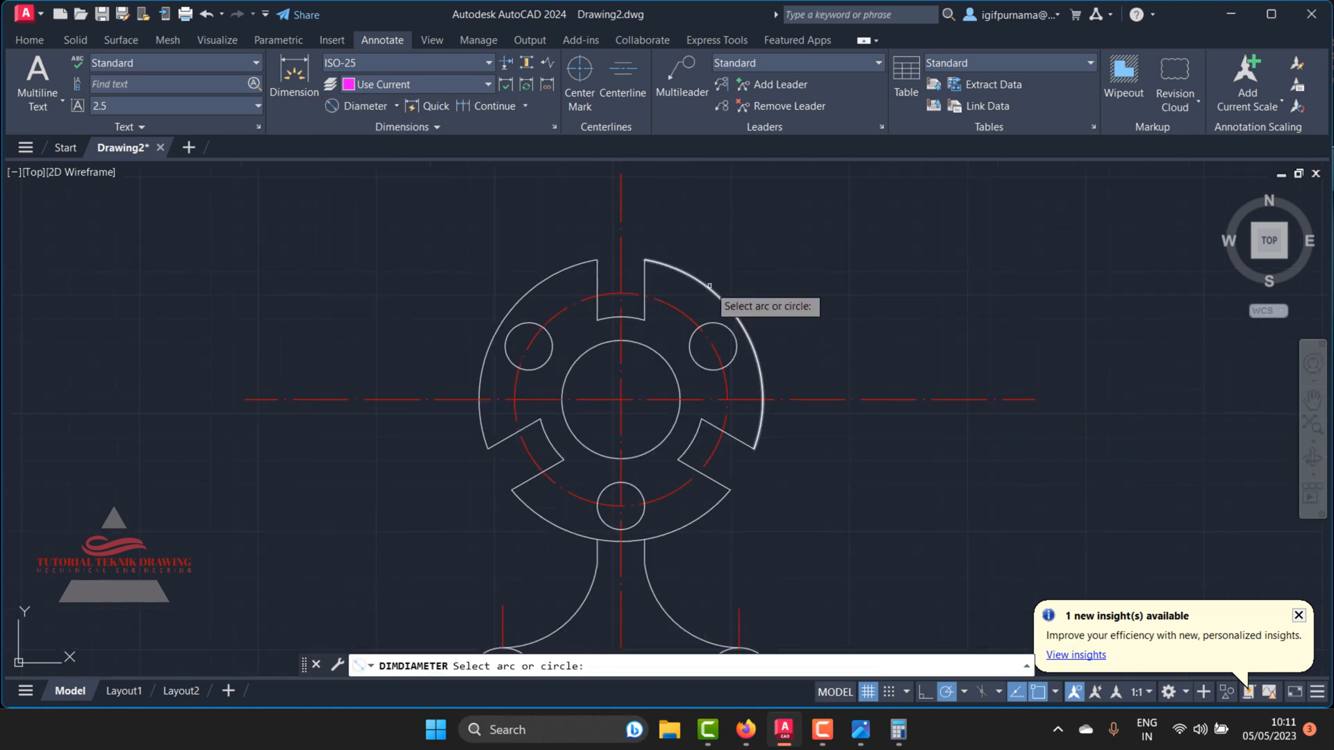
click(709, 285)
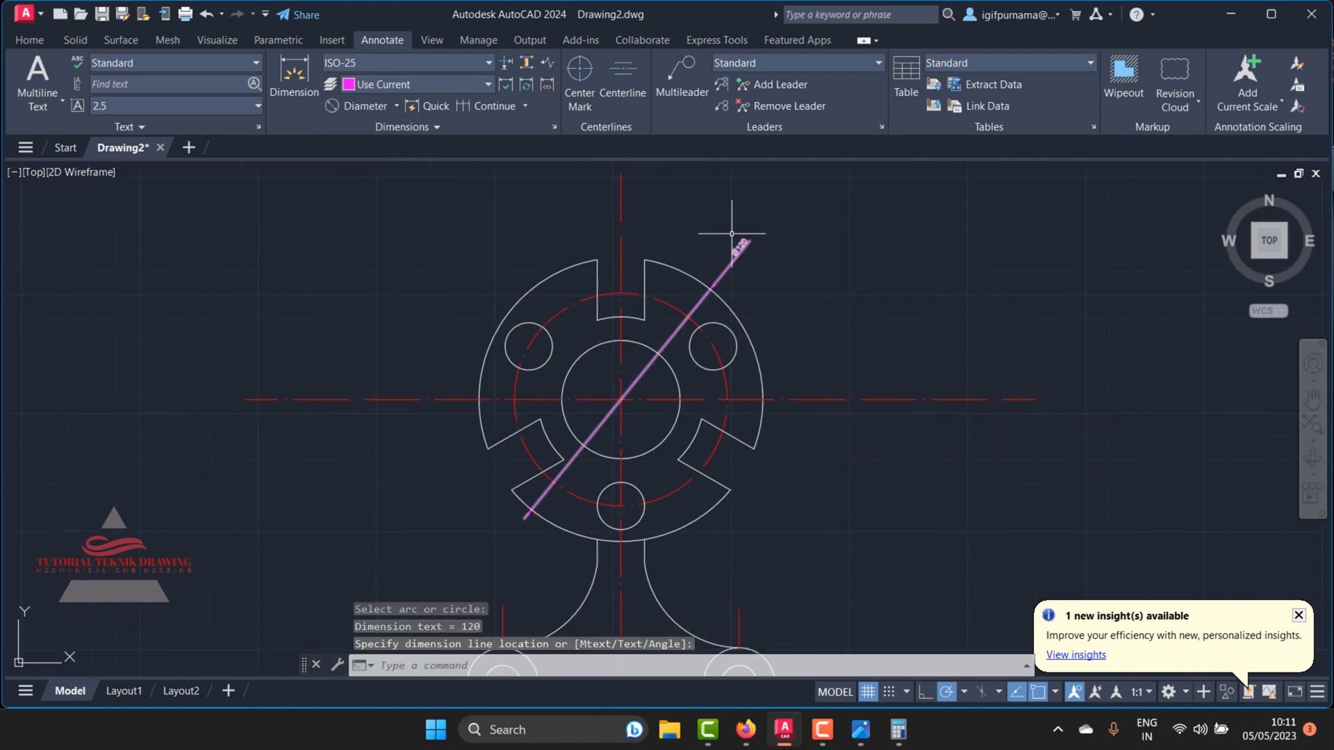
scroll(732, 234, up, 5)
scroll(731, 235, down, 5)
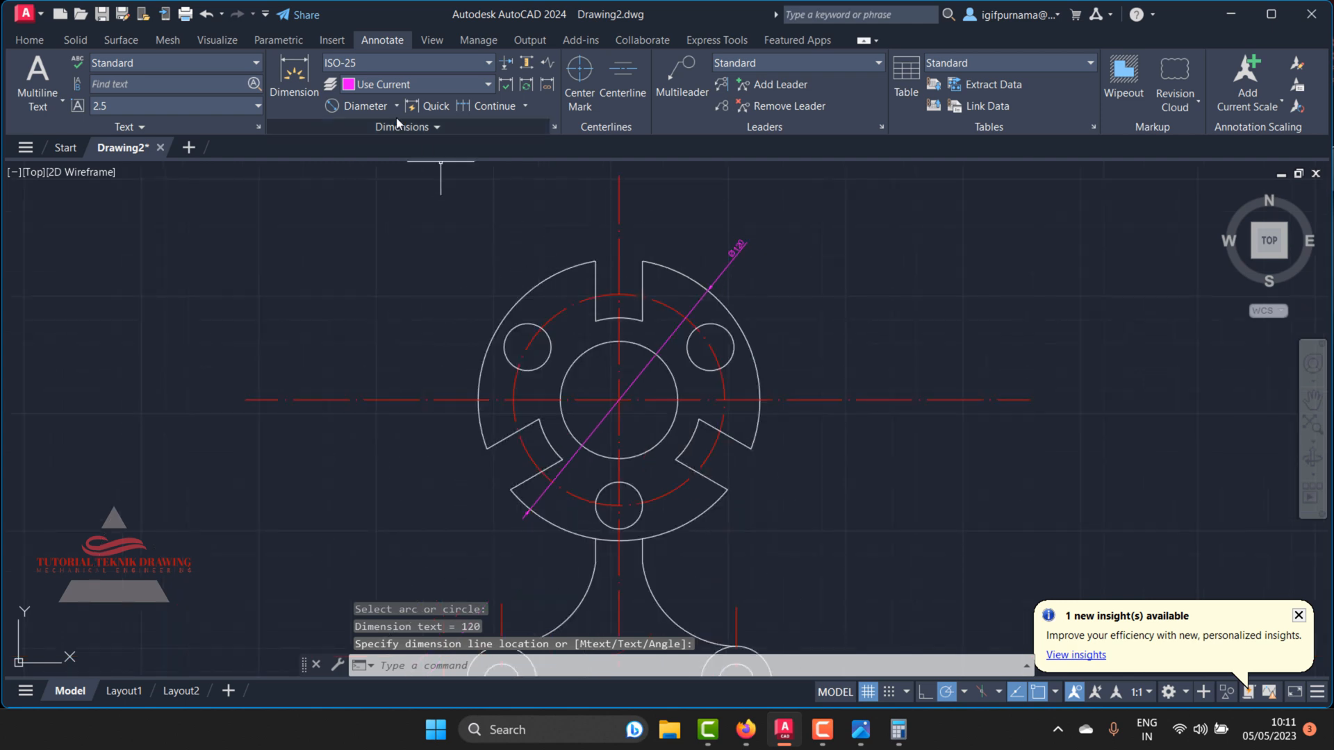
Step: Add a diameter dimension to the flange's upper-left bolt hole, placing its text outside the flange at the upper left
click(366, 106)
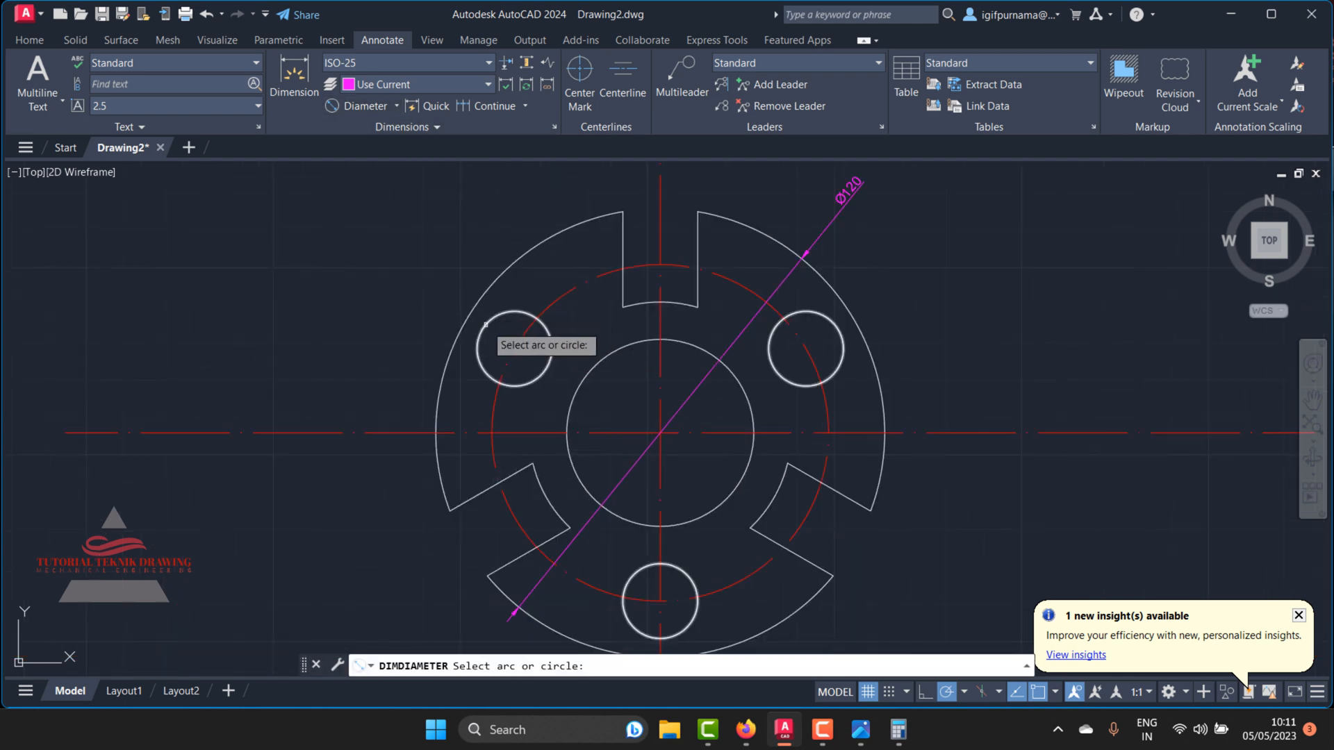
click(505, 346)
scroll(528, 347, up, 2)
click(430, 280)
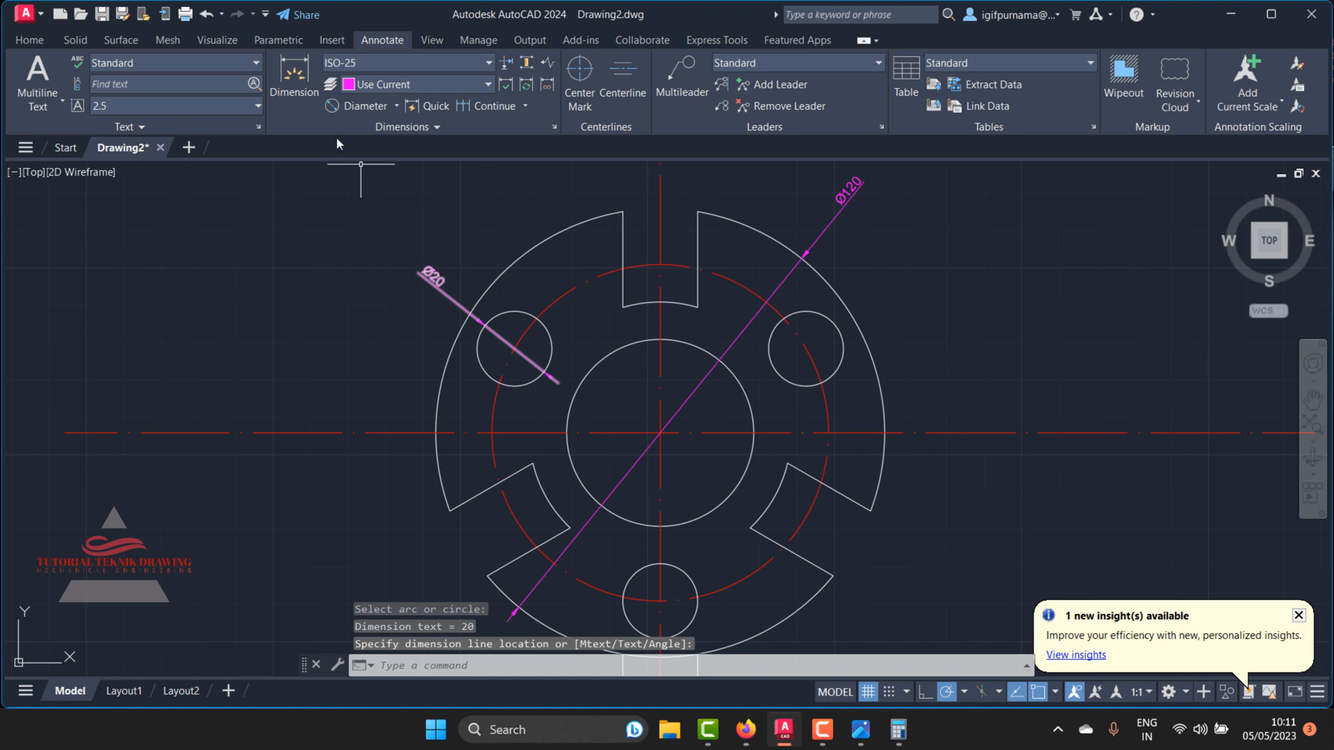
Step: Add a diameter dimension to the arc at the base of the flange's top slot, placing its text inward beside the slot
click(366, 106)
scroll(542, 196, up, 1)
scroll(548, 201, down, 1)
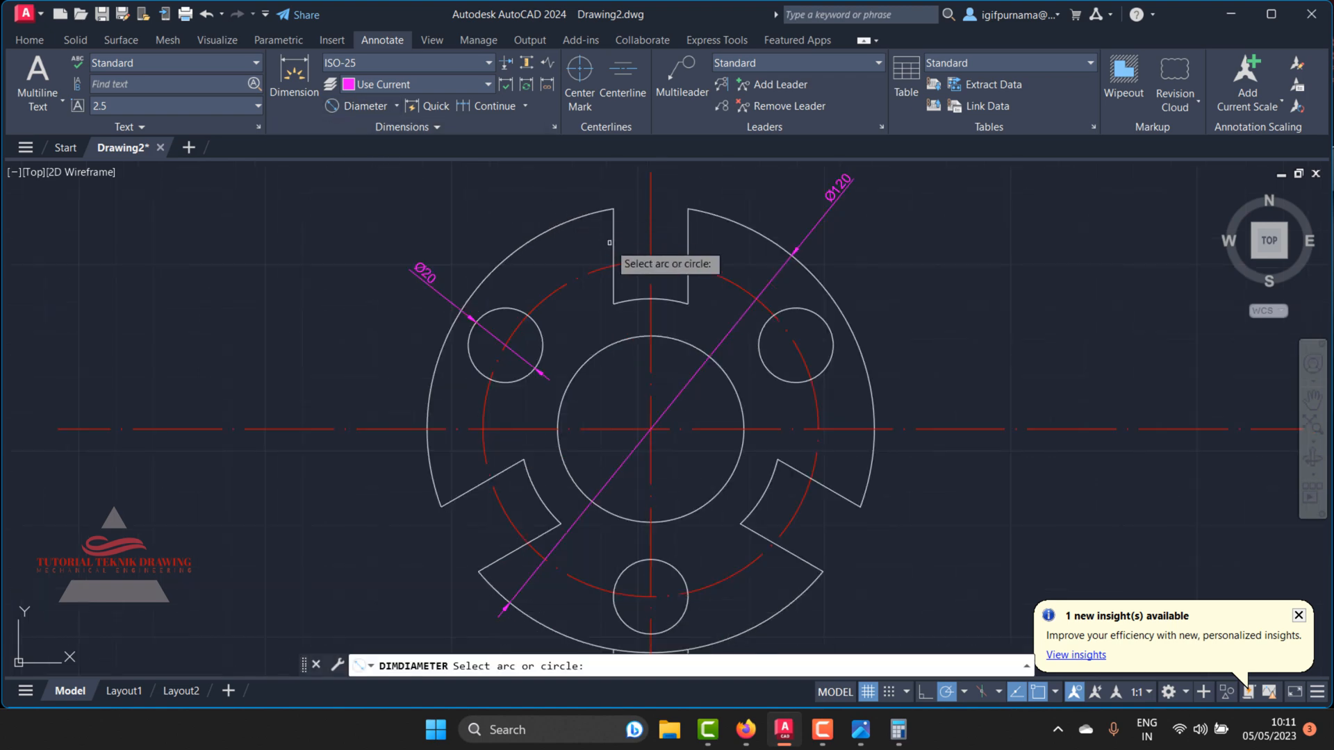
click(627, 301)
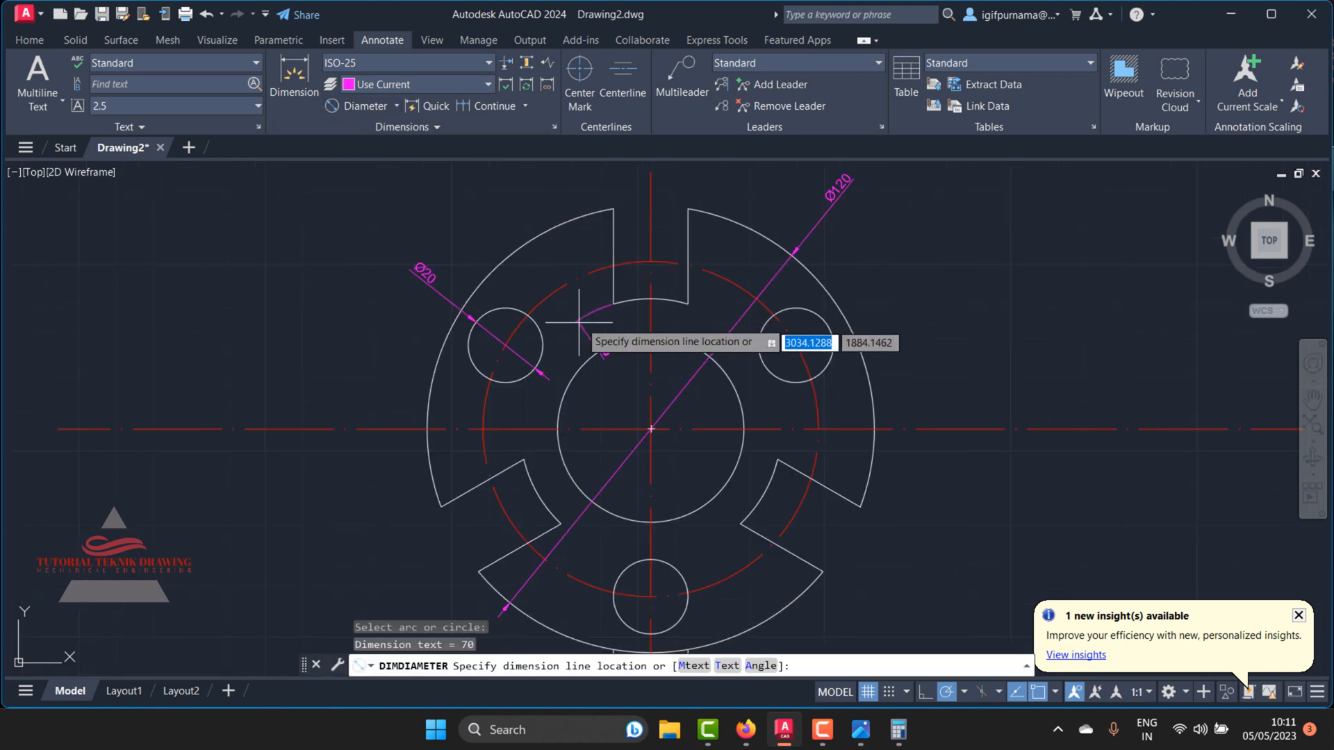
click(605, 344)
scroll(592, 301, up, 3)
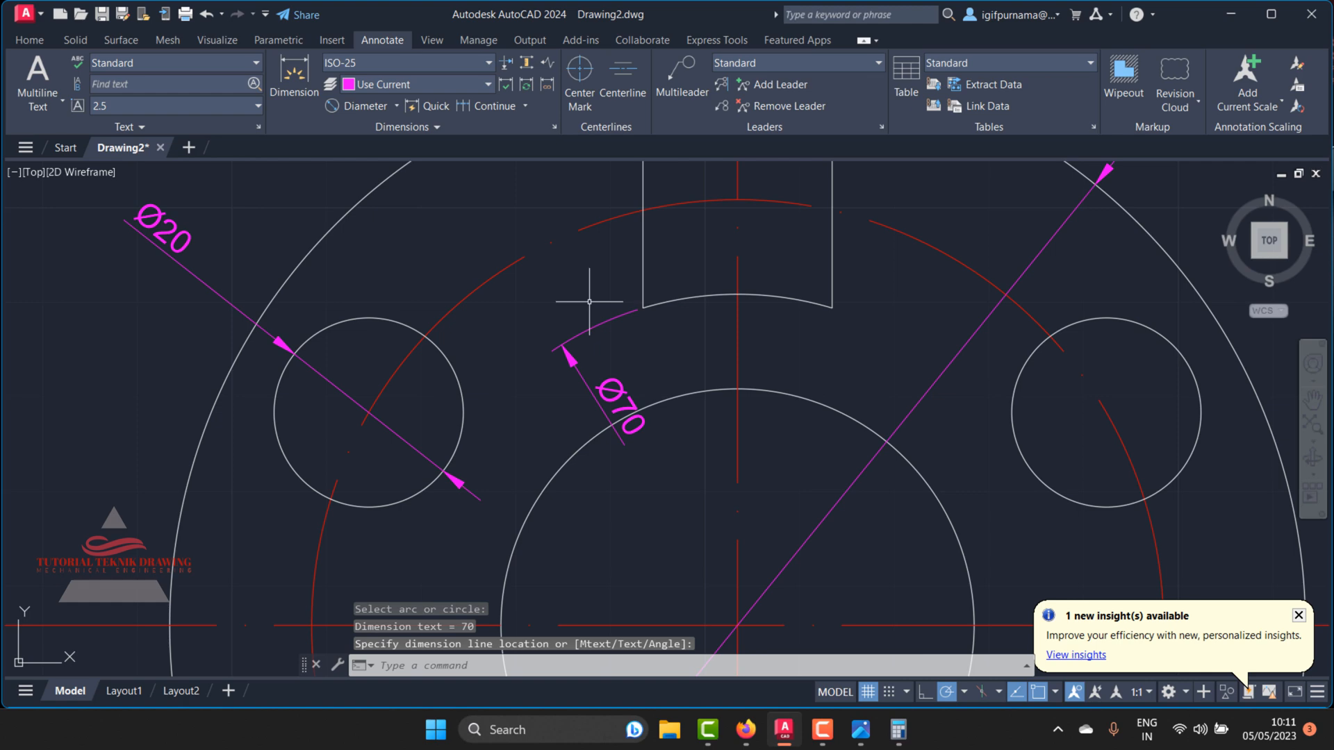
Step: Consult the reference image and add a diameter dimension to the flange's central bore, placing its text just left of the bore
click(861, 731)
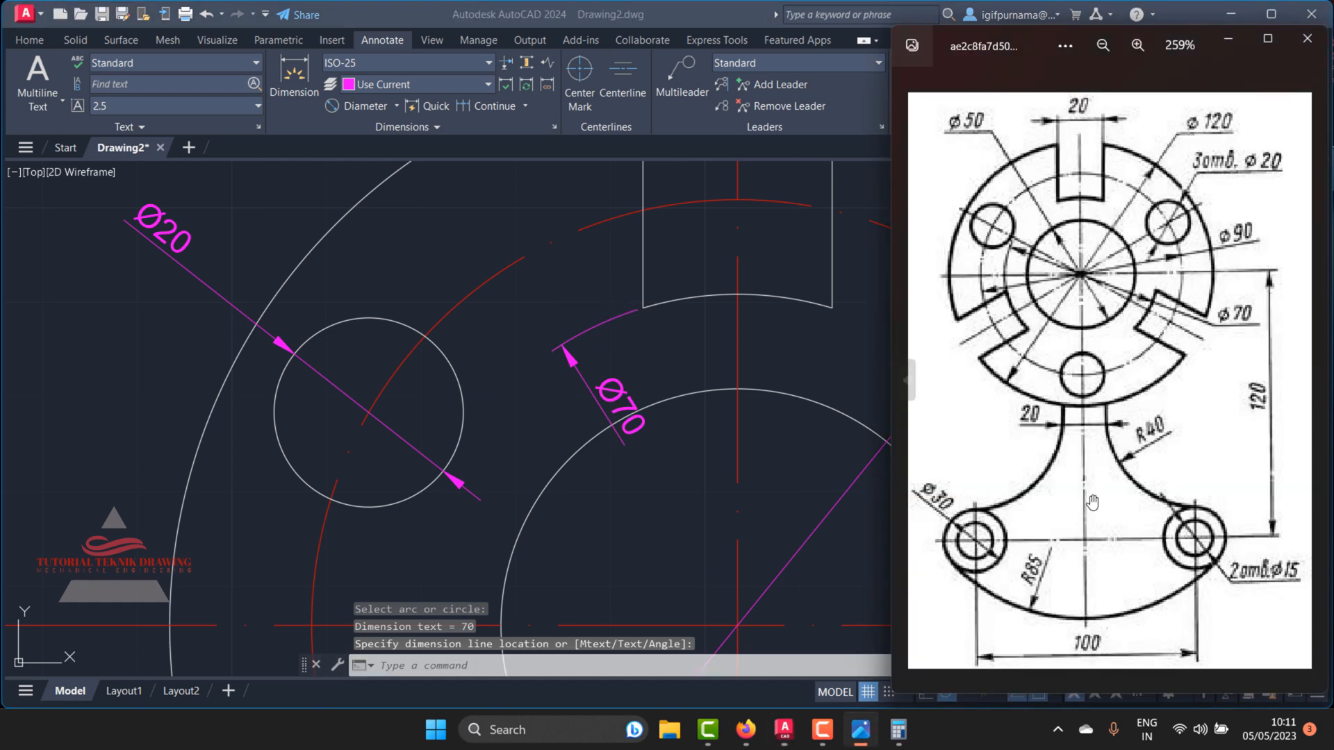
click(548, 323)
scroll(549, 306, down, 4)
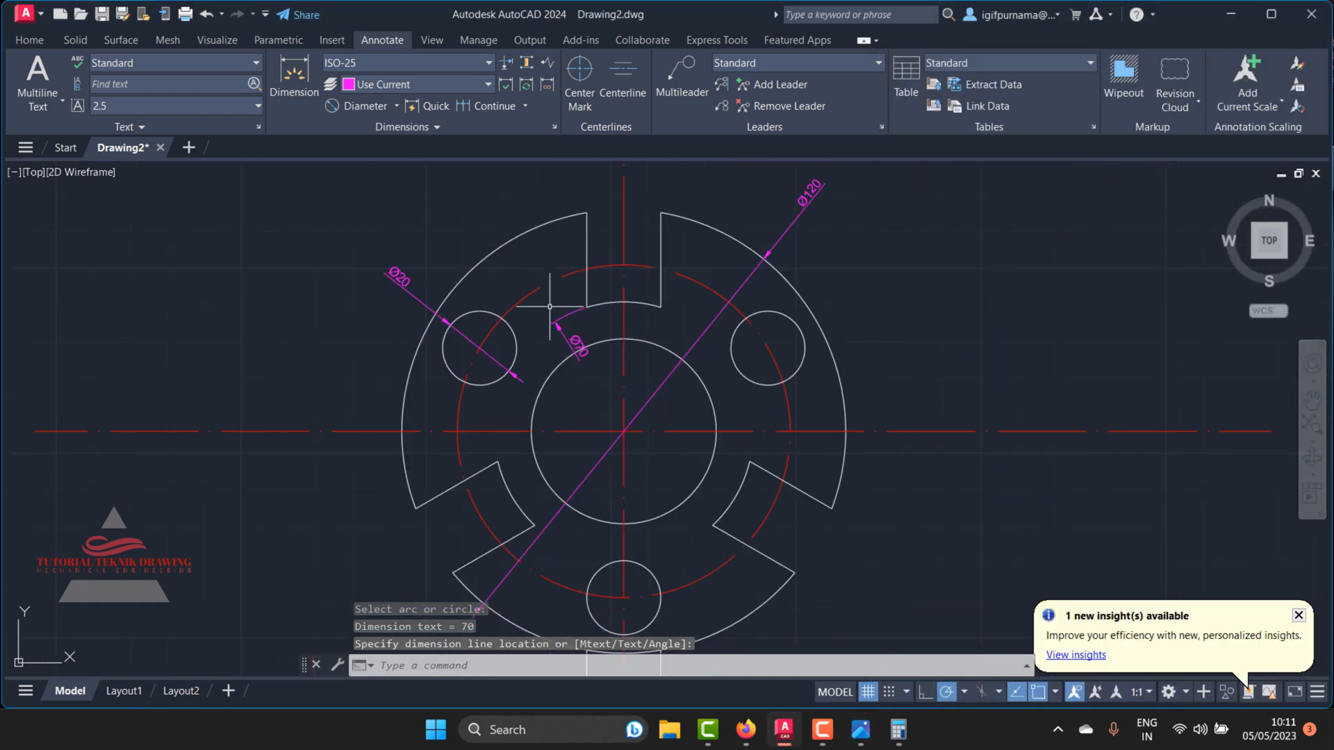
click(362, 108)
scroll(626, 479, down, 2)
scroll(566, 462, up, 2)
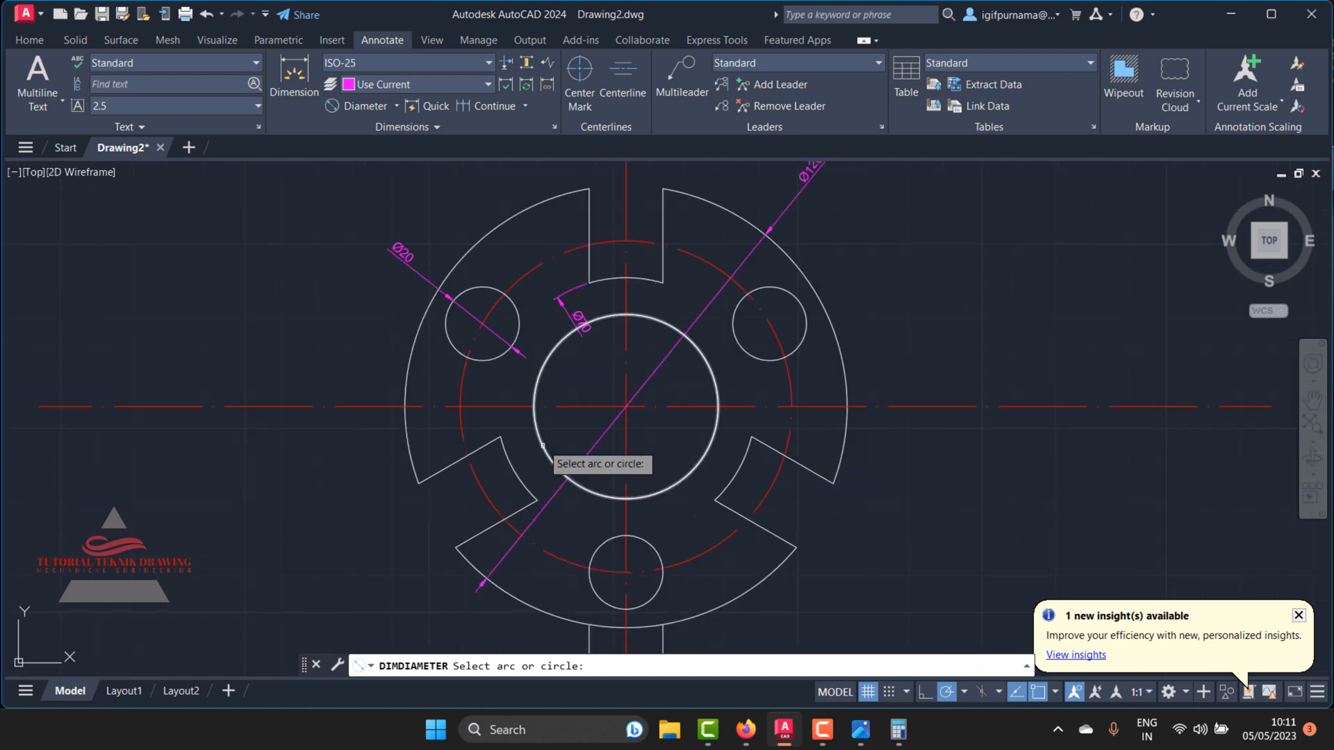
click(540, 391)
click(517, 393)
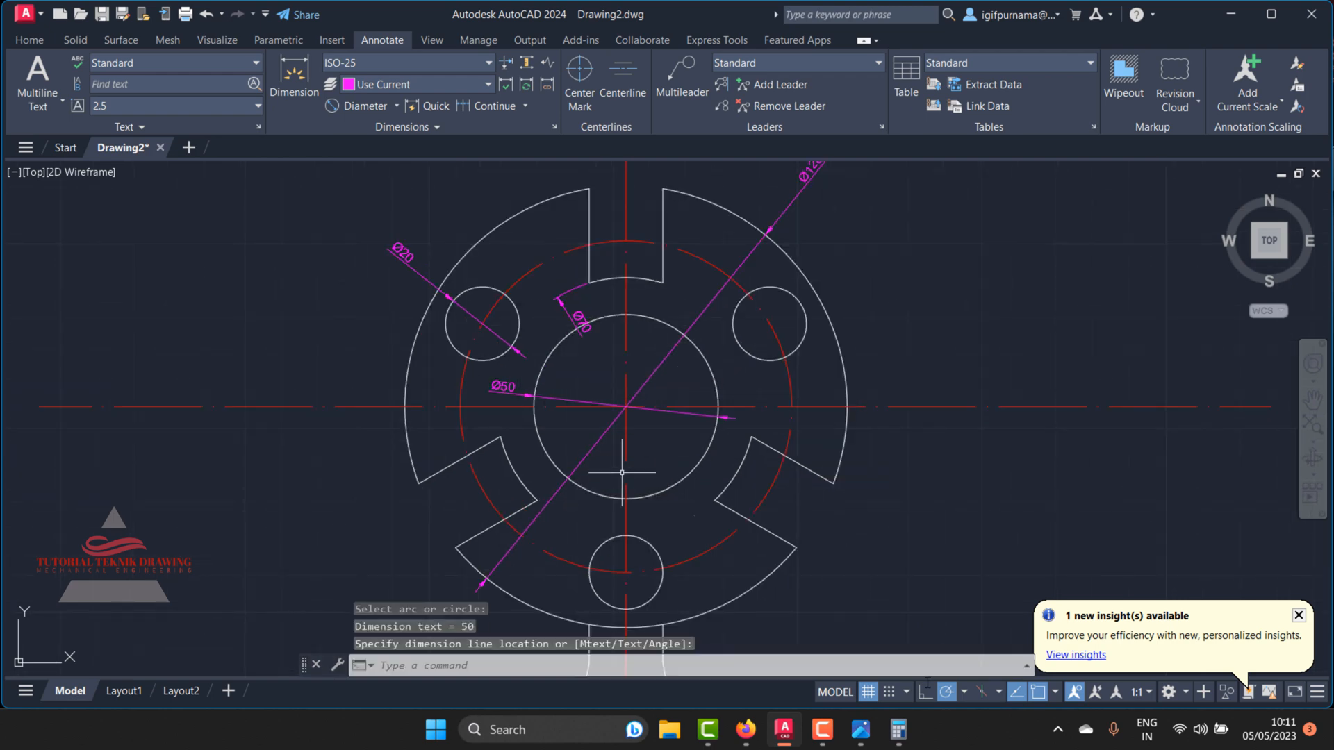
Step: Check the reference image again and dimension the top slot's width between its outer corners, placing the dimension line above the slot
click(873, 734)
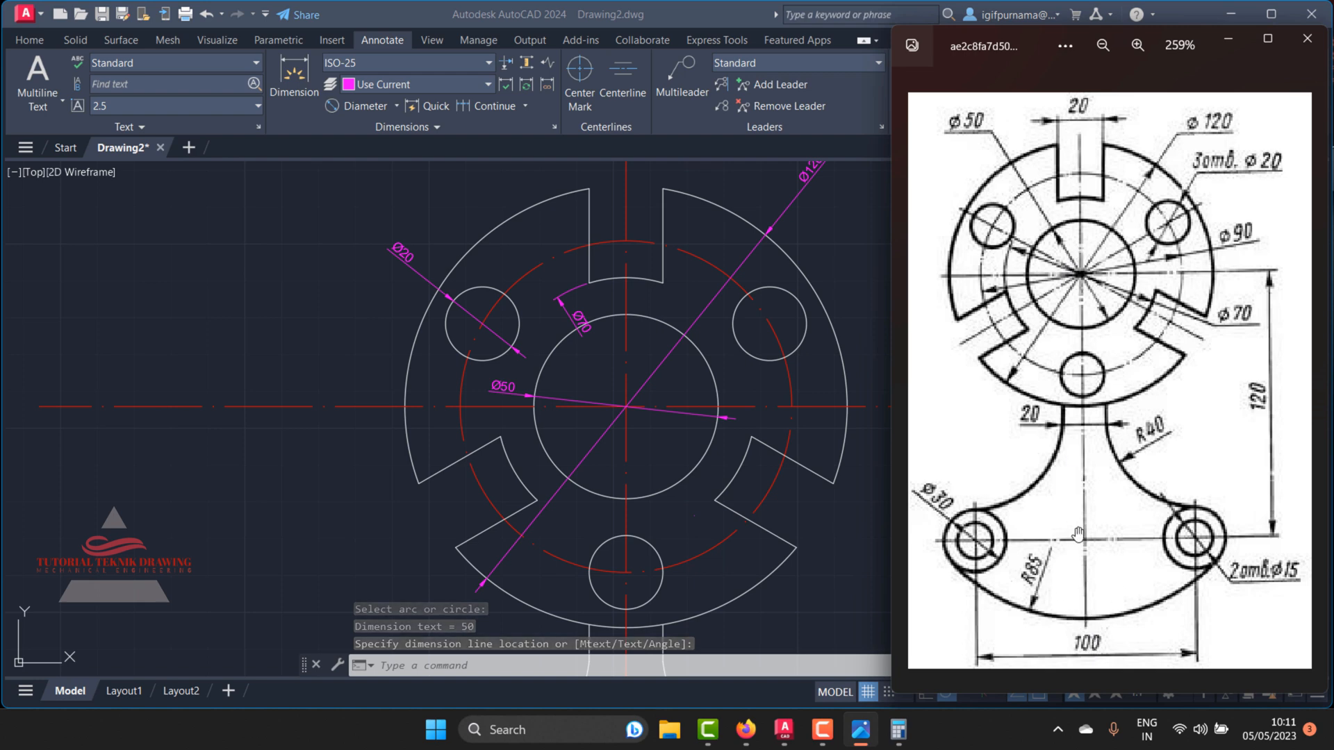
click(686, 336)
scroll(610, 352, down, 2)
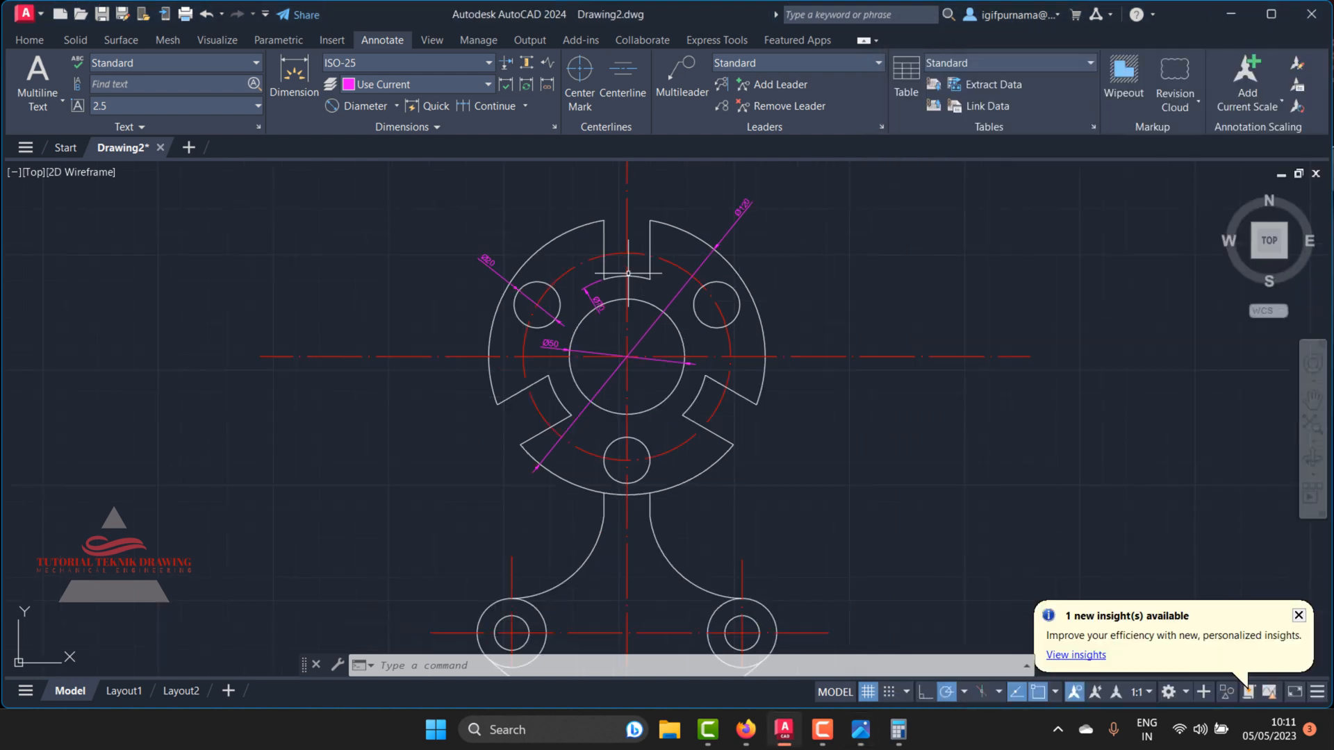
scroll(605, 361, up, 2)
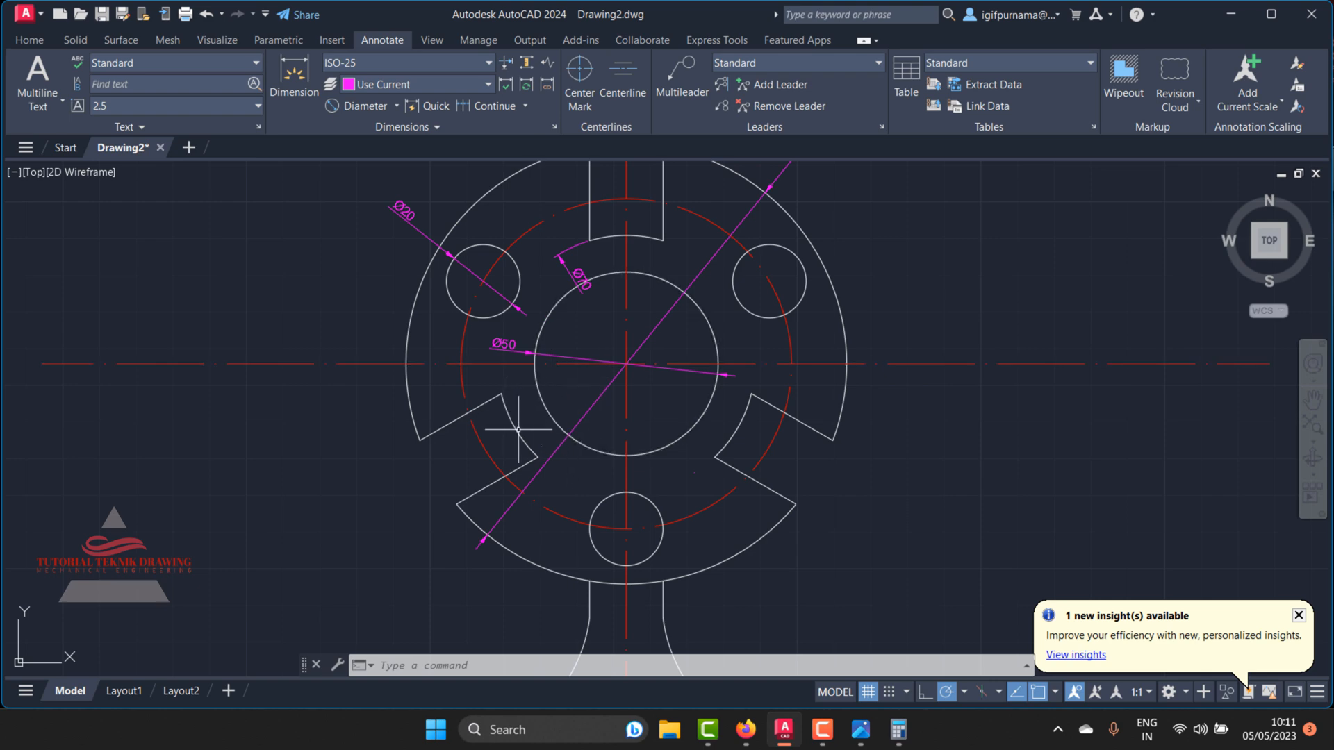
scroll(604, 375, down, 2)
scroll(627, 265, up, 2)
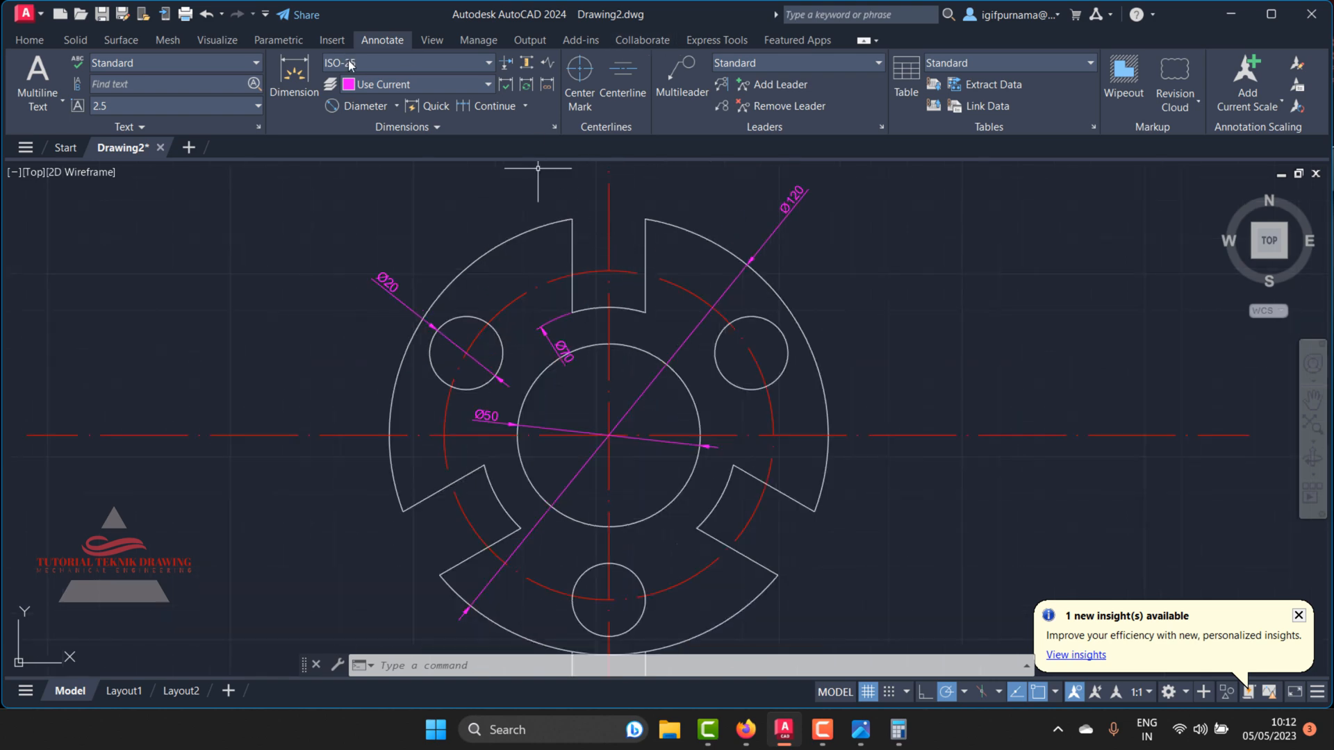
click(294, 75)
click(572, 220)
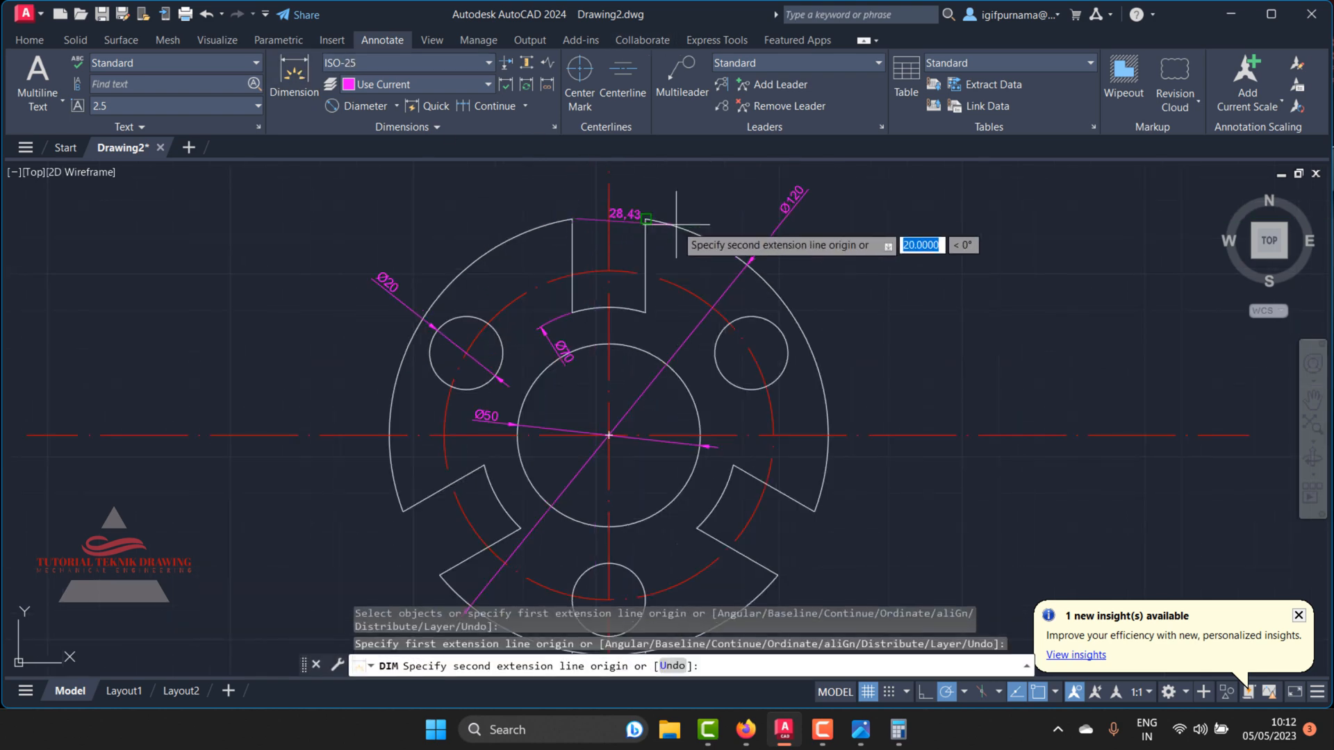
click(645, 219)
click(629, 201)
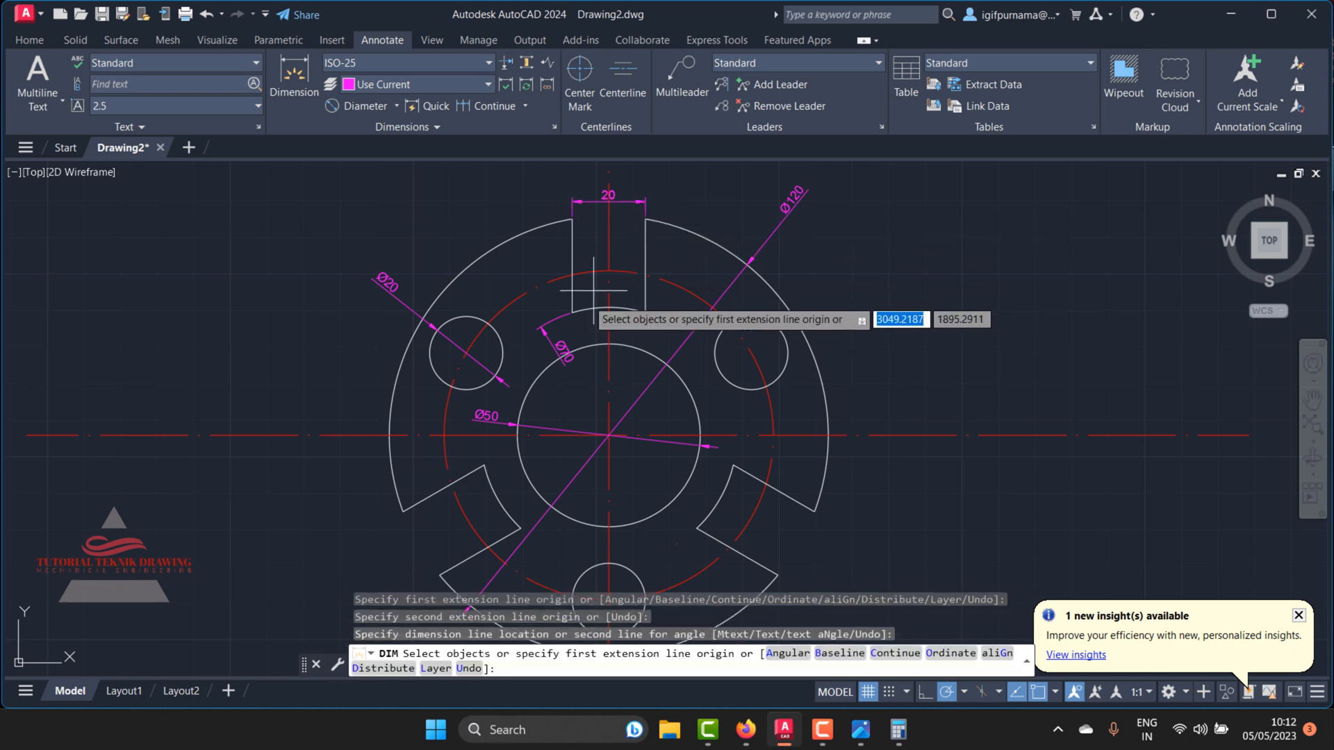
key(Escape)
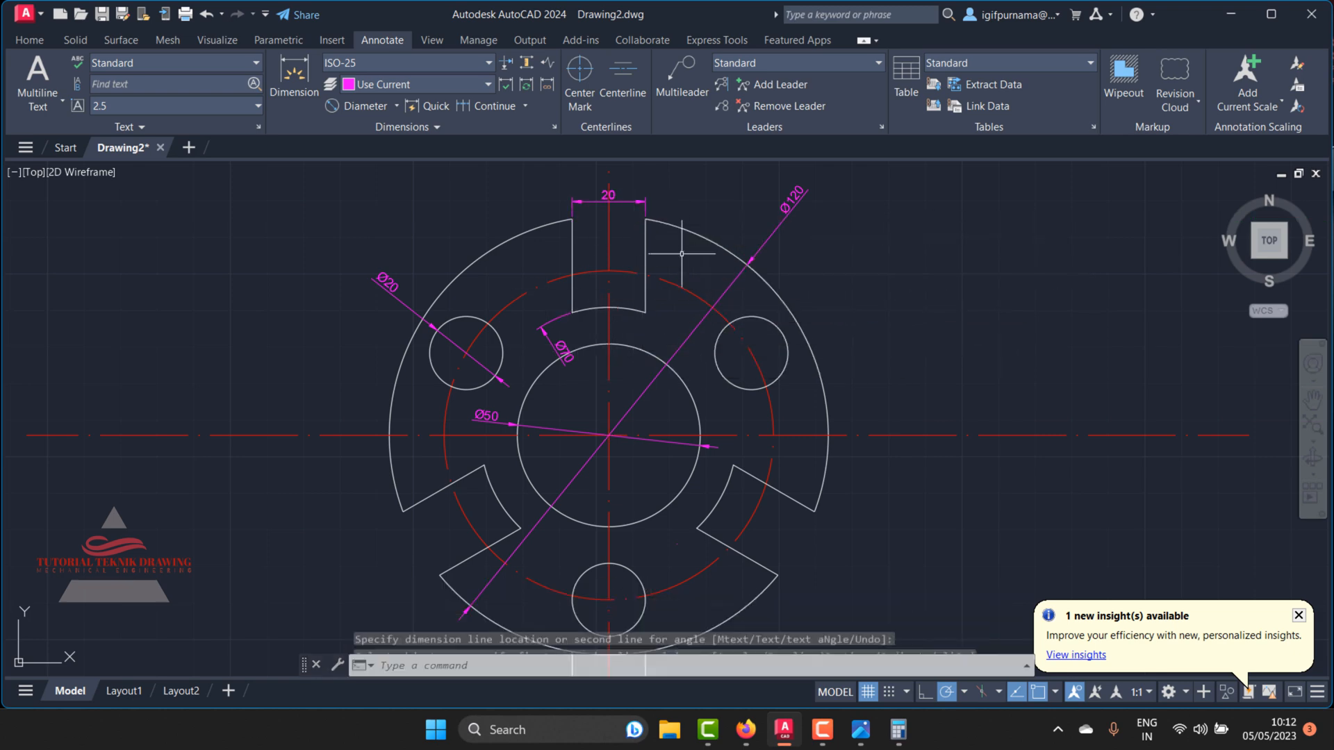
Step: Dimension the neck's width just below the flange between the upper ends of its two side lines
key(Return)
scroll(562, 355, up, 2)
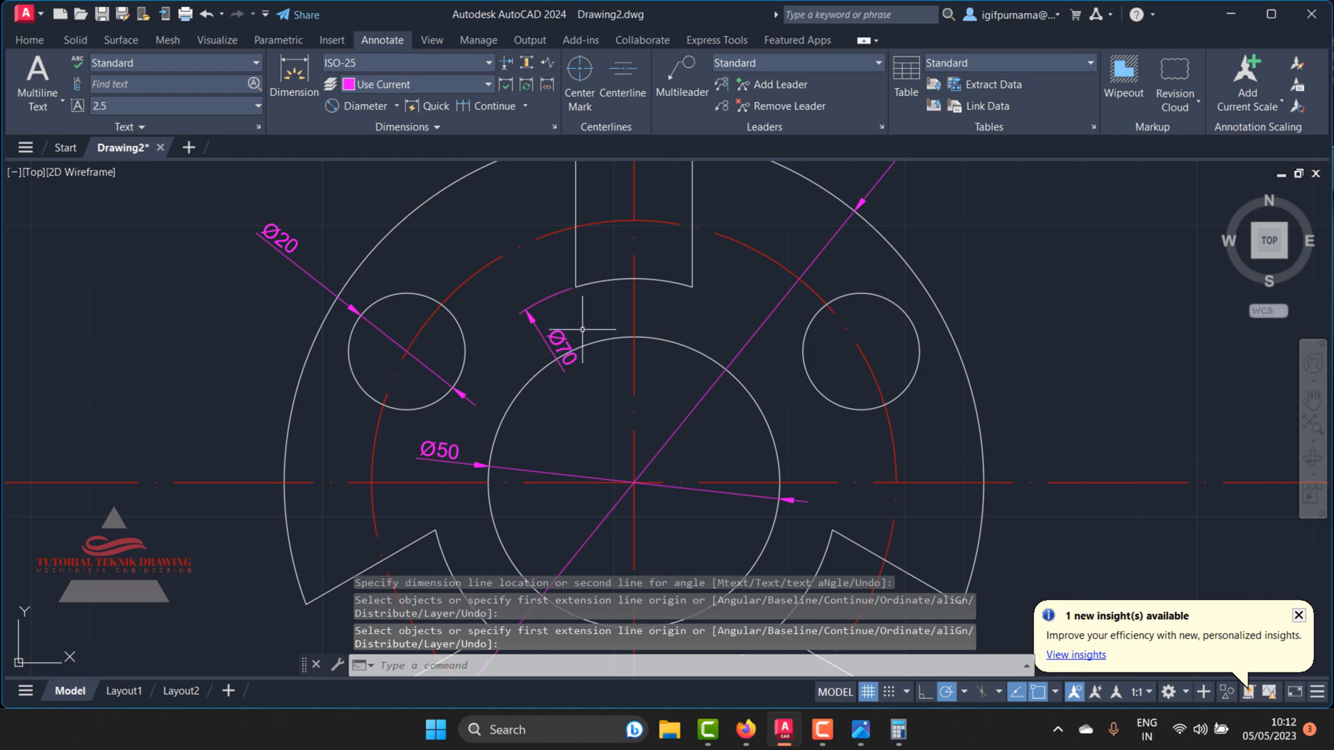
scroll(582, 329, down, 2)
scroll(567, 420, down, 4)
middle_drag(569, 400, 547, 271)
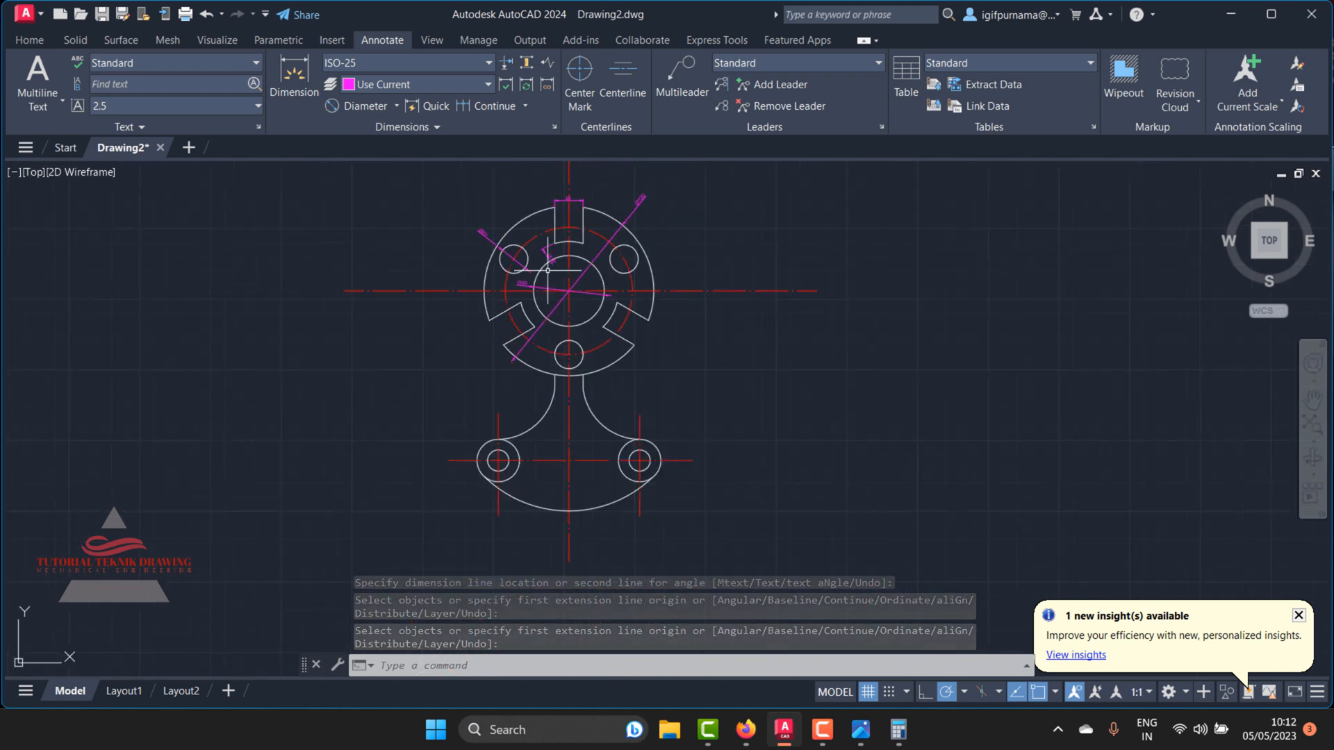
scroll(582, 402, up, 2)
click(302, 75)
scroll(542, 369, up, 2)
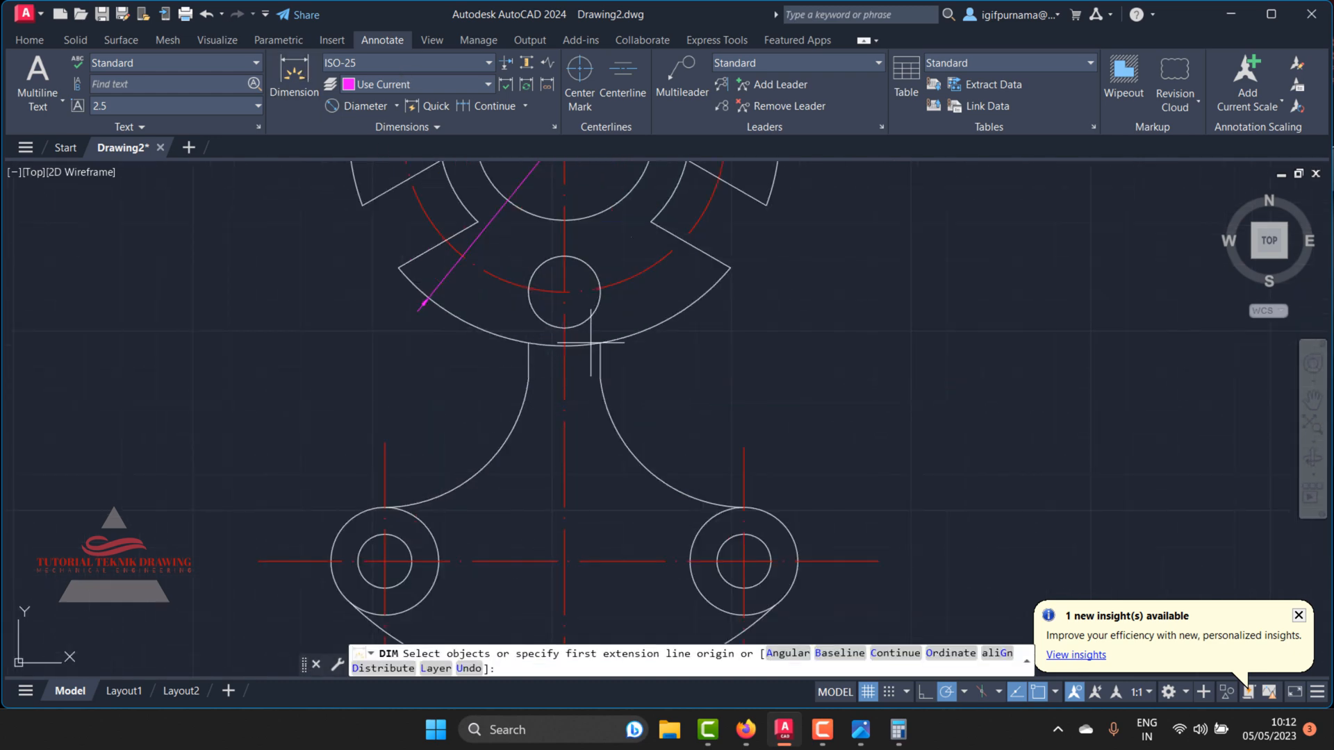
key(Return)
click(600, 345)
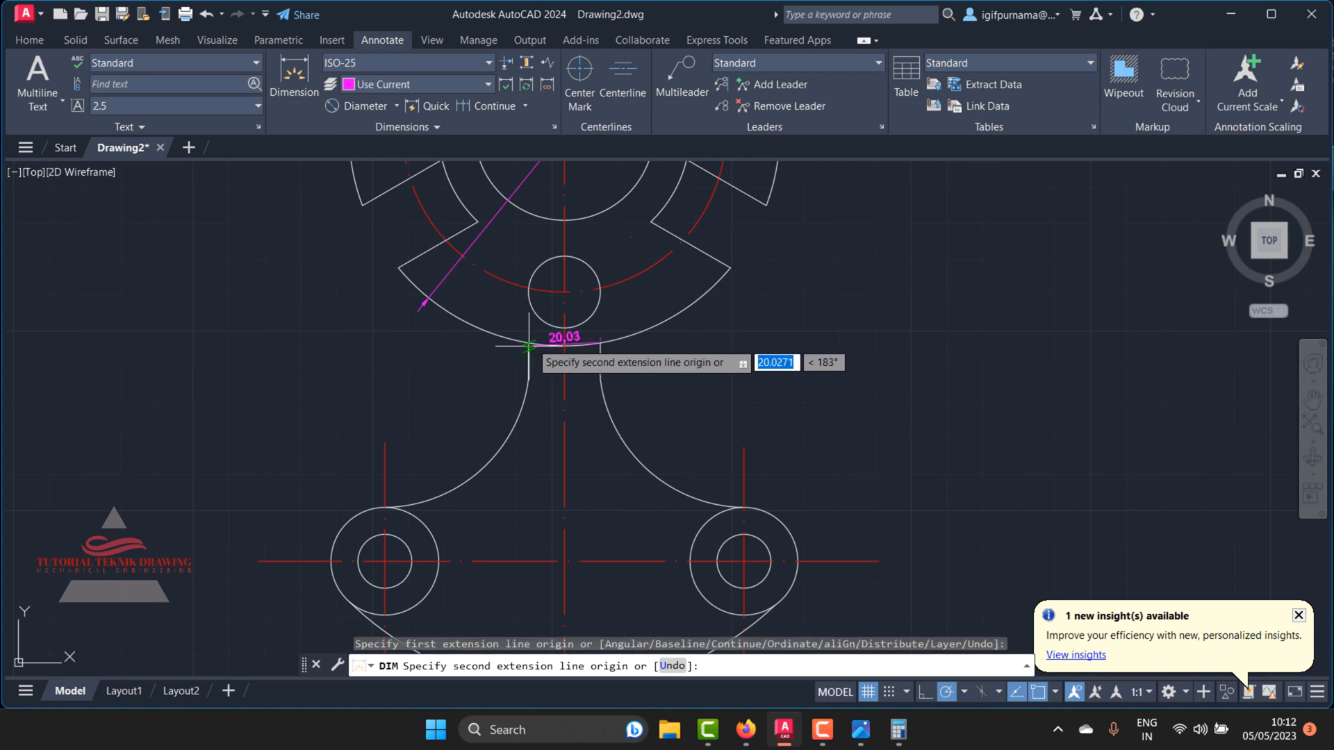
click(528, 344)
click(571, 366)
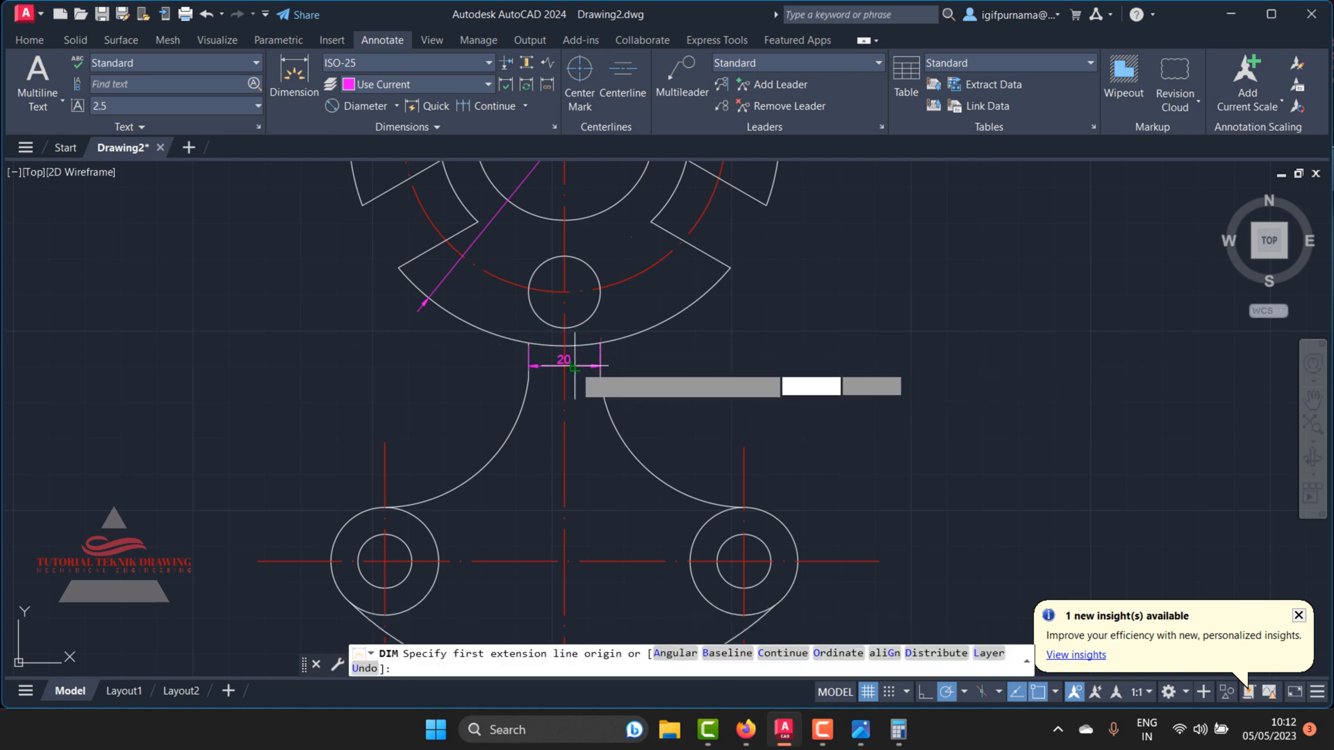
Step: Add a radius dimension to the concave arc on the neck's right side, placing its text outside at the upper right
click(394, 106)
click(415, 284)
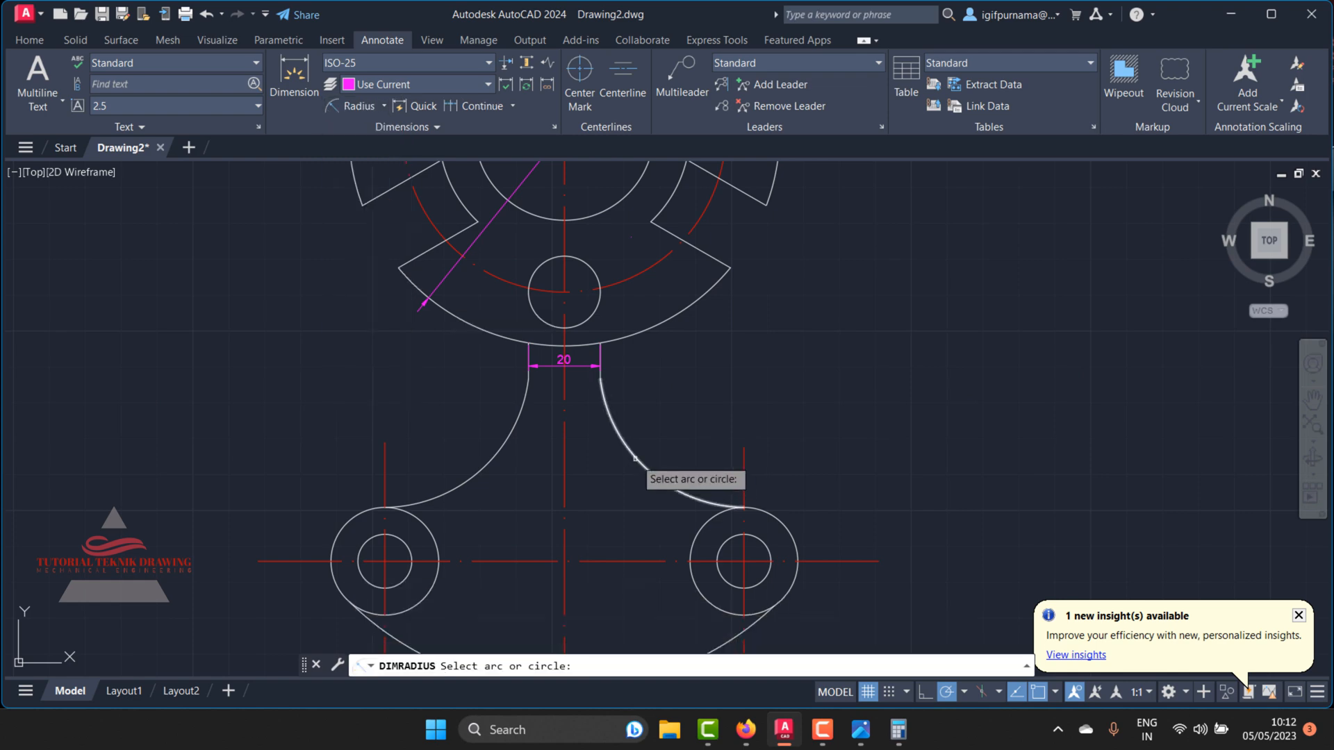
click(634, 458)
scroll(660, 423, up, 5)
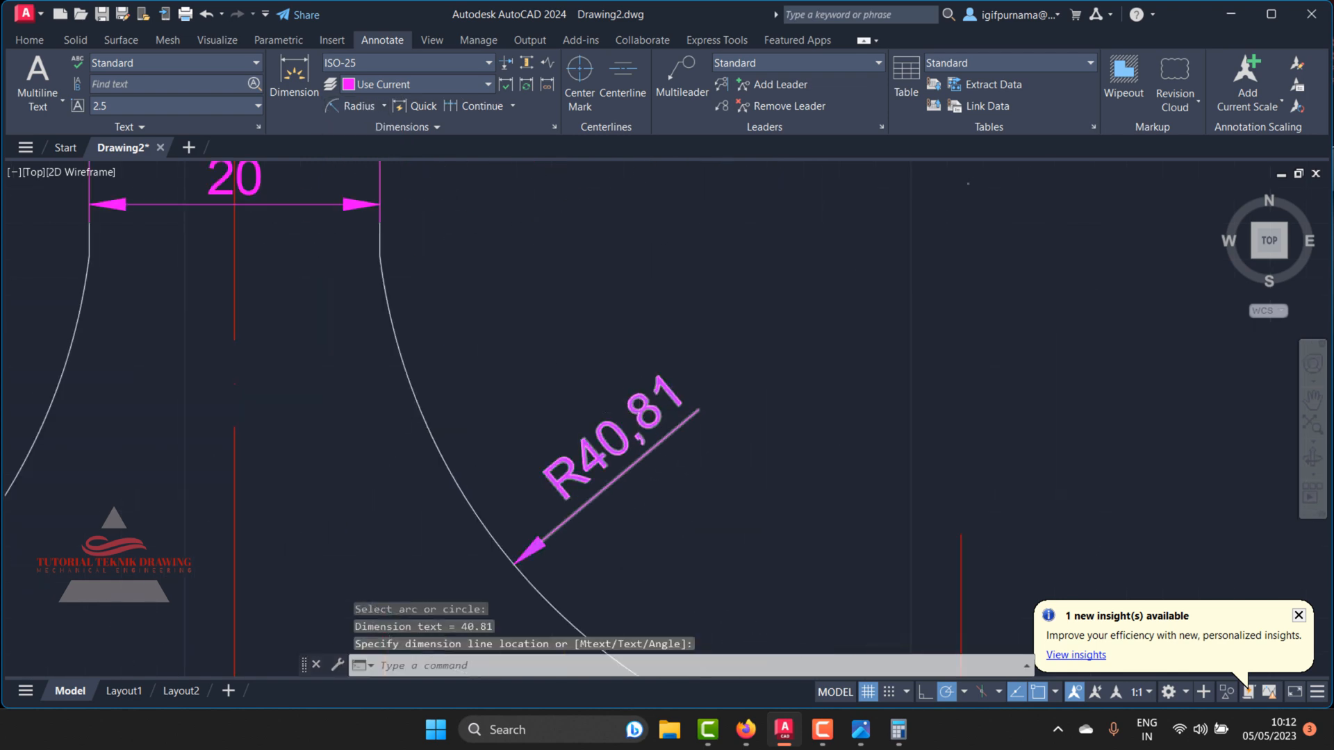
scroll(644, 413, down, 4)
Step: Add radius dimensions to the right lug's outer circle and inner hole, placing their texts at the upper right and lower right
click(352, 106)
scroll(564, 287, down, 4)
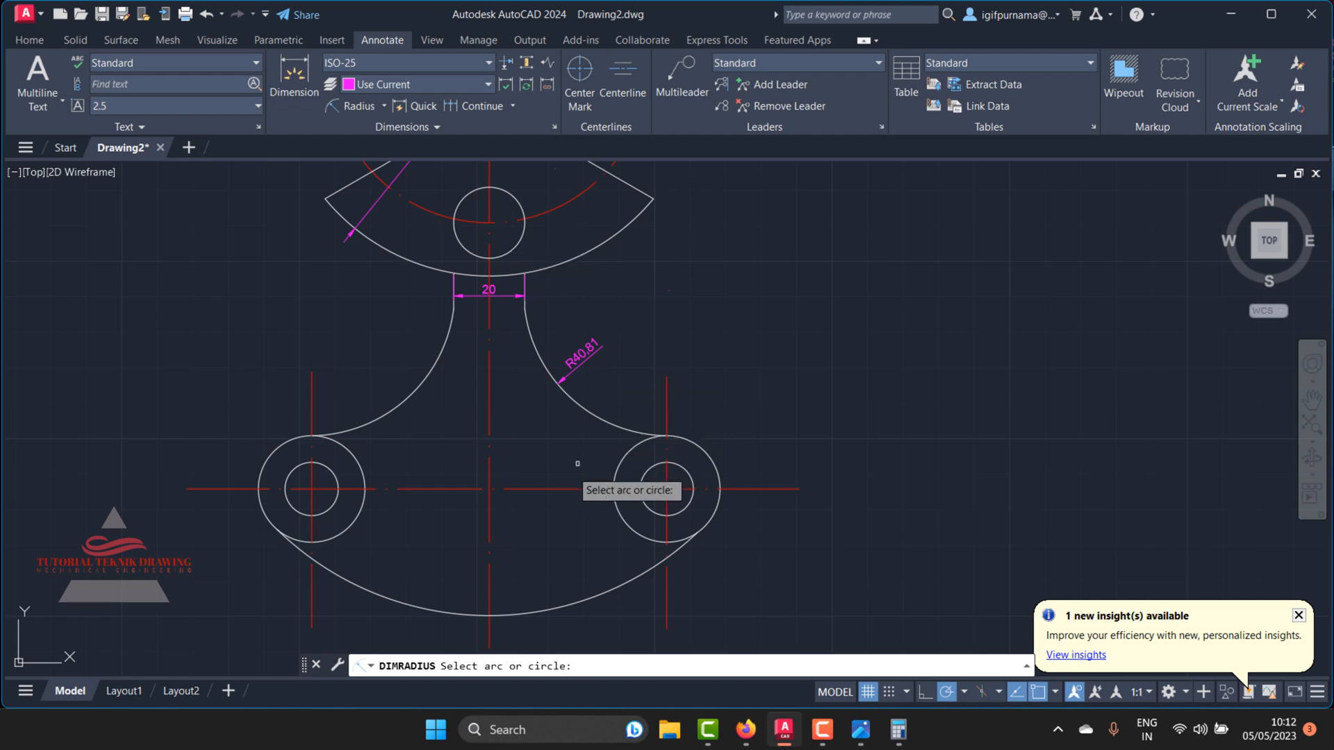
scroll(650, 414, up, 4)
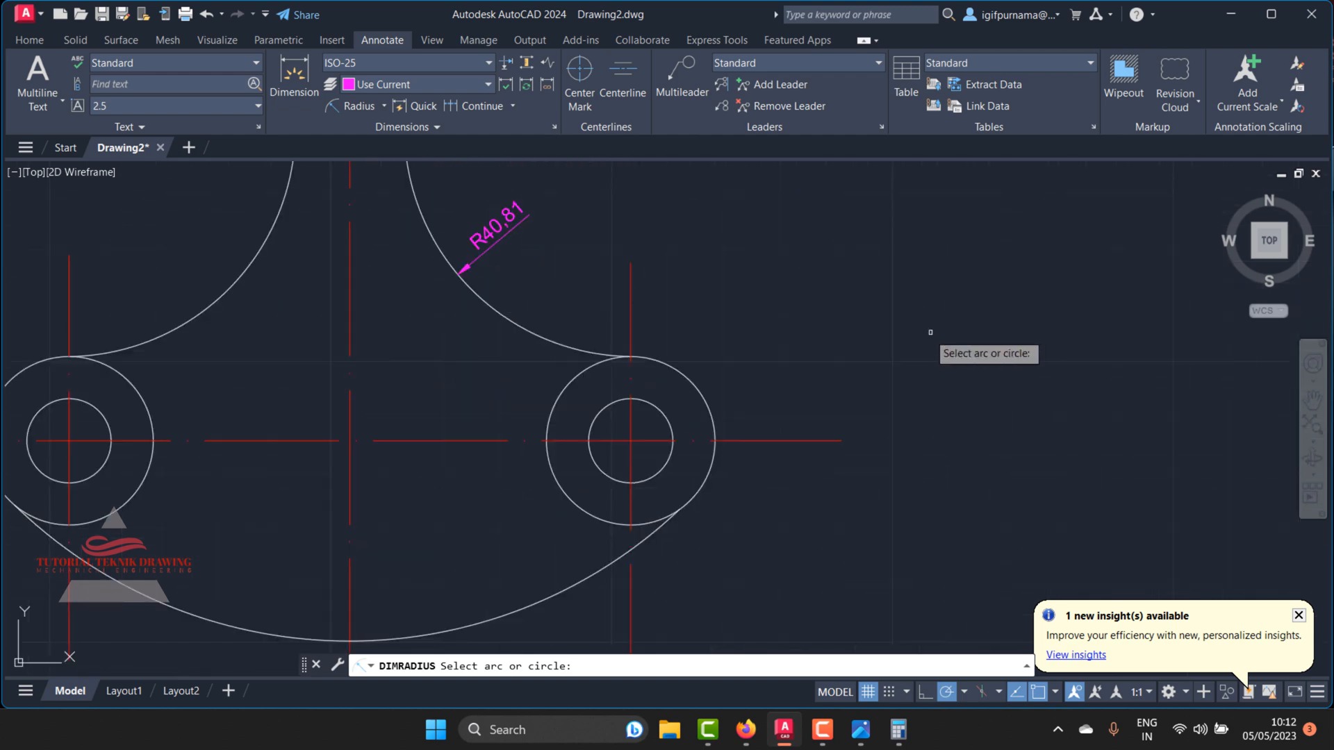
click(710, 409)
click(782, 361)
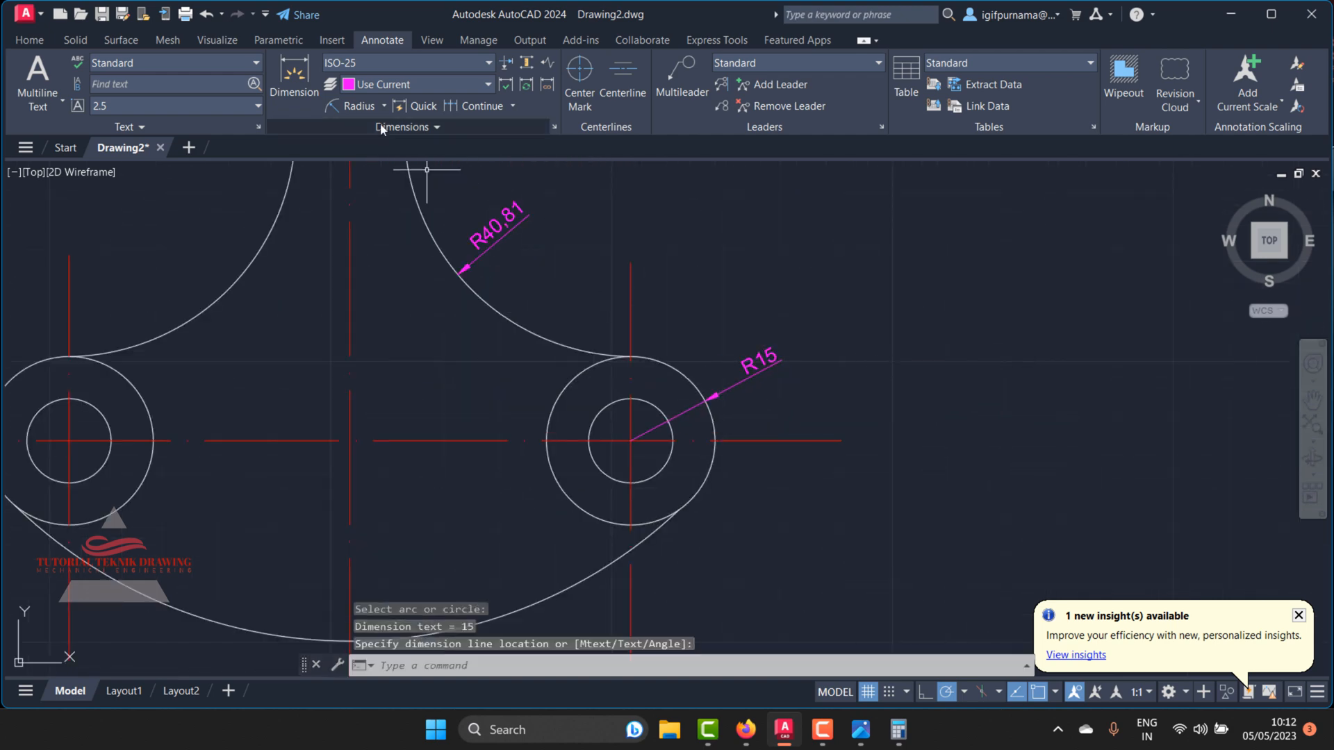
click(352, 105)
click(664, 474)
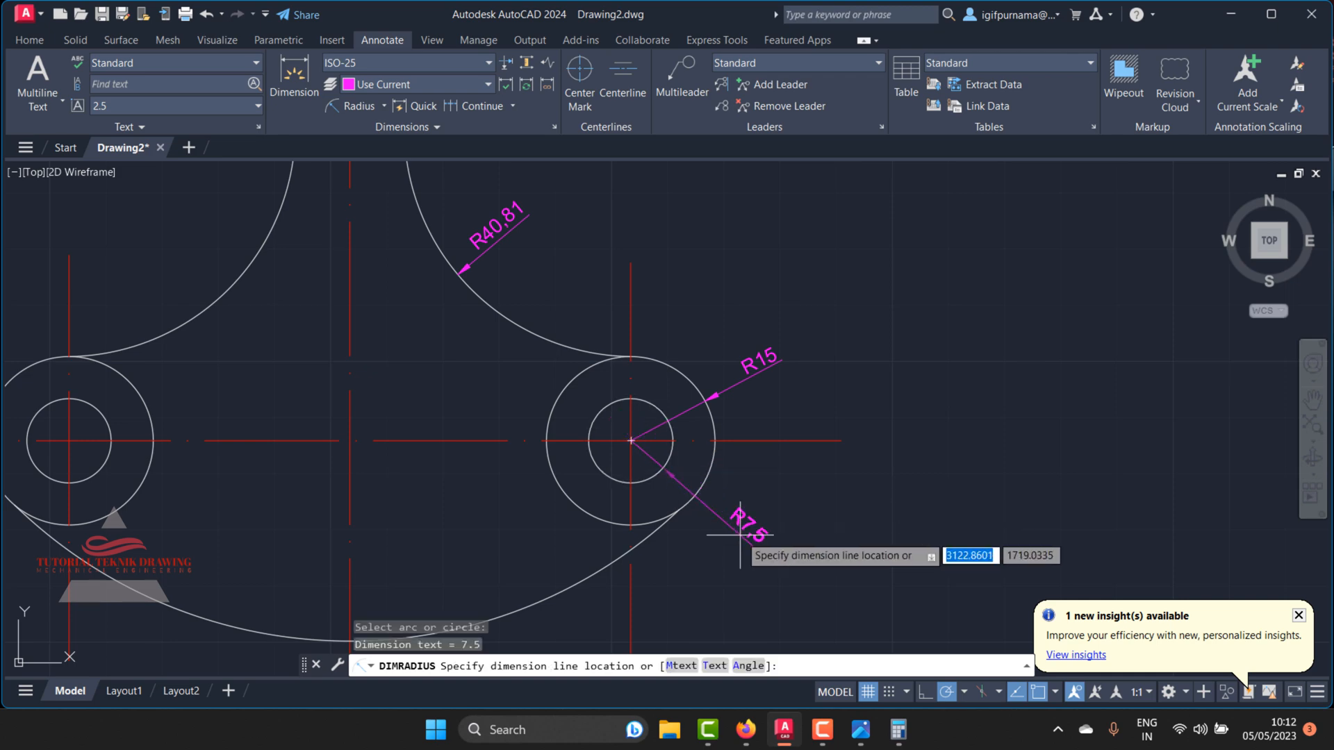
click(732, 525)
Step: Add a radius dimension to the large arc along the bracket's bottom edge, placing its text below the arc
click(357, 106)
scroll(506, 477, down, 3)
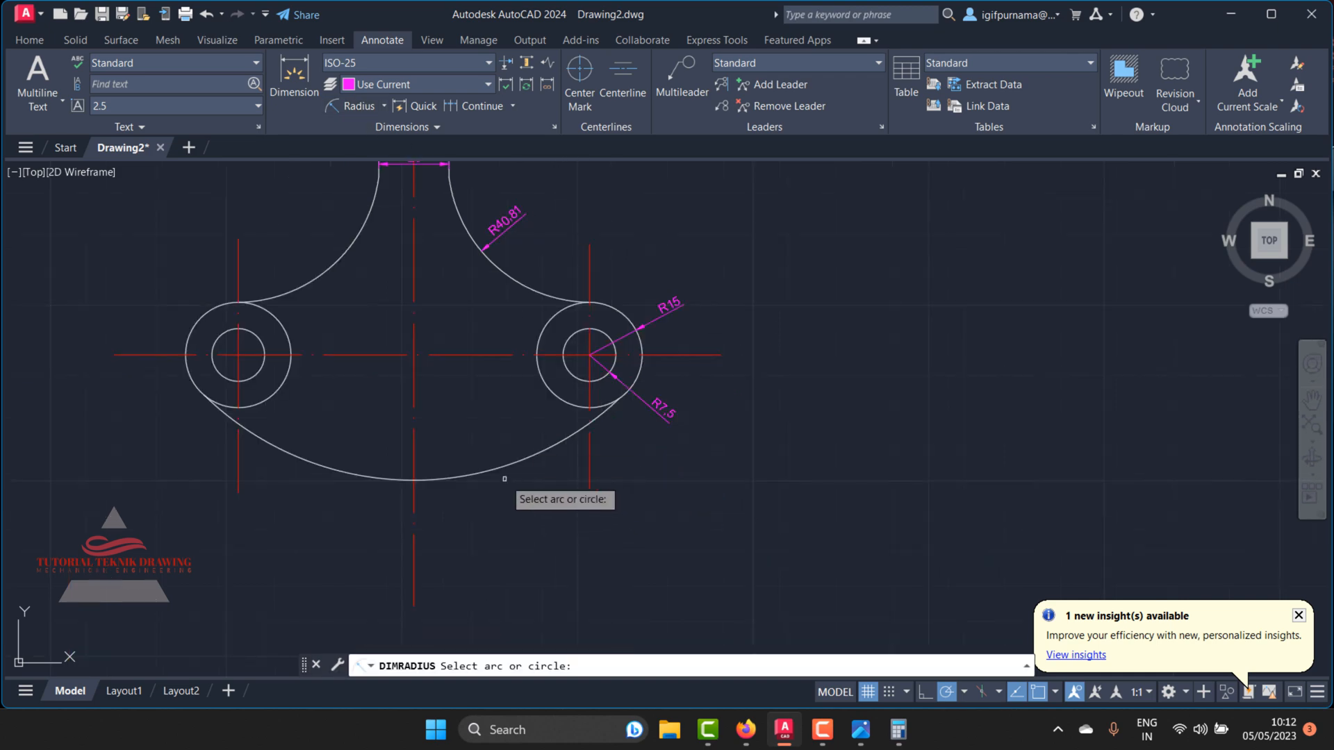
click(498, 475)
click(505, 515)
Step: Inspect the radius dimensions of the bracket's bottom arc, right neck arc and right lug, and review the dimensioned part
scroll(539, 507, up, 3)
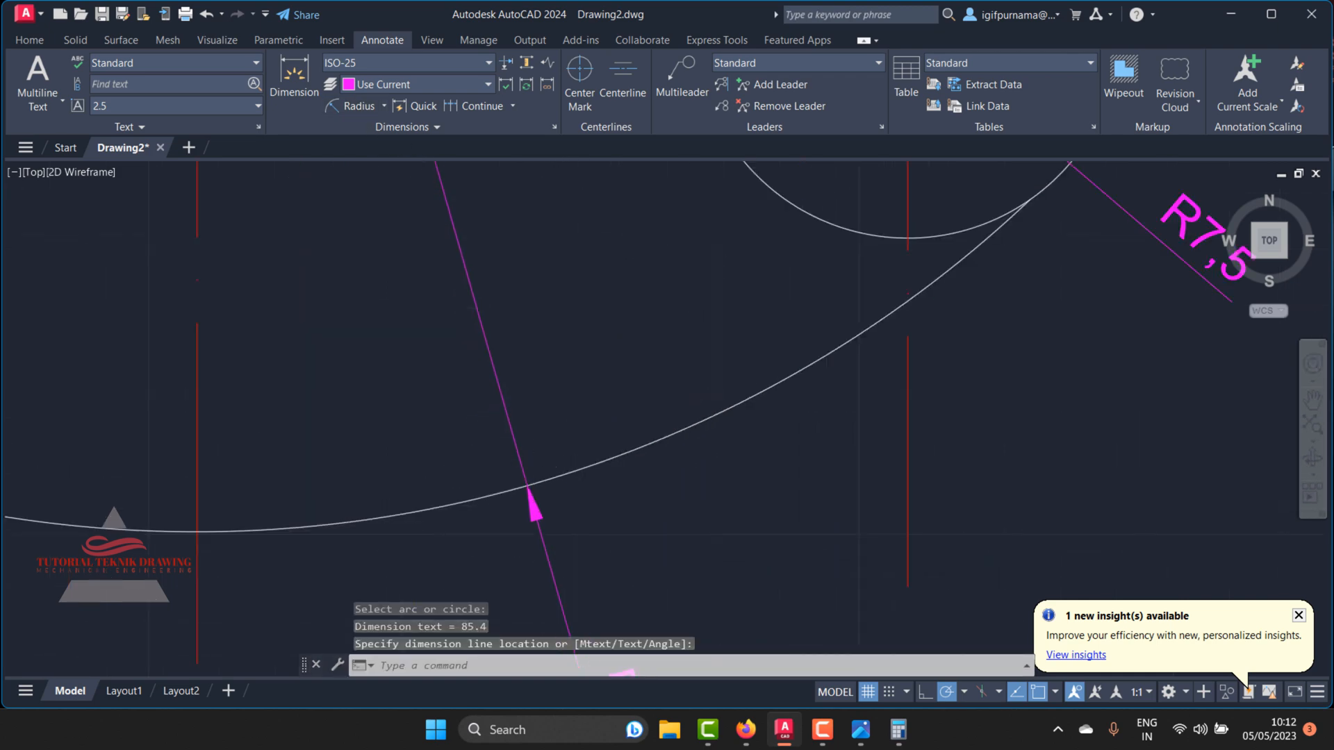
scroll(553, 530, down, 3)
scroll(576, 501, up, 3)
scroll(596, 473, down, 4)
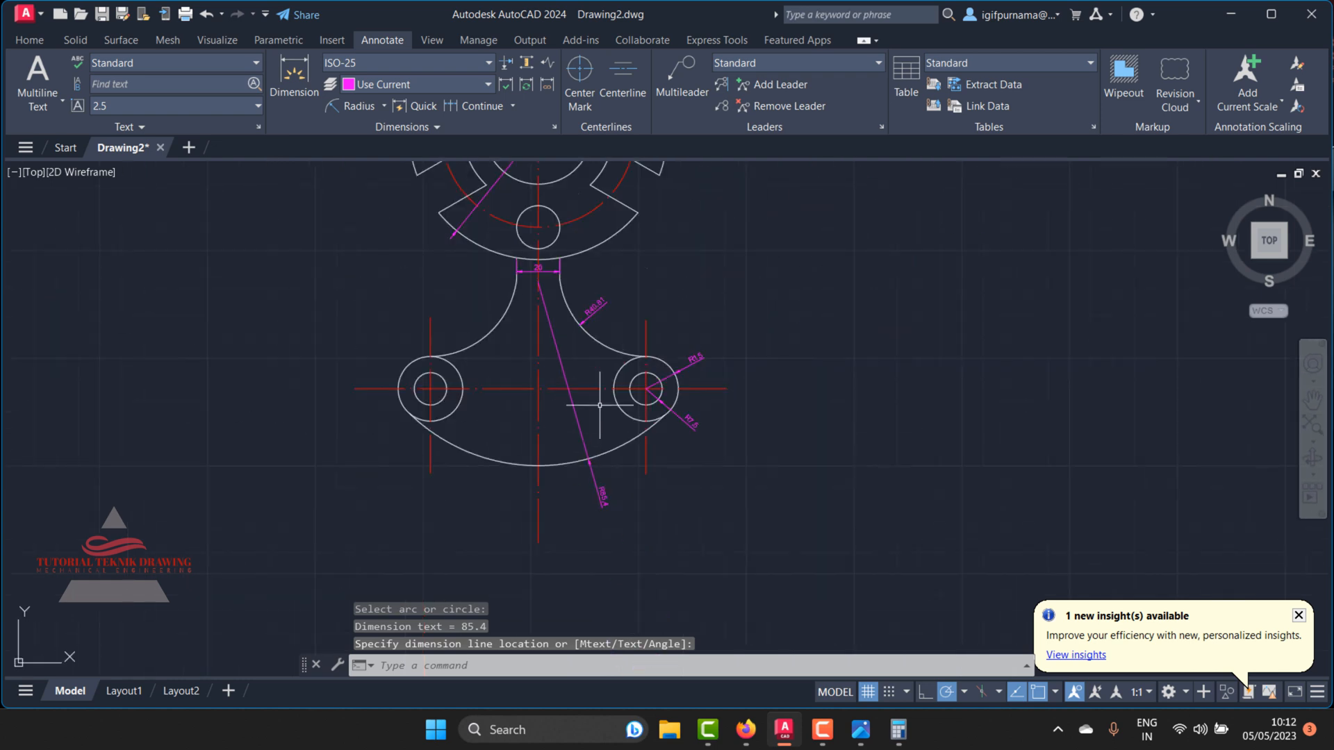
scroll(599, 405, up, 2)
scroll(601, 550, up, 3)
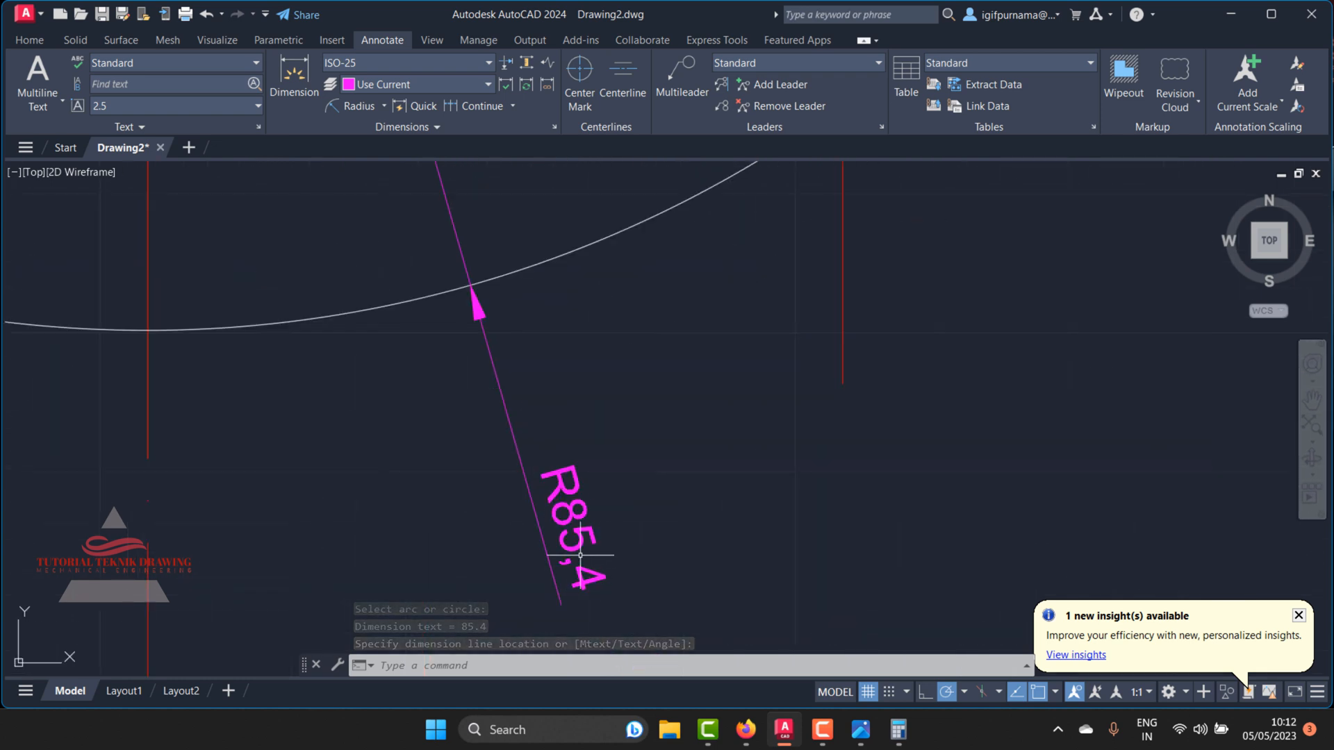
scroll(625, 497, down, 5)
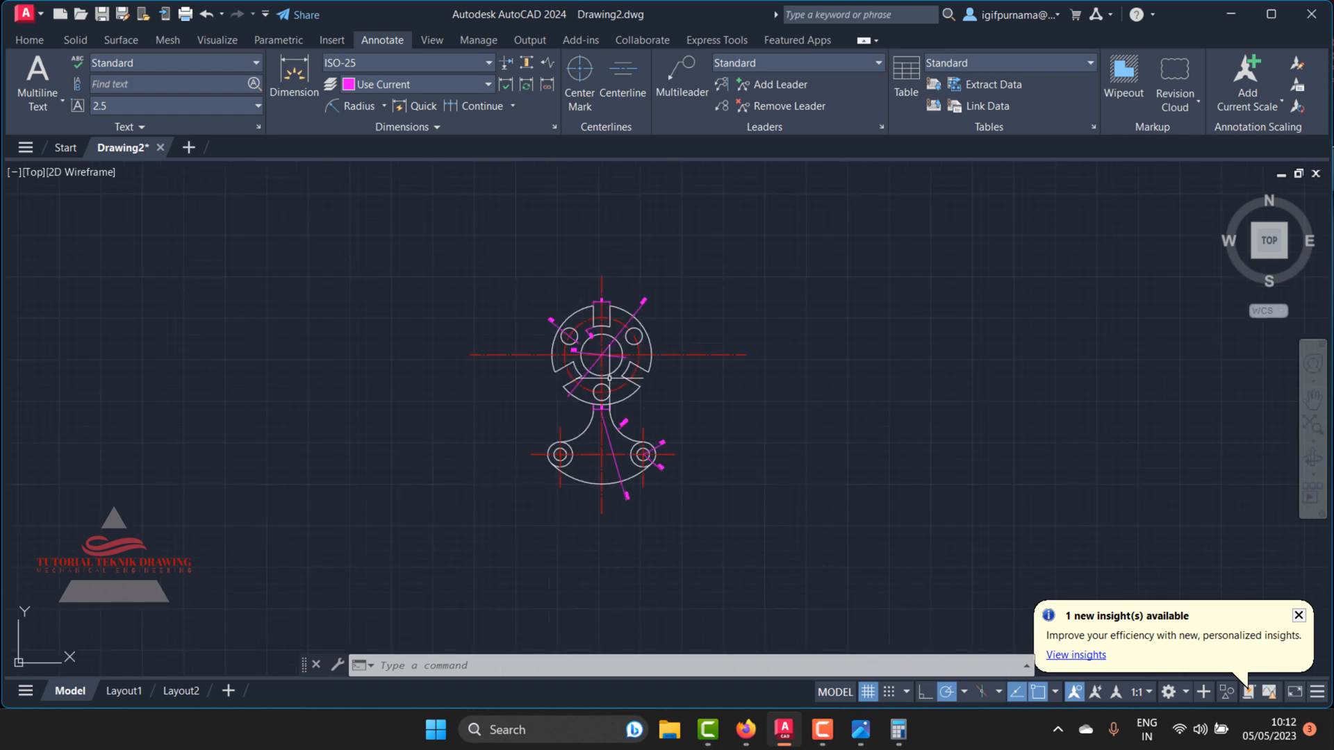
scroll(612, 486, up, 2)
scroll(610, 544, down, 1)
scroll(609, 544, up, 5)
scroll(445, 278, up, 2)
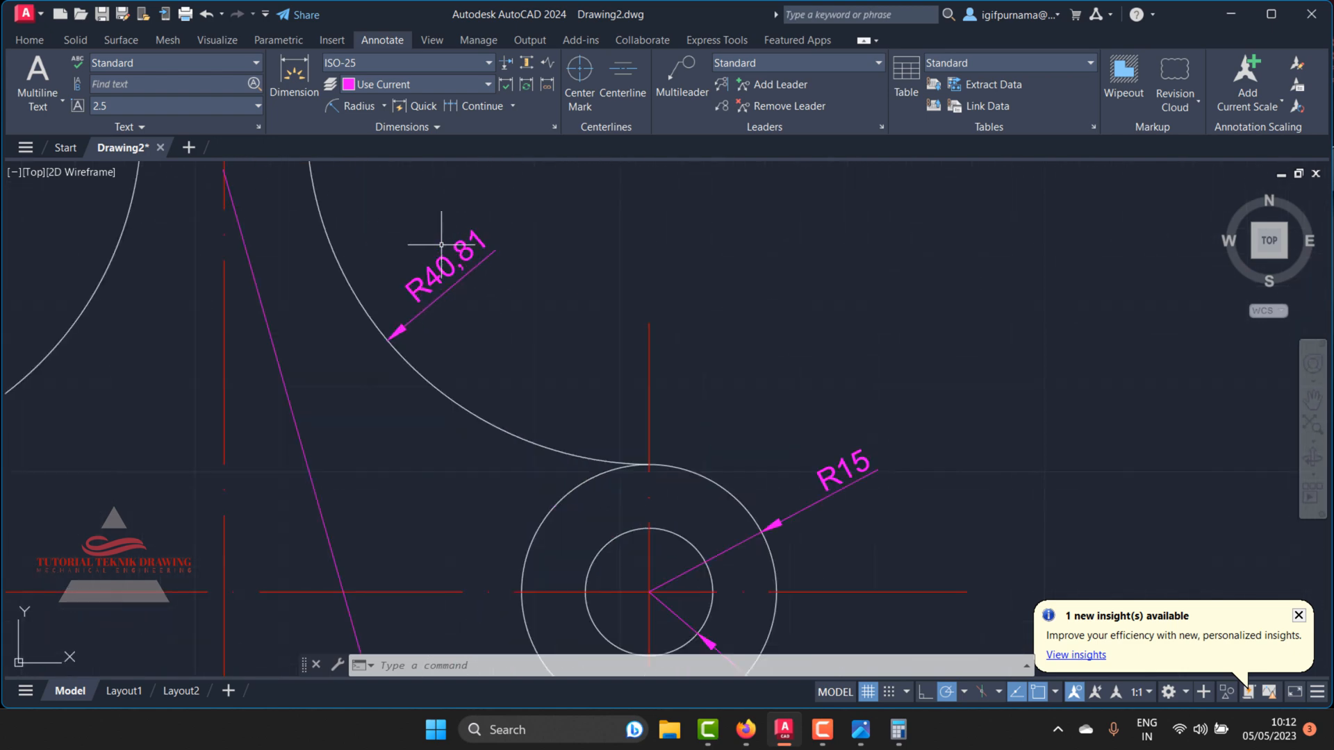
scroll(499, 266, down, 2)
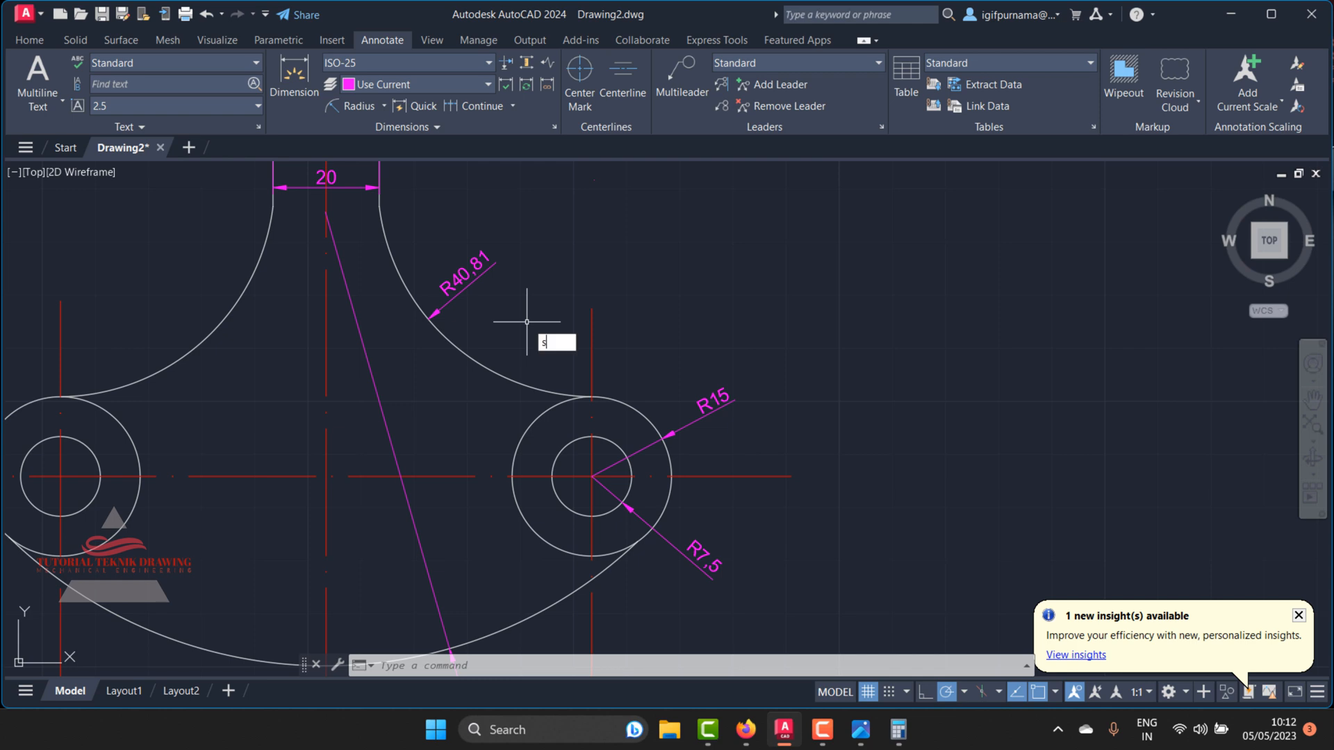
text(t)
key(Return)
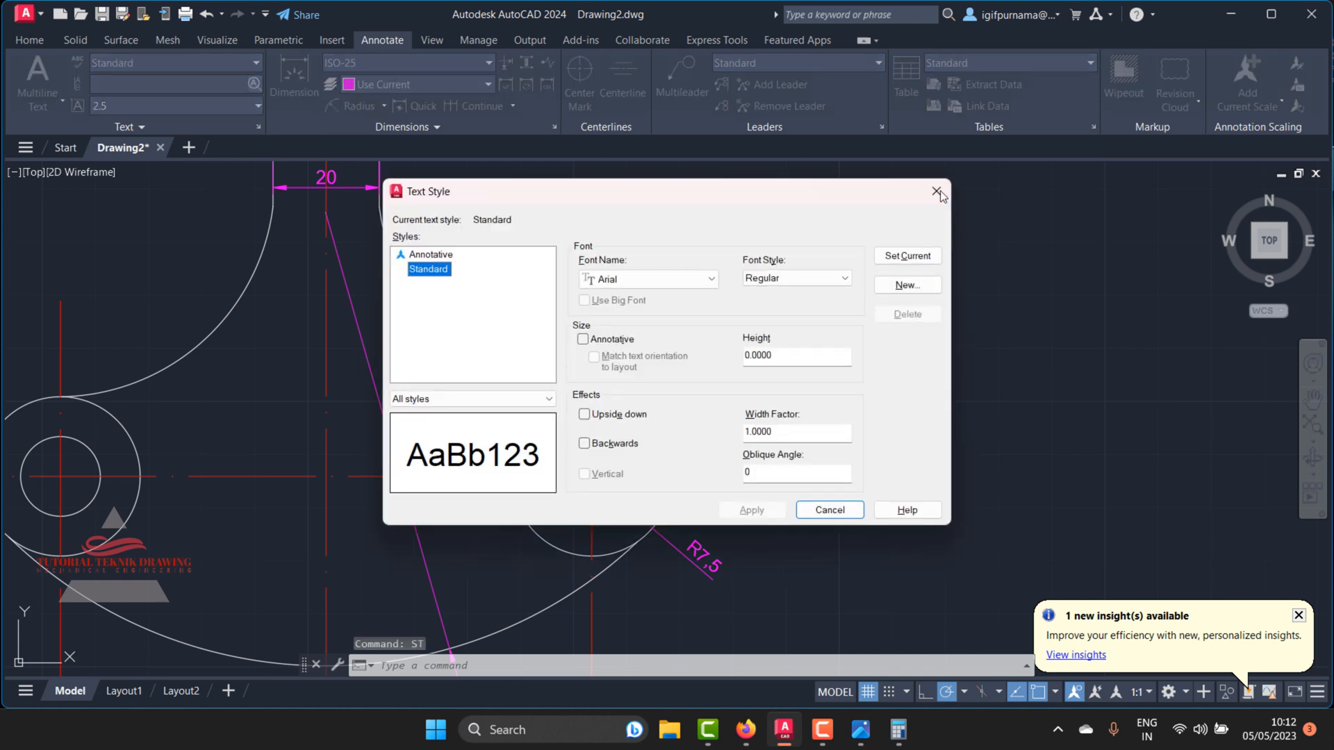
click(937, 192)
Step: Modify the ISO-25 dimension style so the linear primary units use a precision of 0
text(d)
key(Return)
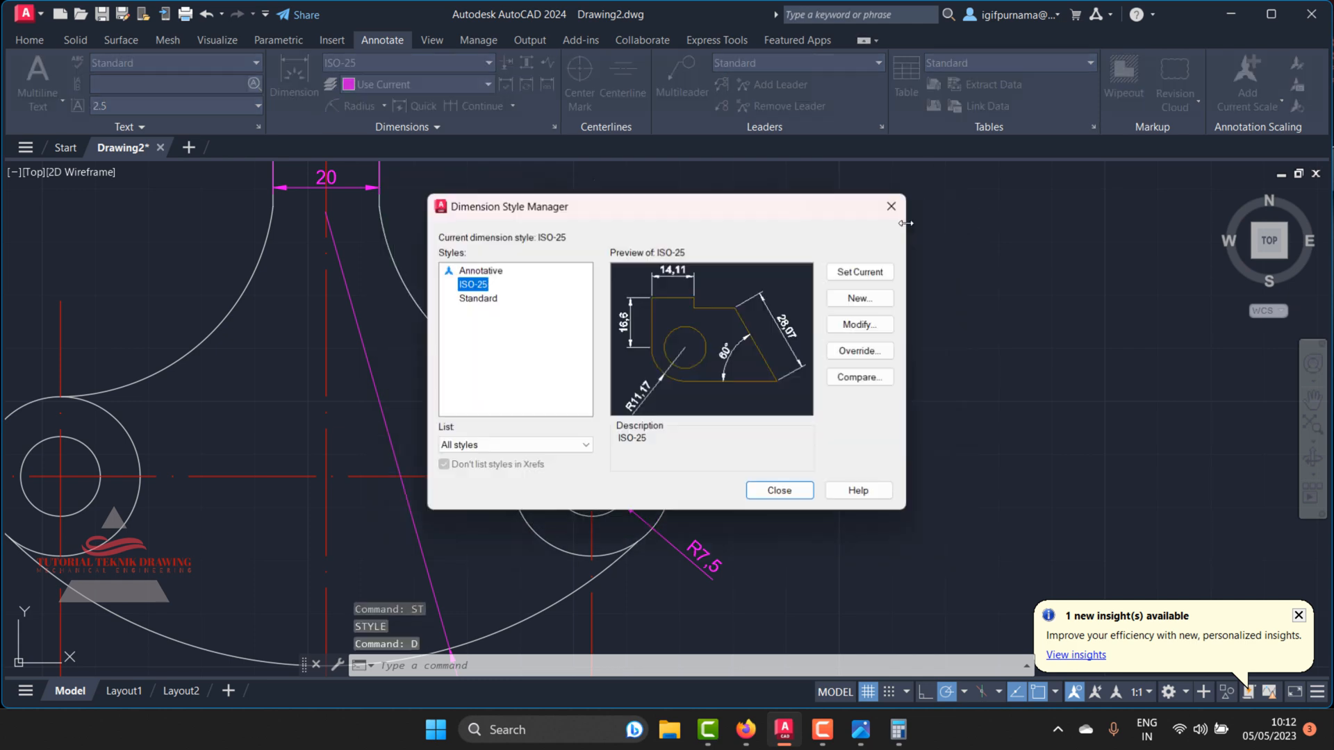
click(855, 329)
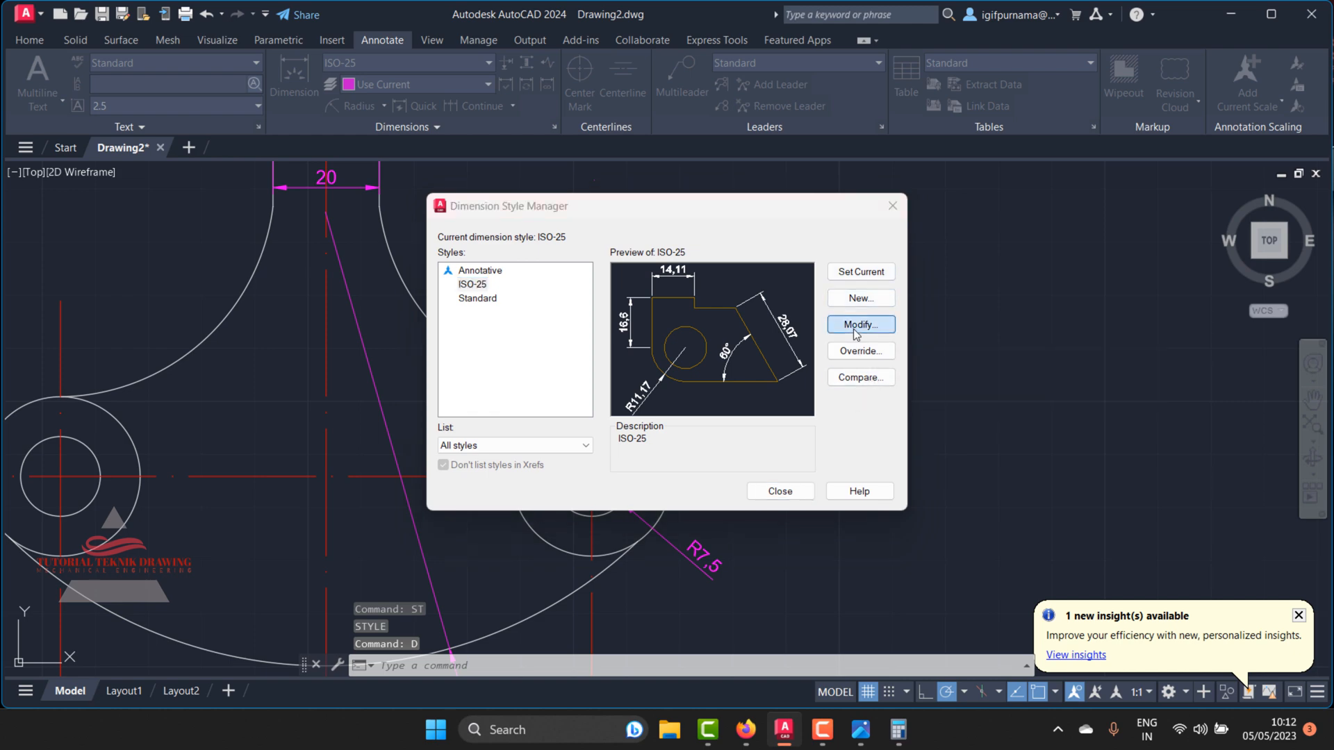
click(765, 174)
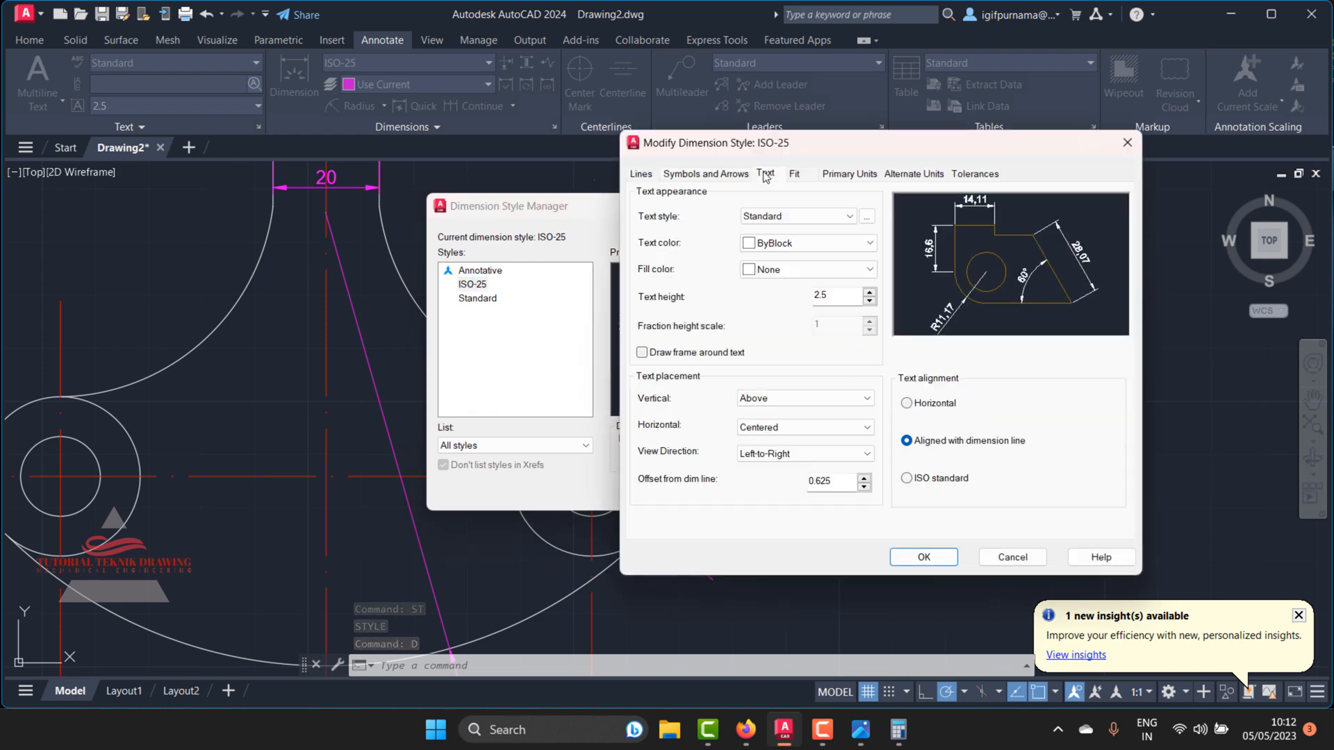
click(795, 175)
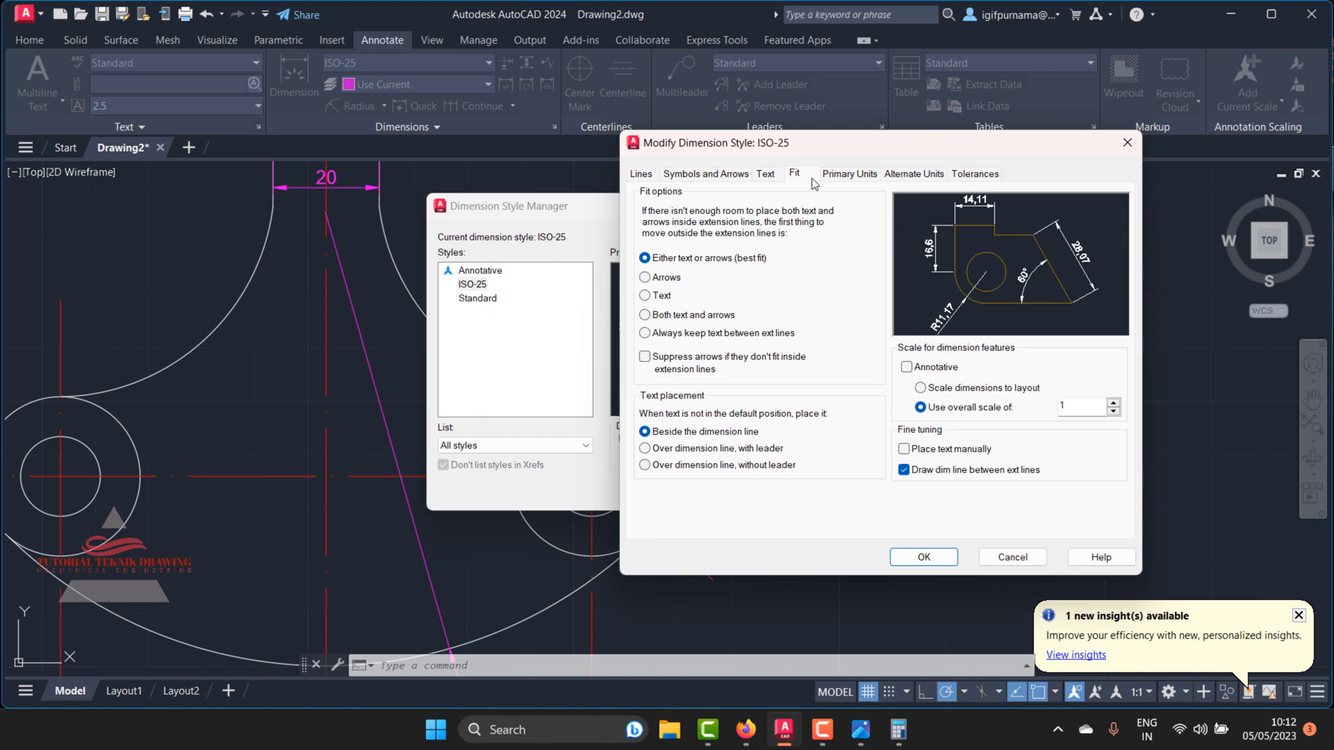
click(841, 177)
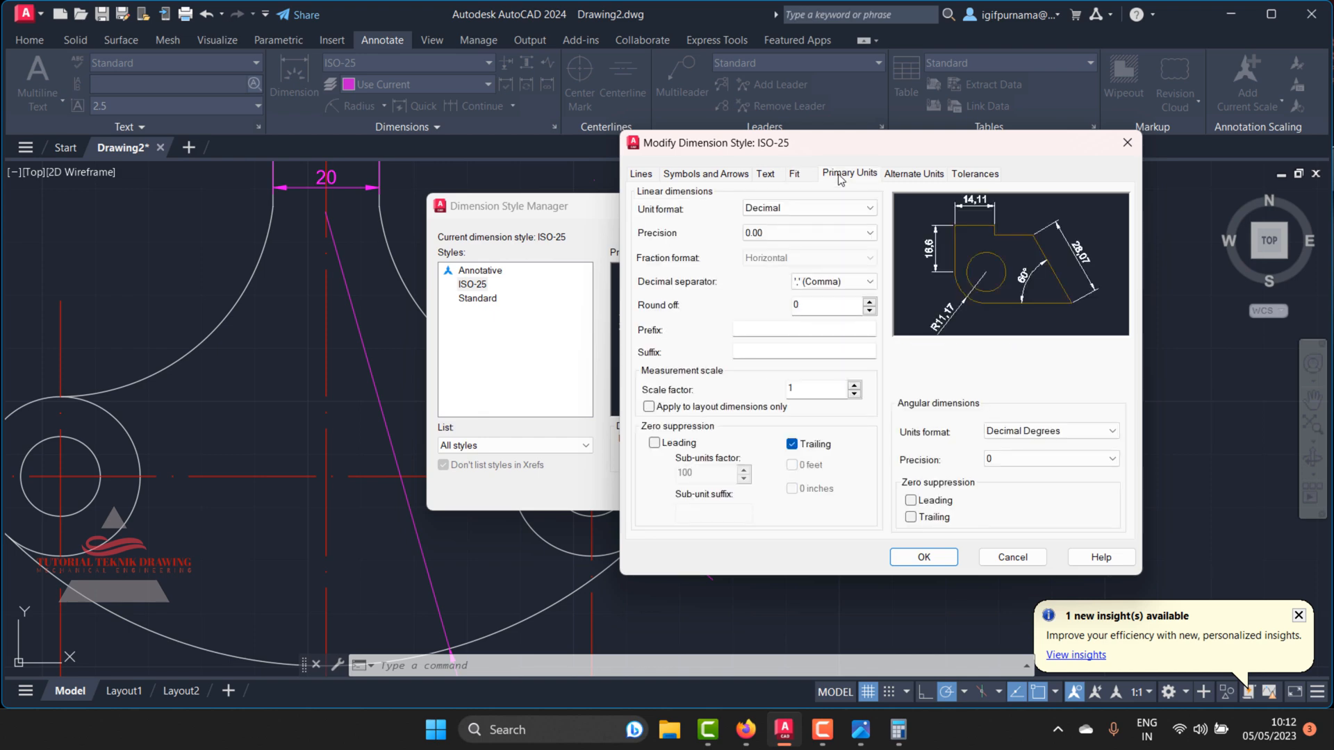
click(799, 235)
click(770, 246)
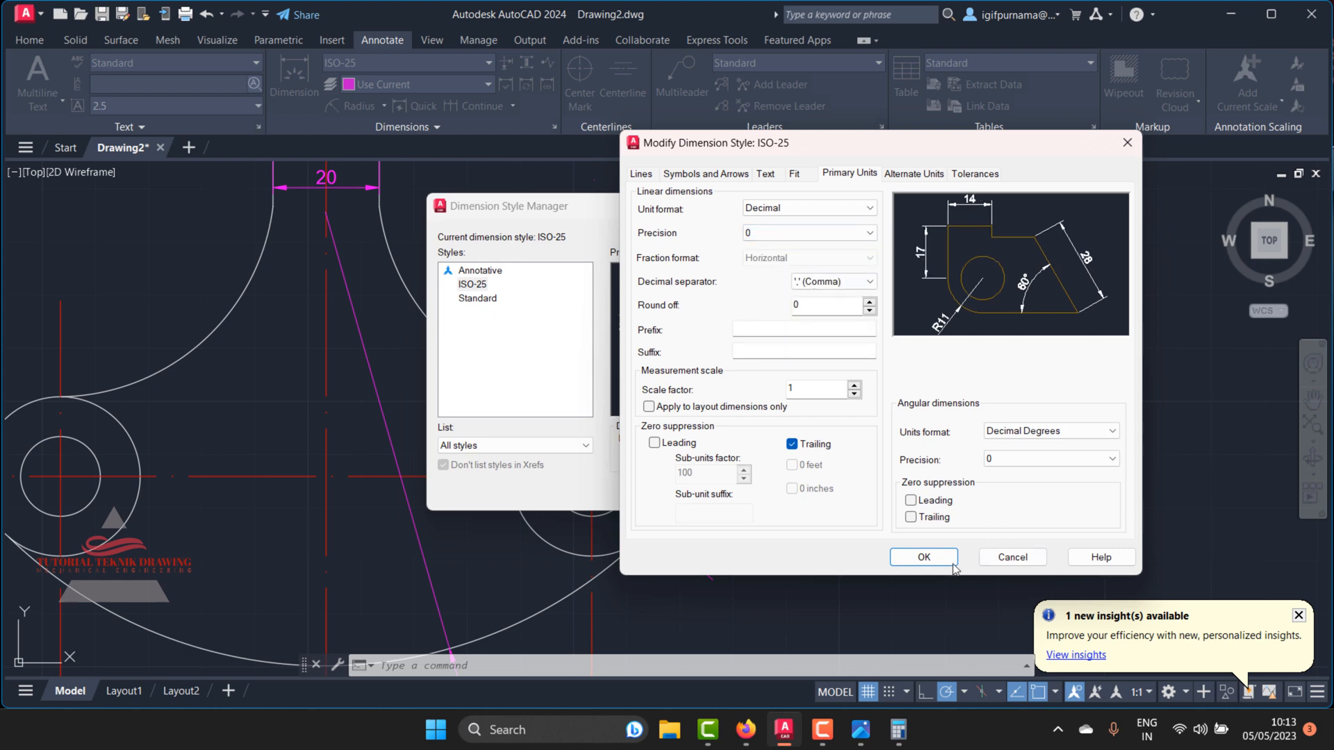
click(921, 557)
click(793, 492)
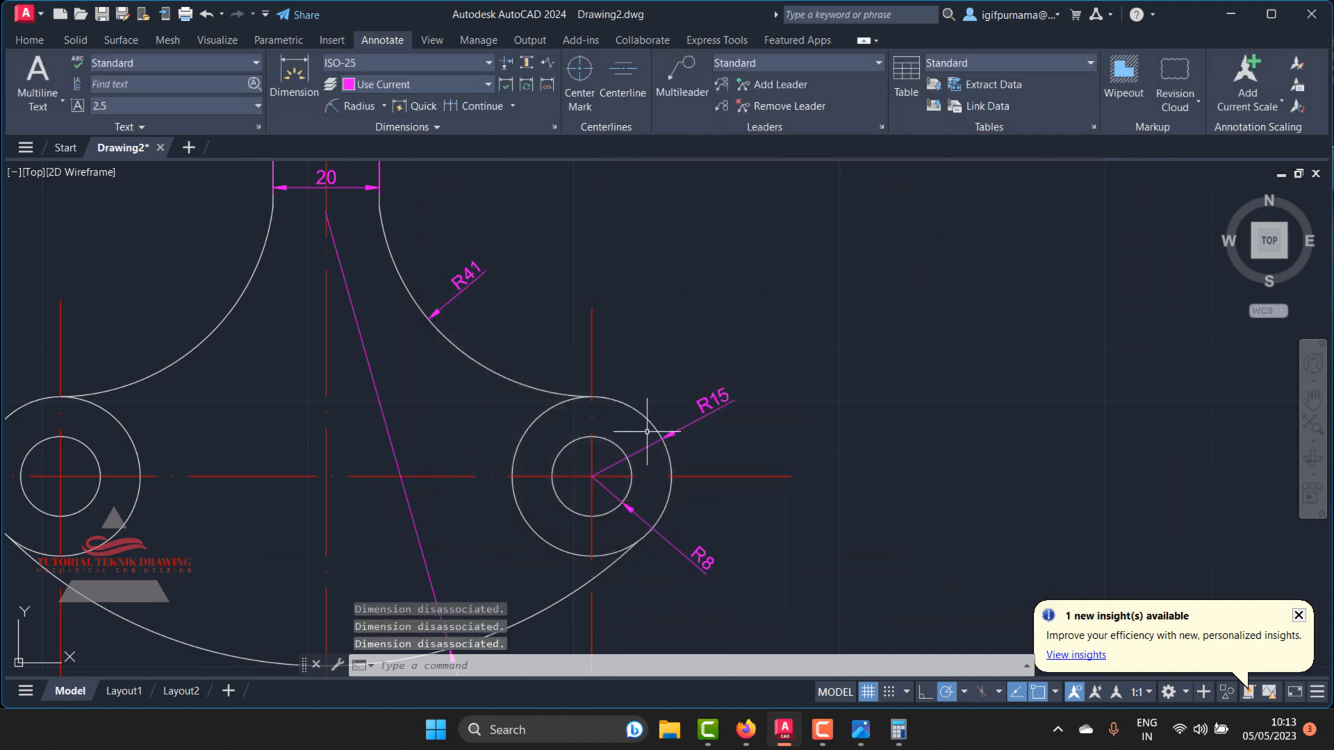
Step: Compare the right lug with the reference drawing and erase the radius dimensions of its outer circle and inner hole
scroll(696, 497, up, 2)
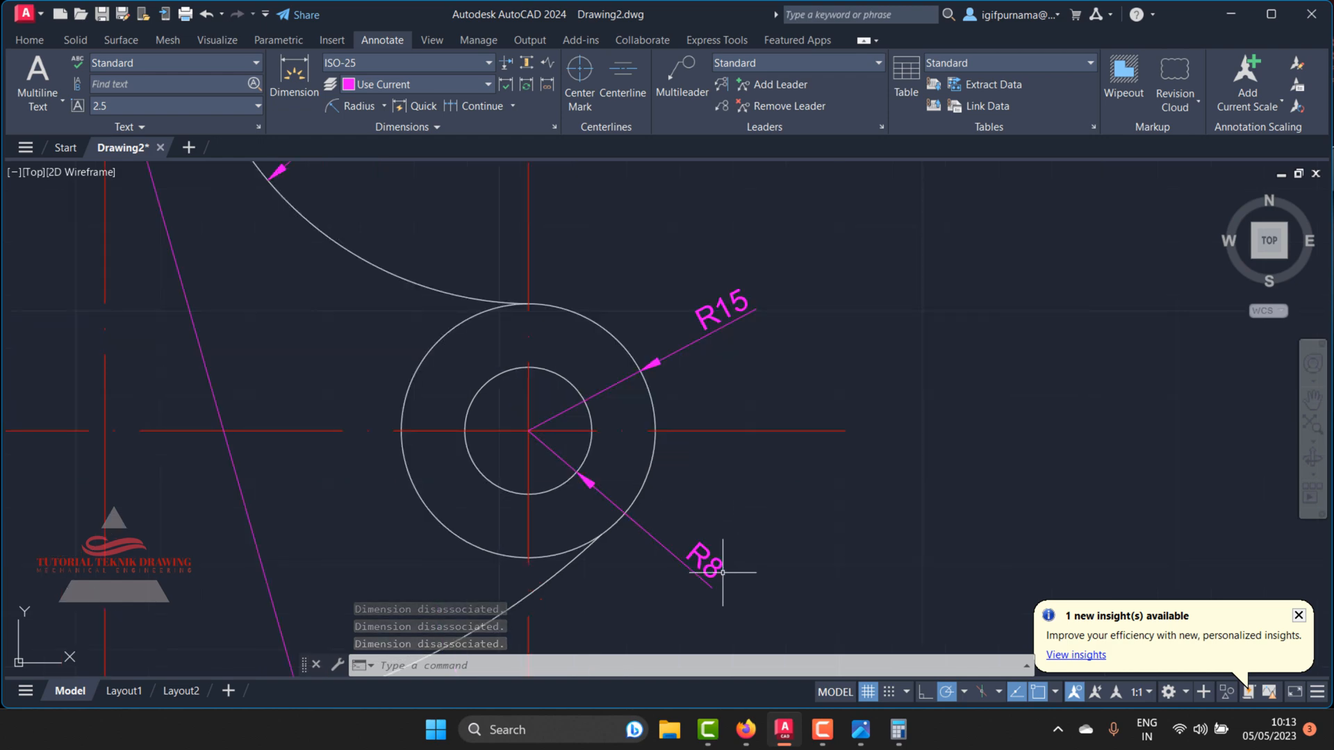
click(860, 729)
scroll(976, 531, up, 3)
scroll(976, 530, down, 2)
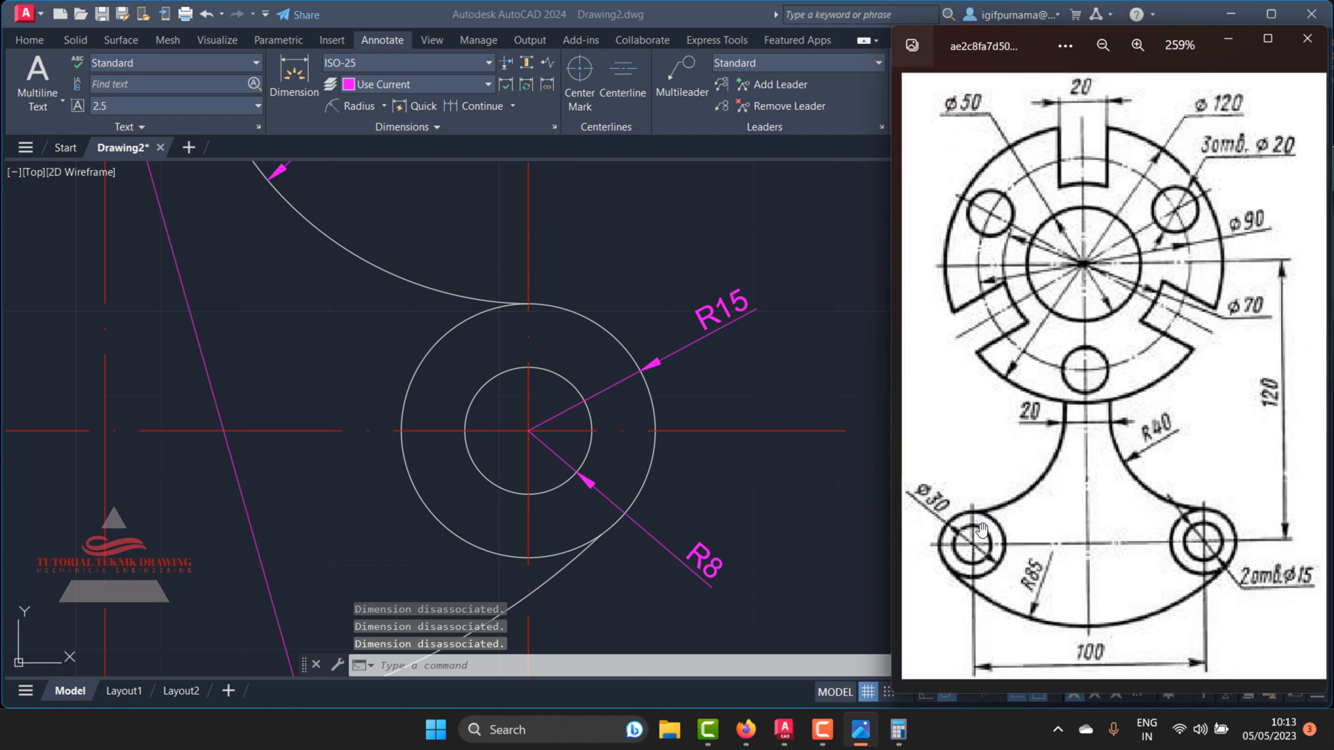
click(714, 497)
click(38, 45)
click(411, 106)
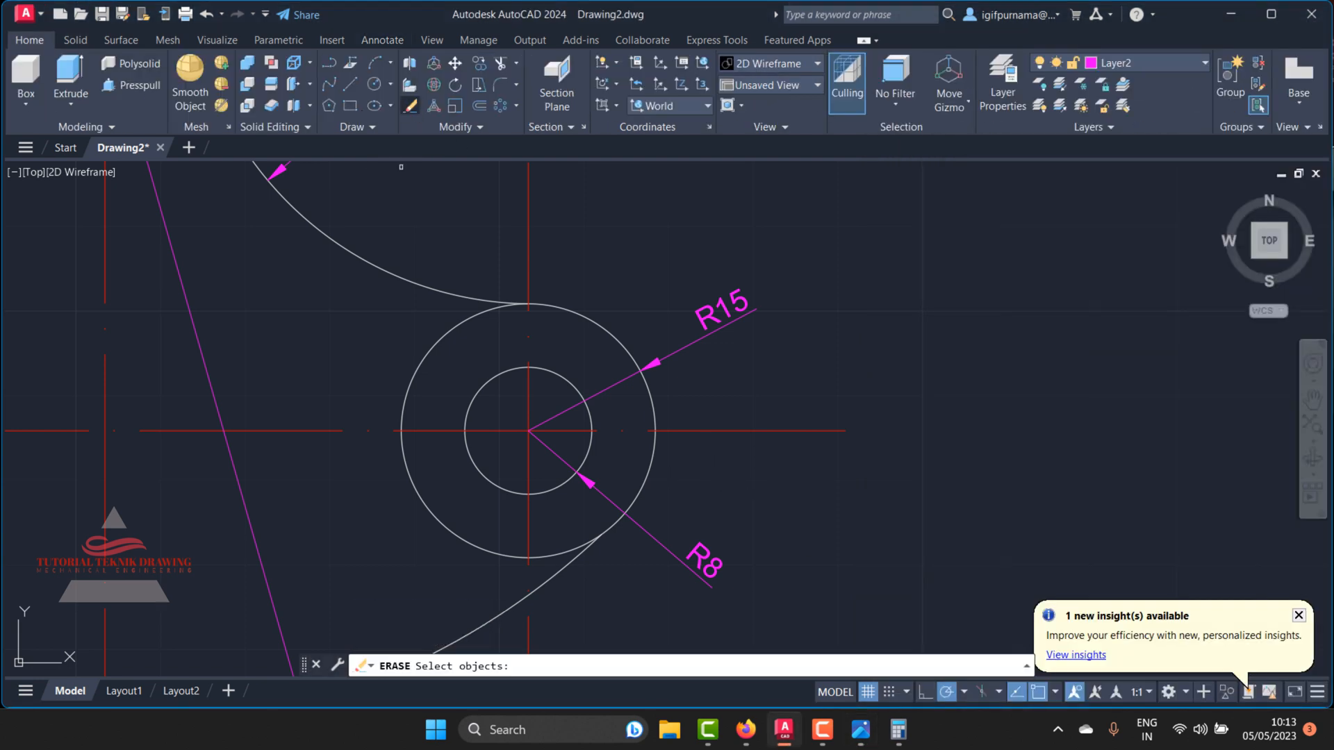
click(819, 364)
click(712, 299)
click(732, 539)
click(691, 573)
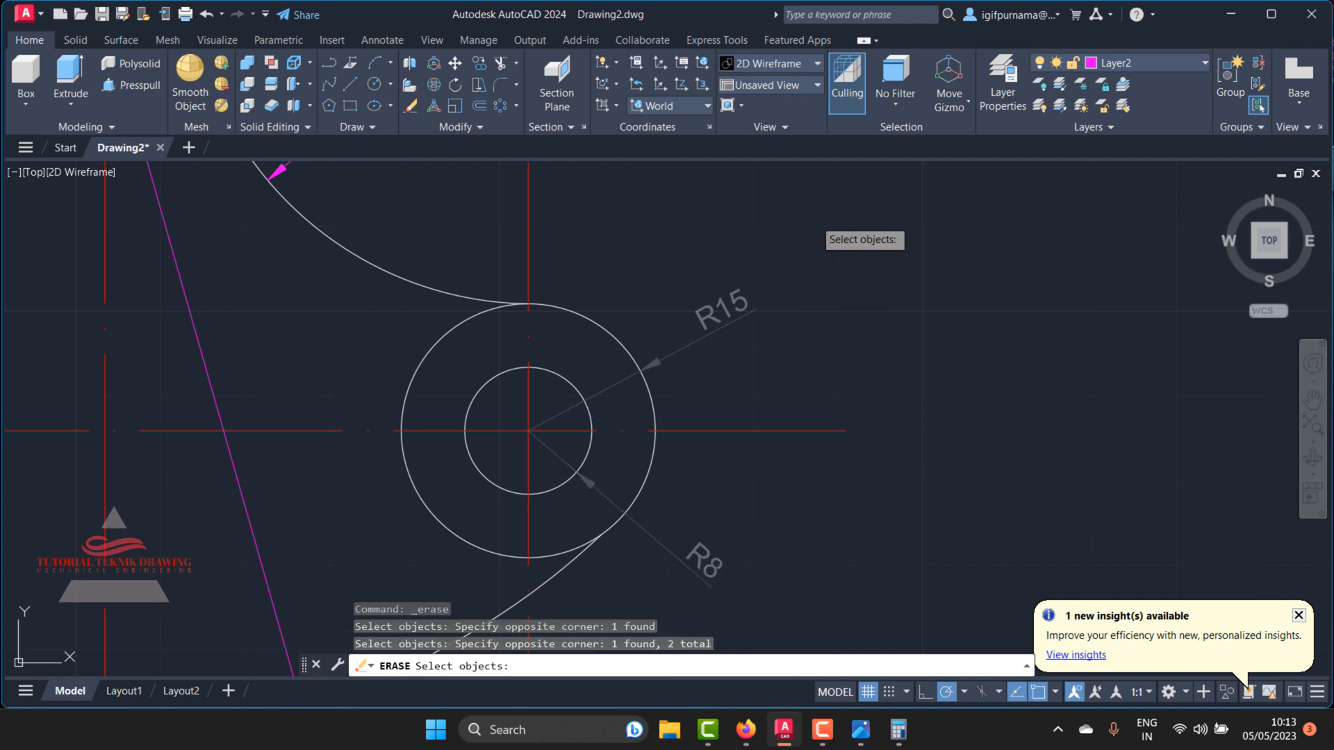
key(Return)
Step: Add diameter dimensions to the right lug's outer circle and inner hole, placing their texts at the upper right and lower right
click(382, 40)
click(385, 108)
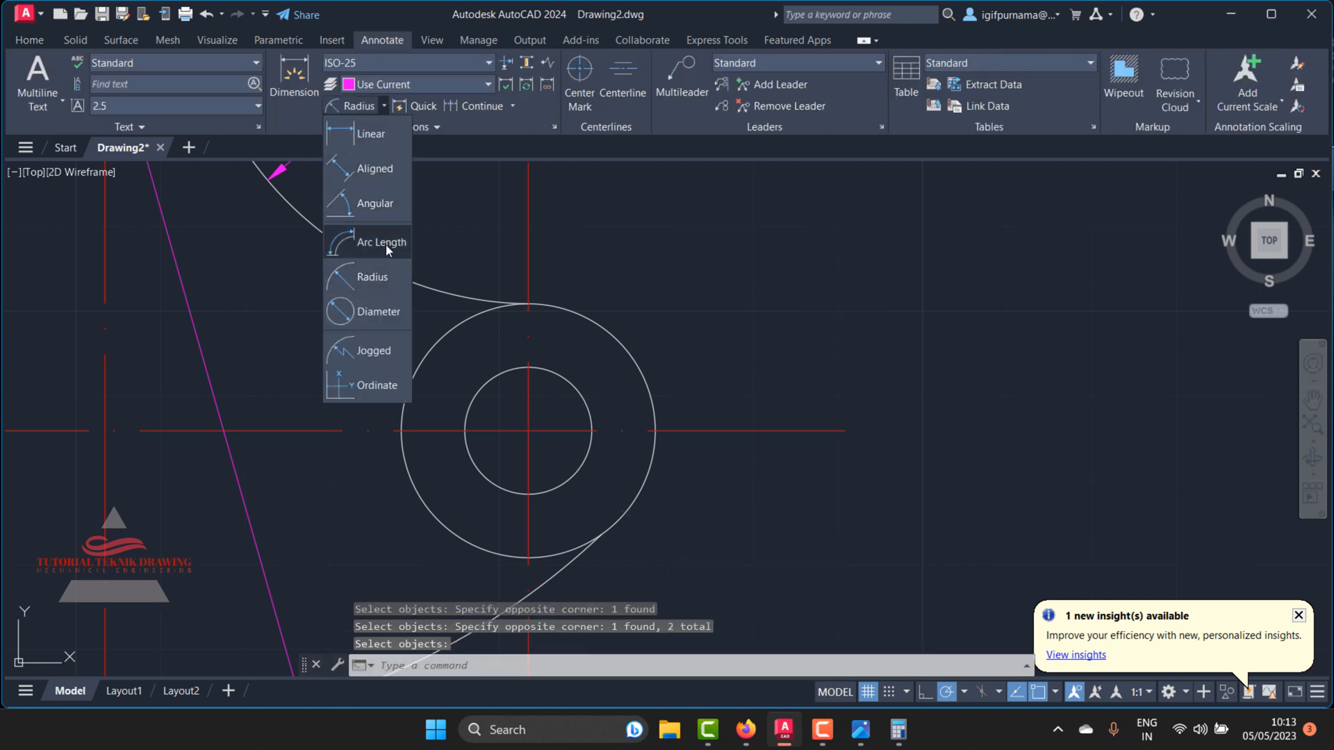
click(373, 303)
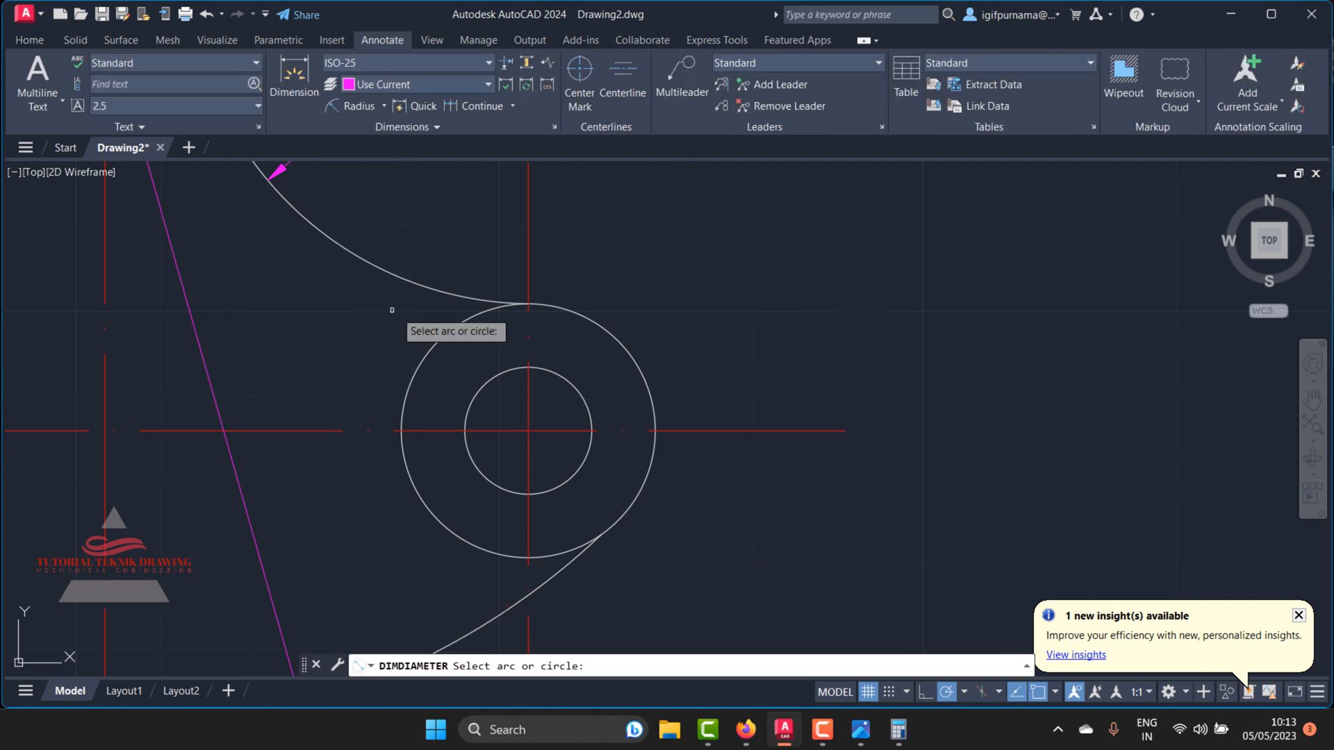
click(636, 360)
click(337, 101)
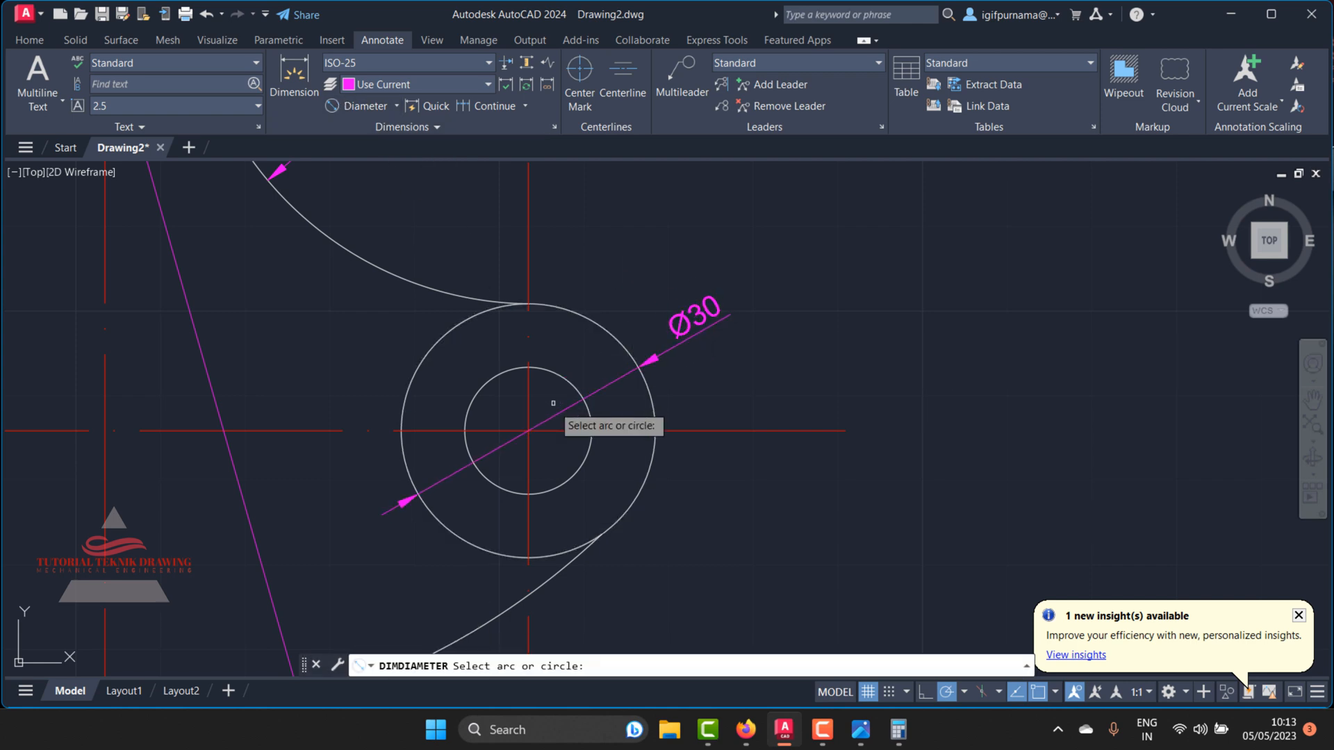
click(585, 465)
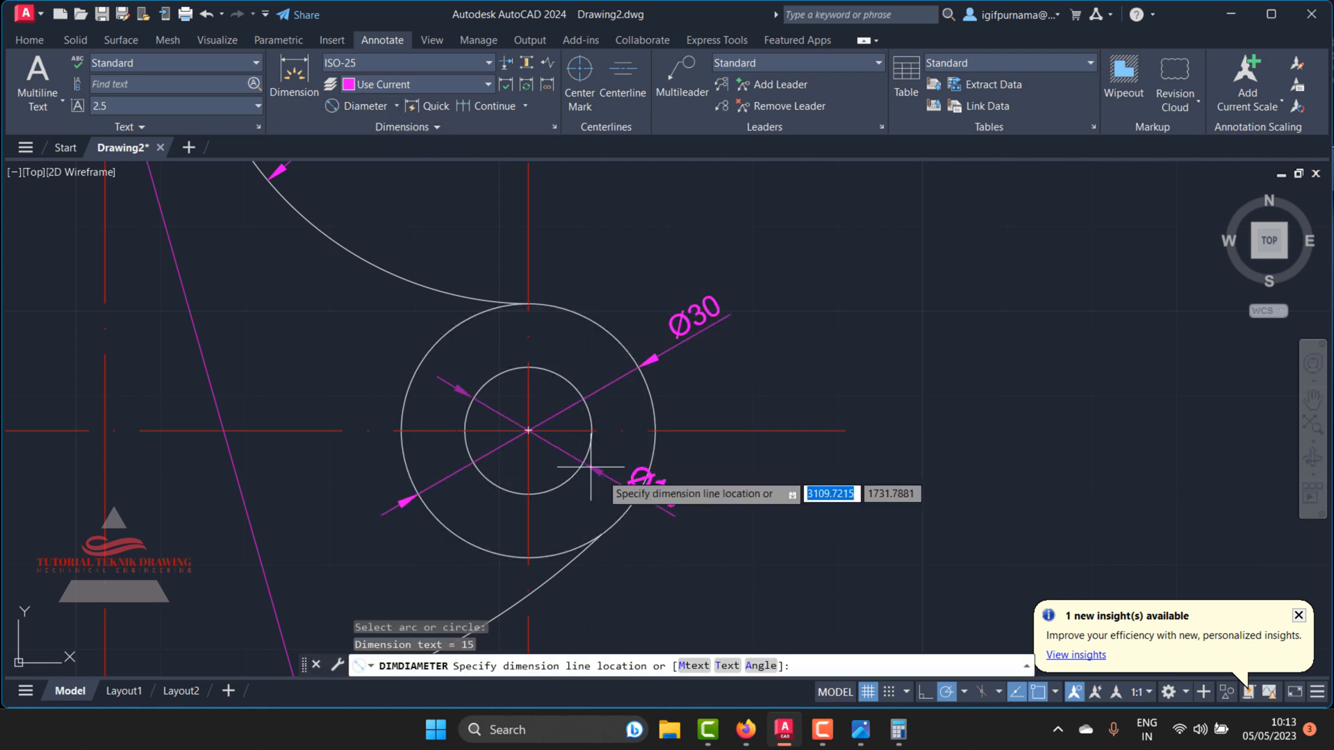
click(690, 536)
Step: Dimension the horizontal distance between the left and right lug centres, placing the dimension line just below the holes
scroll(636, 429, down, 3)
scroll(636, 429, up, 4)
scroll(586, 476, down, 2)
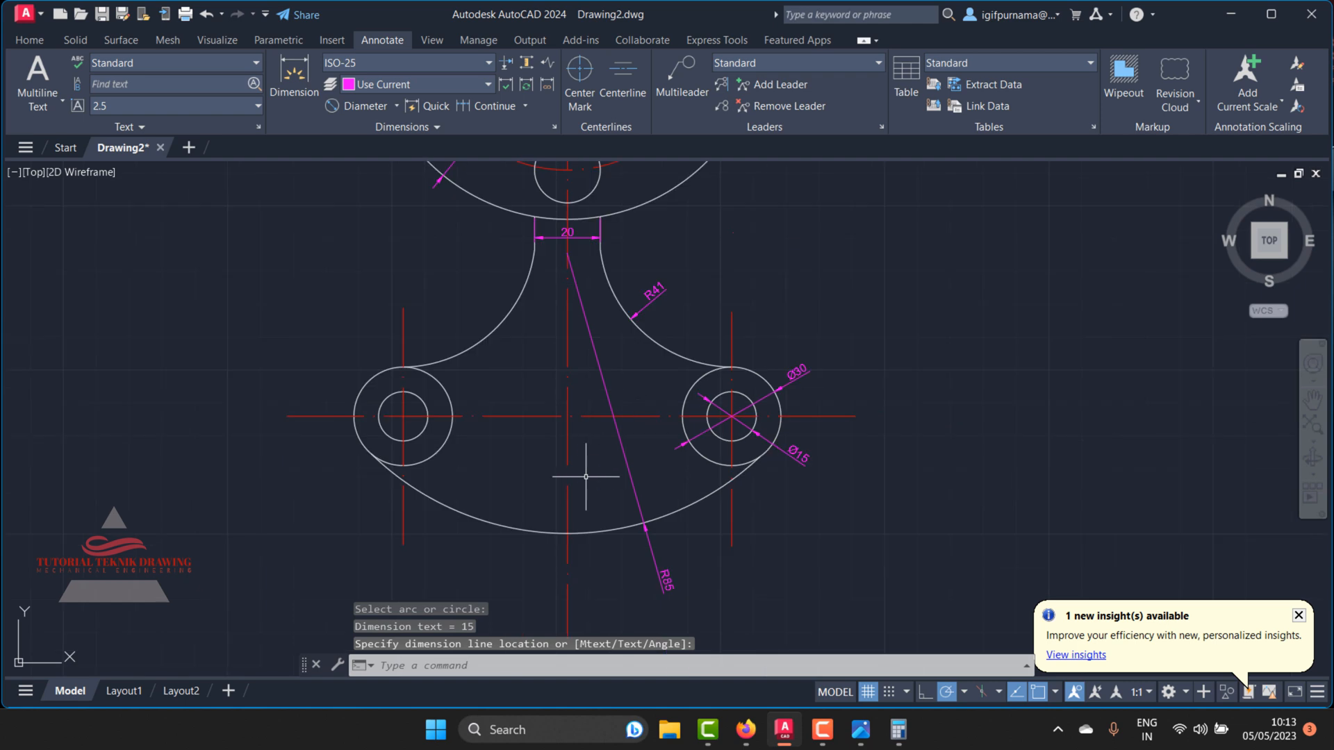
click(294, 78)
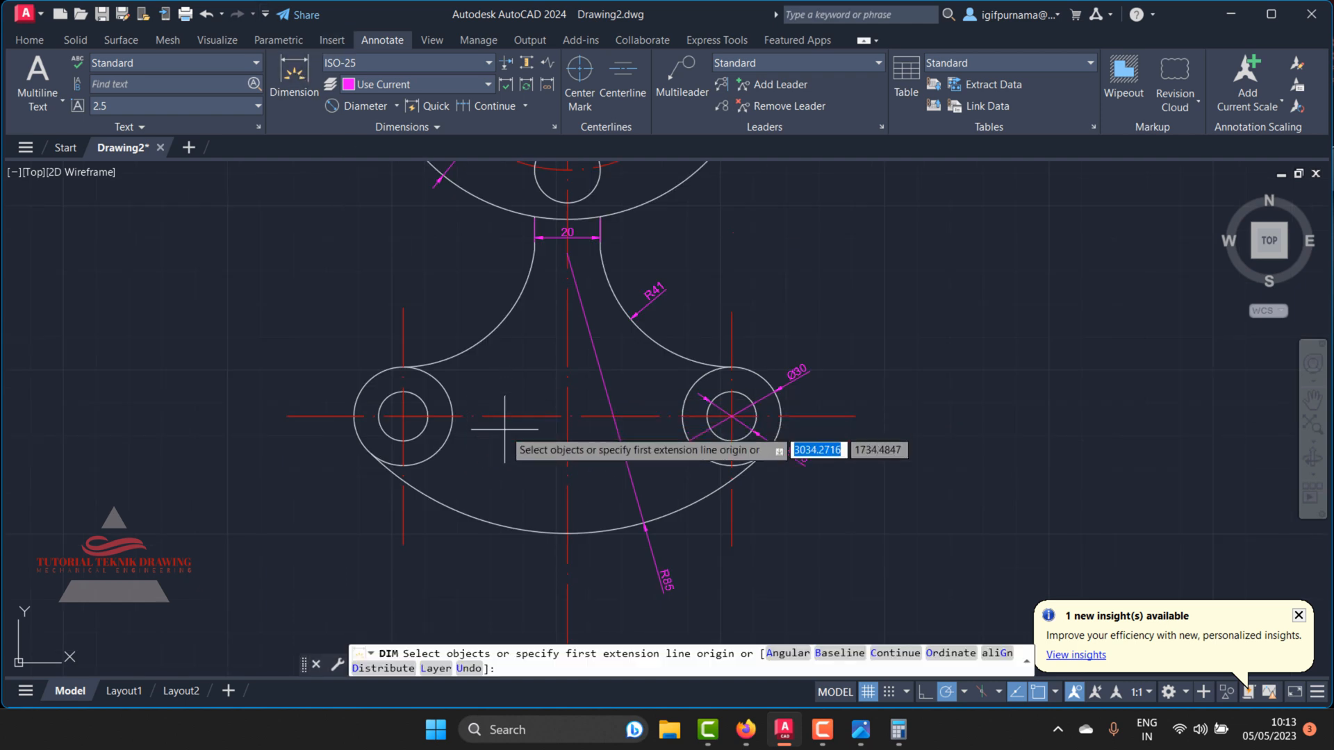
click(403, 416)
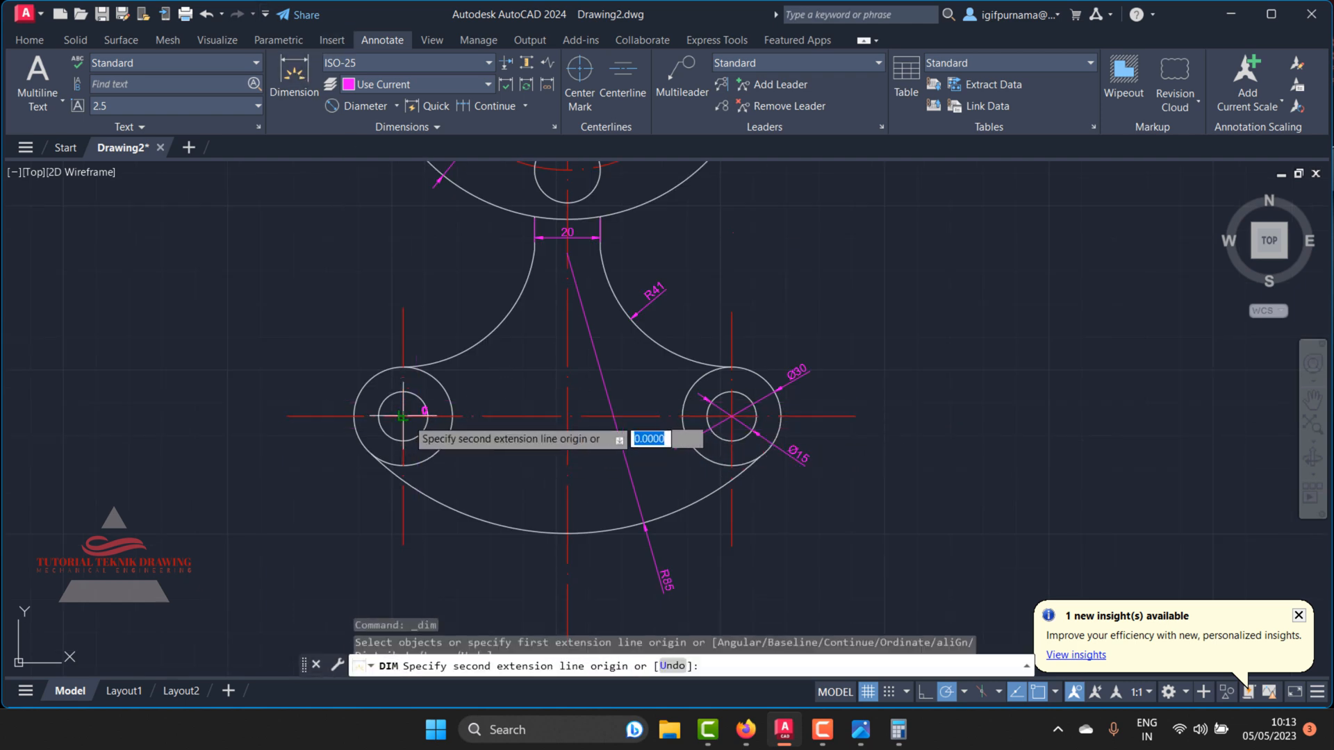
click(731, 416)
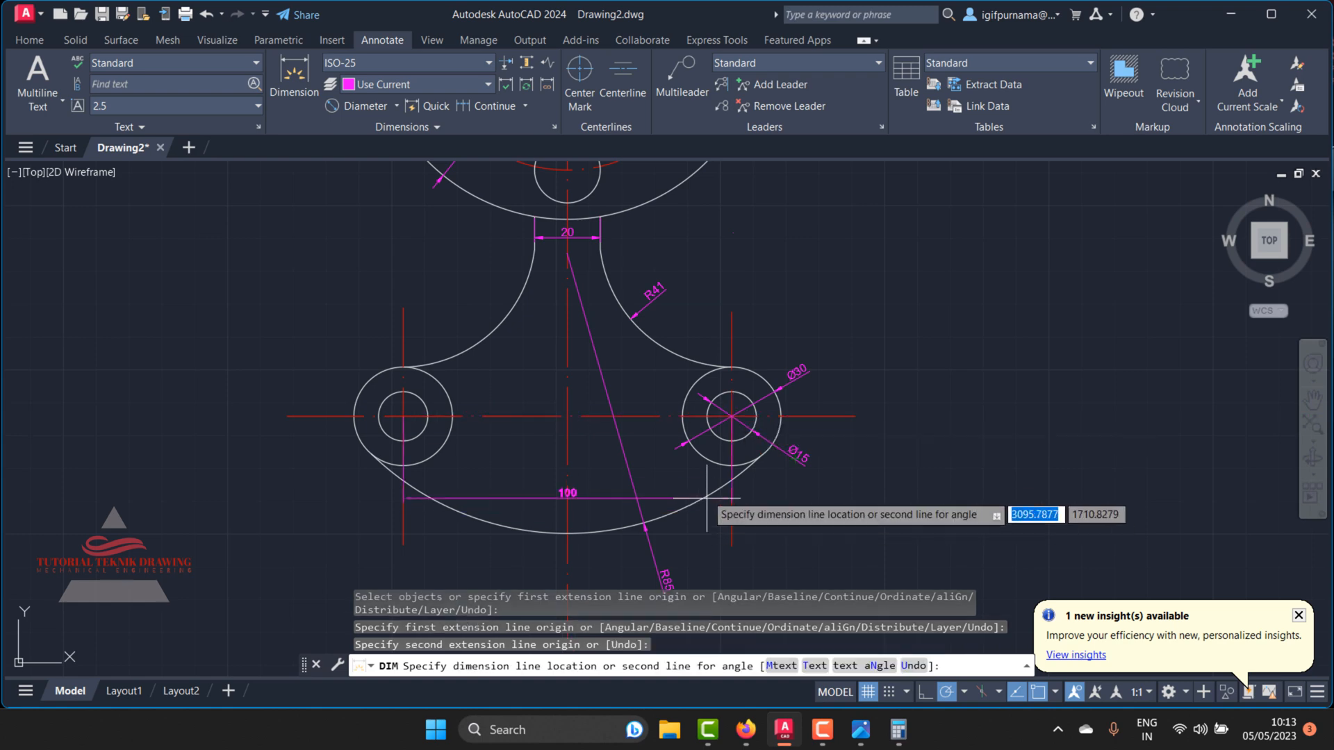
click(668, 471)
Step: Try to dimension from the flange's horizontal centreline to the right lug's centre
scroll(646, 473, down, 5)
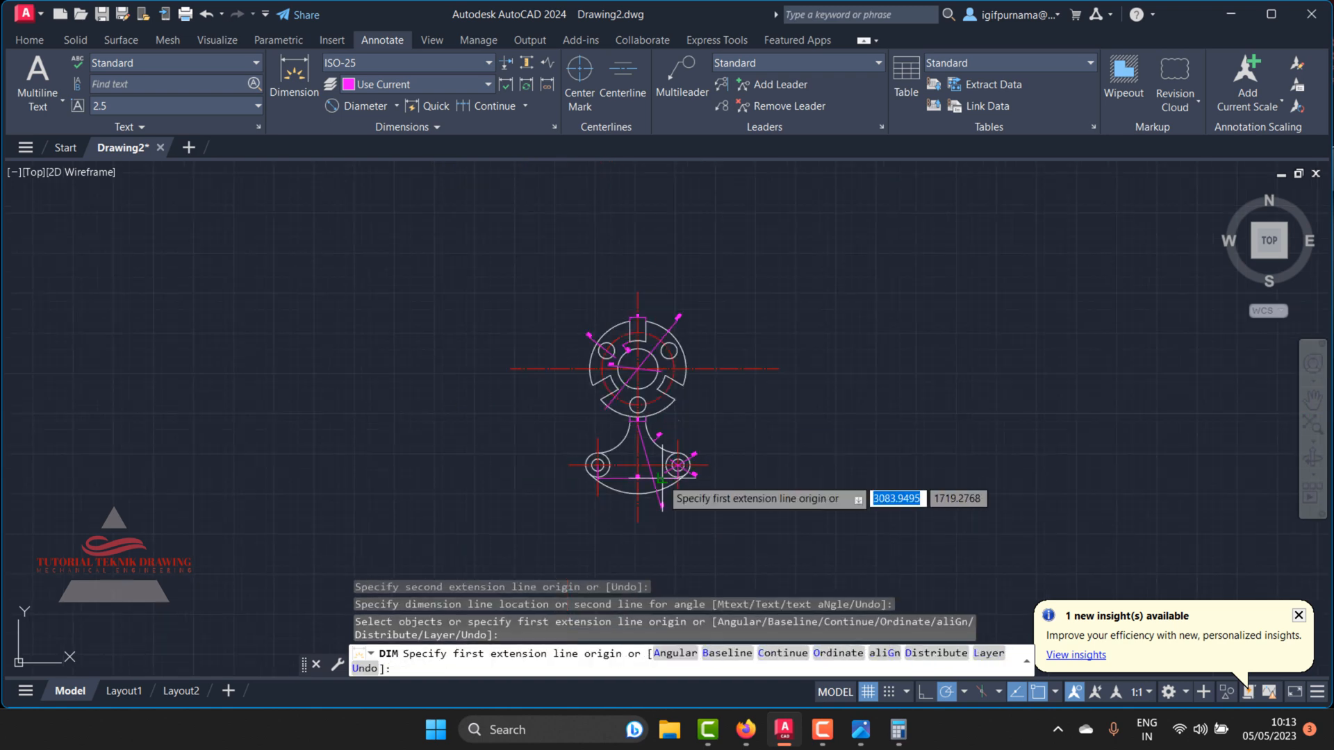
scroll(681, 340, up, 2)
scroll(625, 379, up, 4)
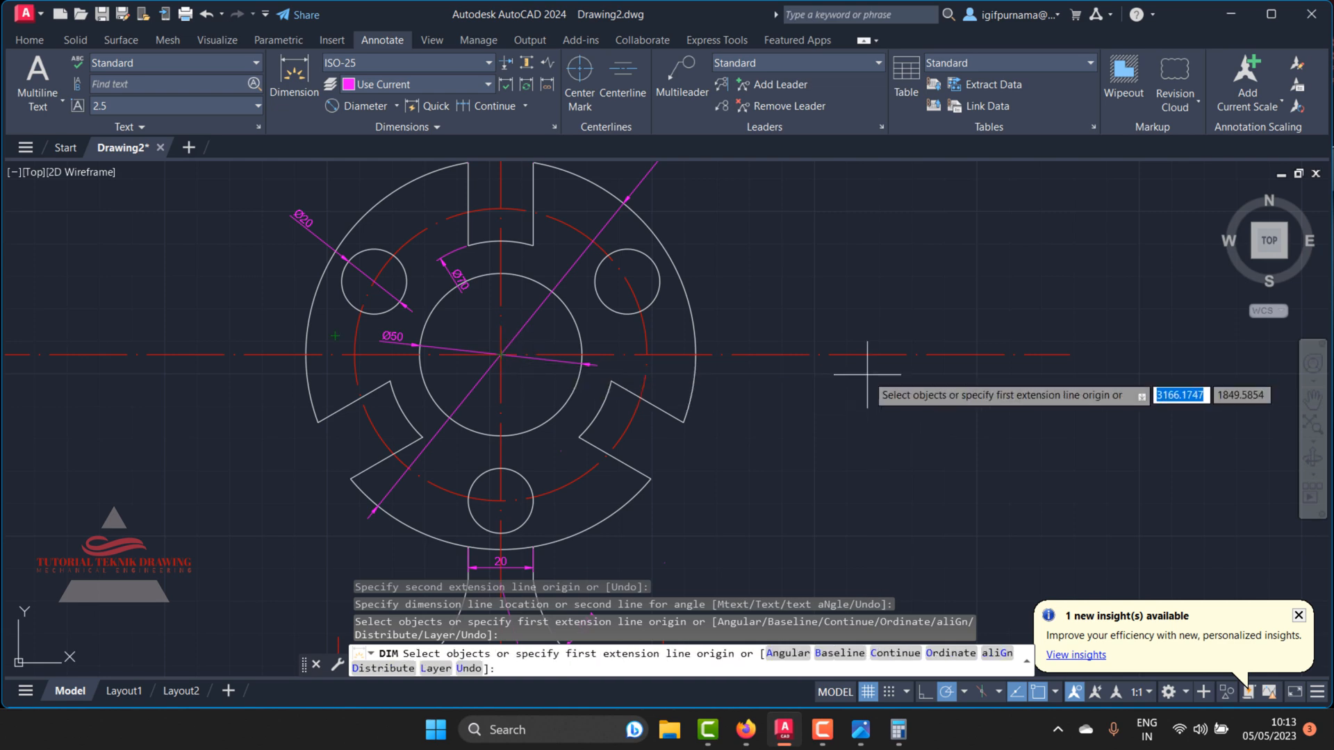
click(769, 354)
scroll(772, 286, down, 2)
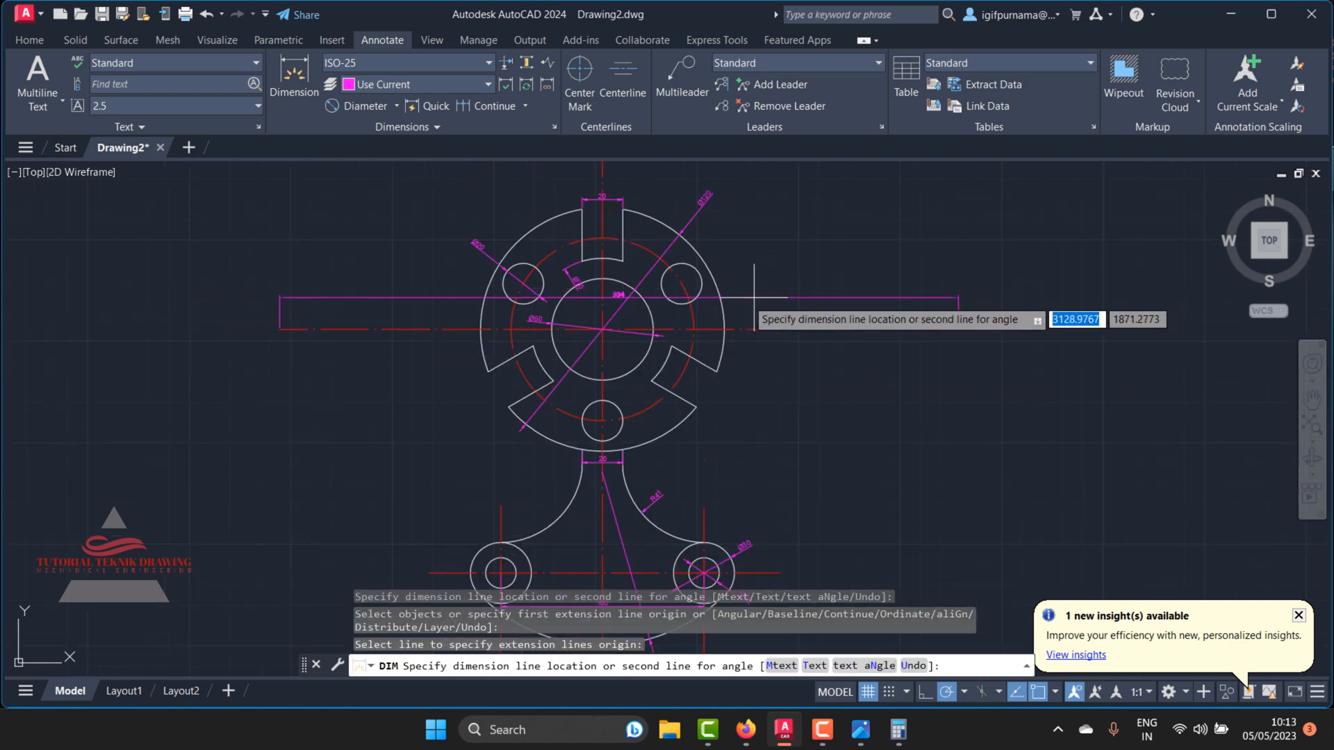
middle_drag(755, 489, 721, 321)
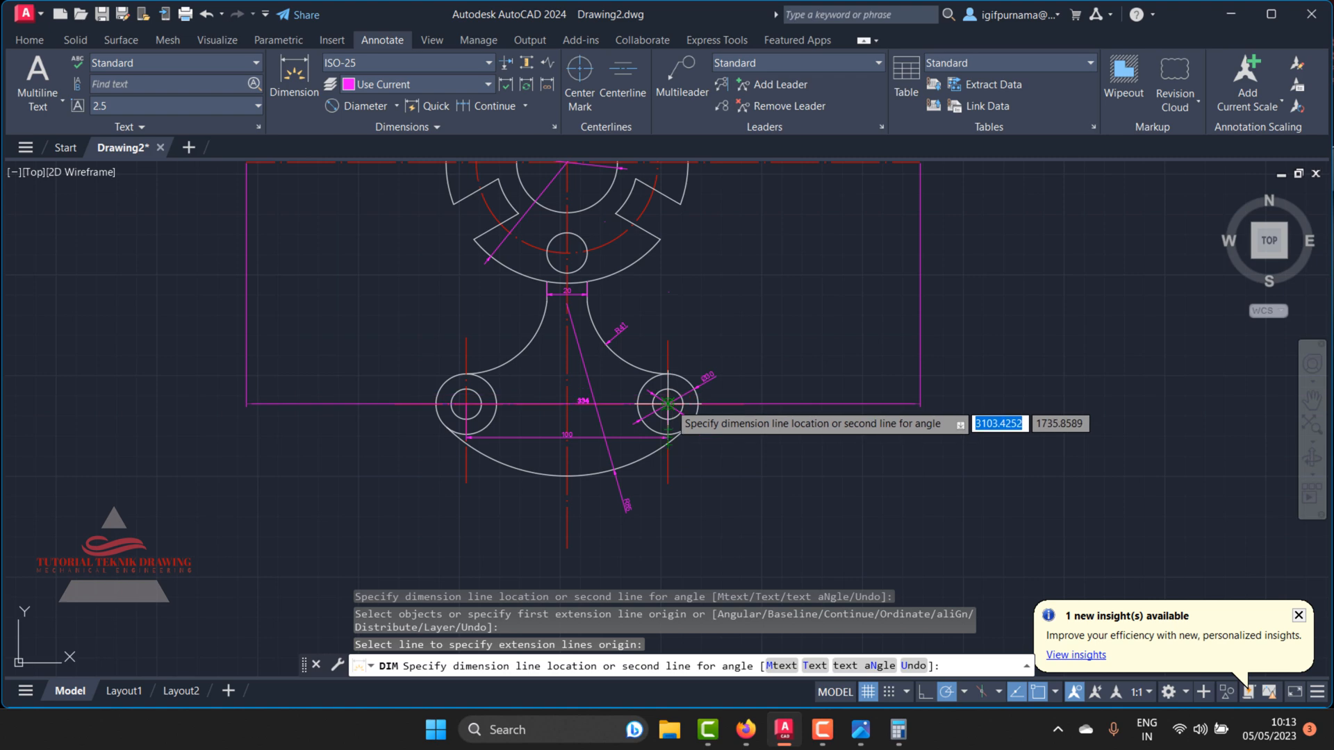
click(668, 404)
key(ctrl+z)
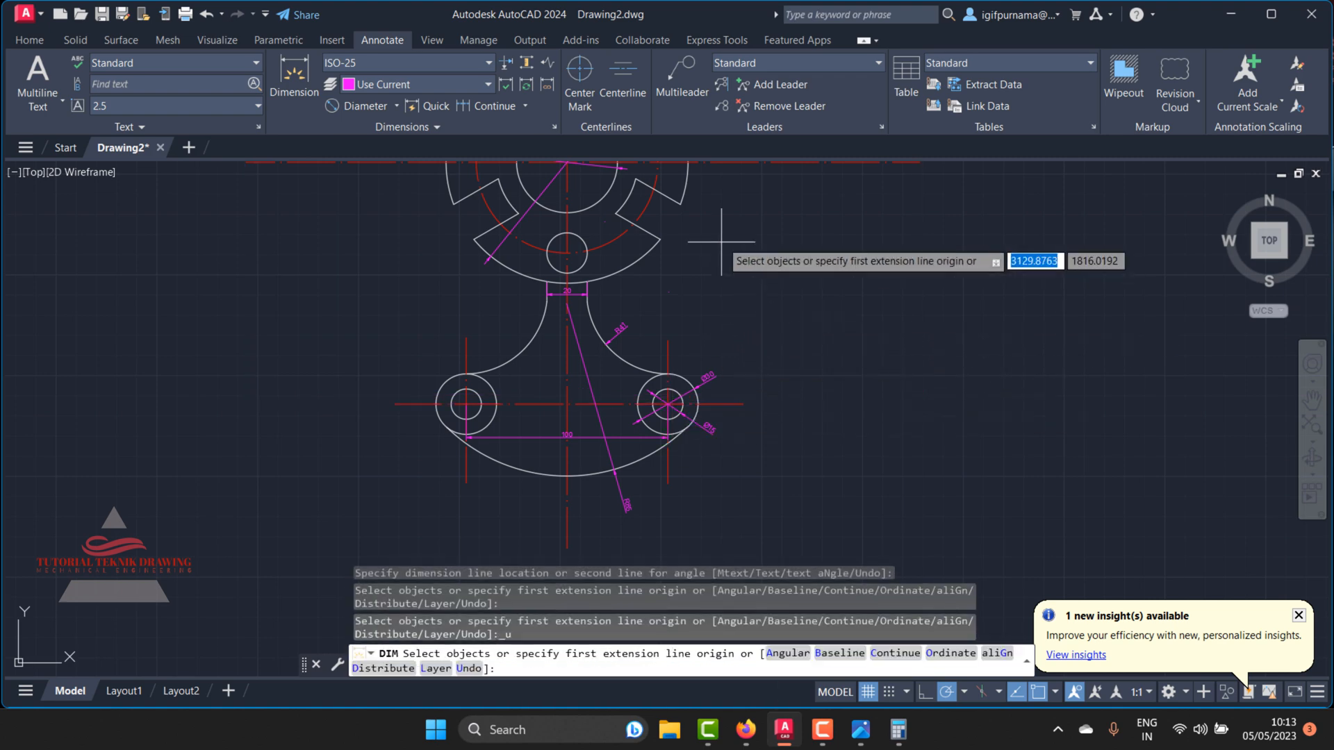
Step: Dimension the vertical distance from the flange centre to the right lug centre, placing the dimension line to the right of the part
scroll(715, 268, down, 3)
scroll(710, 261, up, 3)
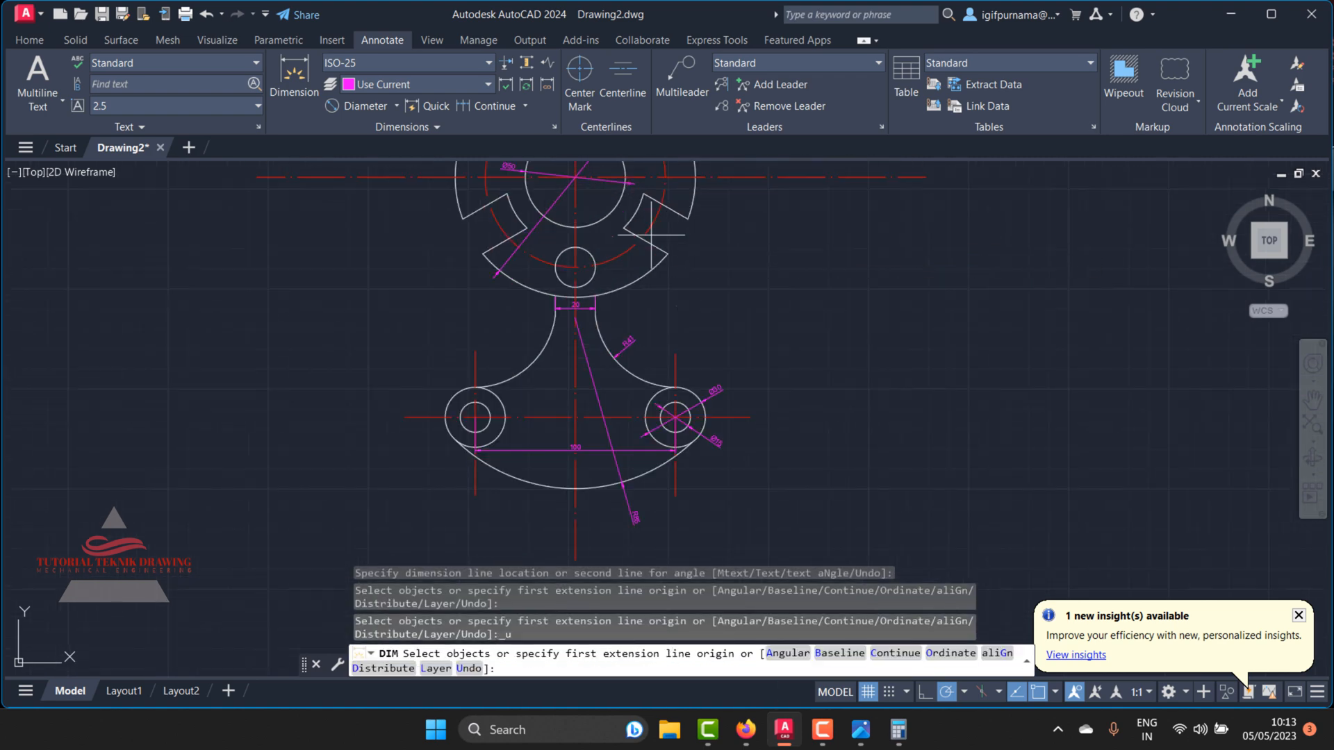
key(Return)
click(575, 177)
click(674, 416)
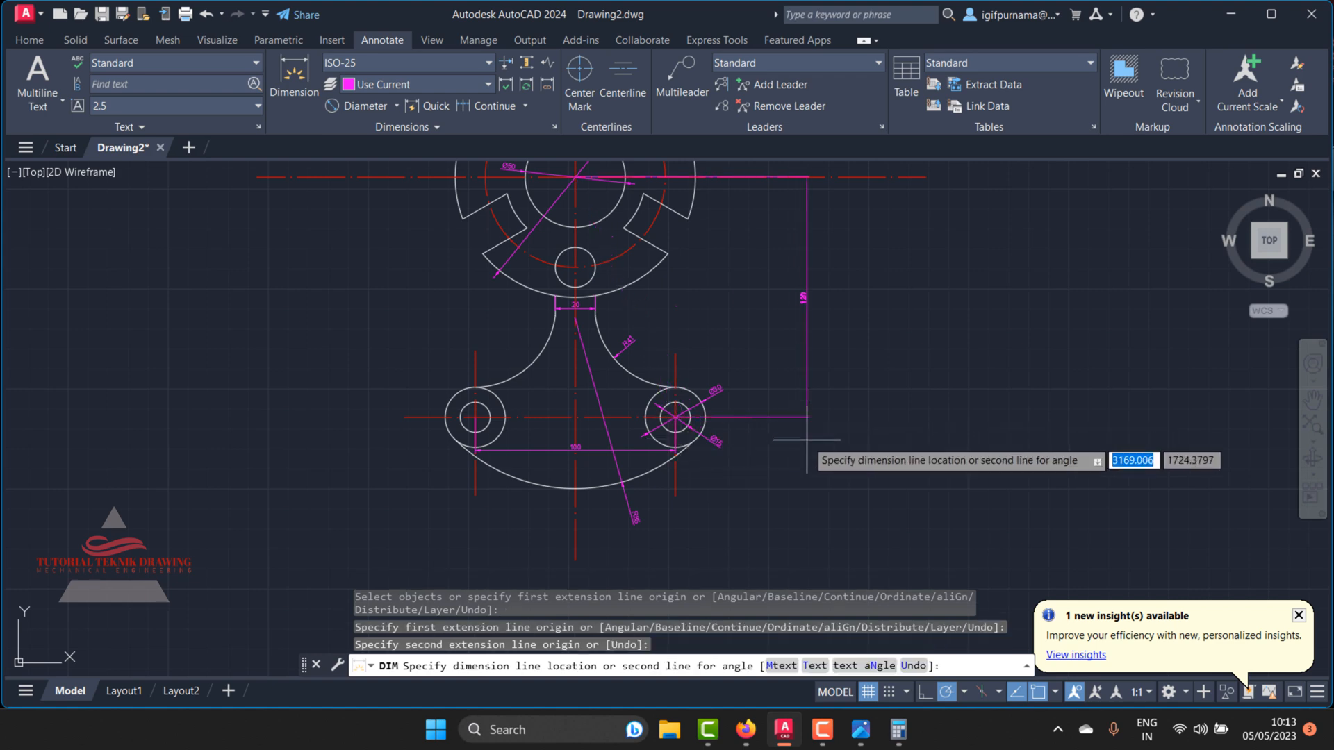
click(788, 381)
scroll(782, 287, up, 6)
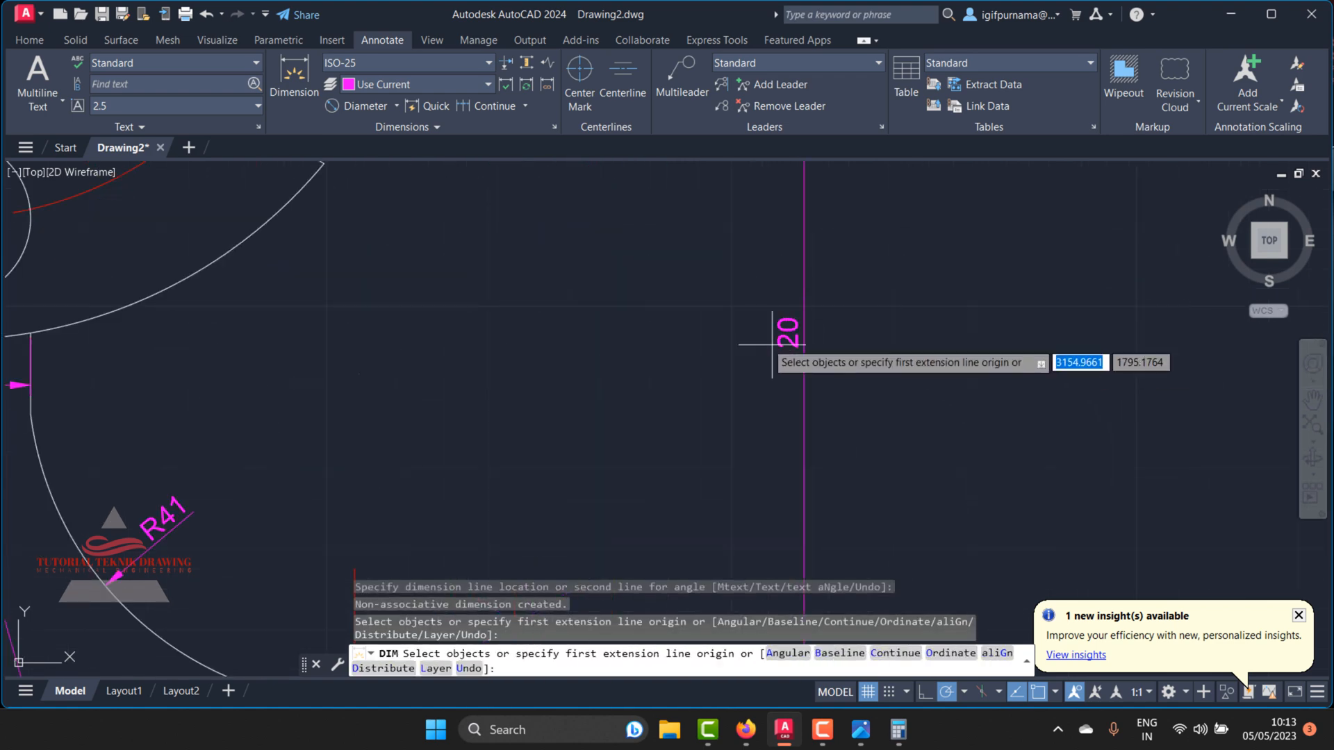
scroll(724, 364, down, 8)
key(Return)
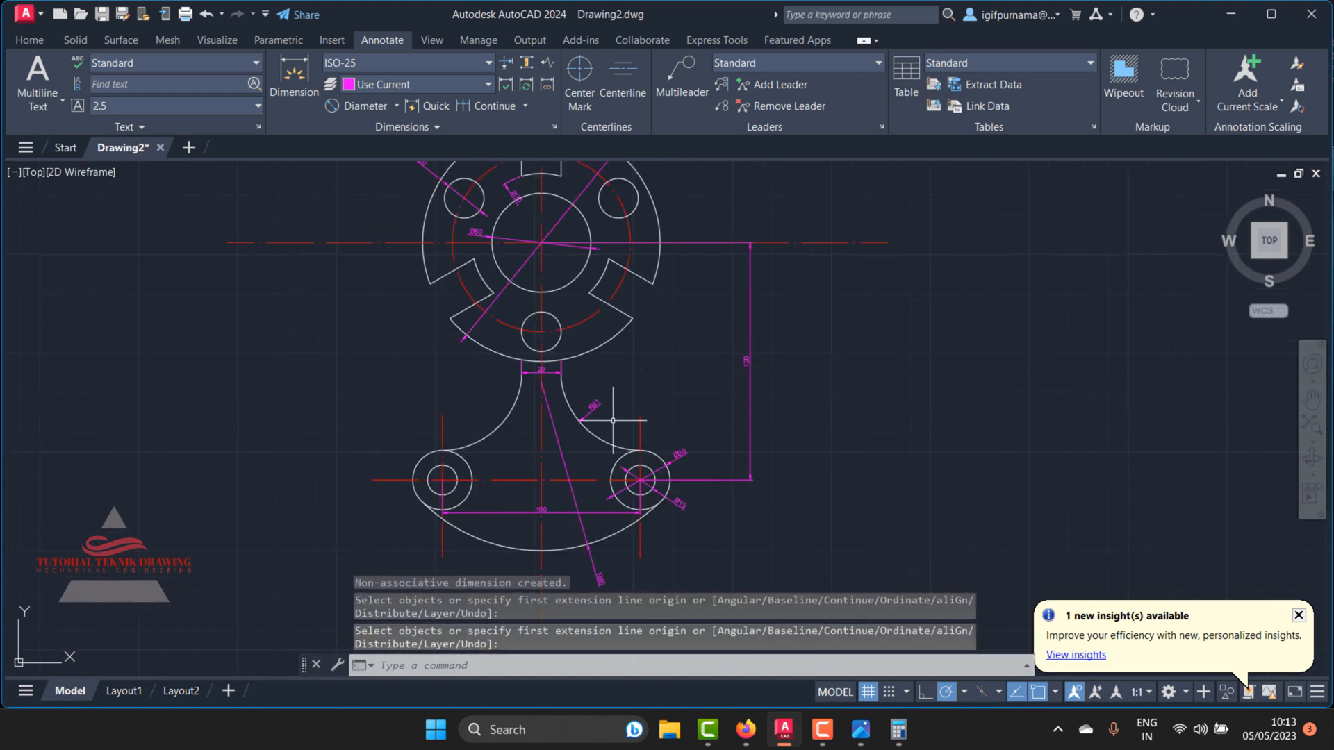
Step: Compare the dimensioned part with the reference drawing, checking the flange, neck and lug dimensions
click(861, 736)
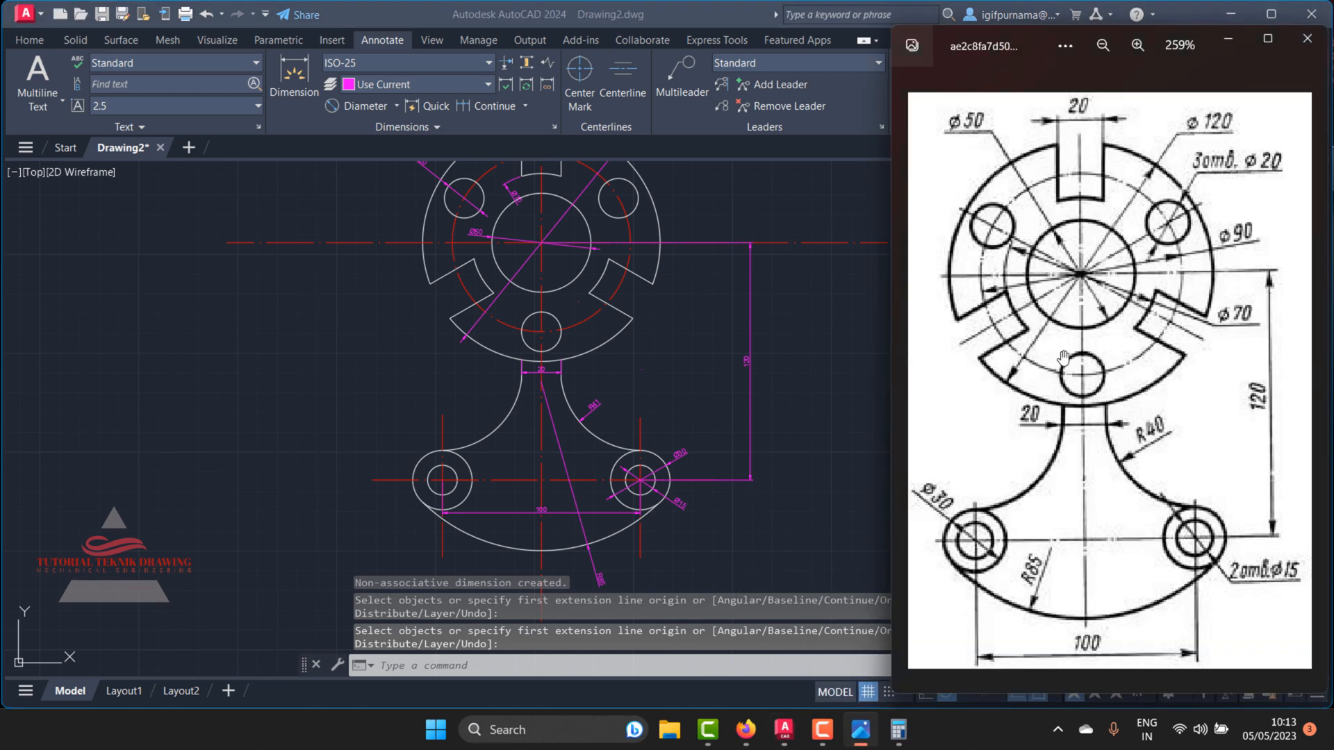
click(793, 331)
scroll(780, 319, up, 2)
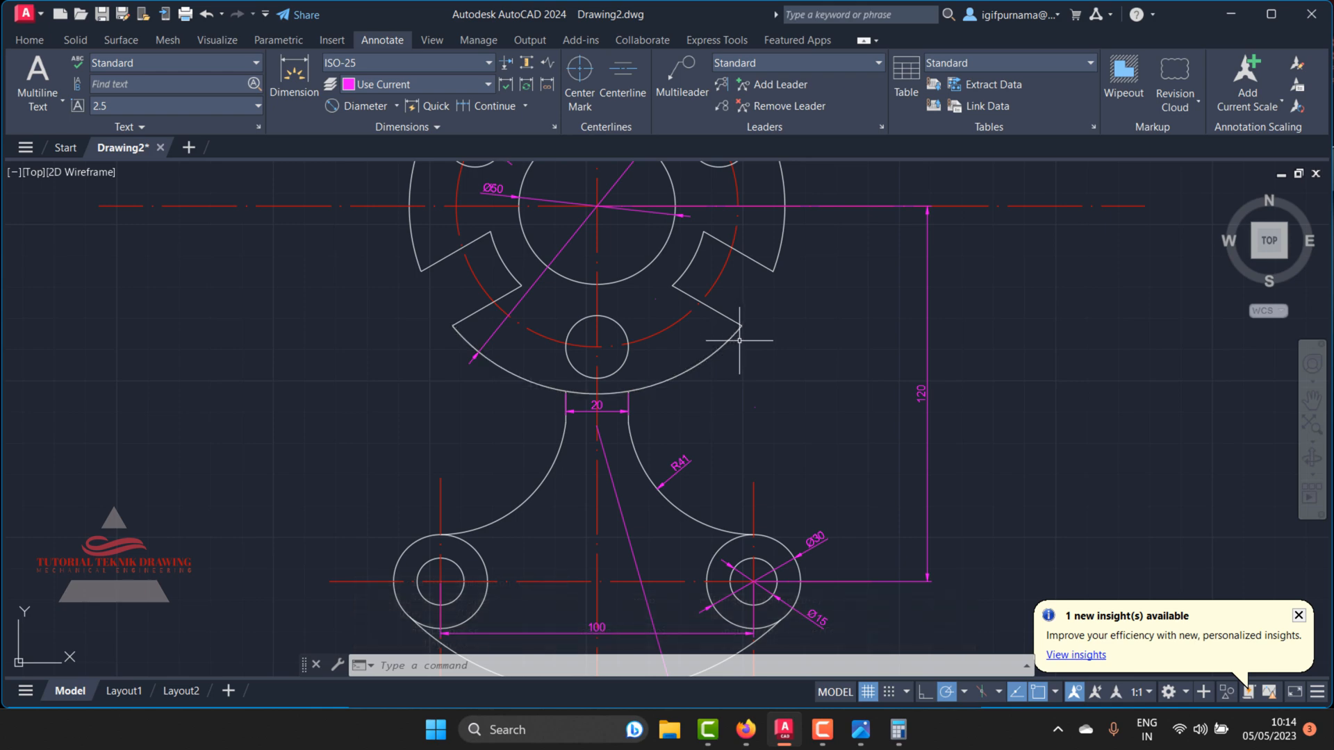
scroll(740, 340, down, 4)
scroll(684, 350, up, 4)
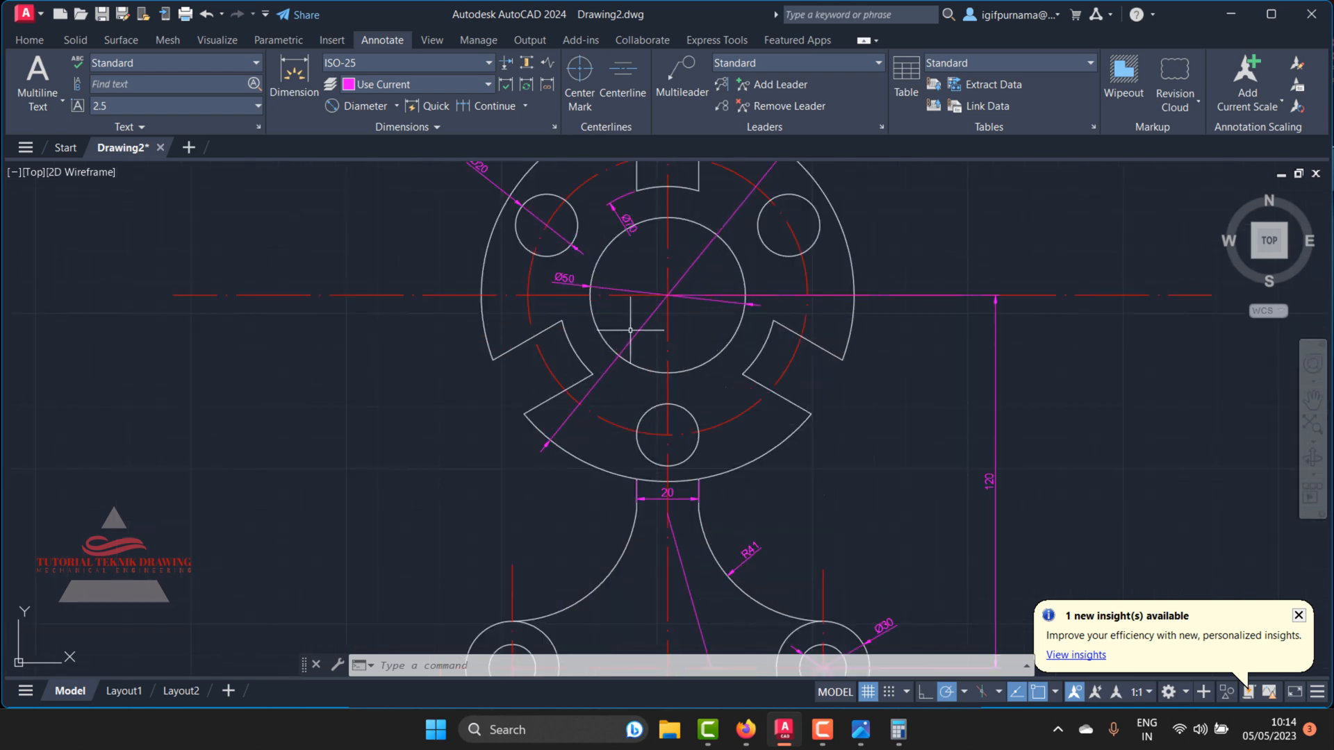
scroll(630, 330, down, 3)
scroll(719, 286, up, 3)
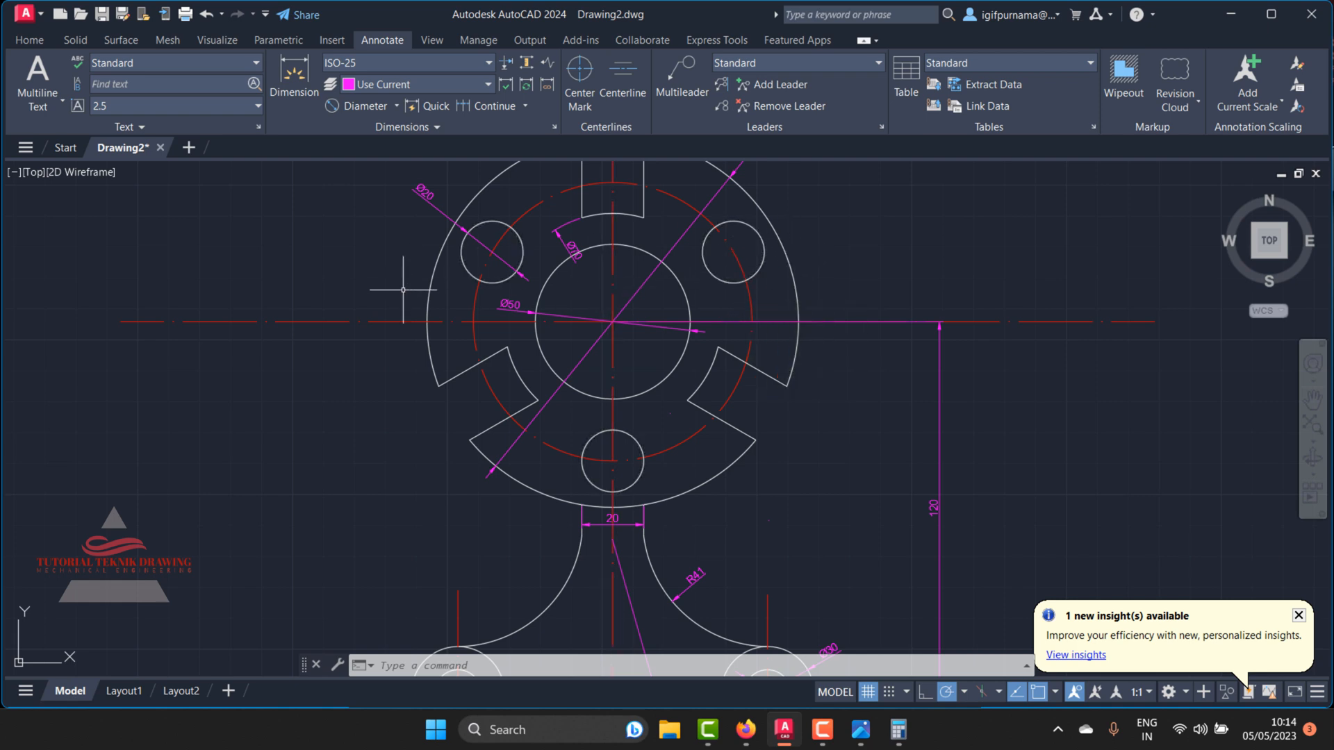
Step: Examine the flange's horizontal centreline and left outer arc, and review the complete dimensioned part
click(365, 358)
click(322, 289)
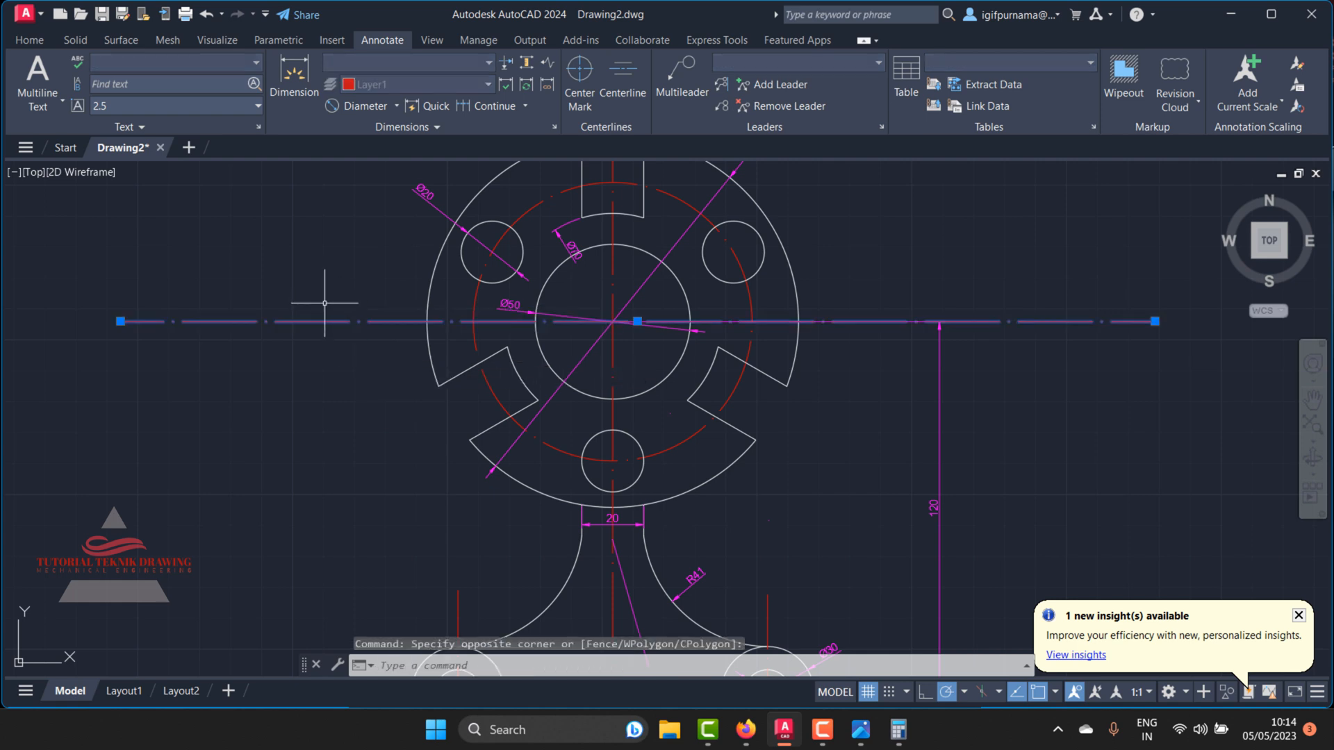
key(Escape)
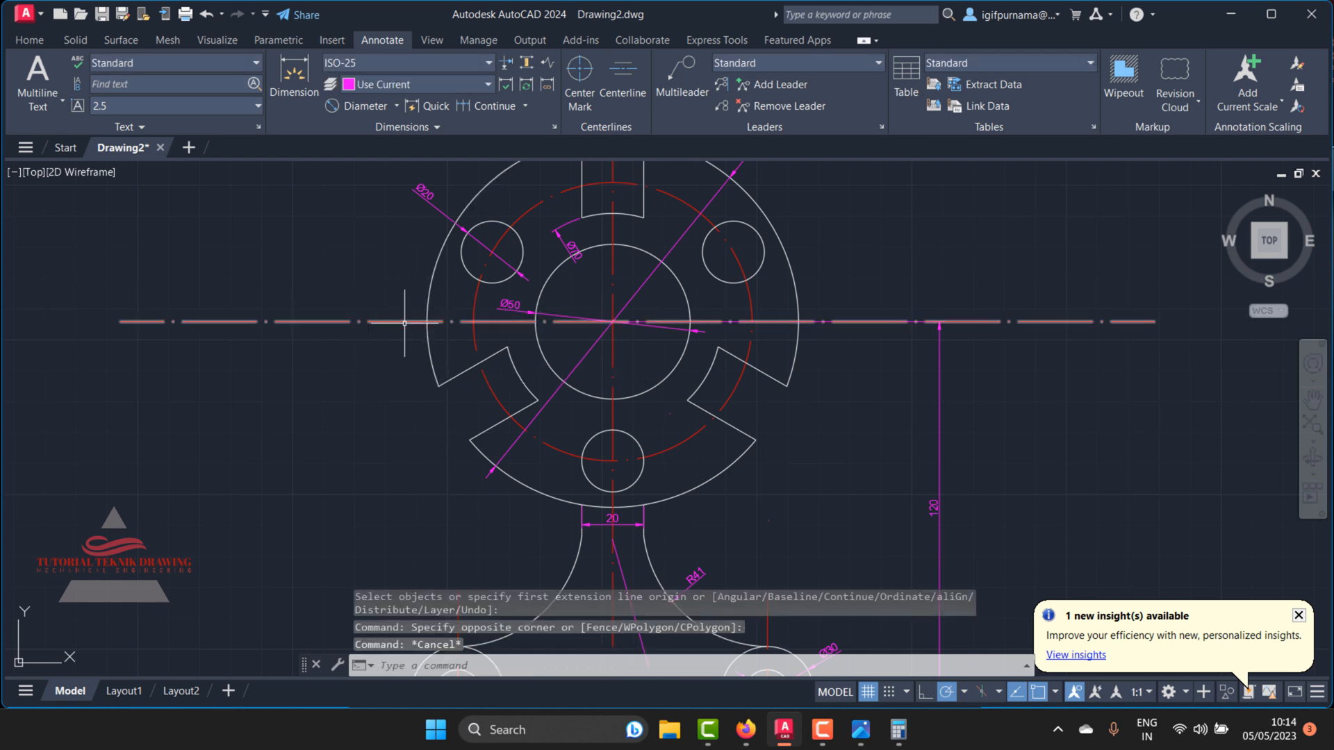
key(Escape)
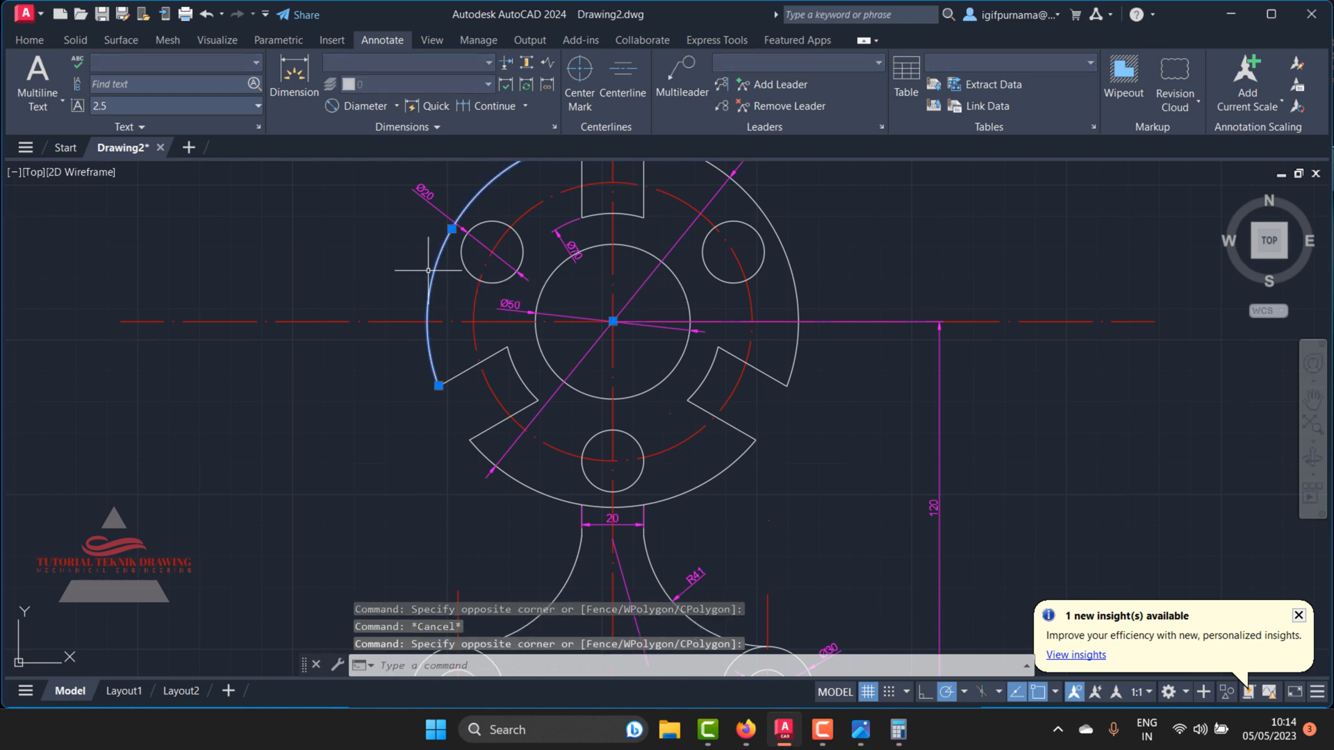
click(354, 329)
key(Escape)
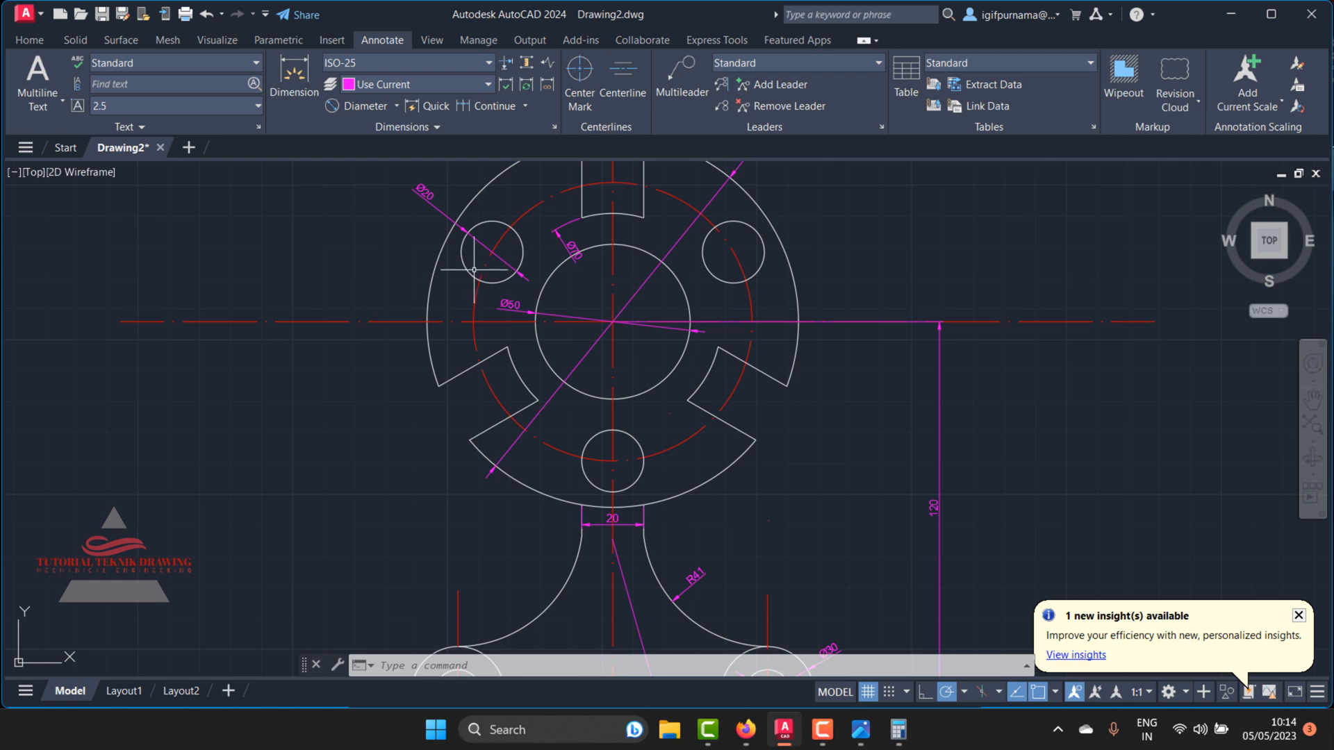
scroll(472, 260, down, 2)
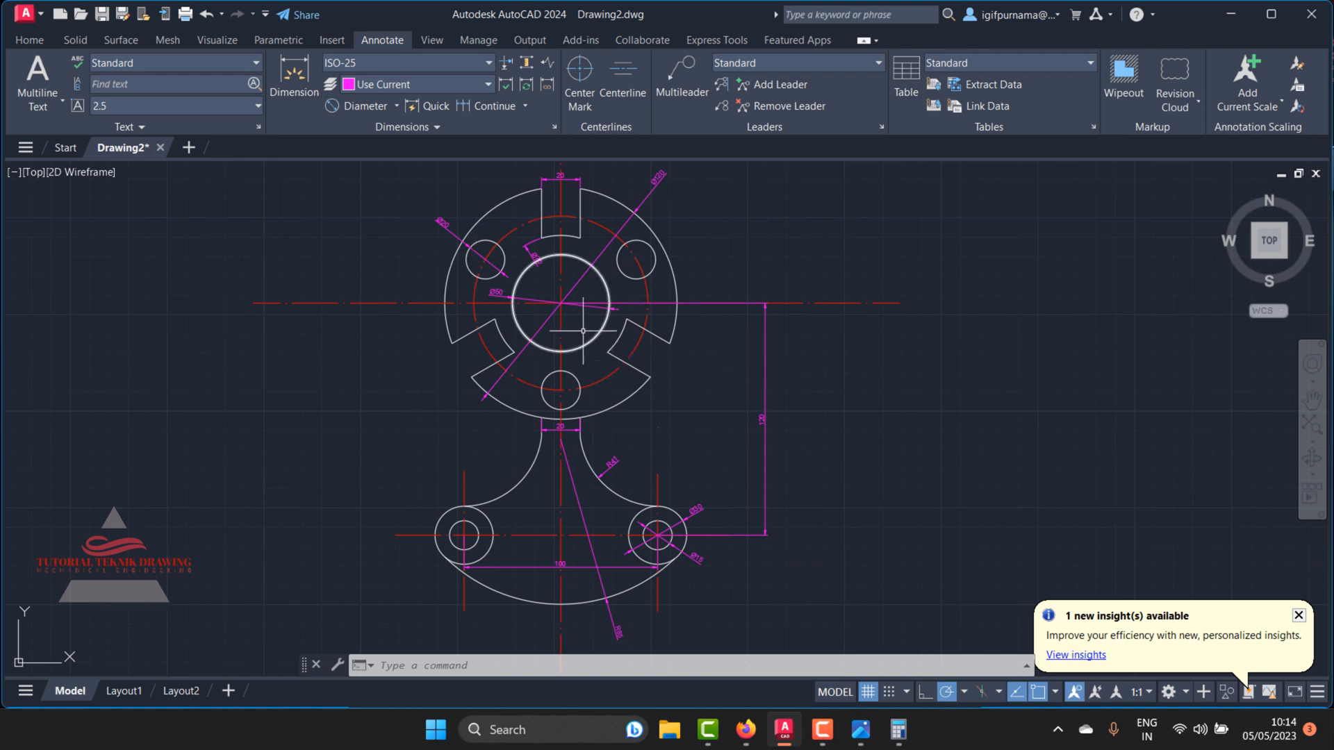
scroll(576, 325, up, 1)
scroll(395, 314, down, 1)
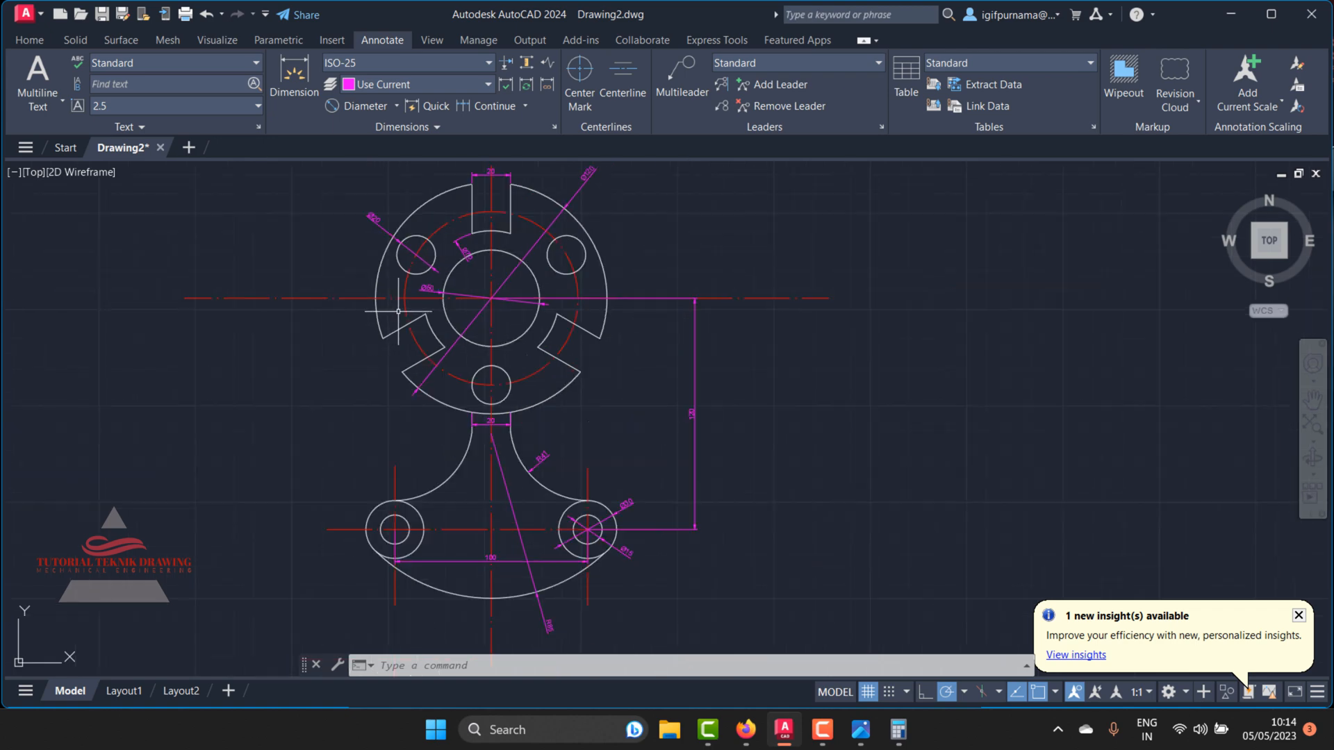